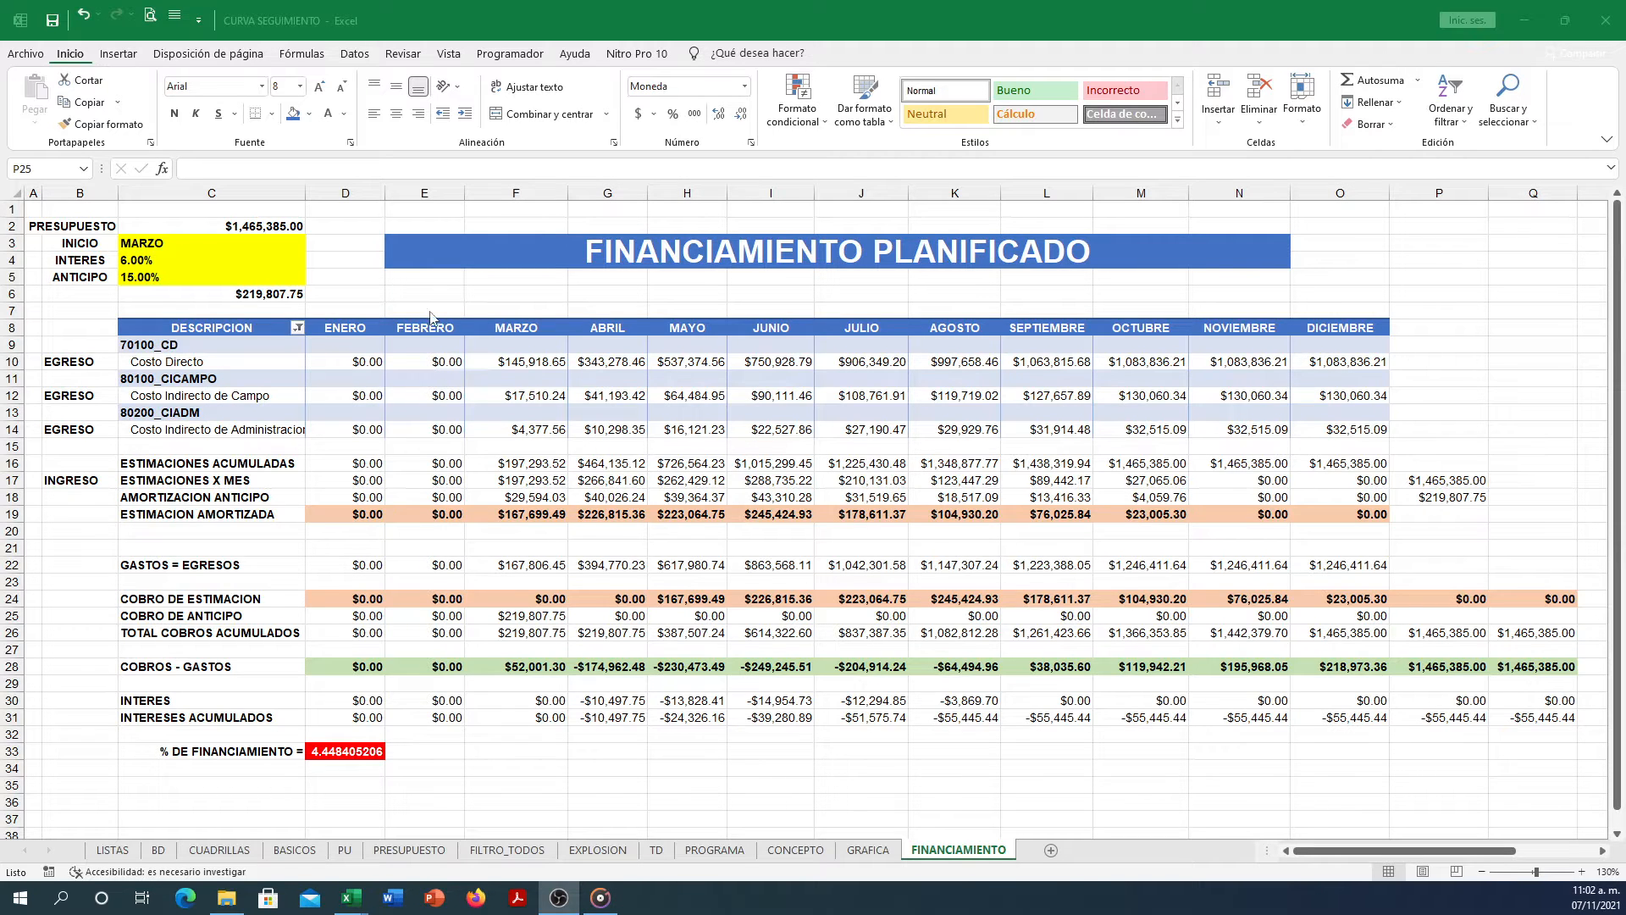
drag(107, 733, 408, 777)
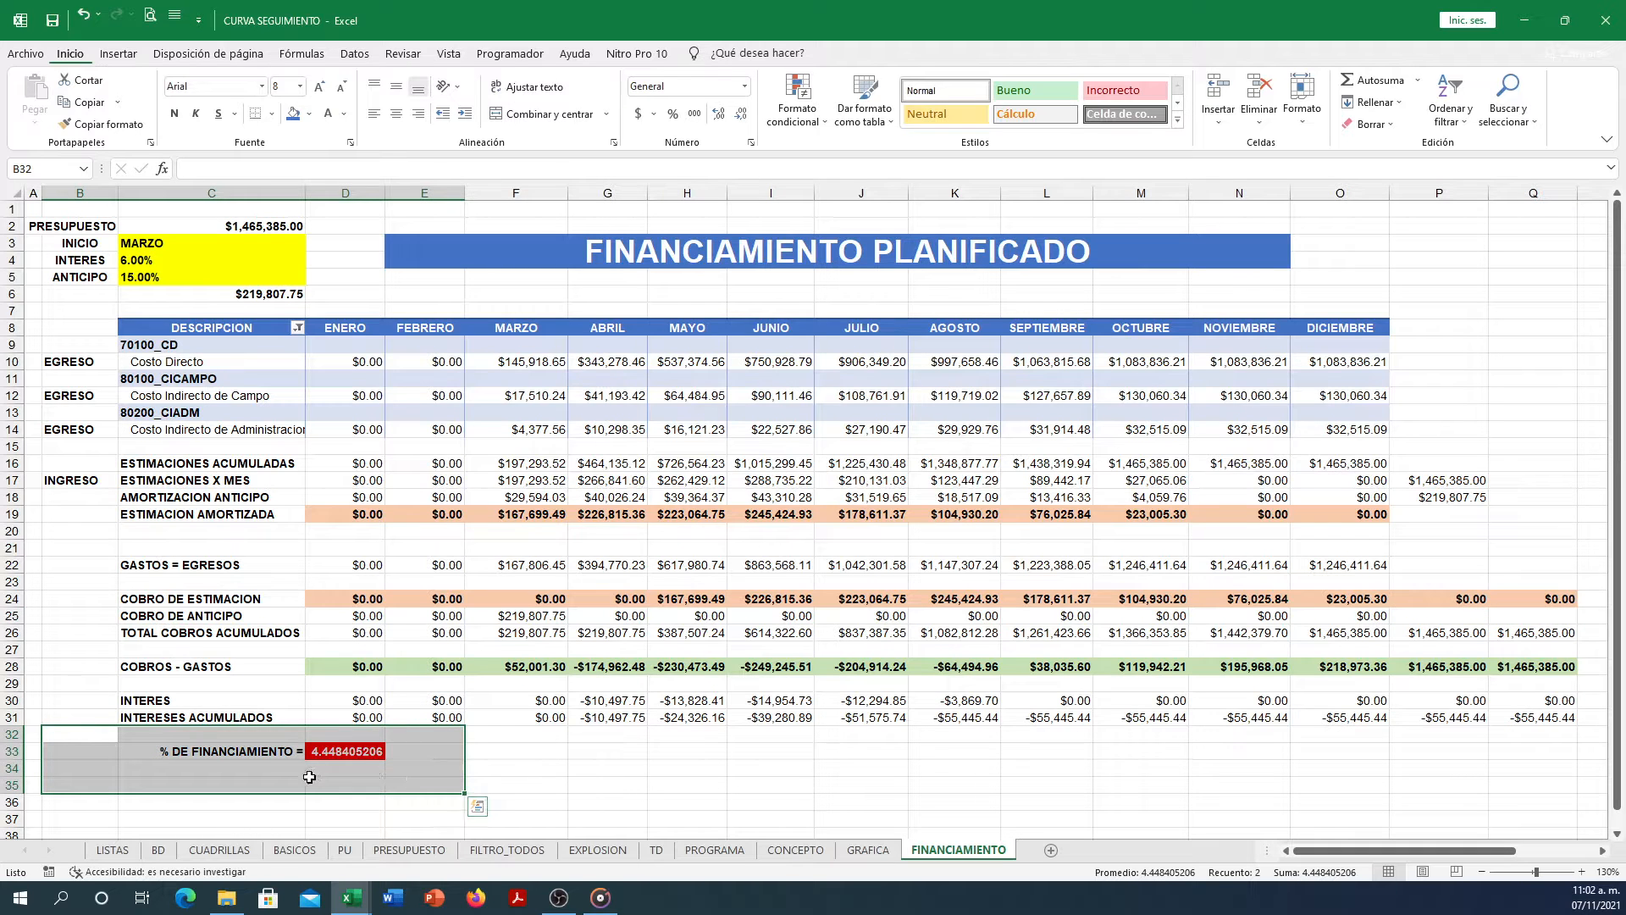
click(78, 669)
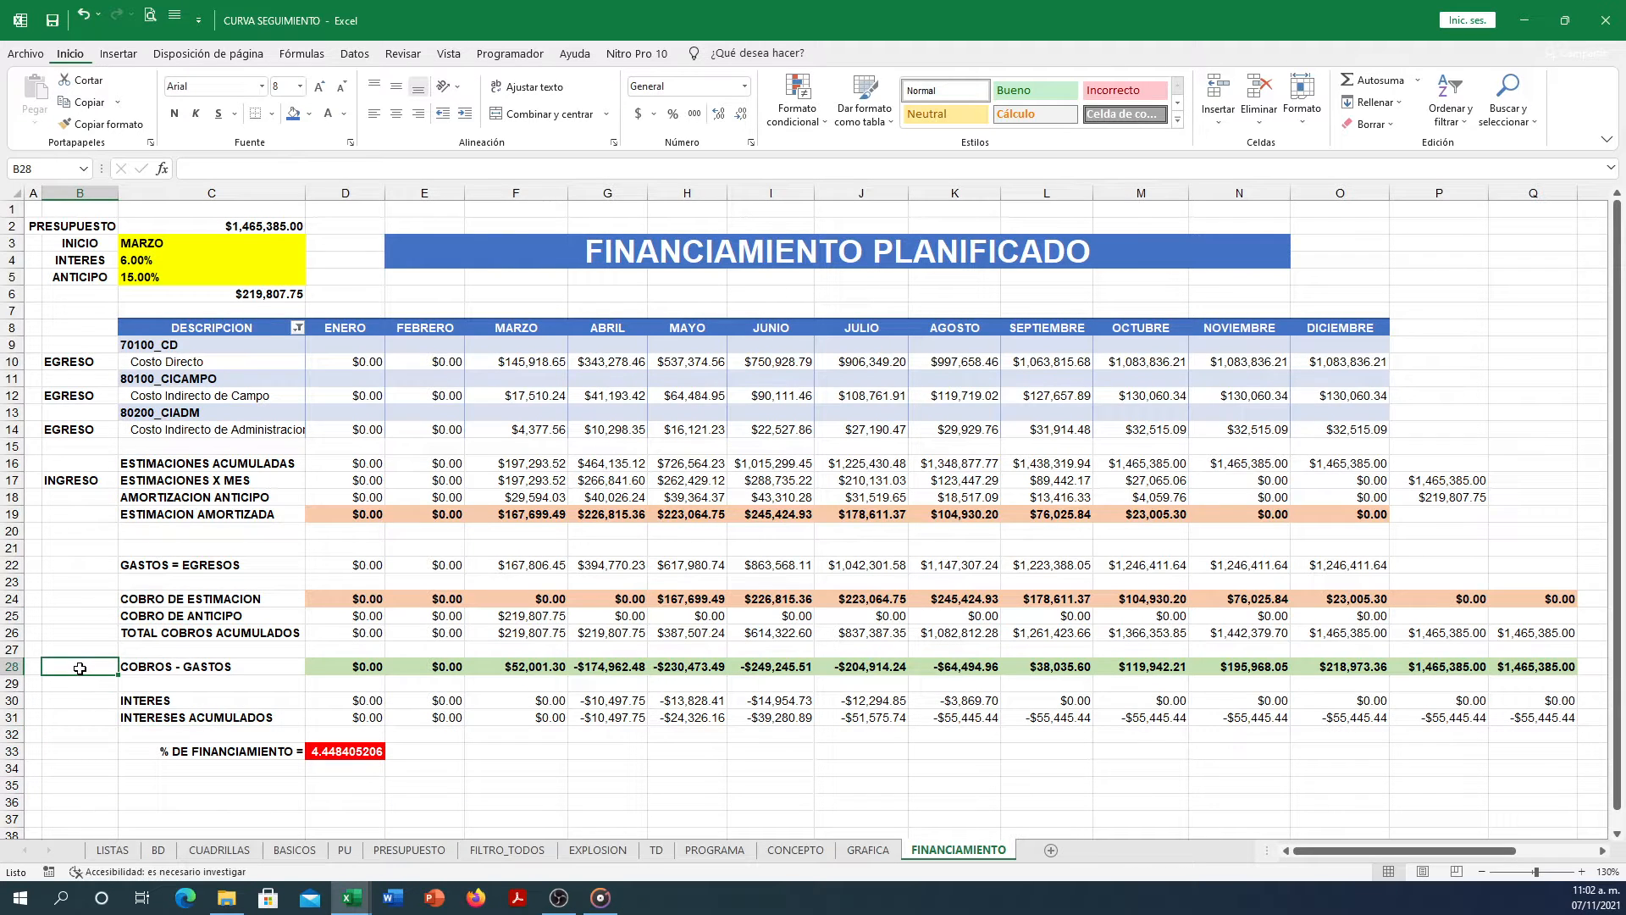
click(379, 243)
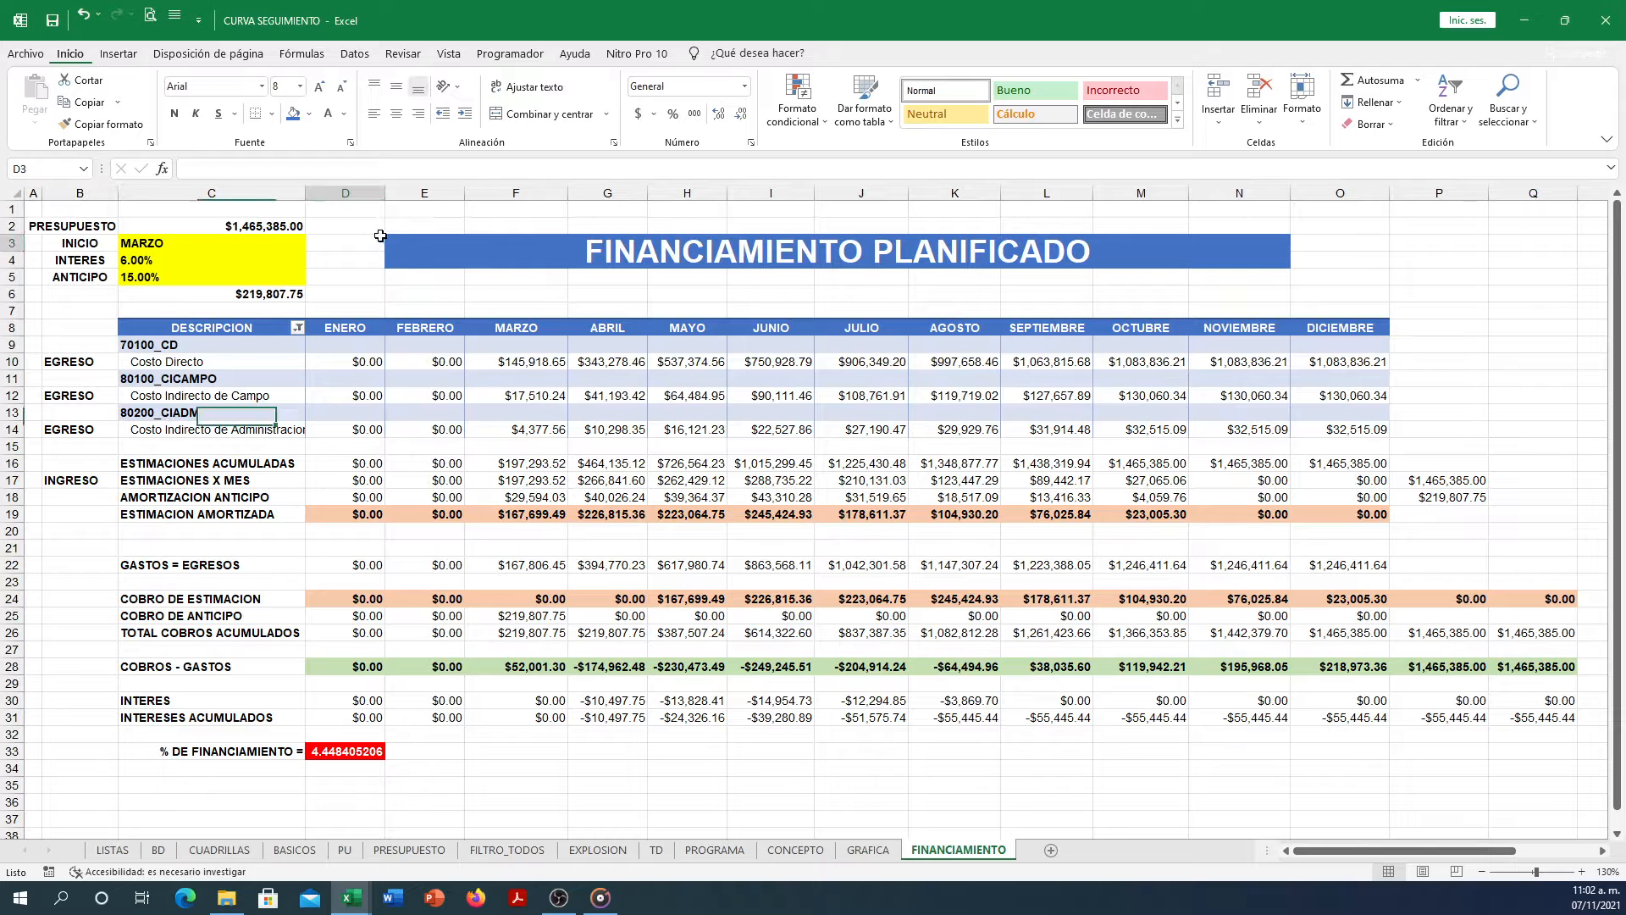
Trace the PRESUPUESTO amount in C2 of the FINANCIAMIENTO sheet back to its source cell on the PRESUPUESTO sheet.
click(212, 226)
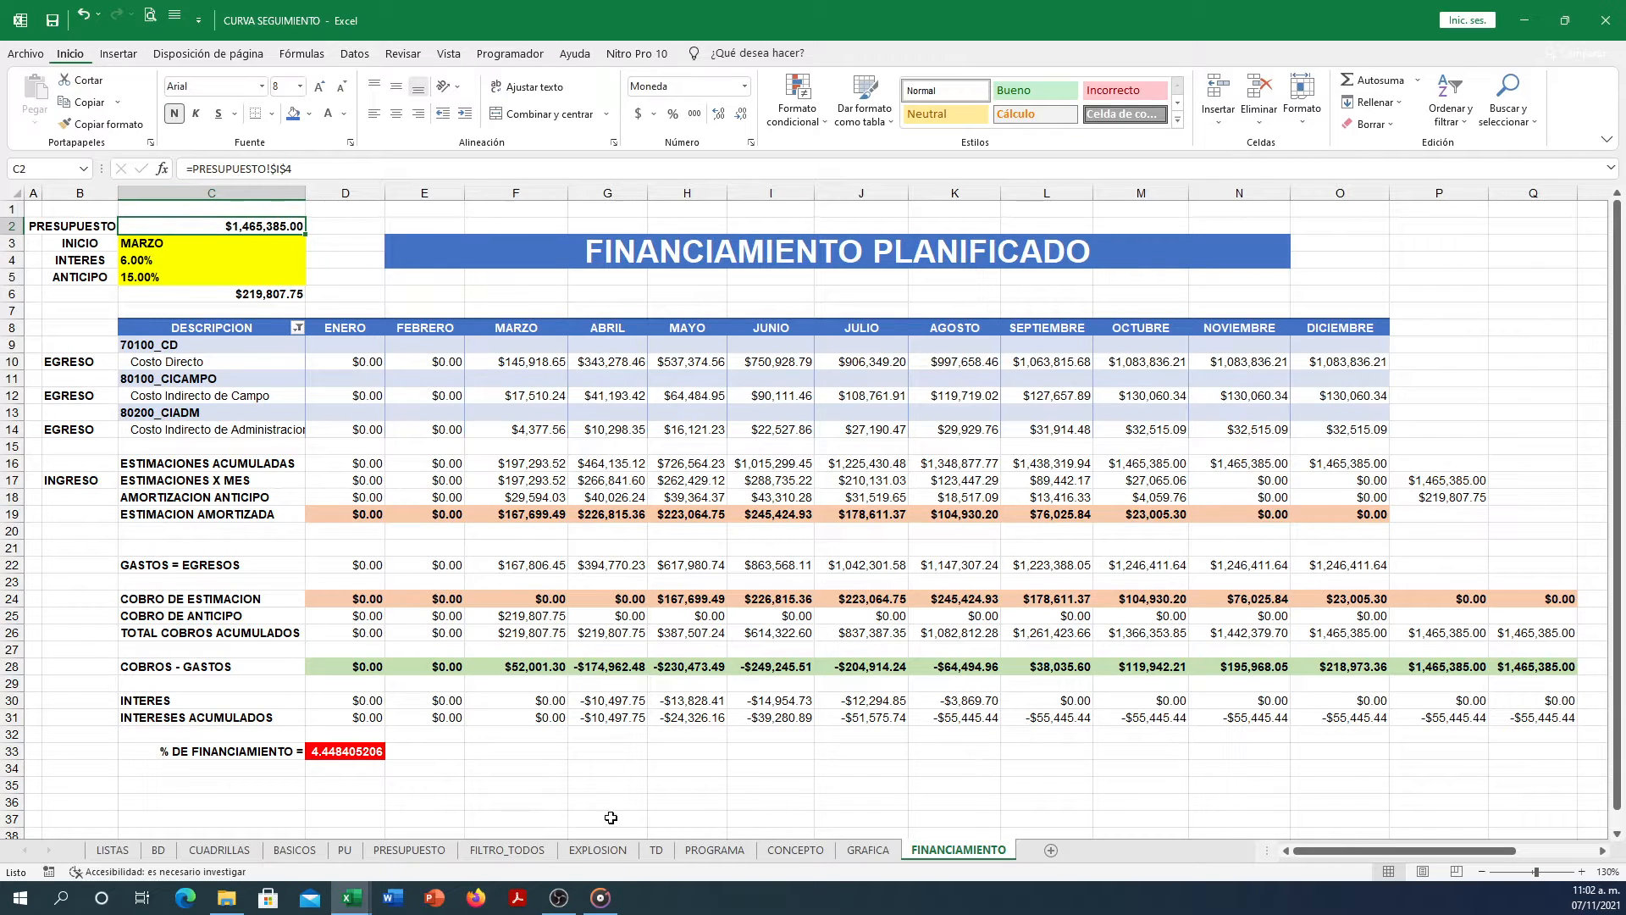
click(410, 849)
click(249, 275)
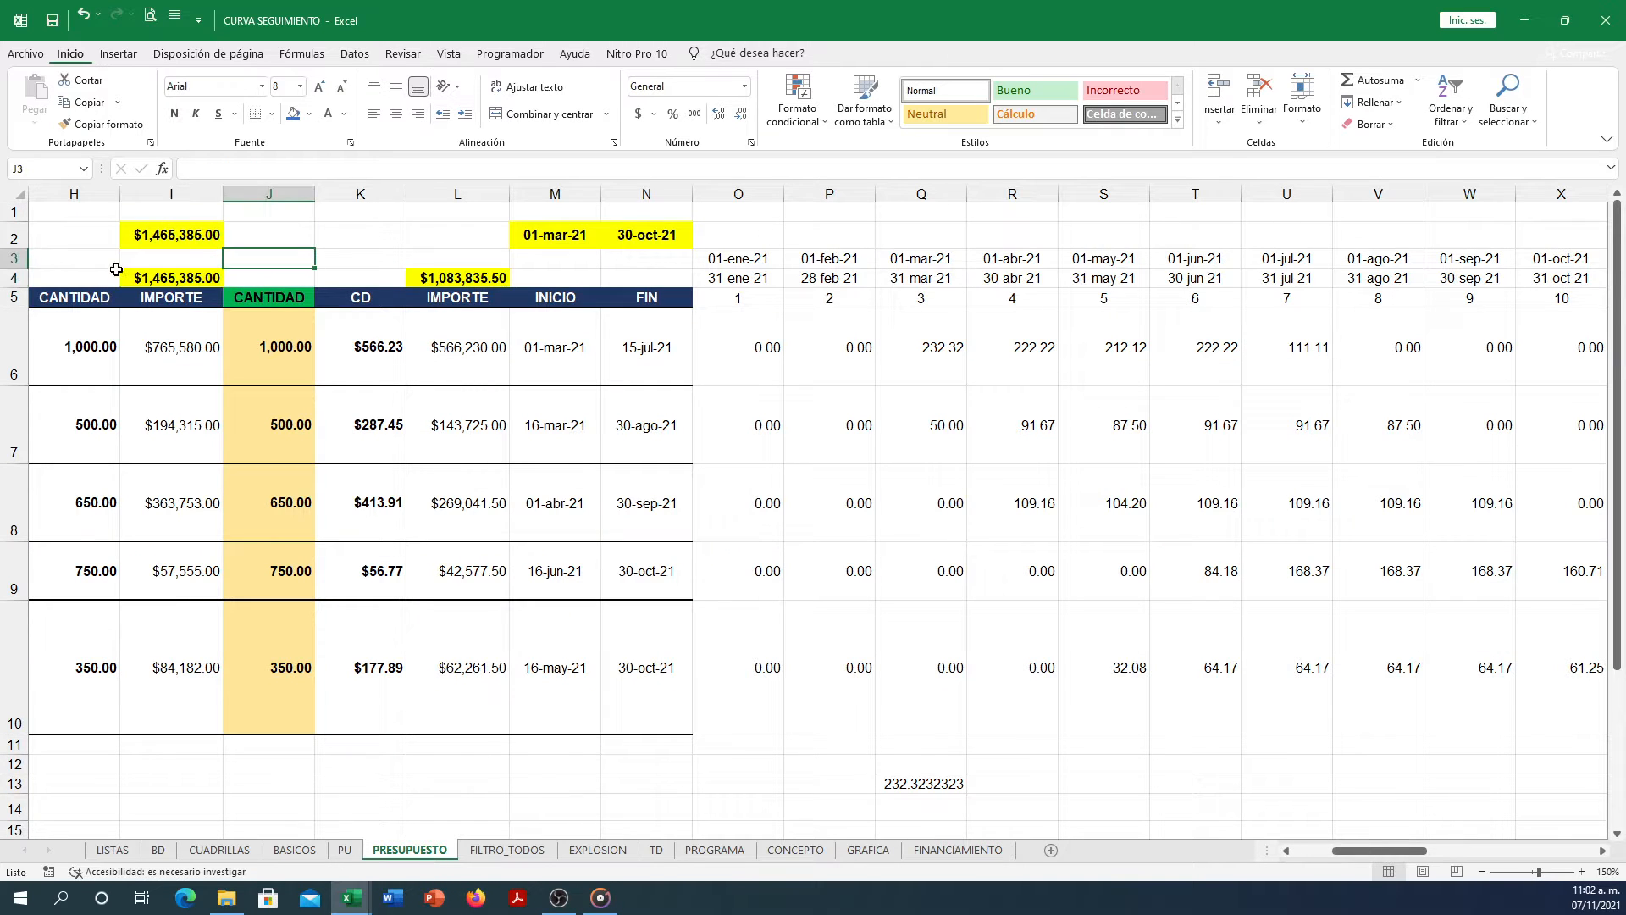
drag(103, 275, 278, 278)
click(547, 786)
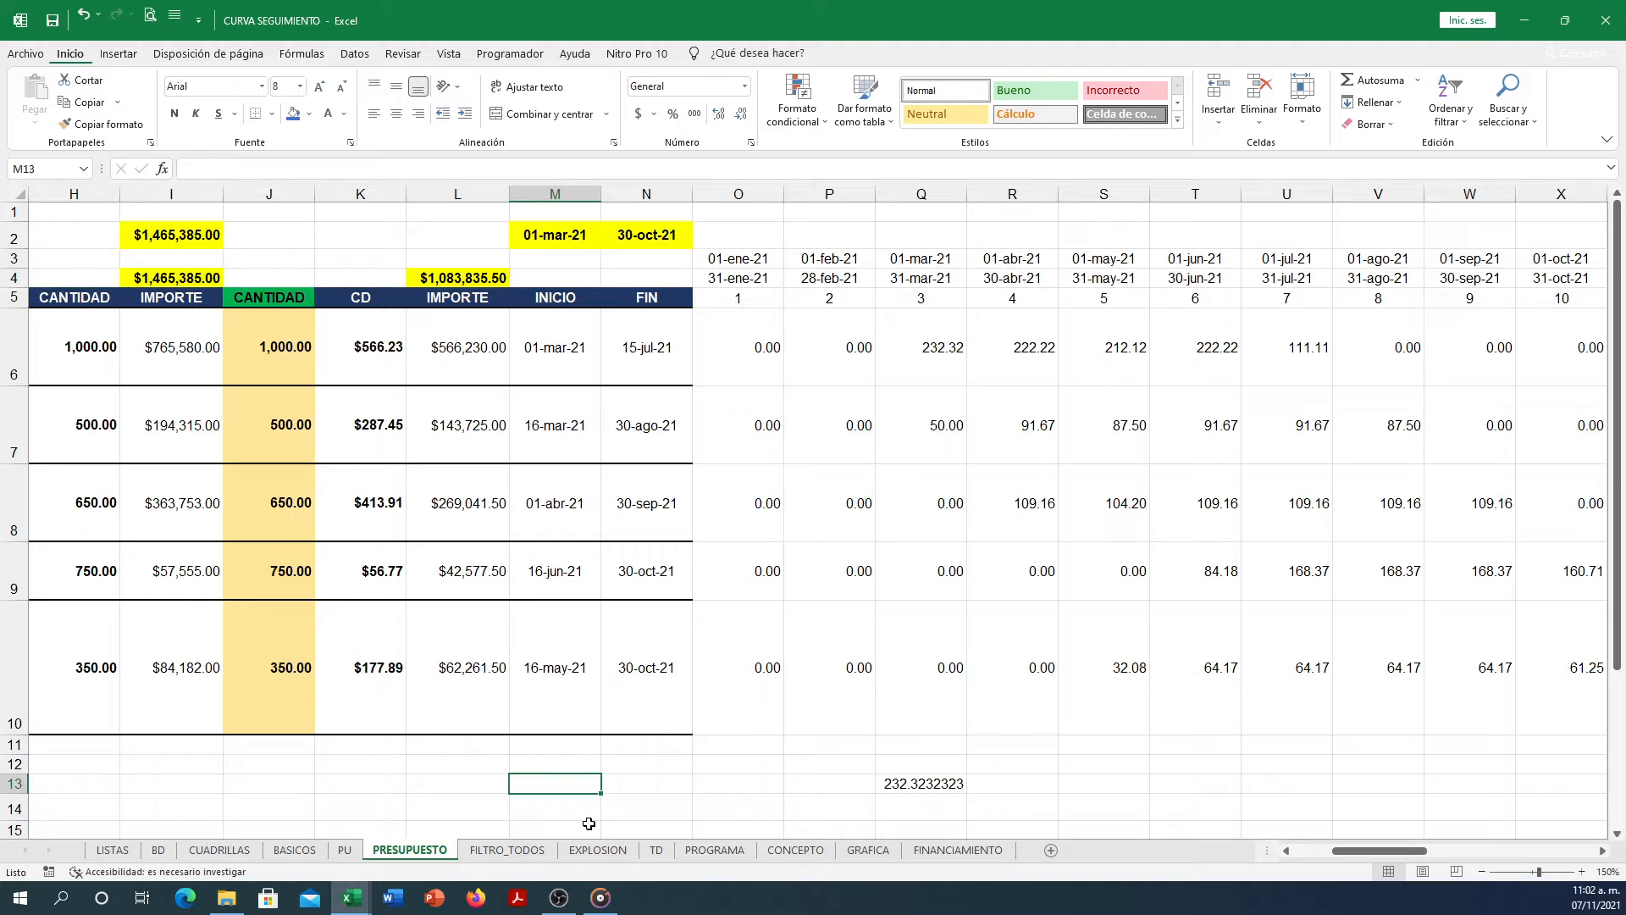
click(959, 849)
click(318, 164)
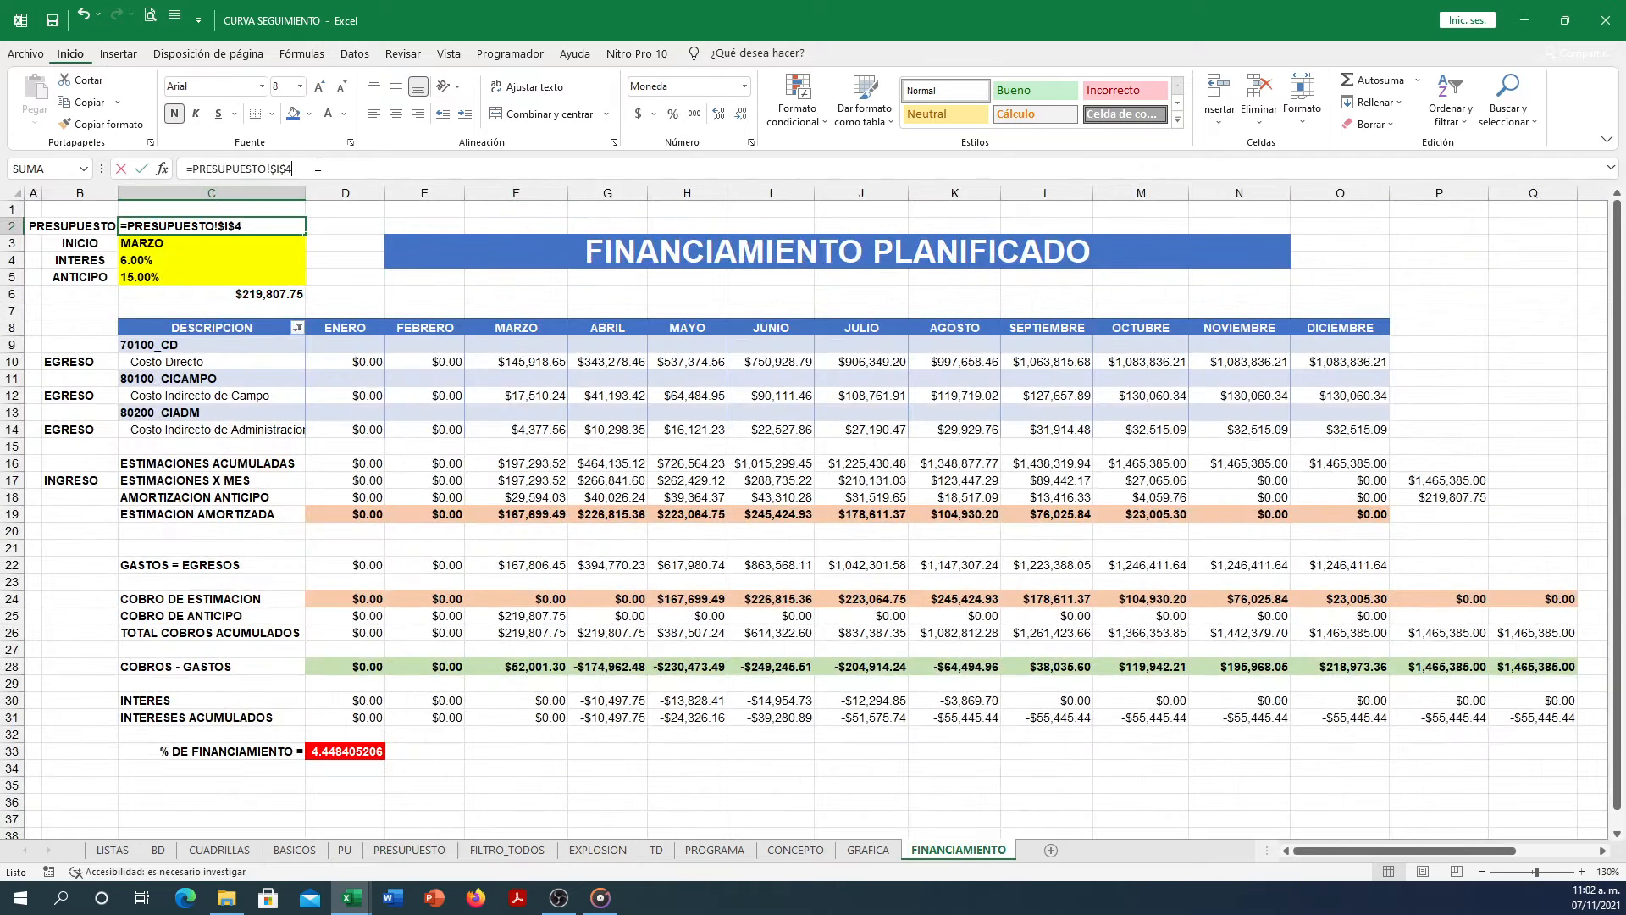
key(Escape)
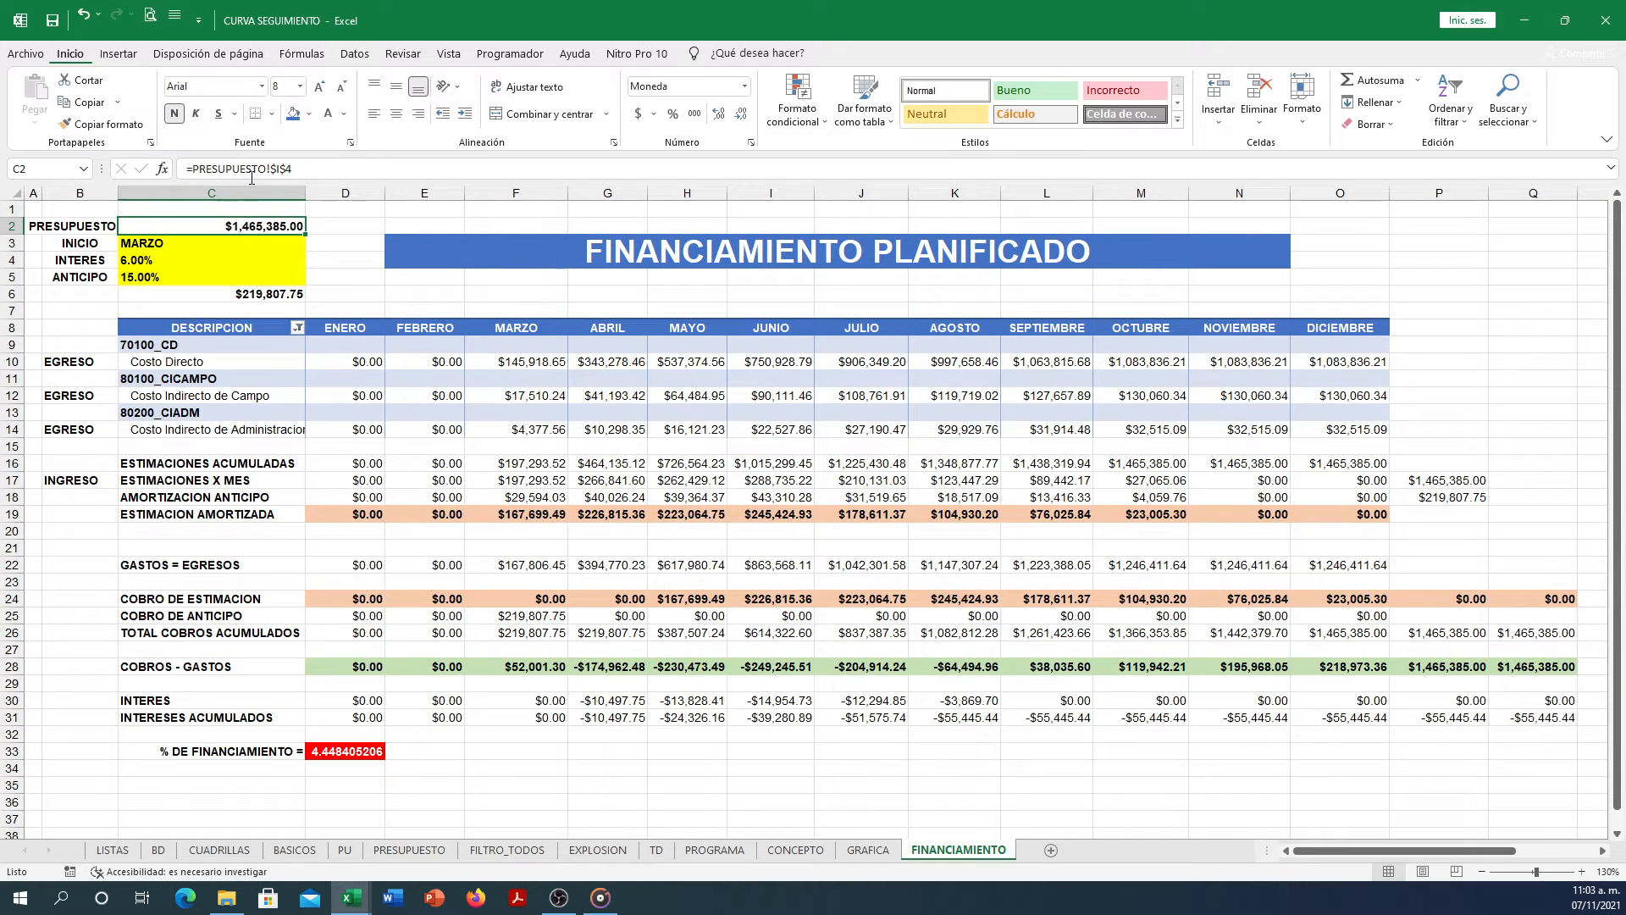
Look through the months offered for the INICIO cell C3, leaving MARZO selected.
click(172, 246)
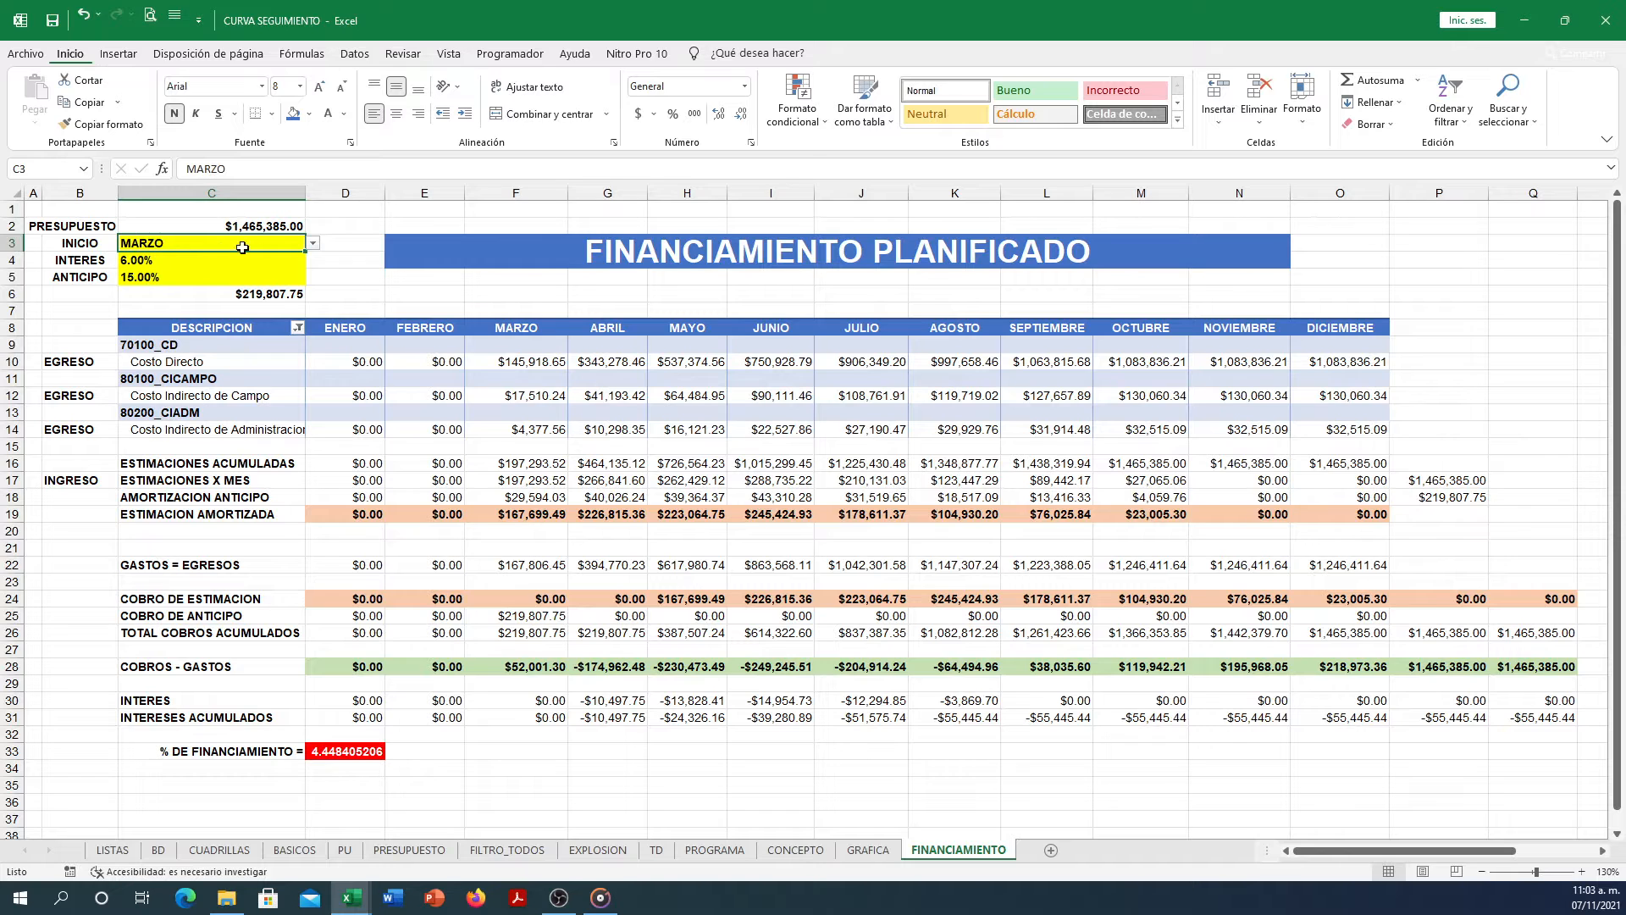
click(312, 243)
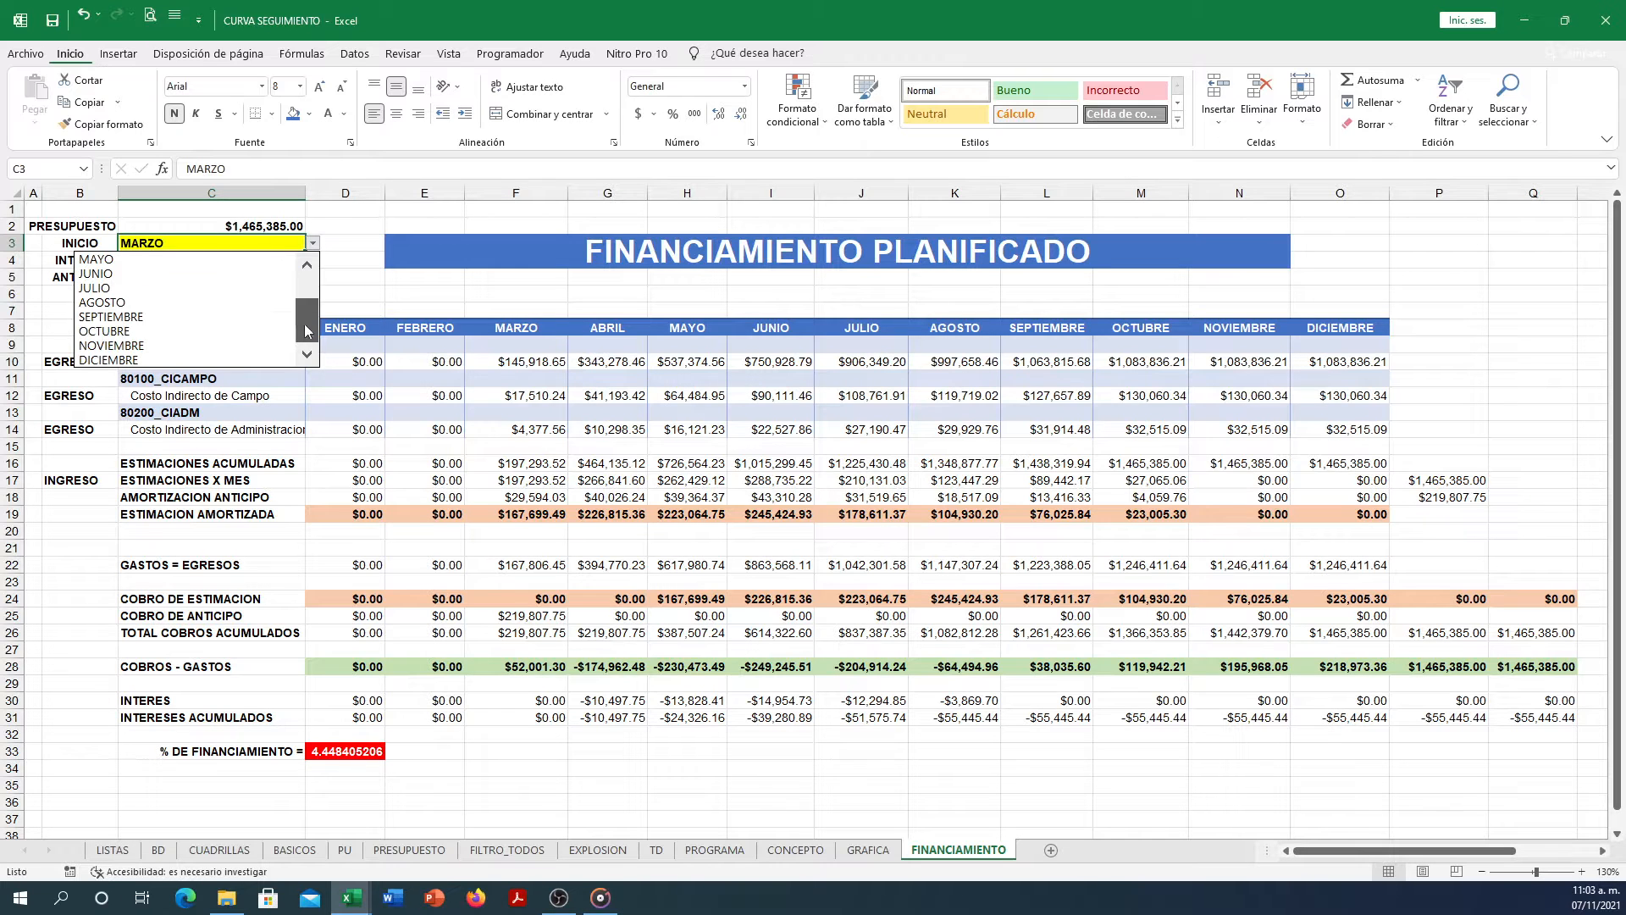
click(313, 243)
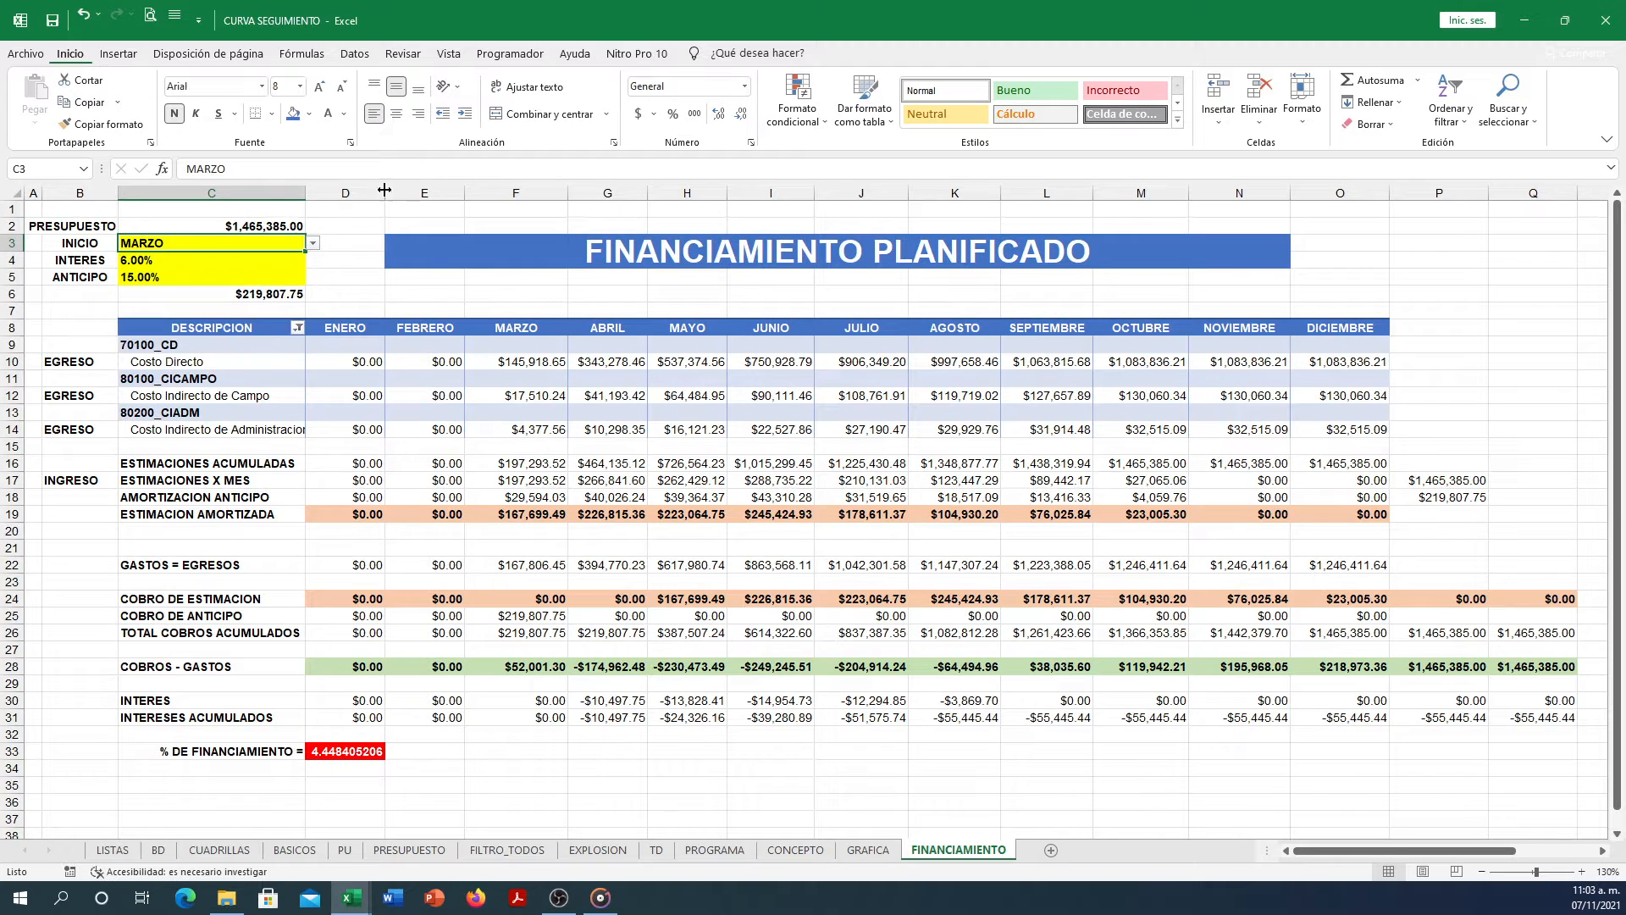
Inspect the data validation of the INICIO cell and the sheet range that supplies its month list.
click(352, 54)
click(915, 118)
click(940, 157)
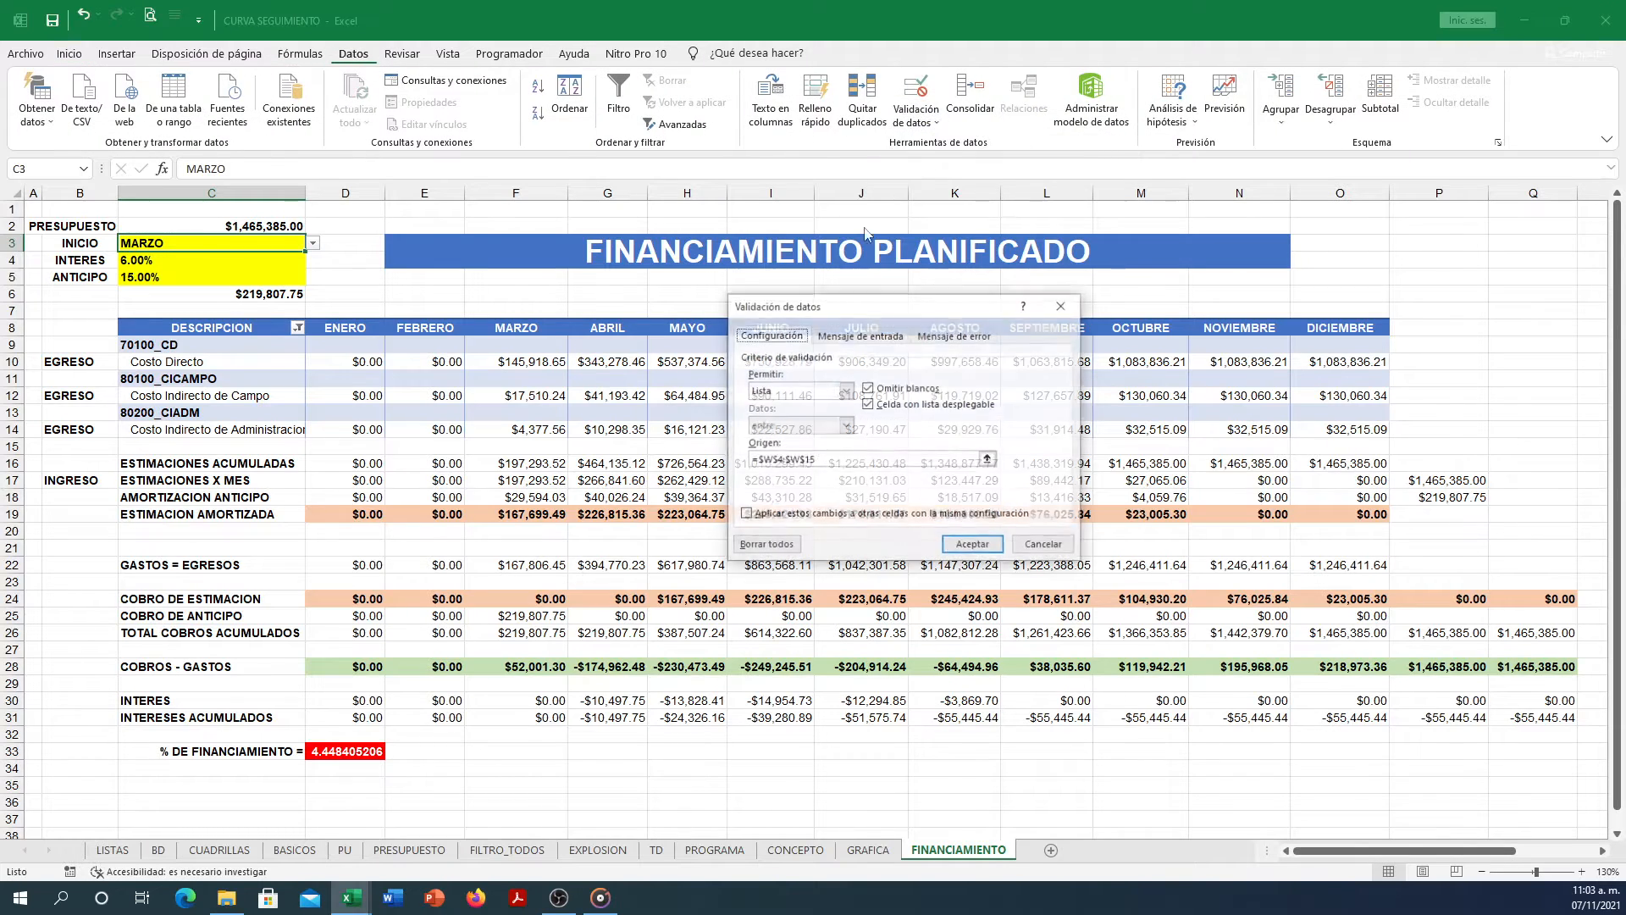
click(803, 458)
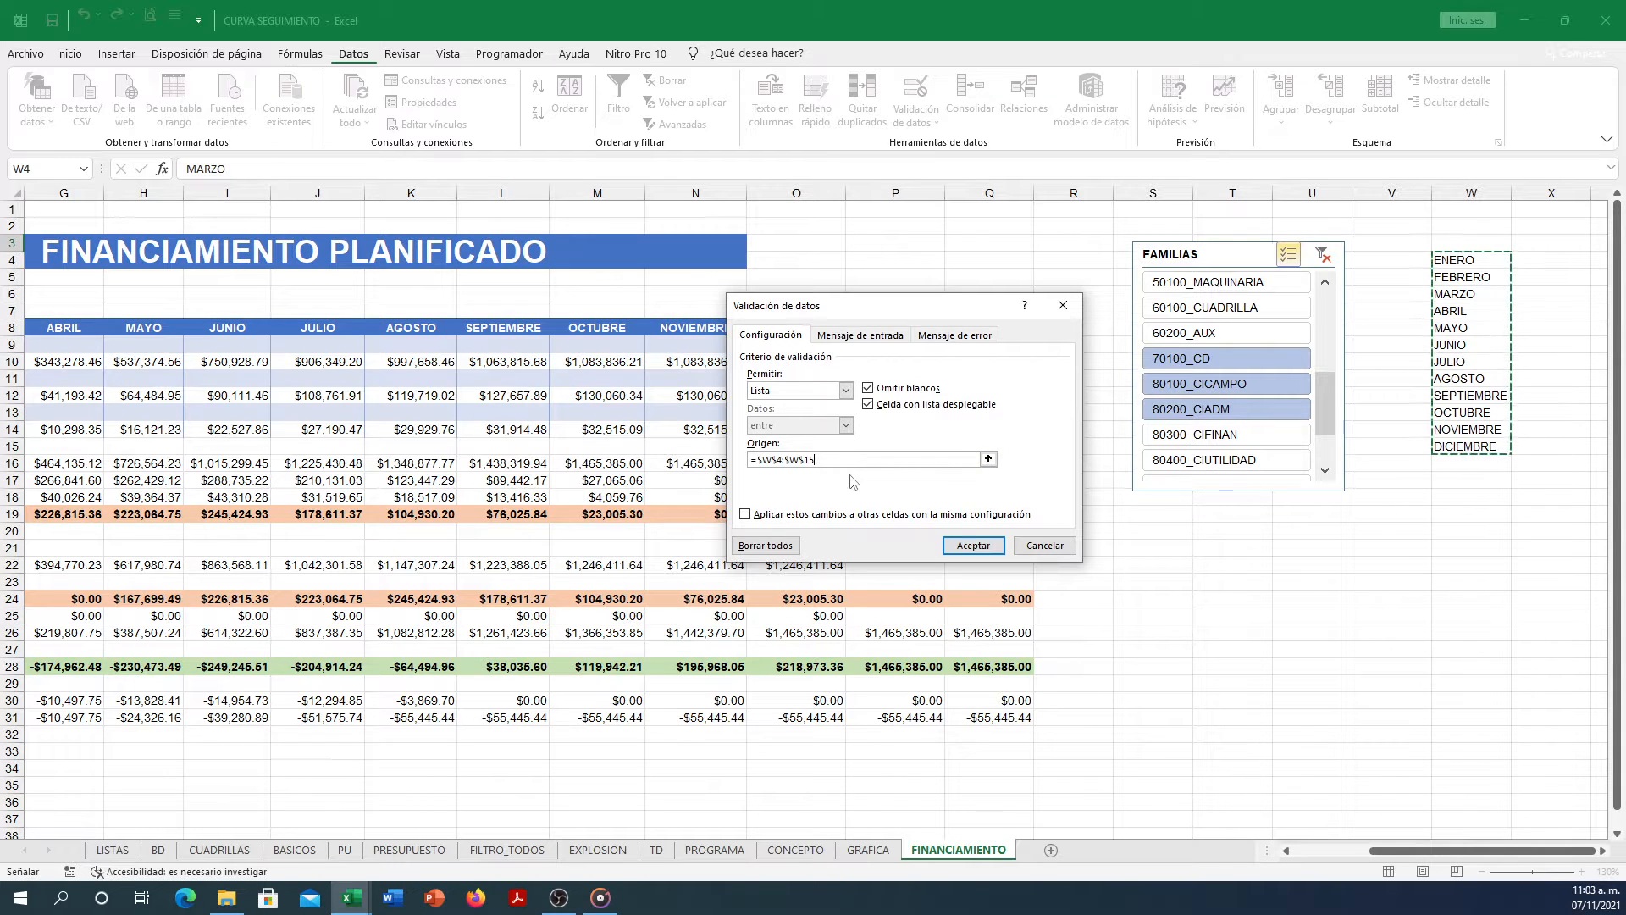
click(972, 545)
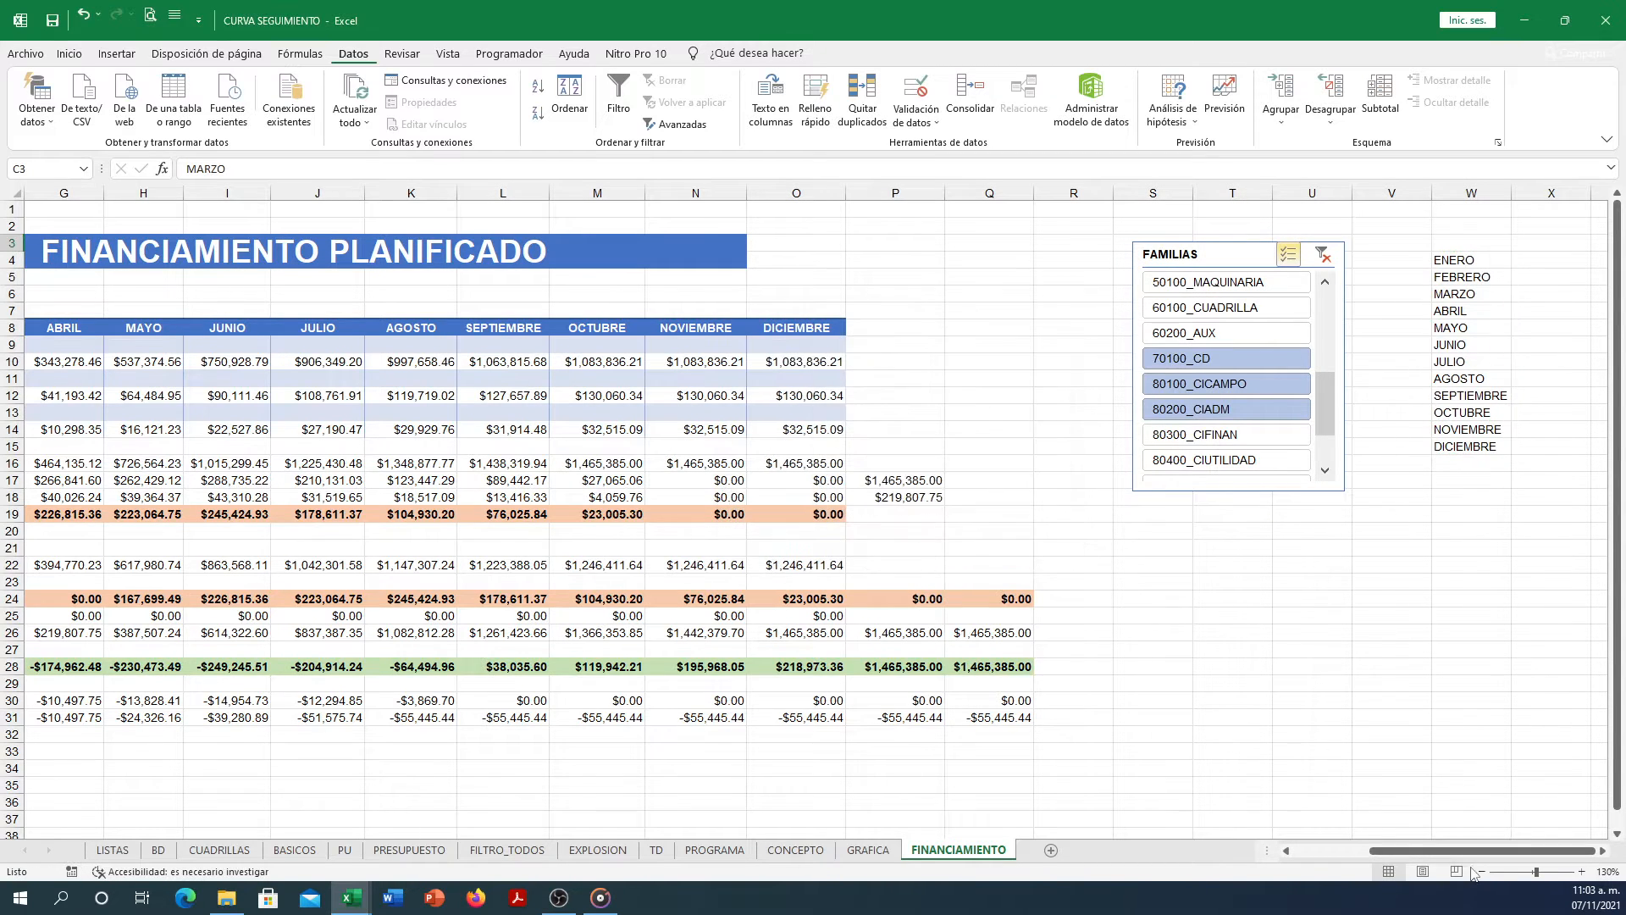
drag(1443, 853, 1314, 855)
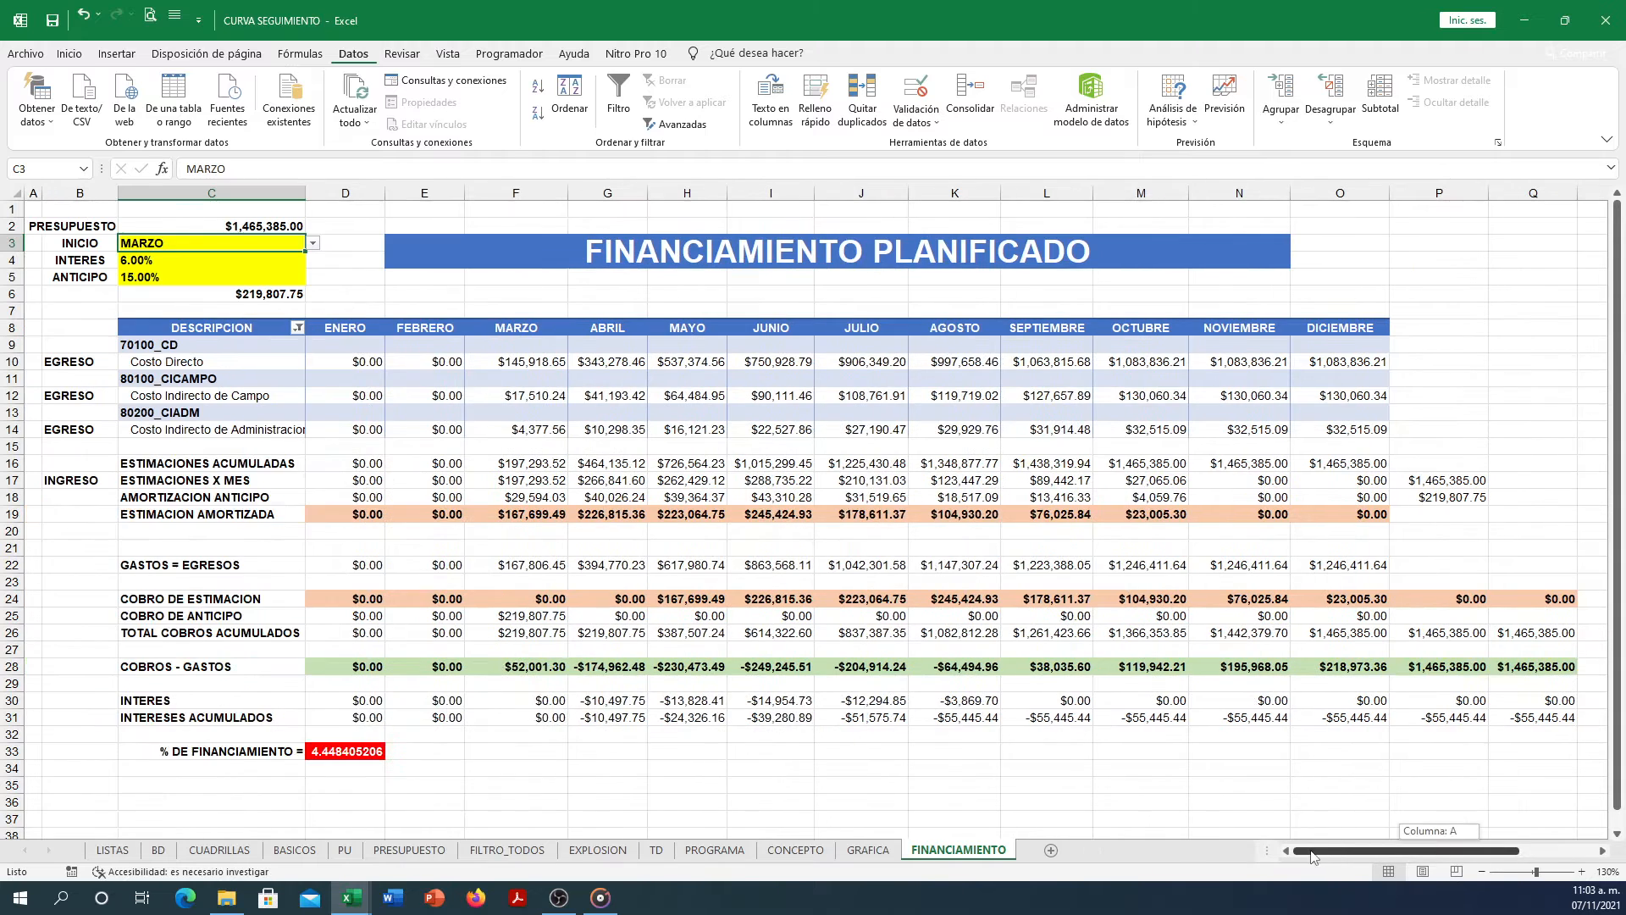
Review the INTERES and ANTICIPO percentages and examine the formula in C6 that calculates the advance amount.
click(141, 261)
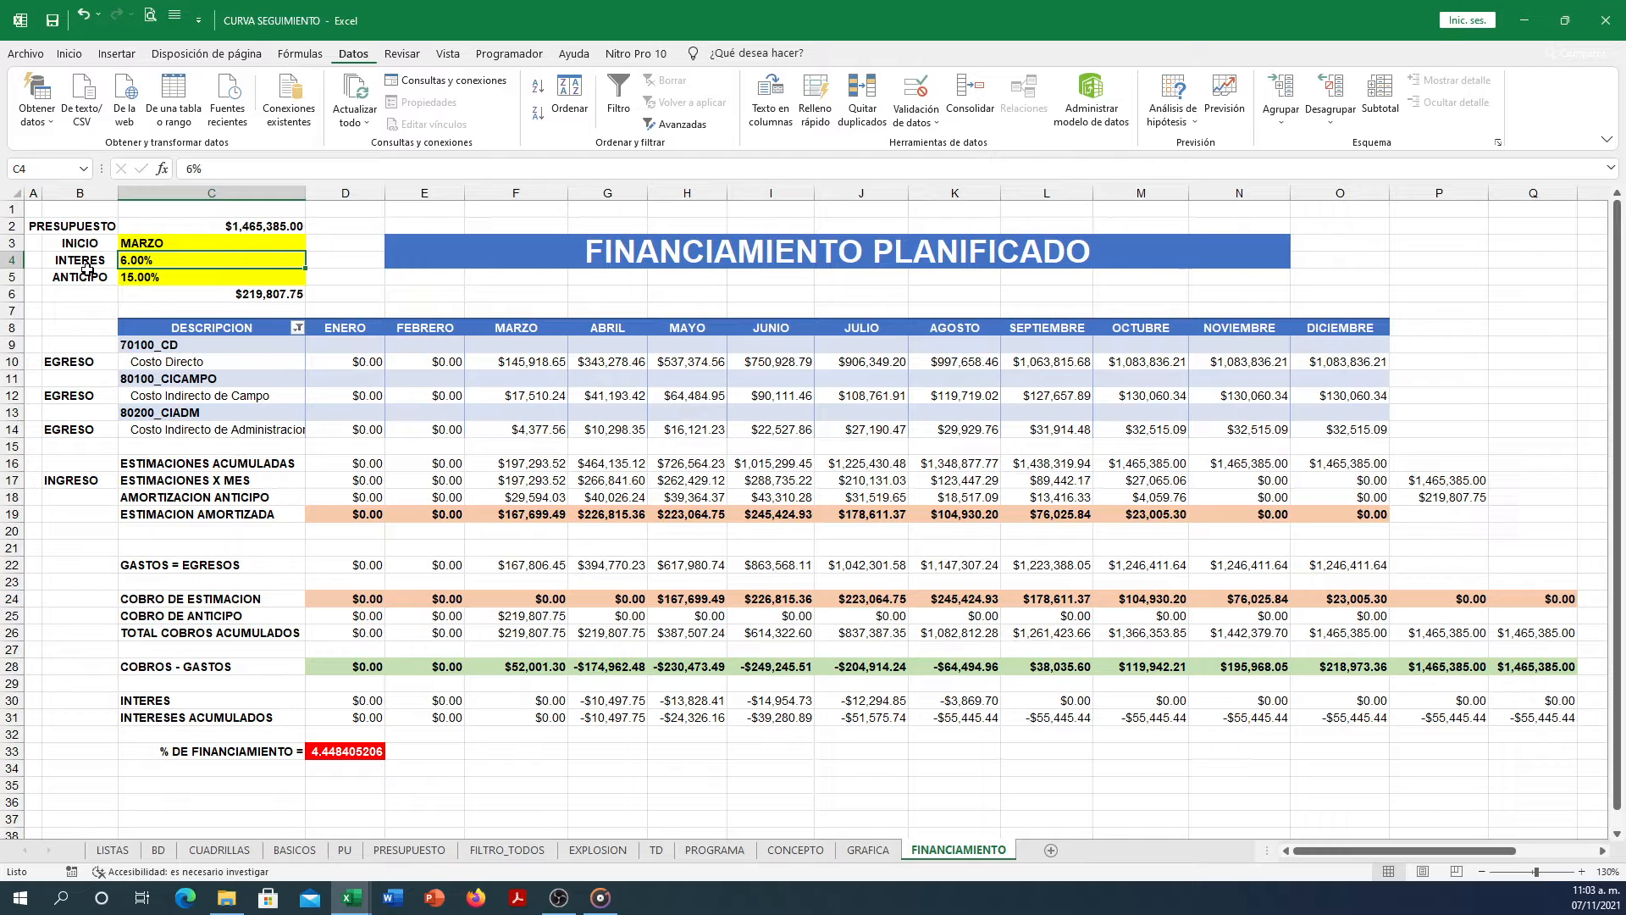
click(77, 259)
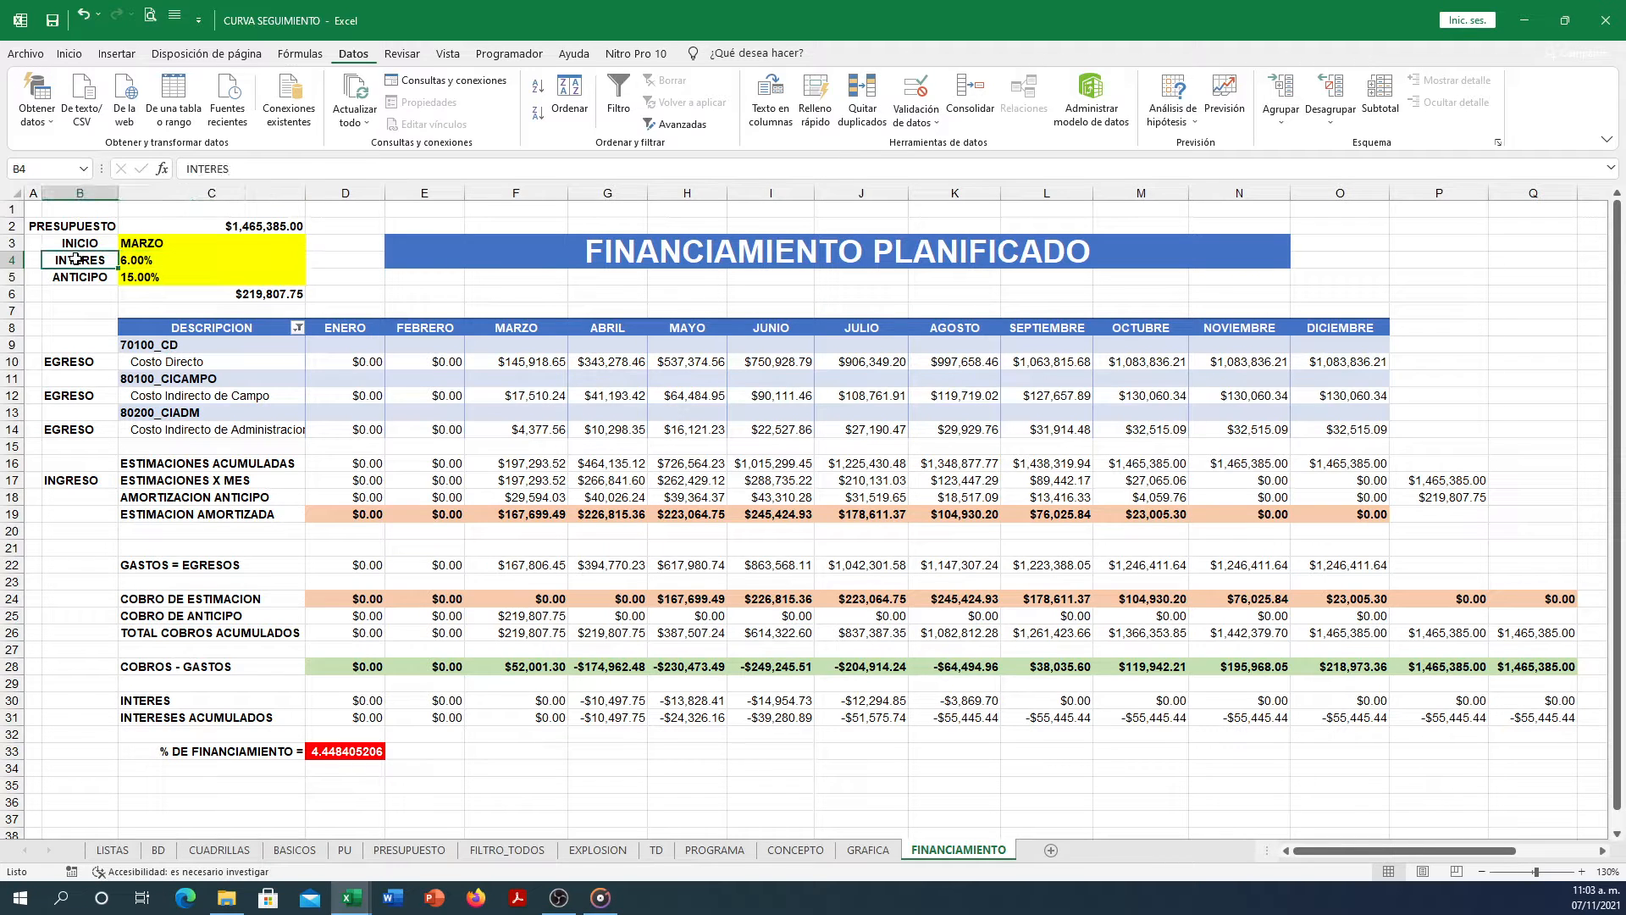
click(136, 260)
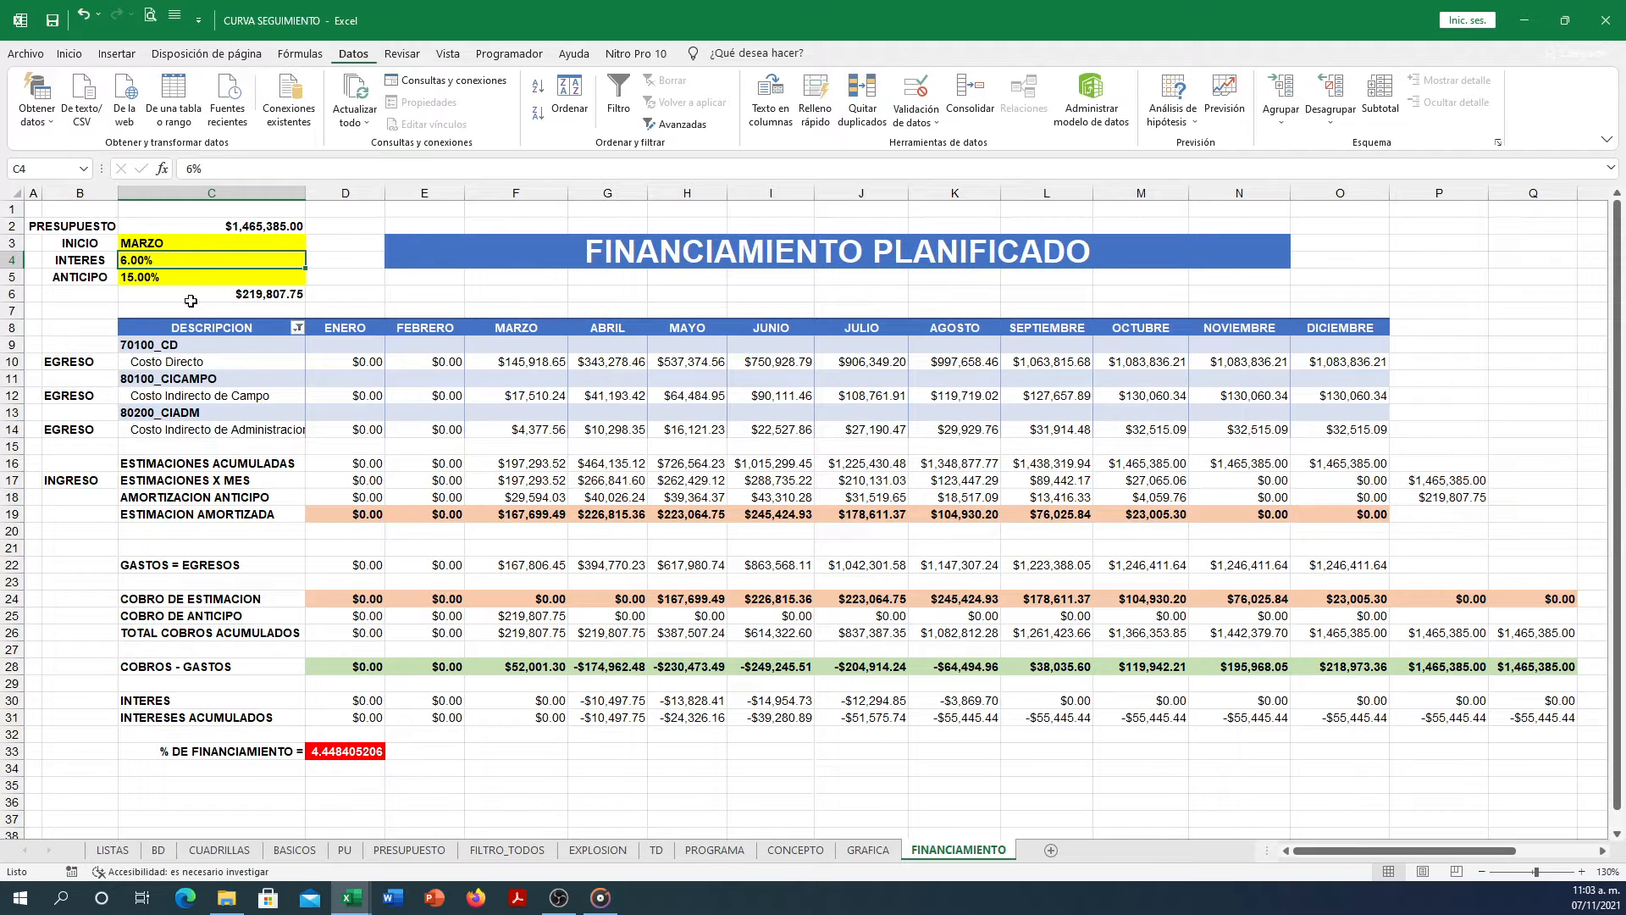
click(201, 277)
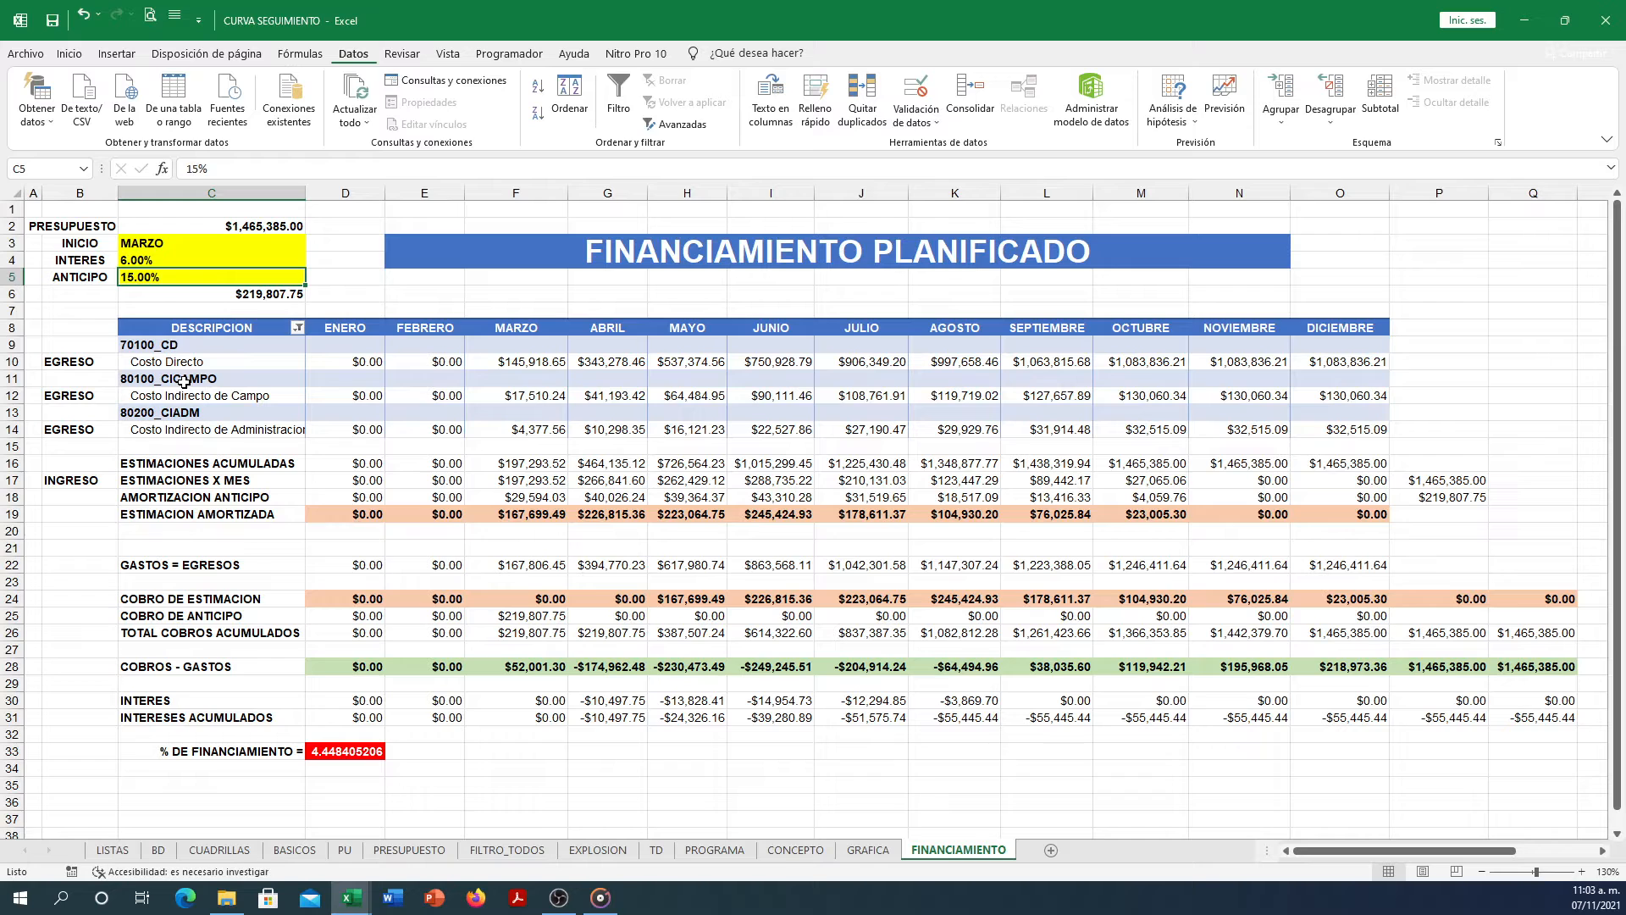
click(189, 295)
click(244, 163)
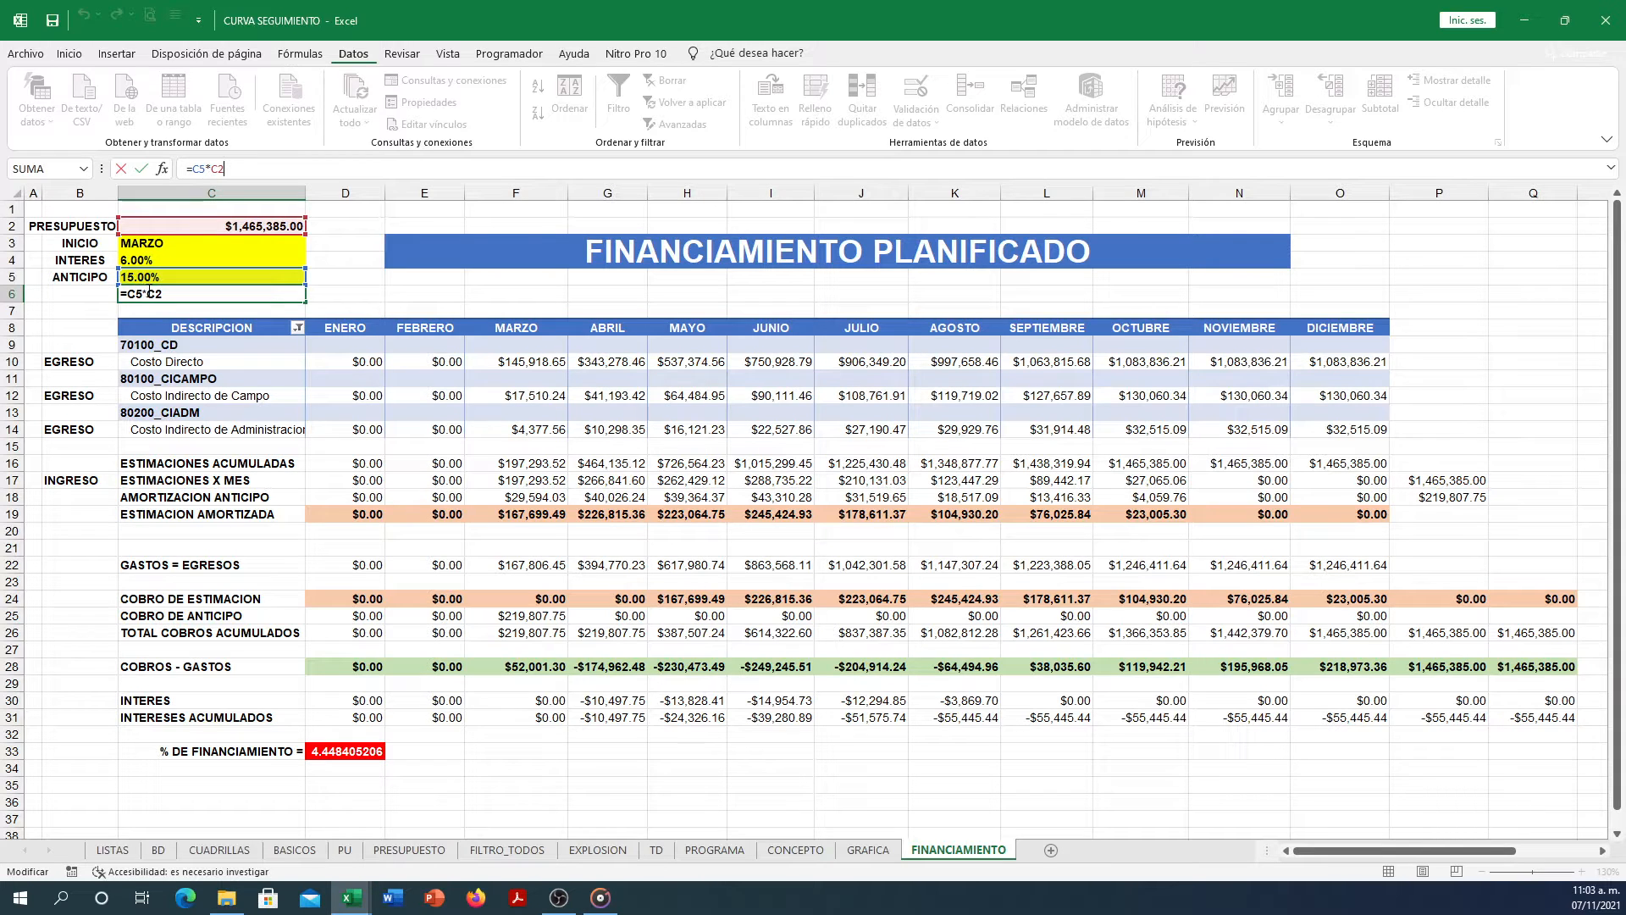
key(Return)
click(236, 292)
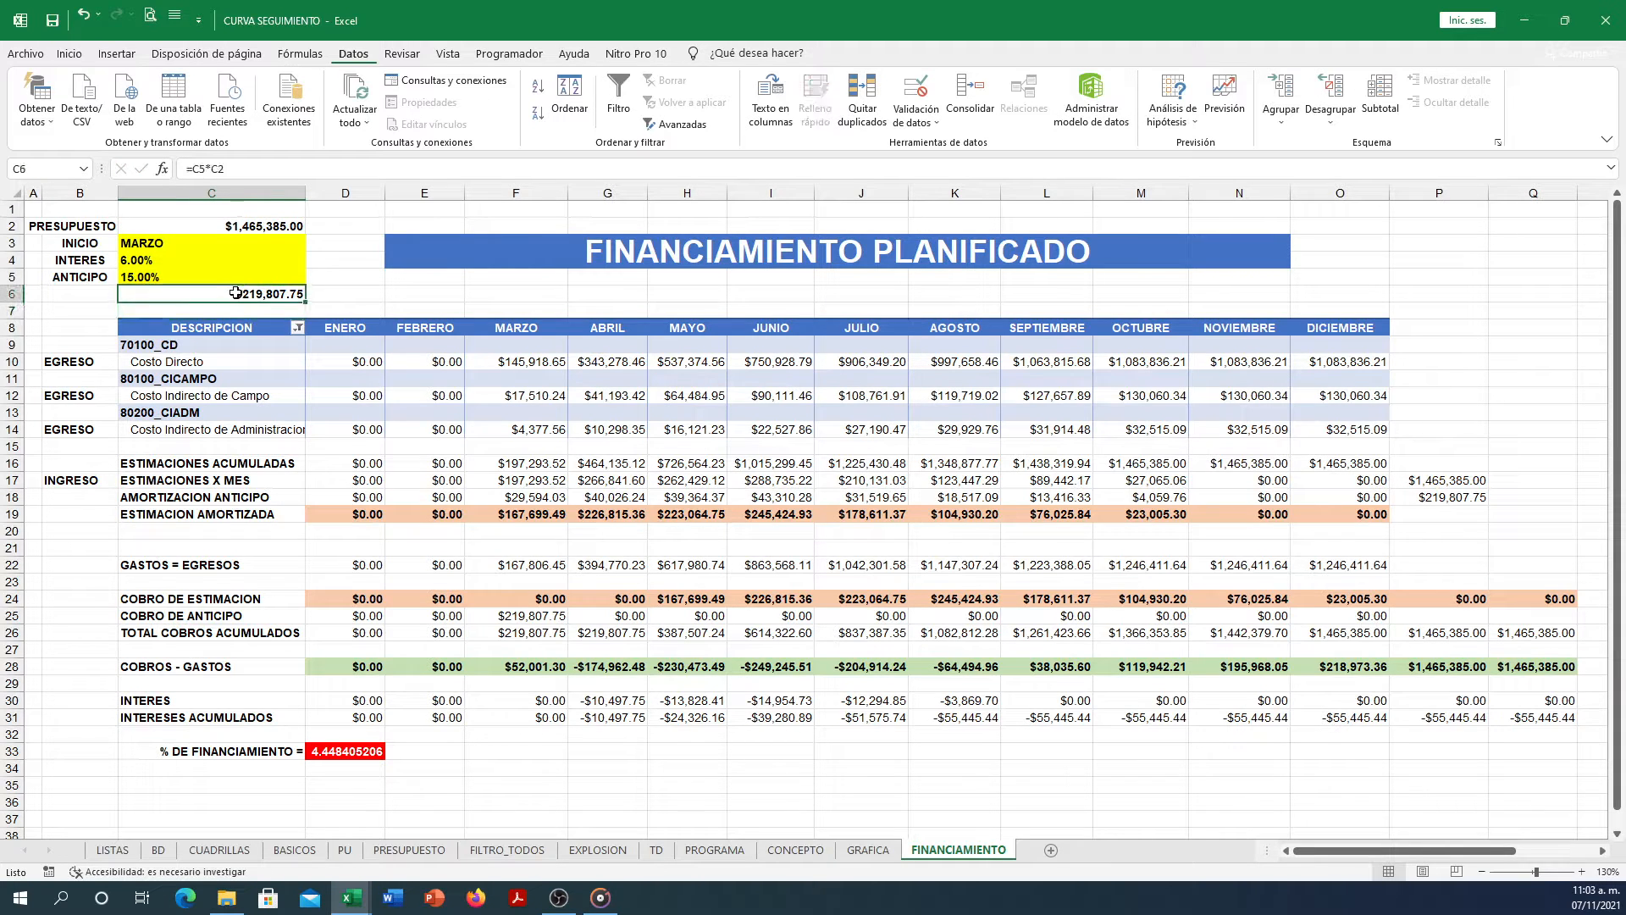
Examine the pivot table's source data range across its columns and rows on the PU sheet, without changing it.
click(223, 330)
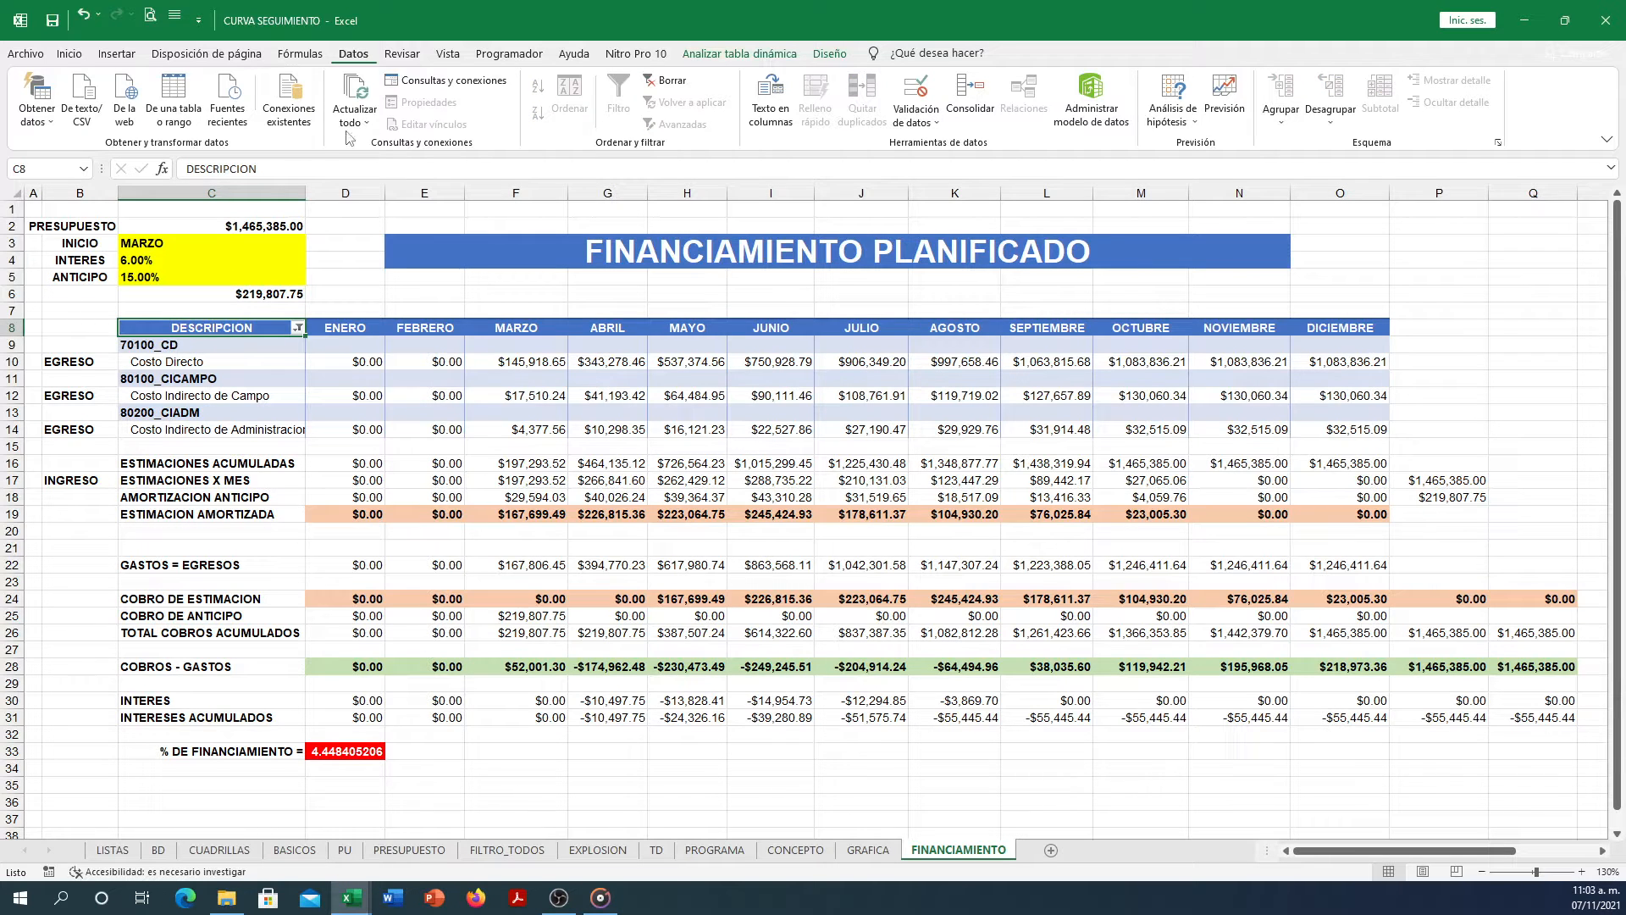
click(760, 54)
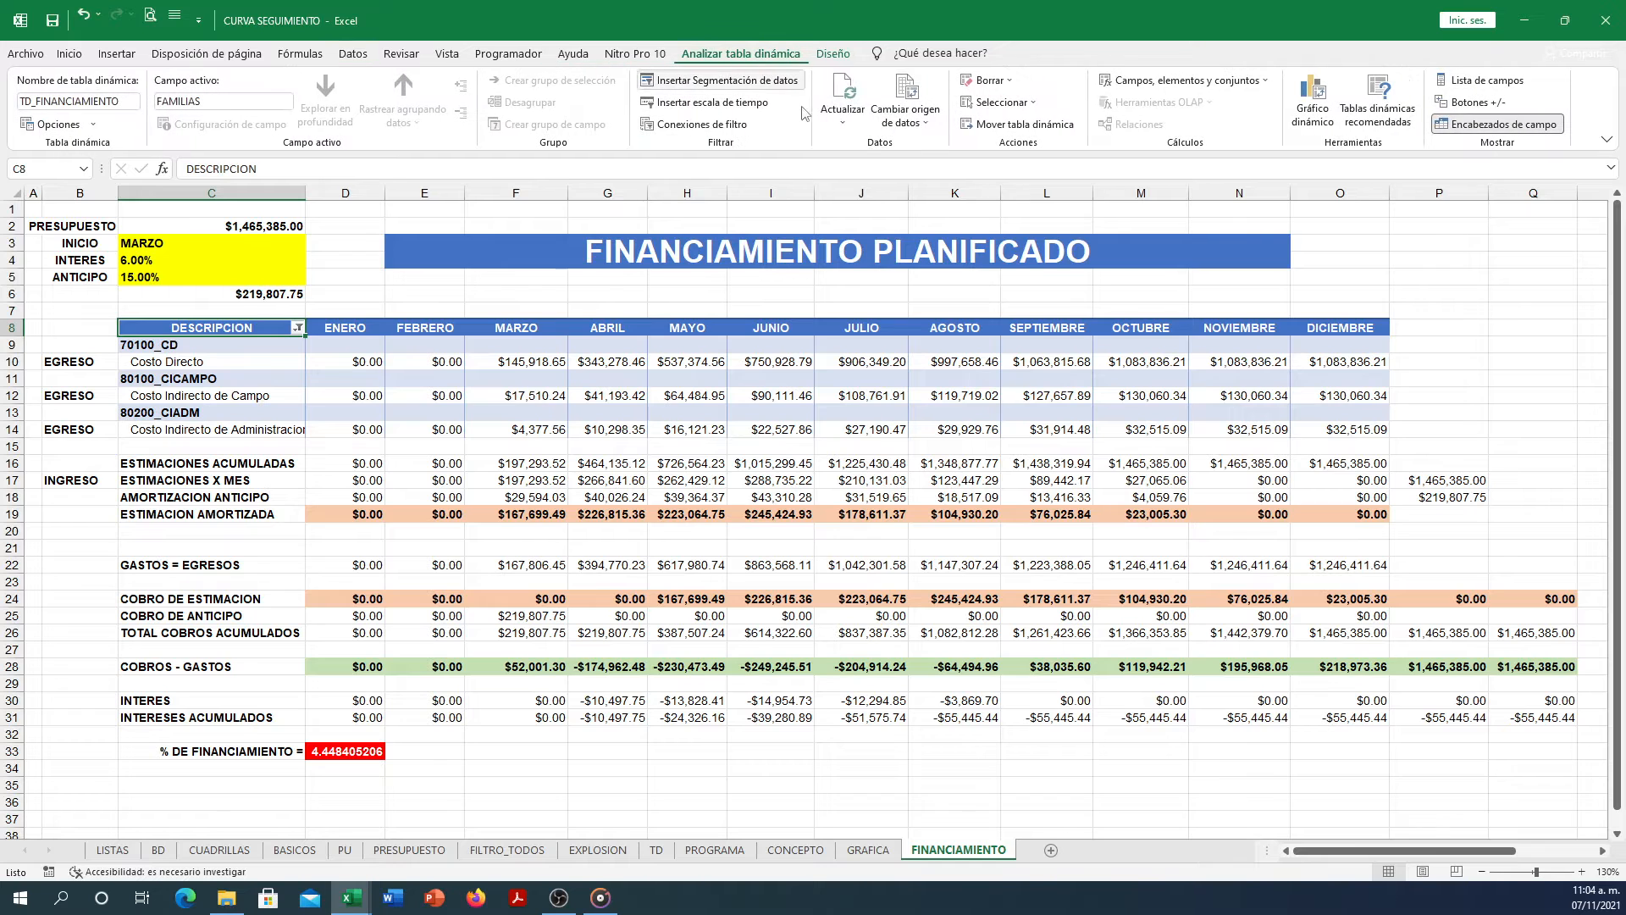
click(905, 108)
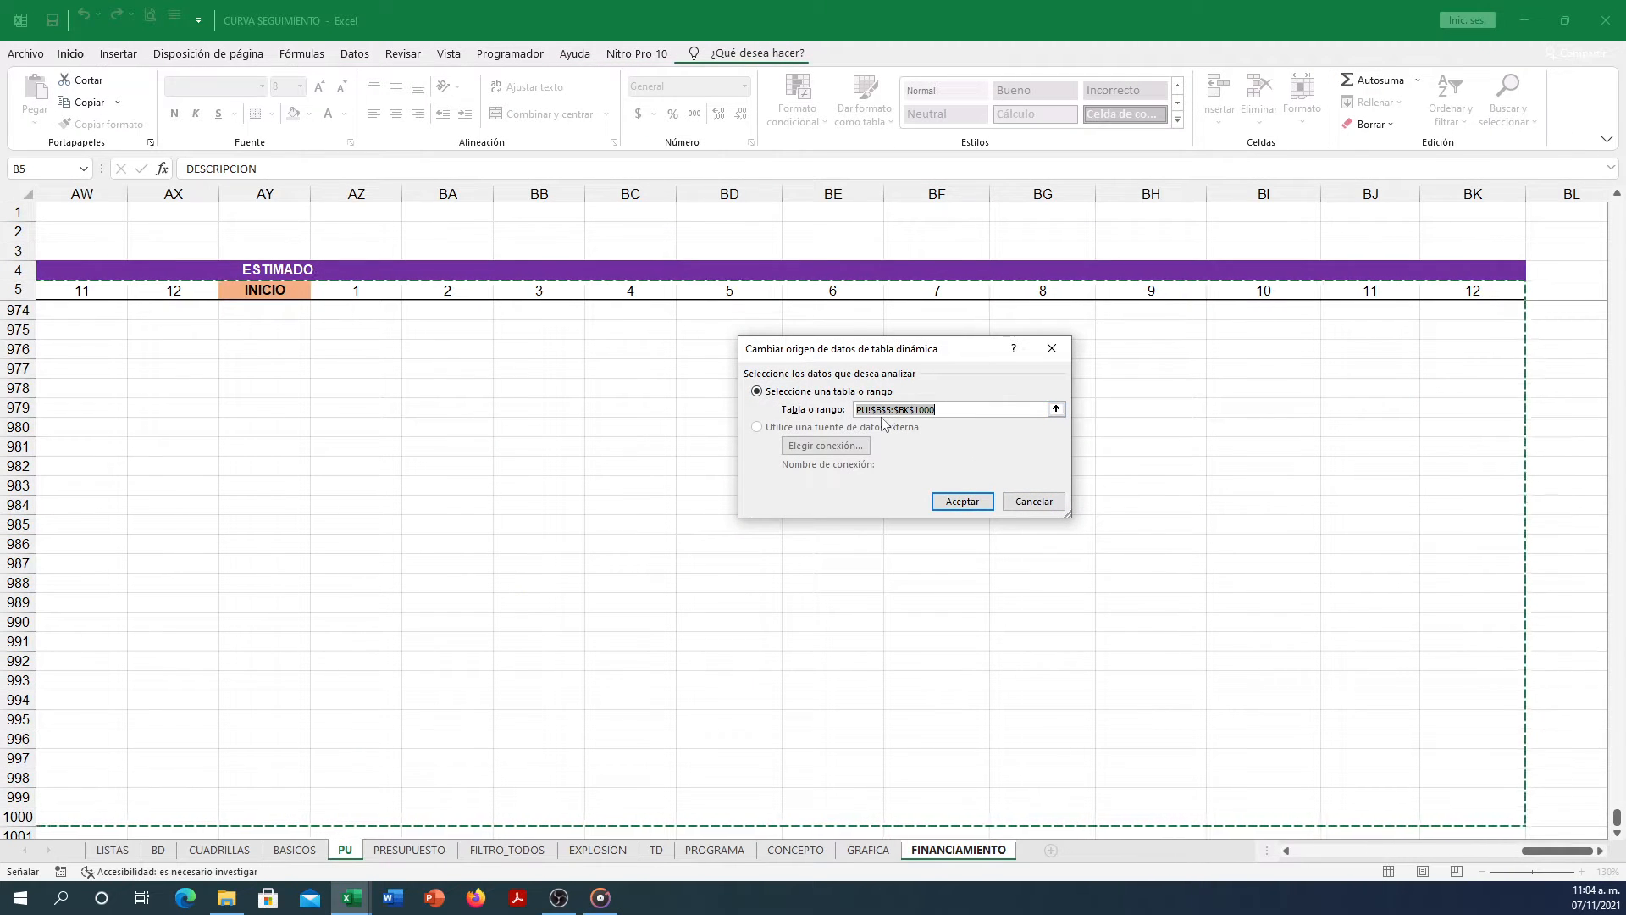
drag(1524, 851, 1326, 851)
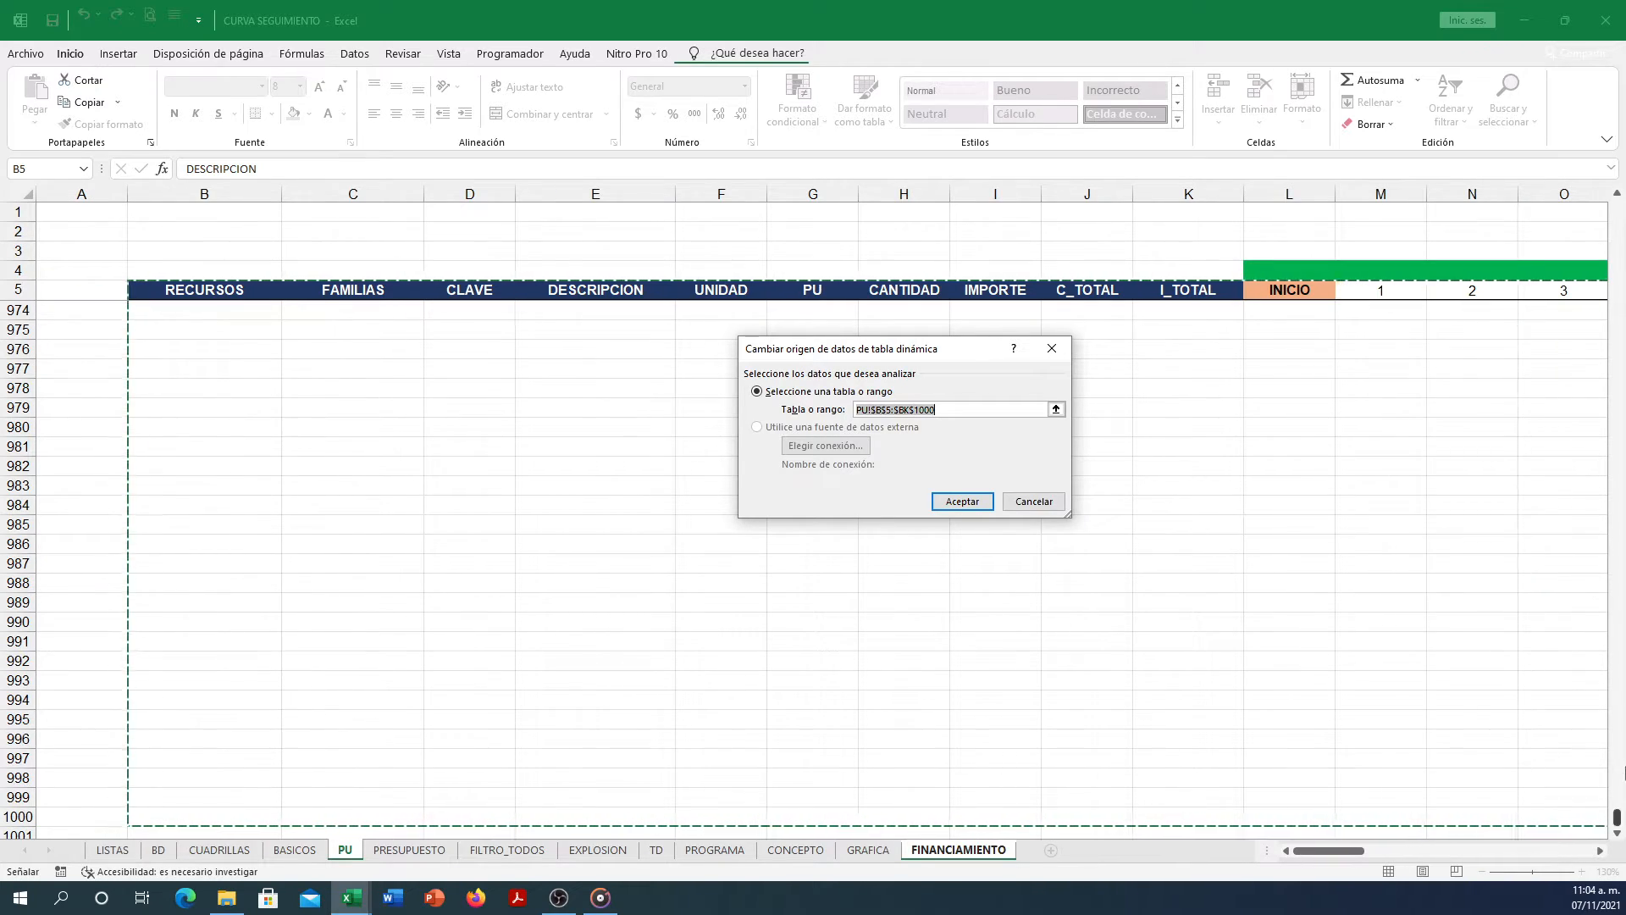
drag(1617, 821, 1619, 218)
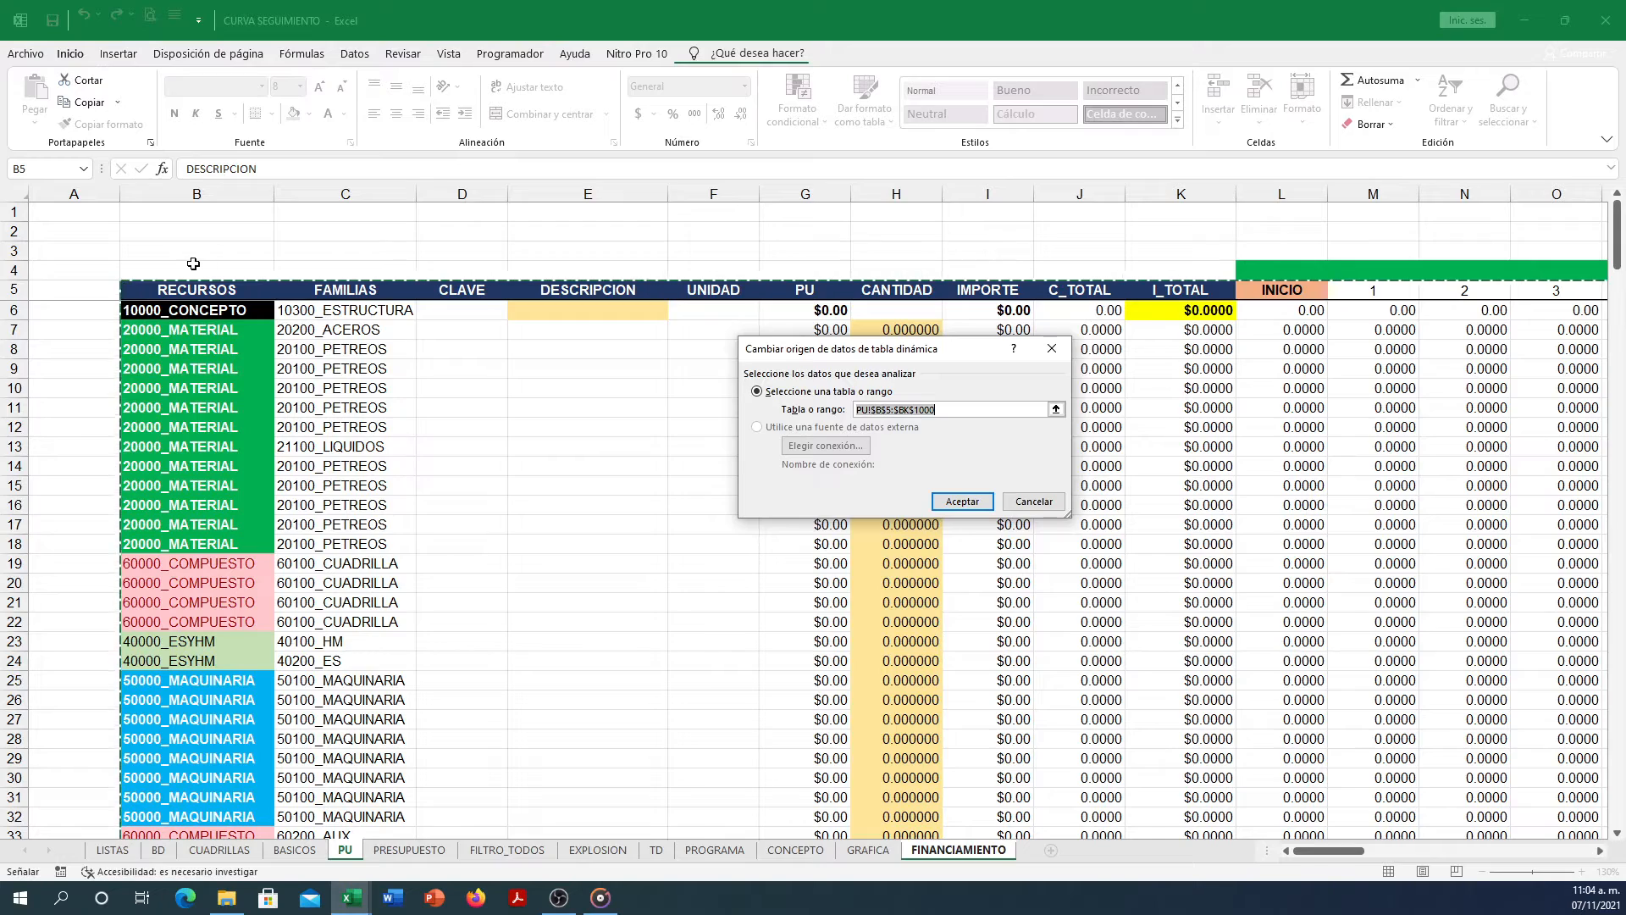
drag(1329, 850, 1624, 857)
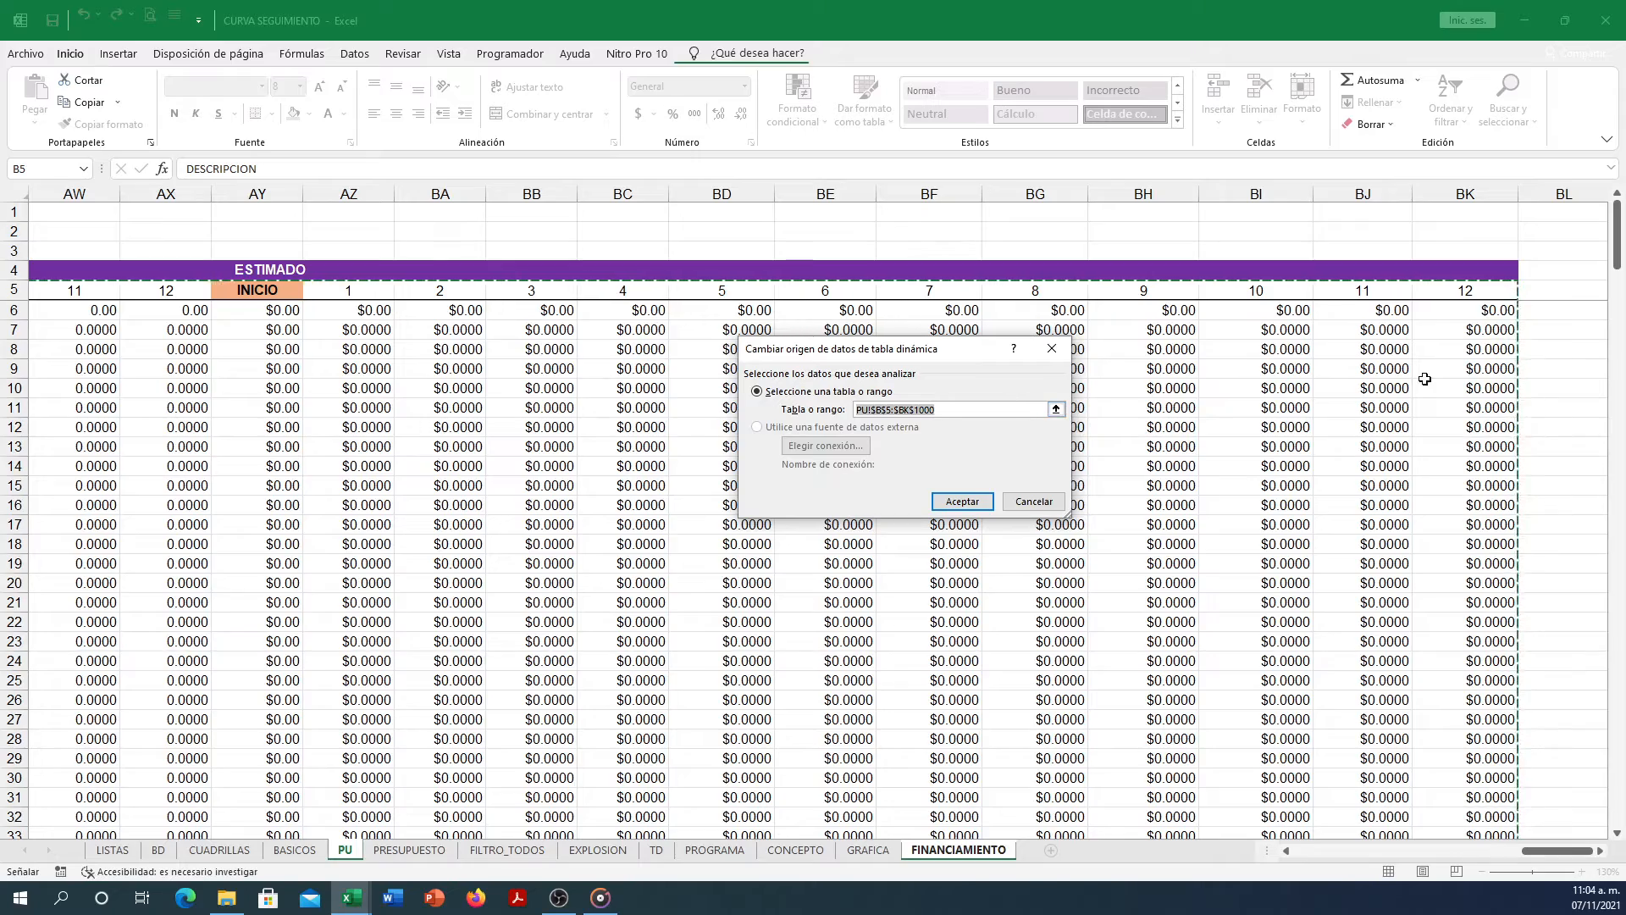
drag(1612, 260, 1615, 806)
drag(1554, 851, 1283, 864)
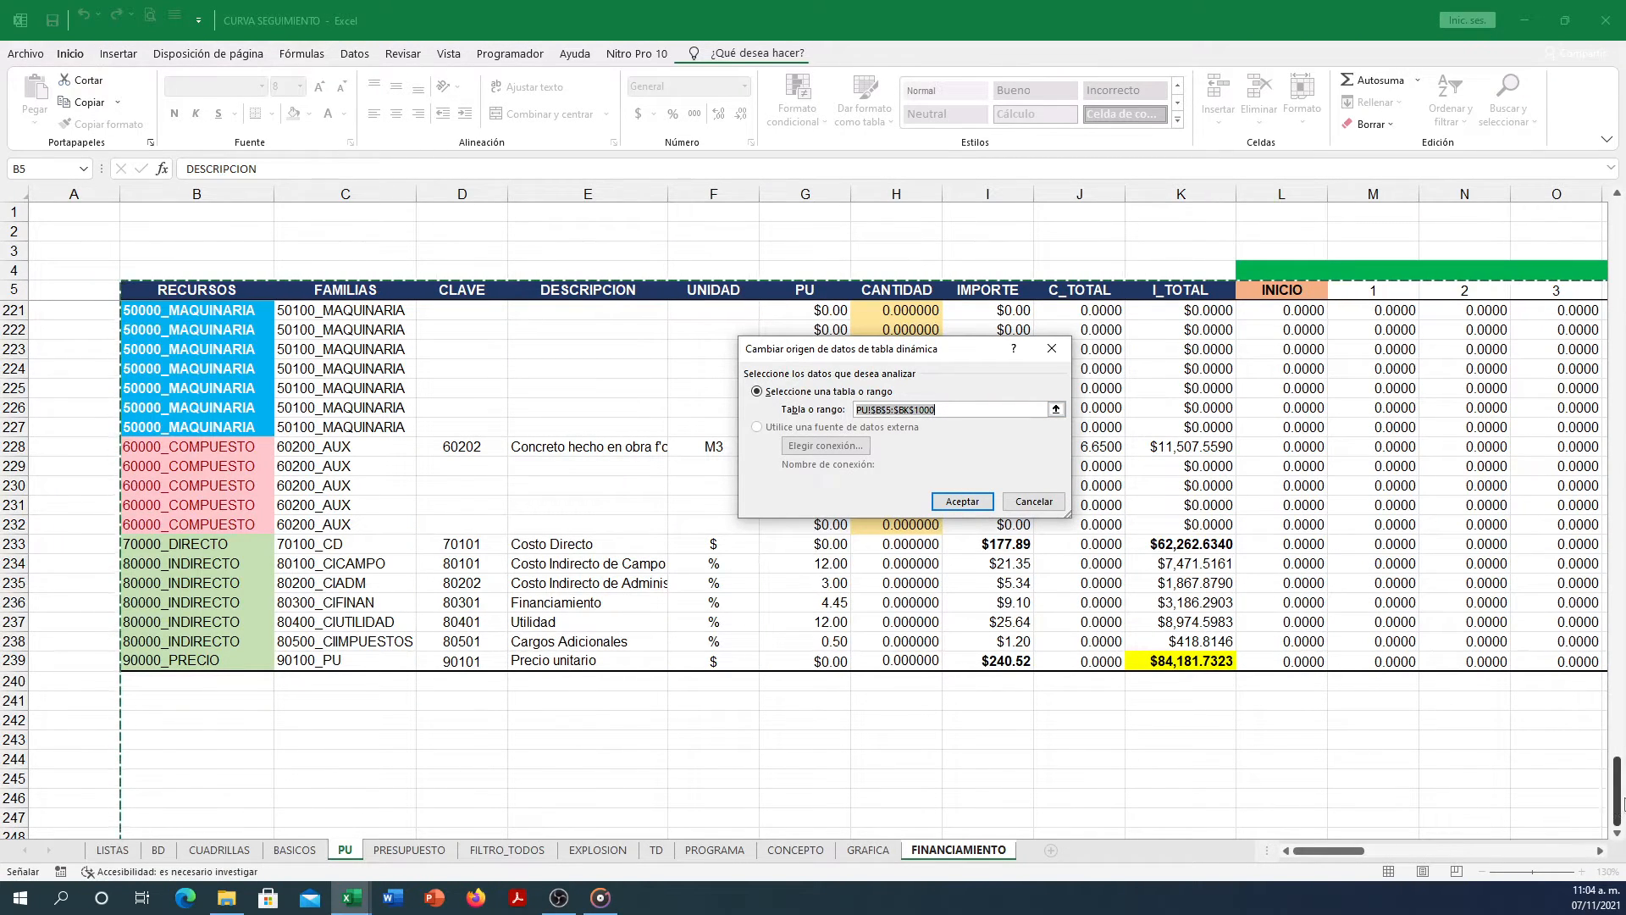
click(1034, 501)
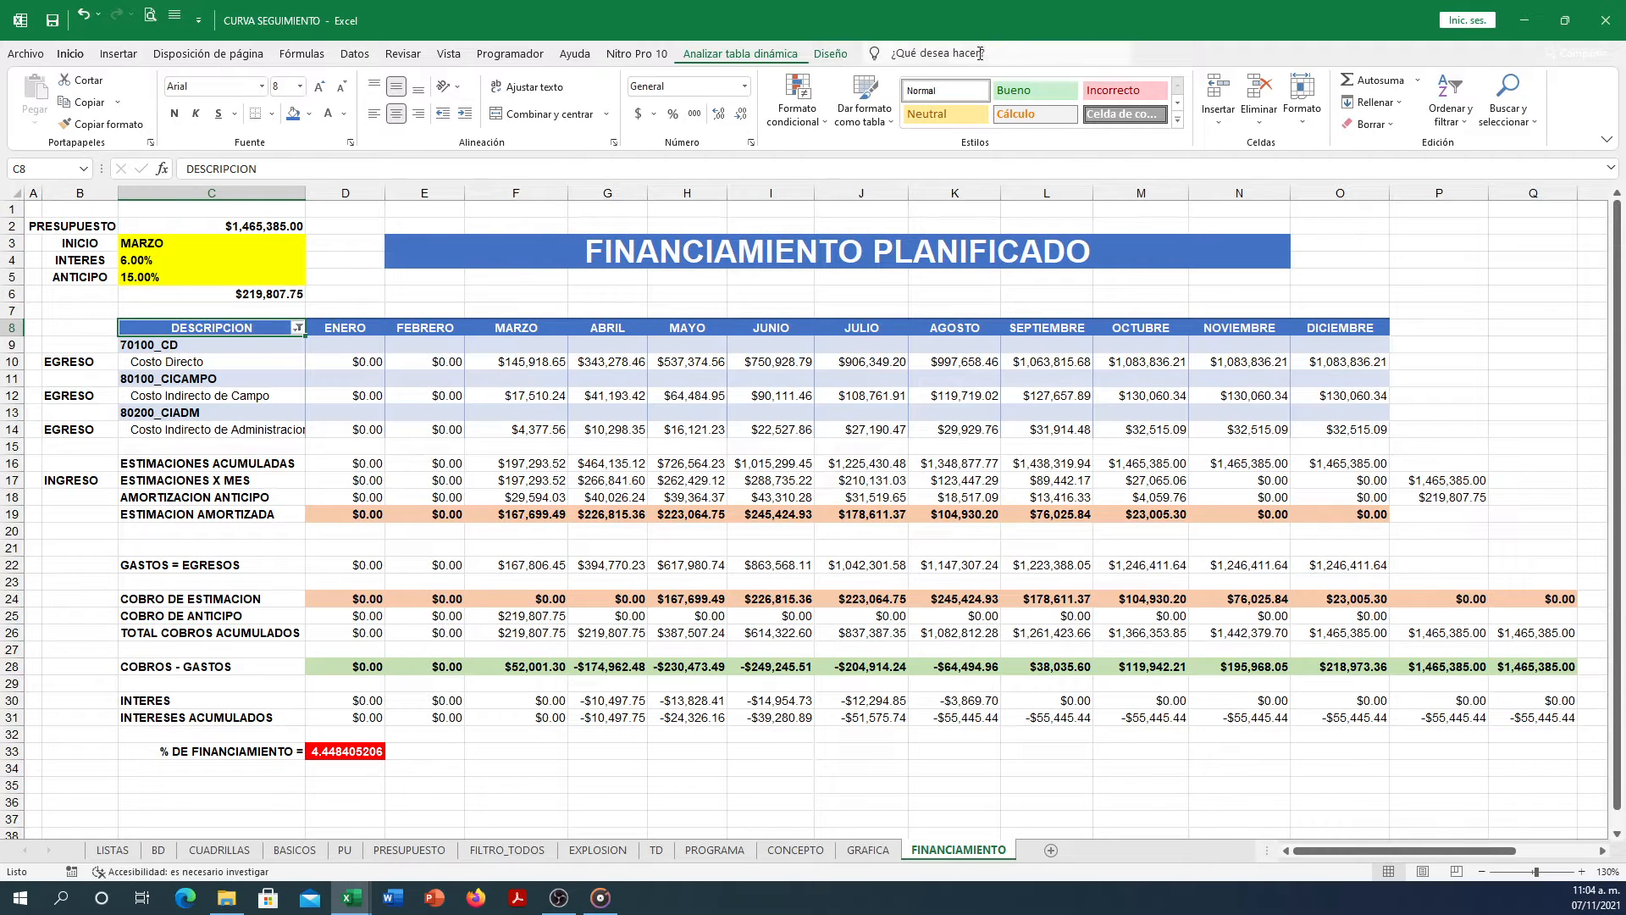
Display the financing pivot table's field list and review which fields are used for its rows and monthly values.
click(492, 337)
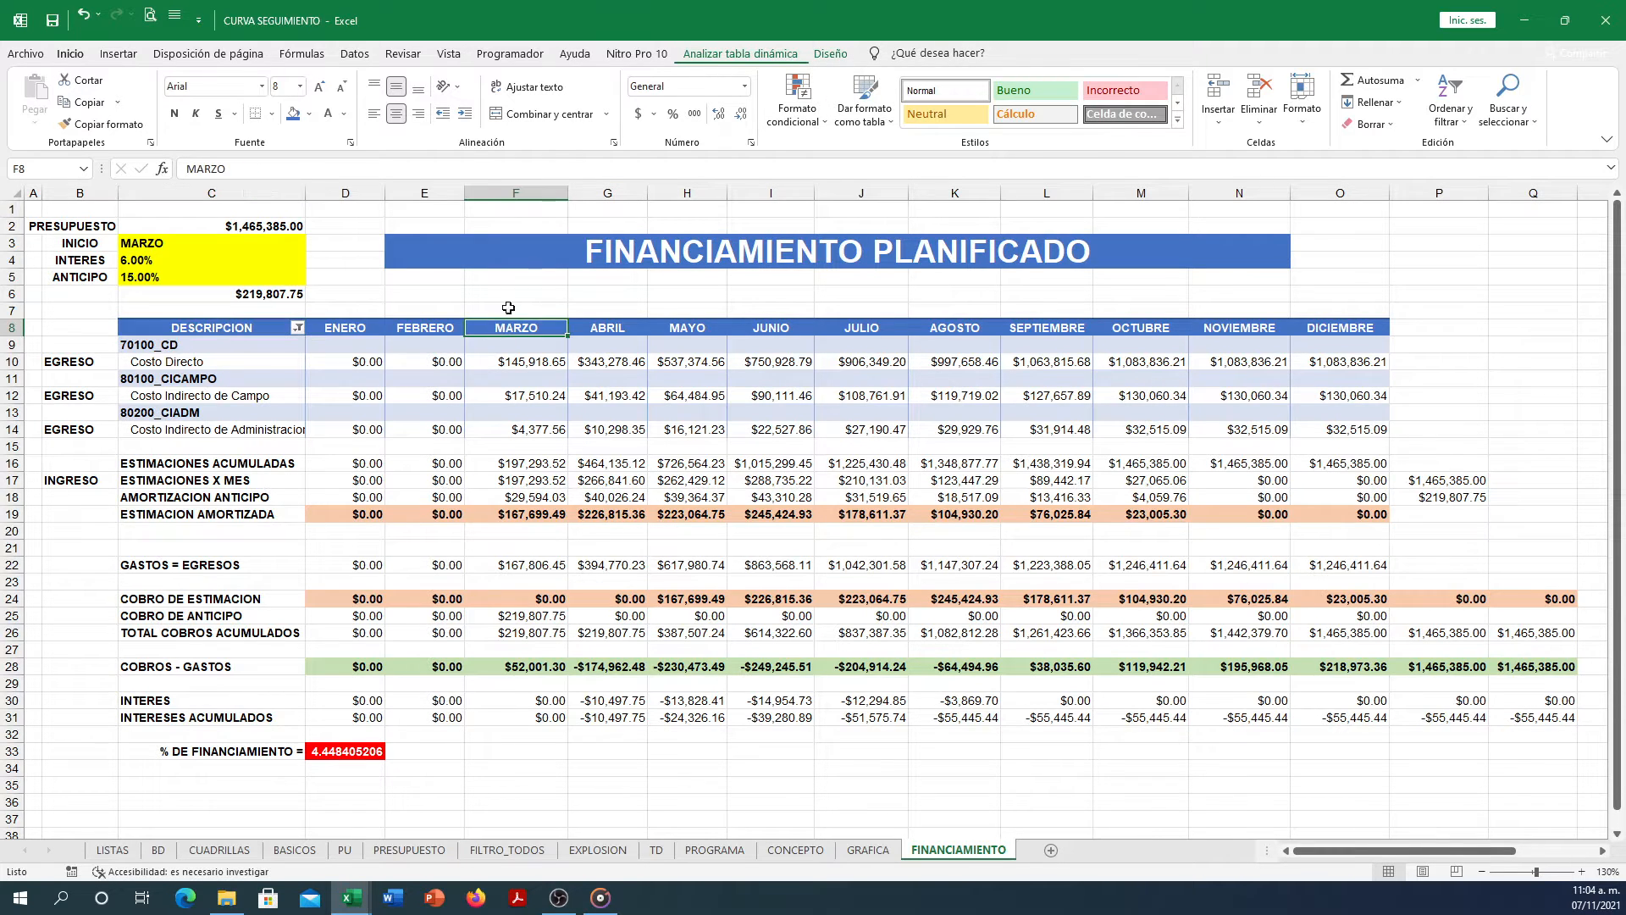
click(730, 54)
click(1482, 79)
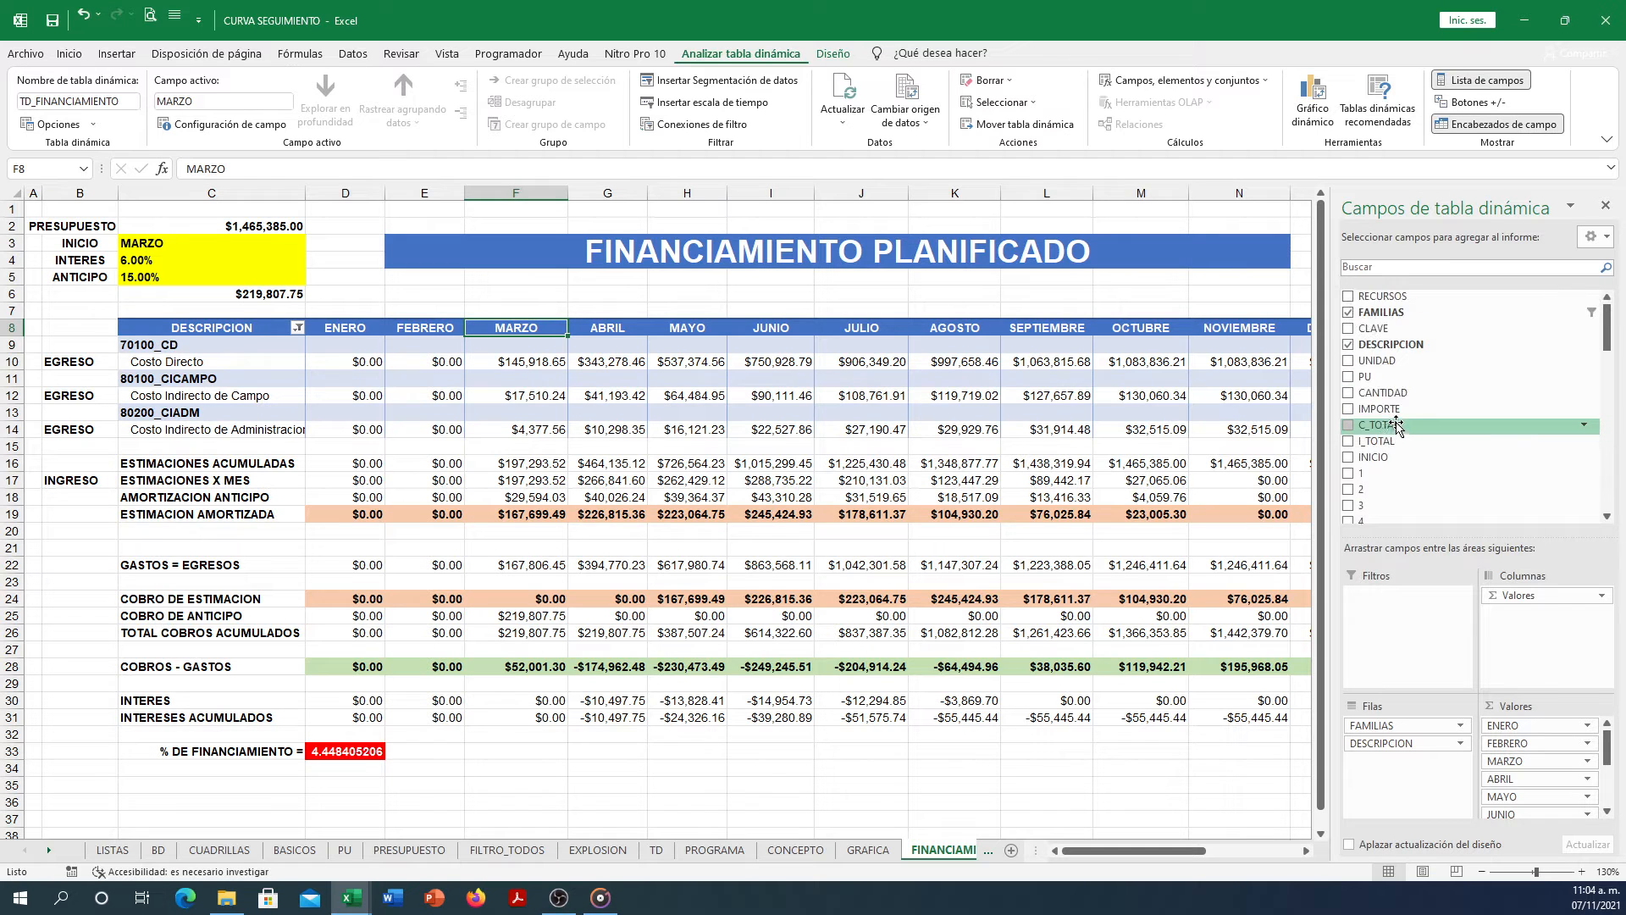
scroll(1396, 428, down, 5)
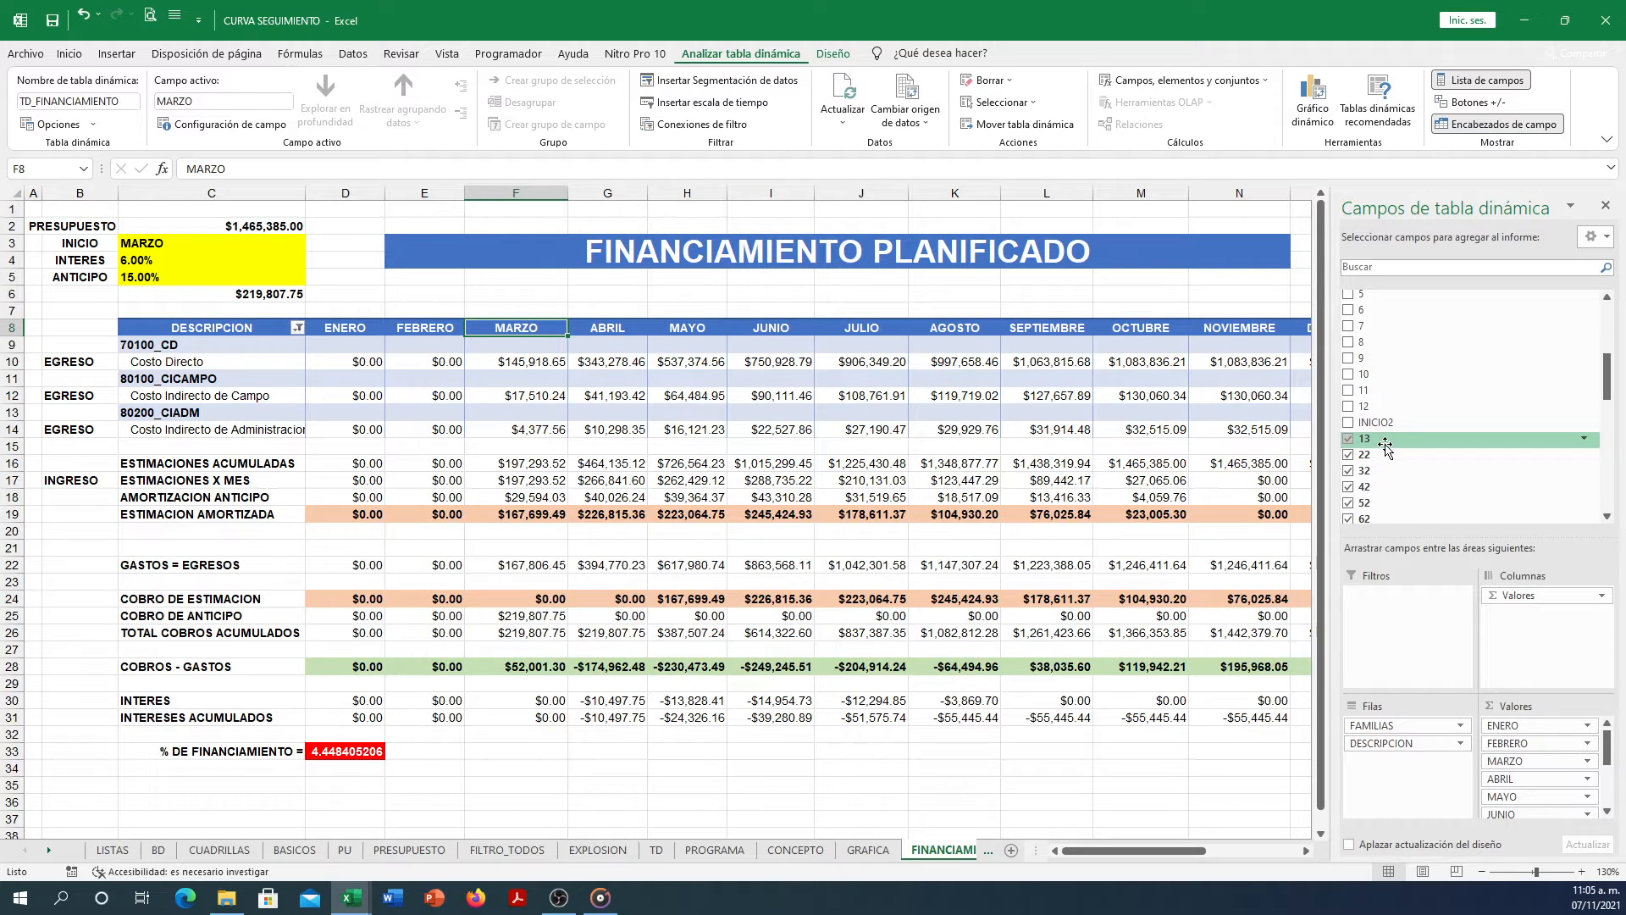
scroll(1383, 455, down, 1)
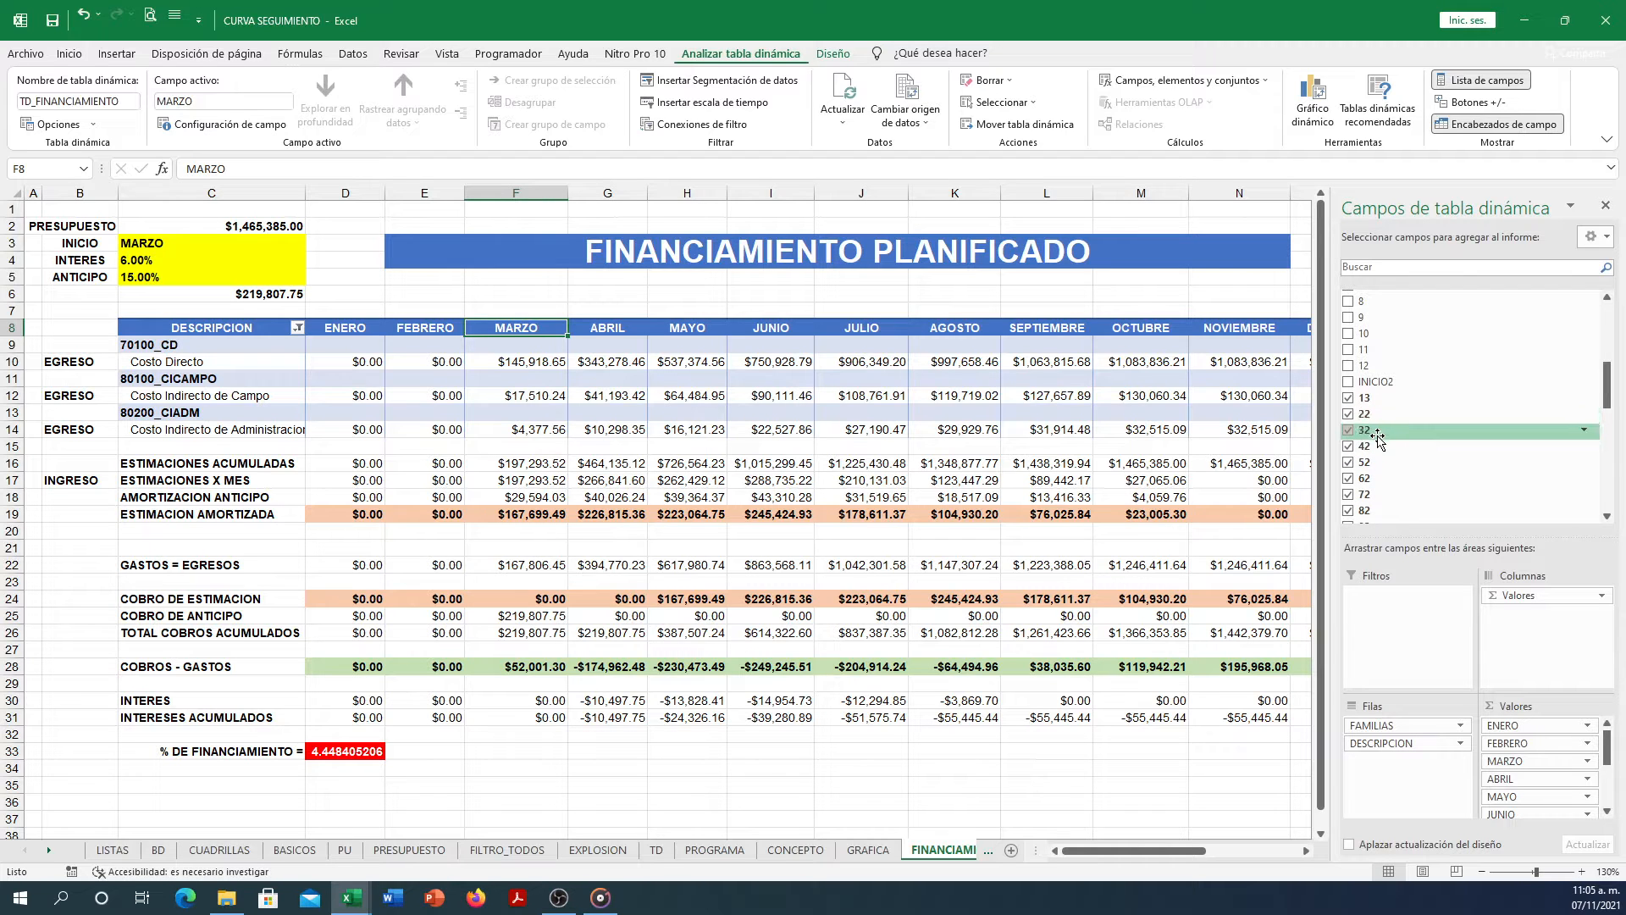
scroll(1380, 447, down, 3)
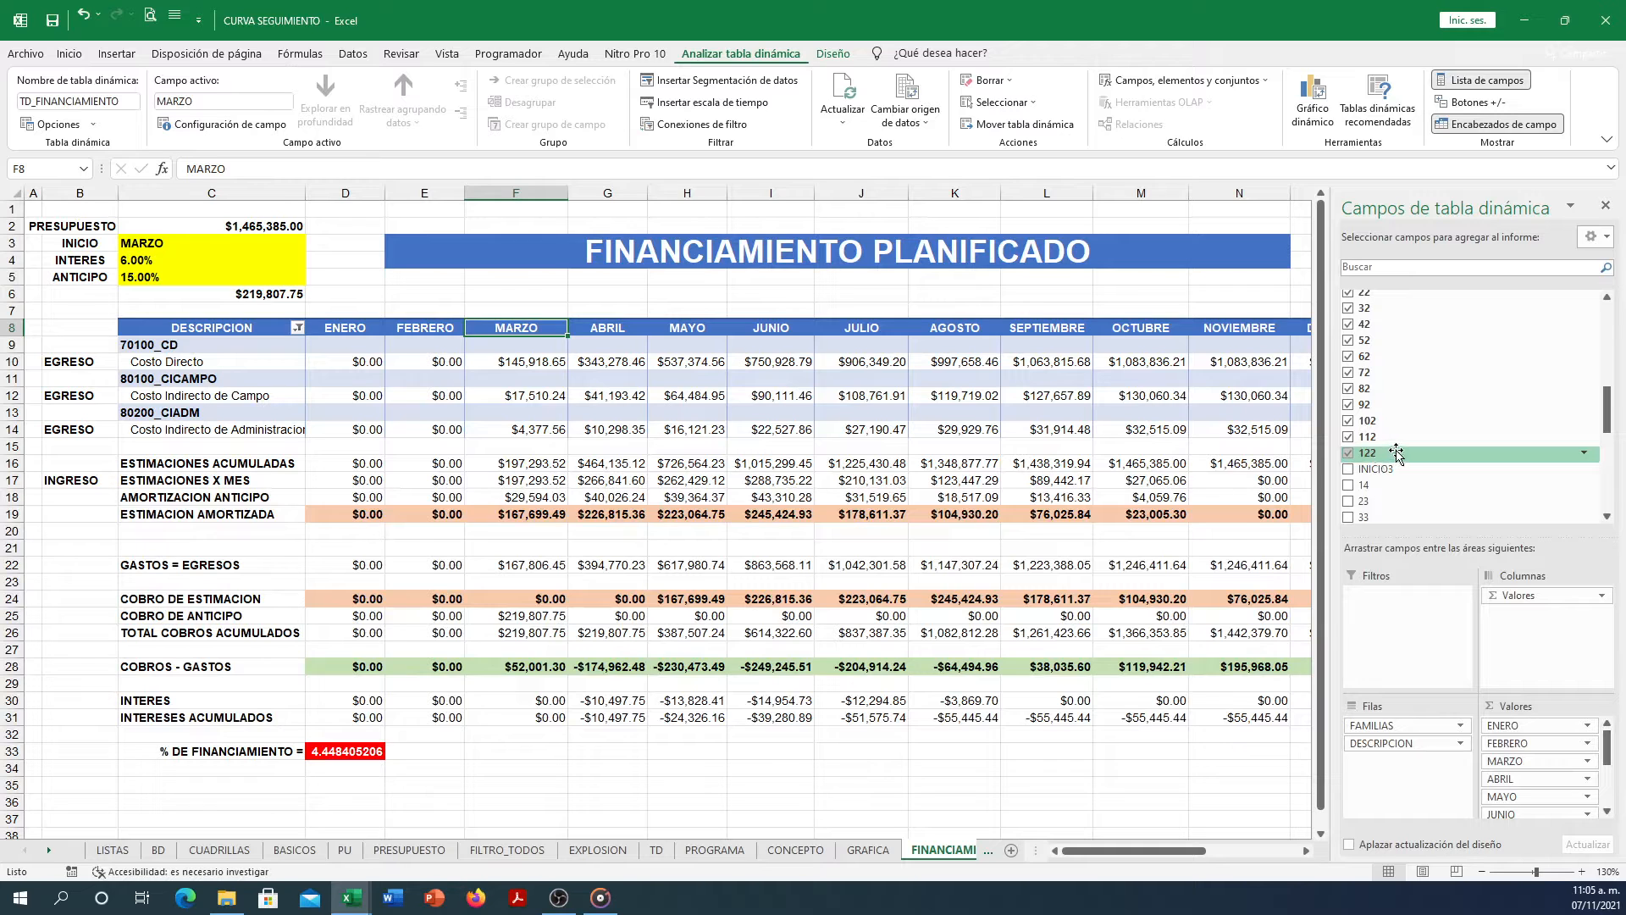
scroll(1396, 455, up, 4)
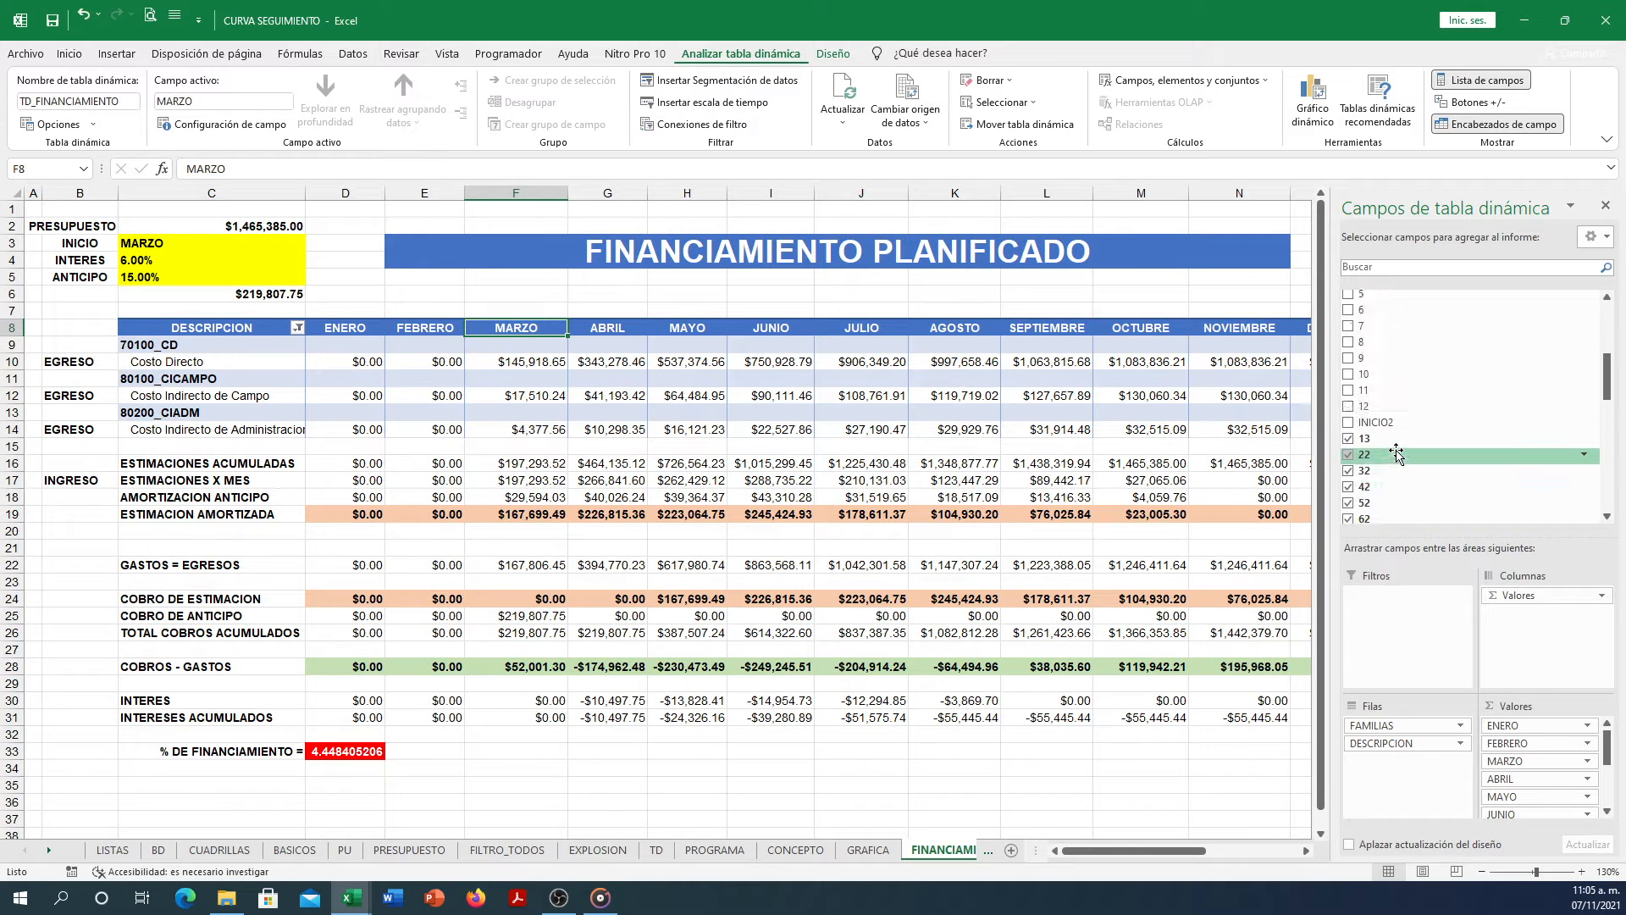
Close the pivot table's field list and review the fields offered for a slicer without inserting one.
click(242, 329)
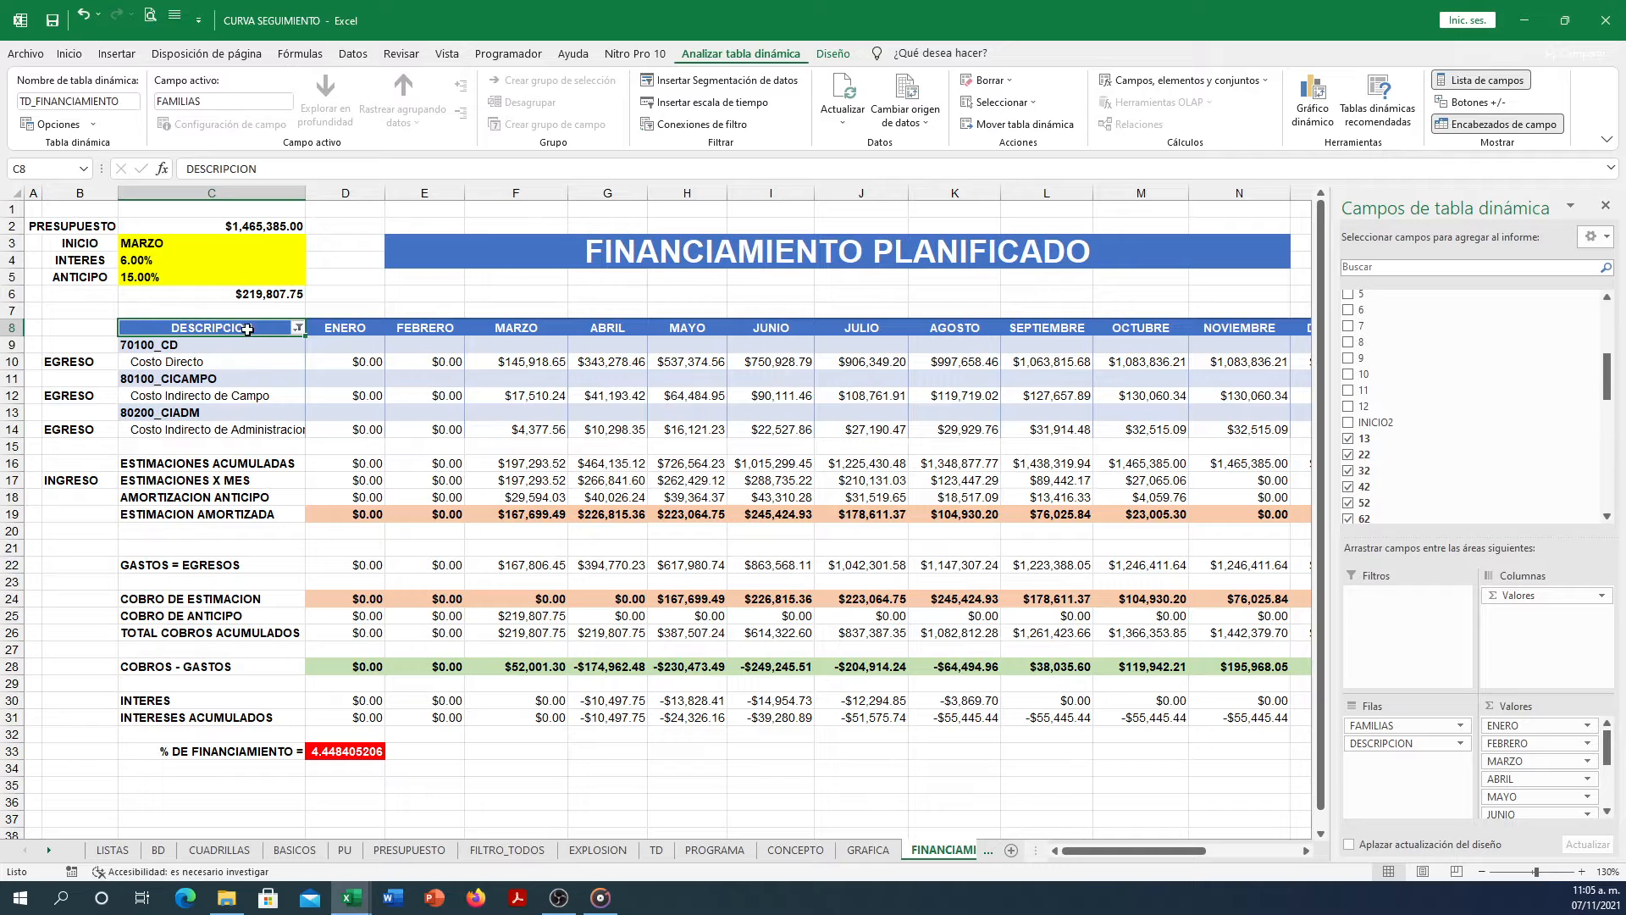
click(1604, 206)
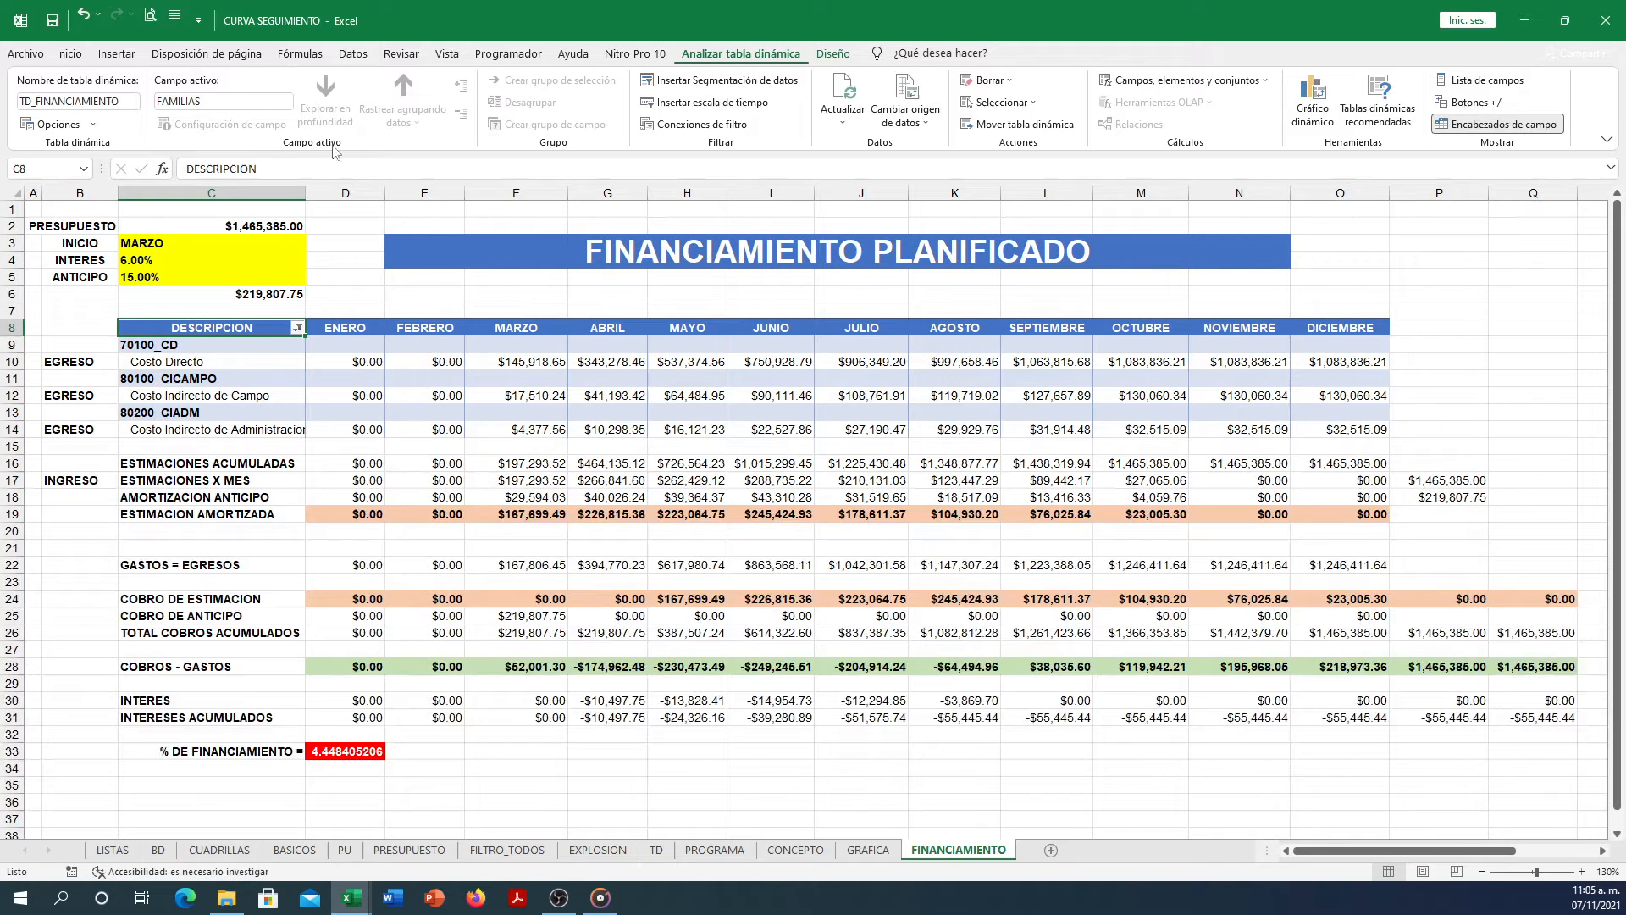
click(724, 82)
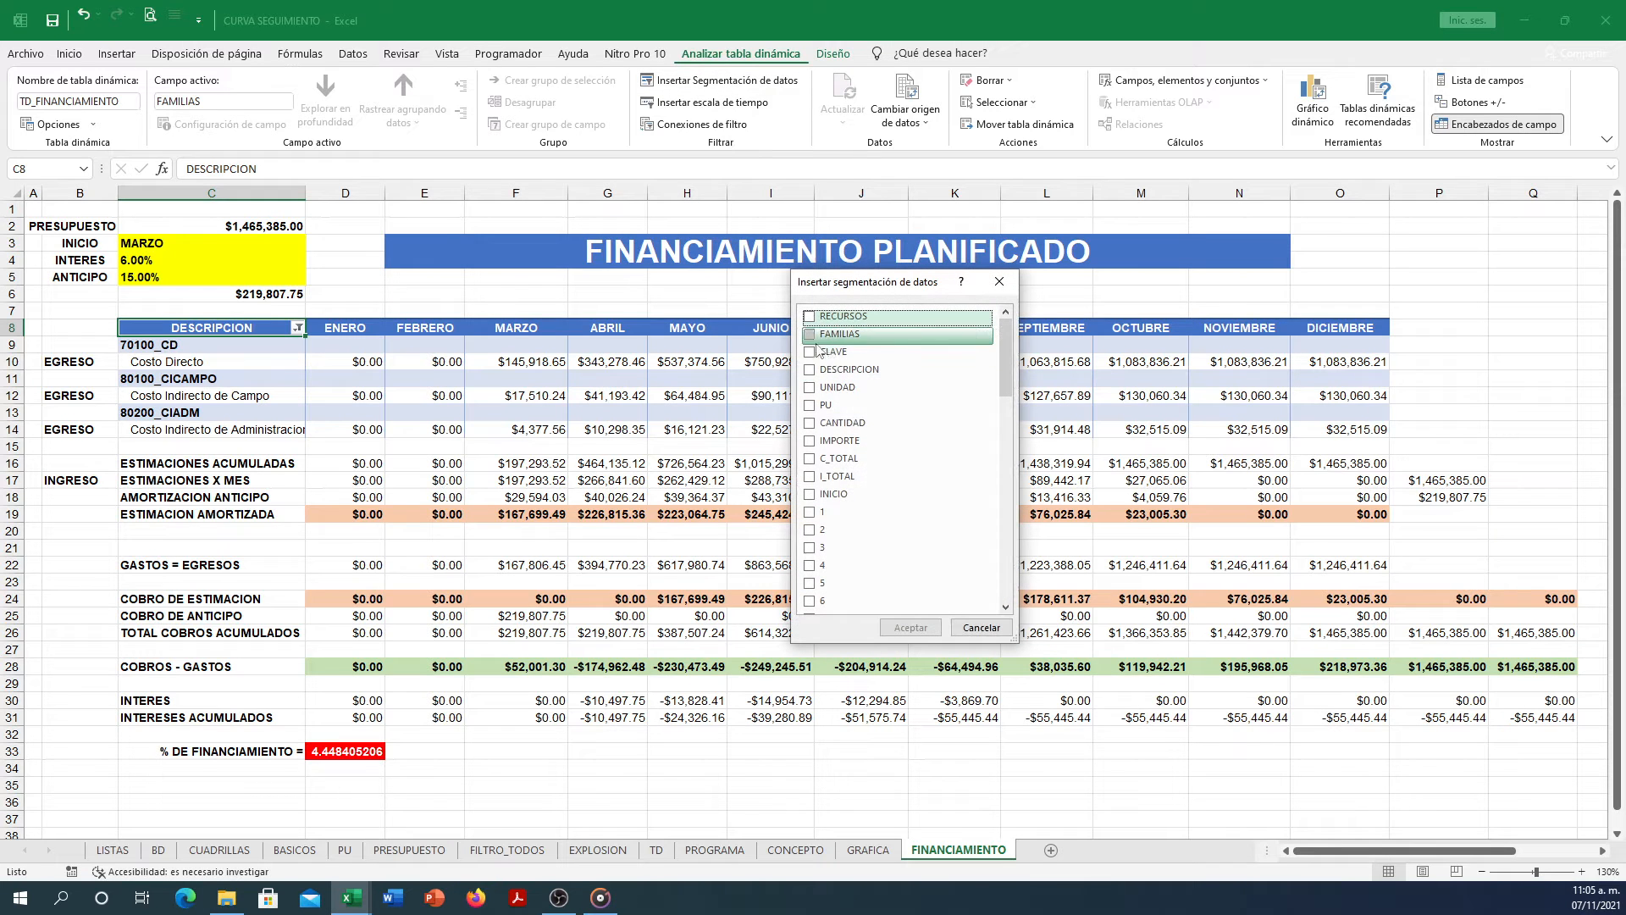
click(999, 281)
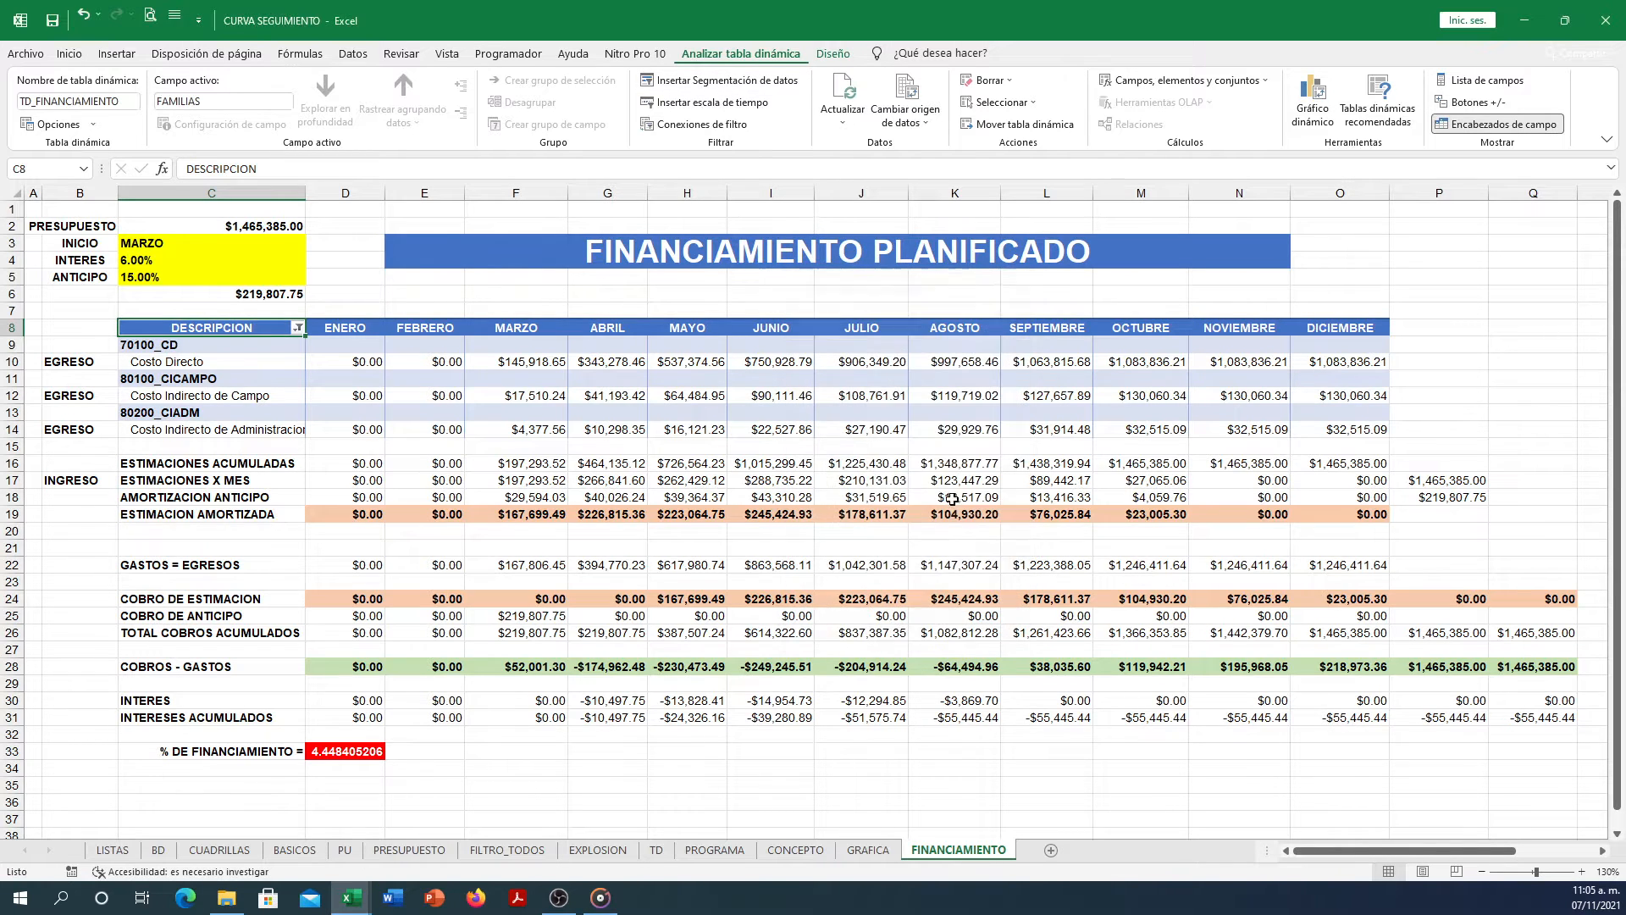
Examine which families are selected in the FAMILIAS slicer beside the financing table.
drag(1292, 851, 1380, 851)
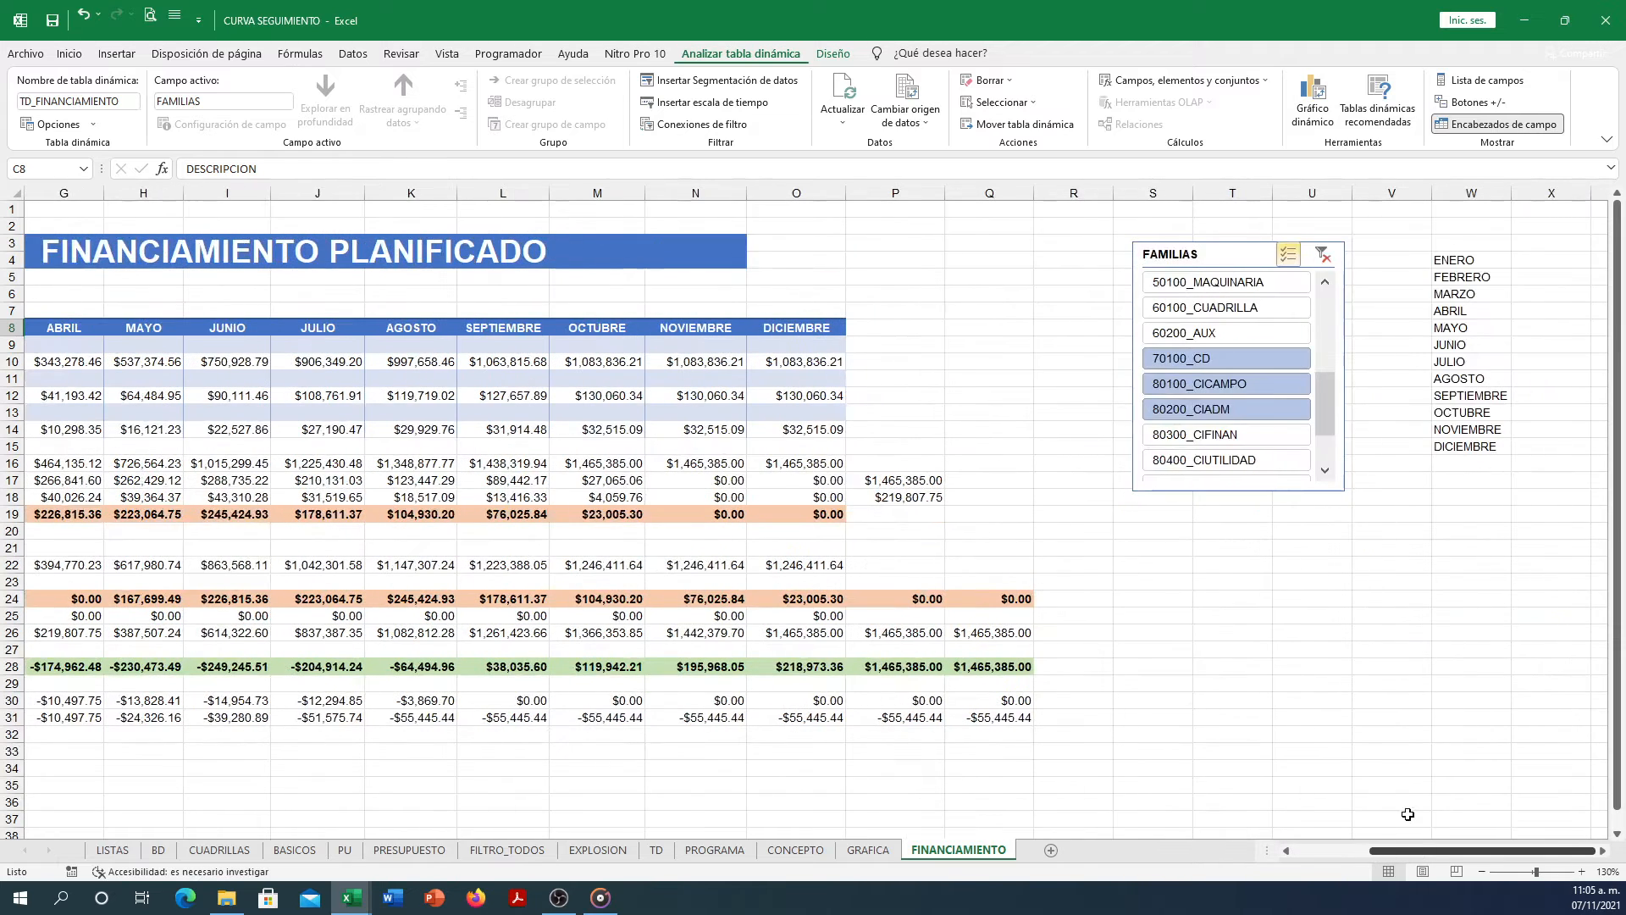
drag(1326, 392, 1347, 352)
drag(1345, 307, 1343, 379)
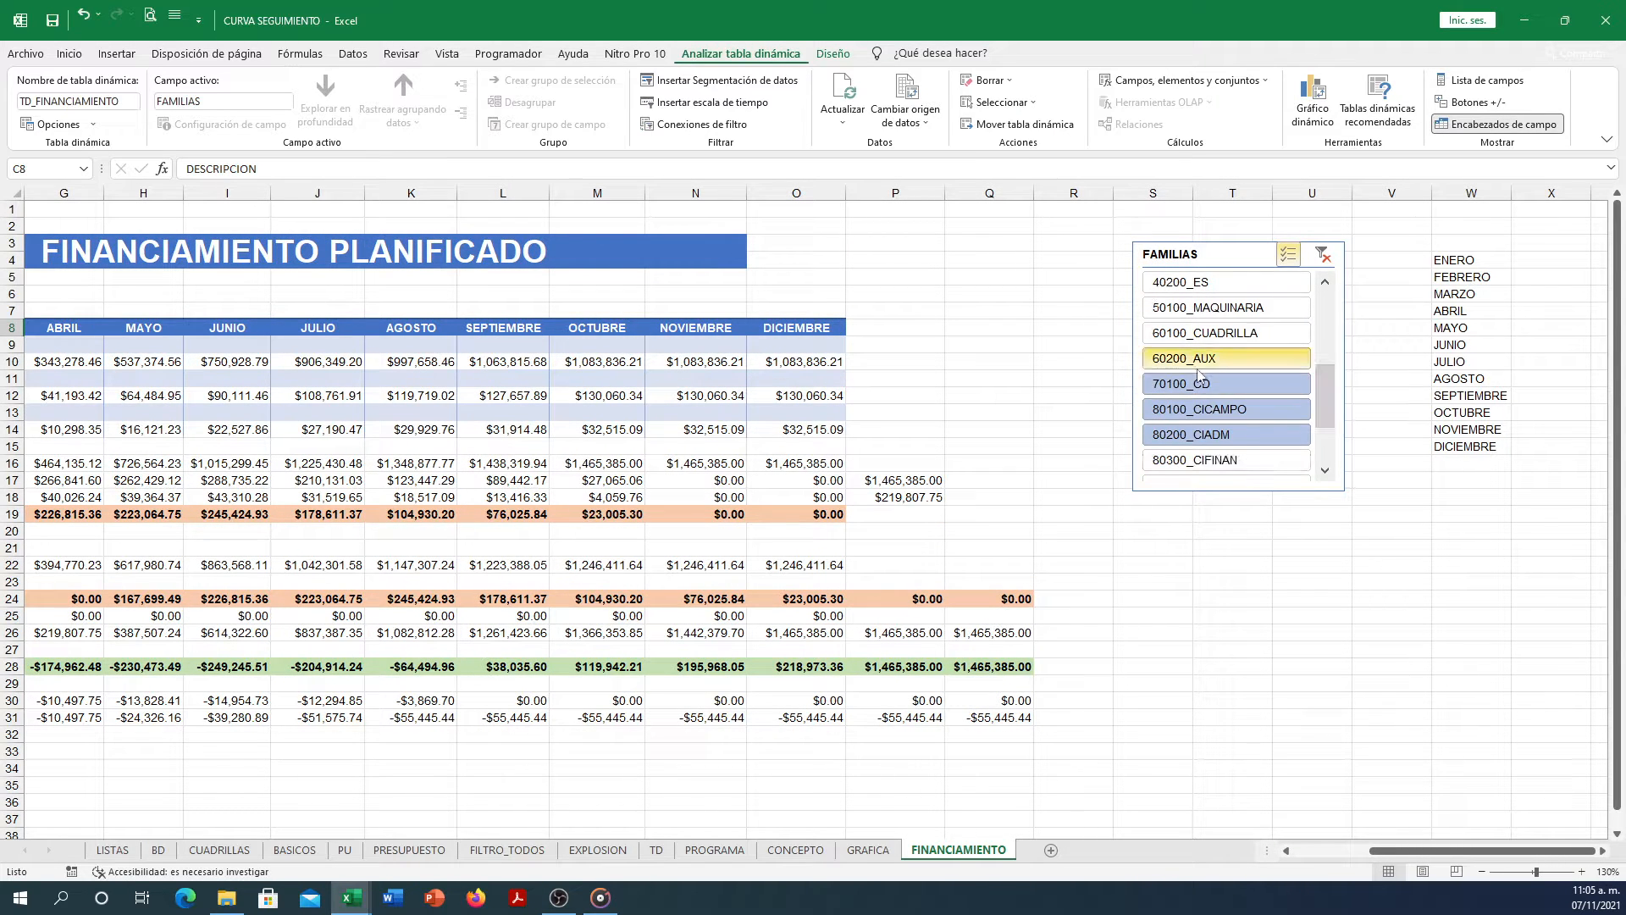
click(1216, 411)
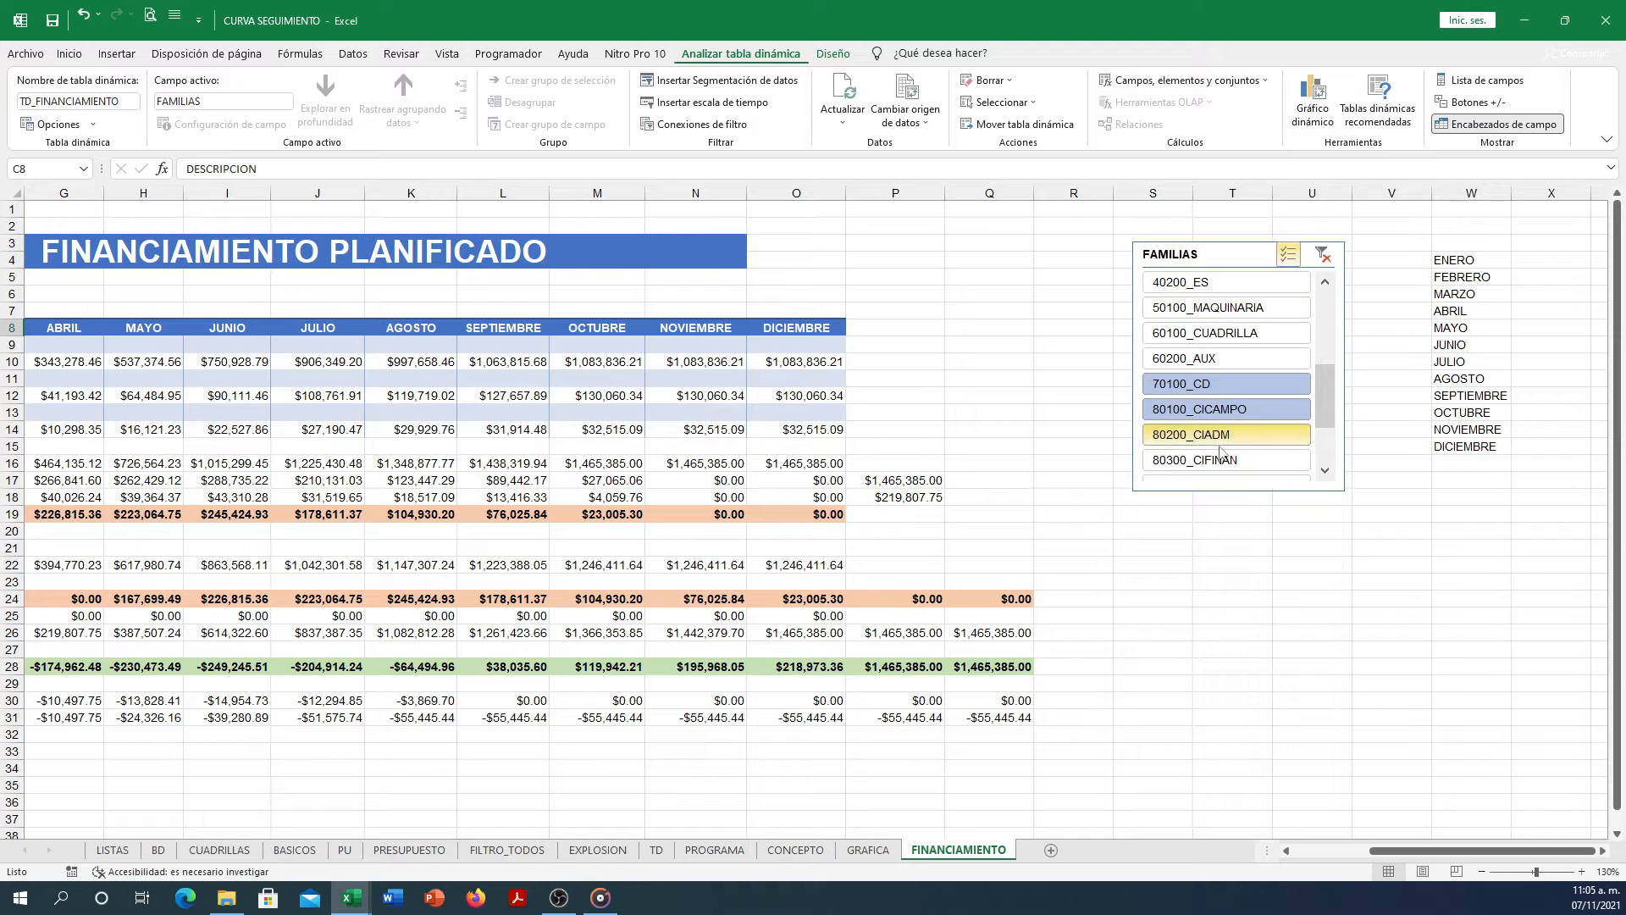
click(1285, 654)
drag(1393, 851, 1316, 851)
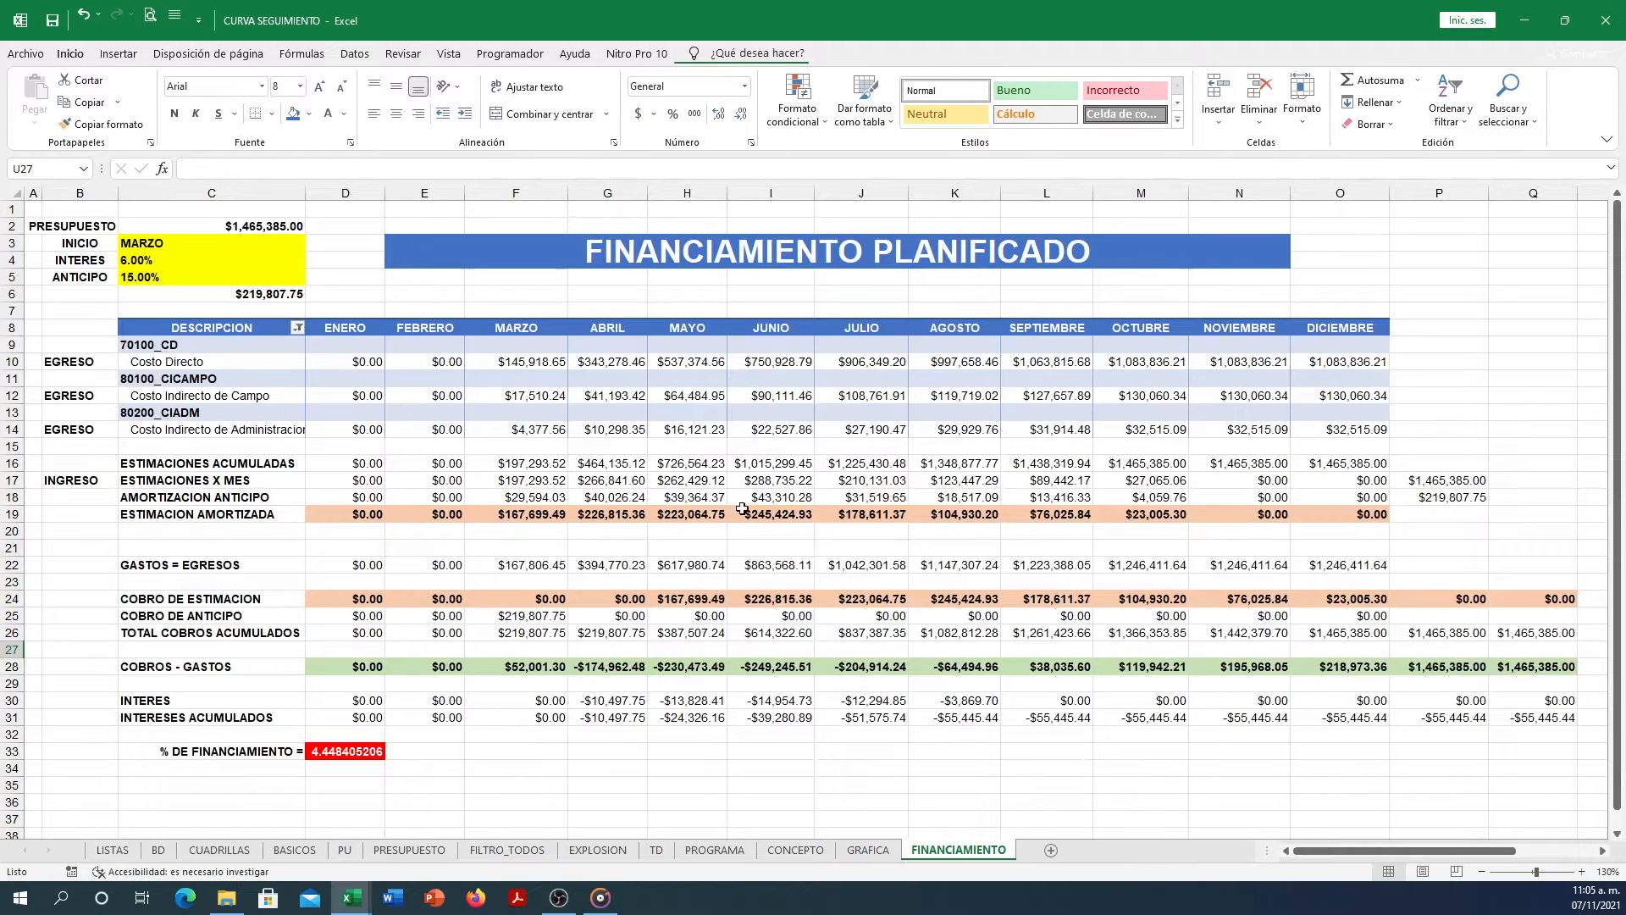
Inspect the ENERO value field's source name, summary function and number format without changing them.
click(336, 332)
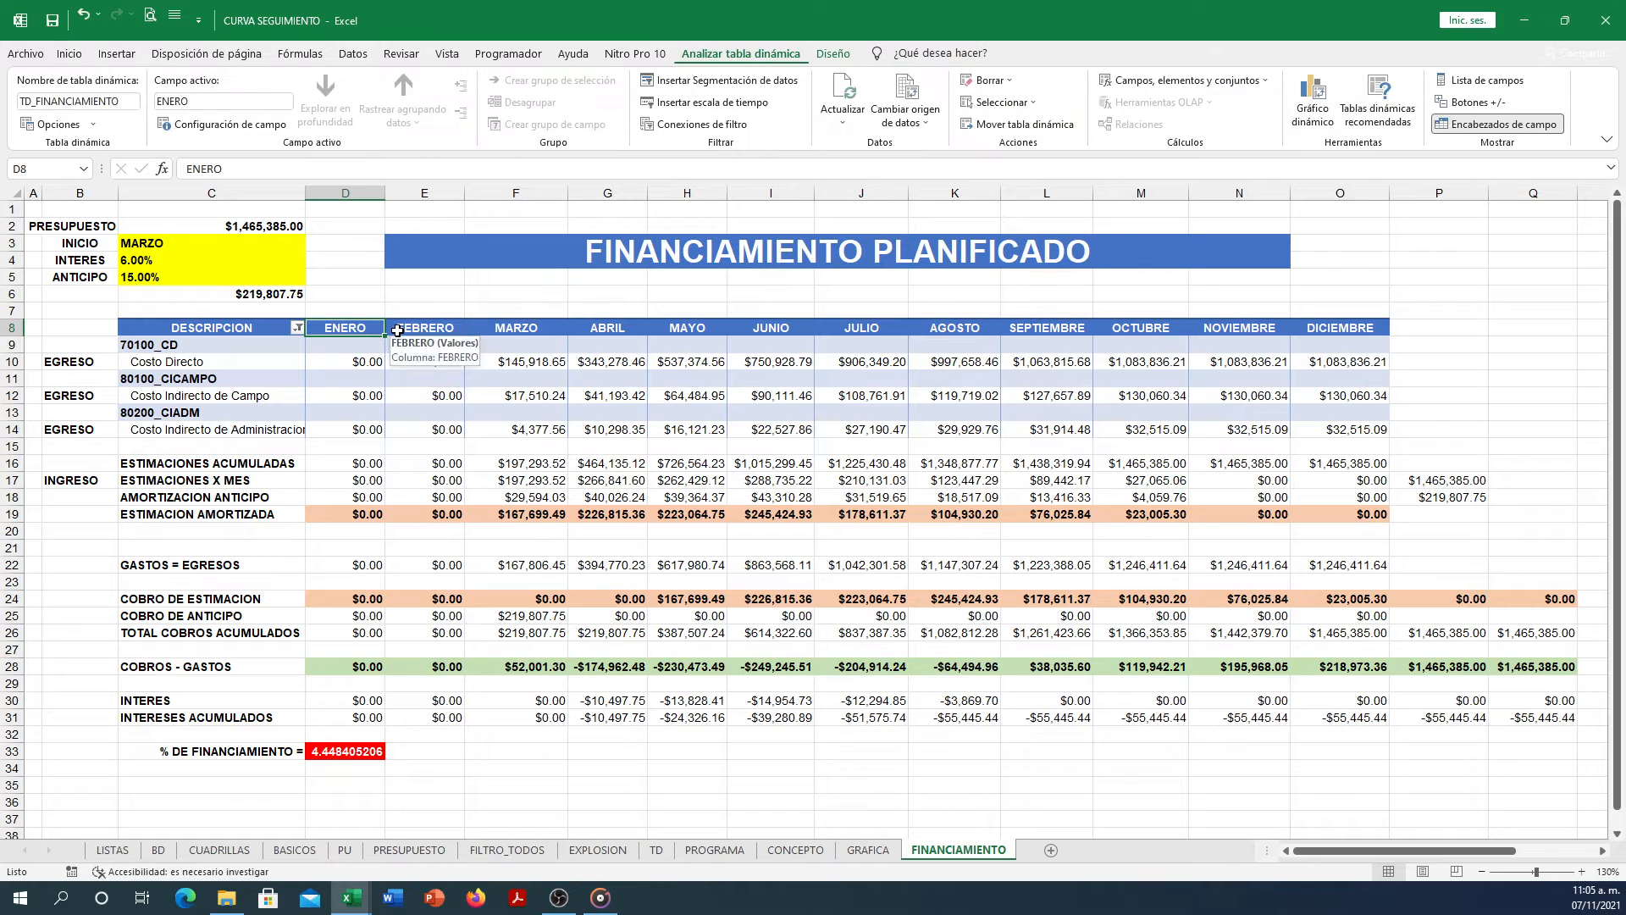
click(225, 124)
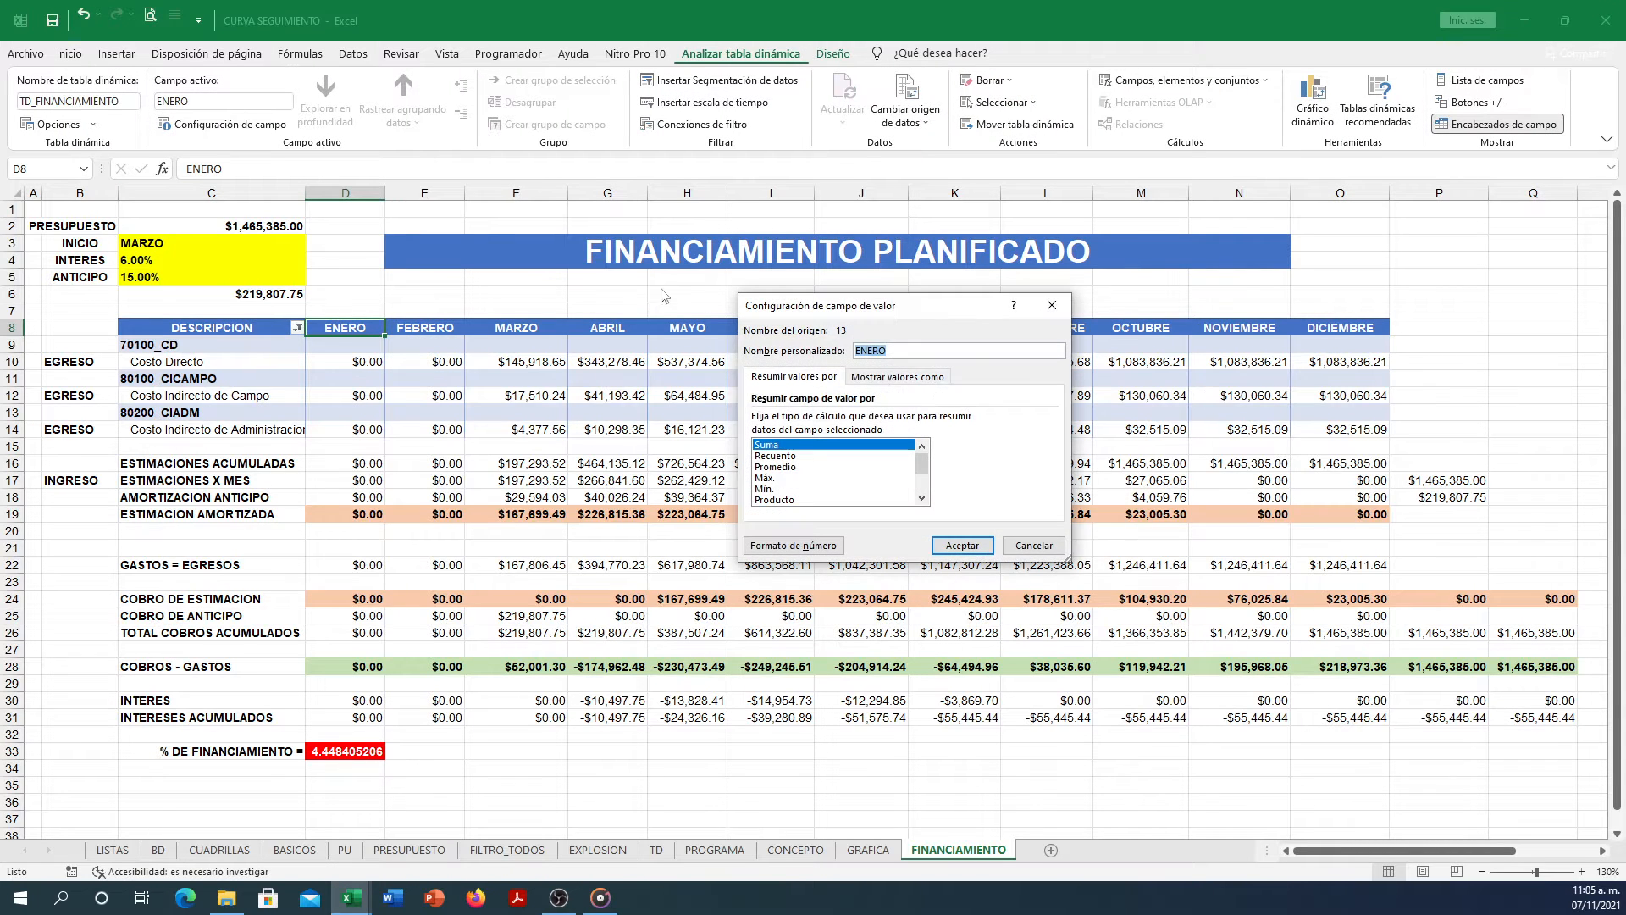
click(796, 546)
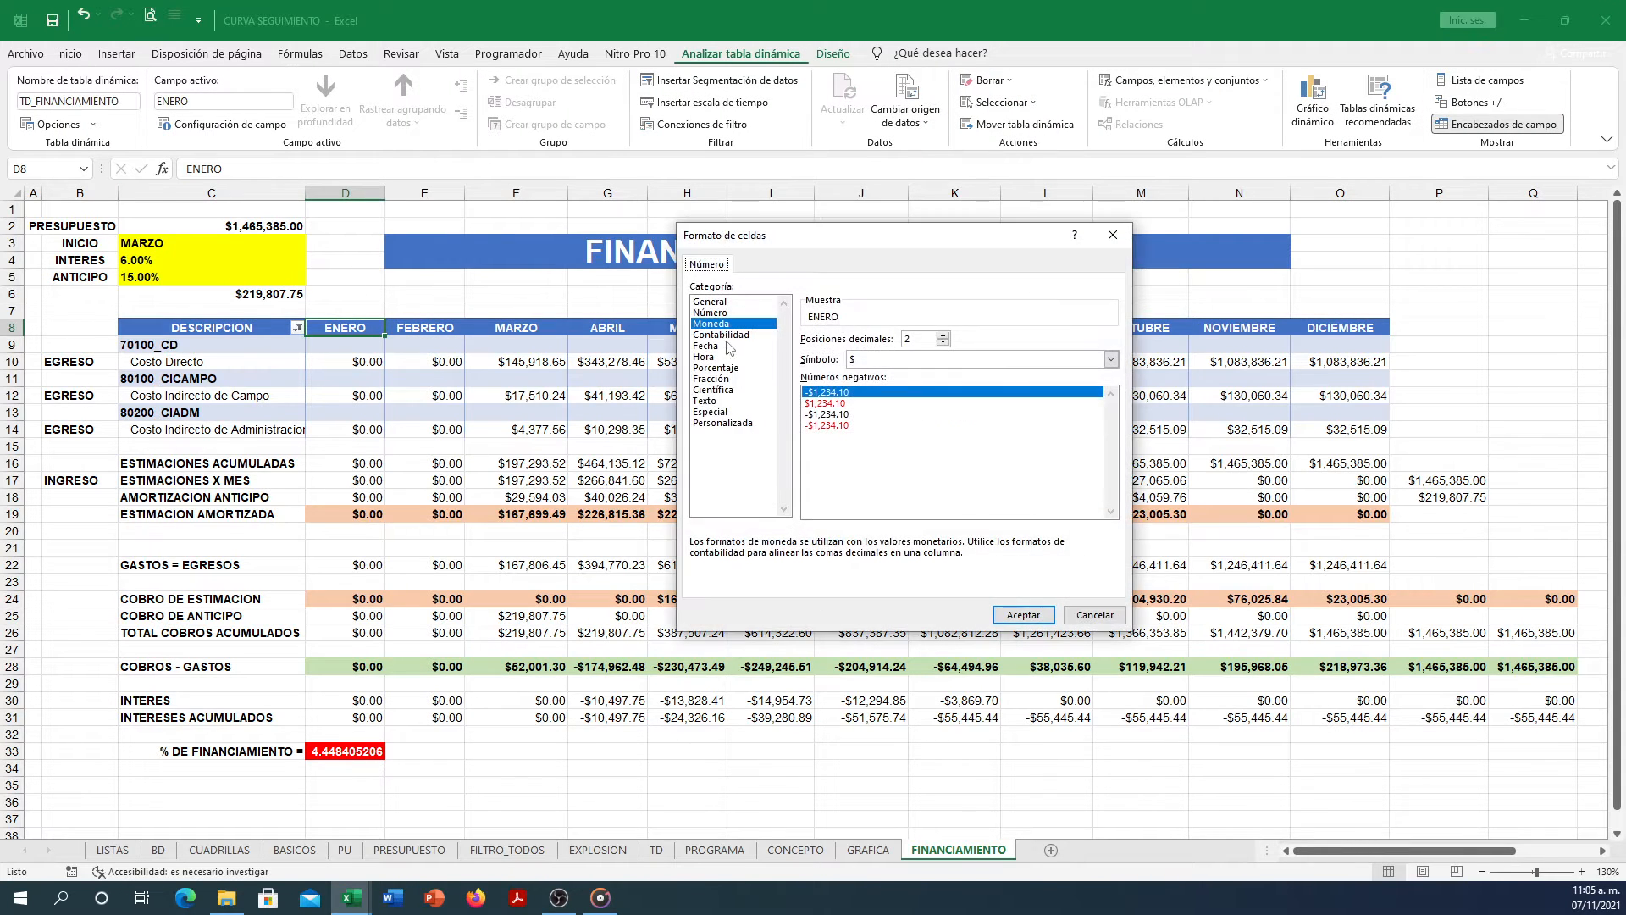
click(1095, 616)
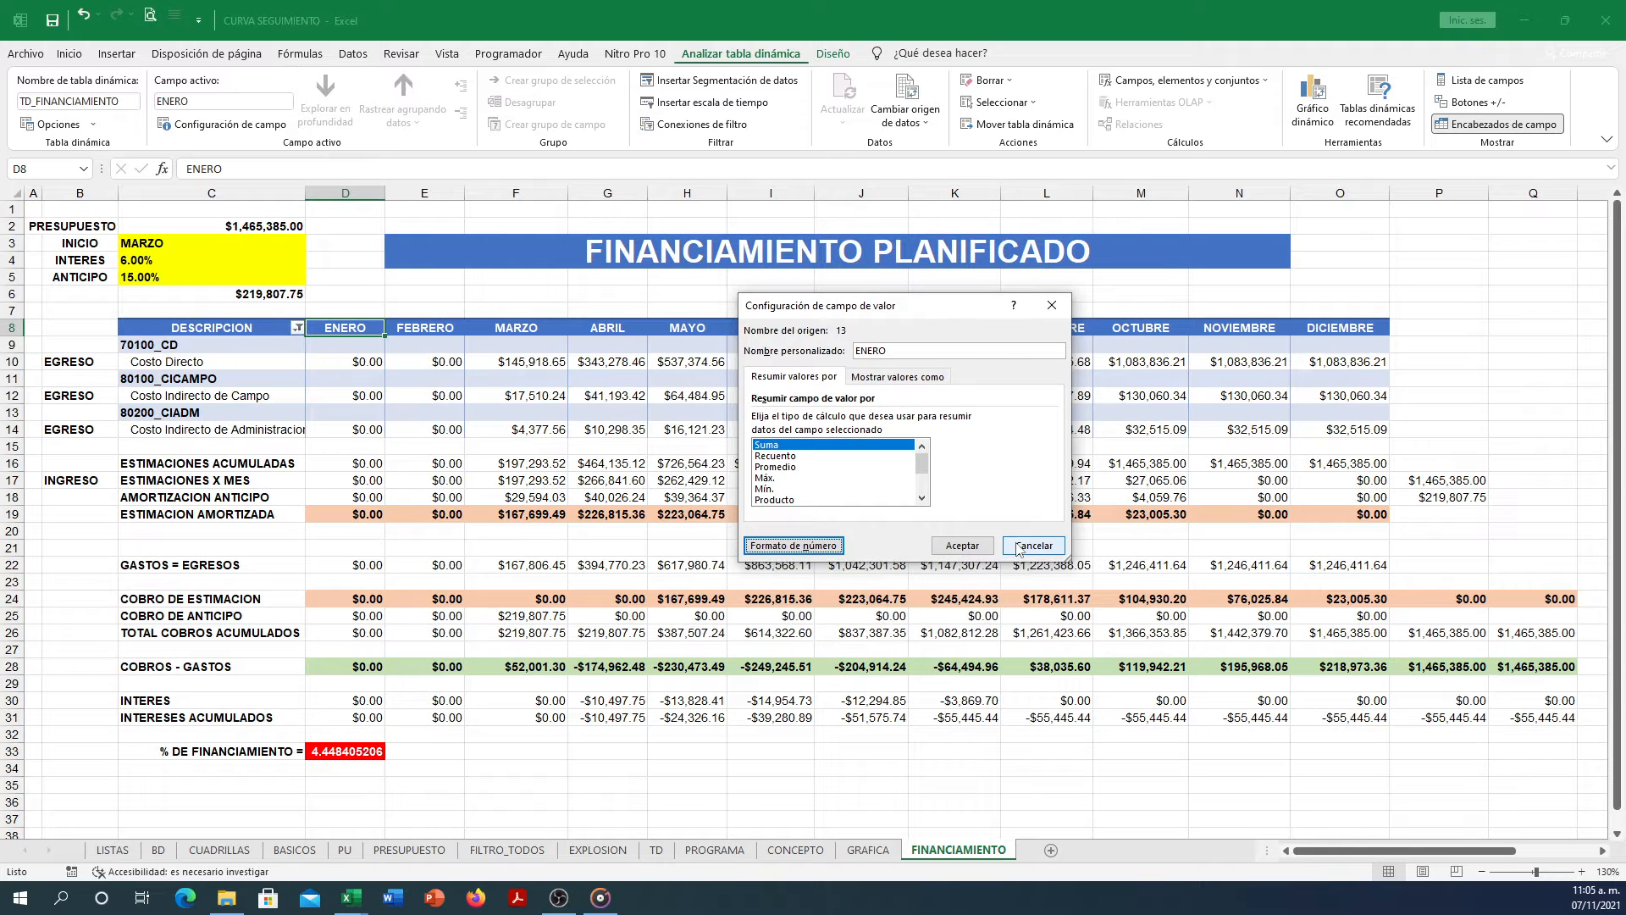
click(1020, 549)
Review the monthly headers and the blank row 15 between the pivot table and the ESTIMACIONES ACUMULADAS row.
click(599, 328)
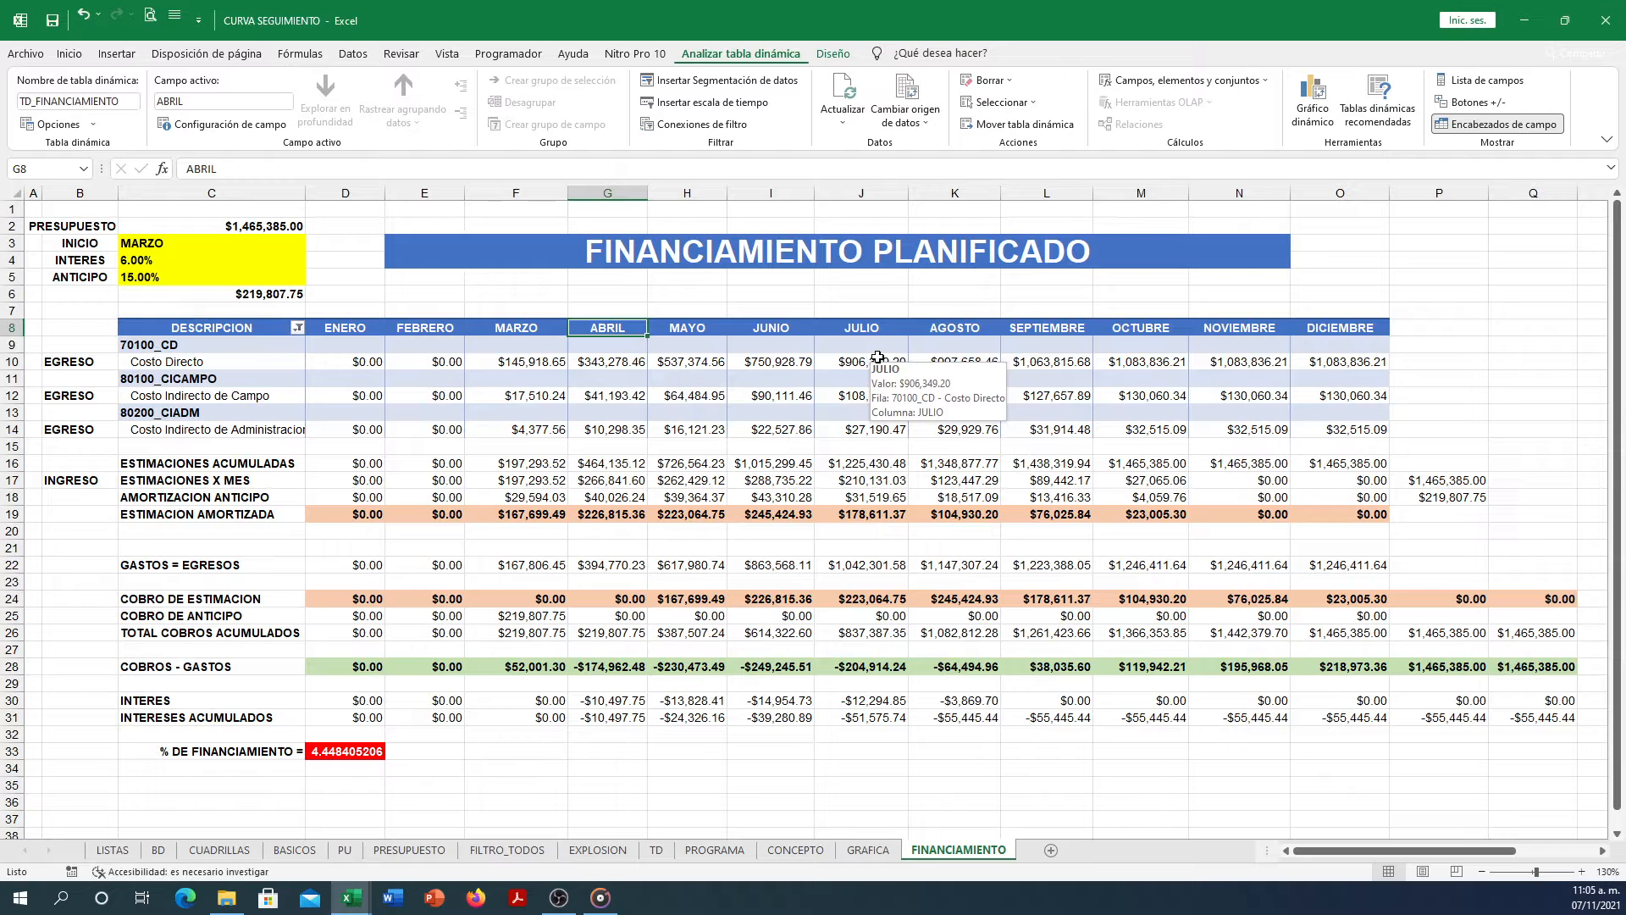
click(211, 446)
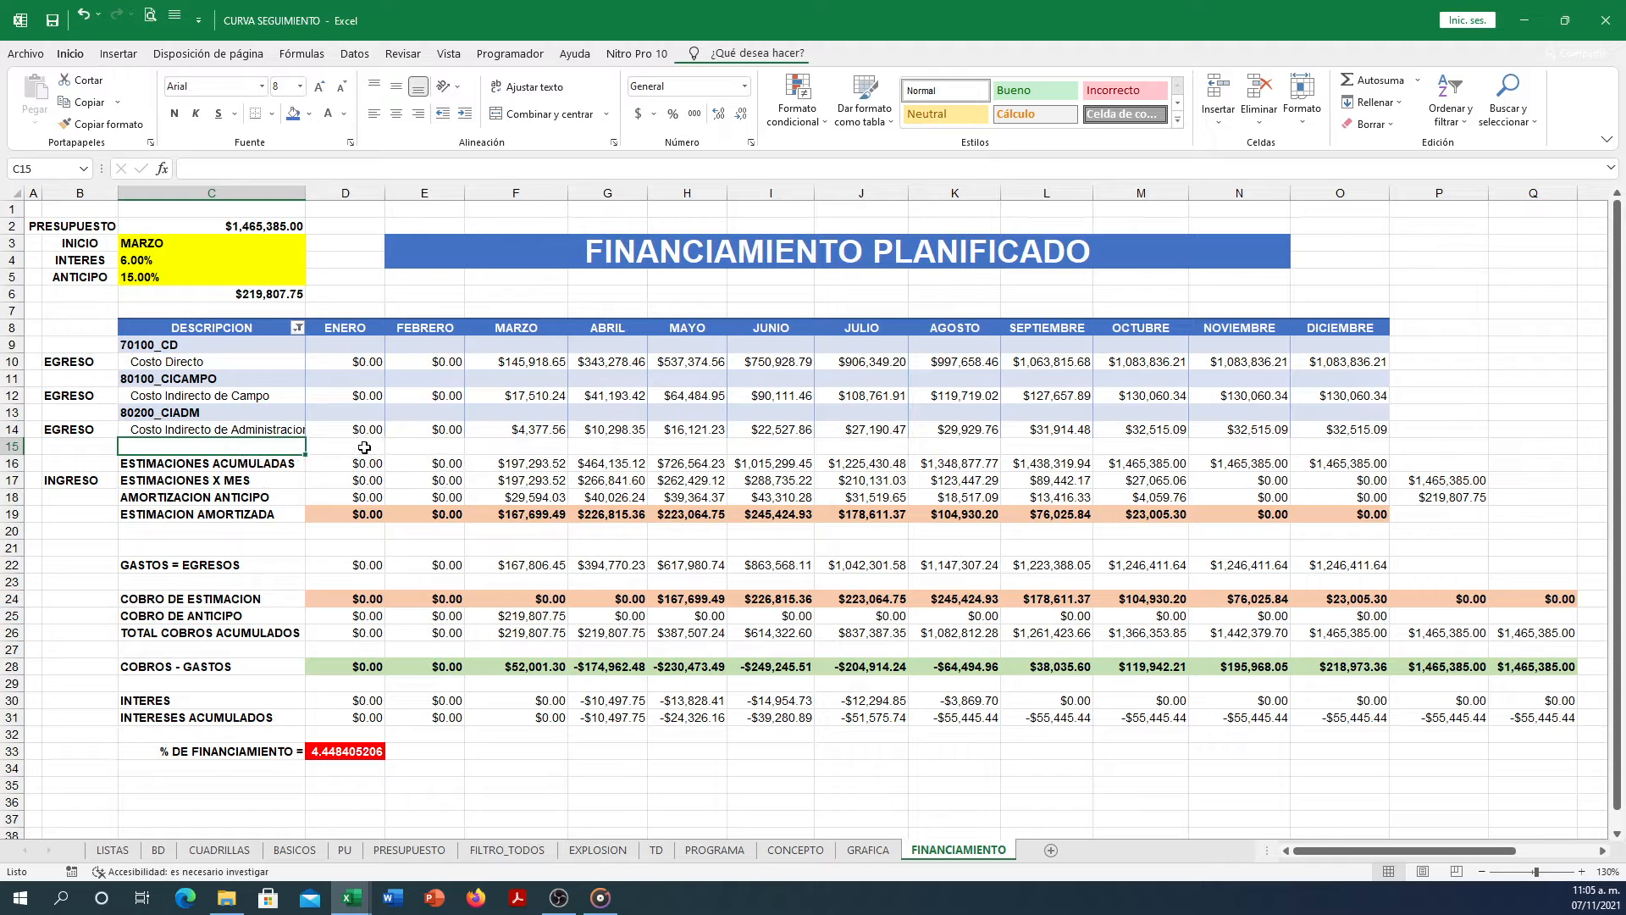
drag(510, 444, 1351, 446)
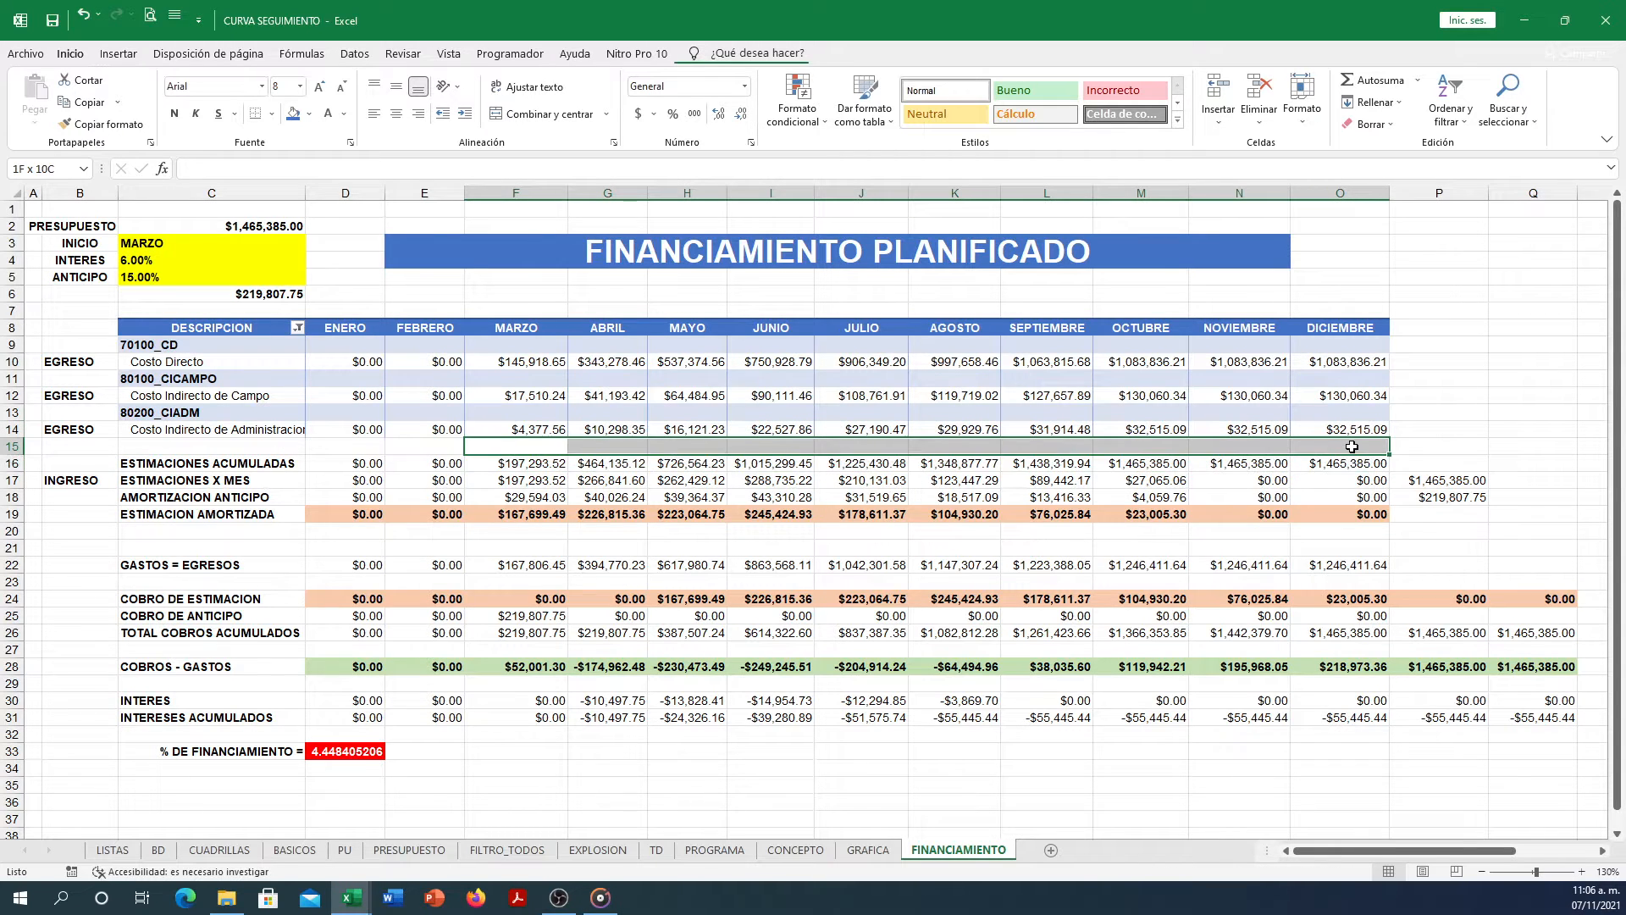
click(204, 444)
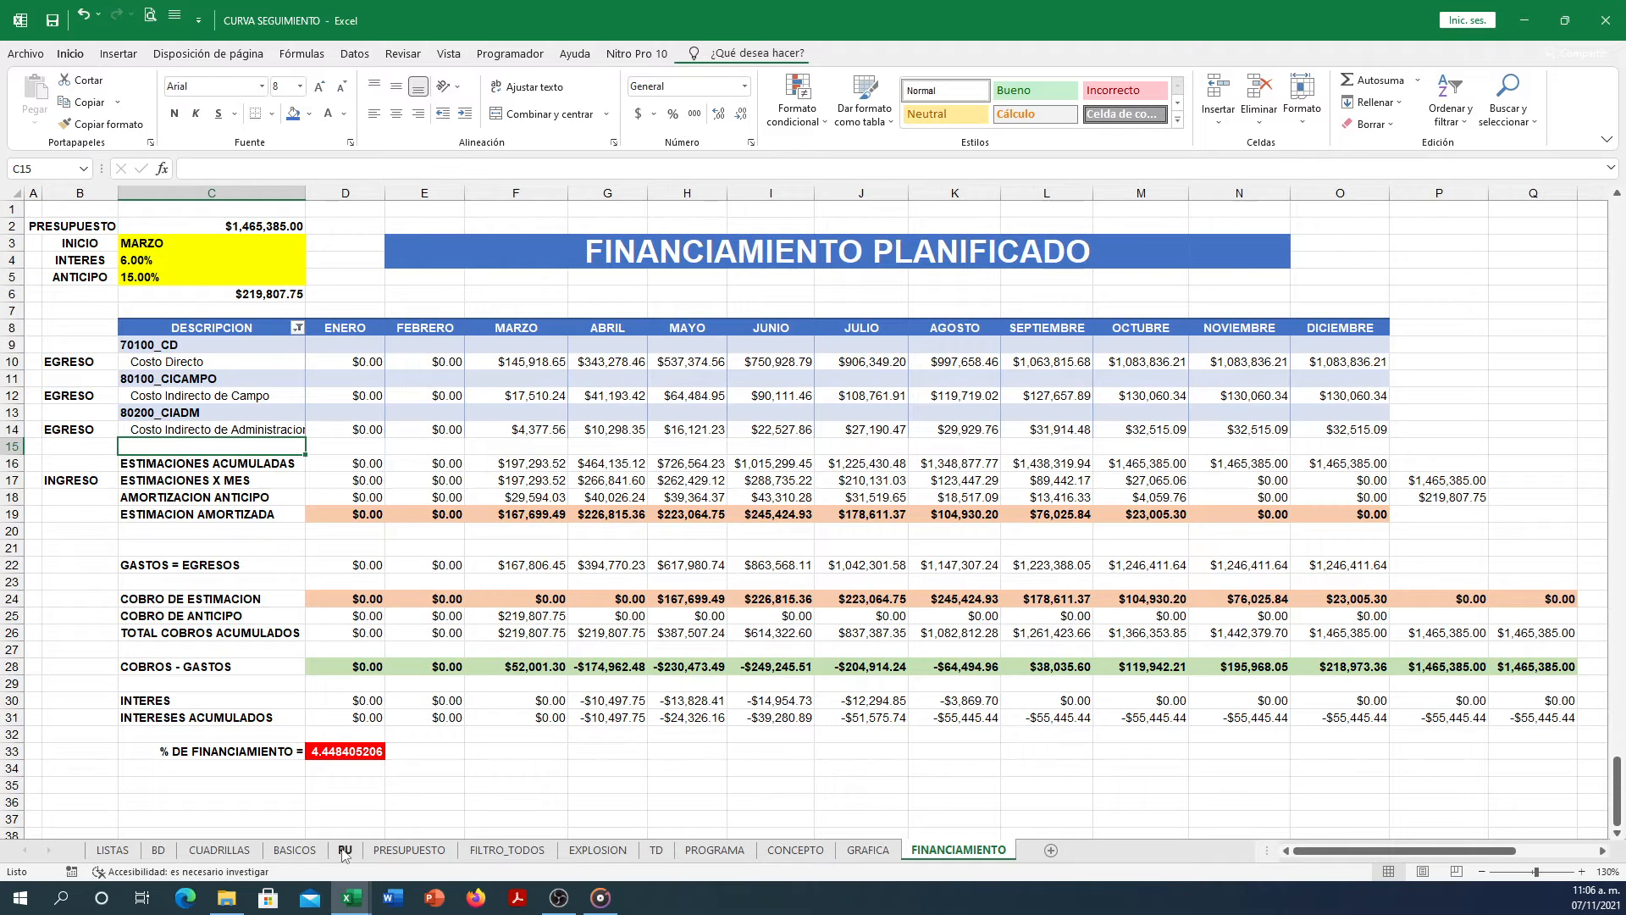
Examine the formula in K239 on the PU sheet that totals the concept's Precio unitario amount.
click(343, 849)
click(1180, 728)
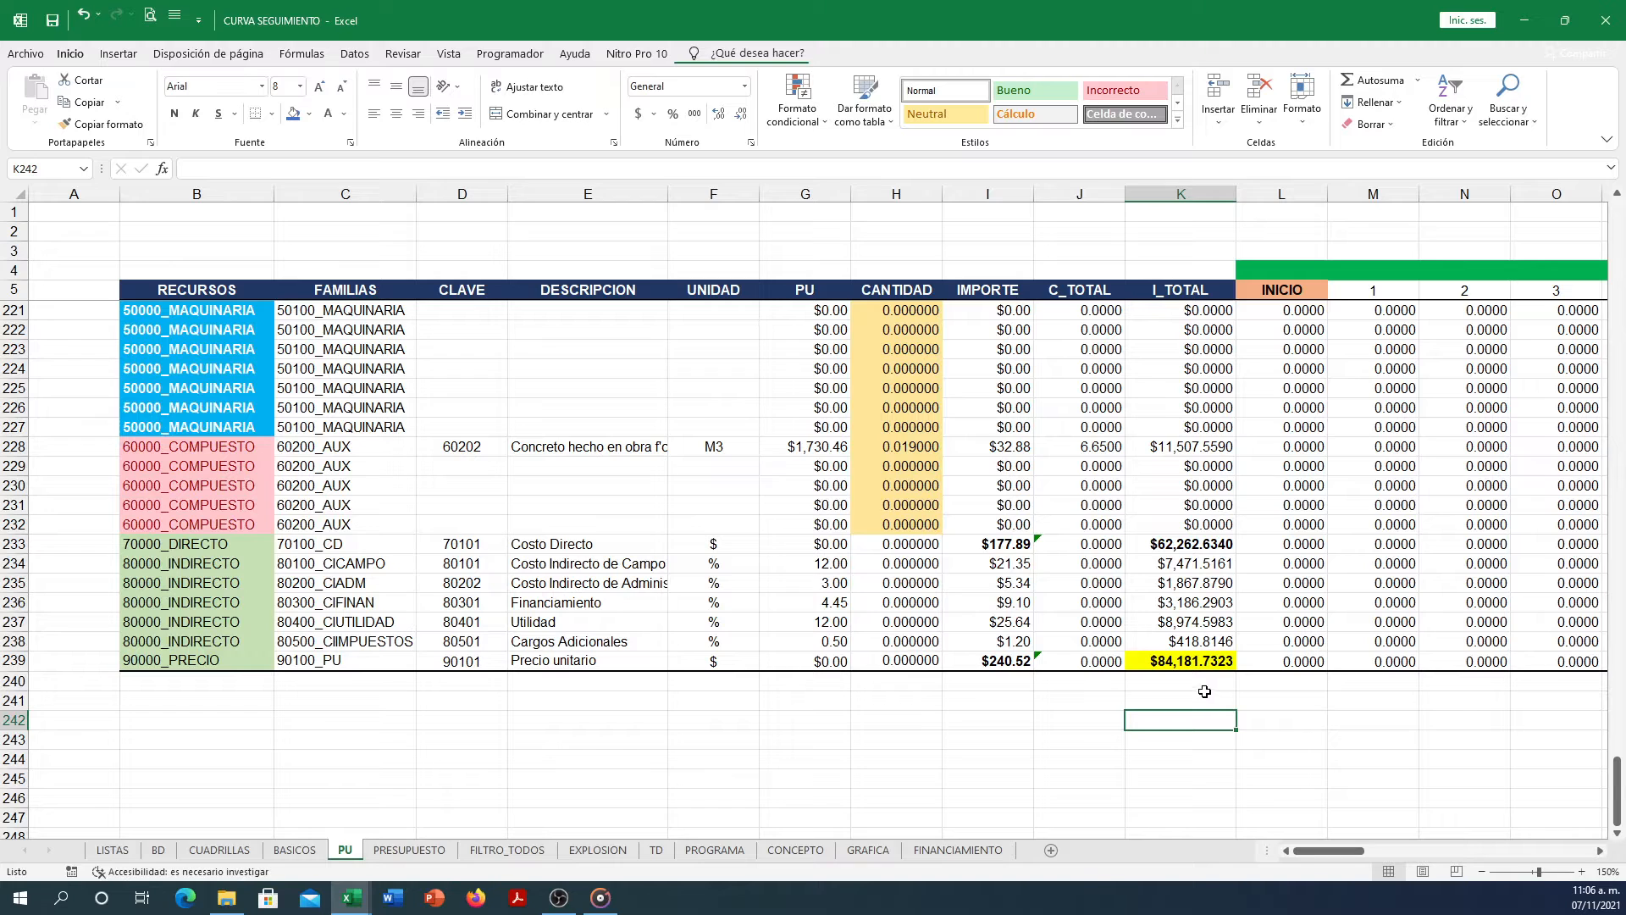
click(1148, 667)
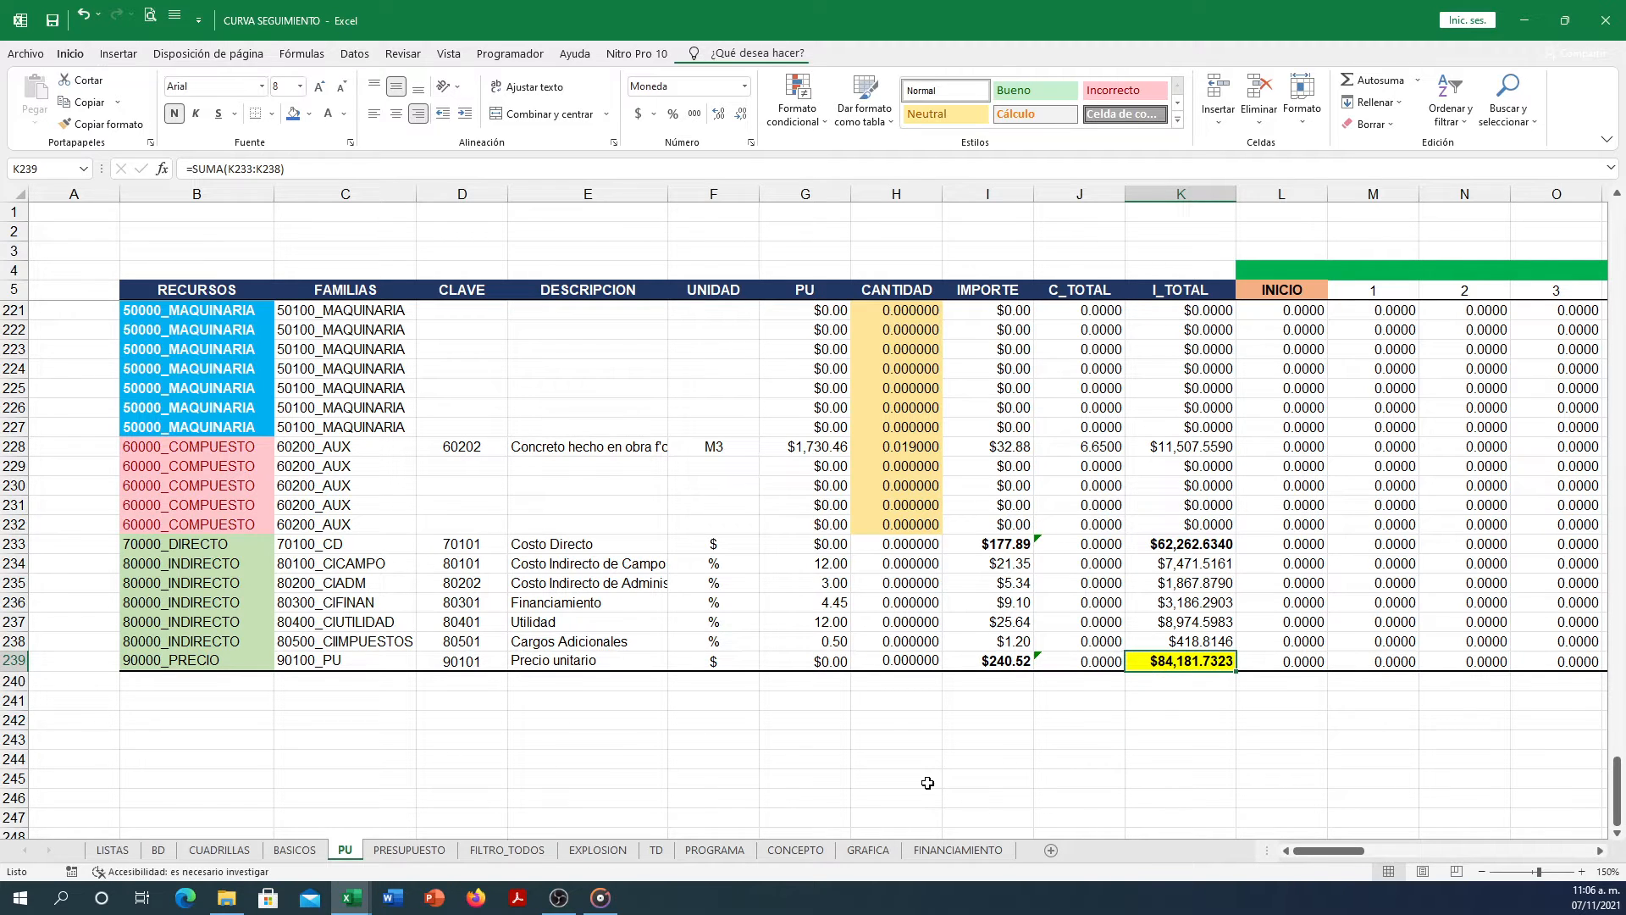
Enter the label CD * FSC in J242 and reference the K239 total beside it in K242.
click(1085, 719)
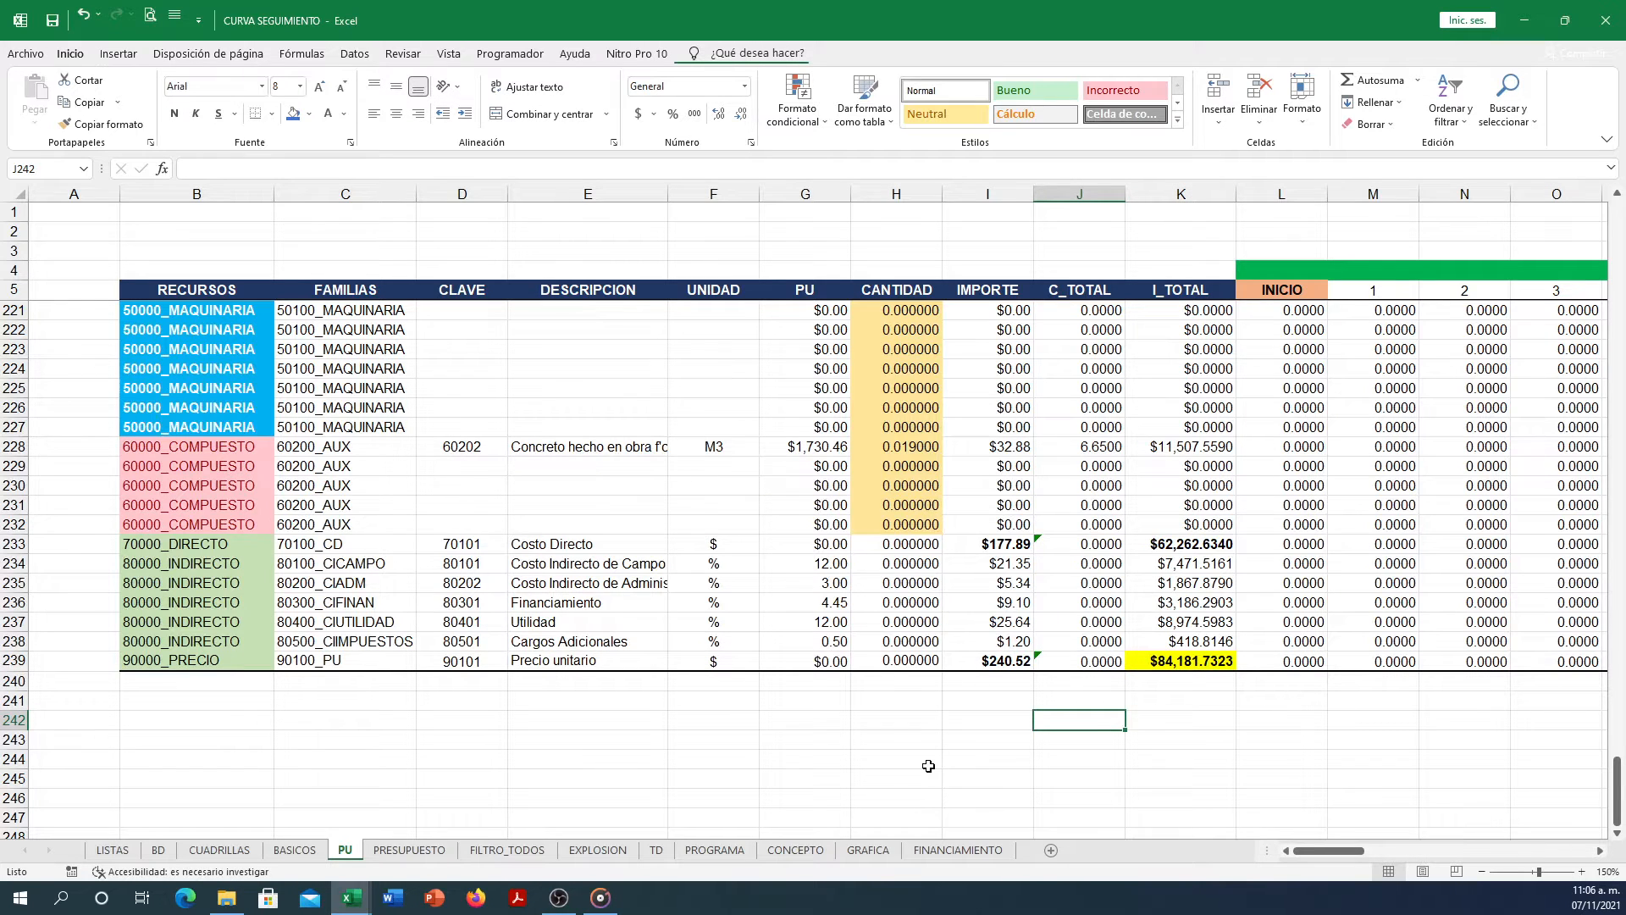
text(D * FSC)
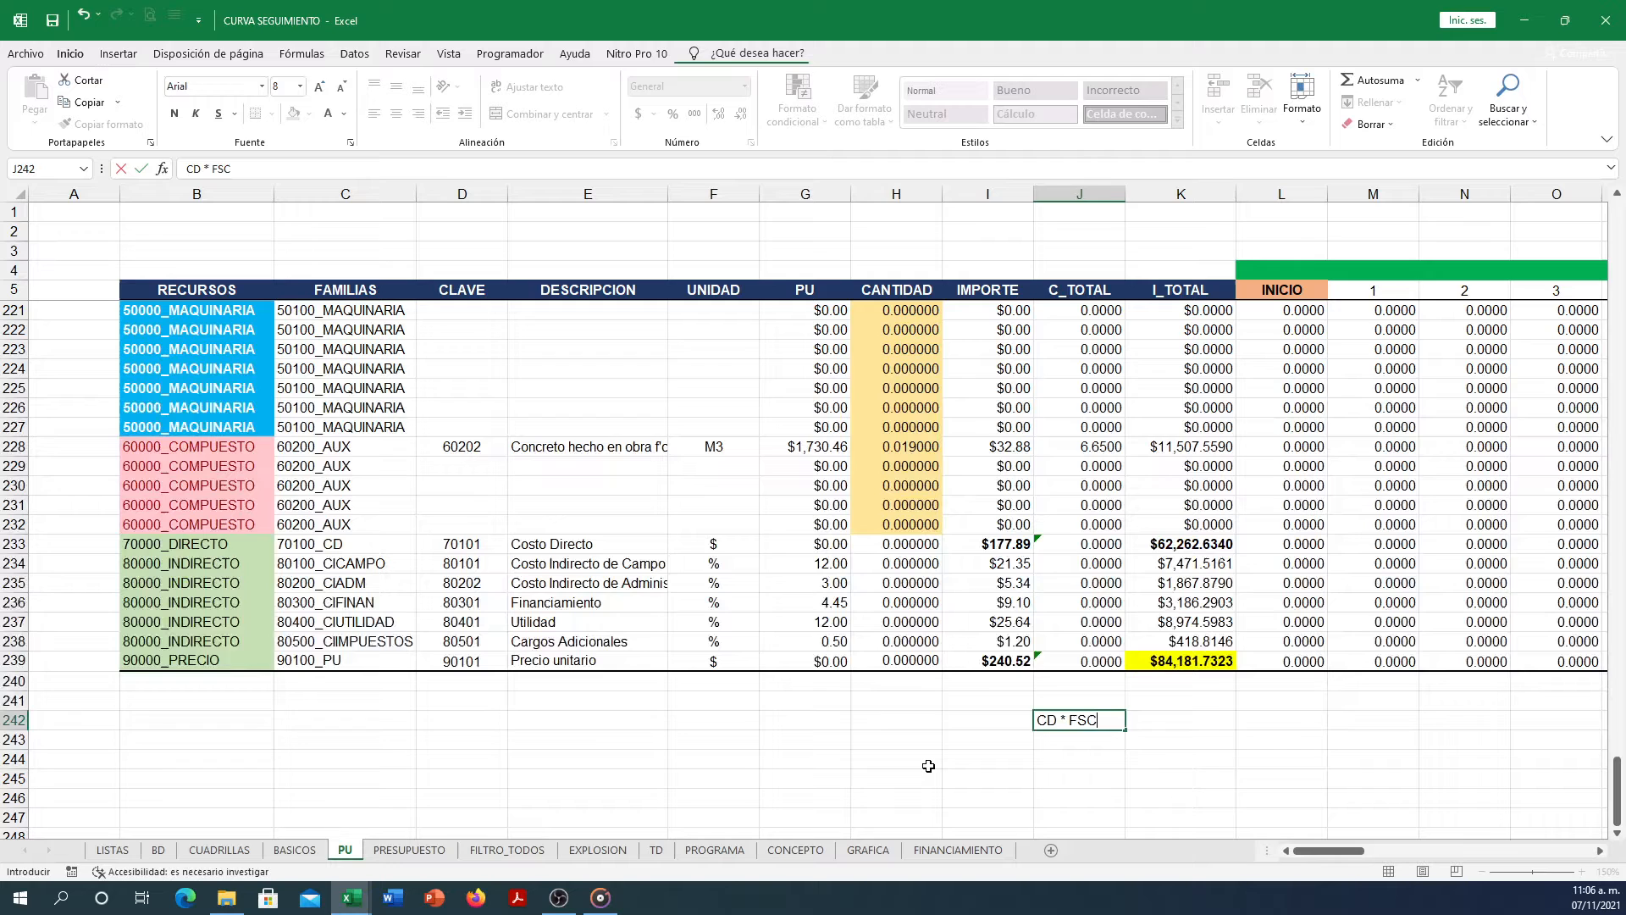
key(Tab)
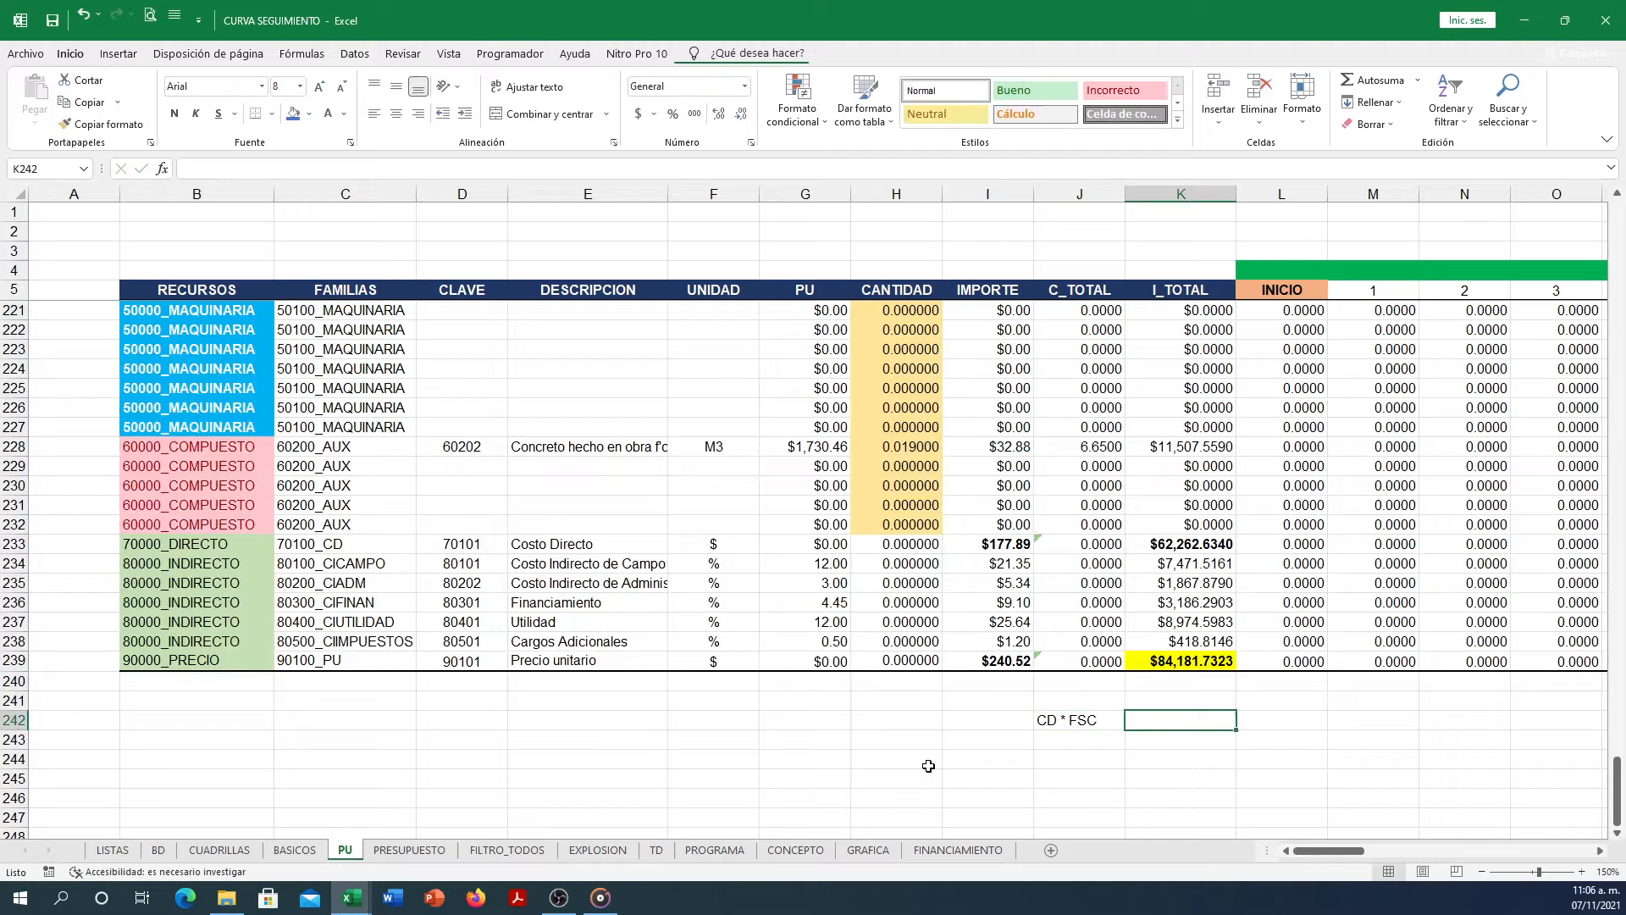
text(=)
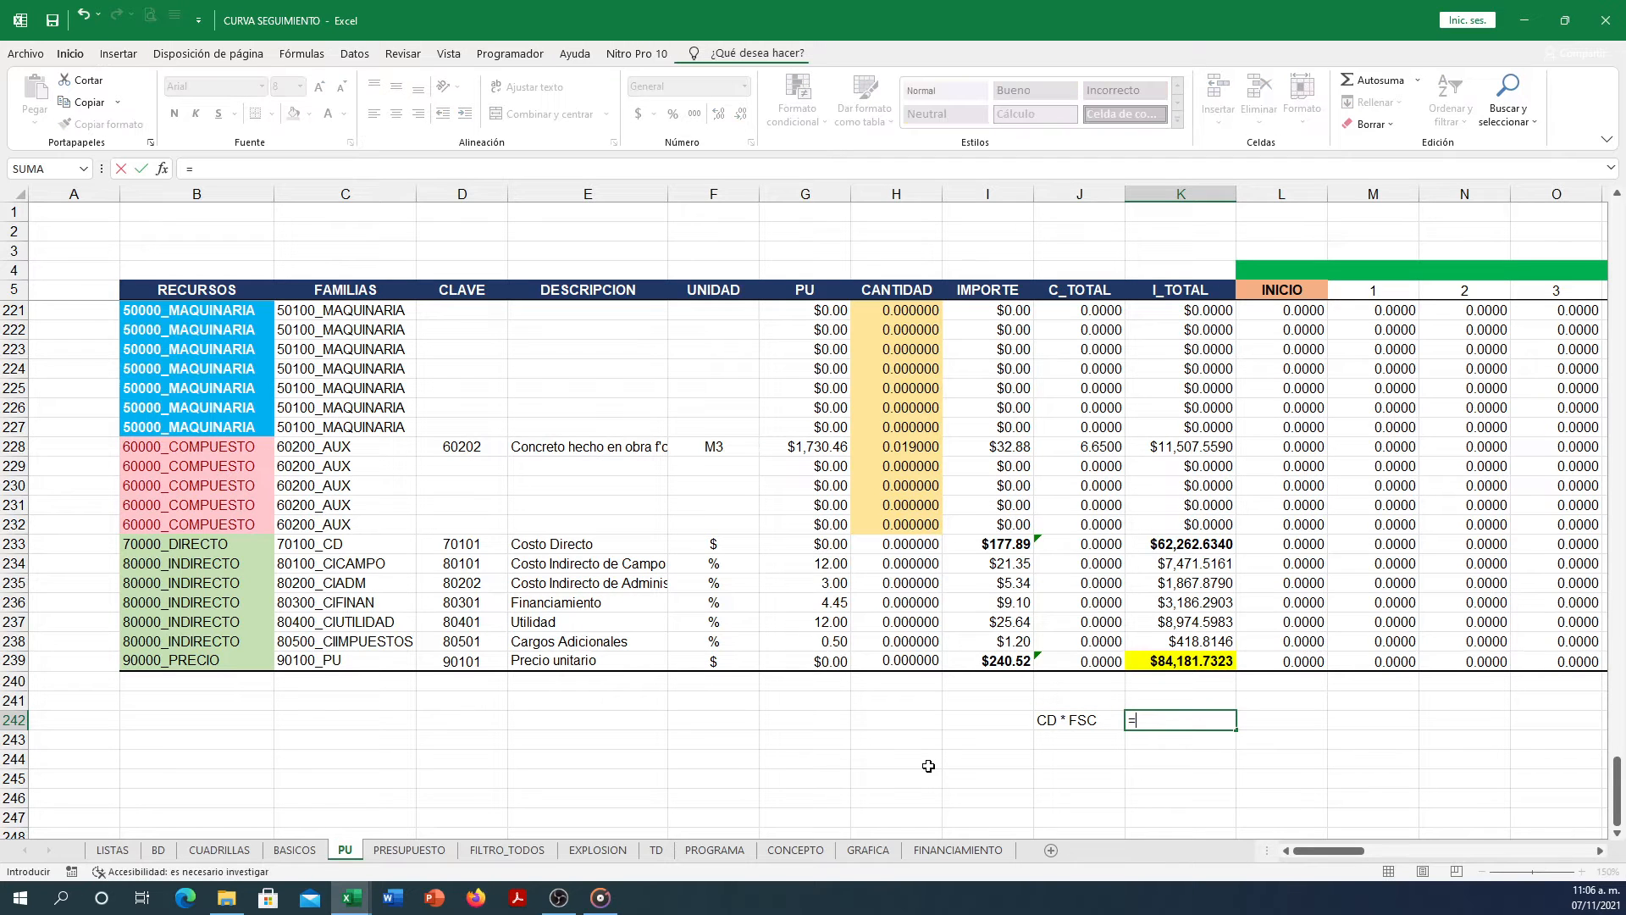
click(1200, 649)
key(Return)
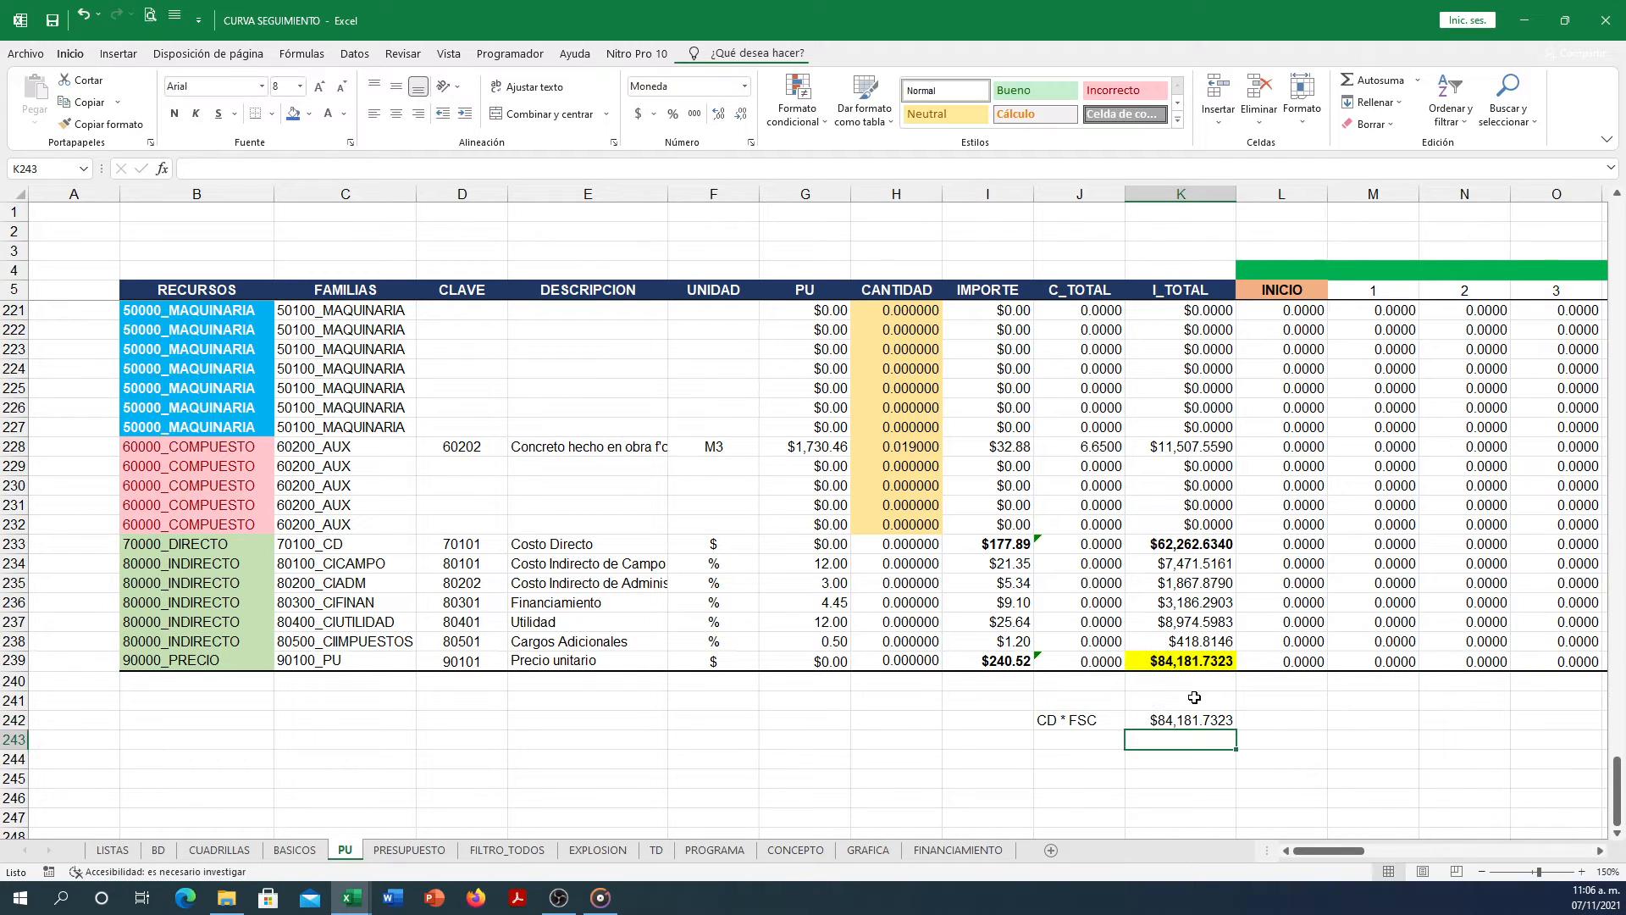
Enter the right-aligned label PU + CANT TOTAL in J243.
click(1053, 743)
text(=)
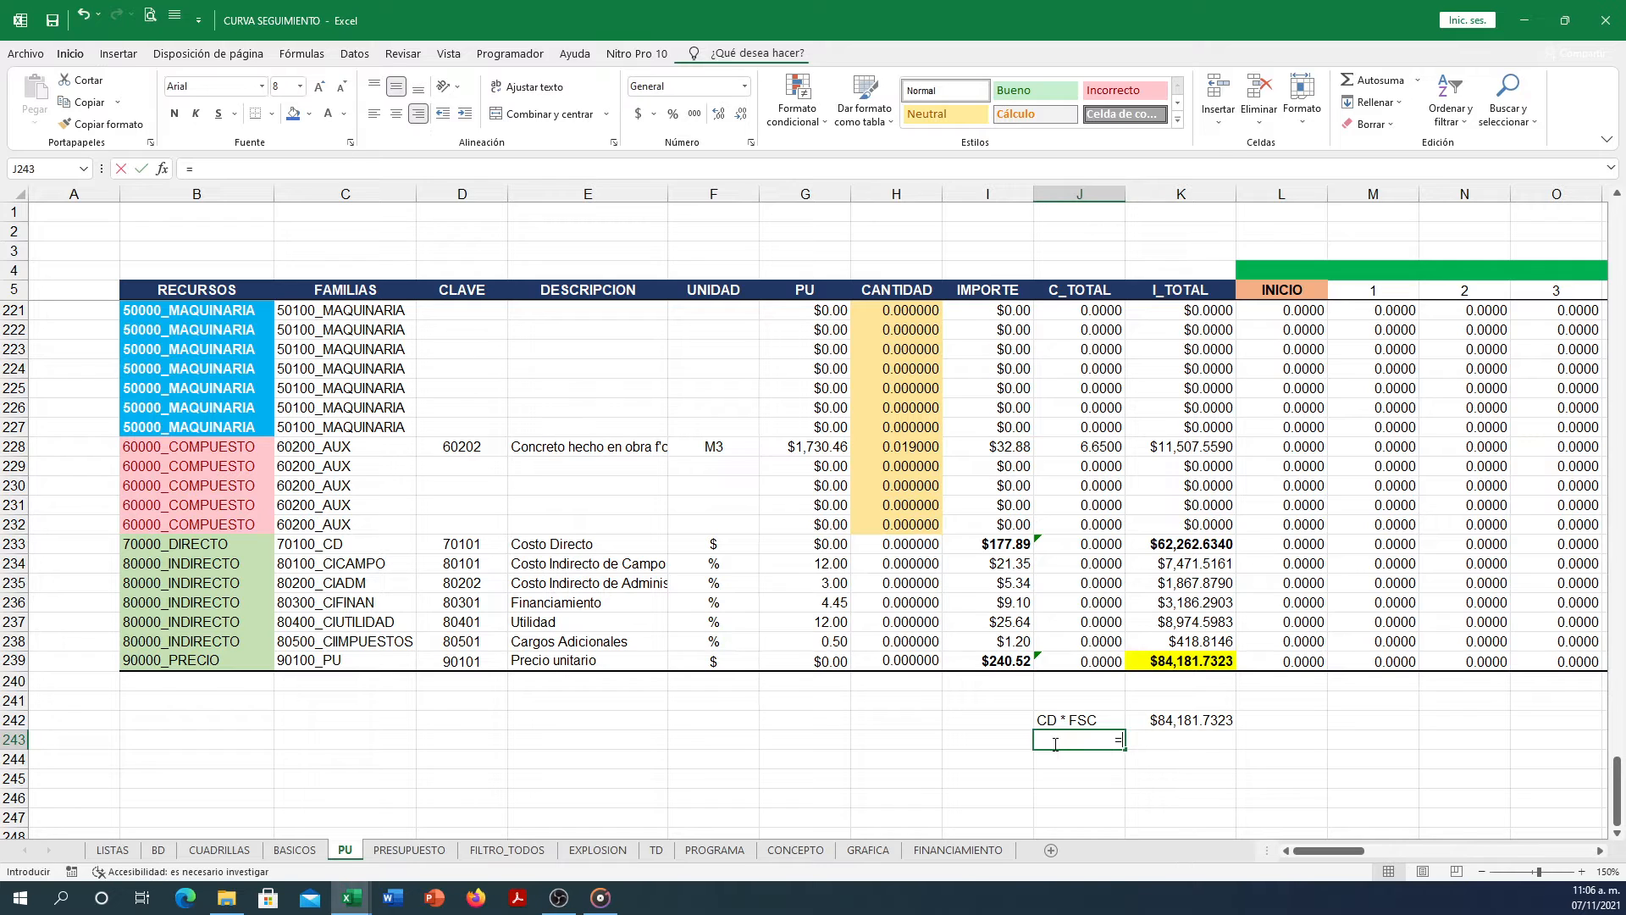
key(Escape)
text(PU)
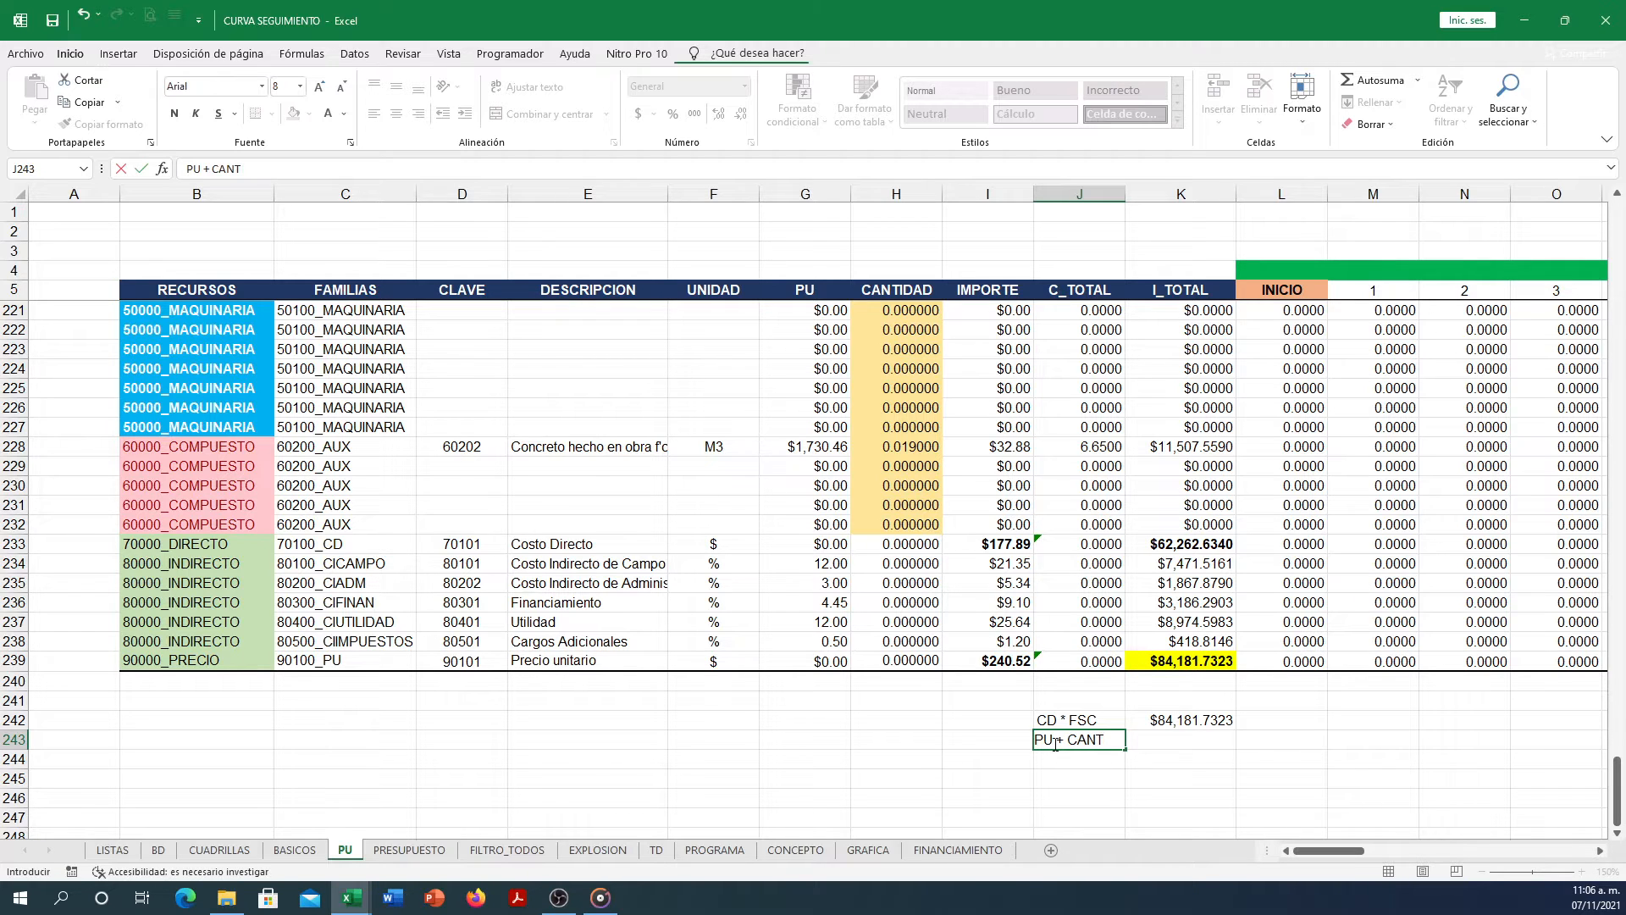
text(+ CANT TOTAL)
key(ctrl+Return)
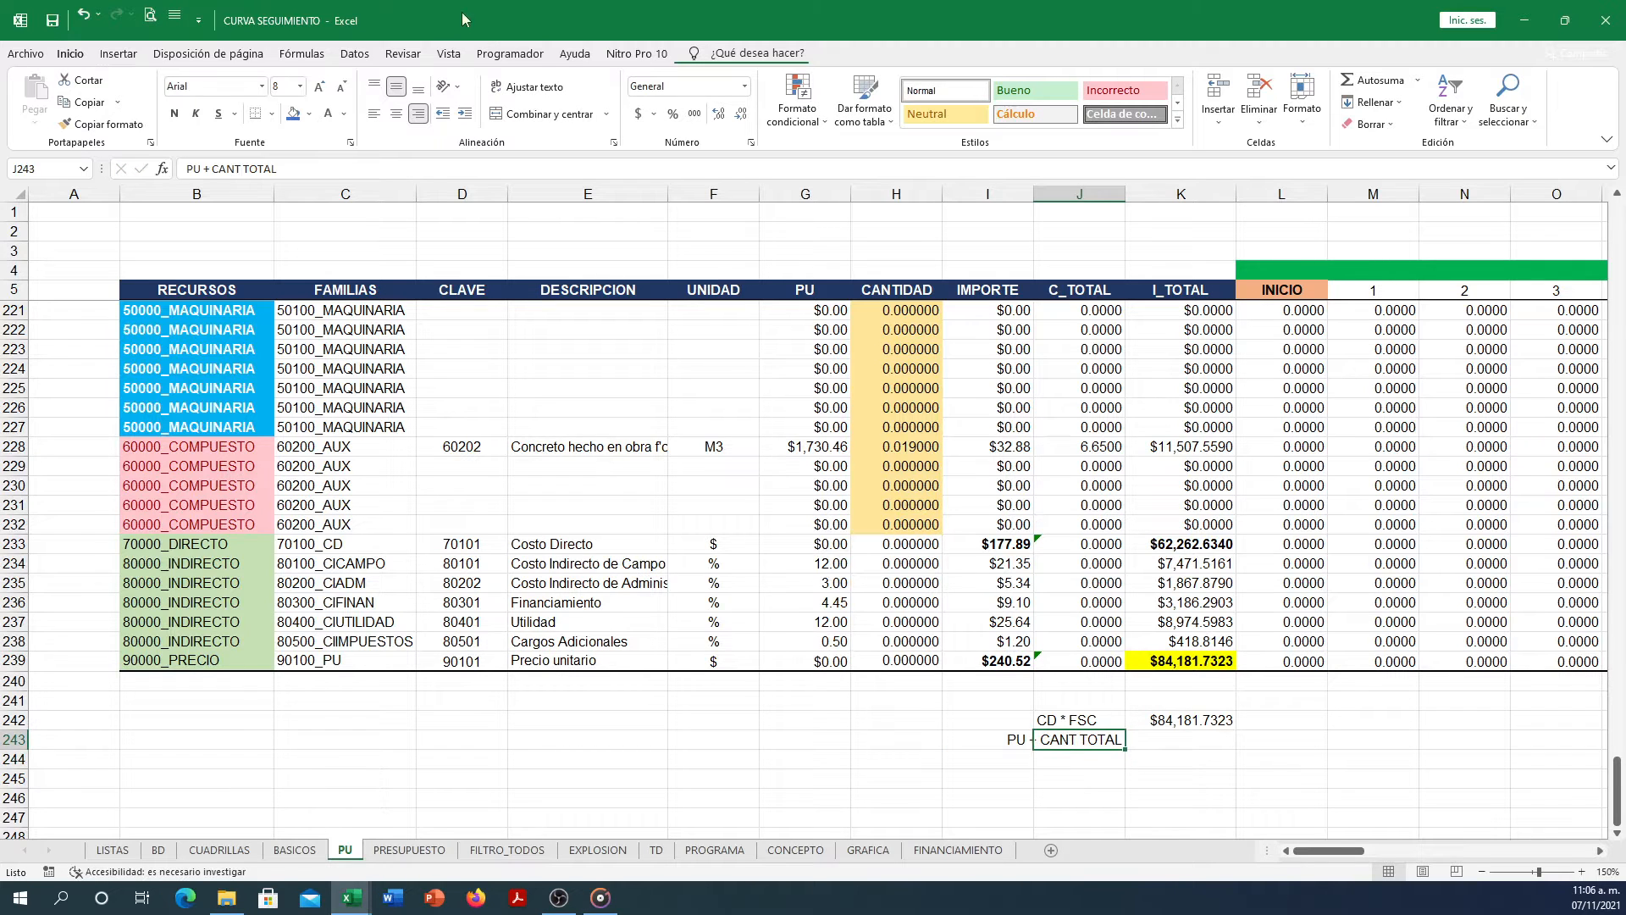
click(417, 112)
click(417, 113)
click(1143, 741)
text(=)
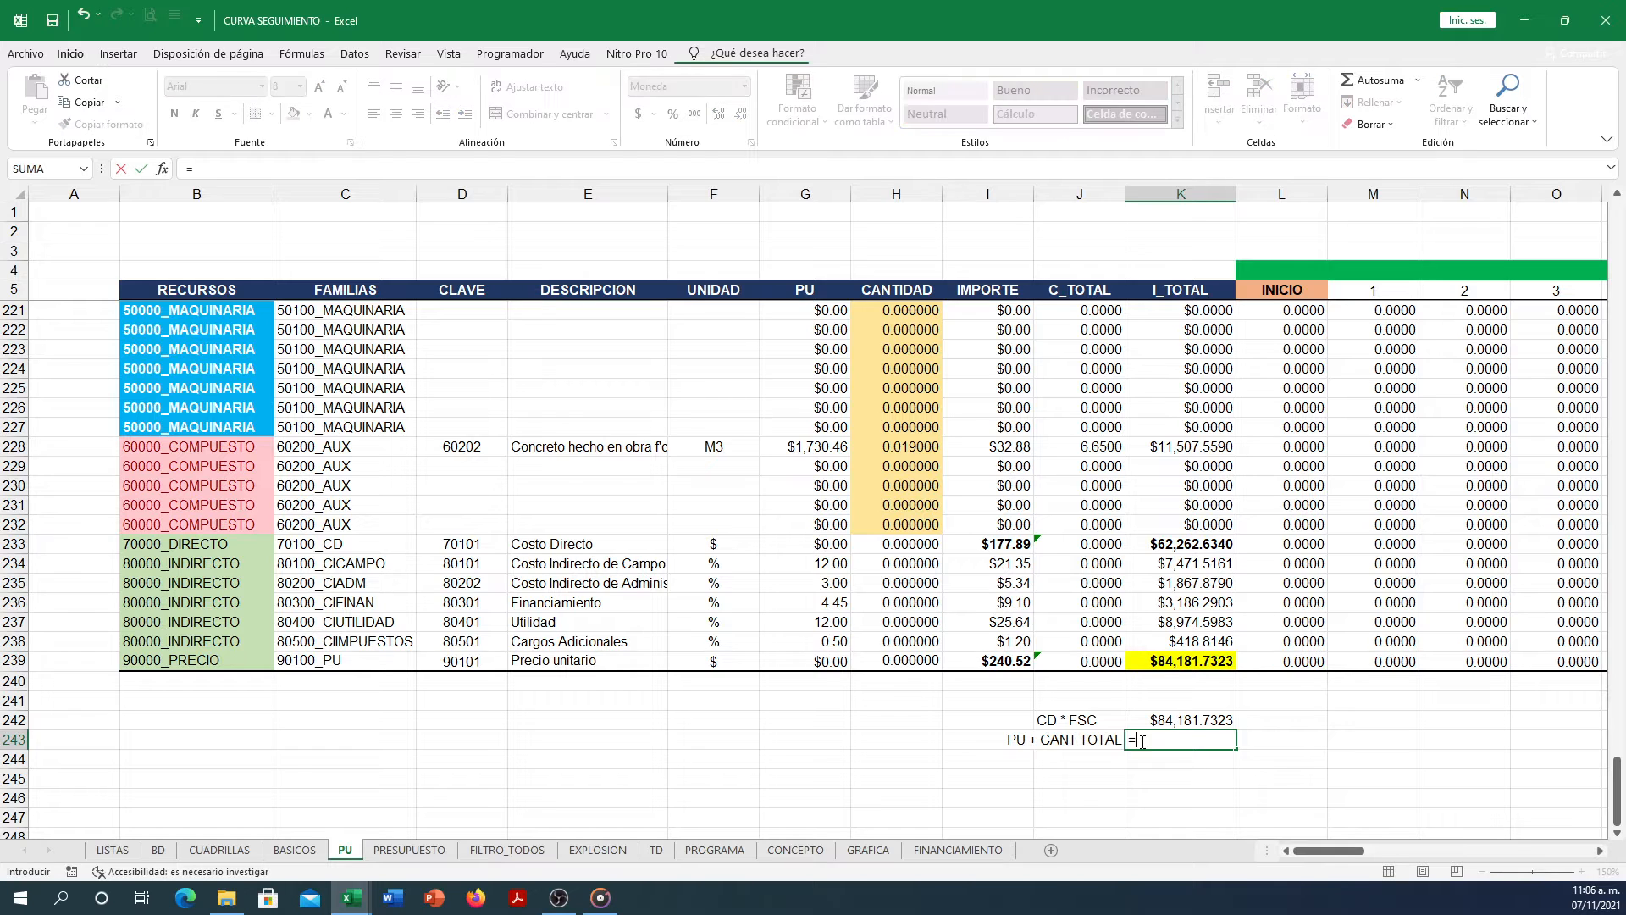
click(1004, 660)
text(*)
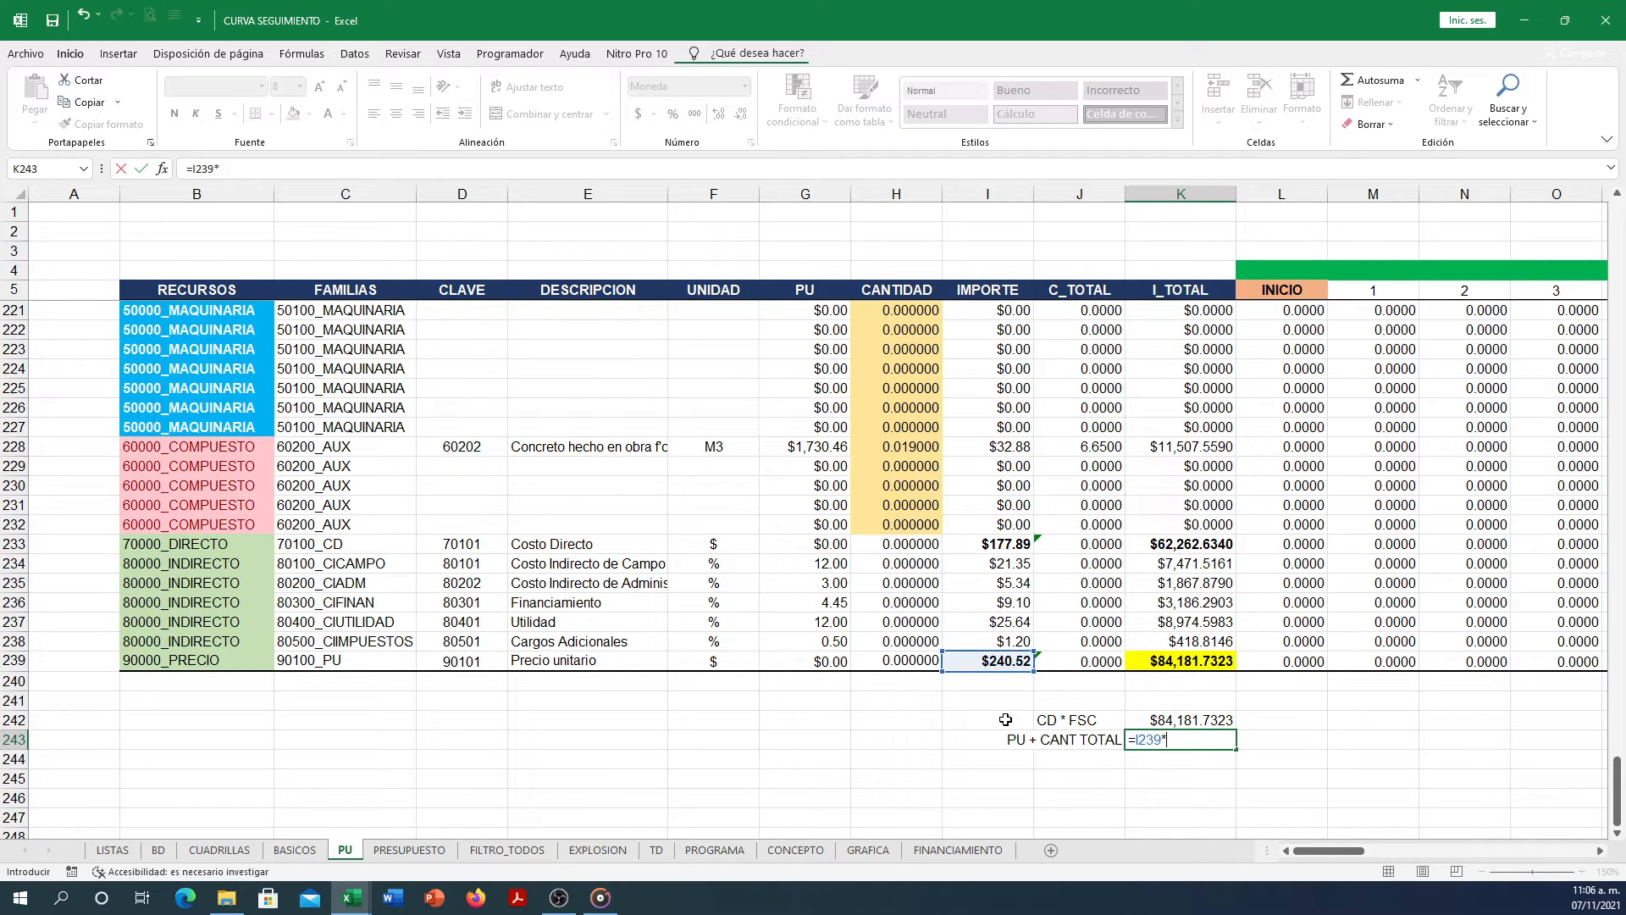
scroll(961, 775, up, 11)
scroll(972, 766, down, 13)
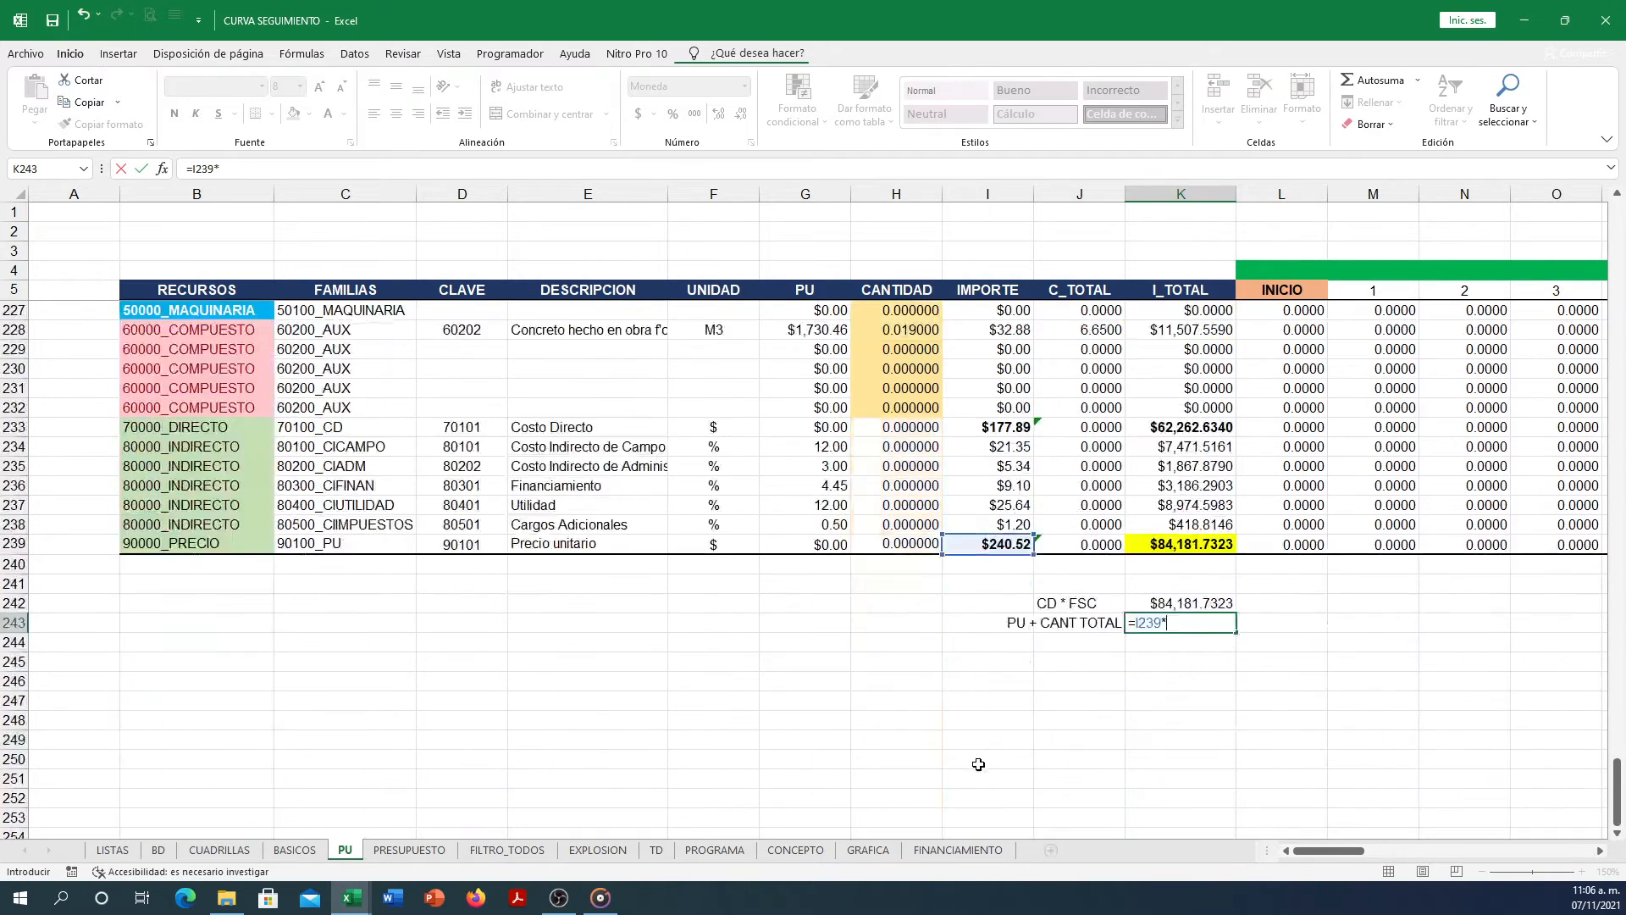
key(Escape)
Make K243 reference the concept's total amount in K201.
text(=)
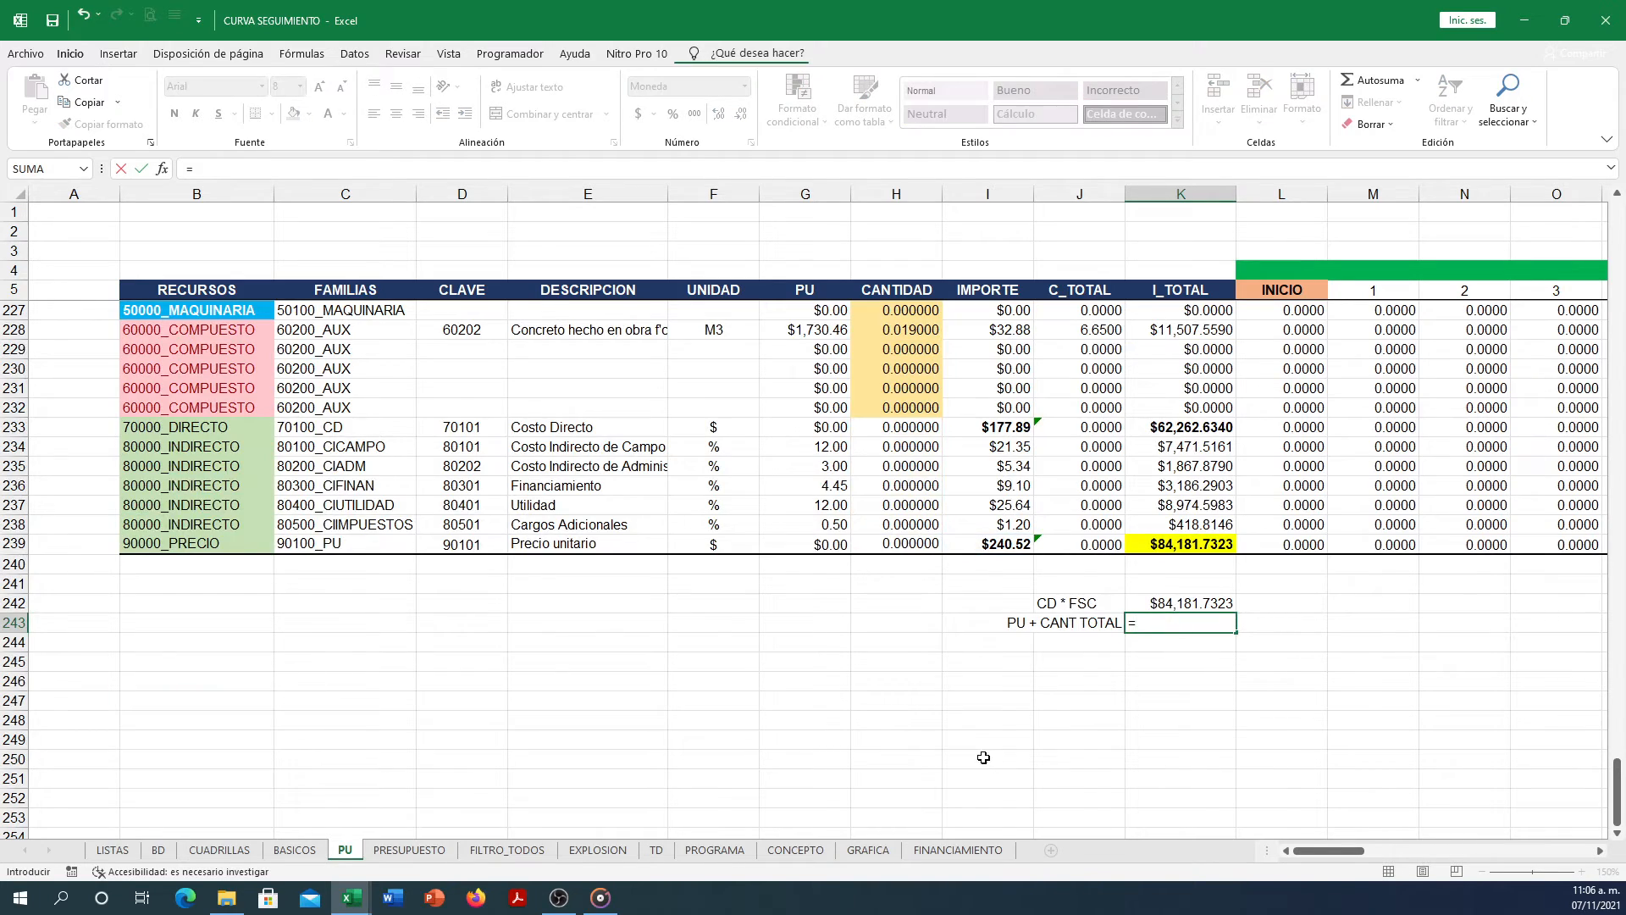
scroll(983, 757, up, 11)
click(1199, 444)
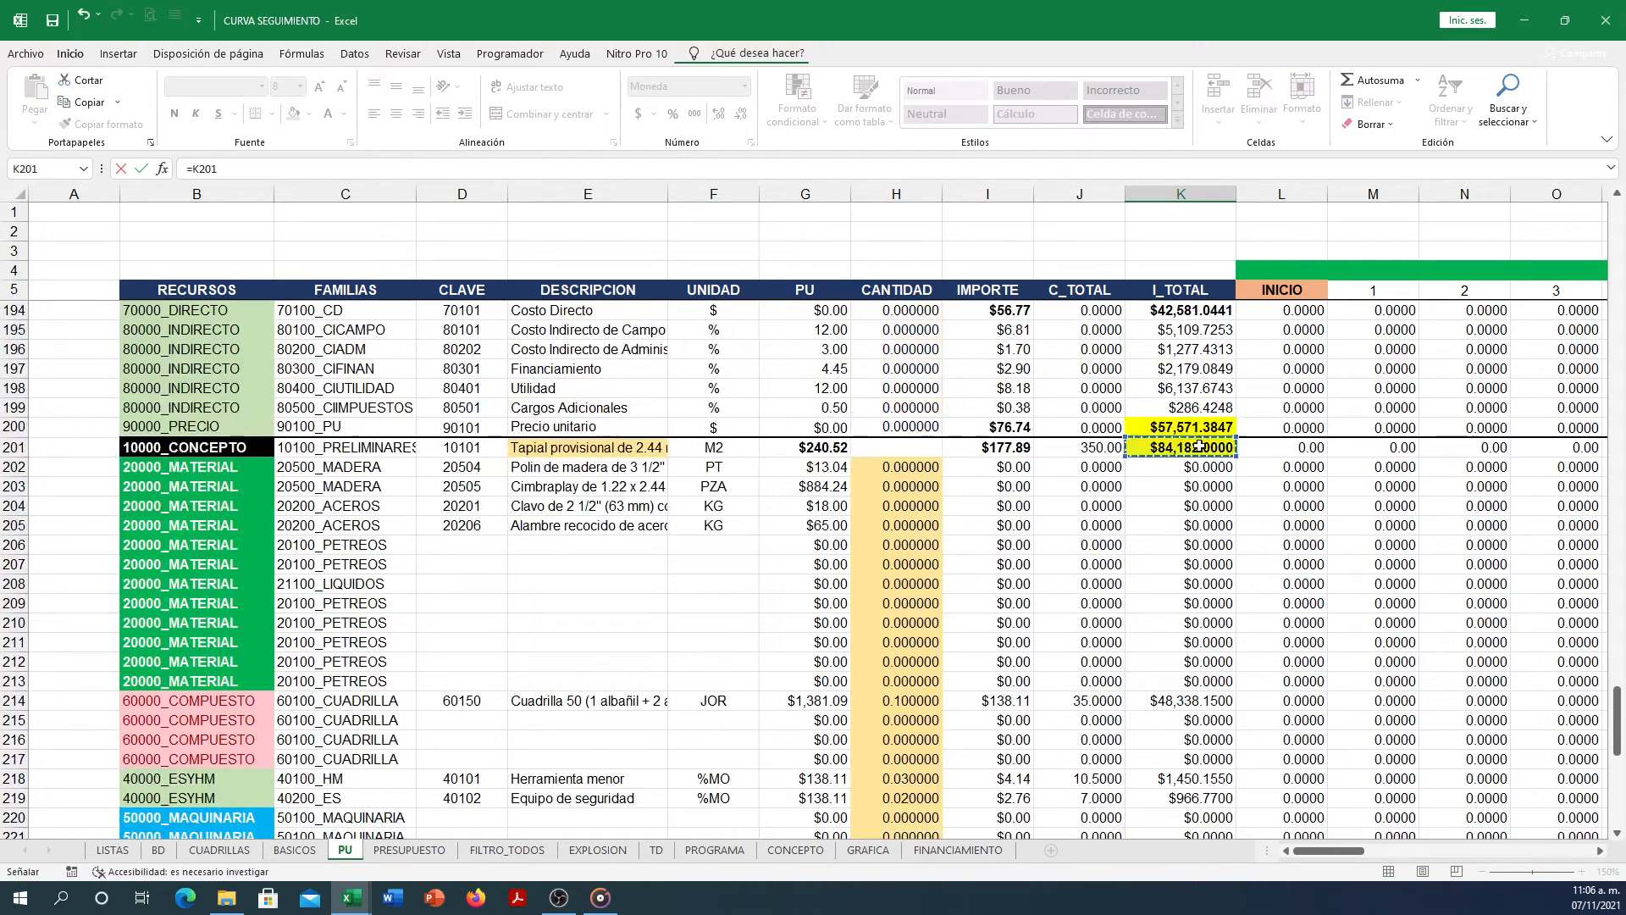
key(Return)
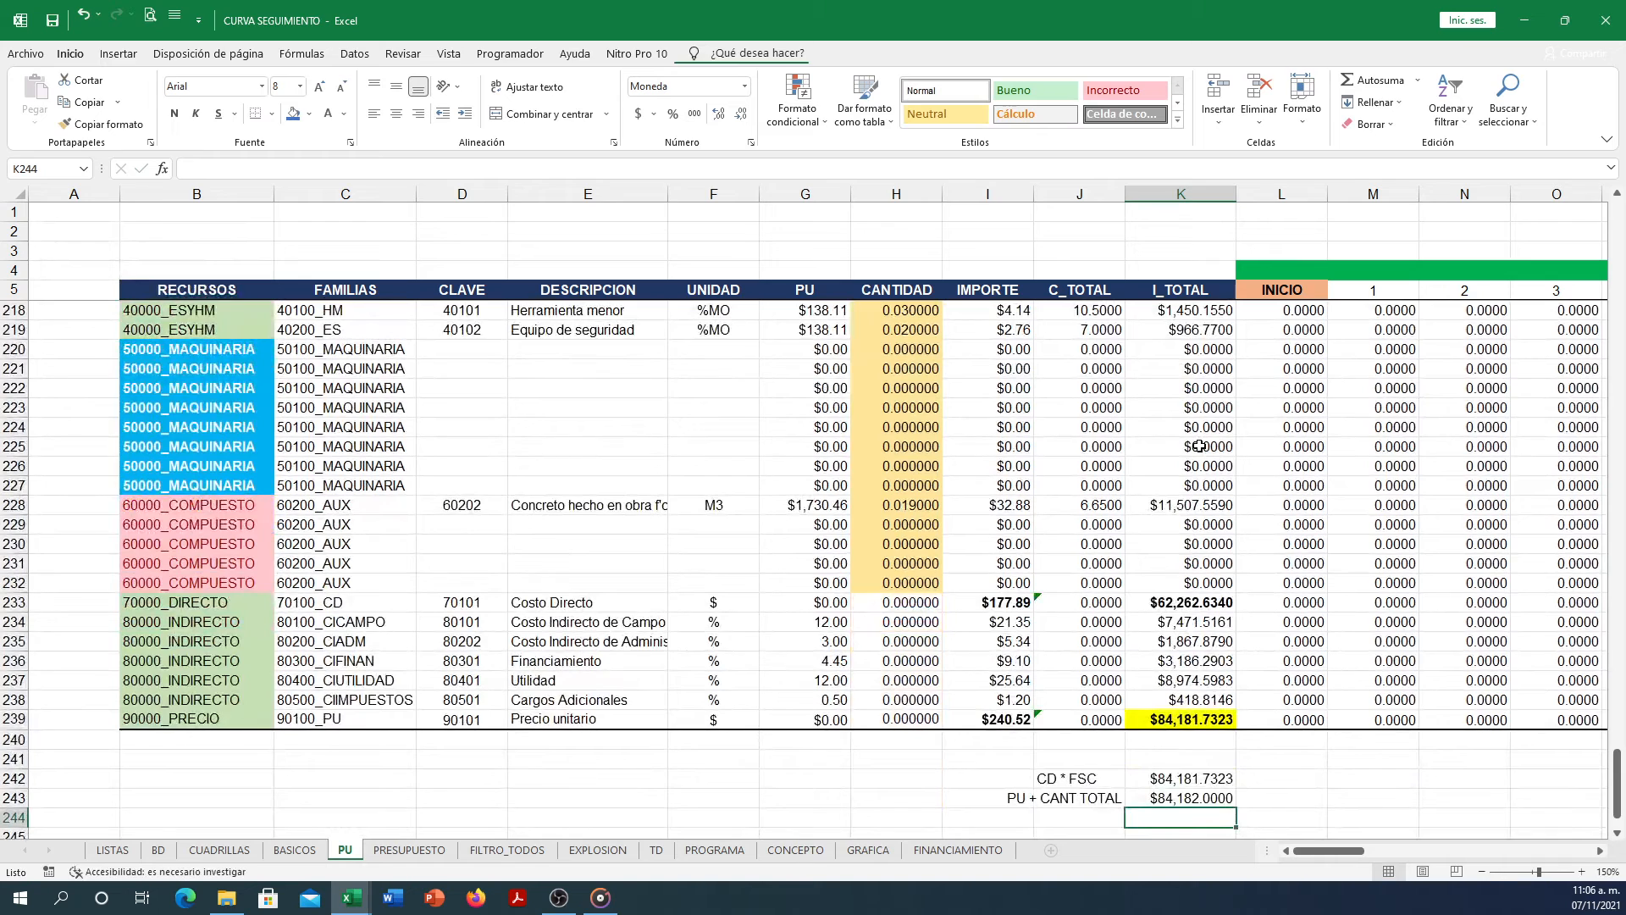
Calculate the difference K242-K243 in K244, and clear that cell again.
text(=)
key(Up)
key(Up)
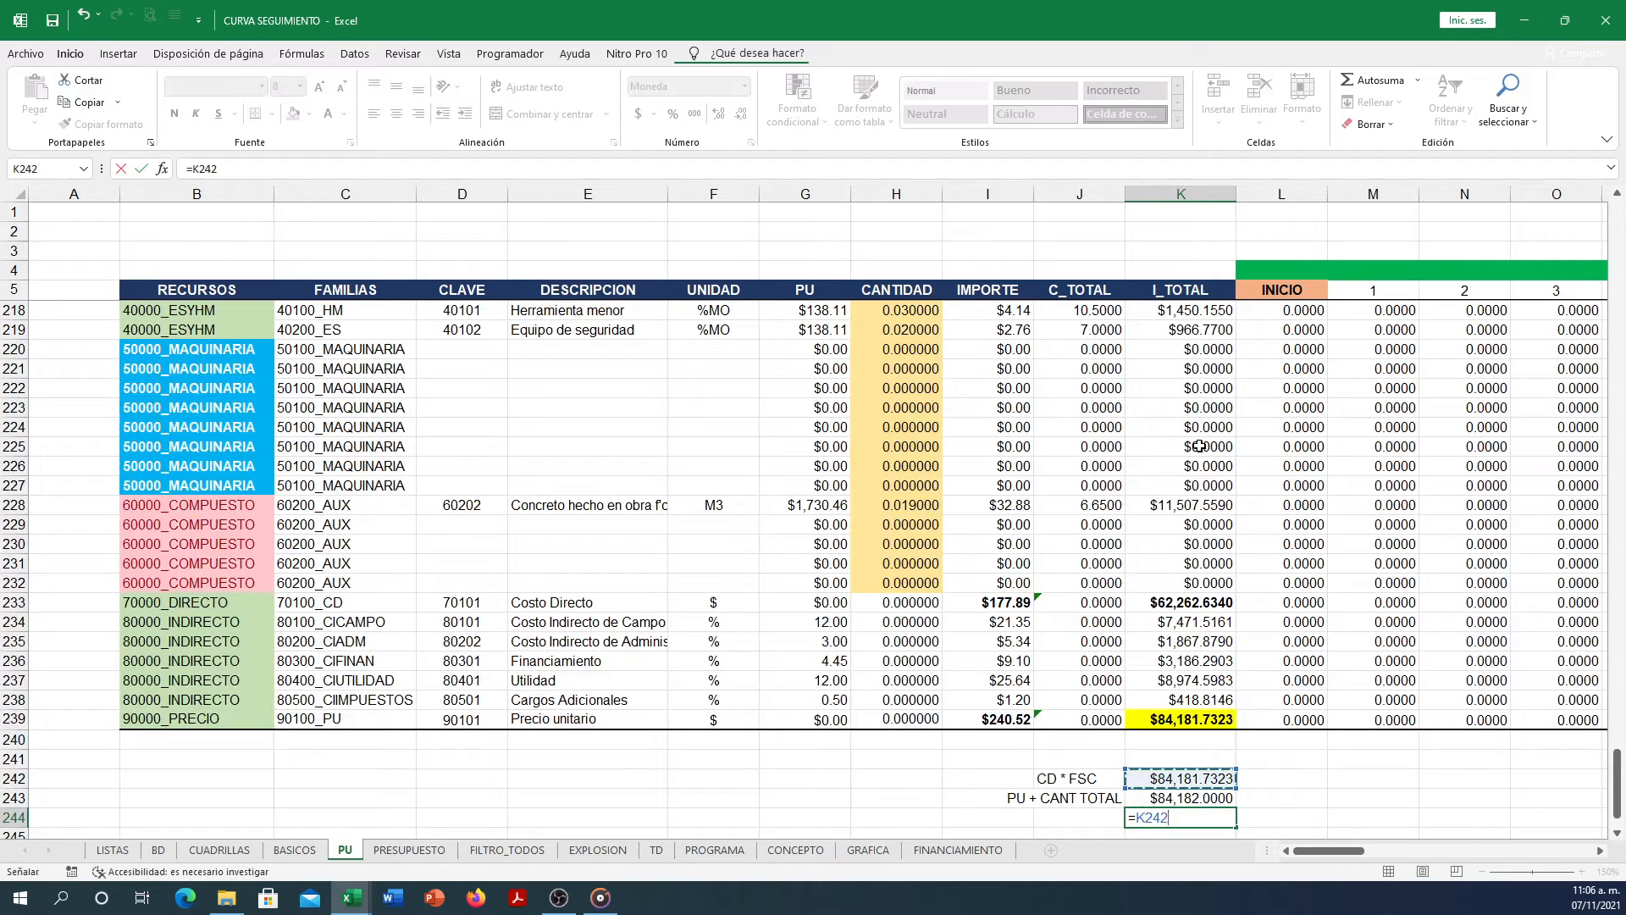
text(-)
key(Up)
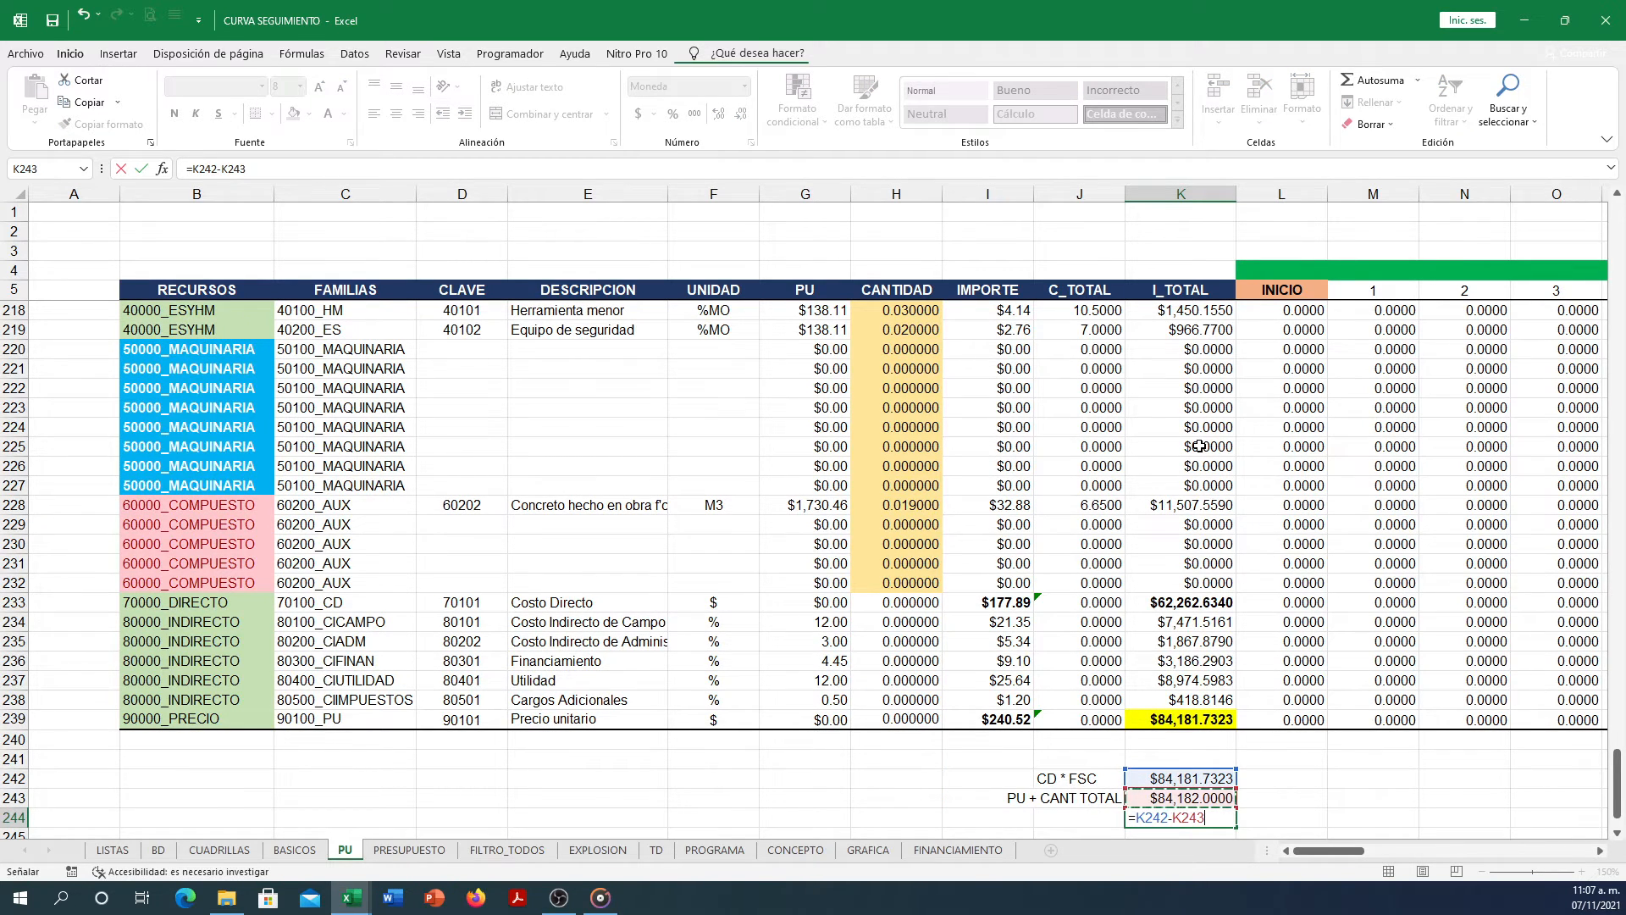
key(Return)
key(Up)
key(Delete)
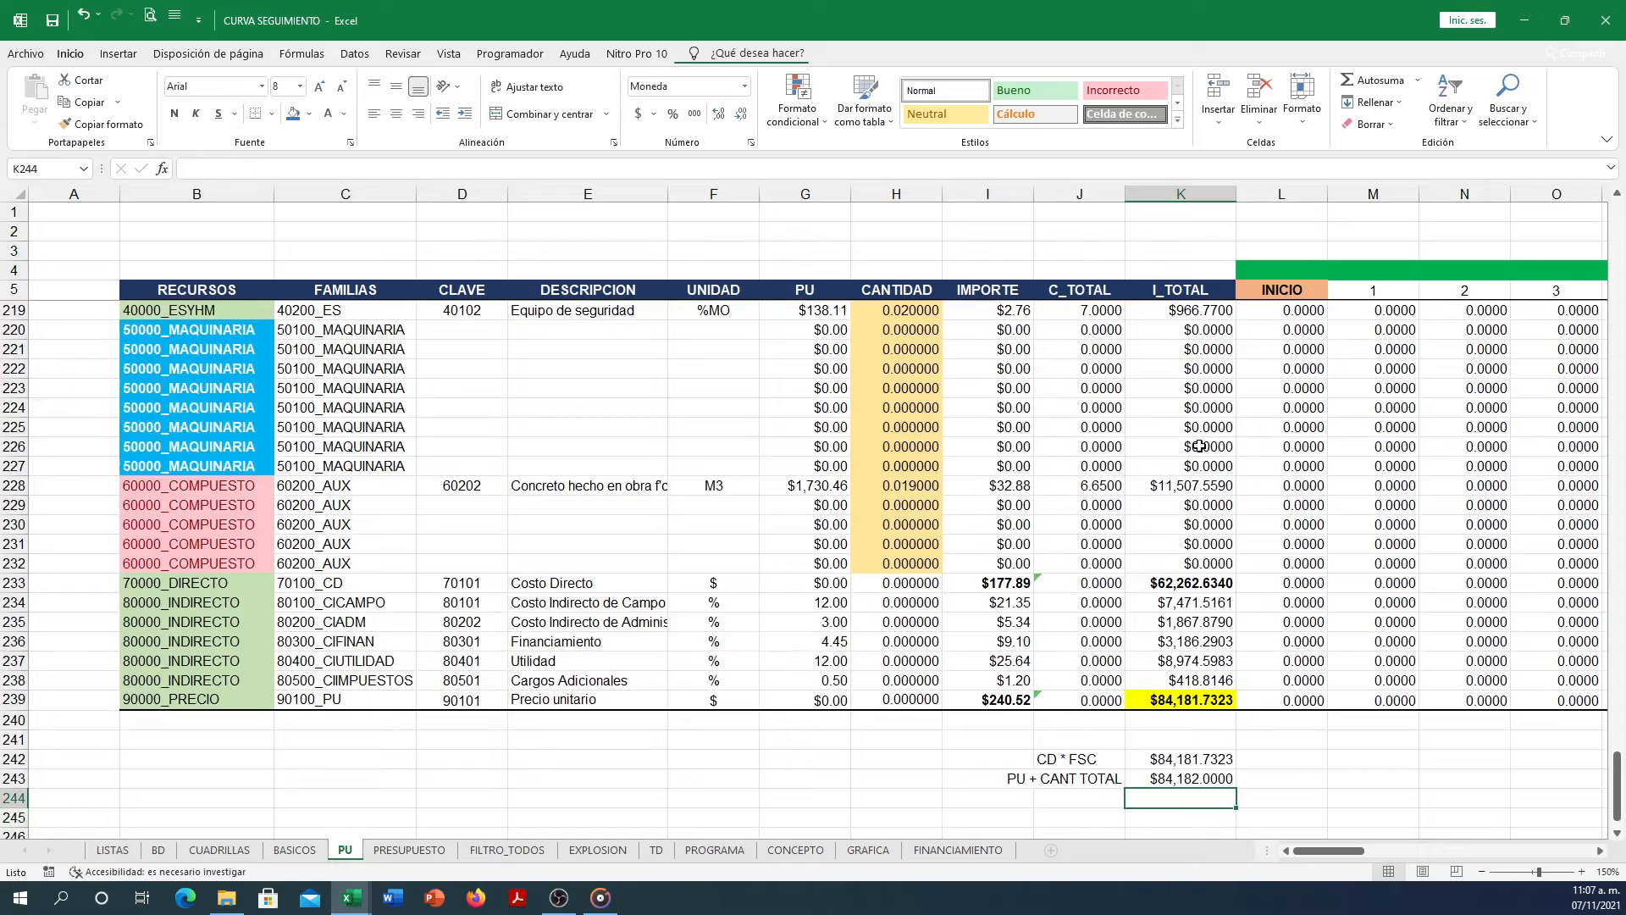
Switch to the CURVA SEGUIMIENTO - copia workbook and inspect the December Precio unitario amount in its pivot table.
scroll(1199, 446, up, 20)
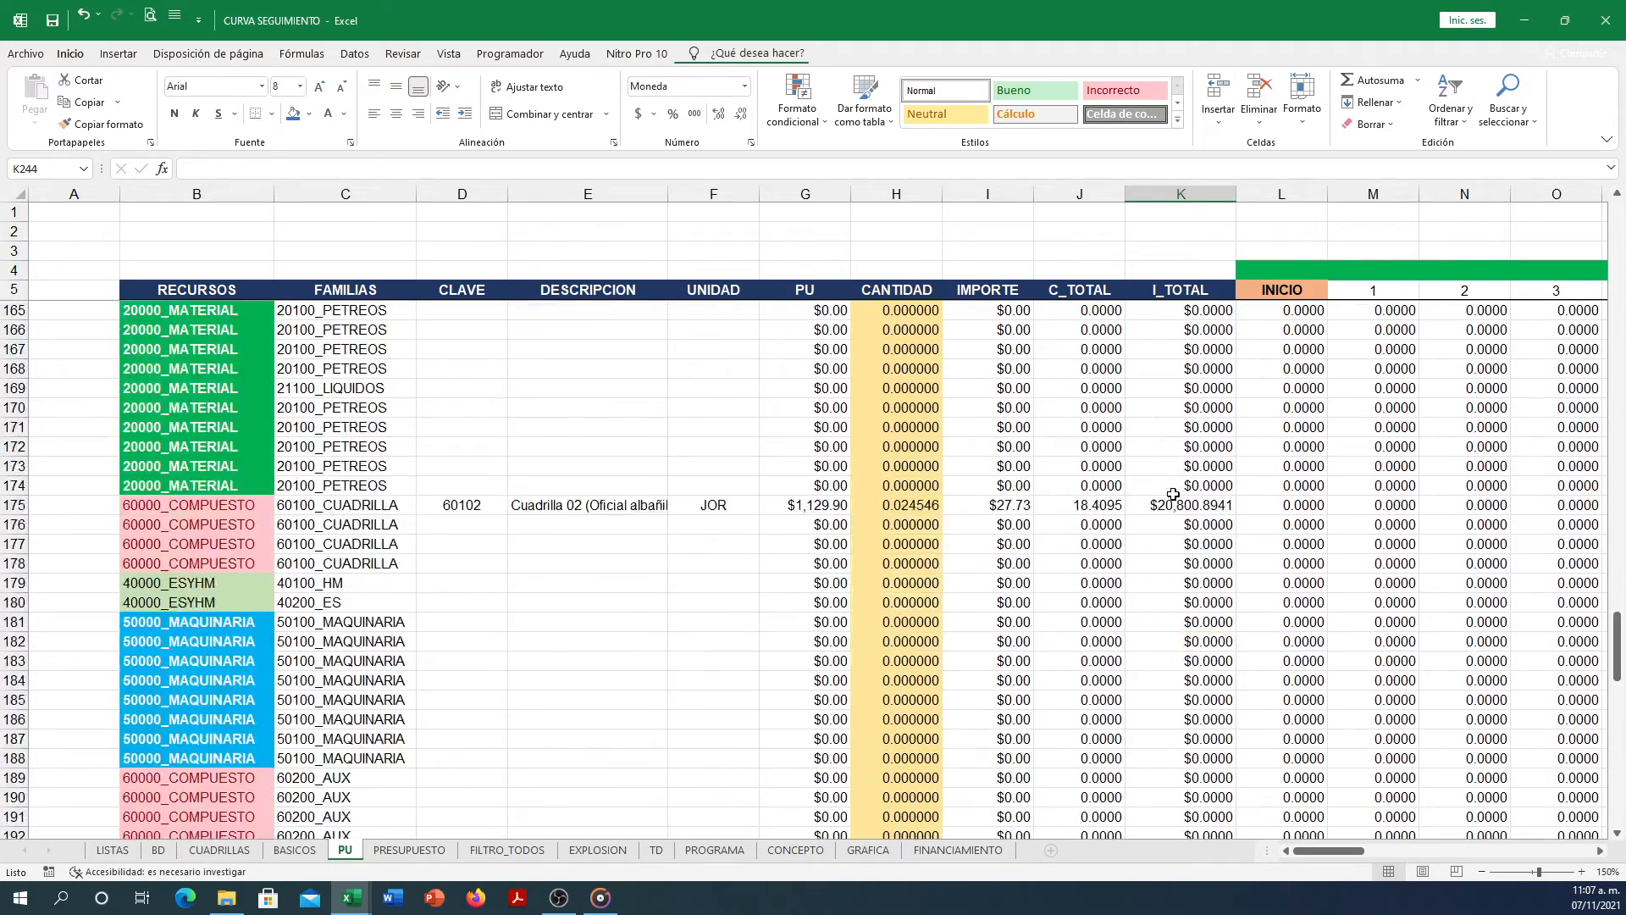
scroll(1145, 460, up, 1)
scroll(1139, 525, down, 20)
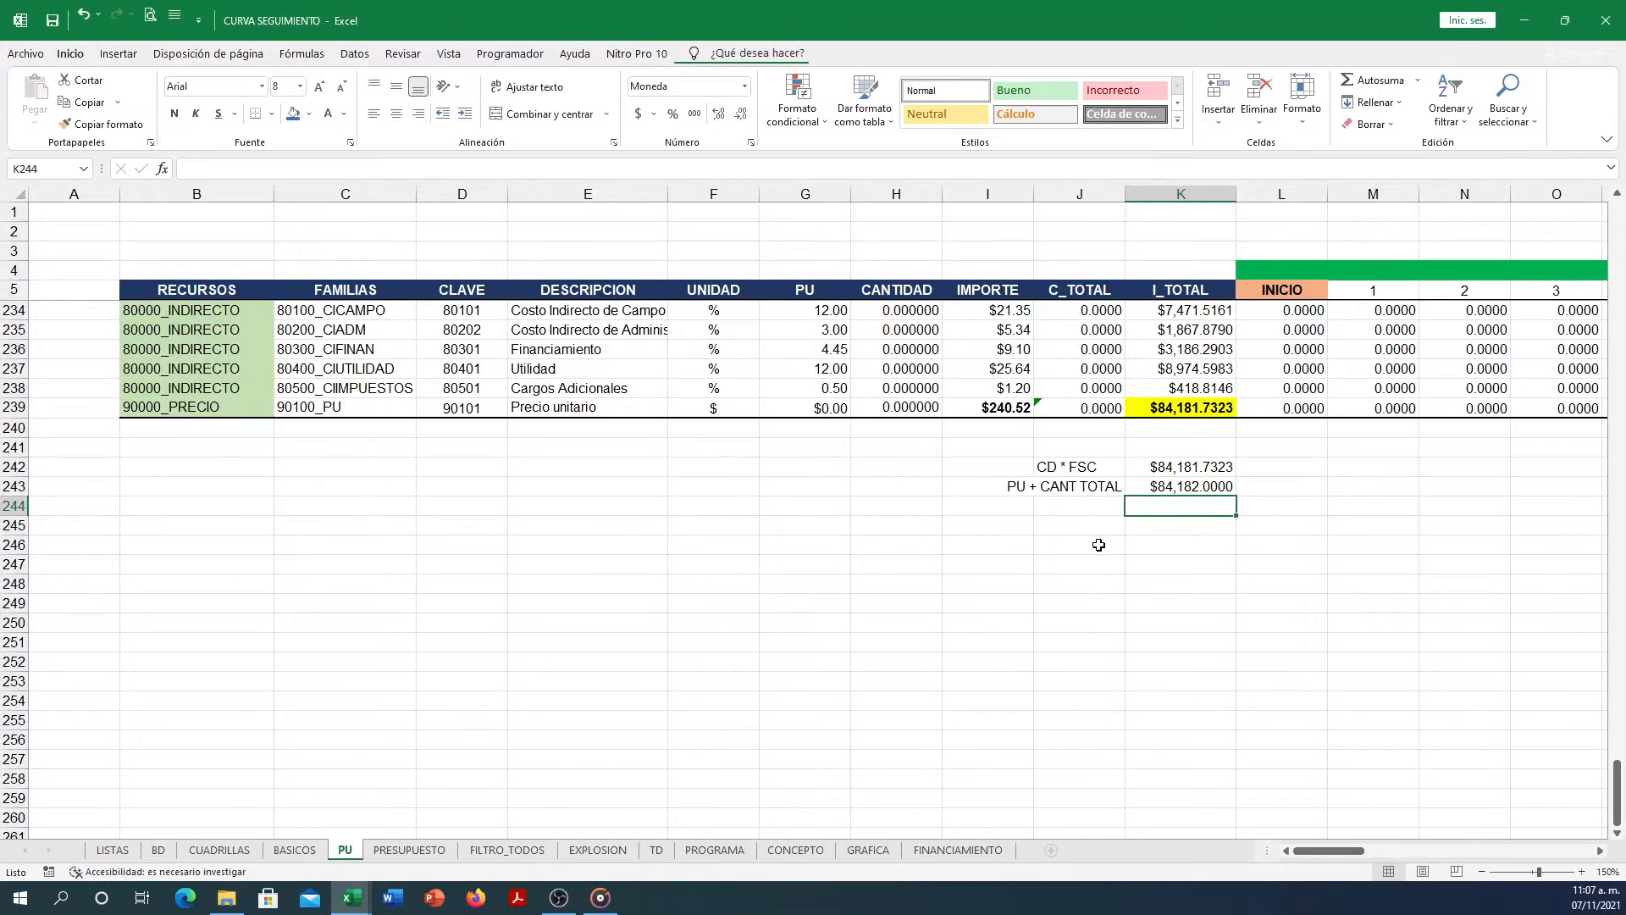
click(352, 904)
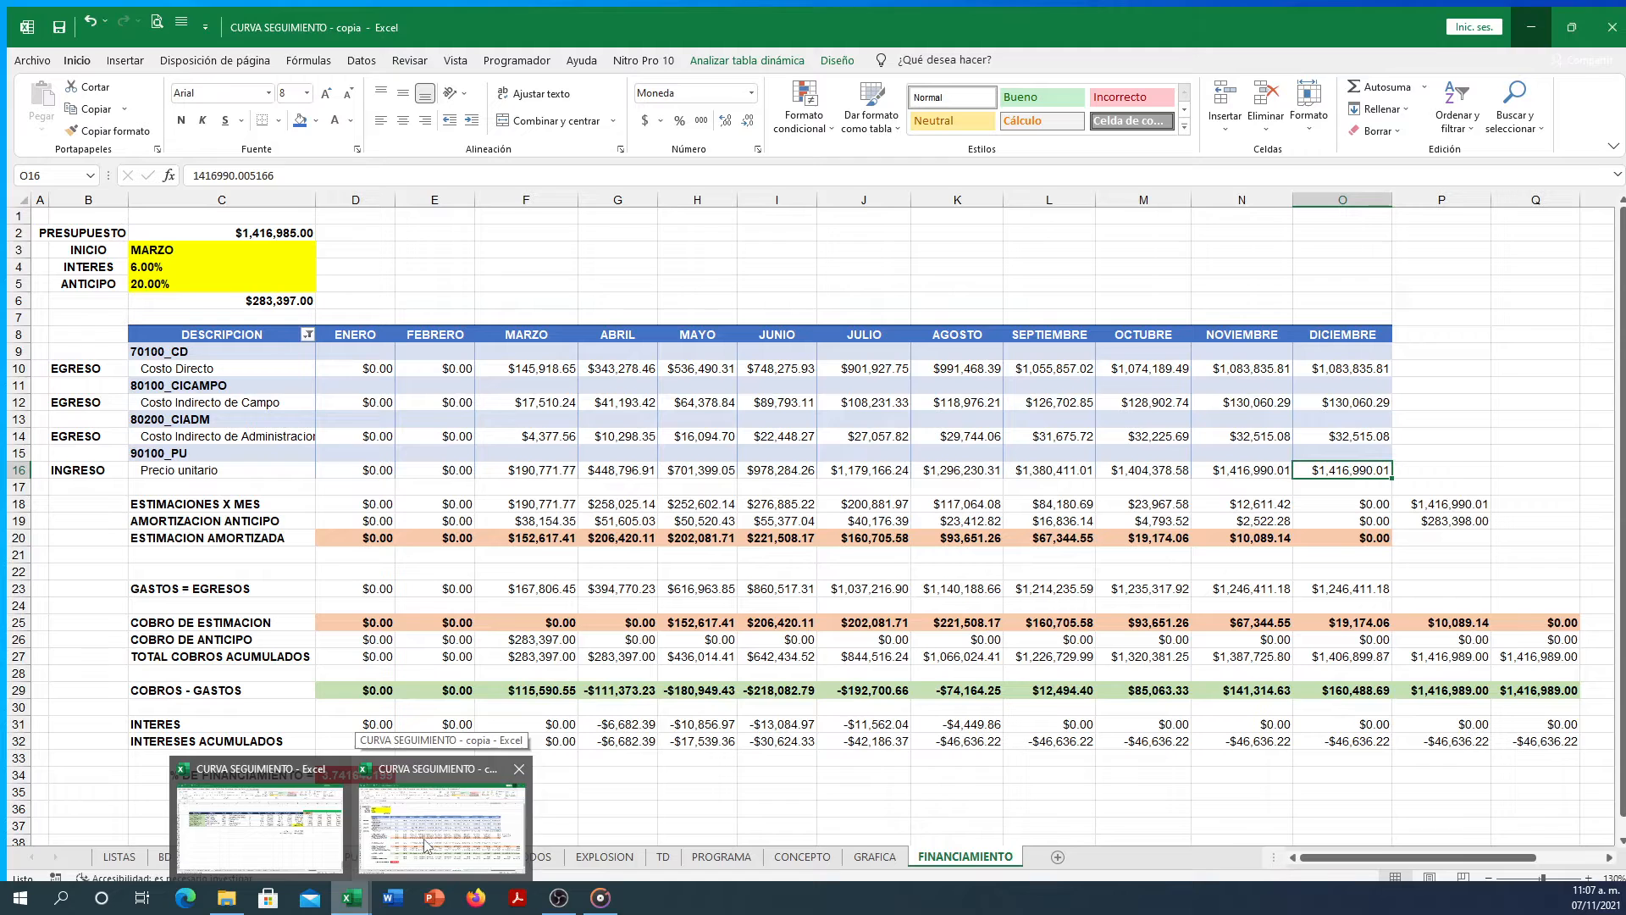
click(495, 787)
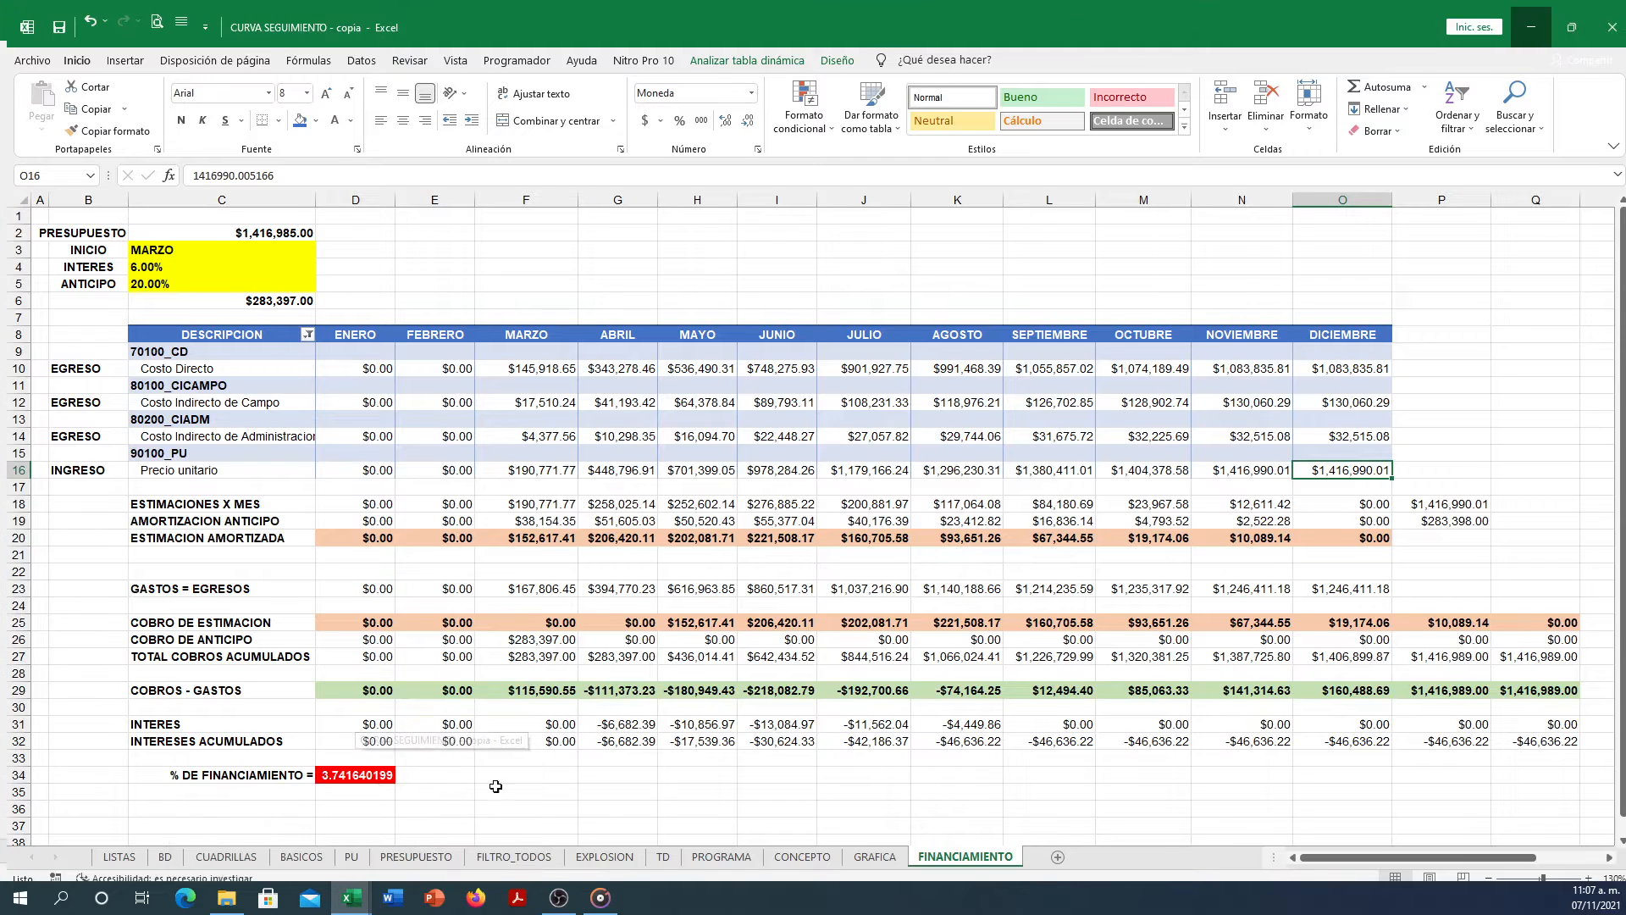
click(207, 464)
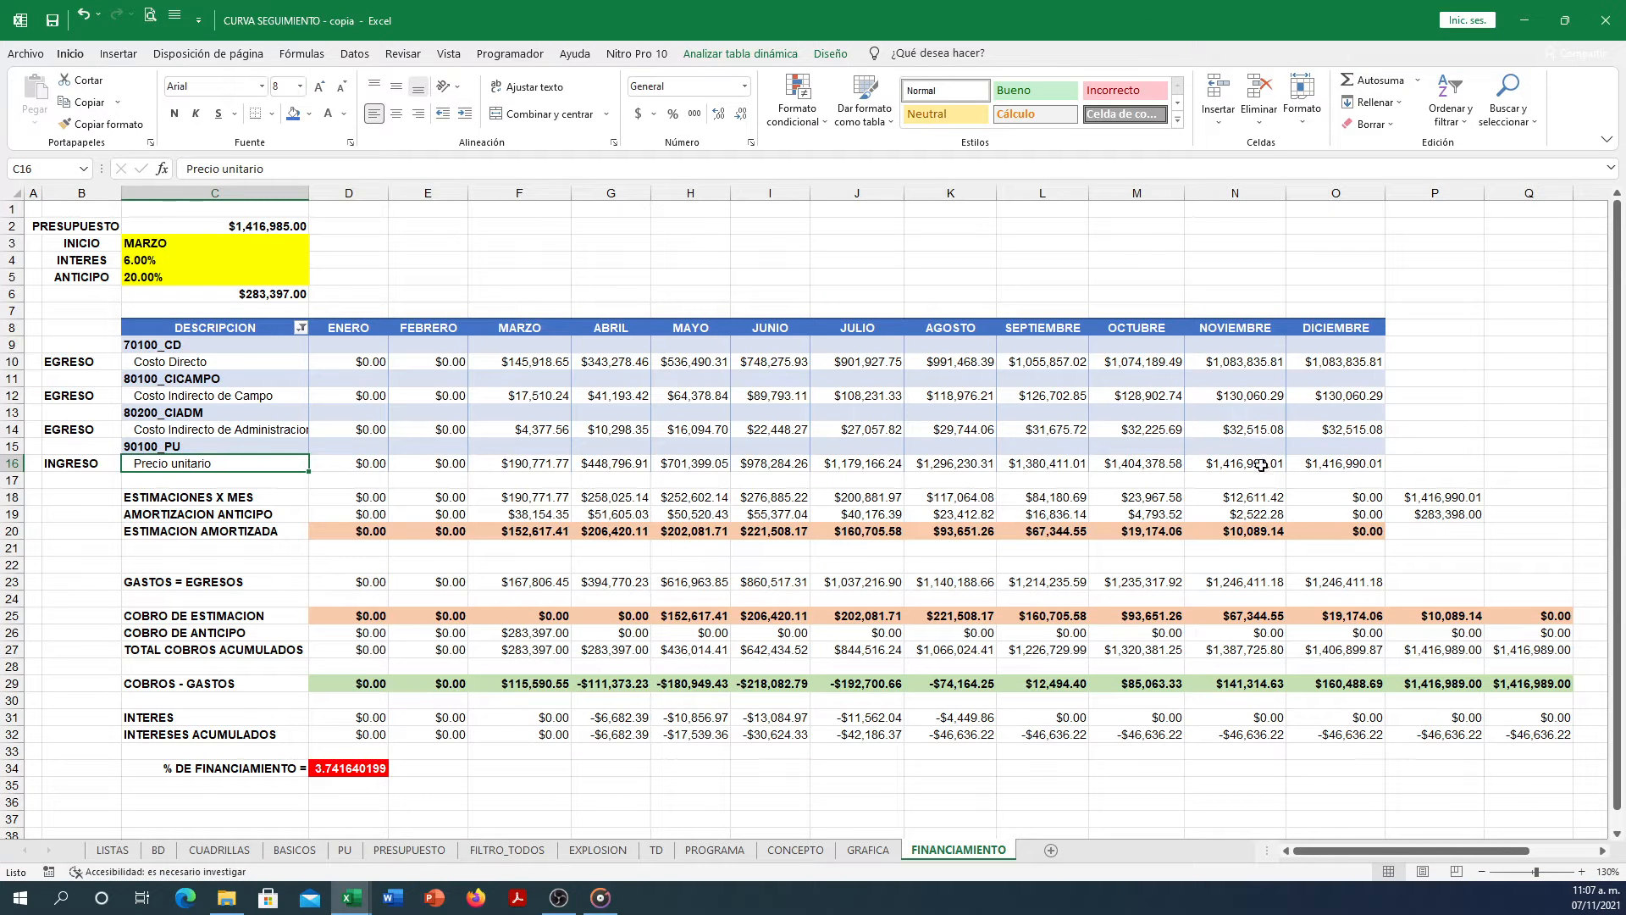
click(1373, 465)
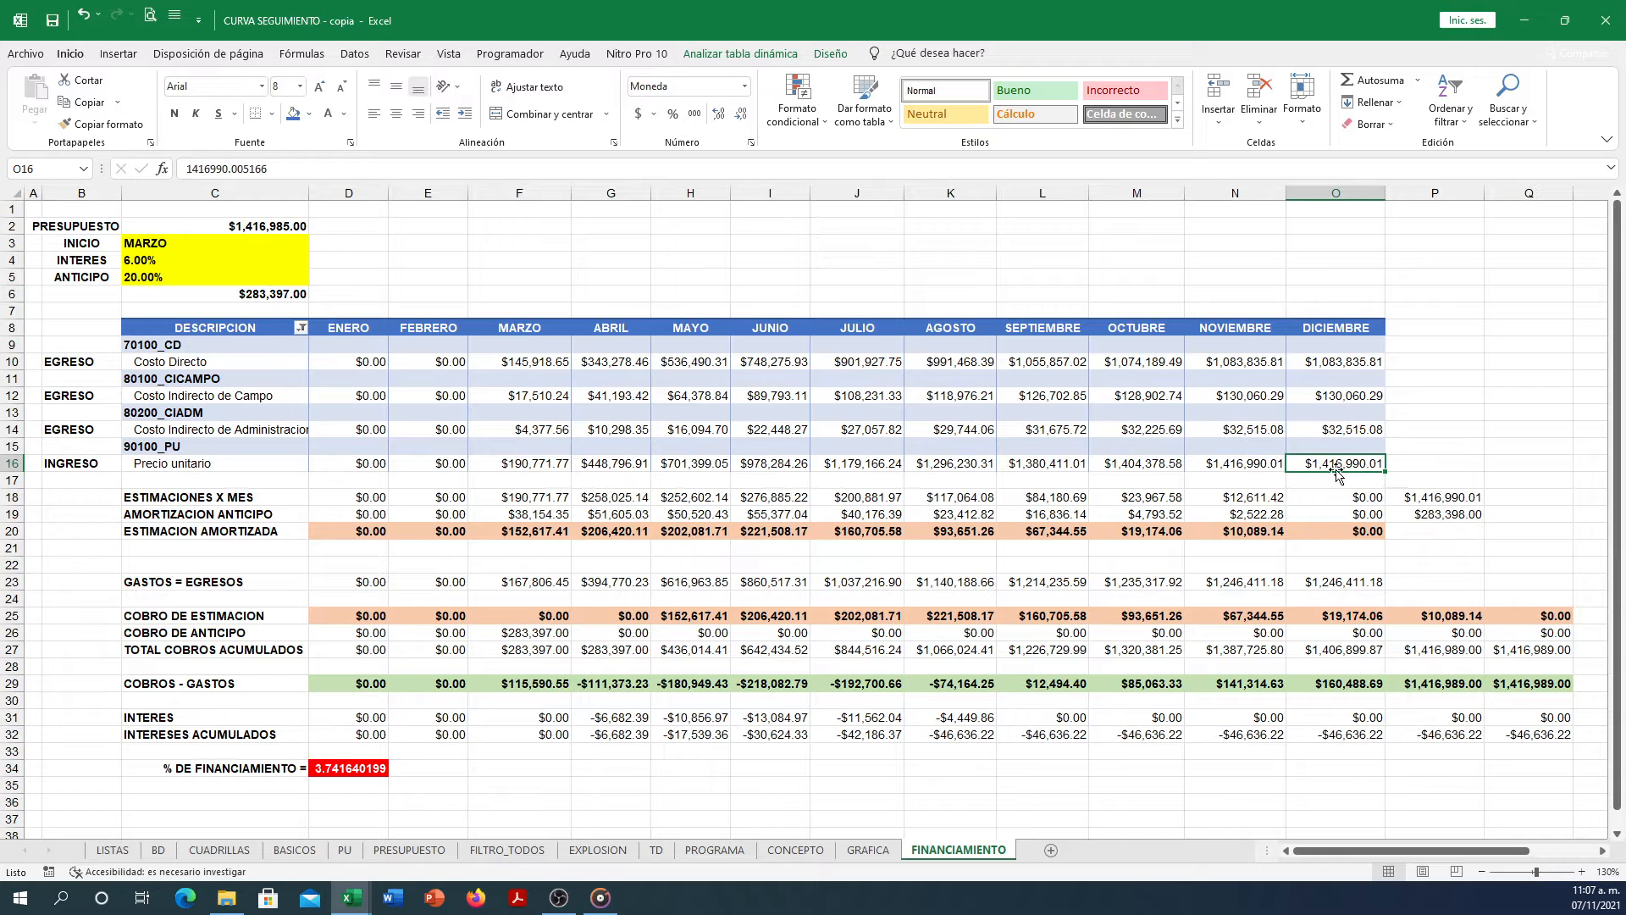
Calculate in P16 the December Precio unitario total minus the PRESUPUESTO amount in C2, and clear that cell again.
click(1430, 468)
text(=)
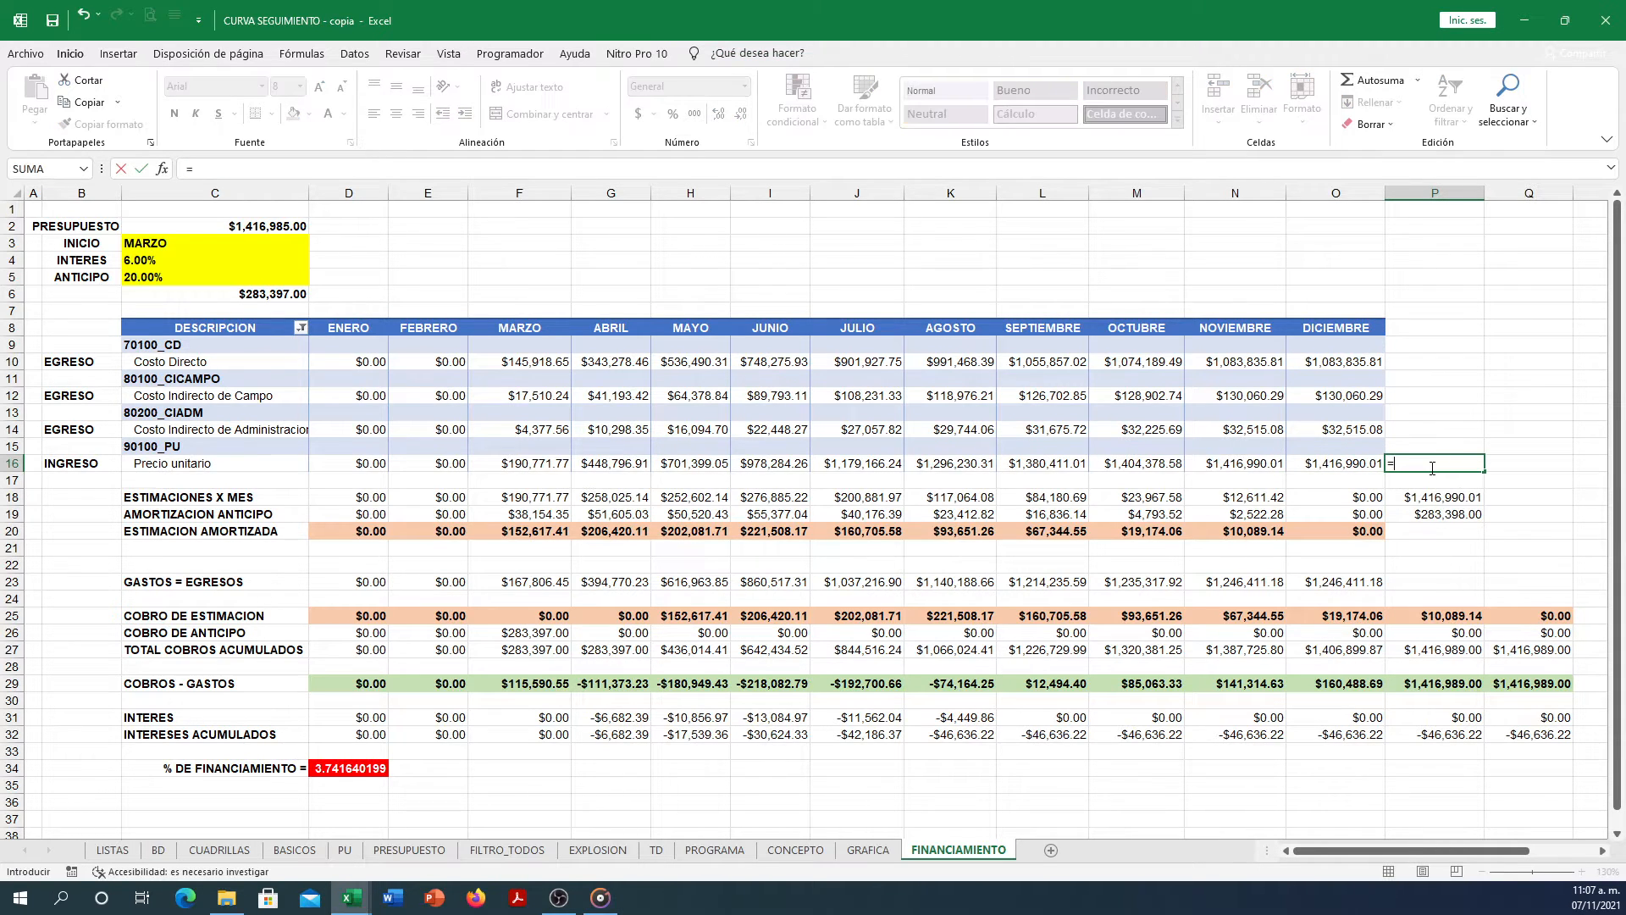
click(1345, 468)
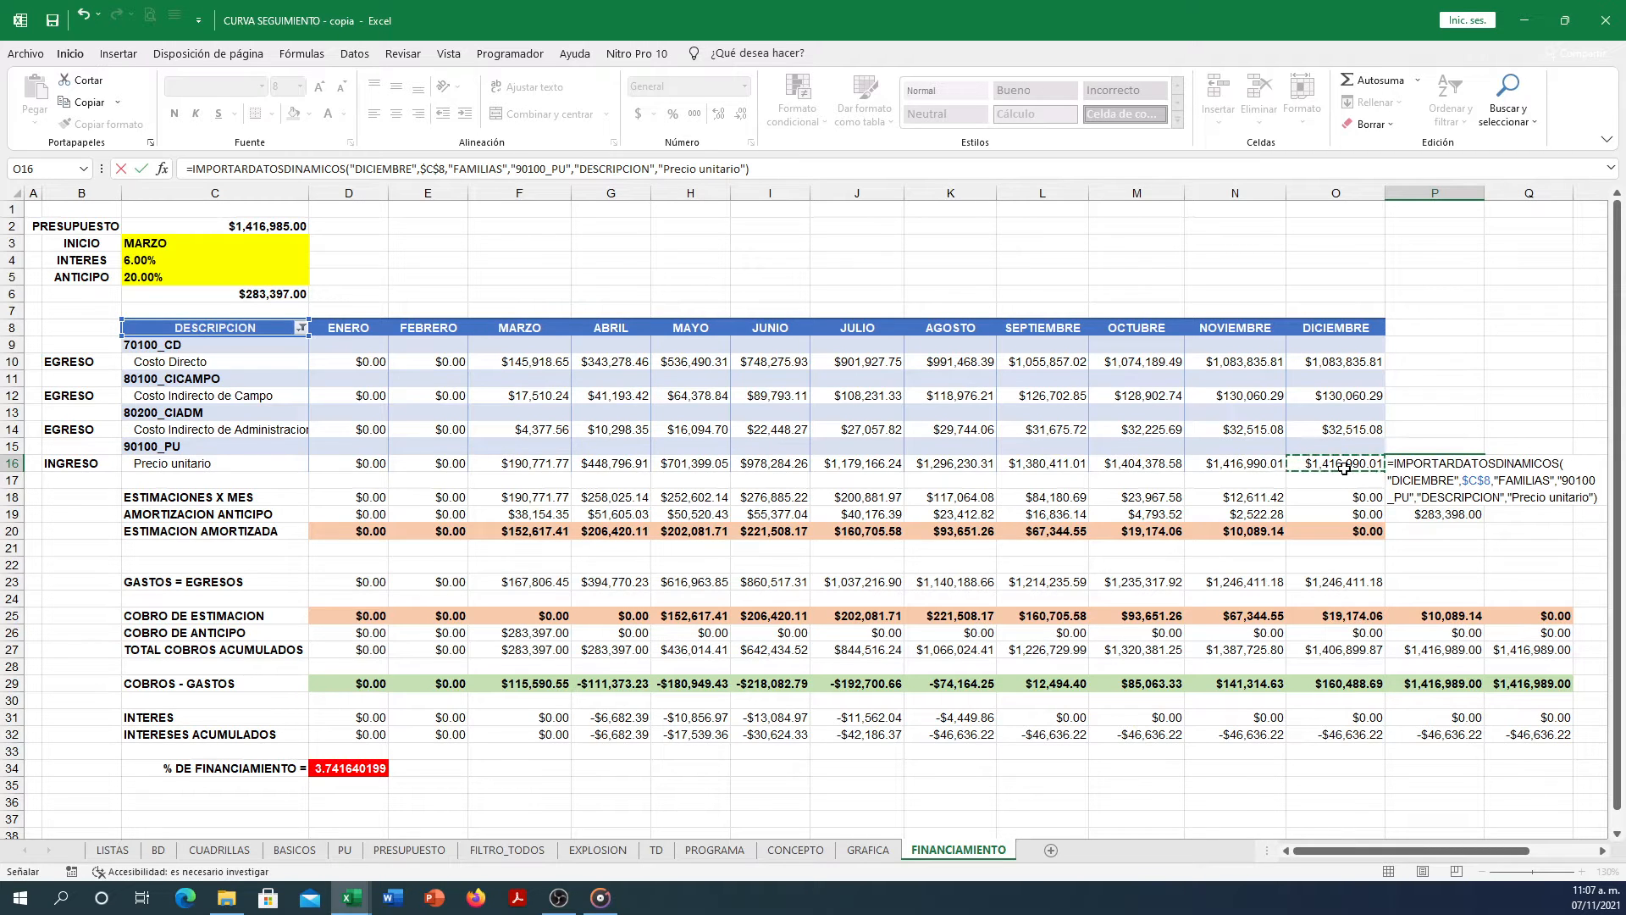
text(-)
click(243, 229)
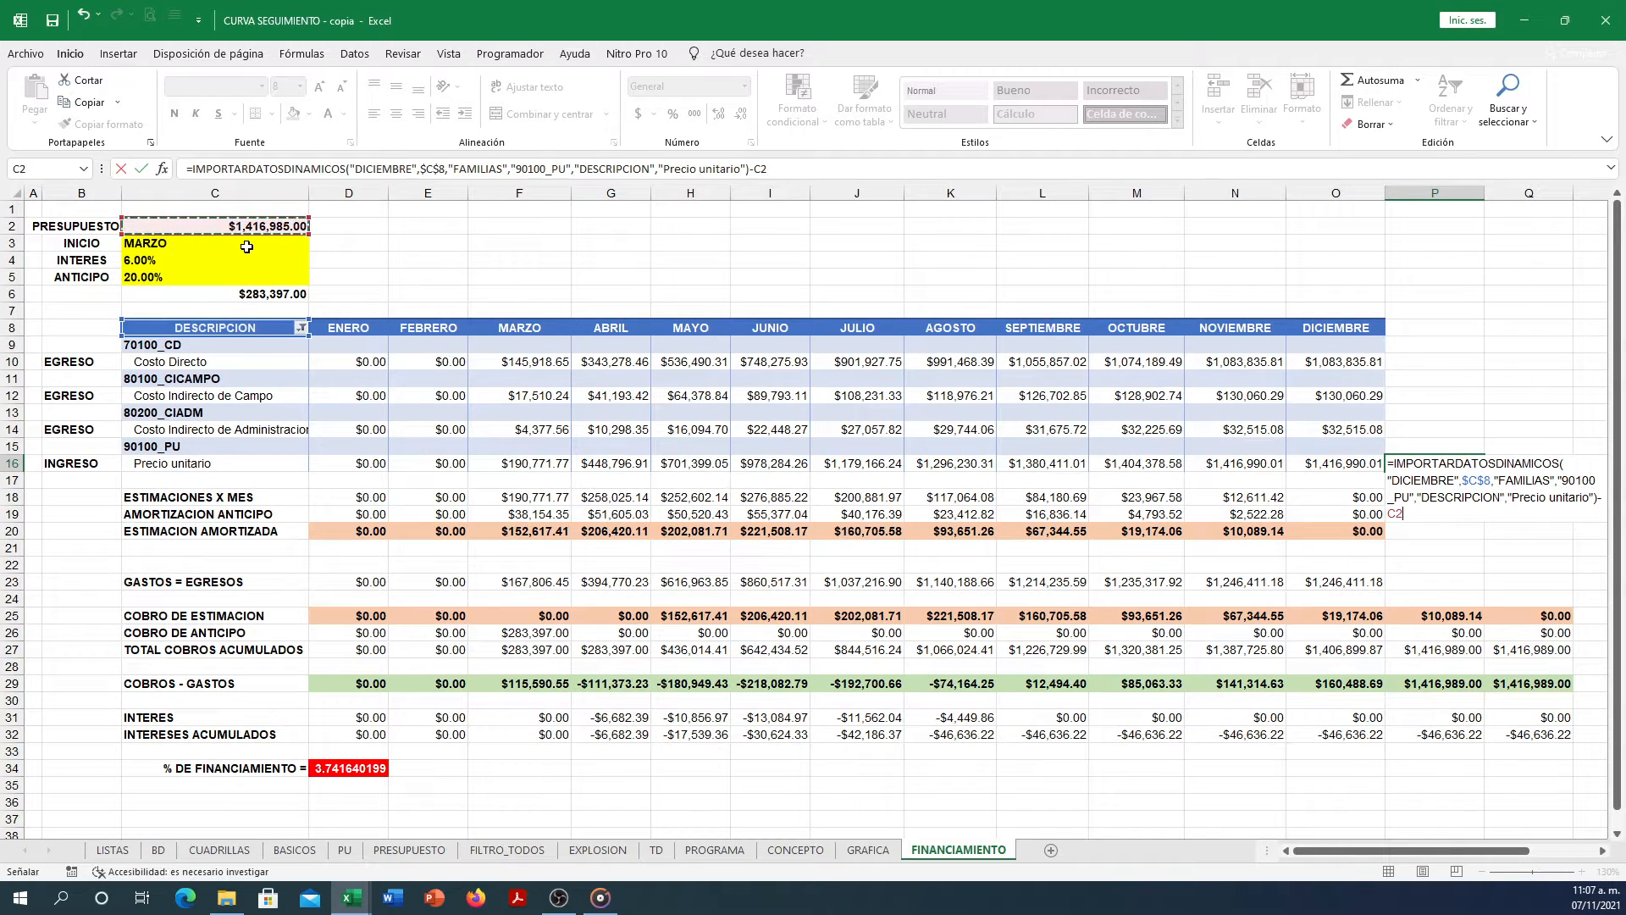
key(Return)
key(Up)
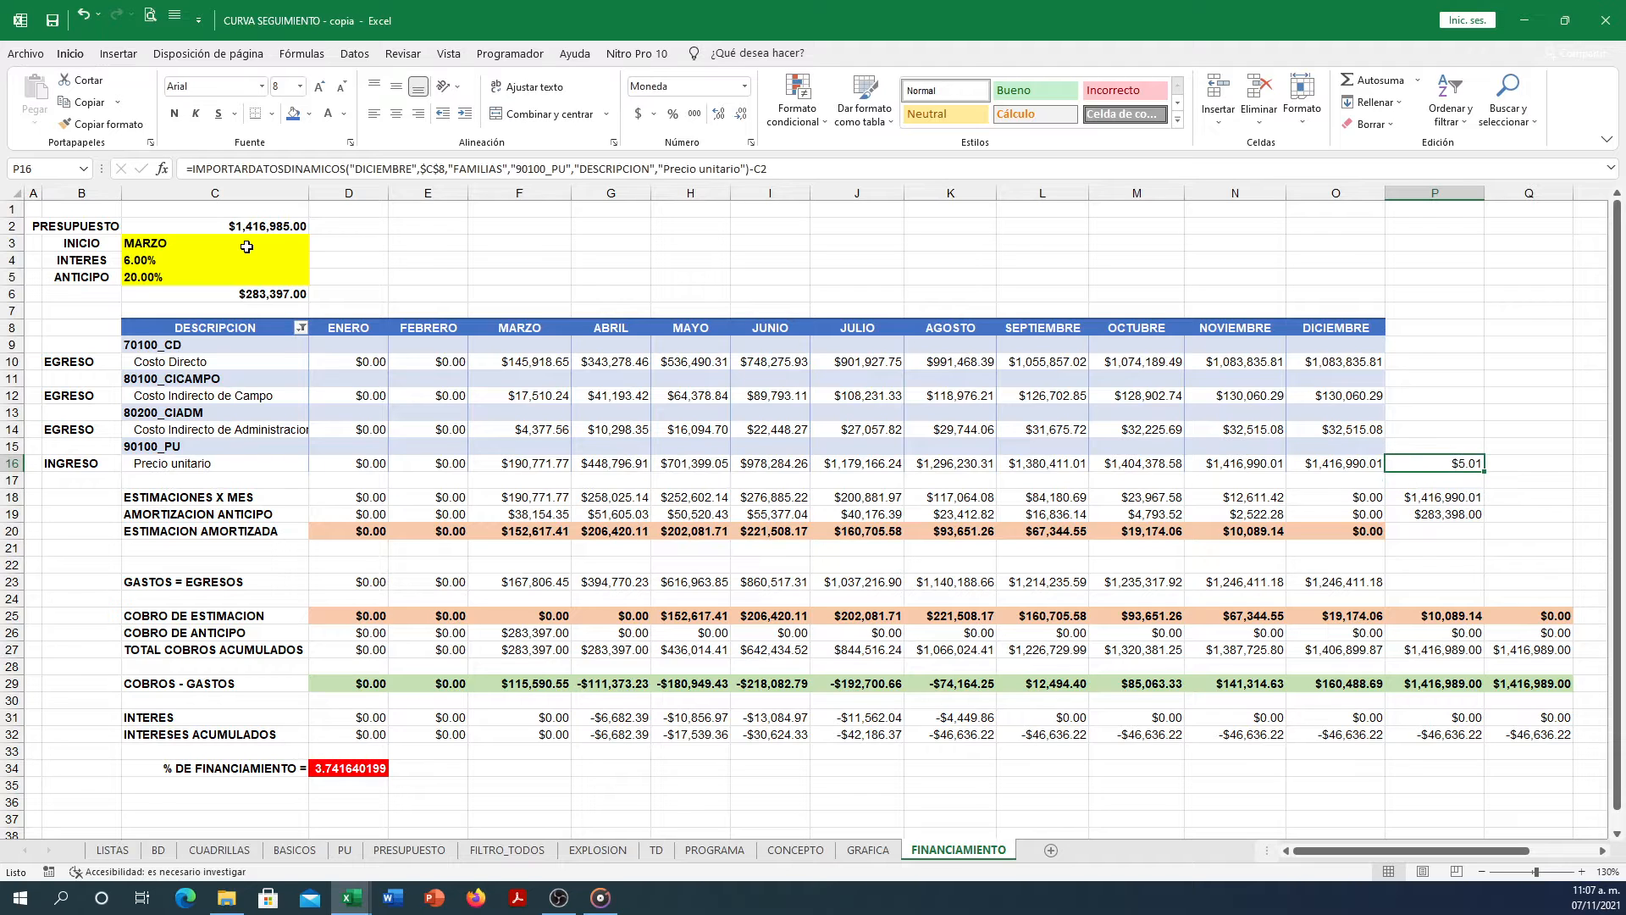
key(Delete)
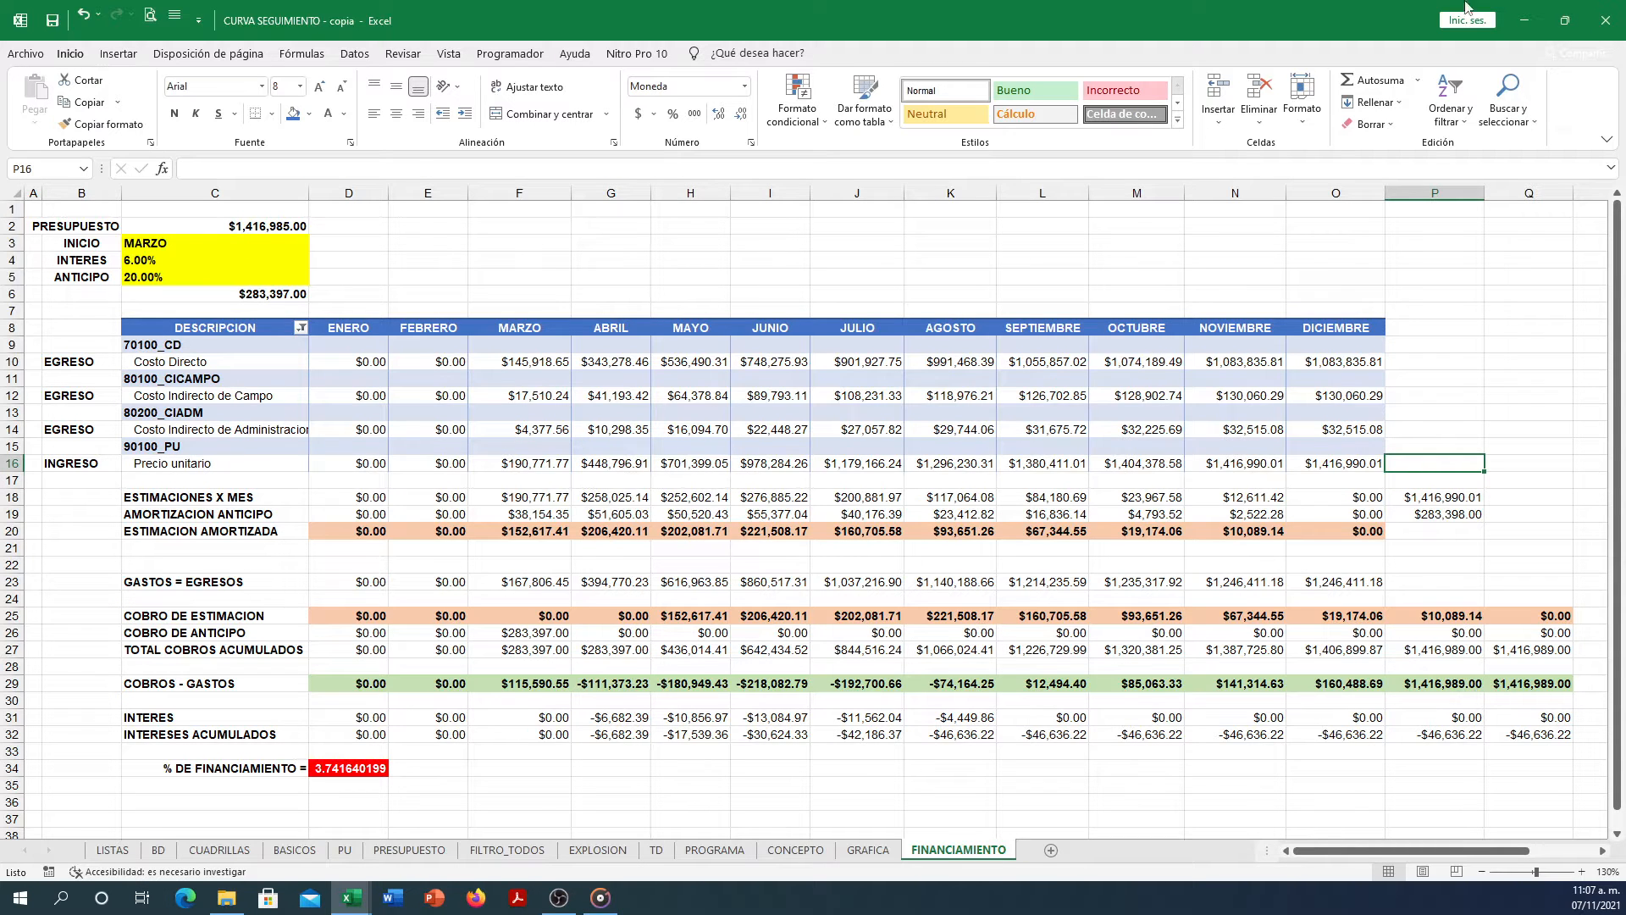
Return to the FINANCIAMIENTO sheet of the CURVA SEGUIMIENTO workbook and inspect the January ESTIMACIONES ACUMULADAS formula in D16.
click(1530, 28)
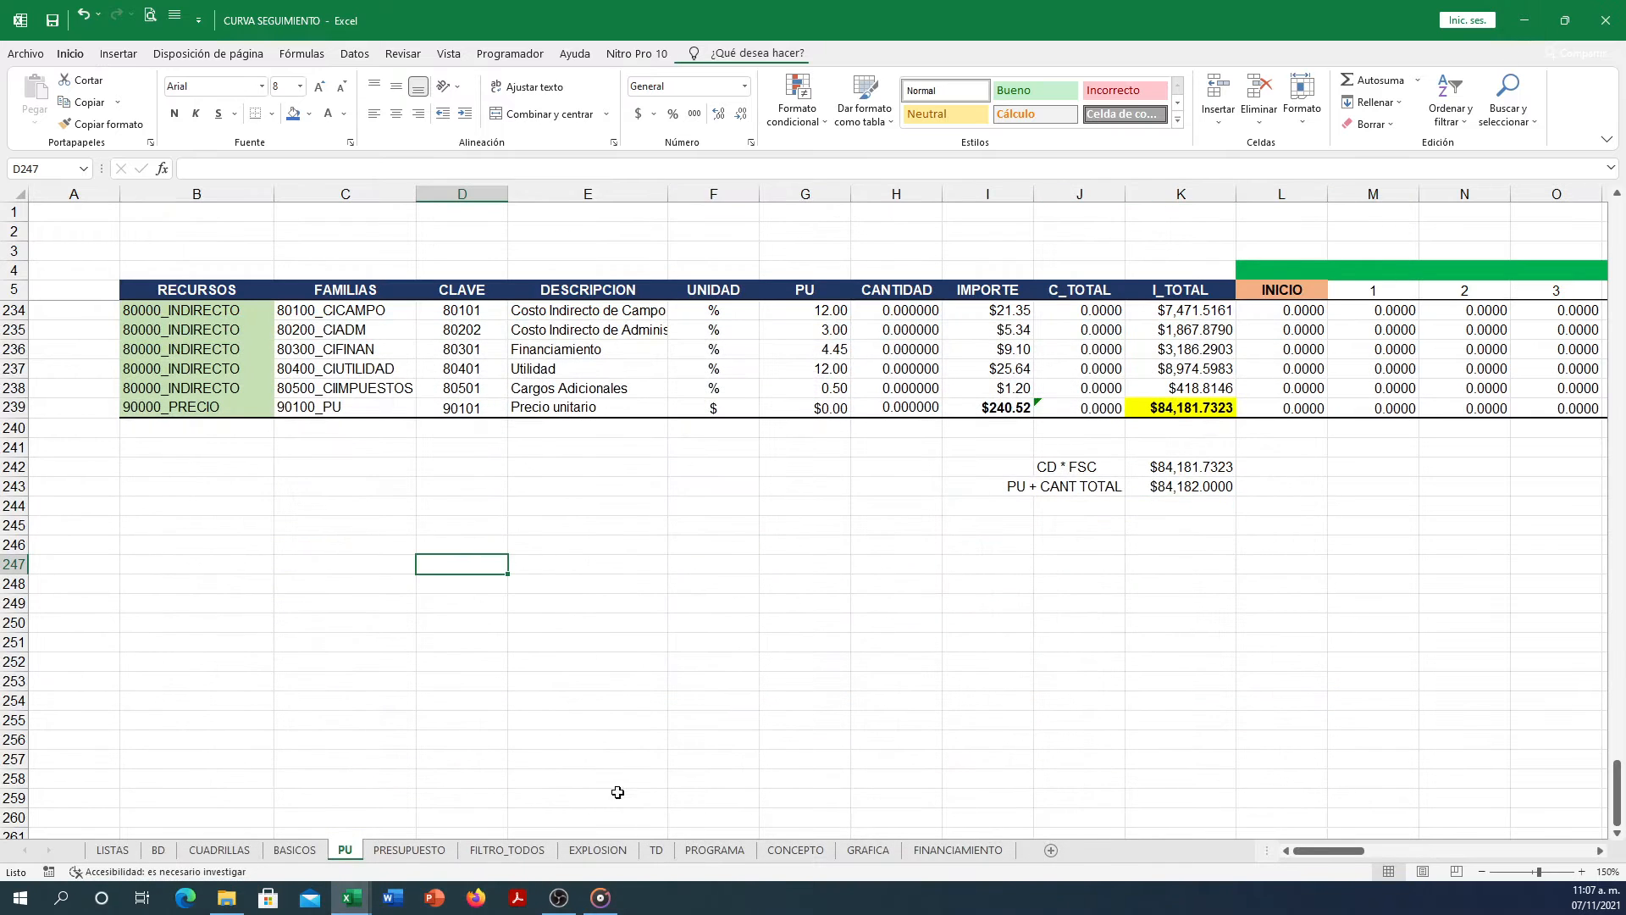
click(933, 850)
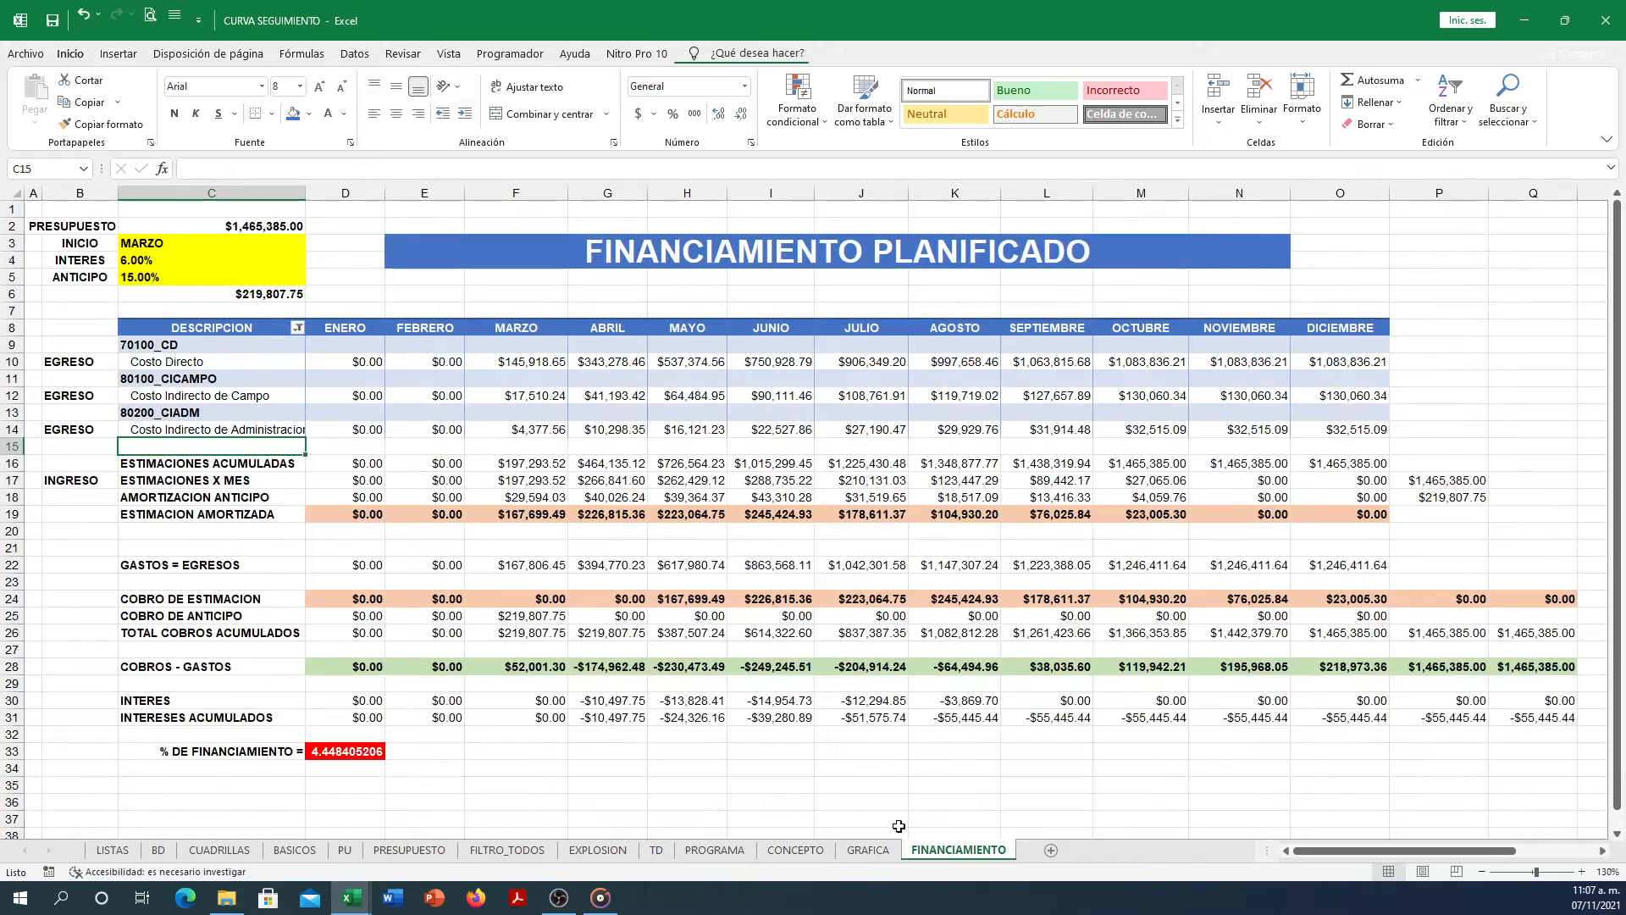
click(278, 461)
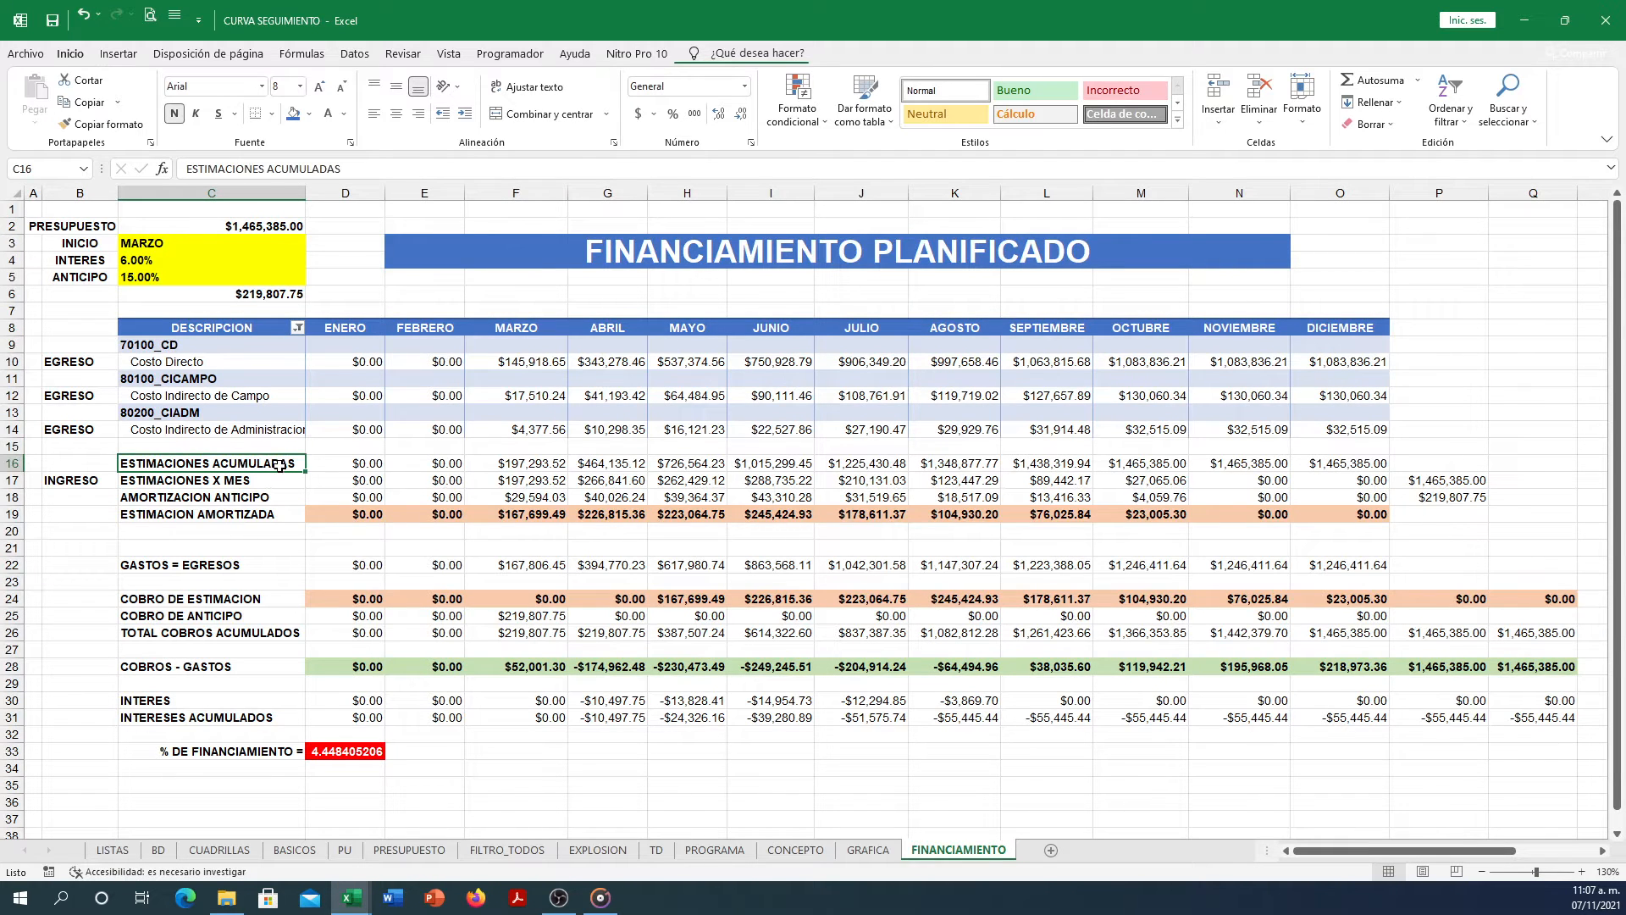
click(336, 467)
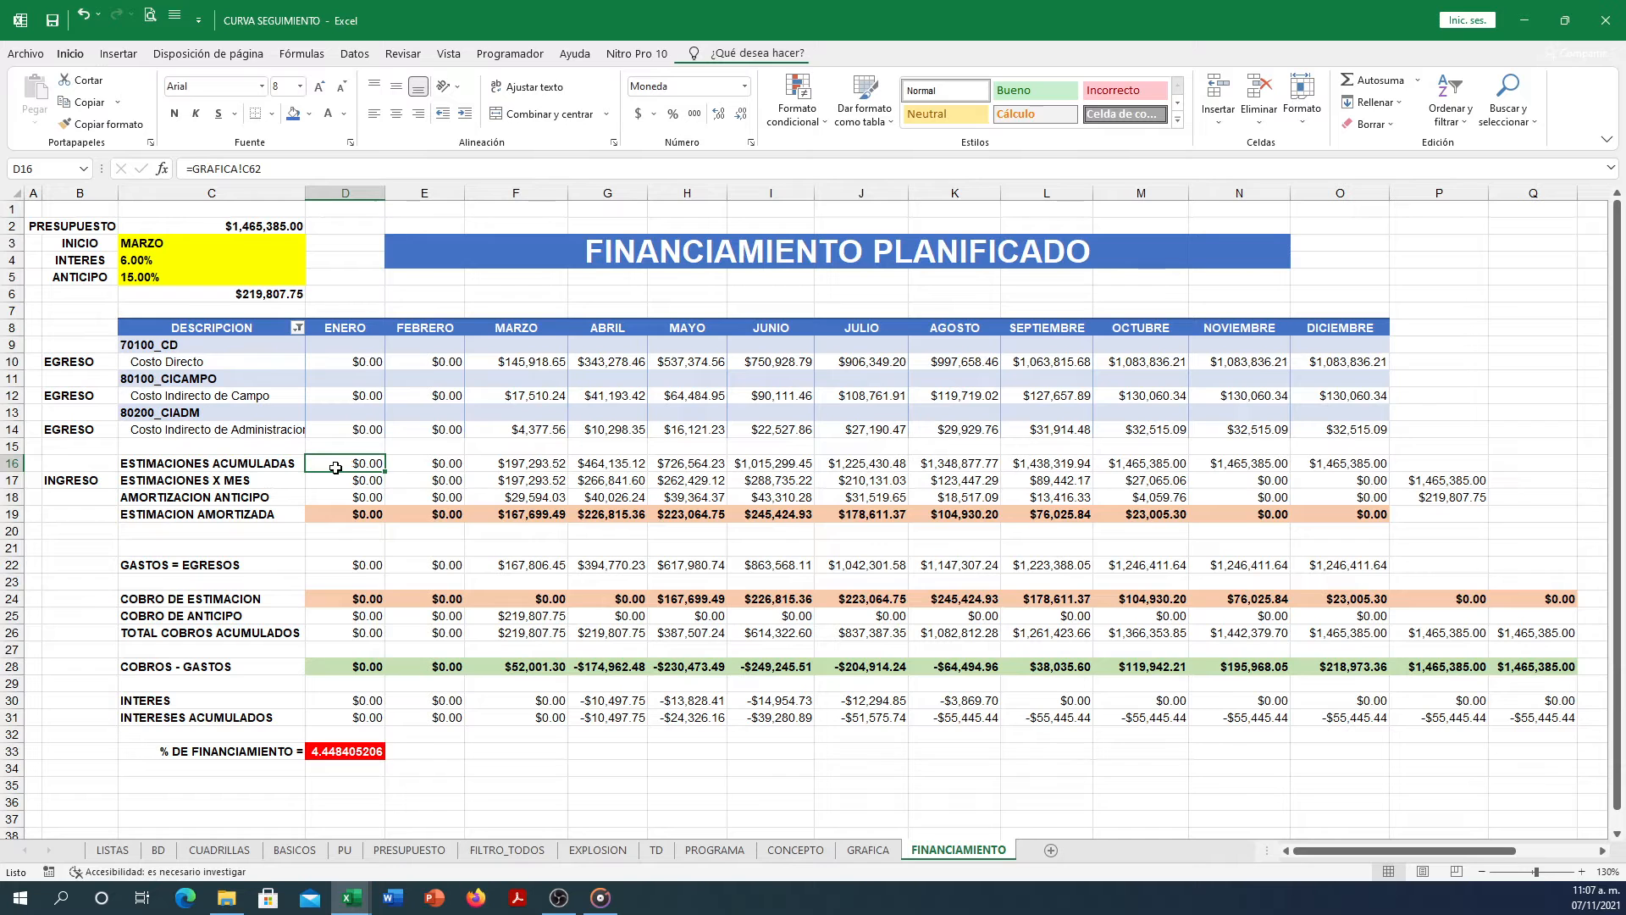
double_click(335, 467)
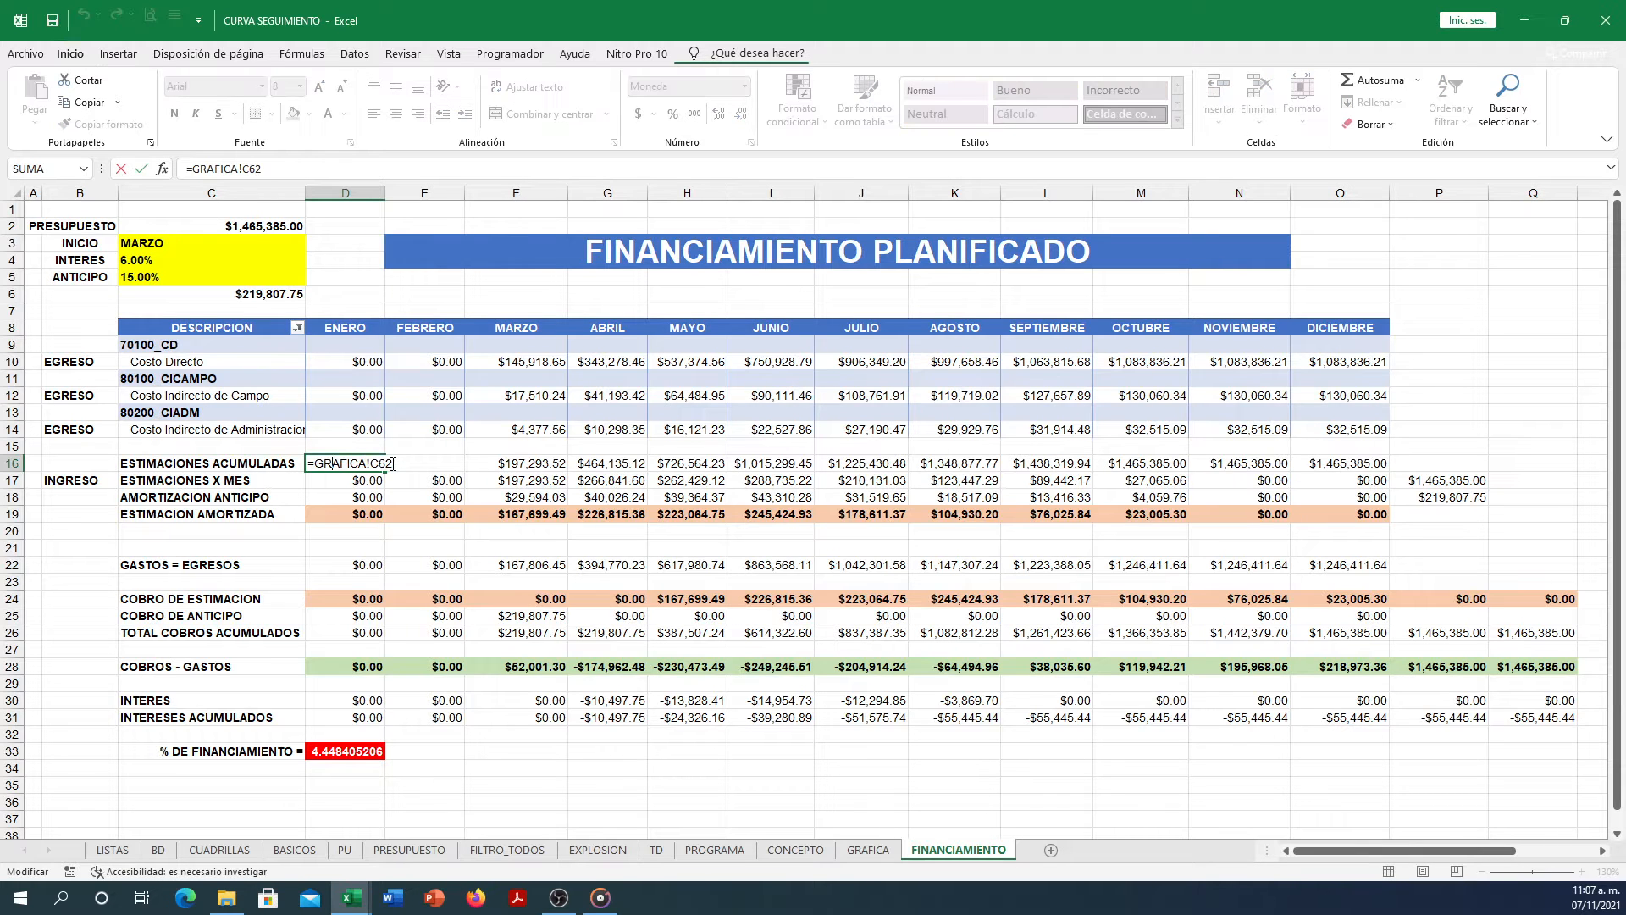
key(Escape)
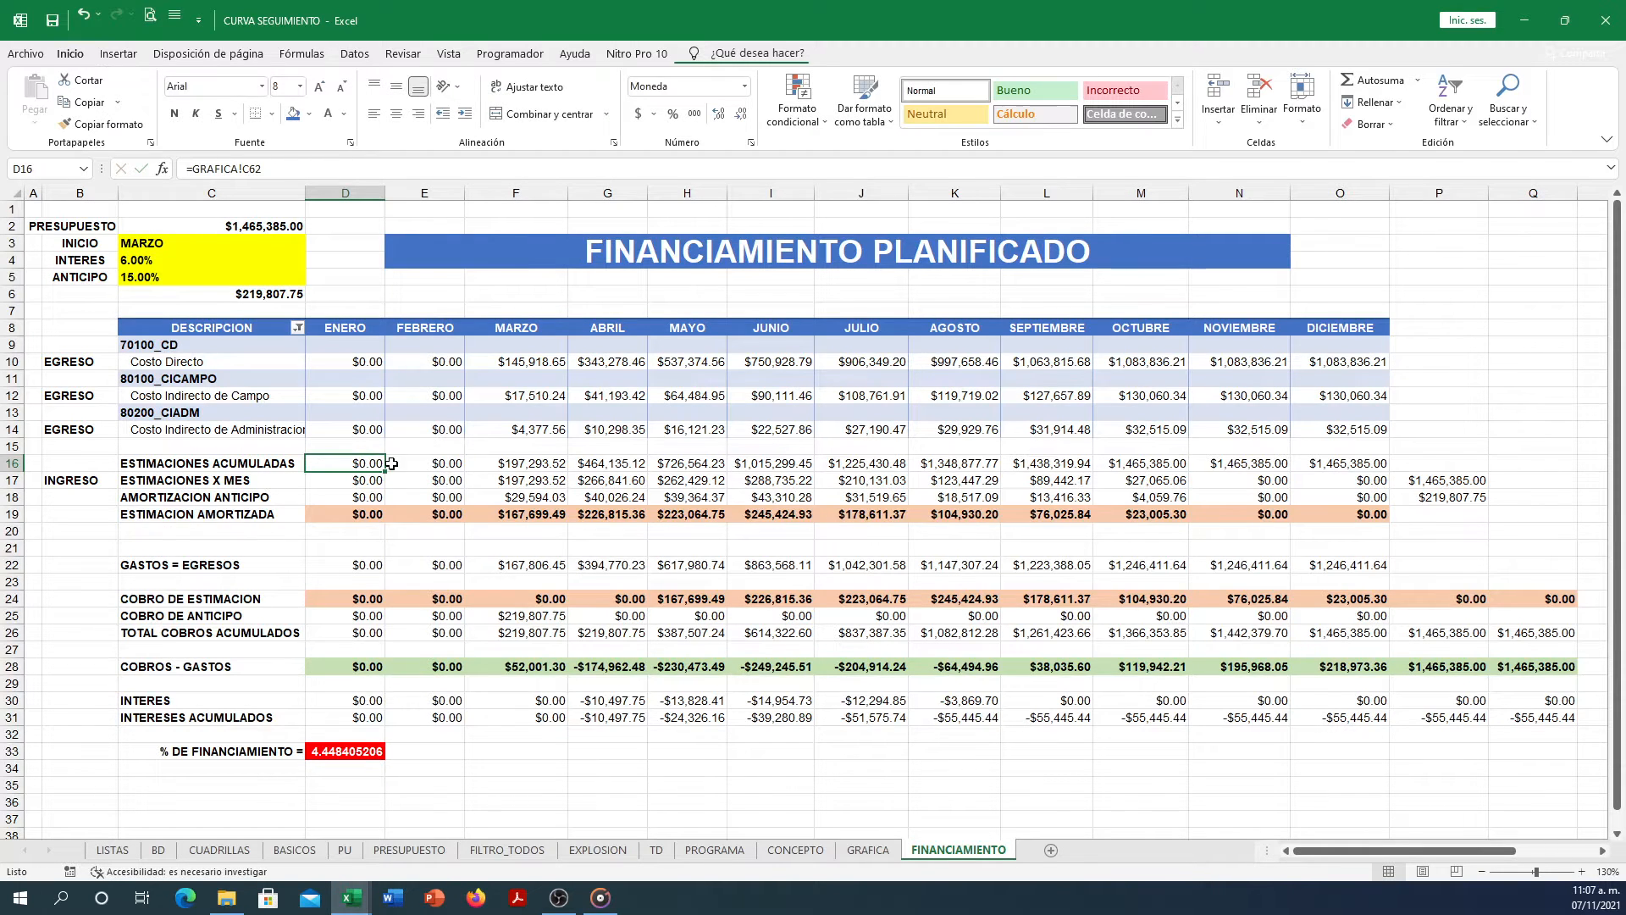
Examine the monthly PLANIFICADO amounts in C62:N62 on the GRAFICA sheet and compare them with the reference in D16 of FINANCIAMIENTO.
click(867, 849)
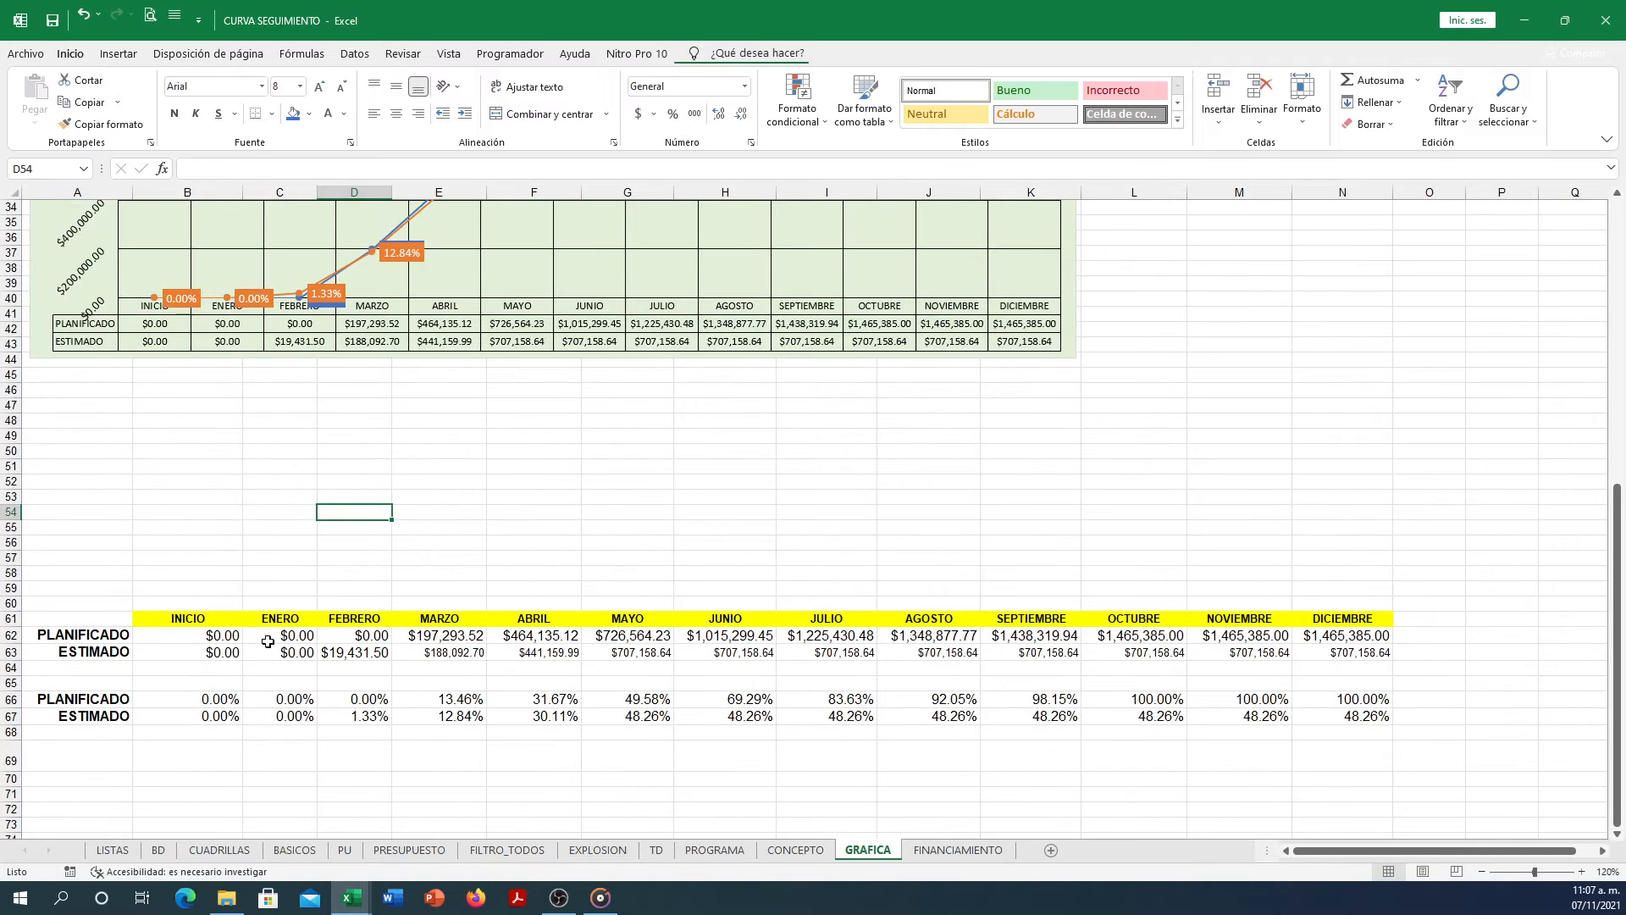
drag(272, 638, 1347, 636)
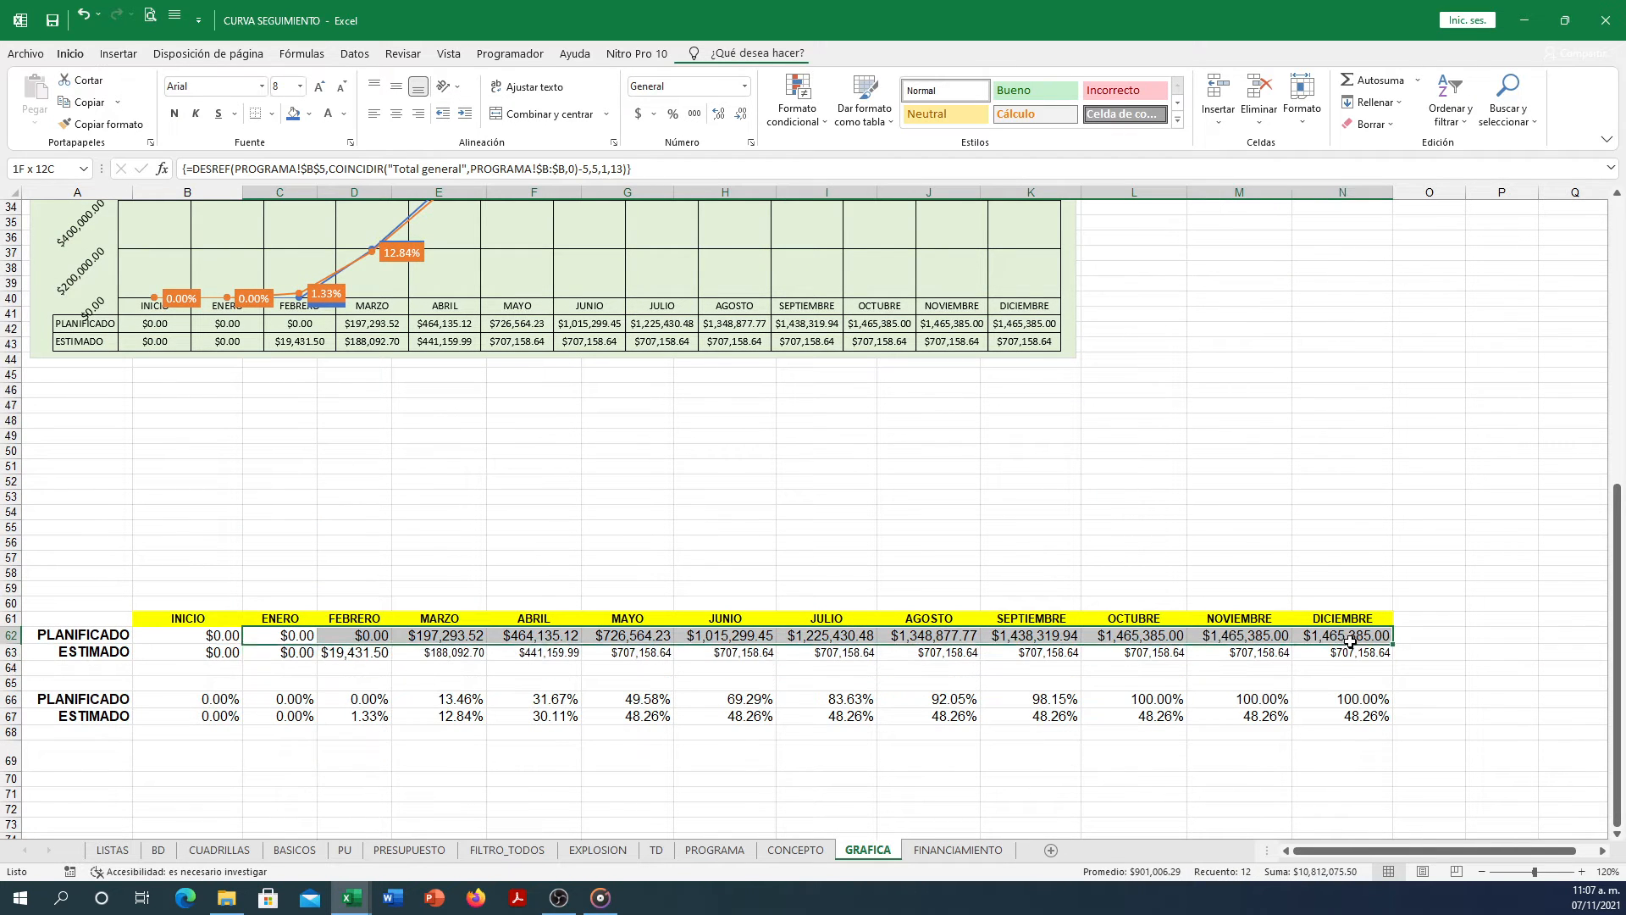
click(302, 637)
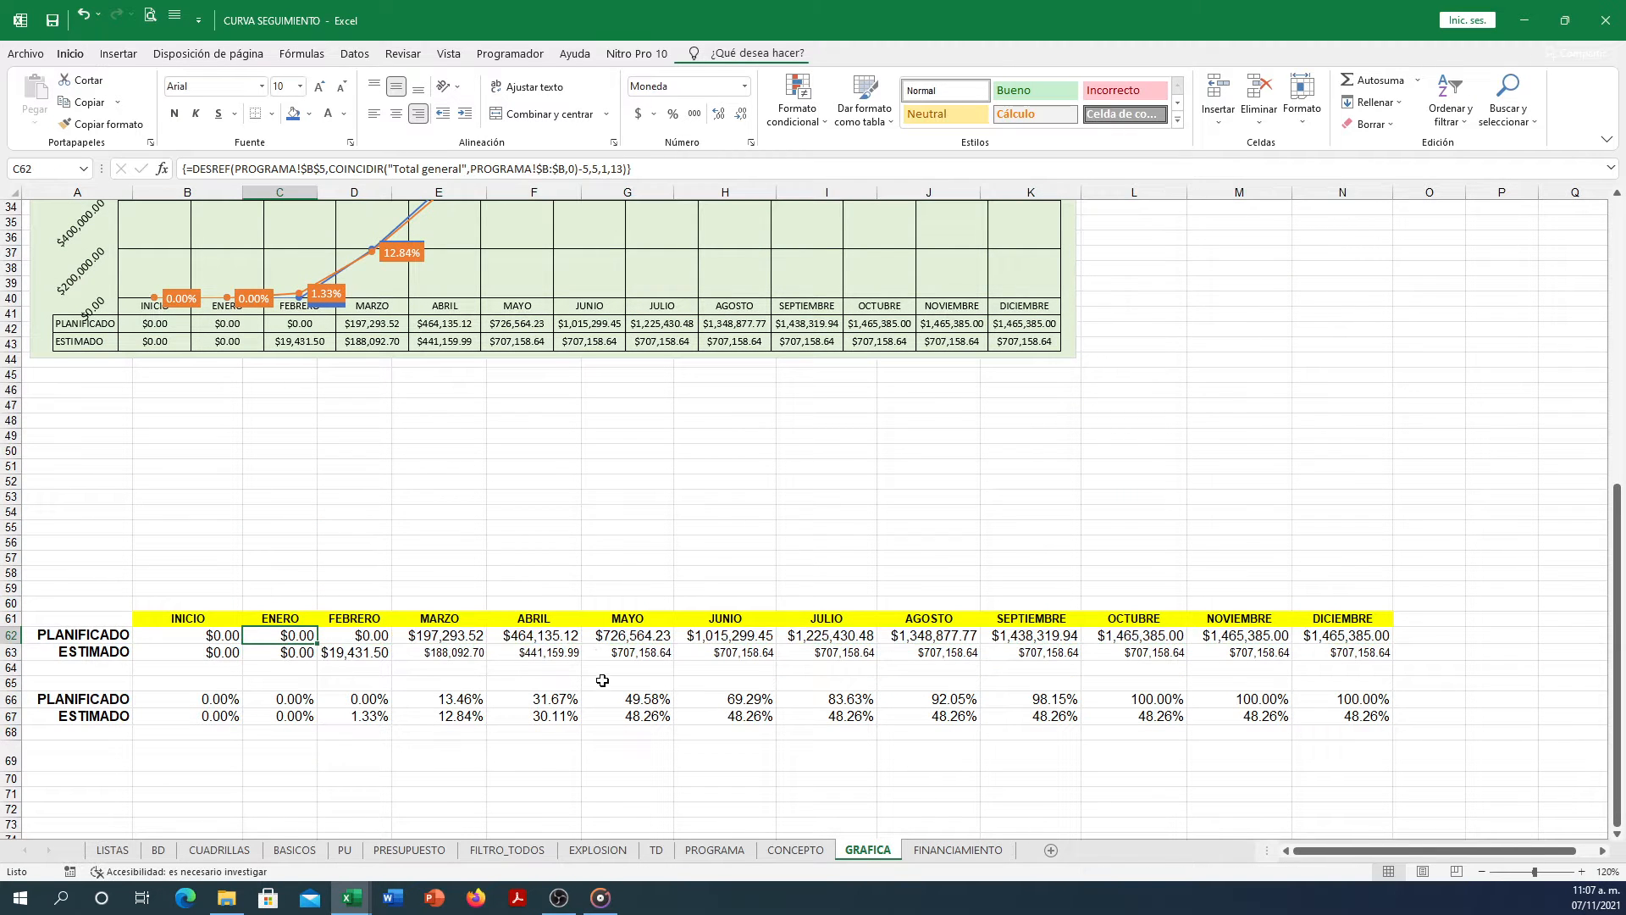
click(969, 854)
click(331, 549)
click(353, 467)
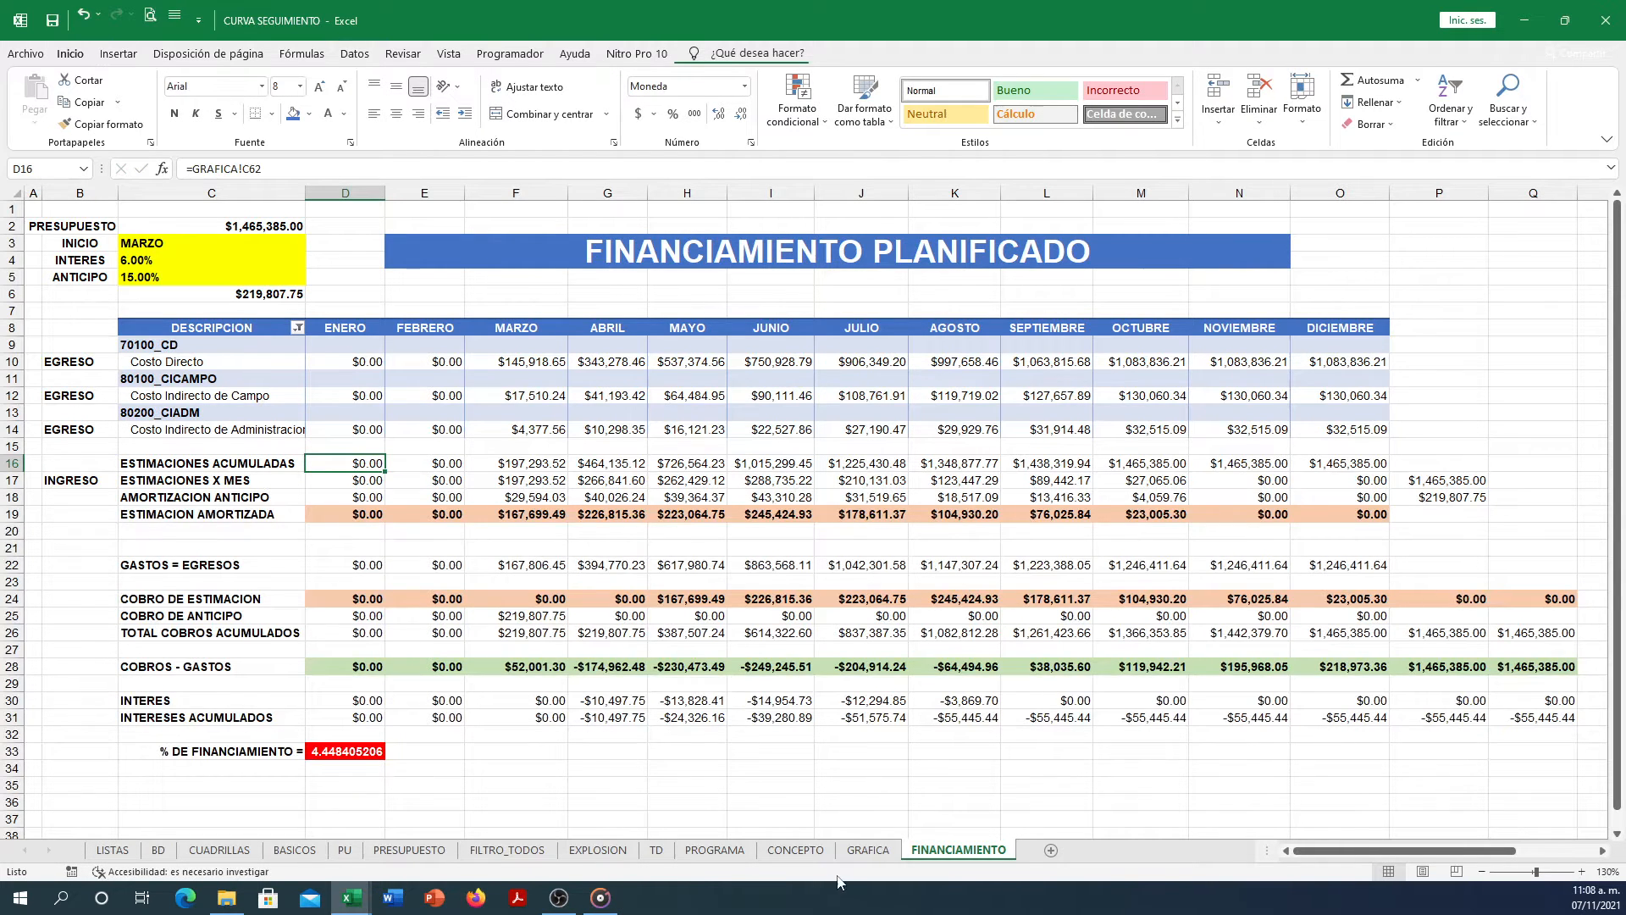
Recheck the PLANIFICADO range on GRAFICA, and fill the D16 reference on FINANCIAMIENTO across the months through O16.
click(869, 850)
drag(297, 634, 1389, 635)
click(1277, 551)
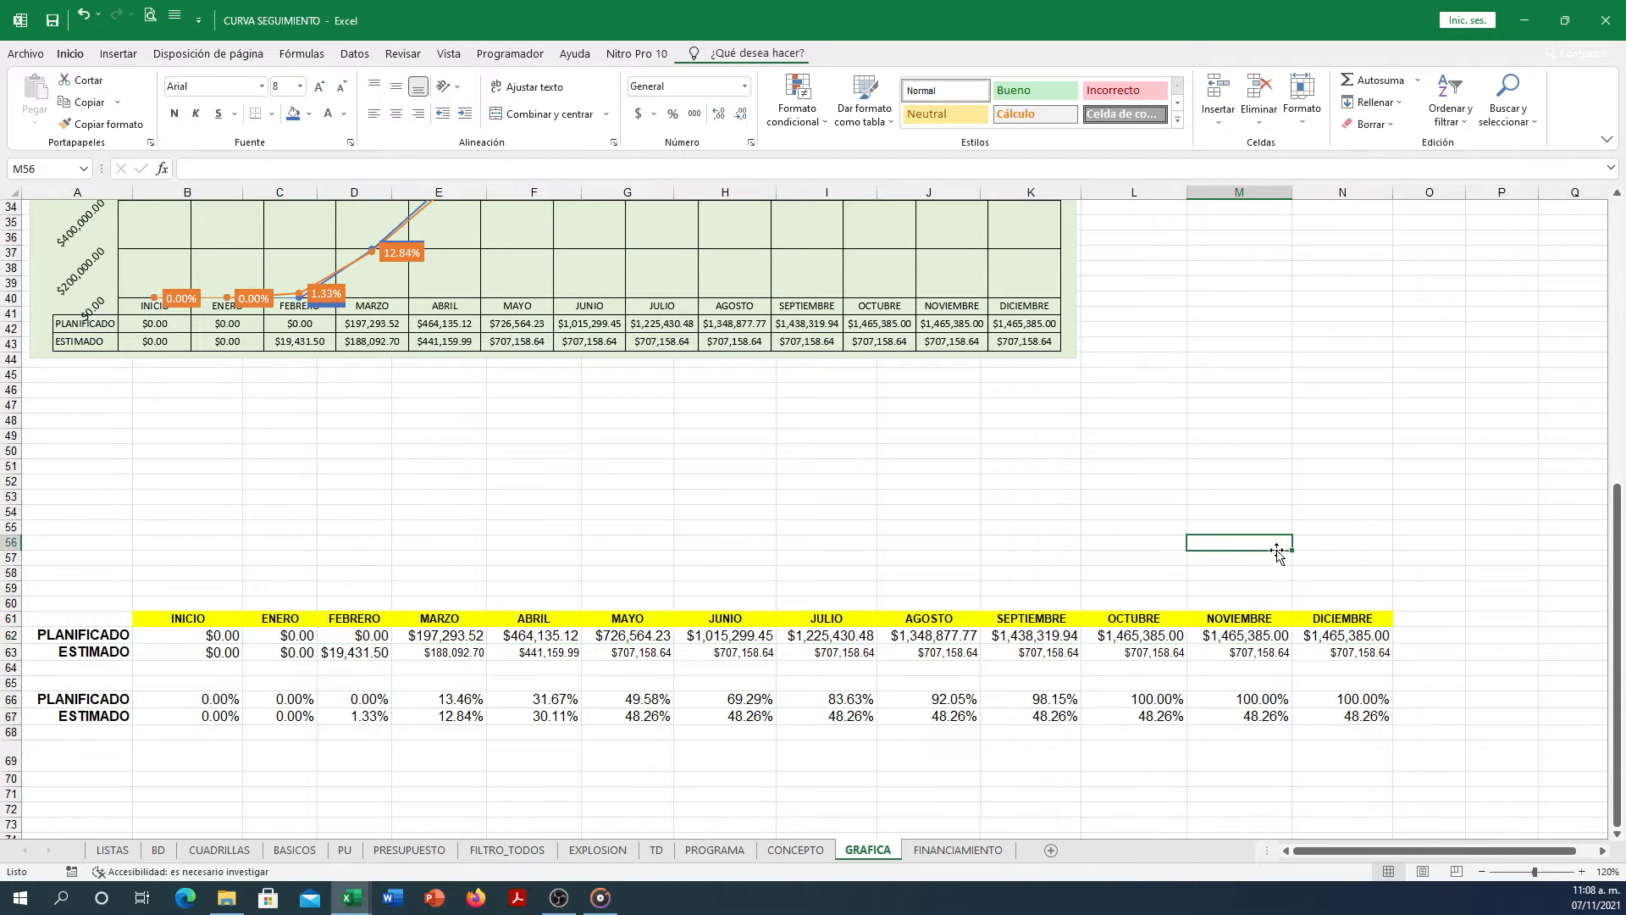
click(953, 850)
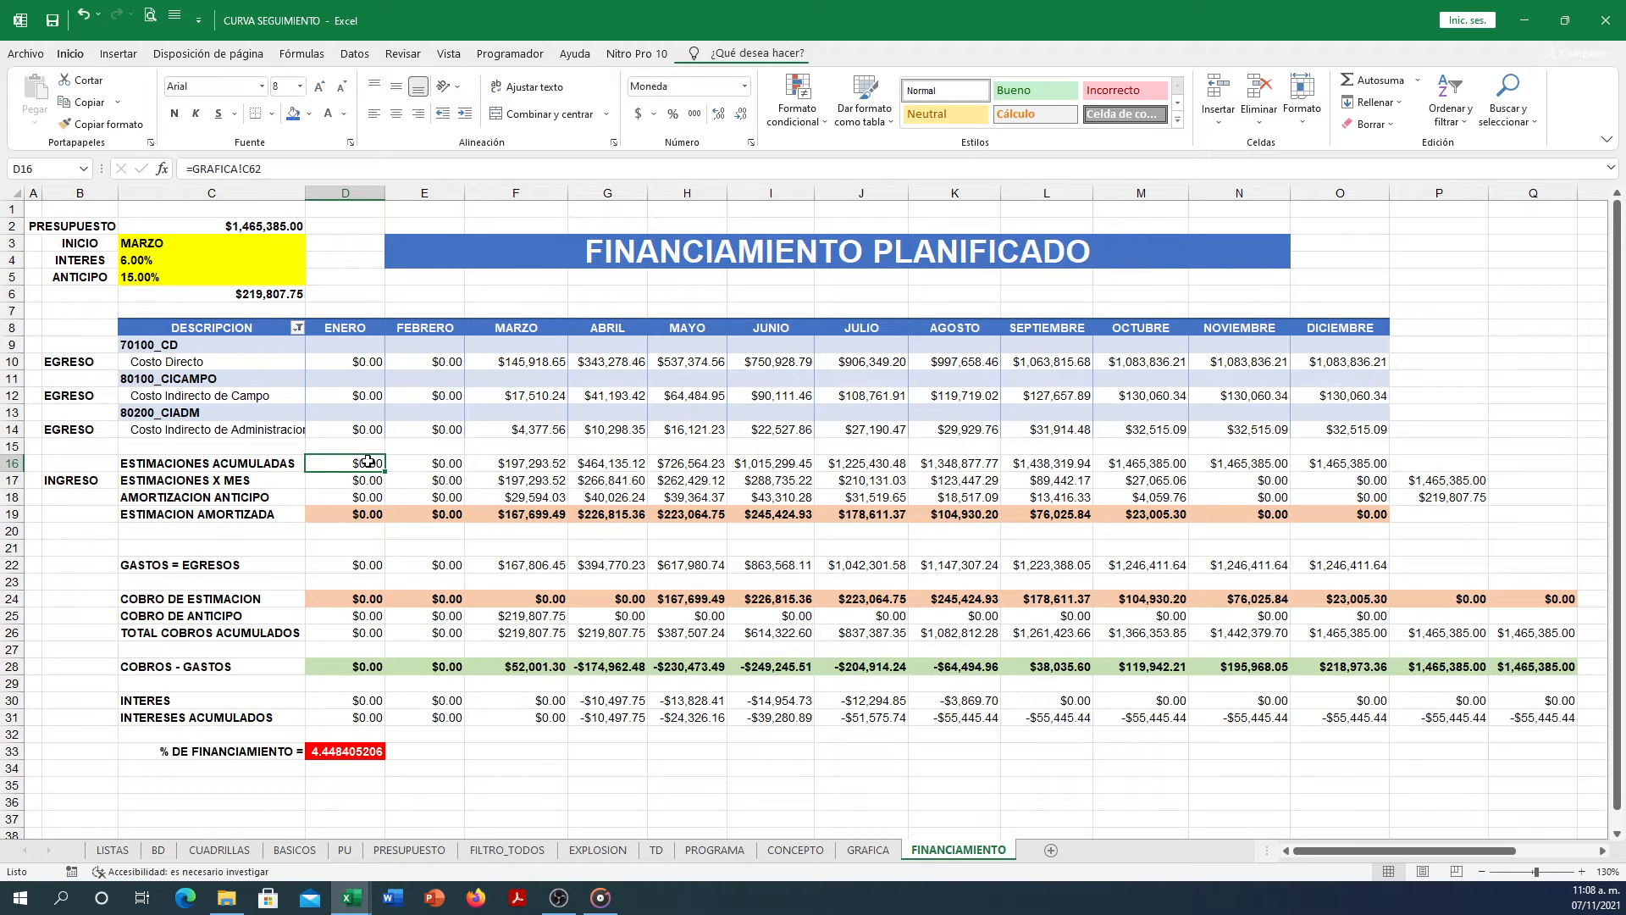
drag(386, 471, 1377, 471)
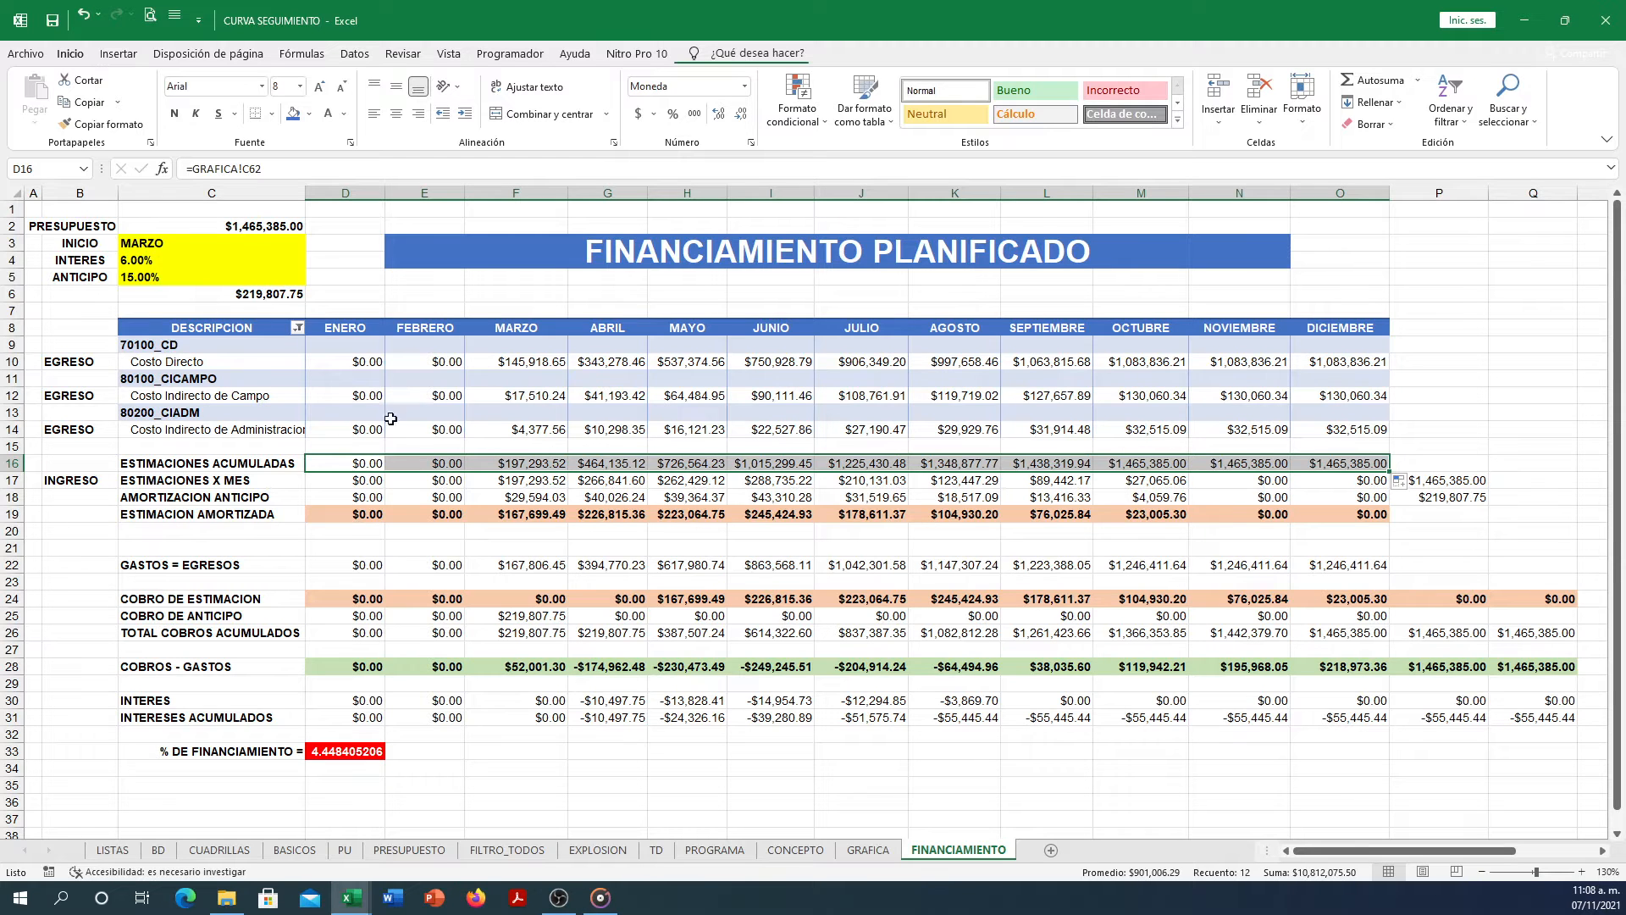
Examine the ESTIMACIONES X MES formulas in D17 and E17 against the accumulated estimates in row 16.
click(344, 481)
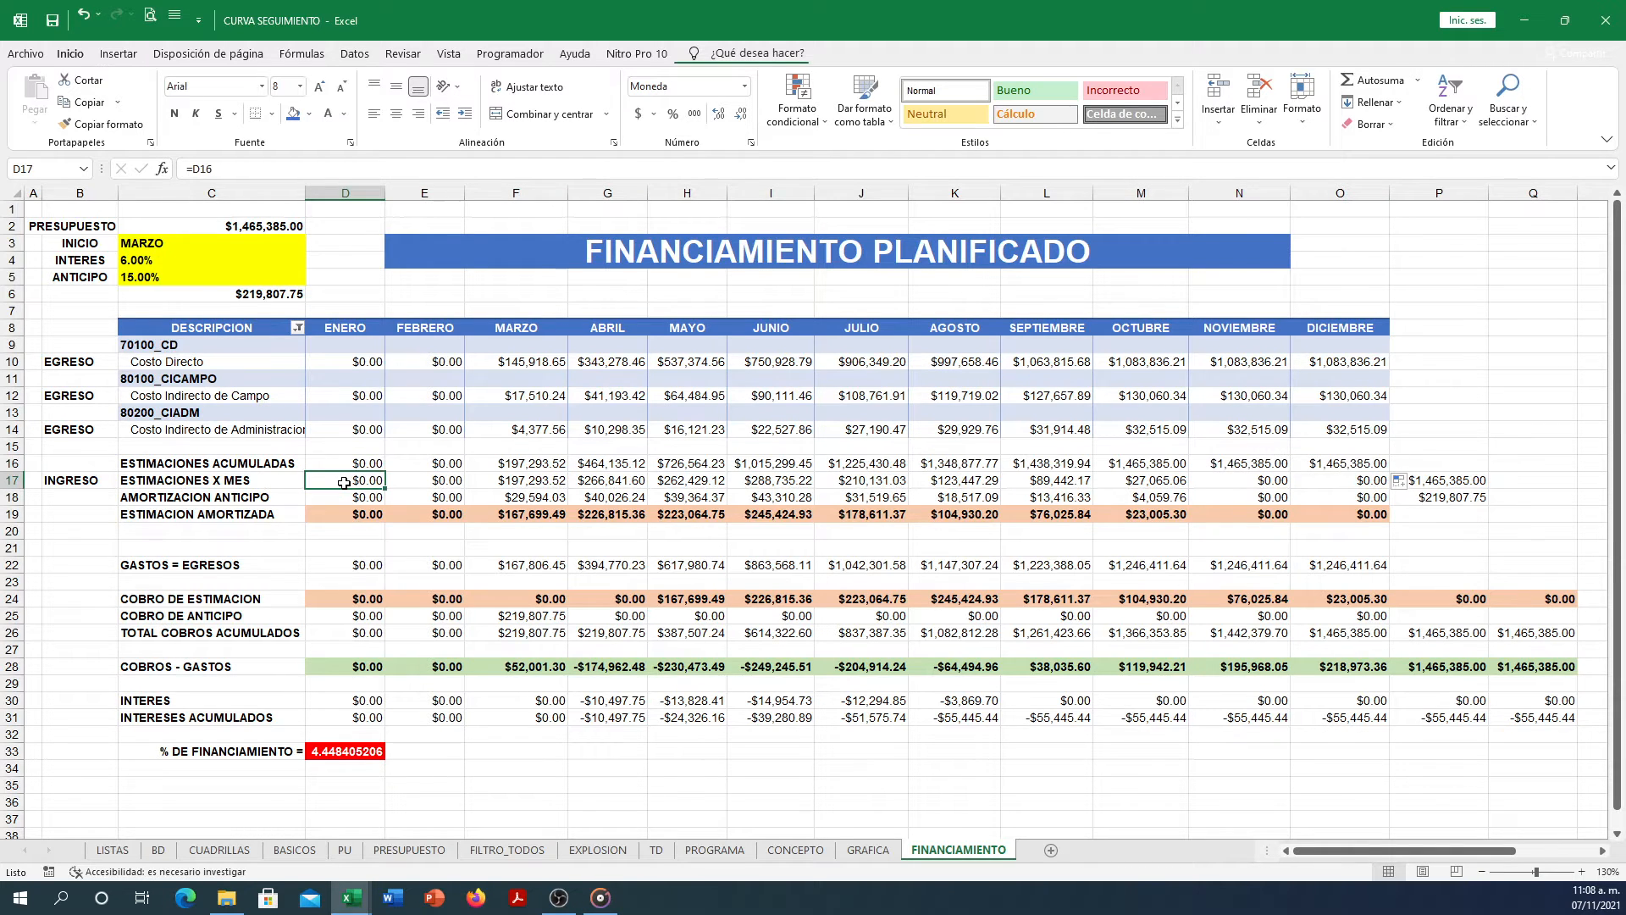
double_click(344, 481)
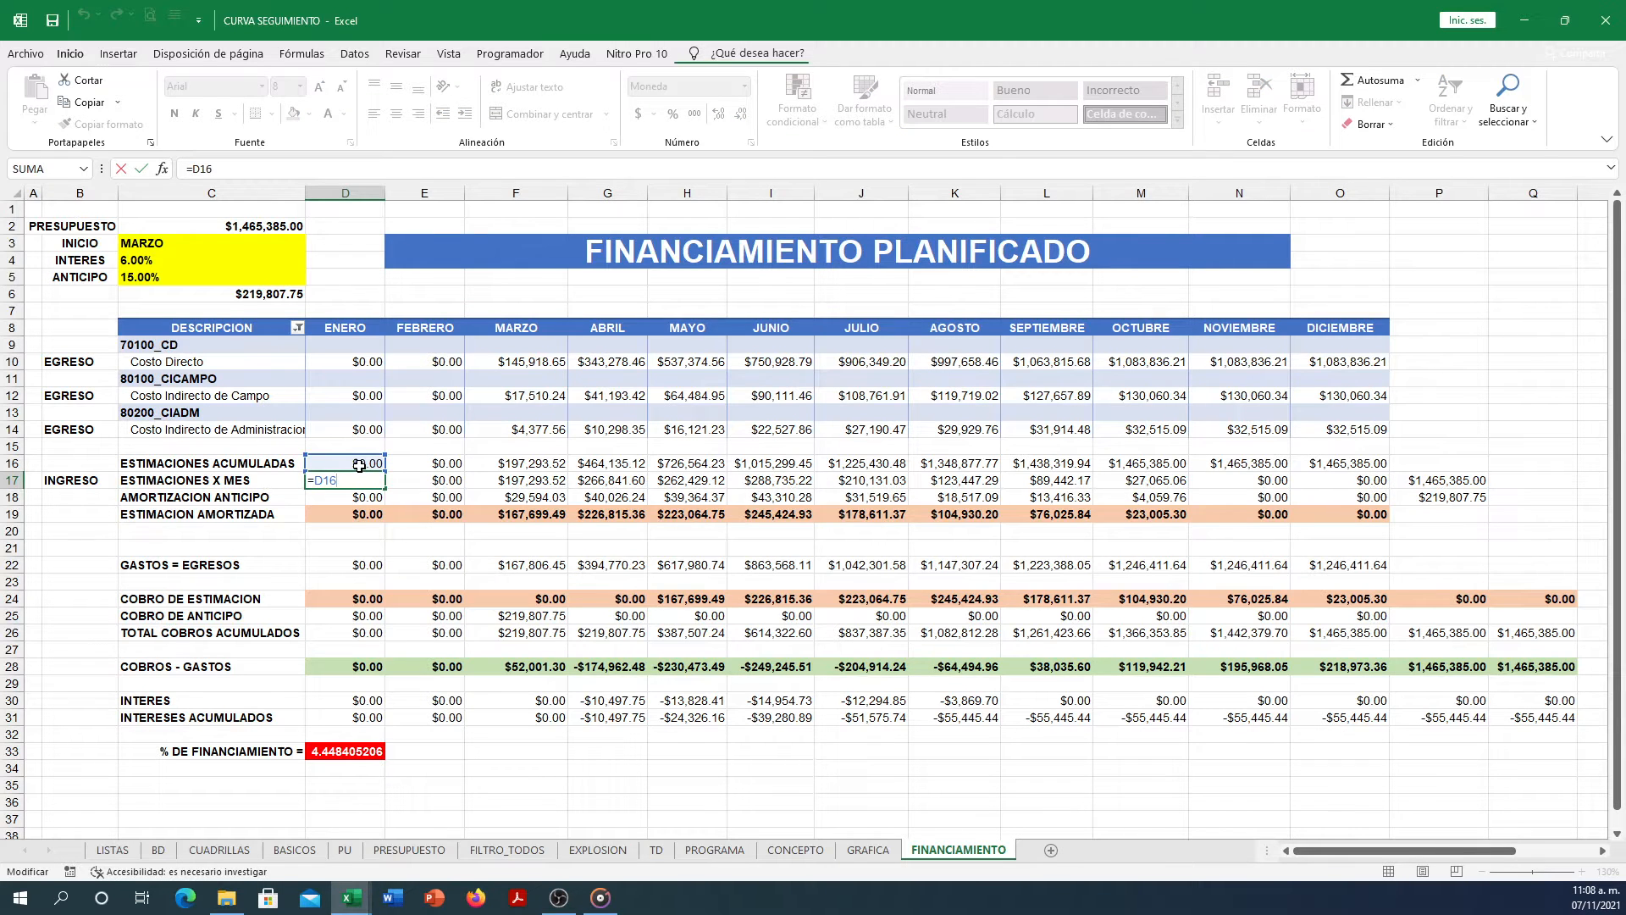
key(Escape)
double_click(407, 478)
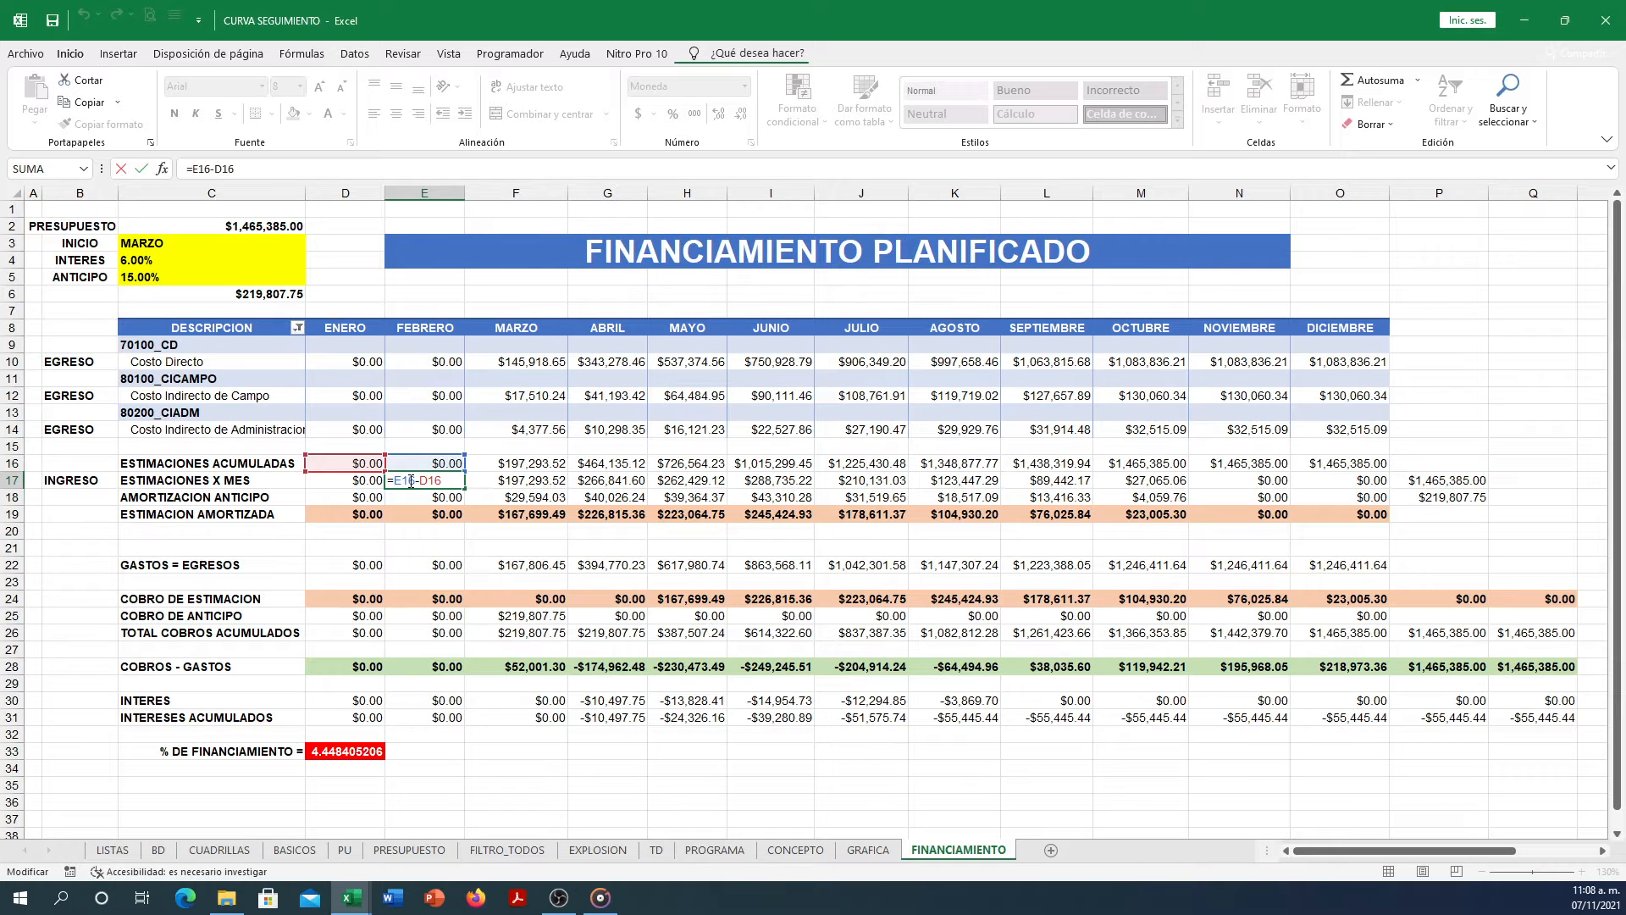
key(Escape)
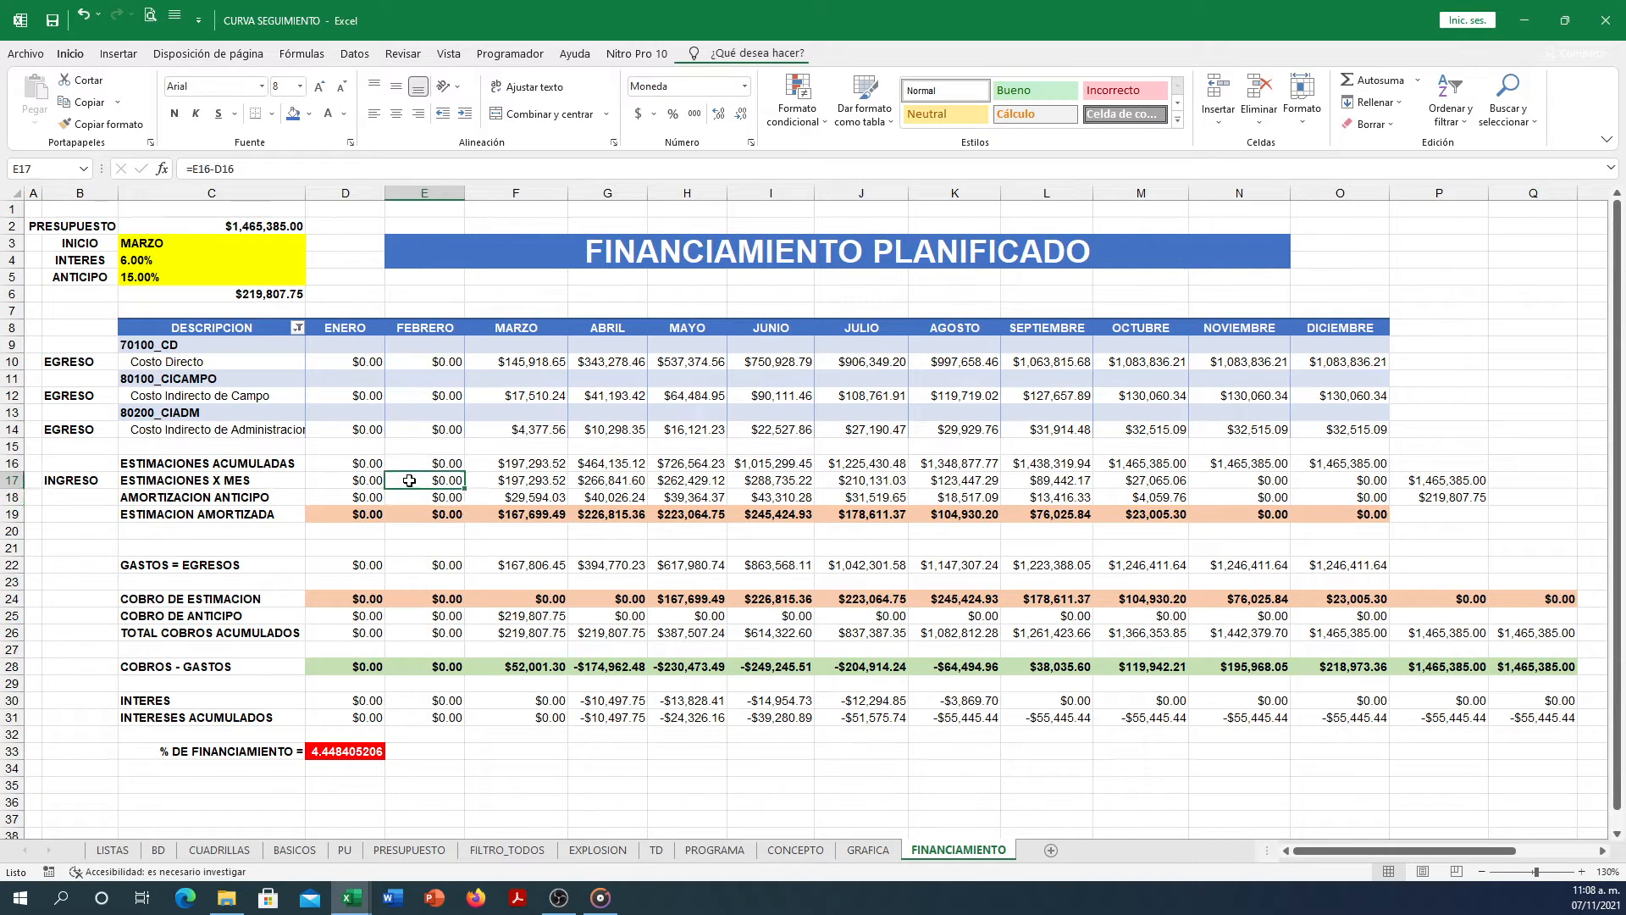
click(367, 484)
double_click(367, 481)
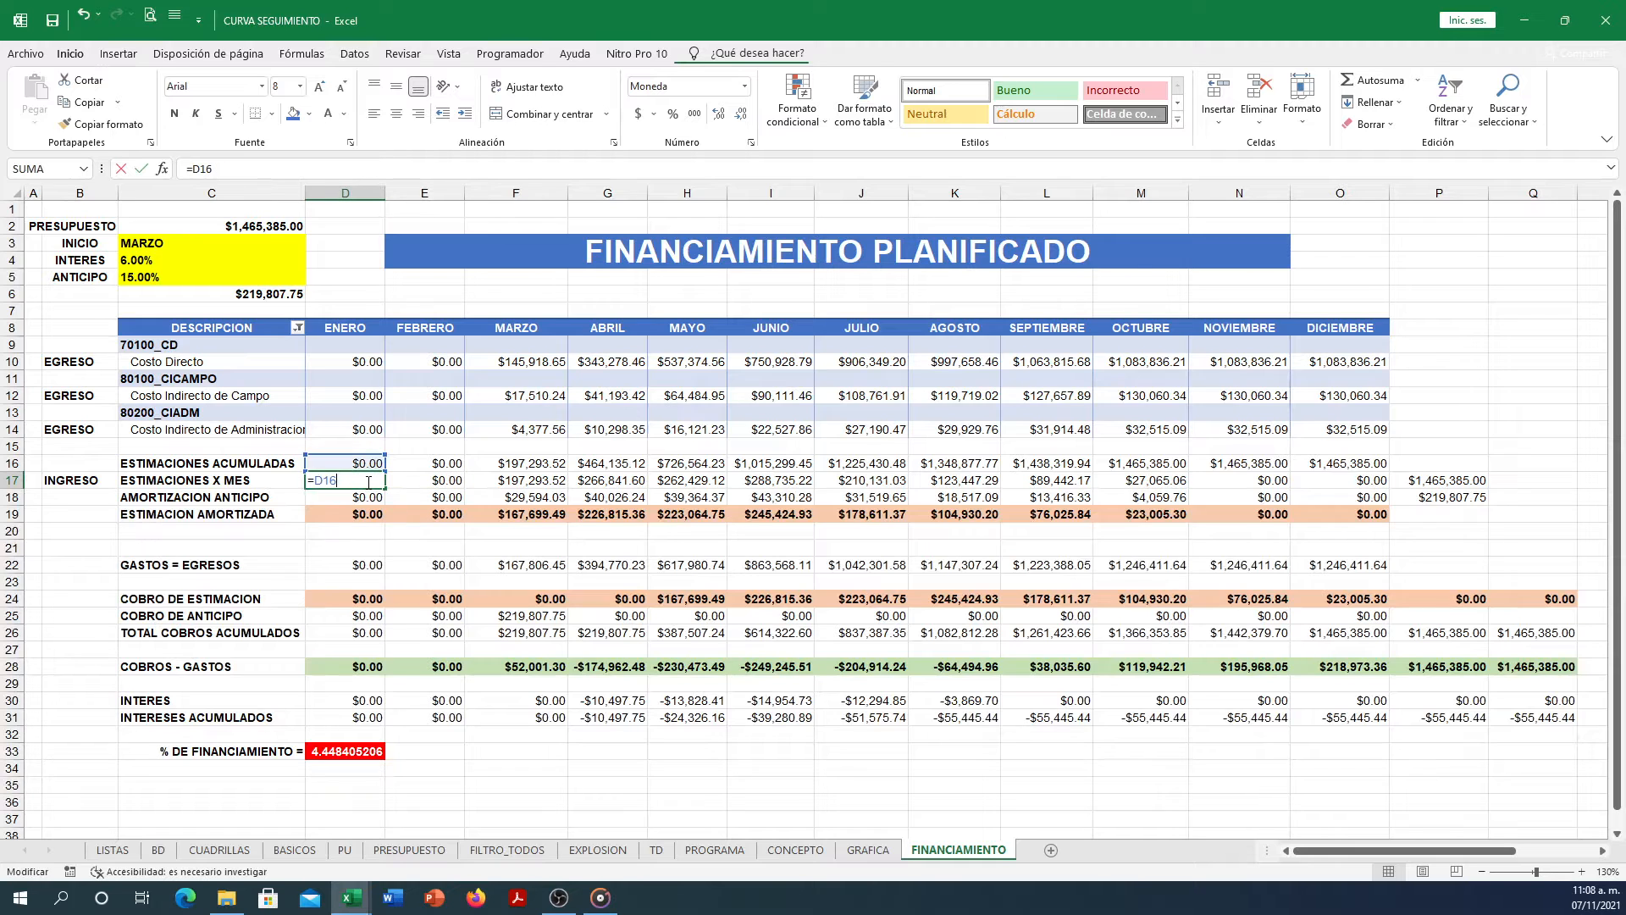
key(Escape)
click(441, 479)
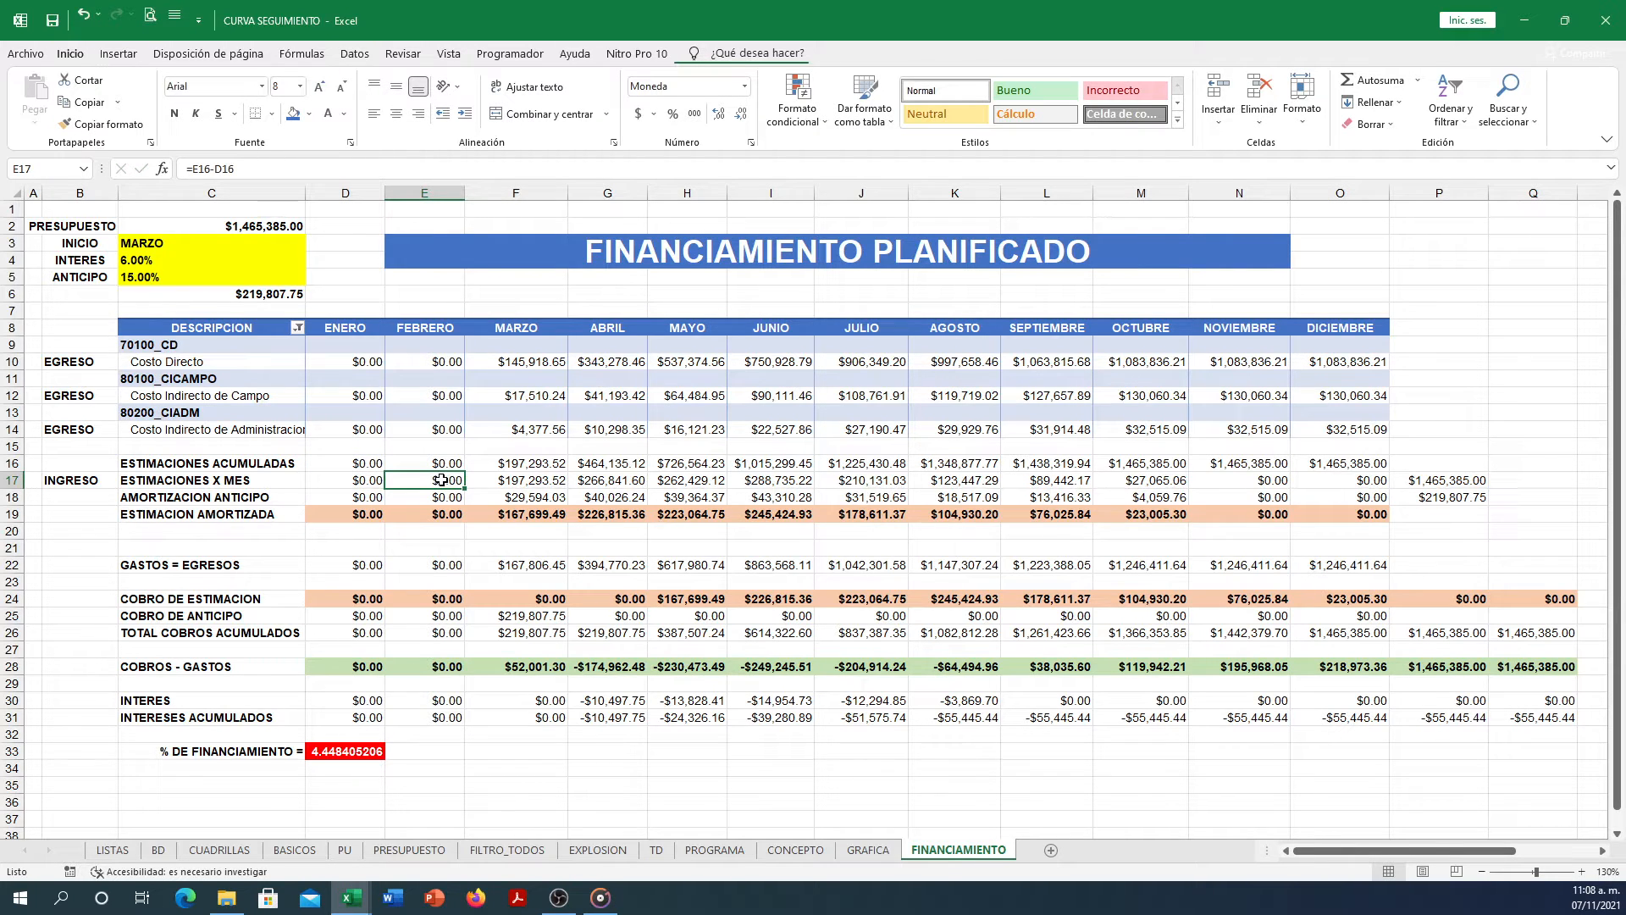
double_click(441, 479)
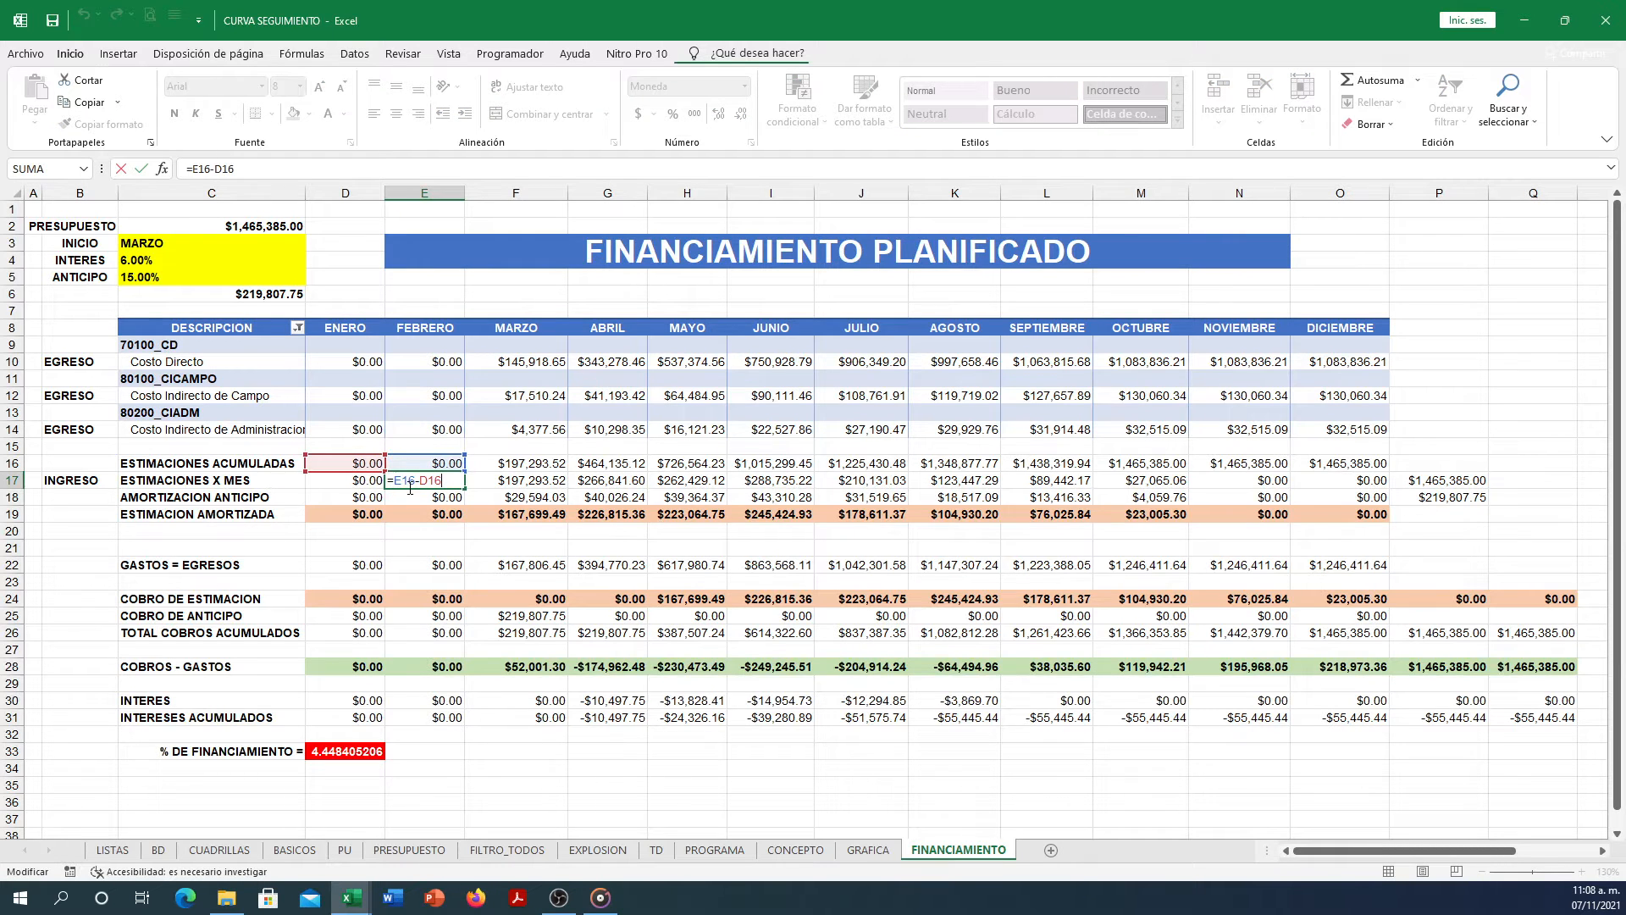
key(Return)
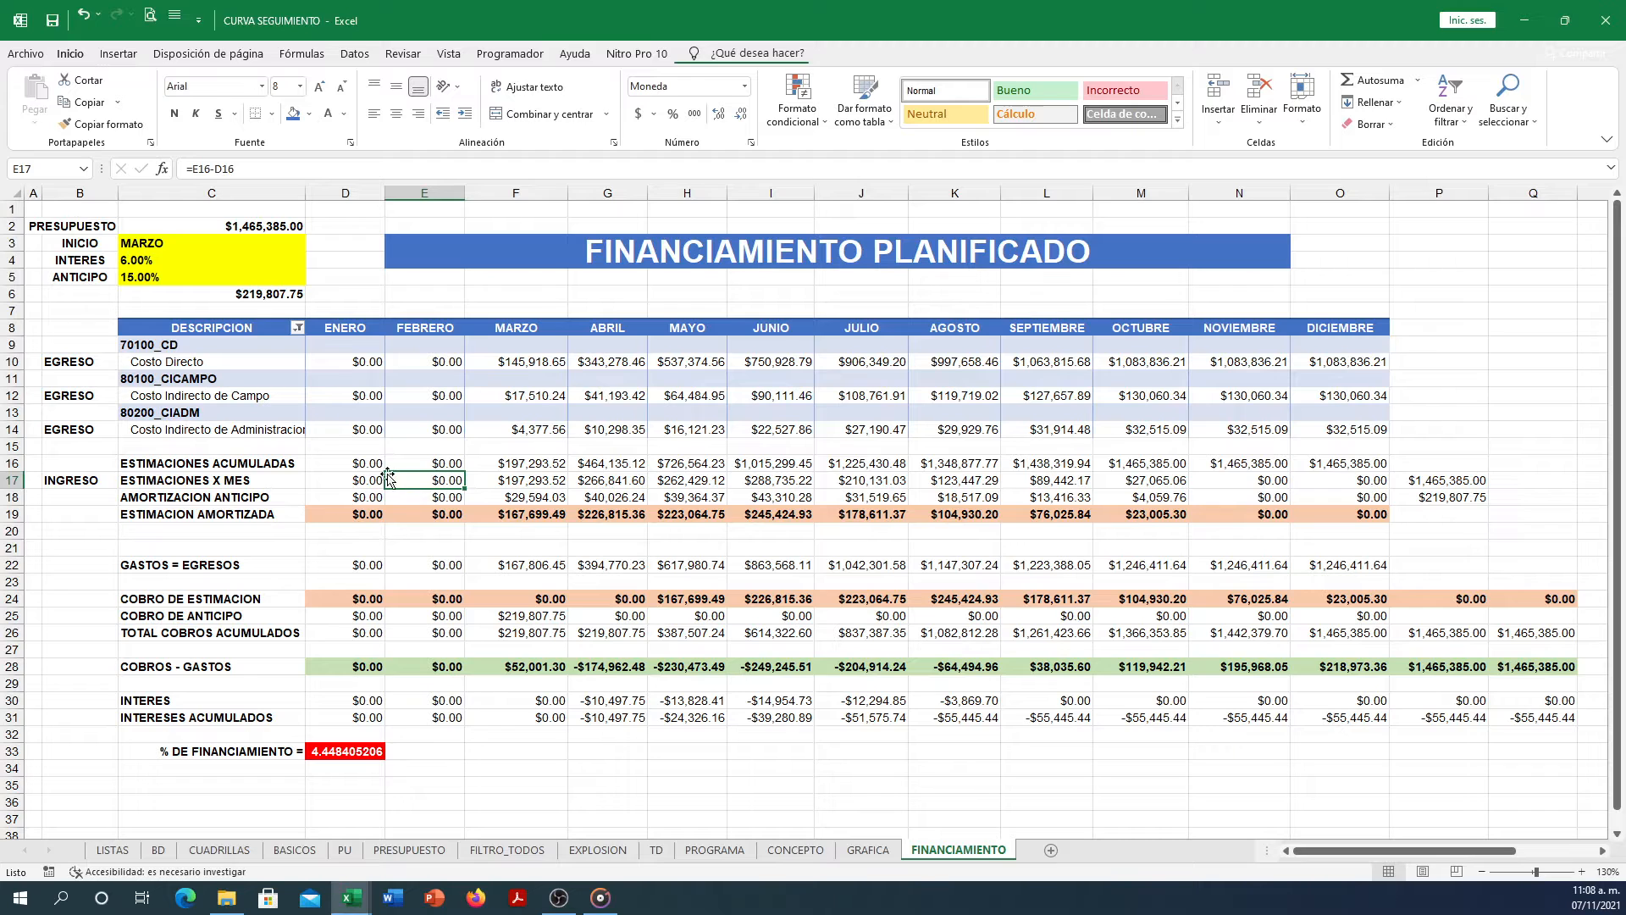
mouse_move(360, 464)
mouse_down()
mouse_move(843, 425)
mouse_move(1219, 425)
mouse_move(1220, 444)
mouse_move(1359, 446)
mouse_up()
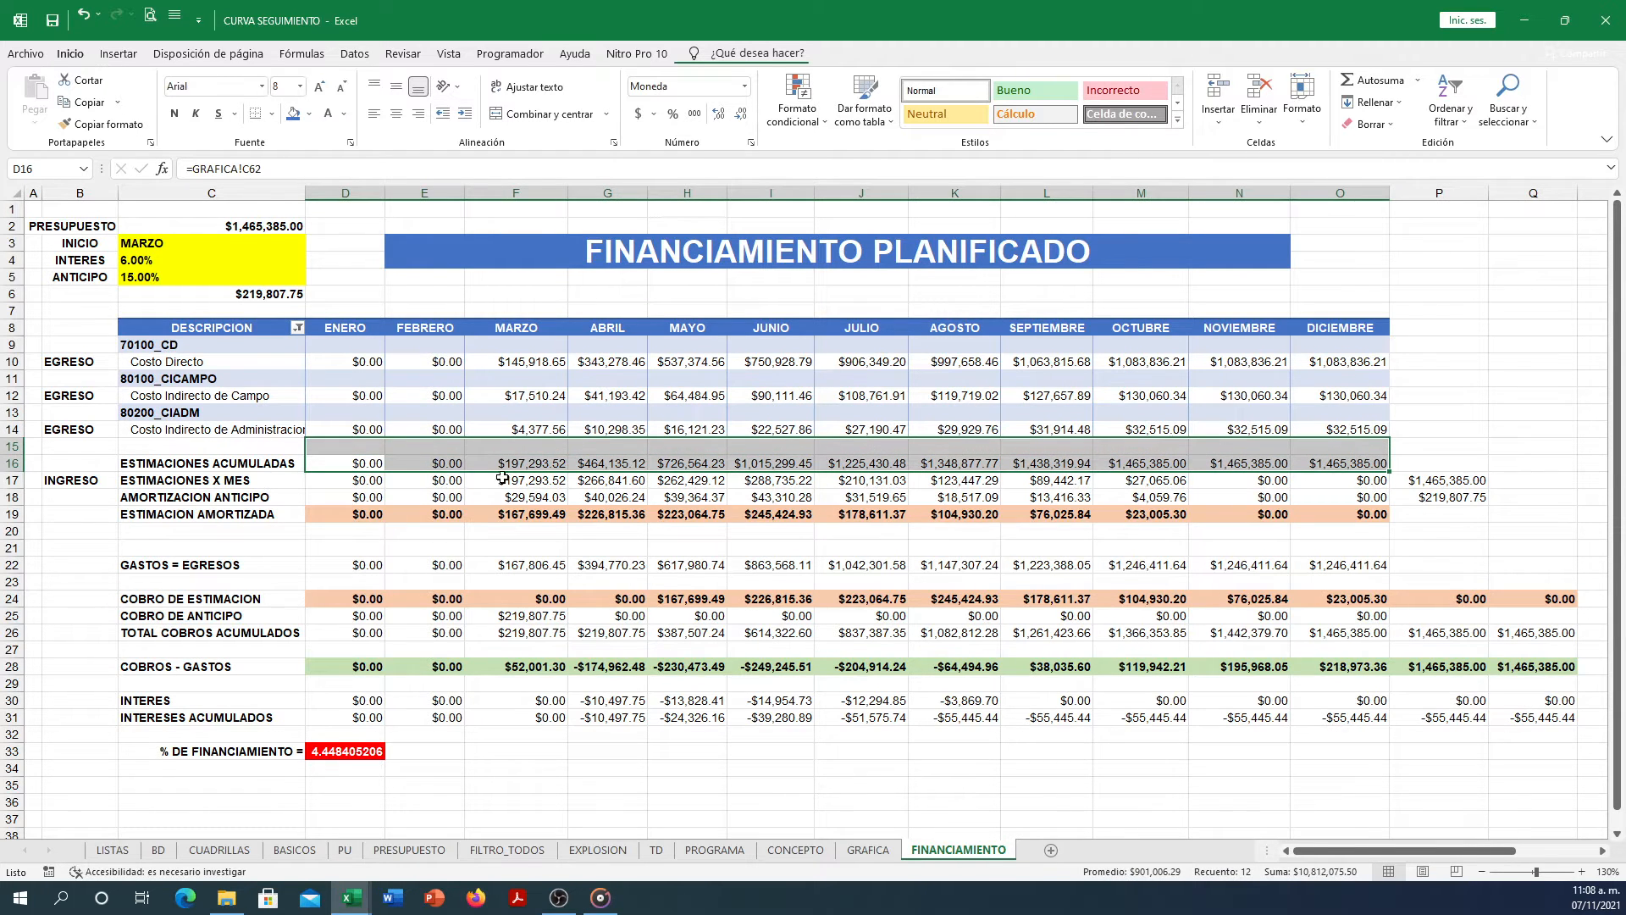
Fill the monthly estimate formula =E16-D16 from E17 across through December in O17.
click(449, 481)
double_click(453, 482)
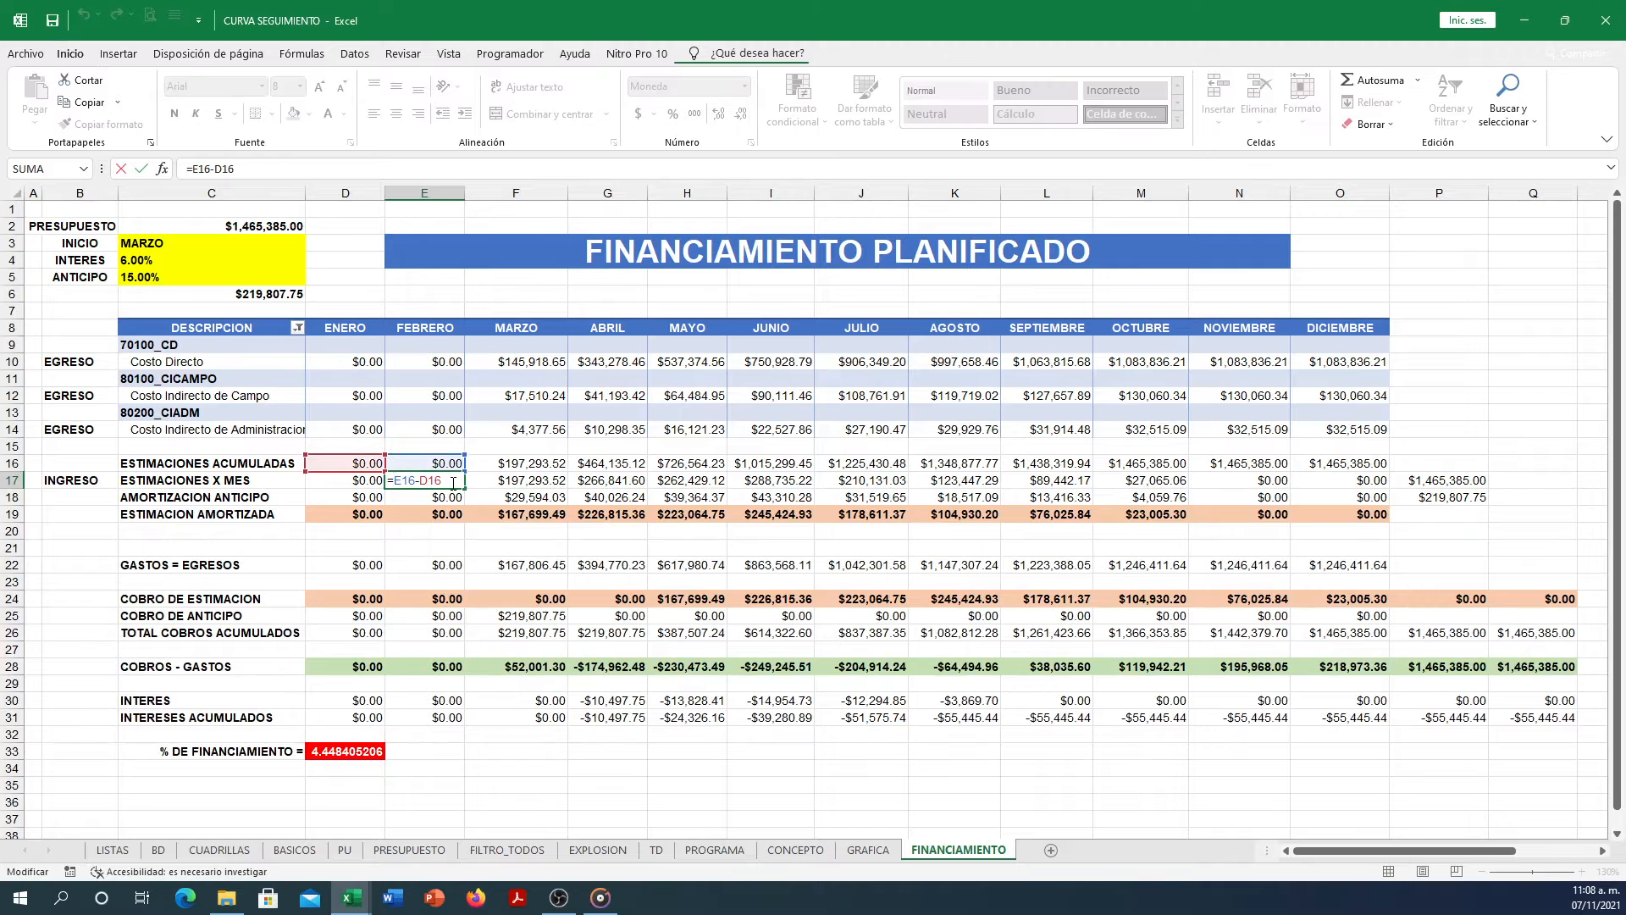
key(Escape)
drag(465, 489, 1347, 480)
Check the AMORTIZACION ANTICIPO formula =D17*$C$5 in D18 and fill it across the months through O18.
click(344, 502)
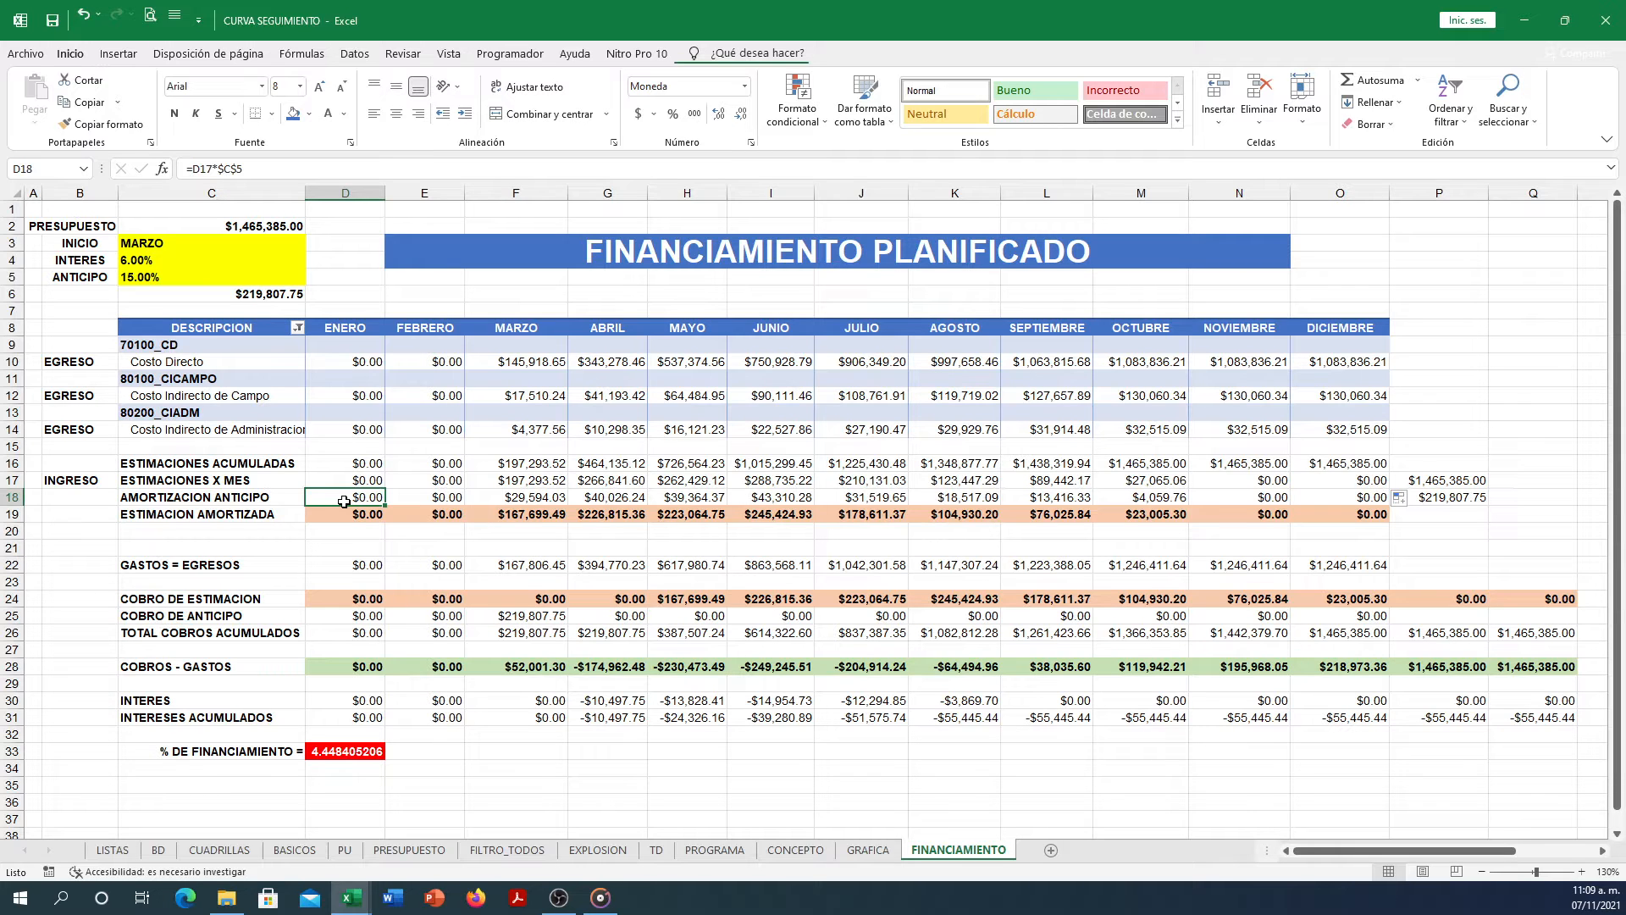
double_click(352, 498)
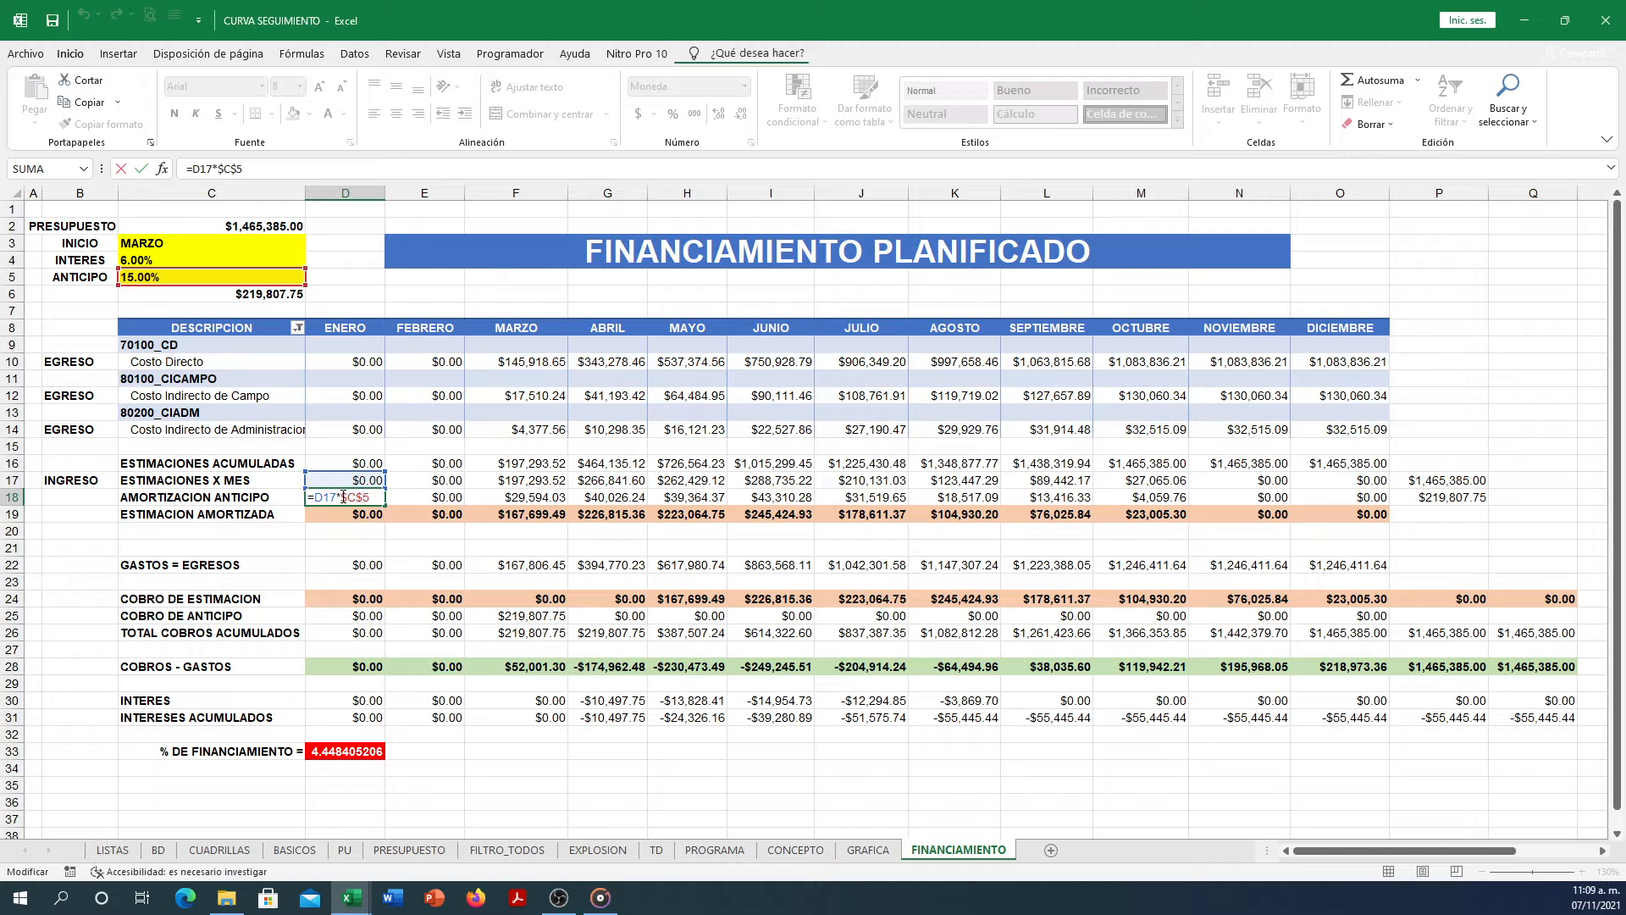
drag(343, 497, 365, 500)
key(Return)
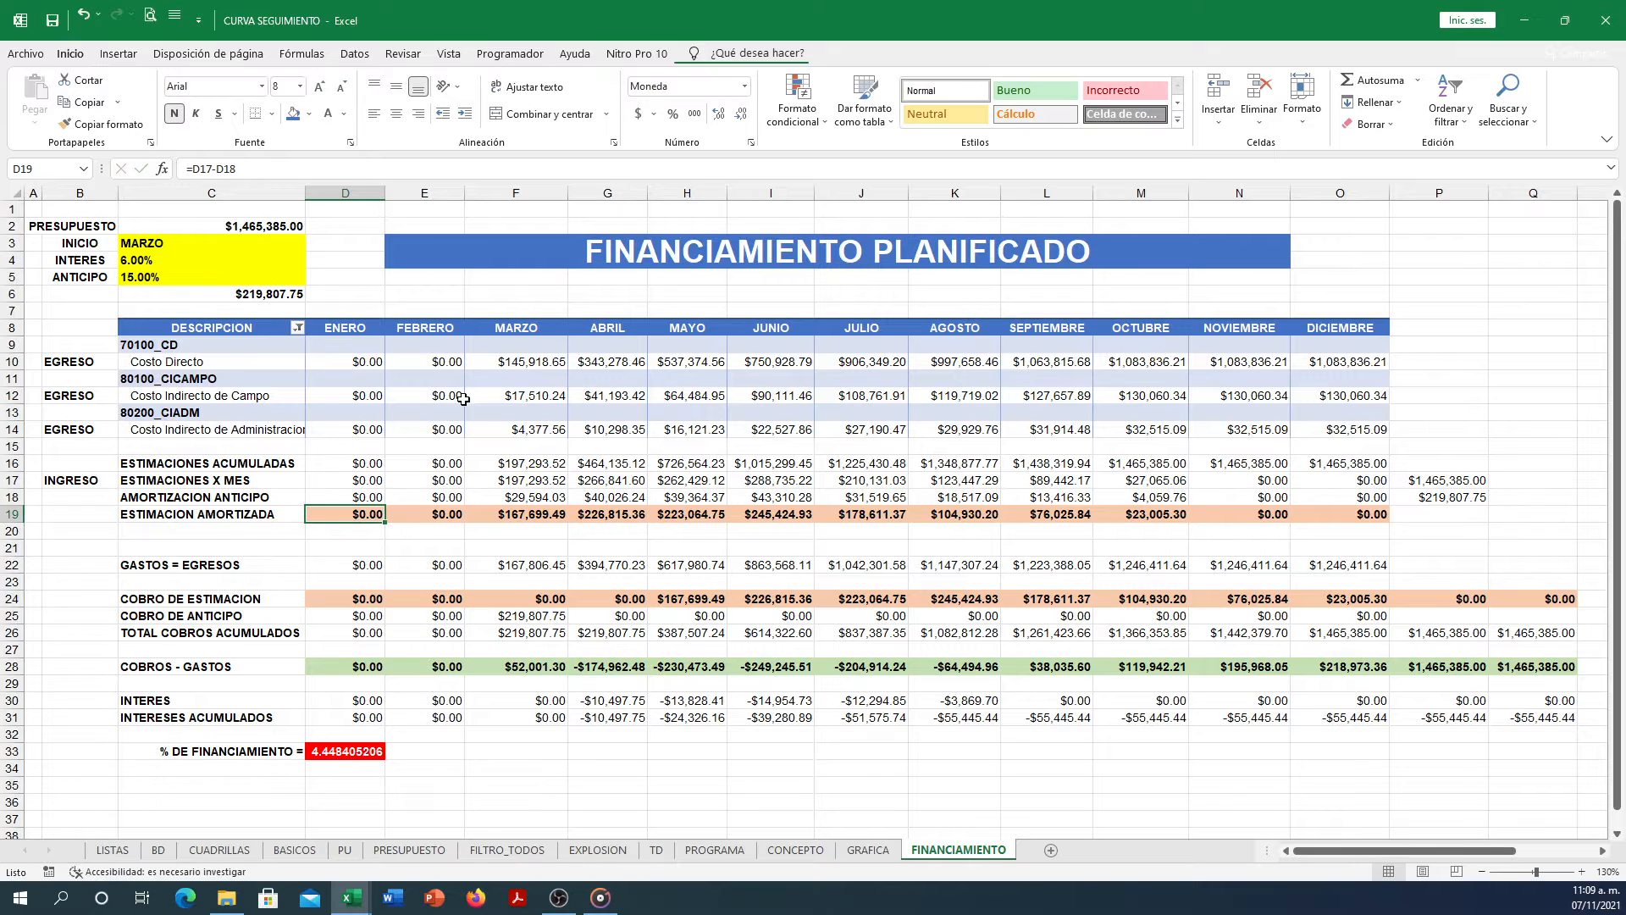
click(356, 497)
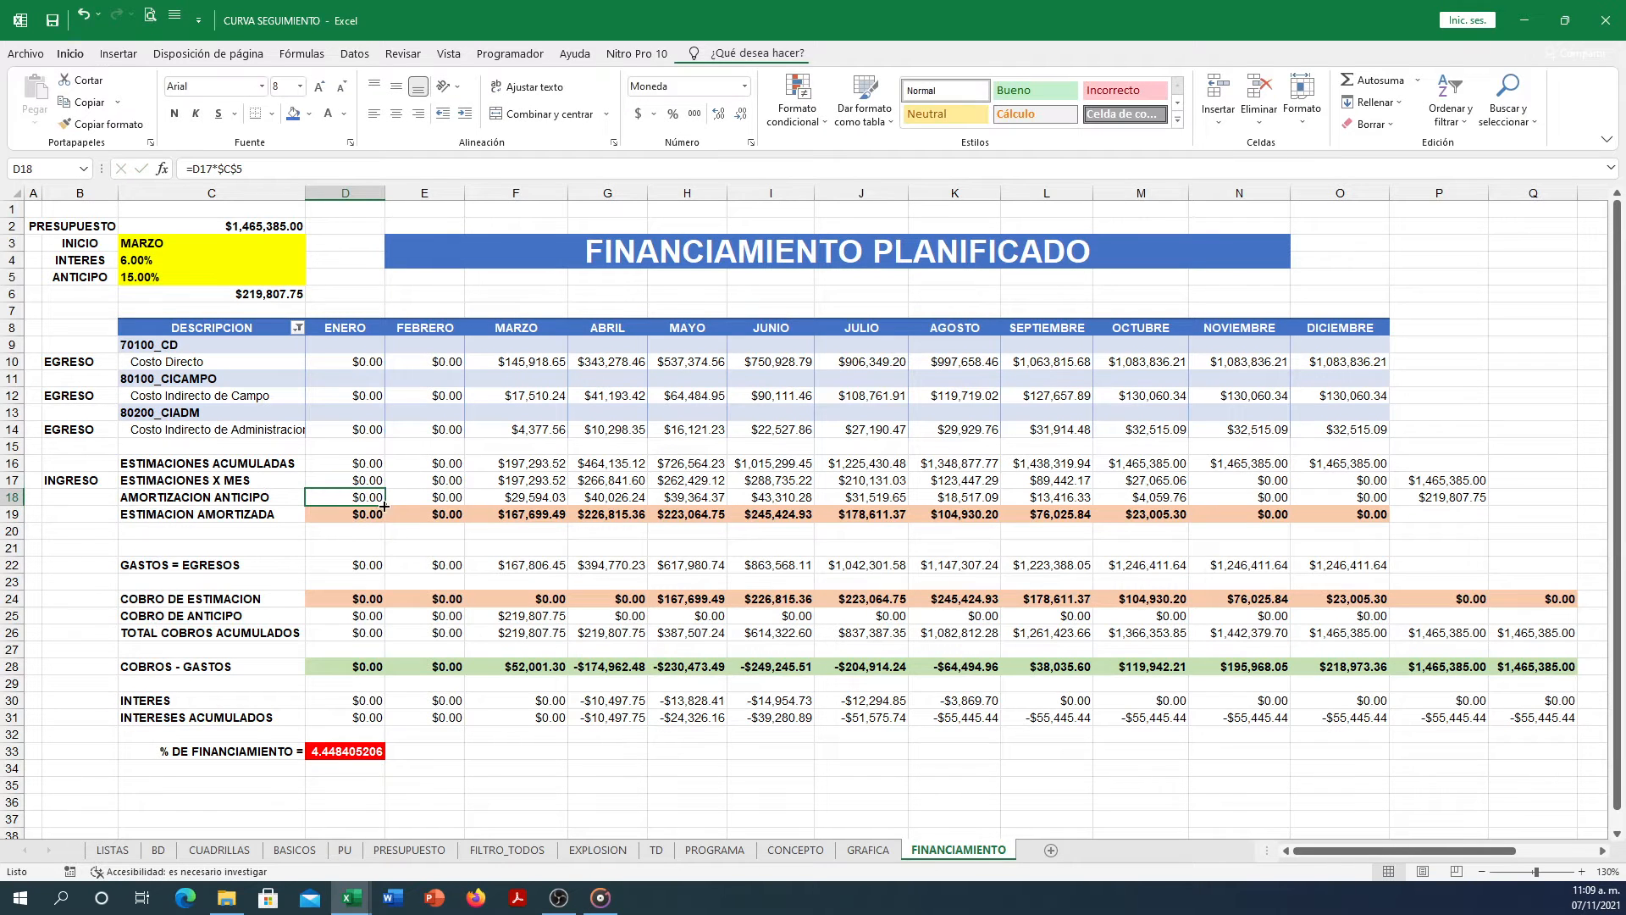
drag(388, 505, 1372, 508)
Examine the row totals in P17 and P18 and compare them with the budget in C2 and the advance amount in C6.
click(1433, 480)
double_click(1432, 480)
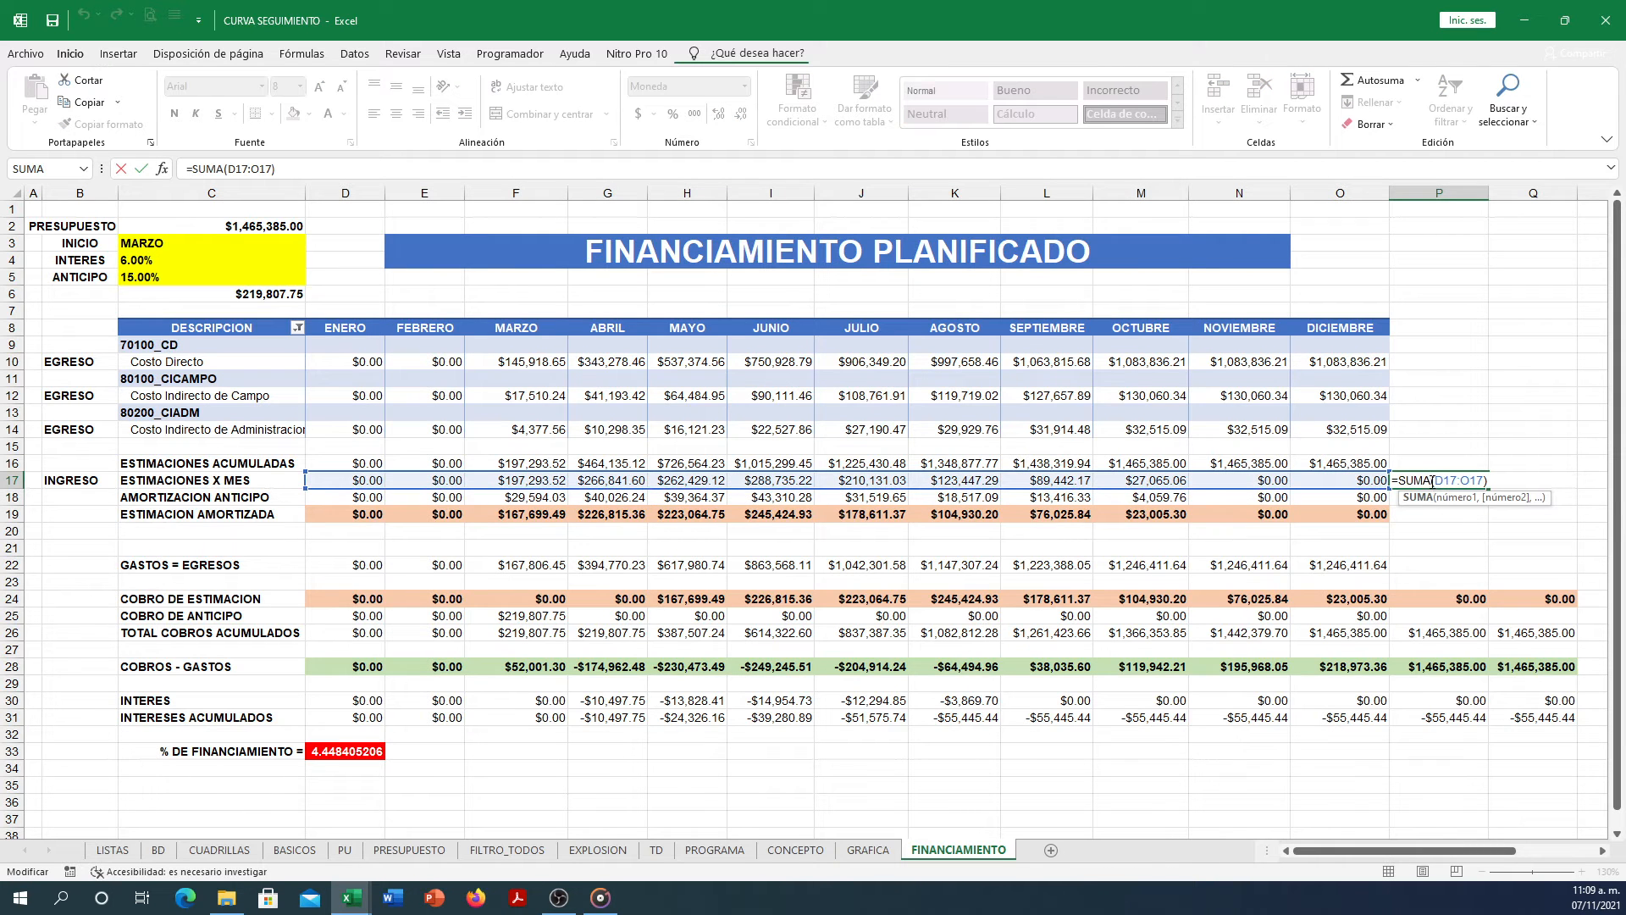
click(1404, 498)
double_click(1403, 498)
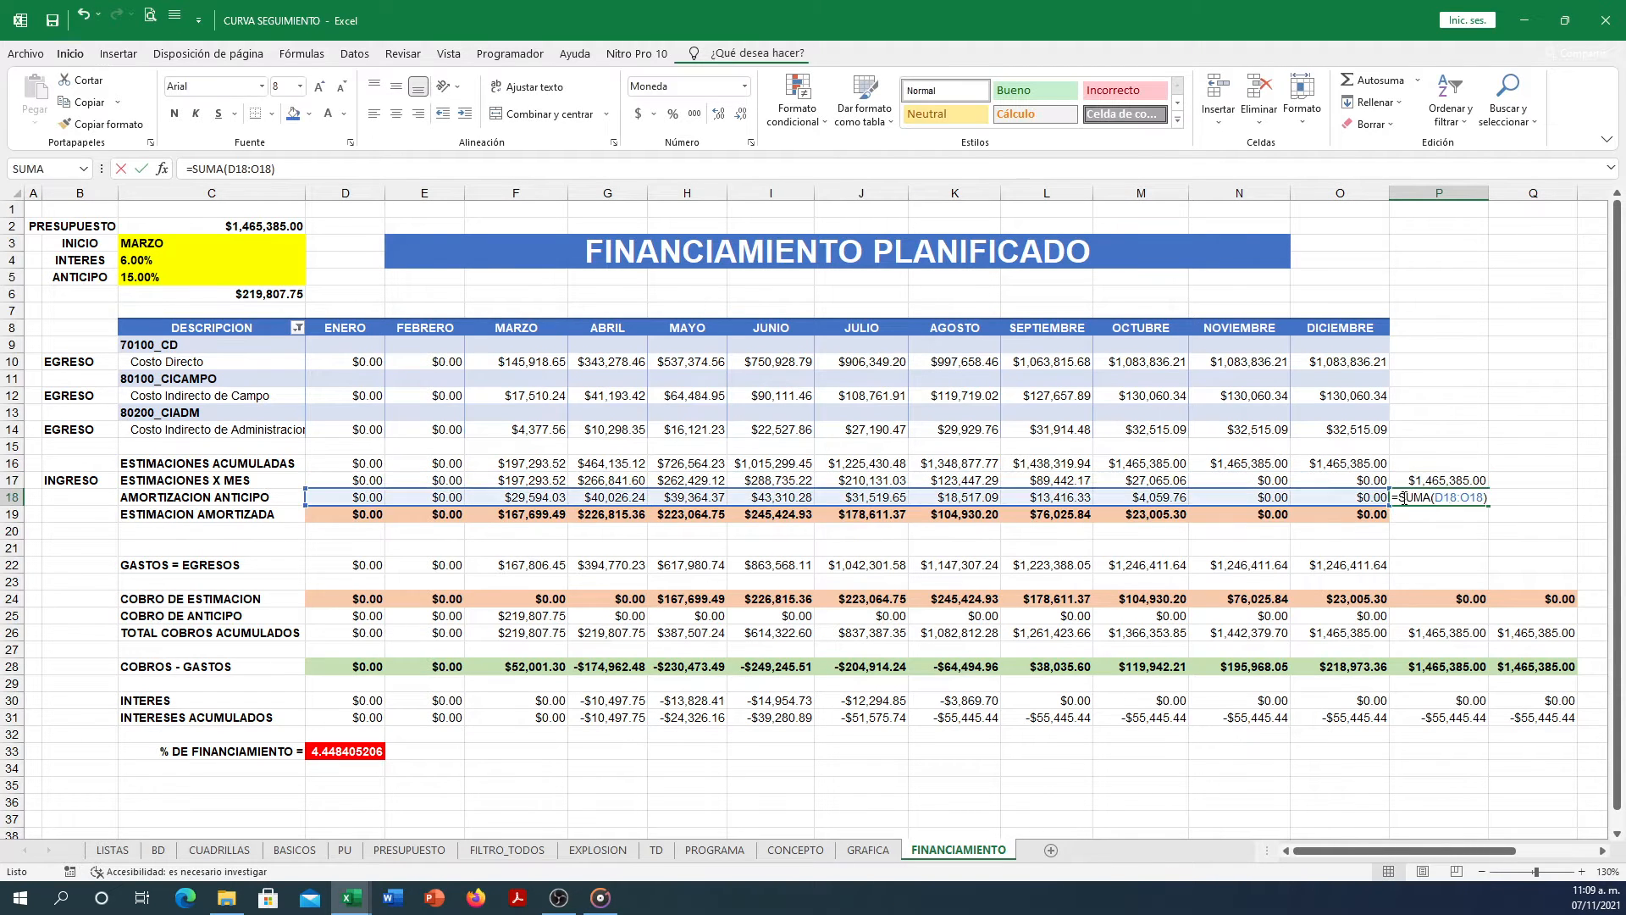
key(Escape)
click(1456, 481)
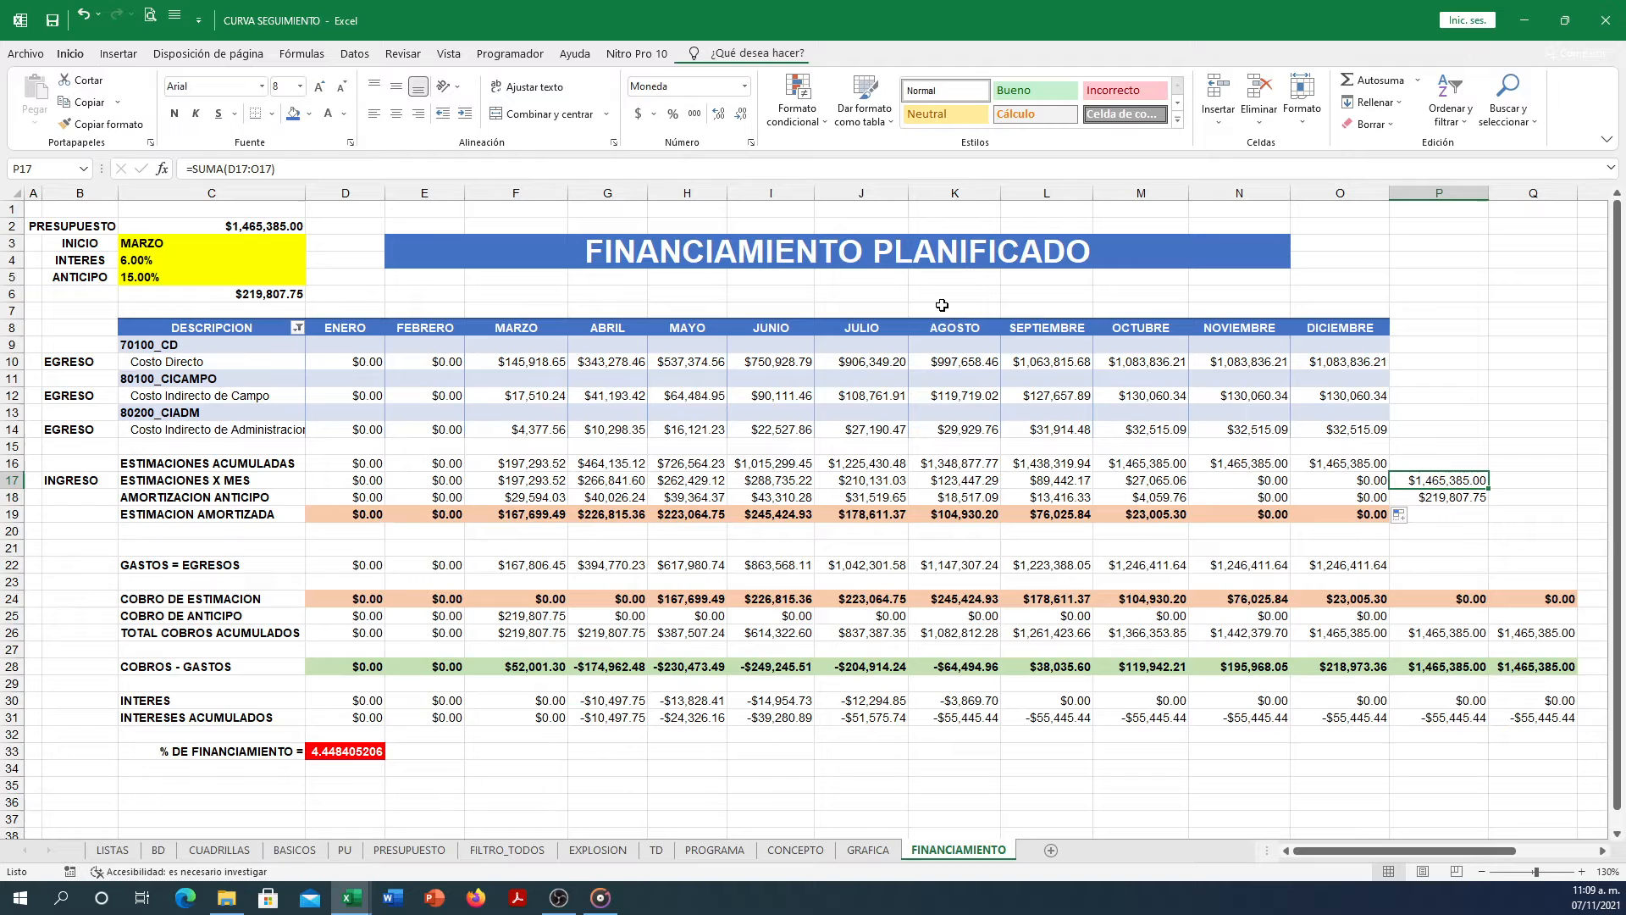
click(212, 224)
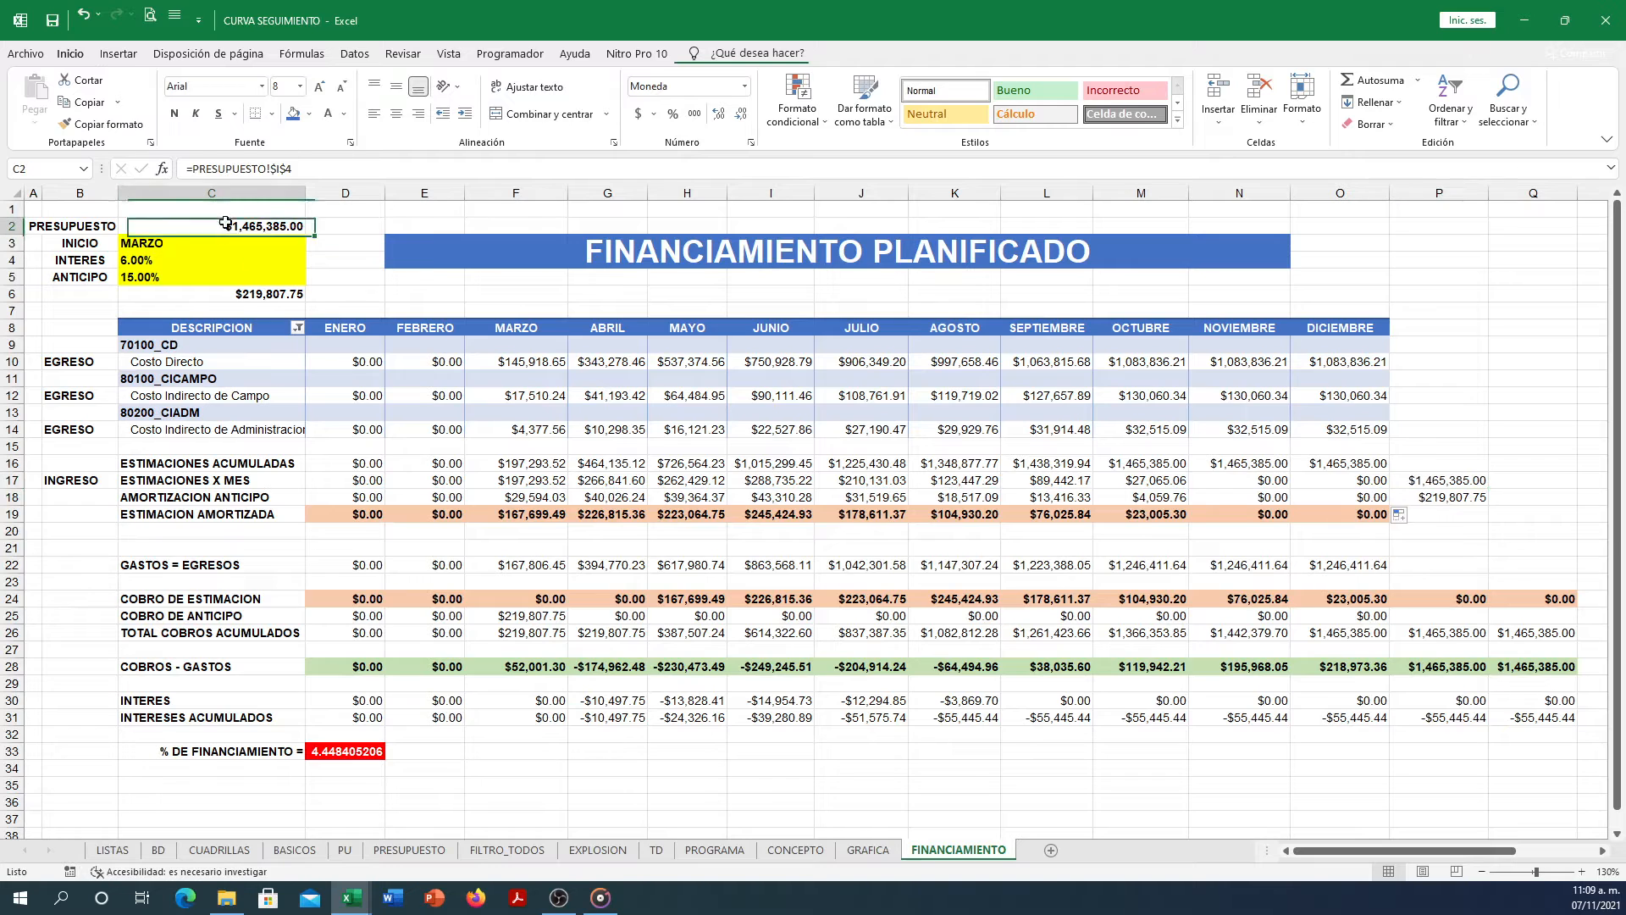
click(276, 295)
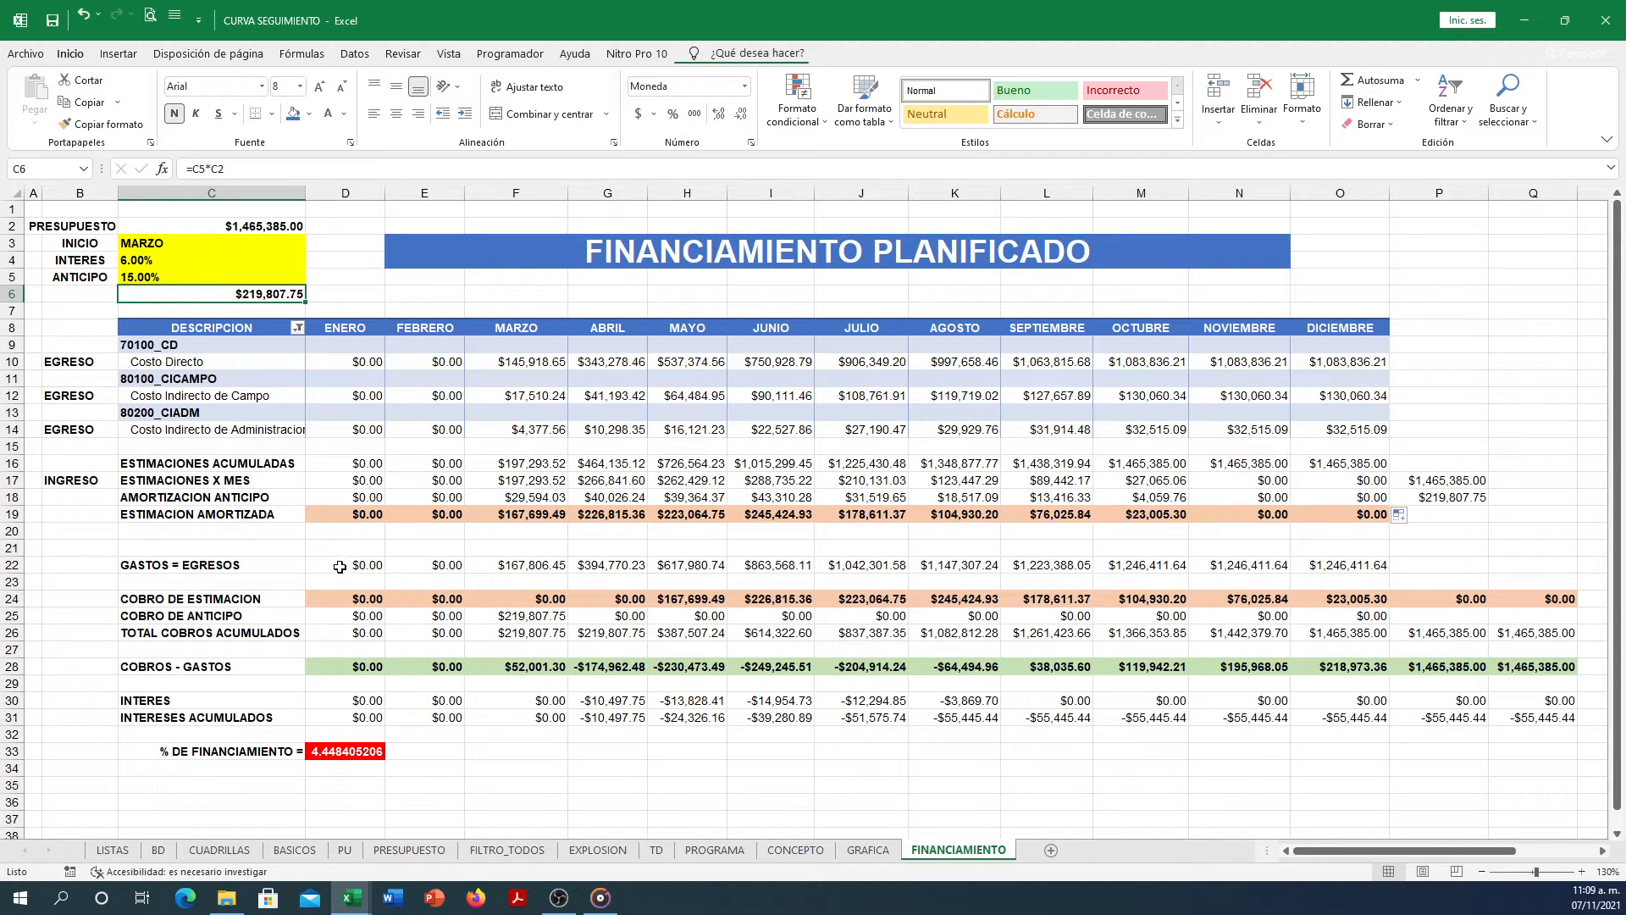
Review the ESTIMACION AMORTIZADA formula =D17-D18 in D19 and fill it across through December in O19.
click(358, 514)
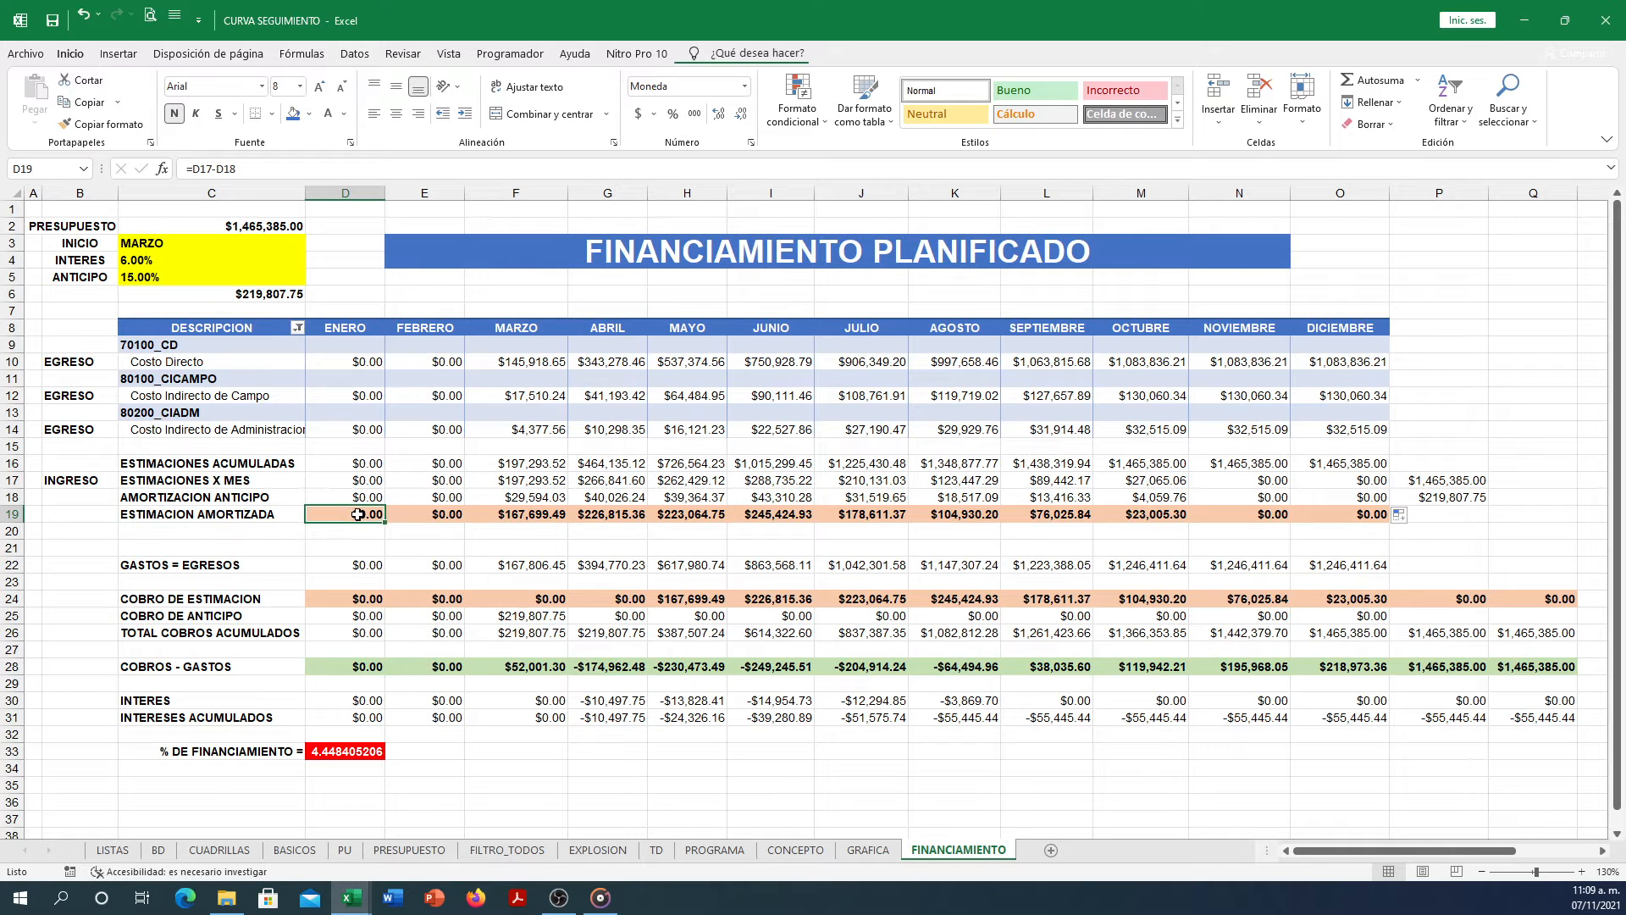
click(274, 169)
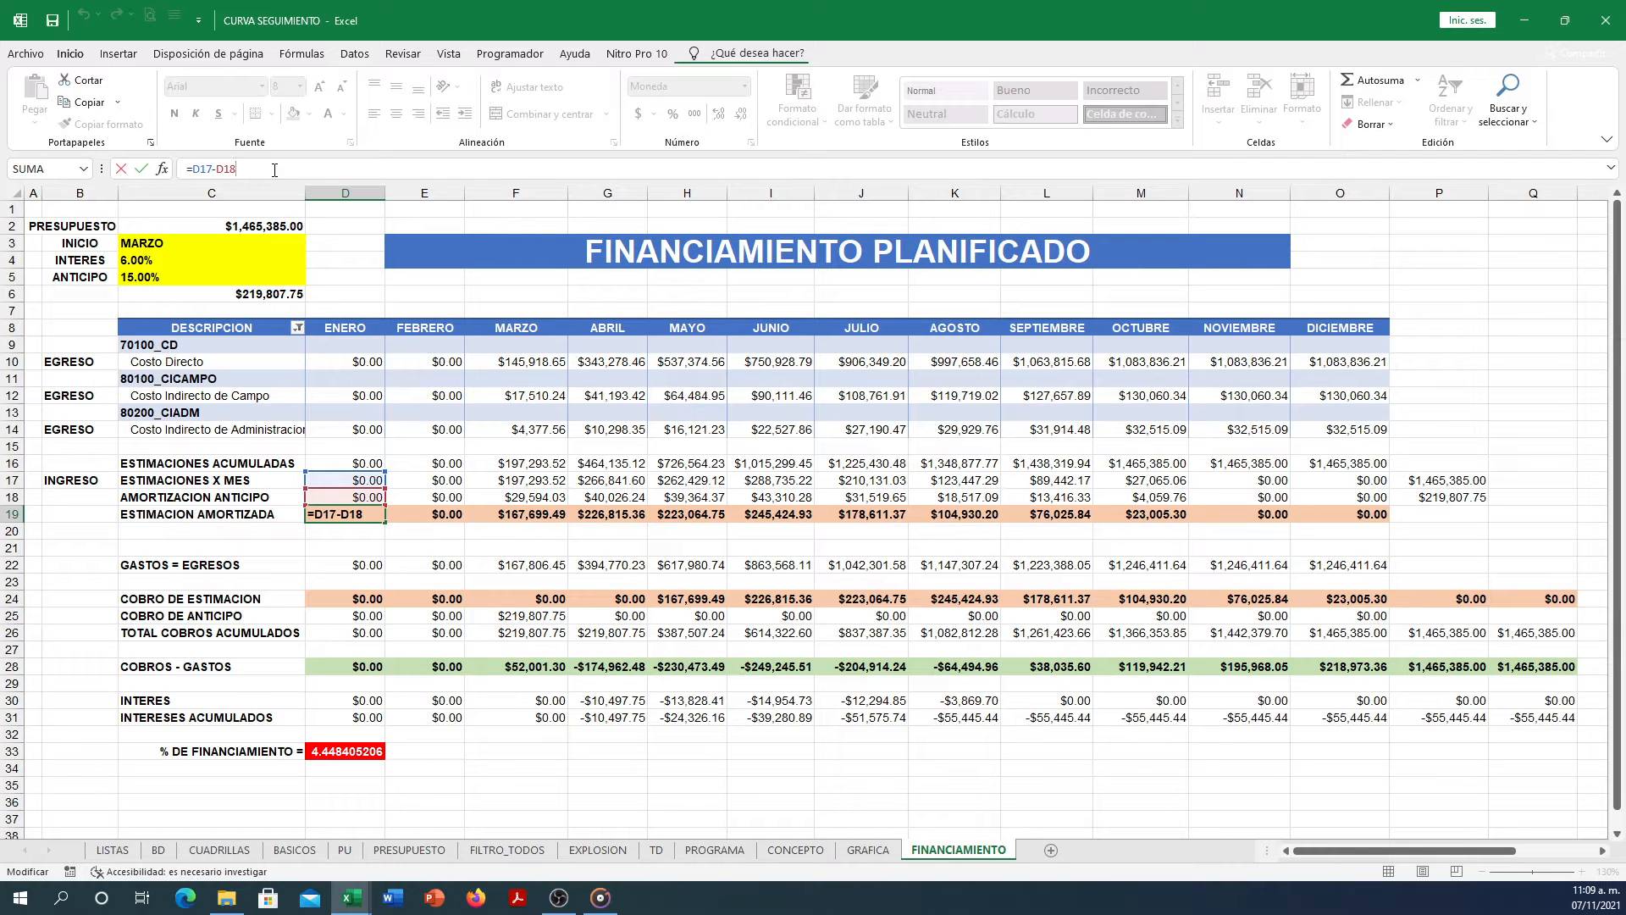
click(366, 520)
drag(386, 521, 1373, 519)
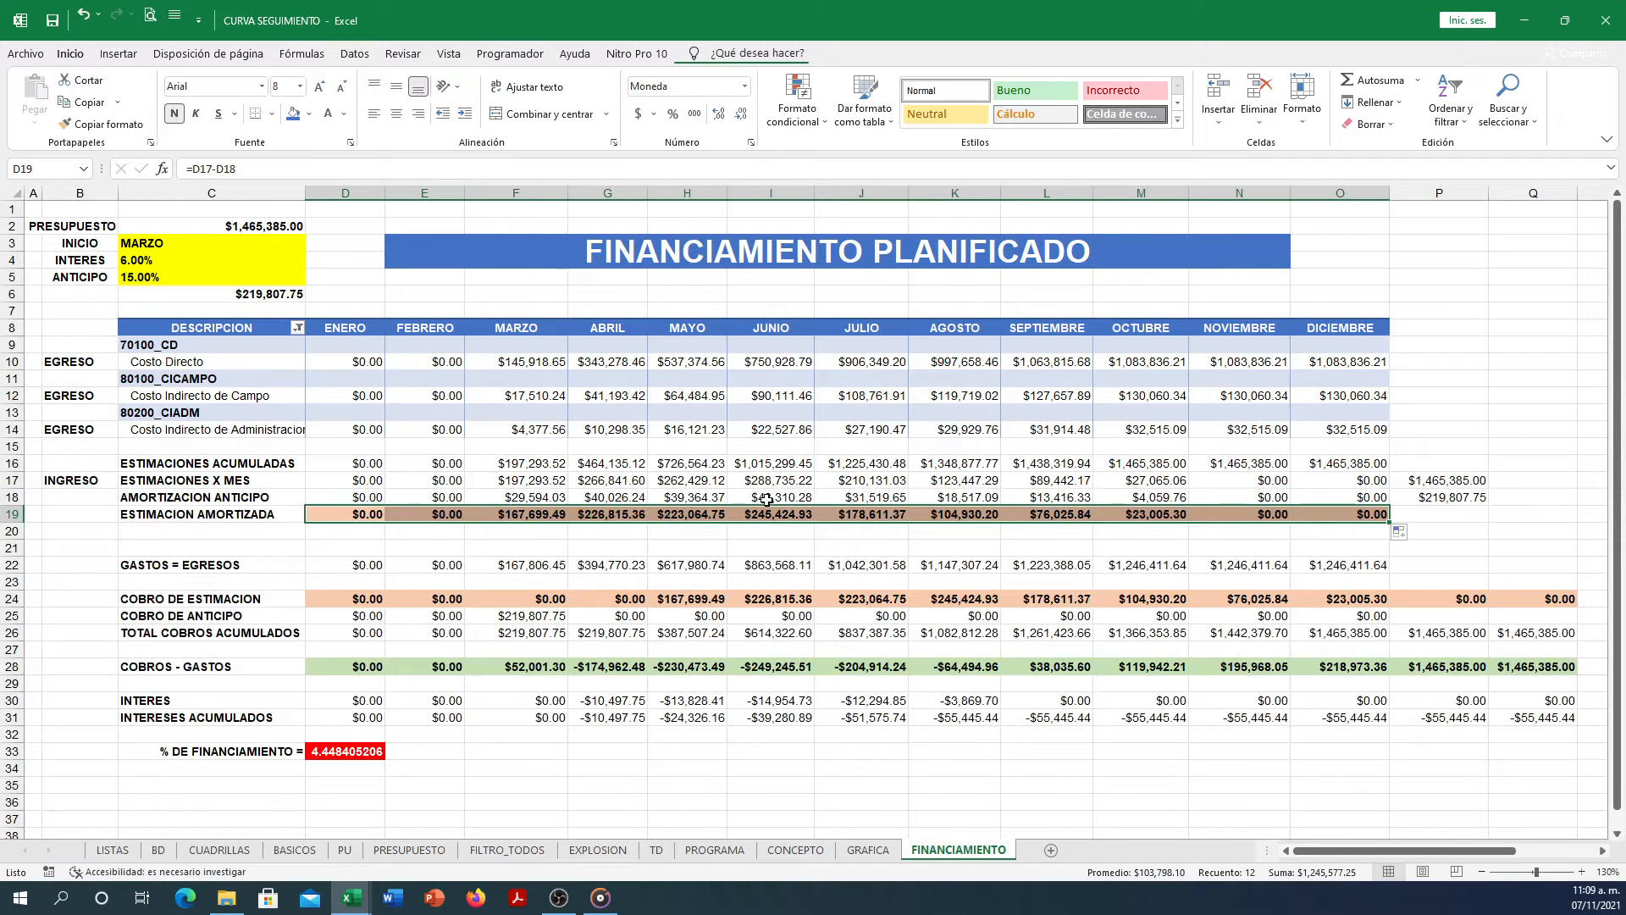
Inspect the October amortized estimate formula in M19 and the March advance amortization formula in F18.
double_click(1113, 515)
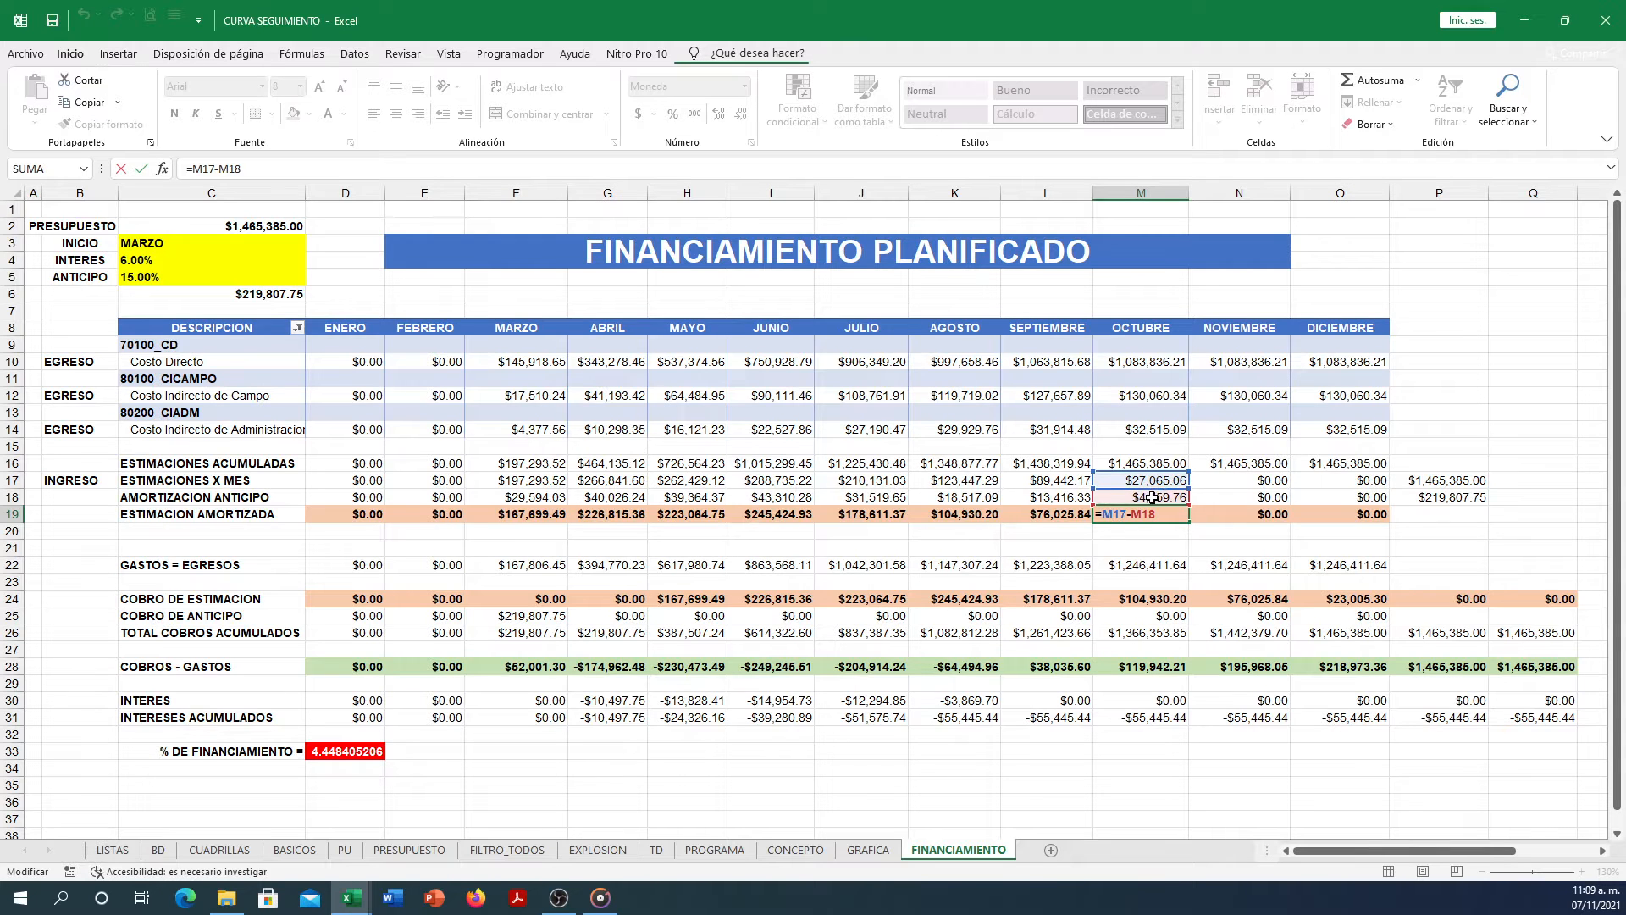
key(Return)
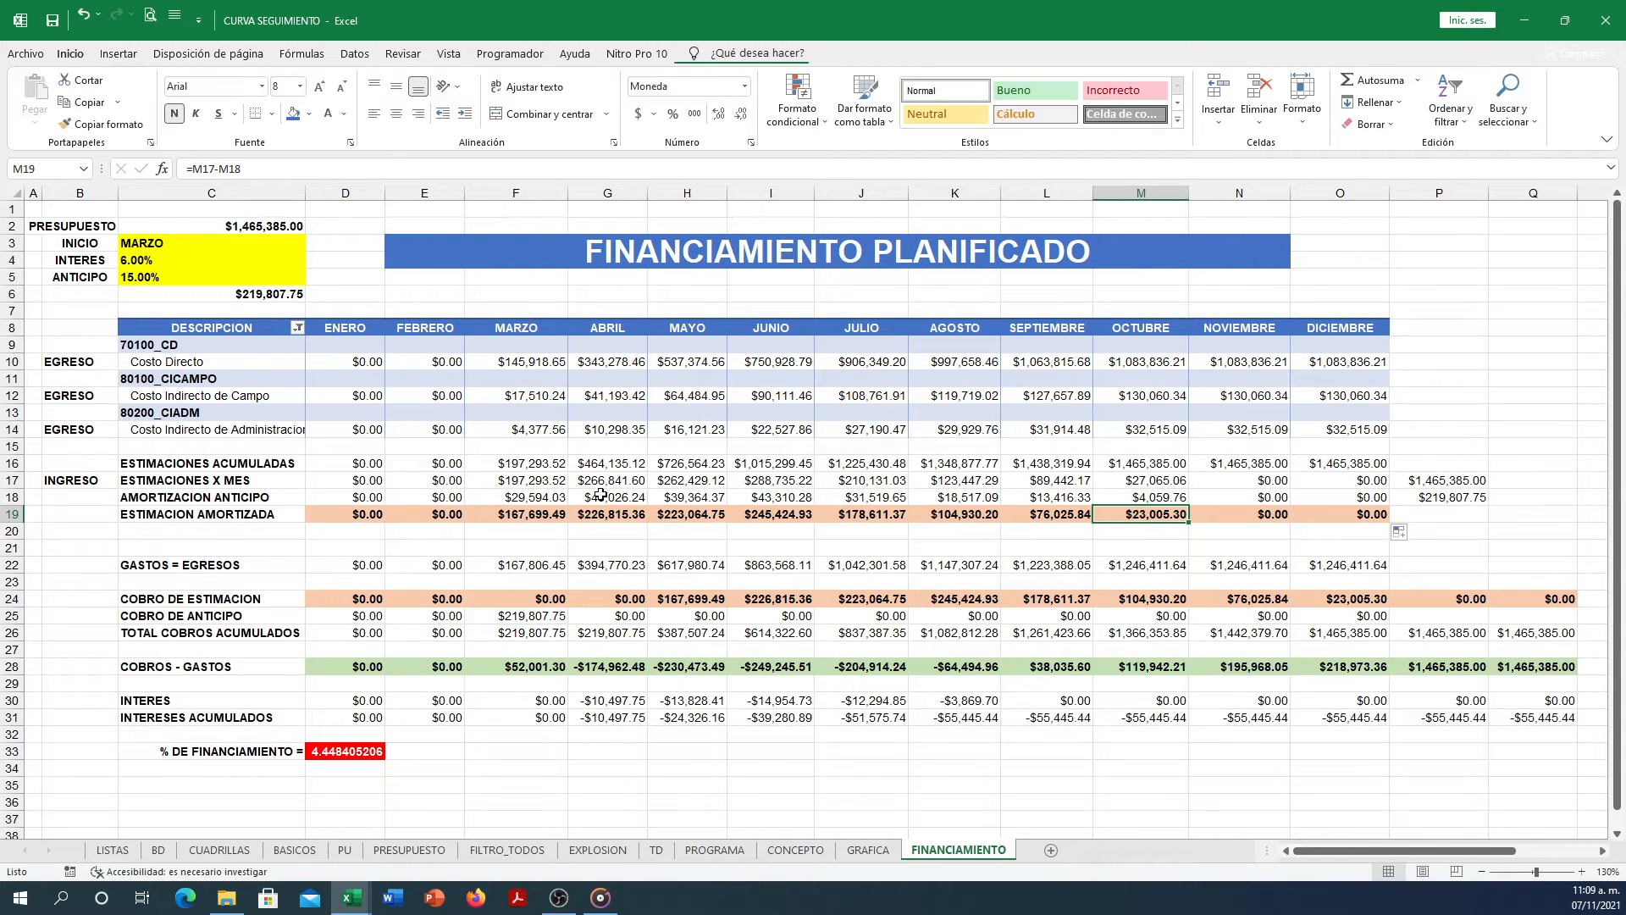
click(478, 498)
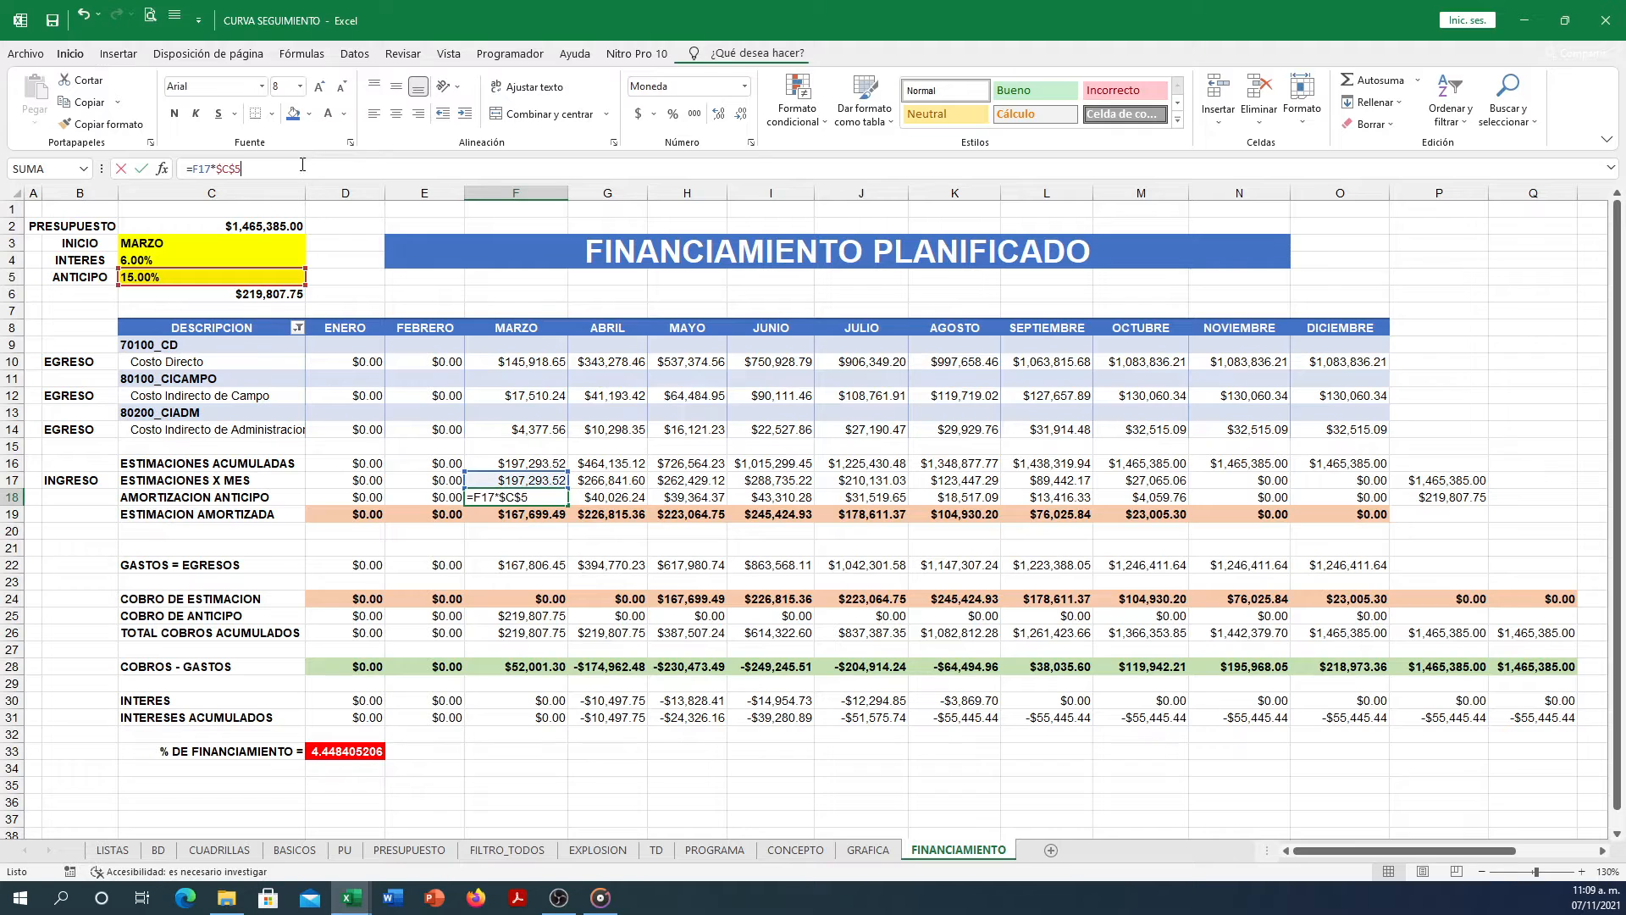
click(370, 553)
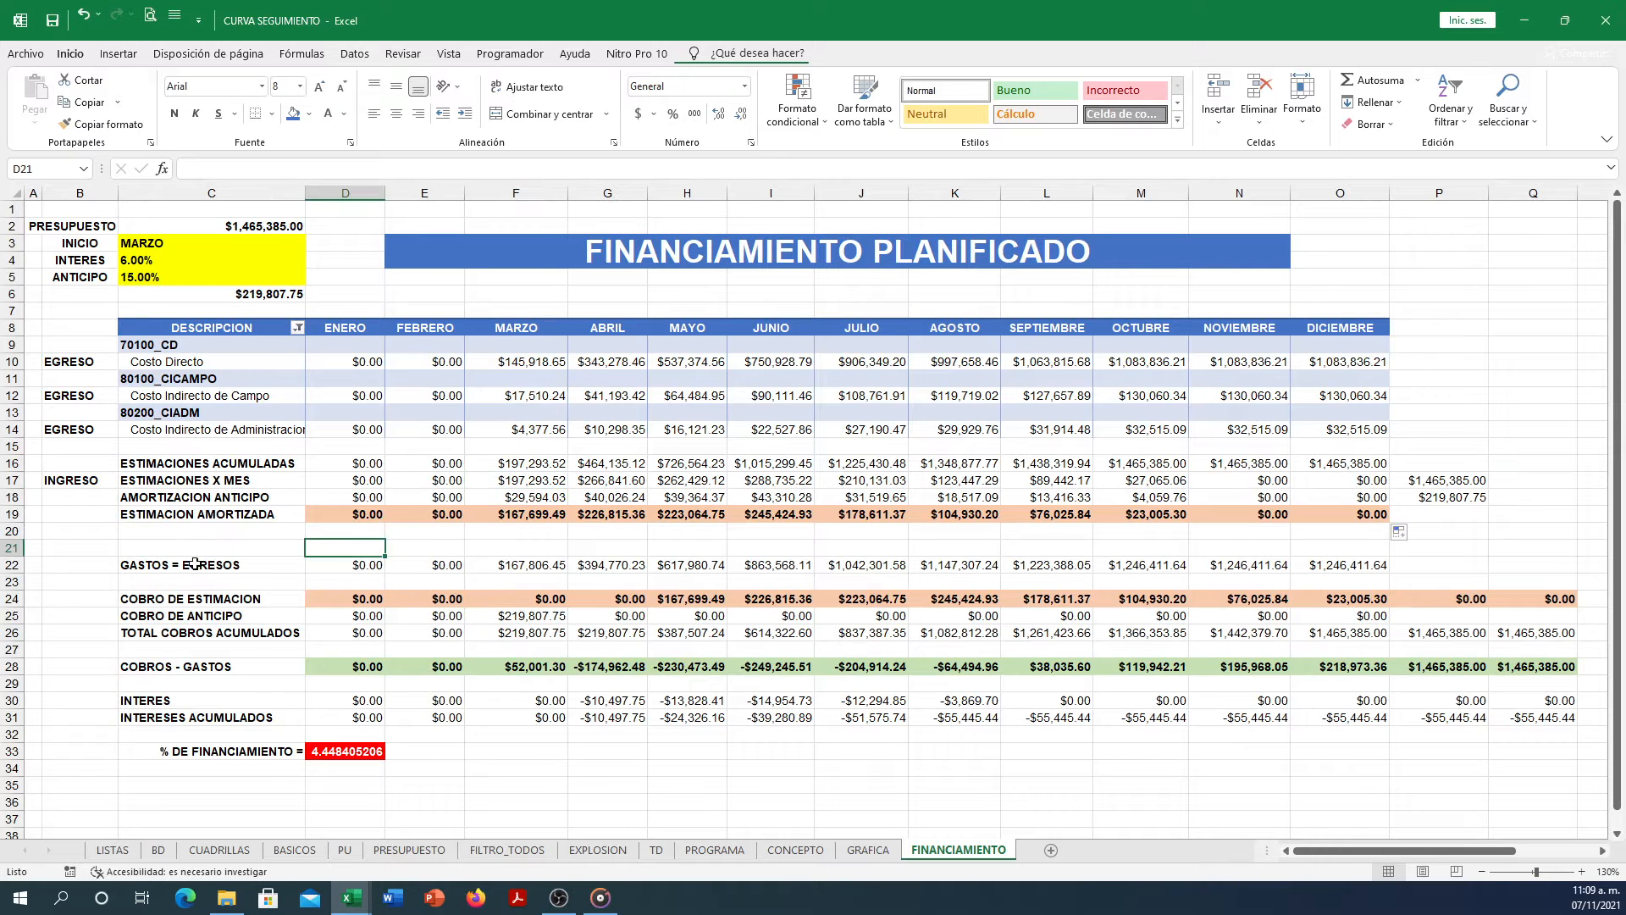
Examine which direct and indirect cost cells the GASTOS = EGRESOS formula in D22 adds together.
click(194, 564)
click(369, 564)
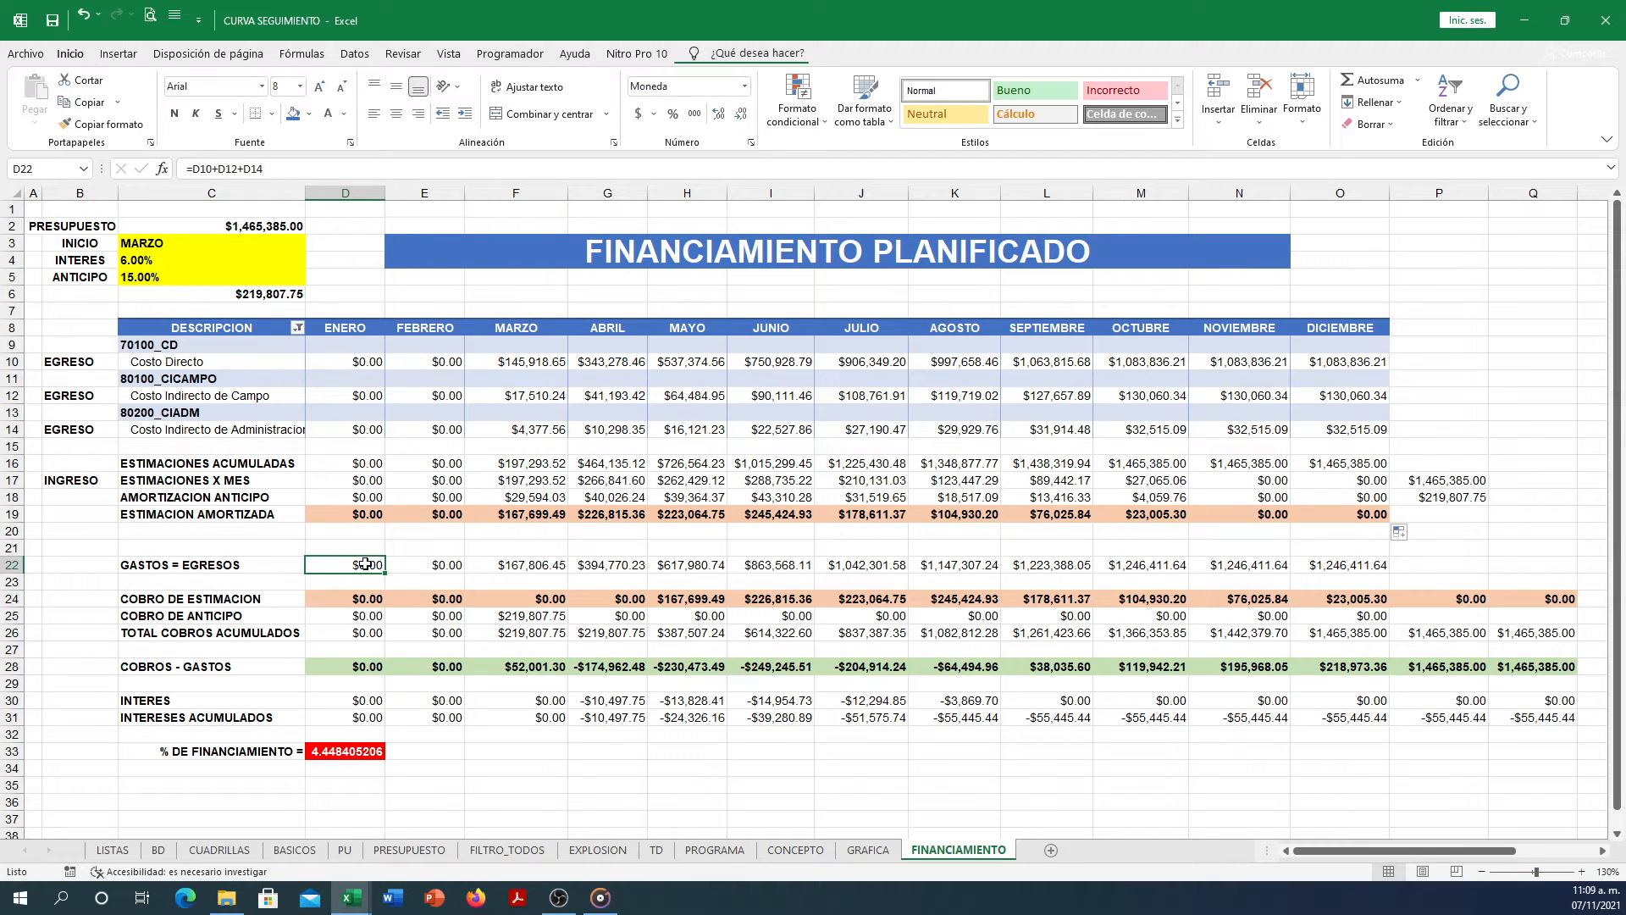
double_click(365, 564)
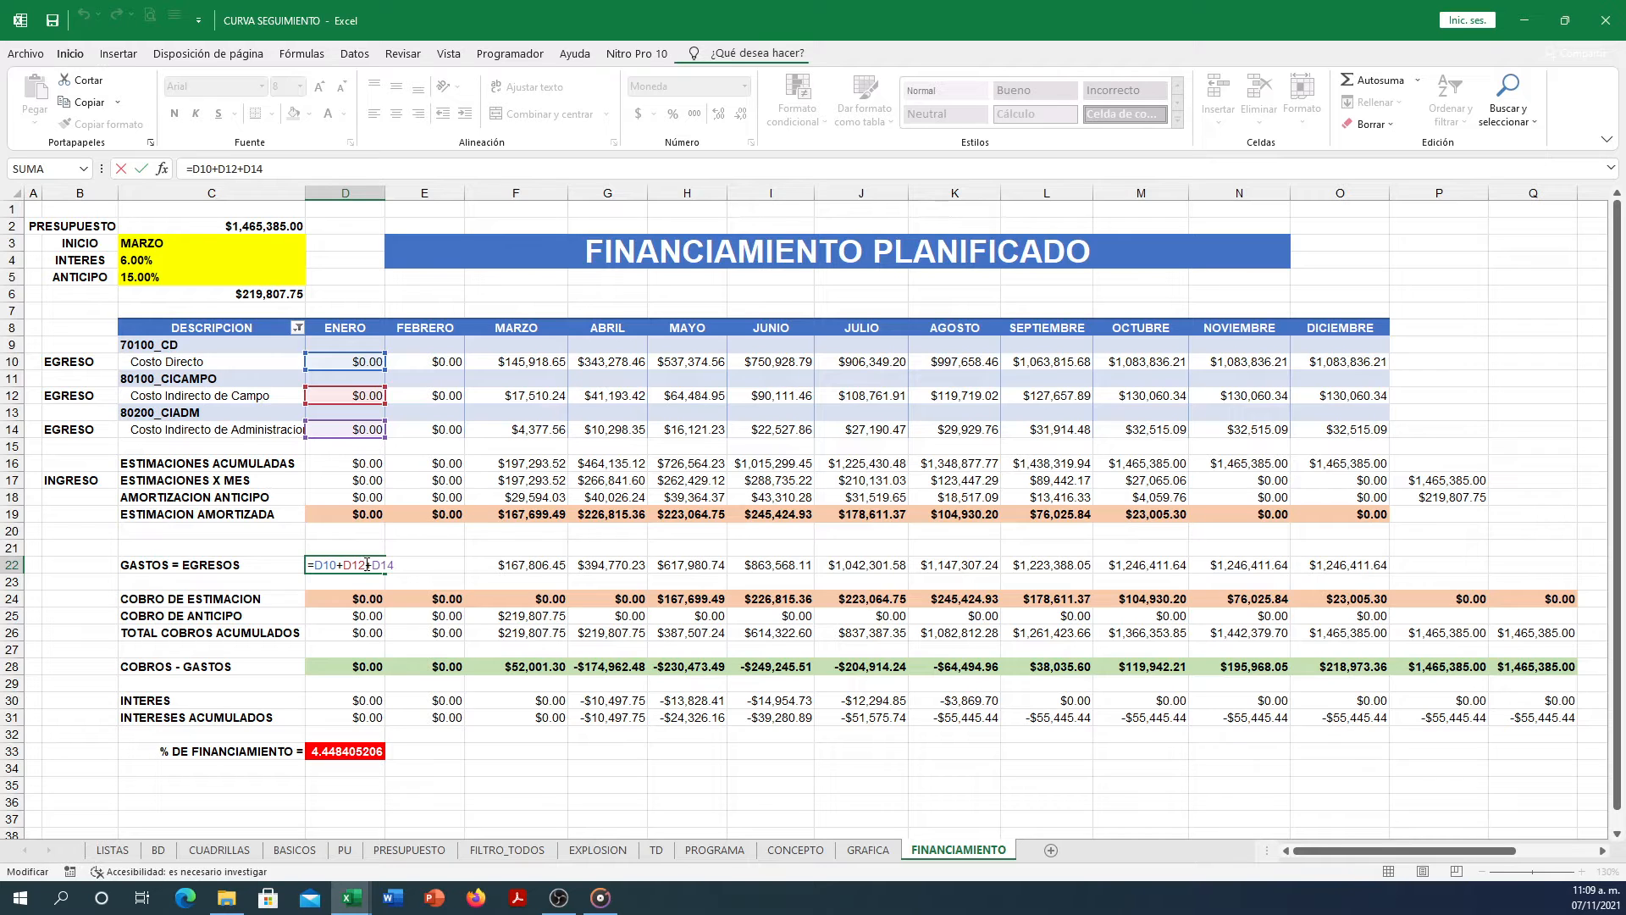
key(Escape)
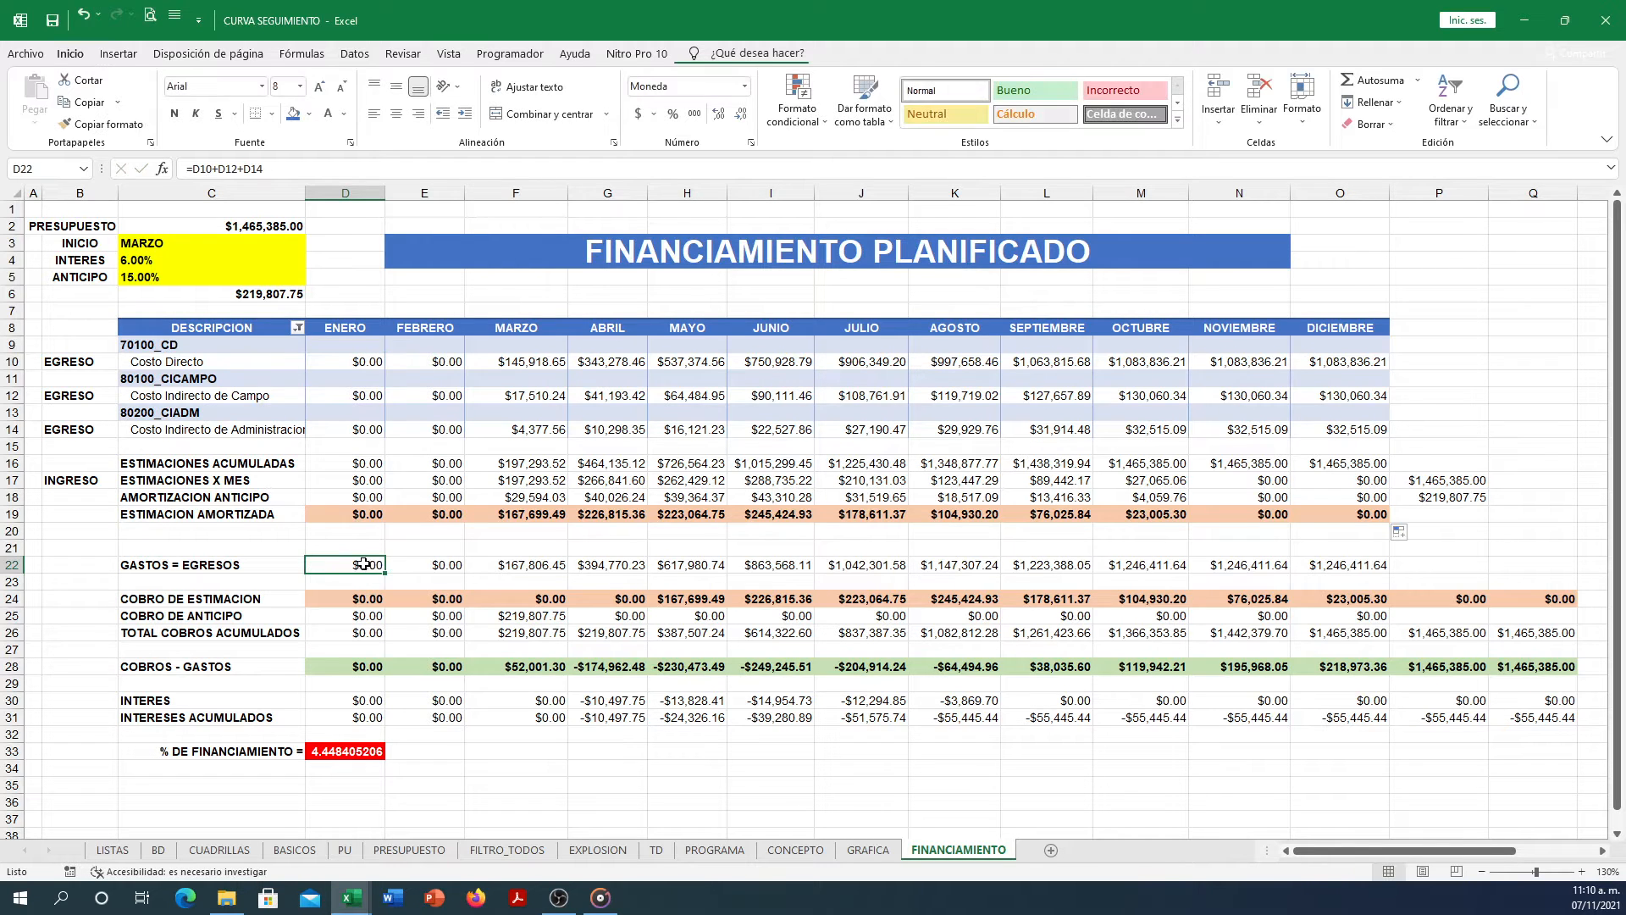
click(335, 544)
text(=)
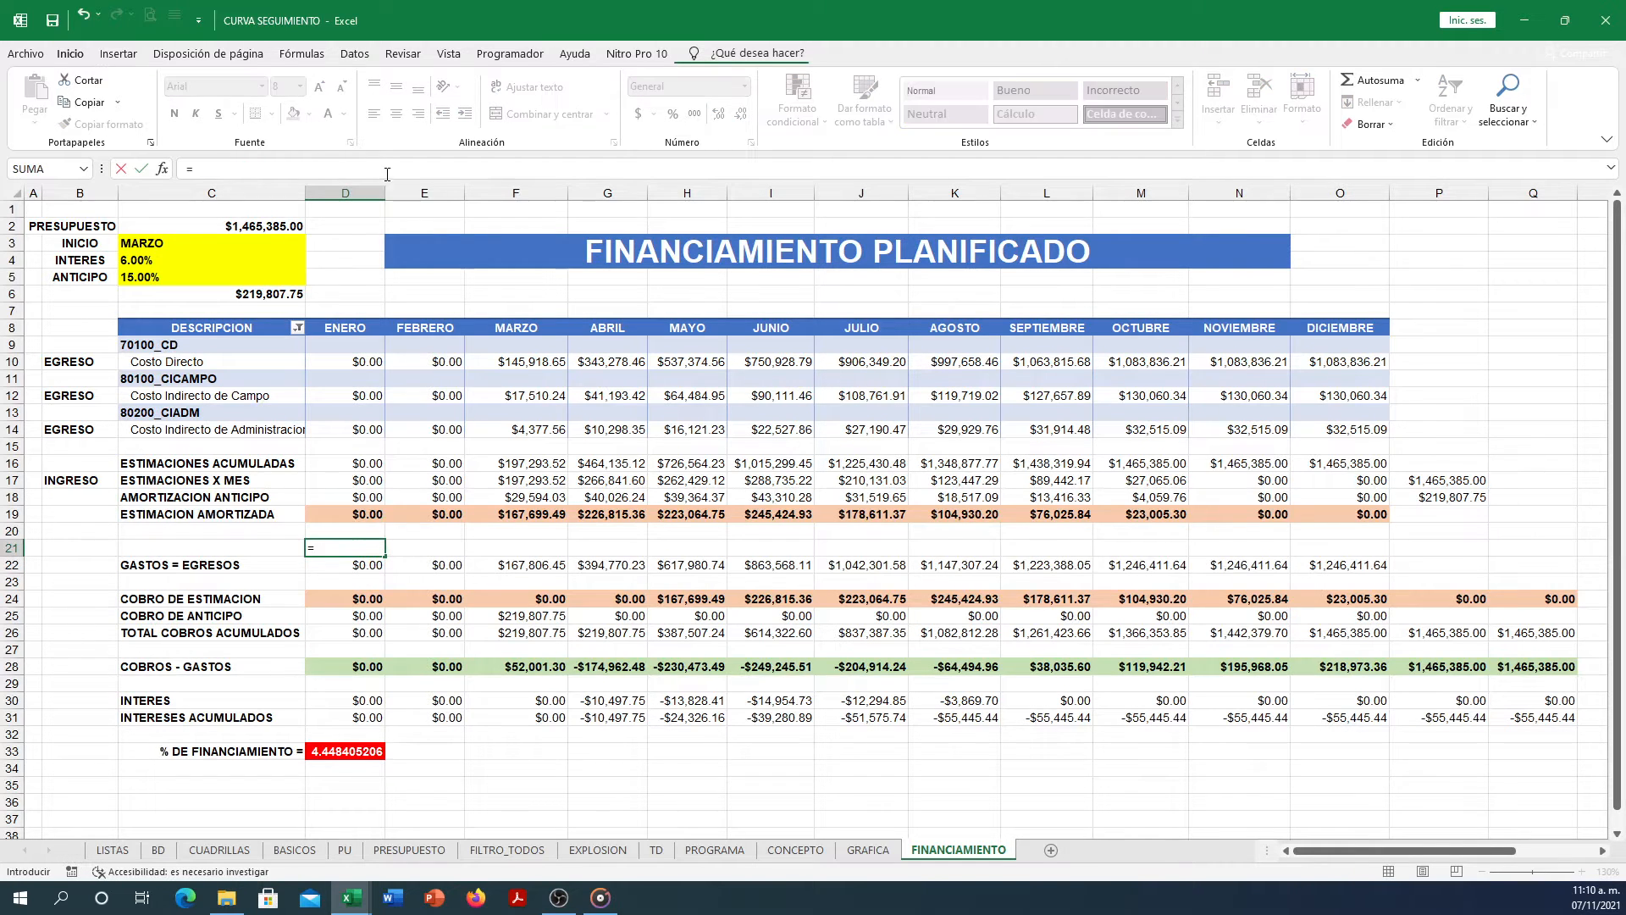
click(366, 425)
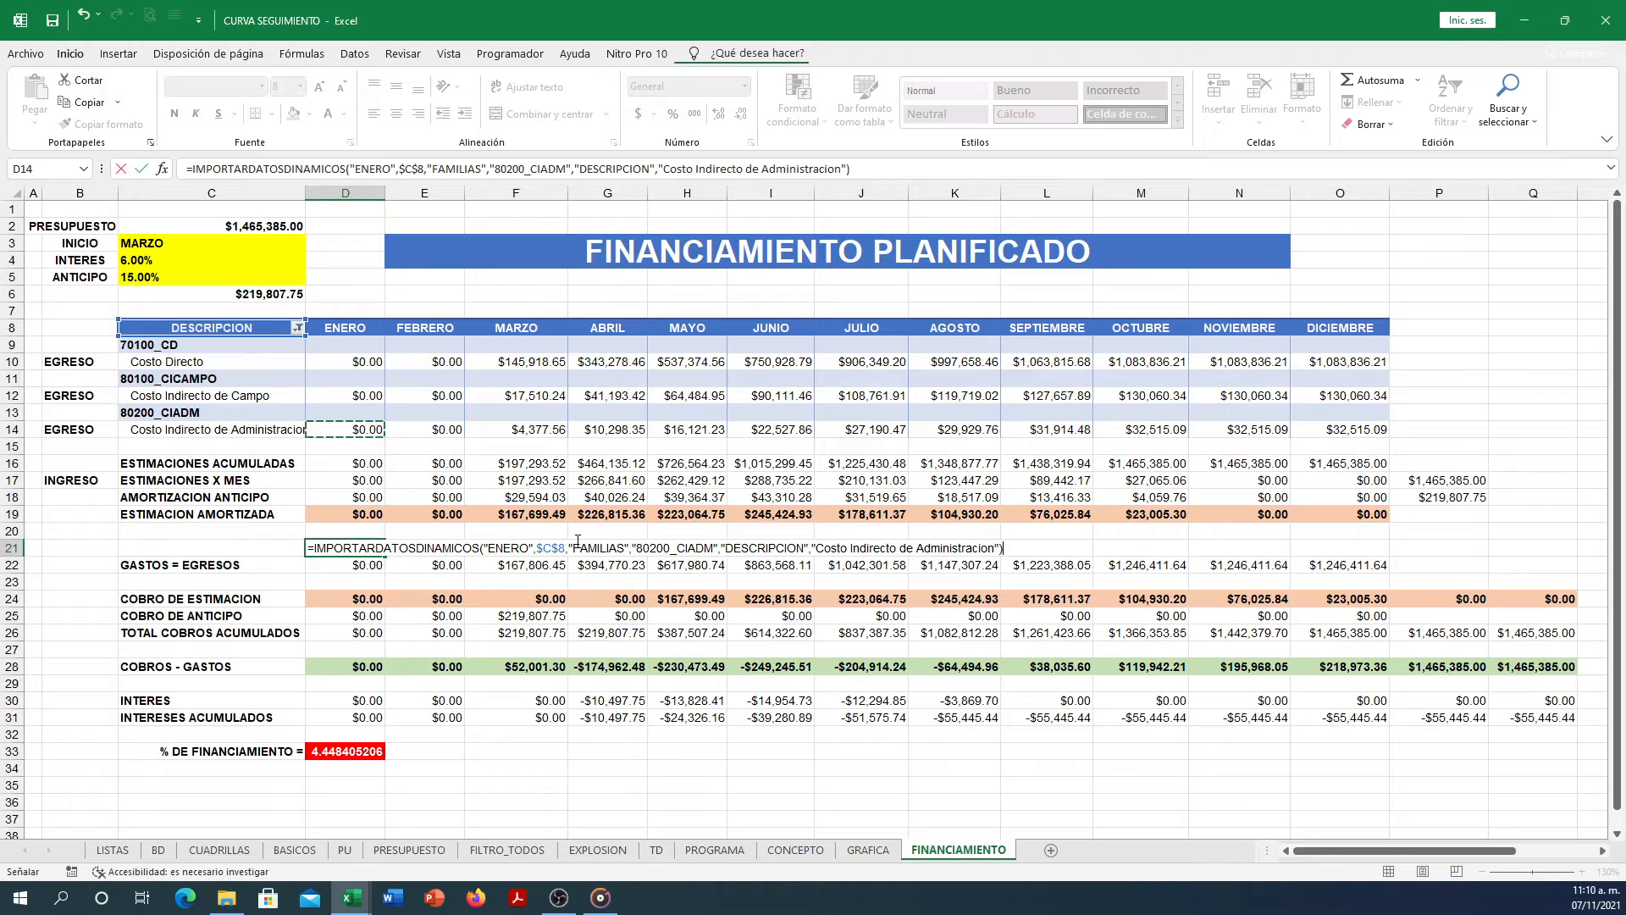
key(Escape)
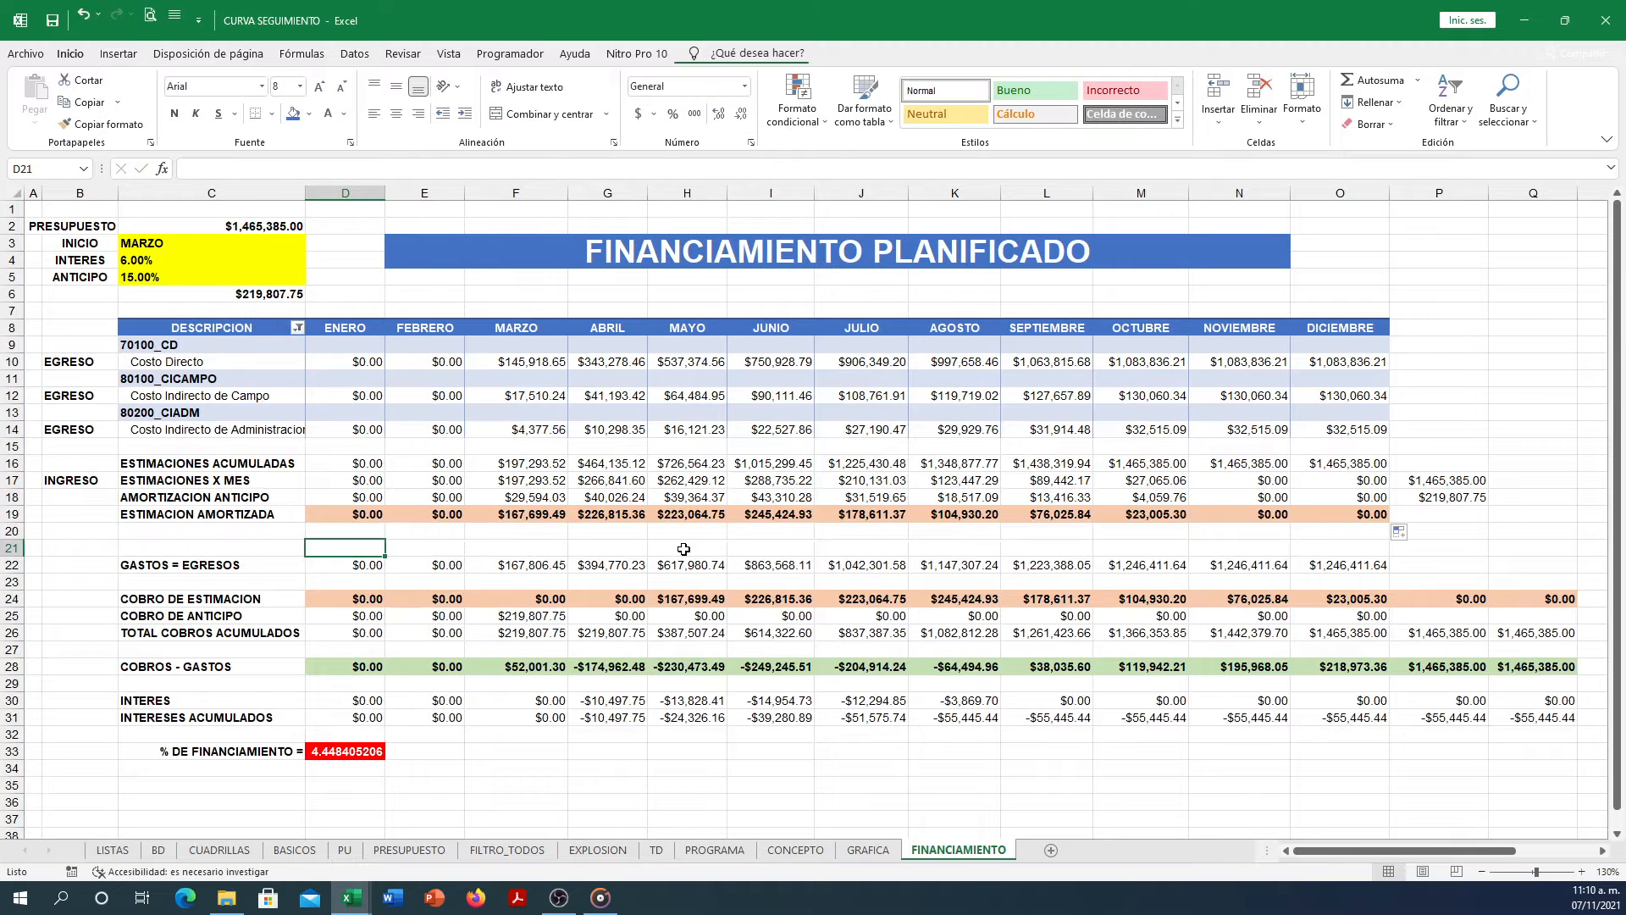
Fill the expenses formula =D10+D12+D14 from D22 across the months through O22.
double_click(367, 566)
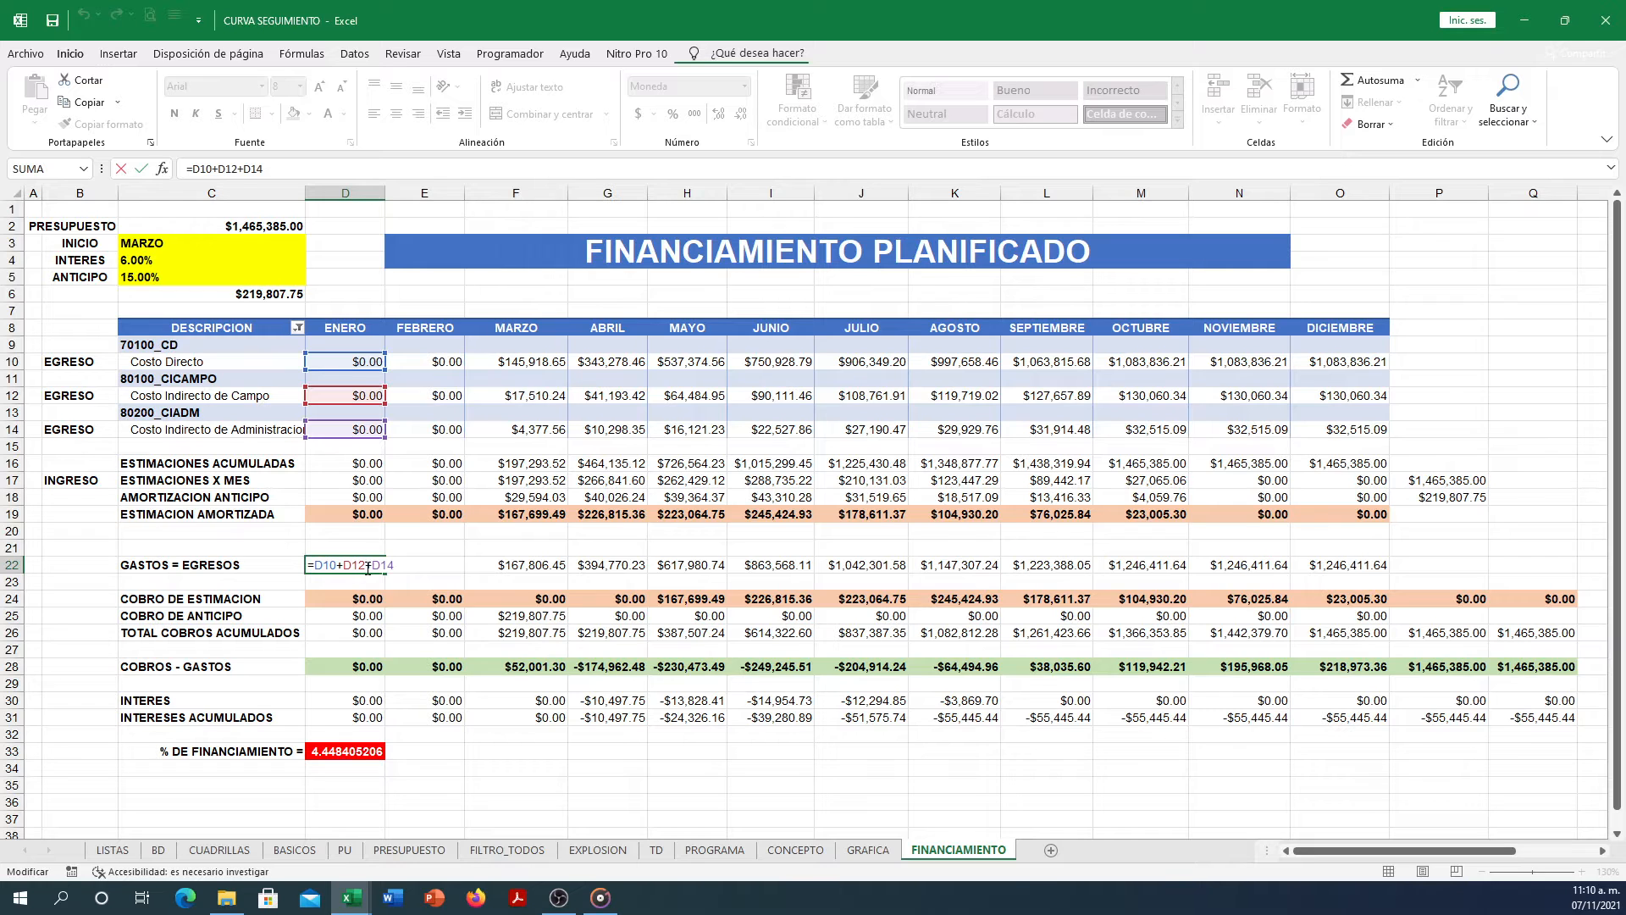
key(Escape)
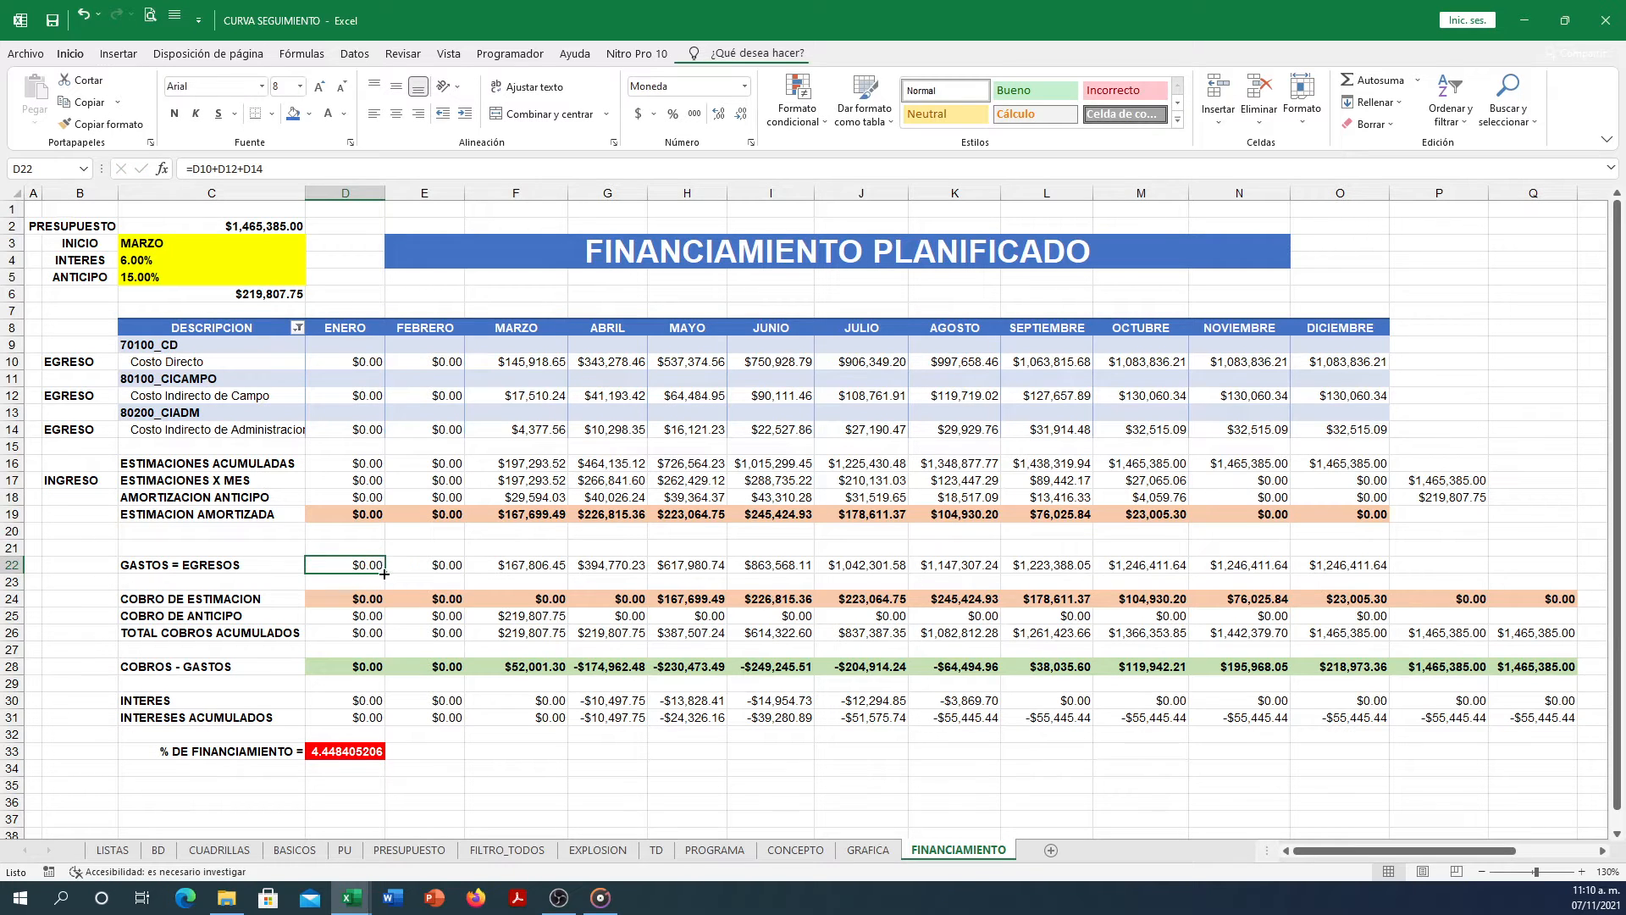
drag(384, 574, 1380, 569)
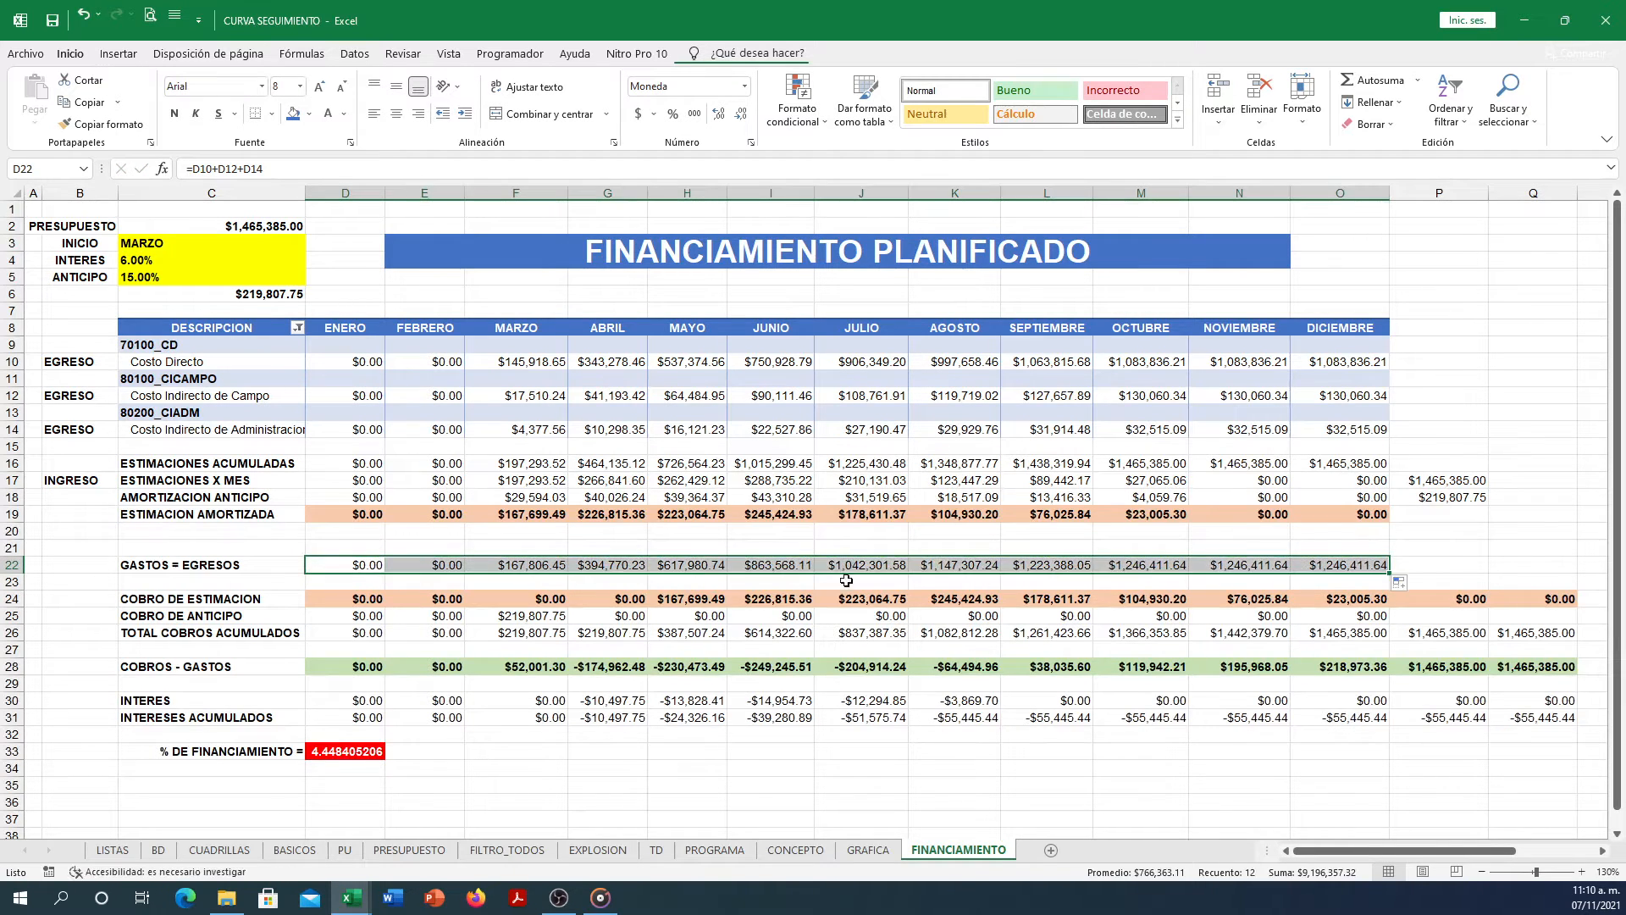
Compare the COBRO DE ESTIMACION row D24:Q24 with the amortized estimates in D19:O19, checking the references in F24 and H24.
click(352, 600)
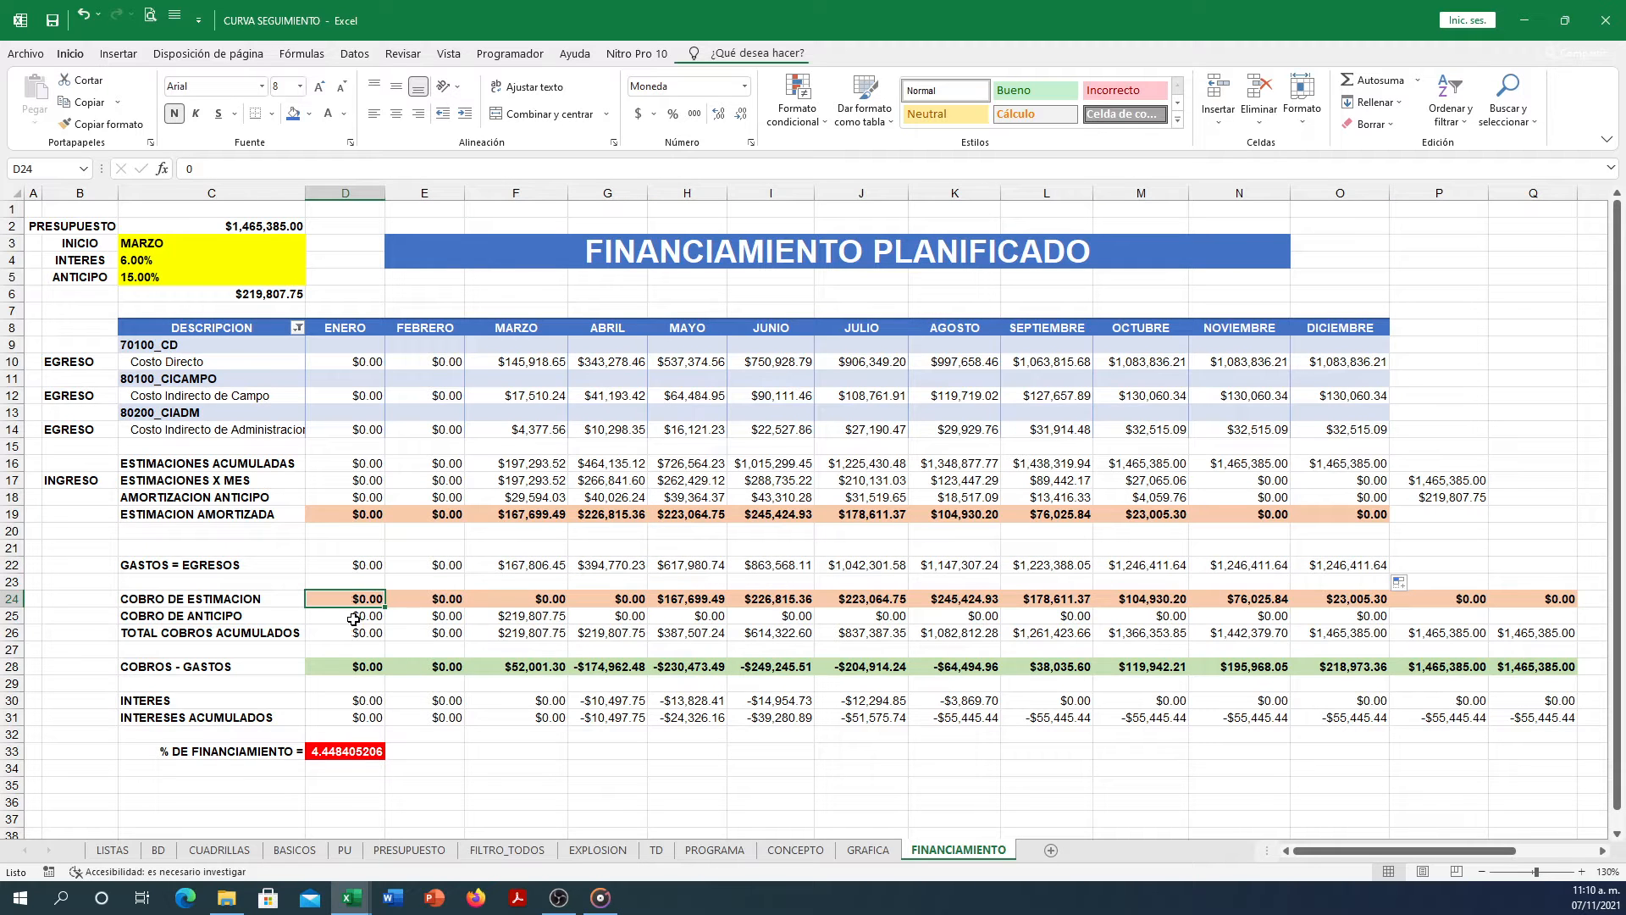
drag(335, 518, 1339, 521)
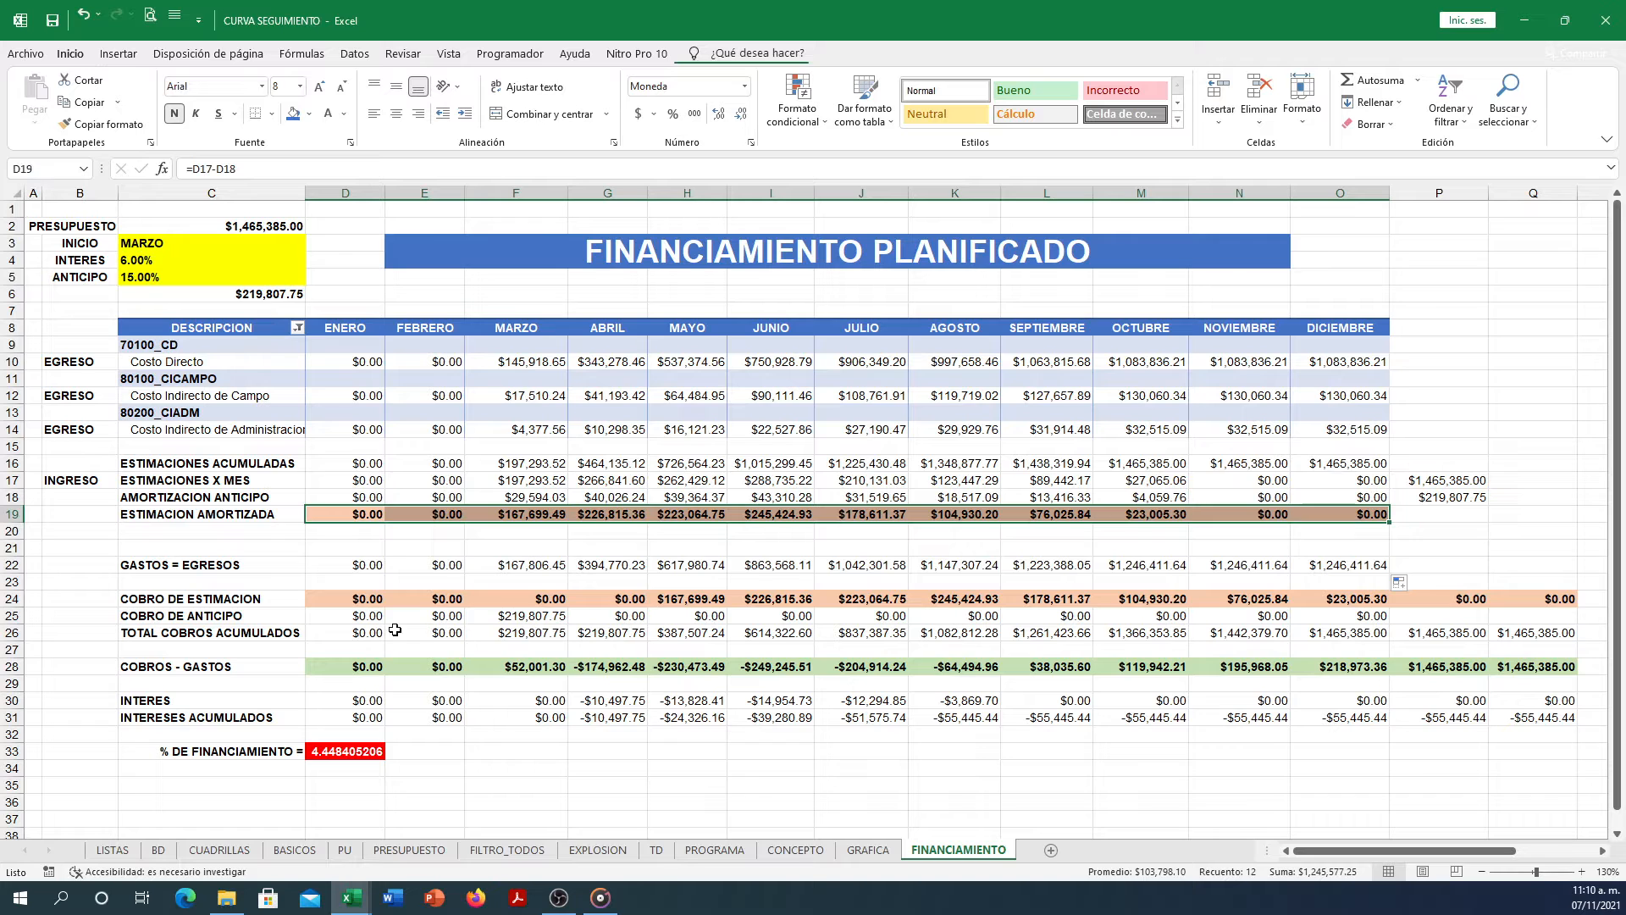
drag(347, 603, 1575, 603)
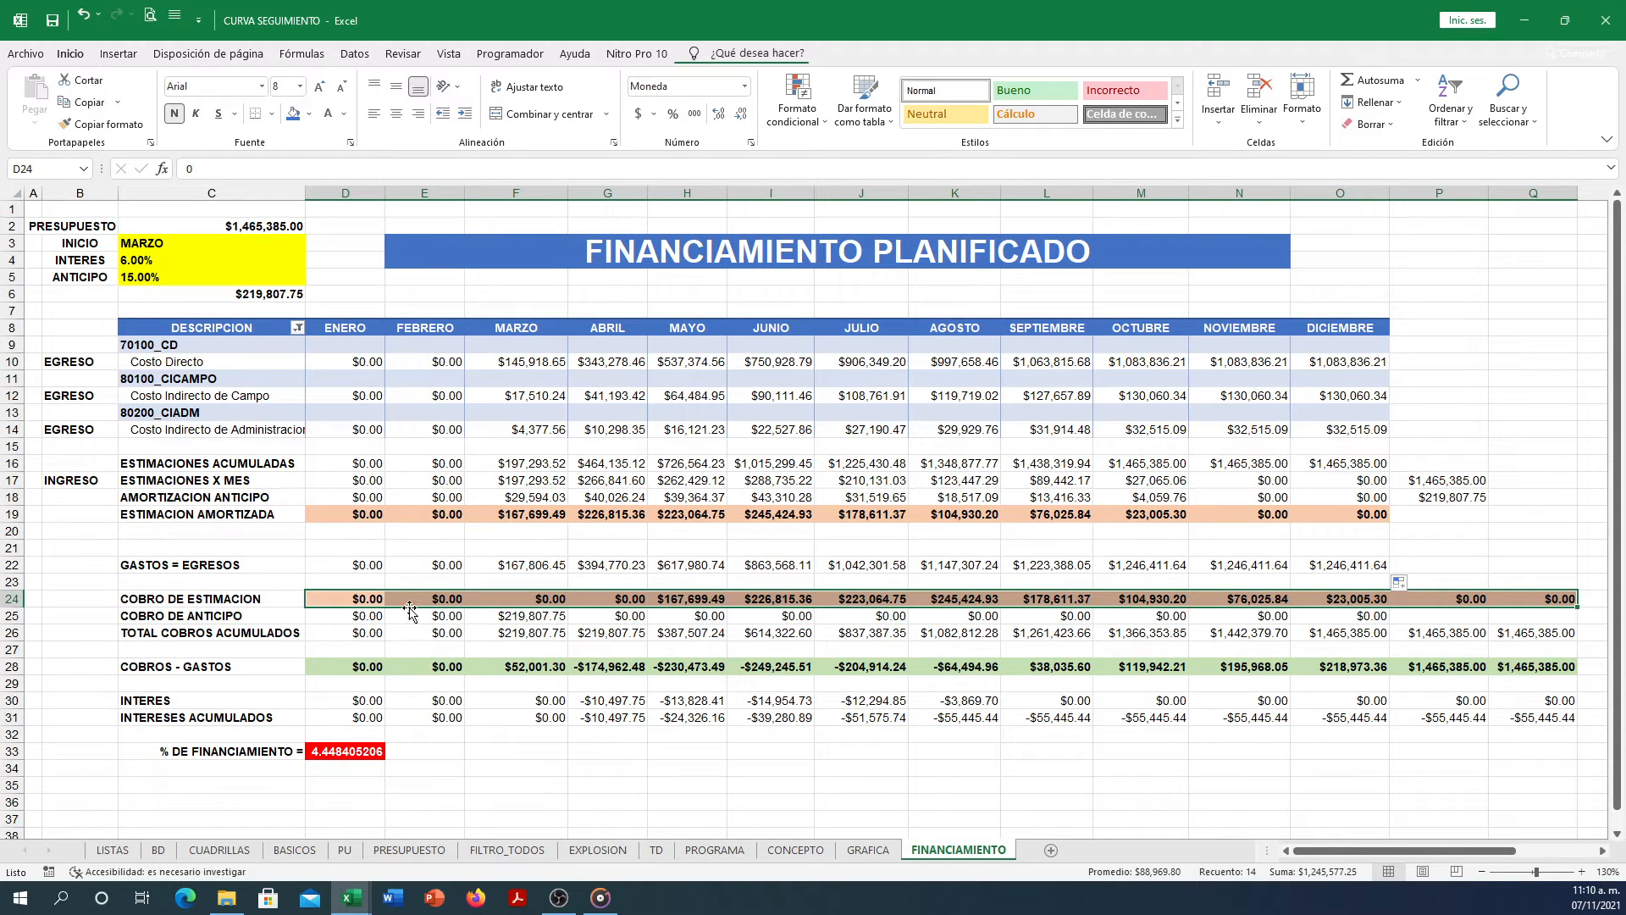
click(374, 601)
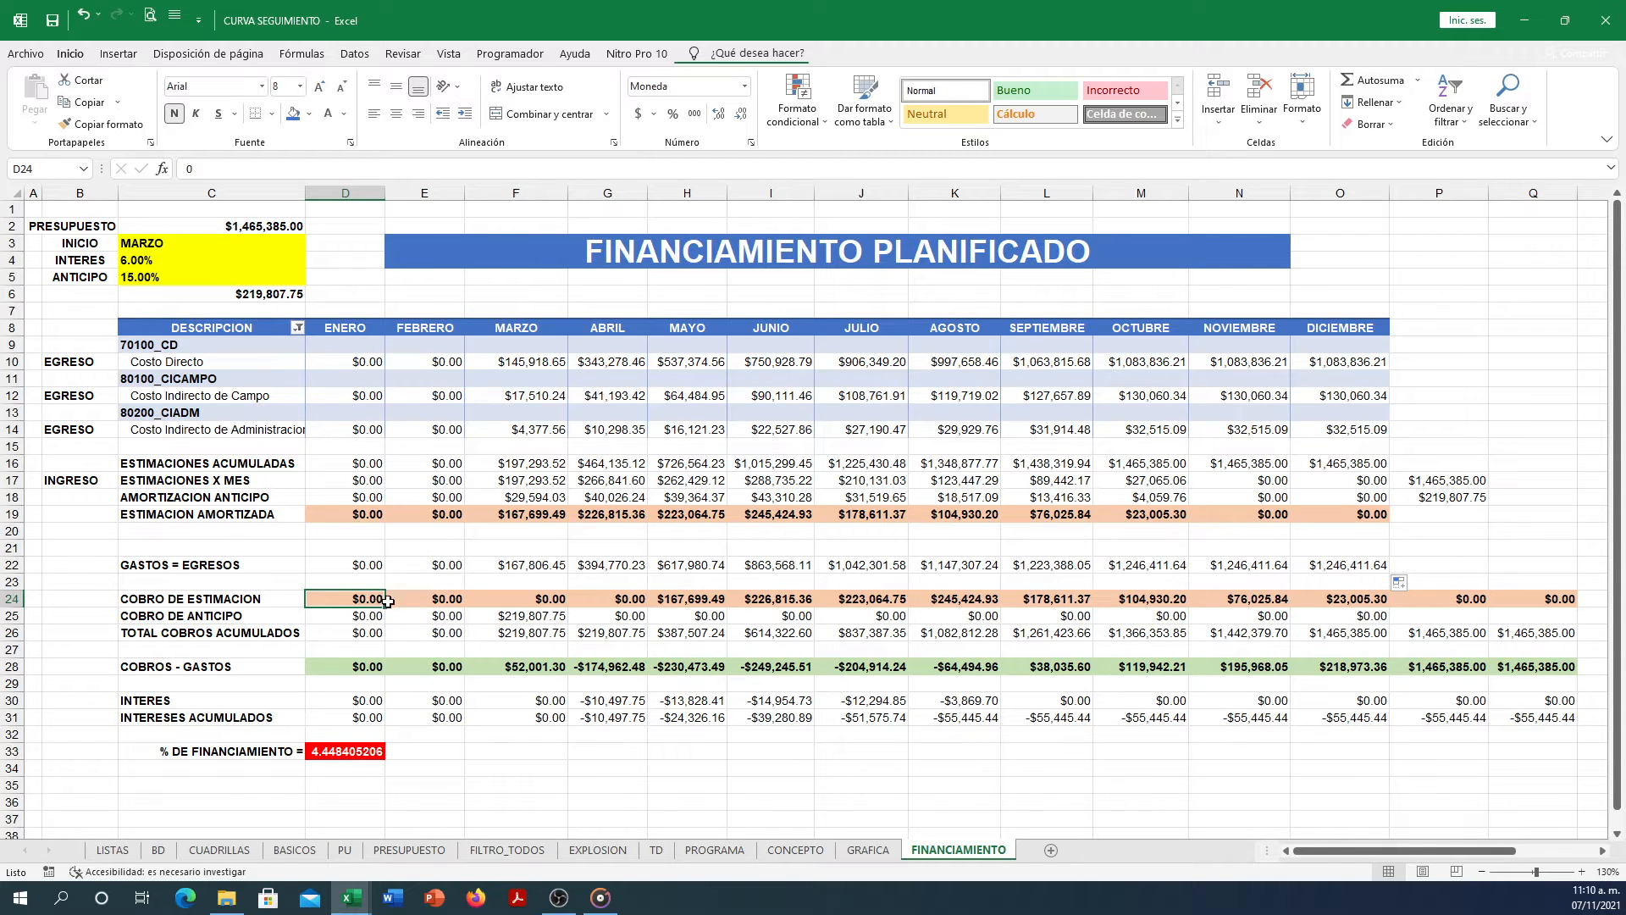
click(407, 600)
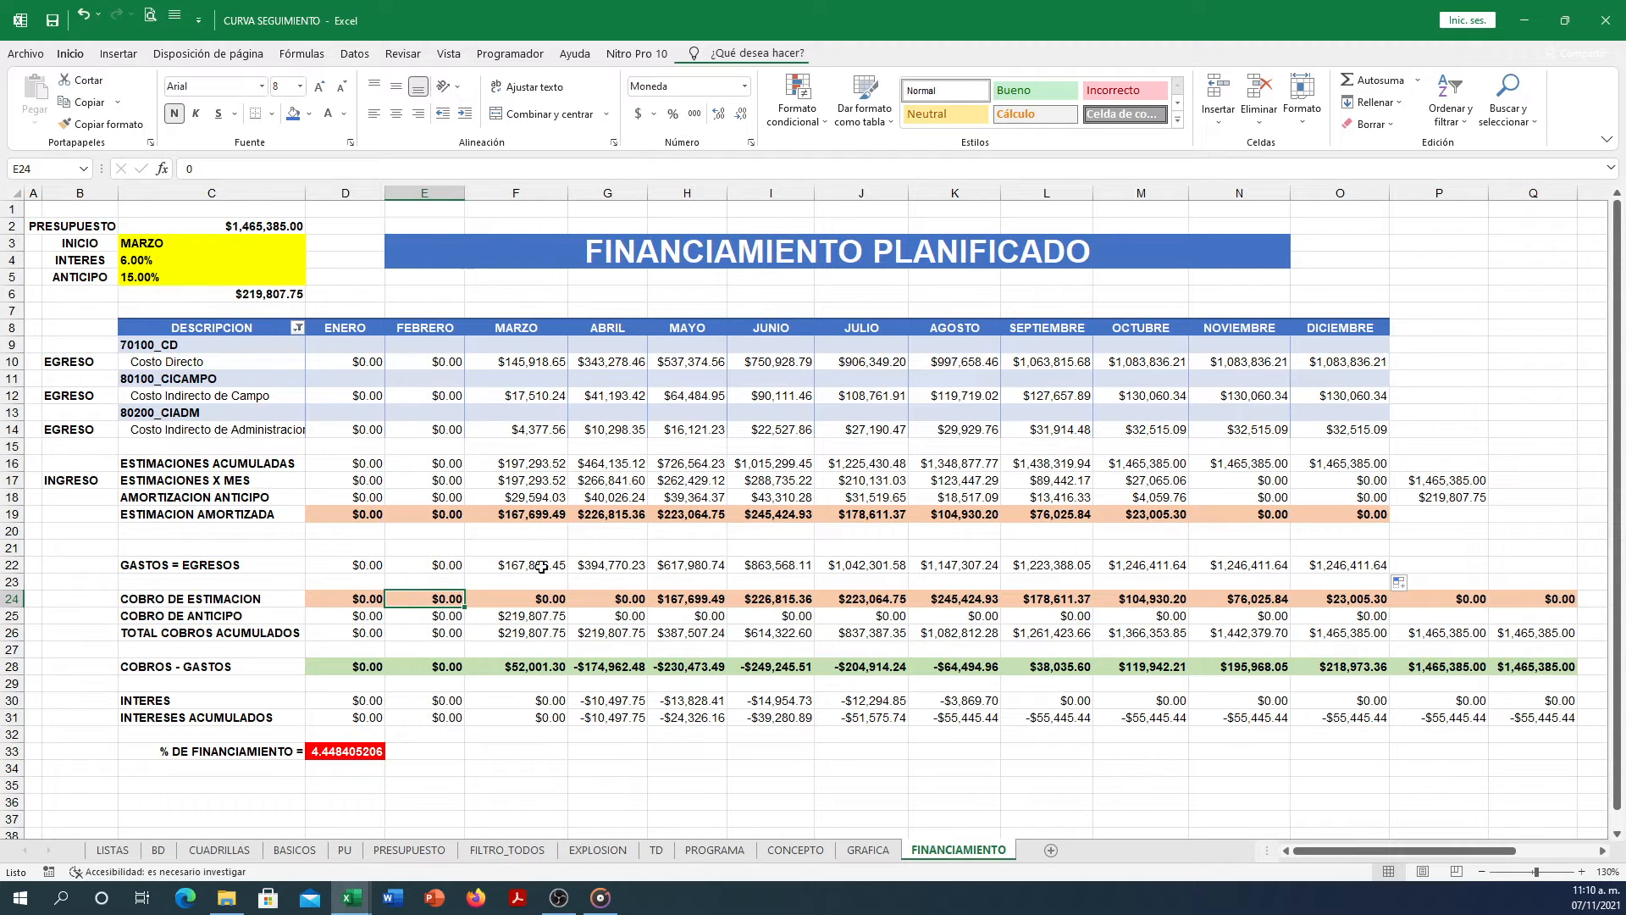
click(542, 601)
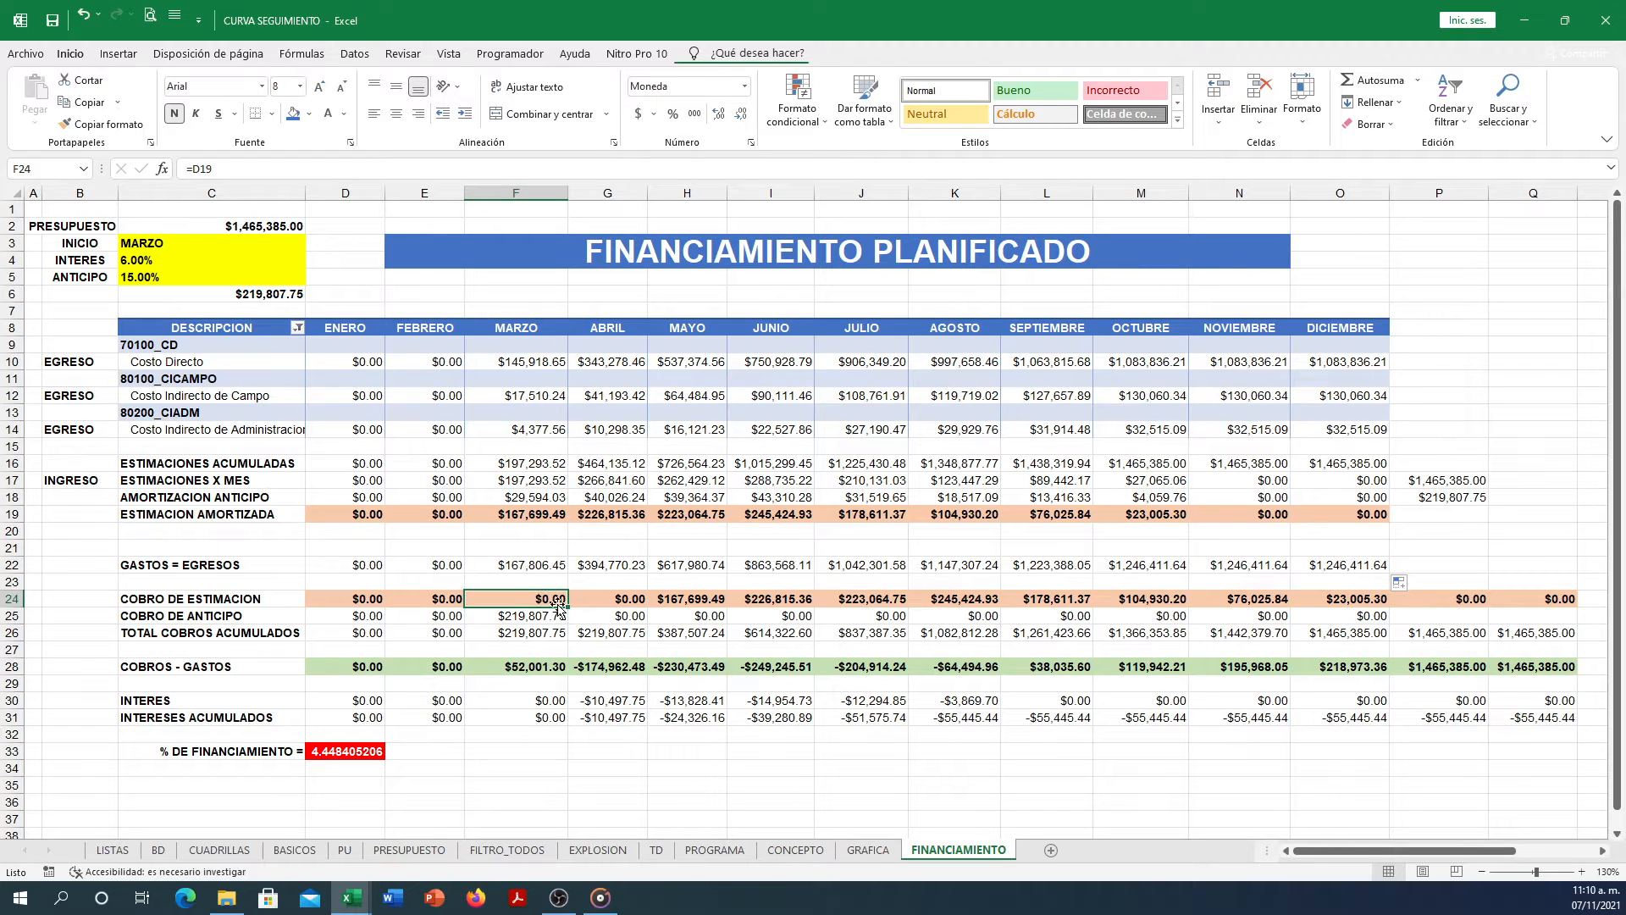
click(702, 602)
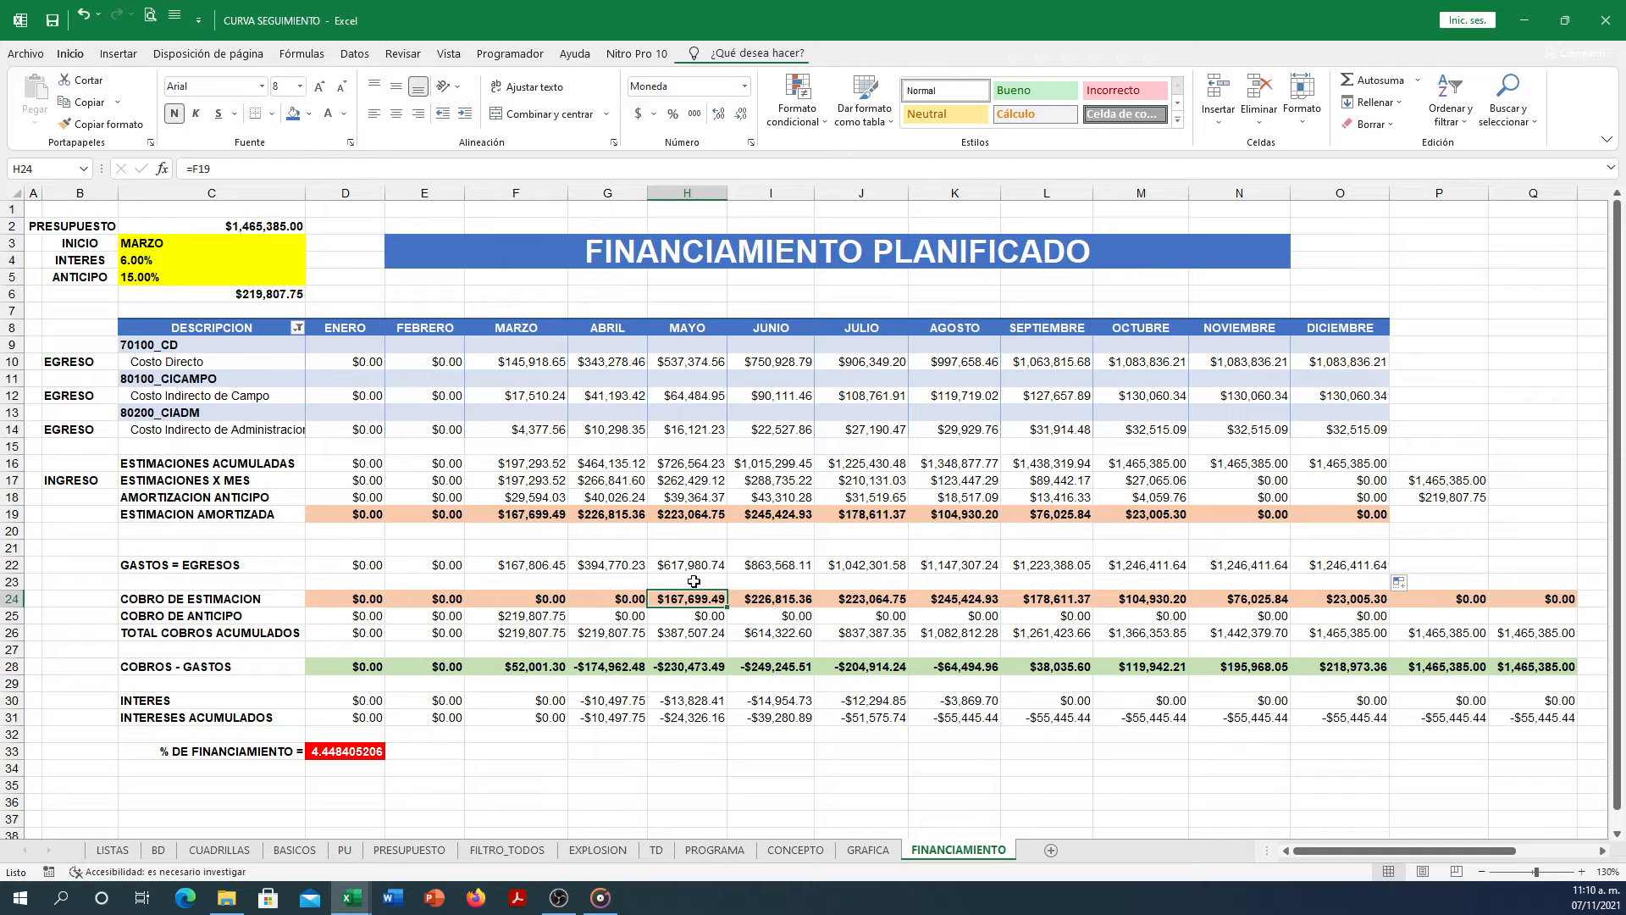
Recheck the January and February COBRO DE ESTIMACION entries in D24 and E24 against the March reference in F24.
click(359, 599)
double_click(360, 600)
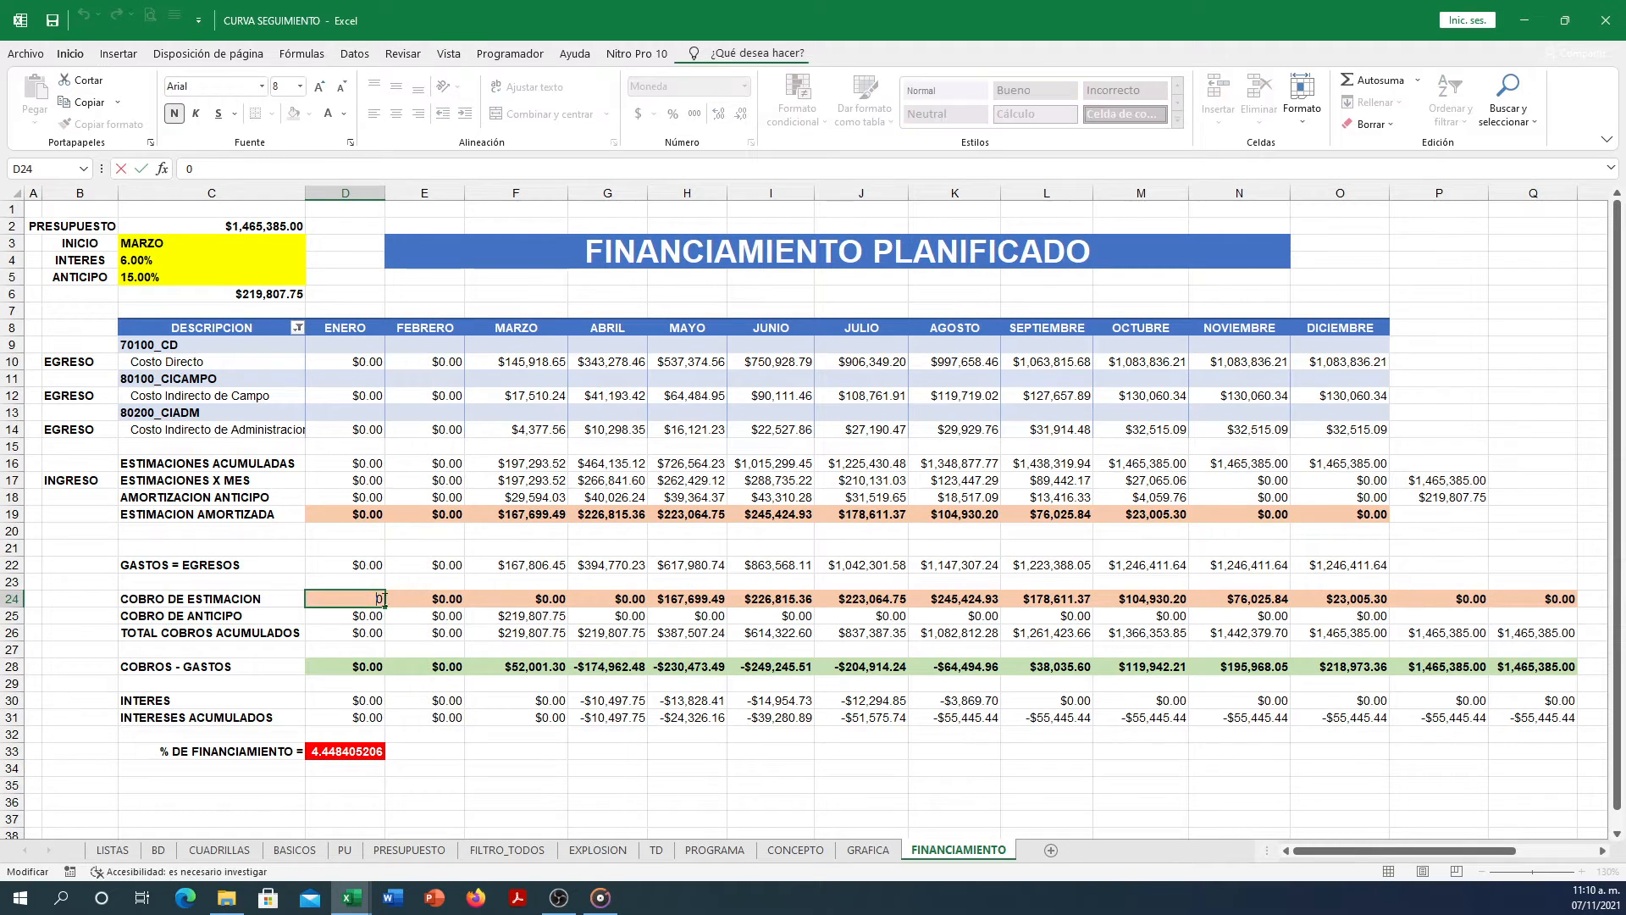
key(Escape)
double_click(426, 597)
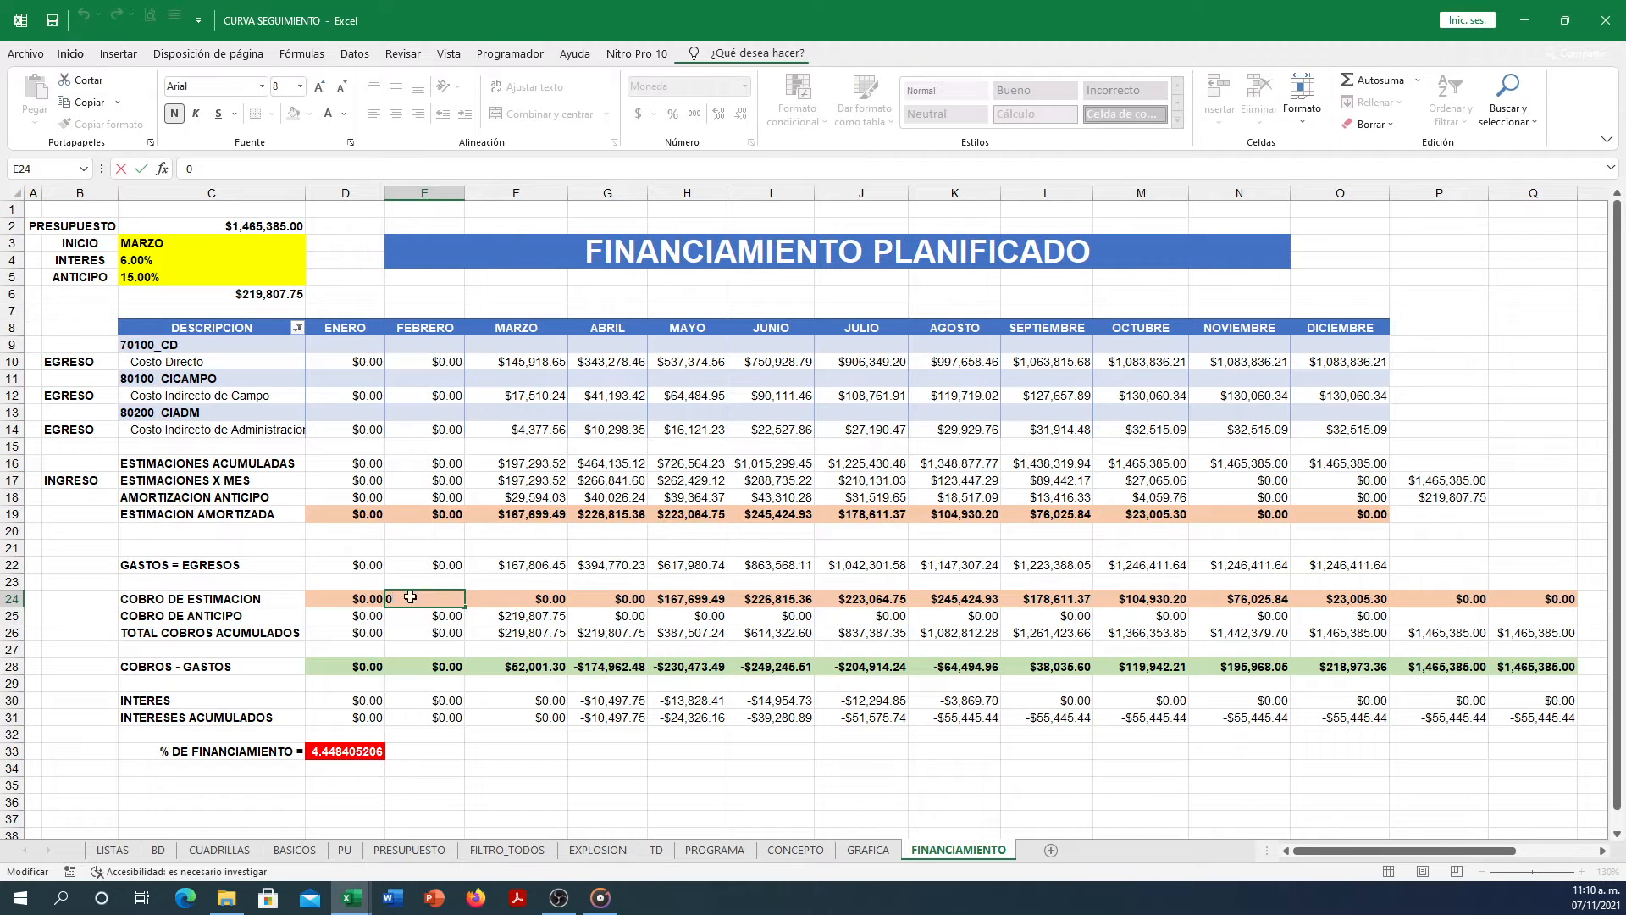
key(Escape)
click(552, 598)
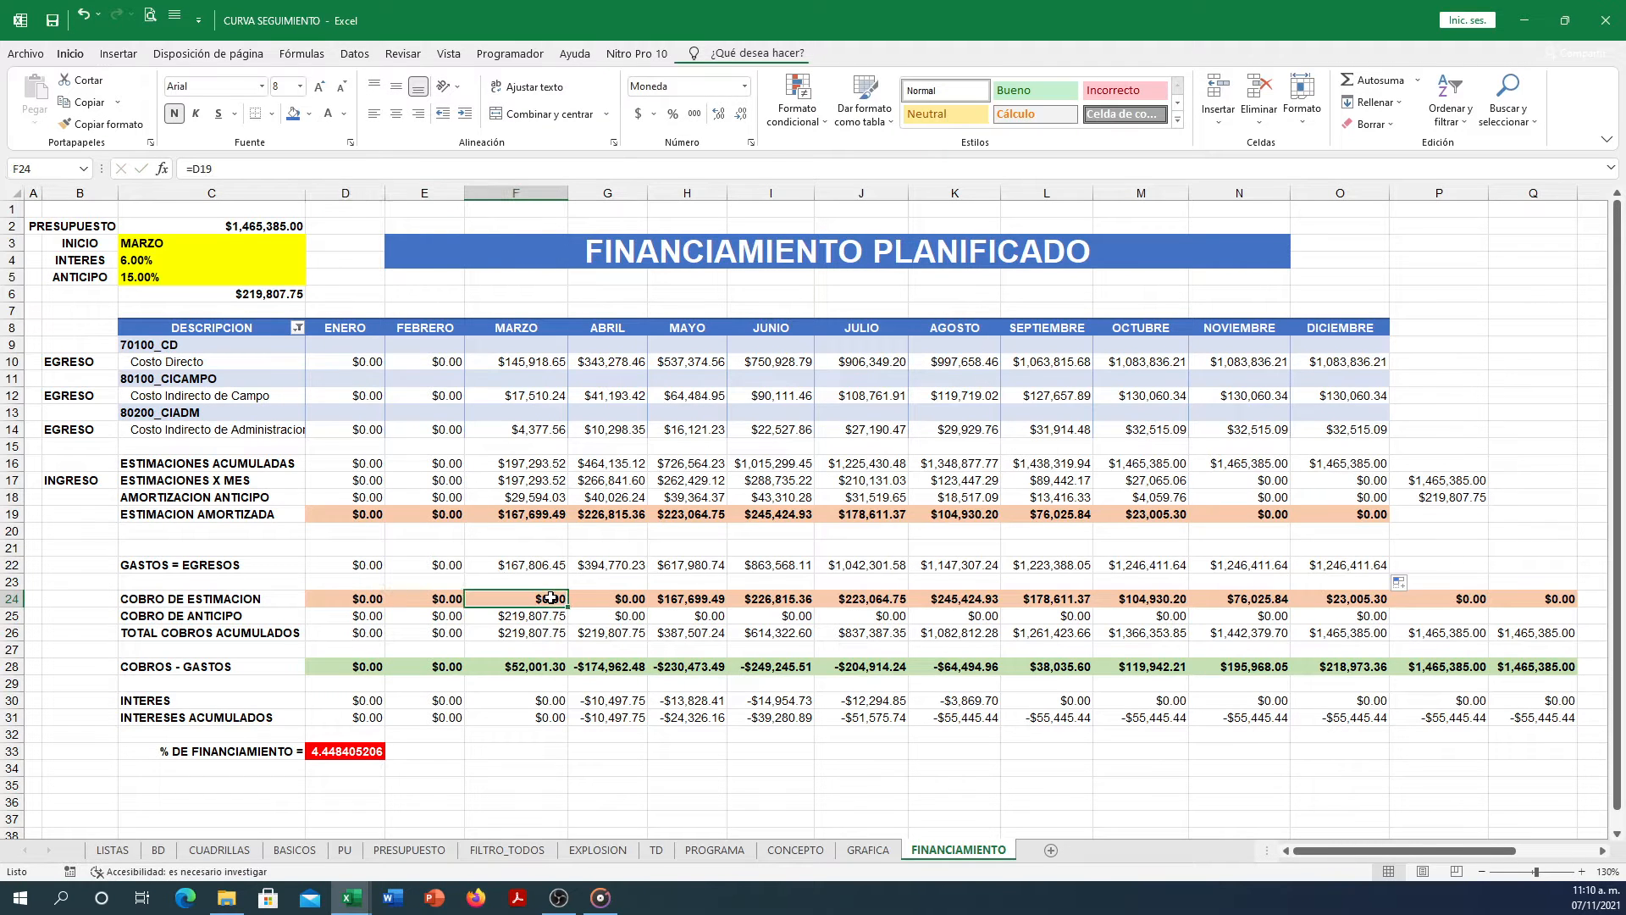
Fill the COBRO DE ESTIMACION formula =D19 from F24 across through Q24 and check the reference in Q24.
double_click(552, 598)
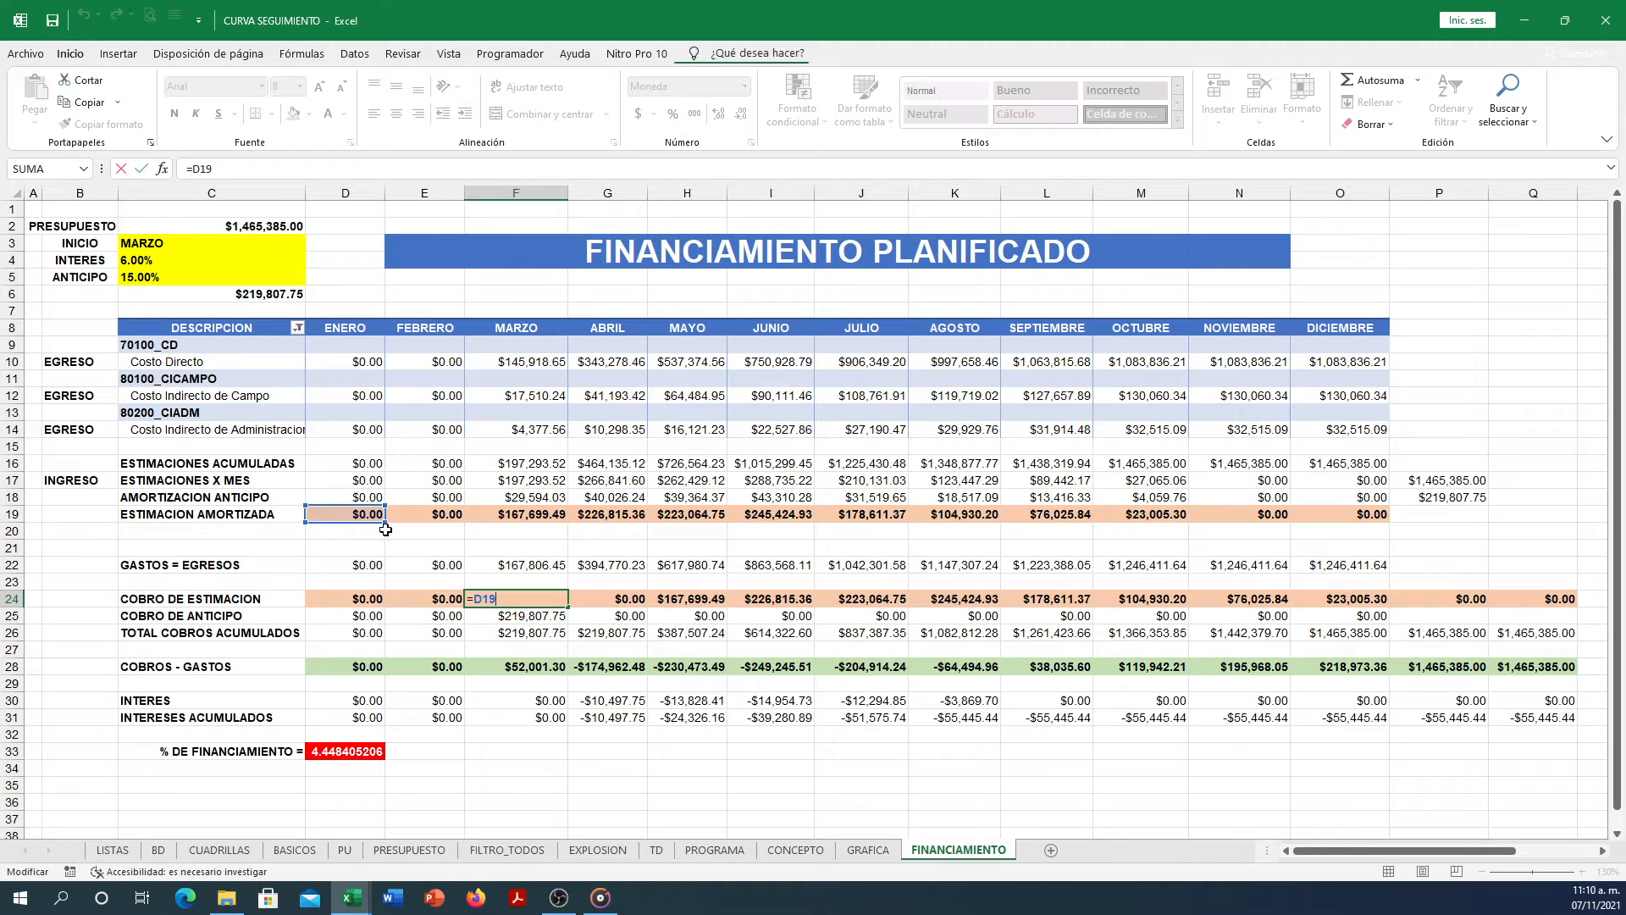
key(Return)
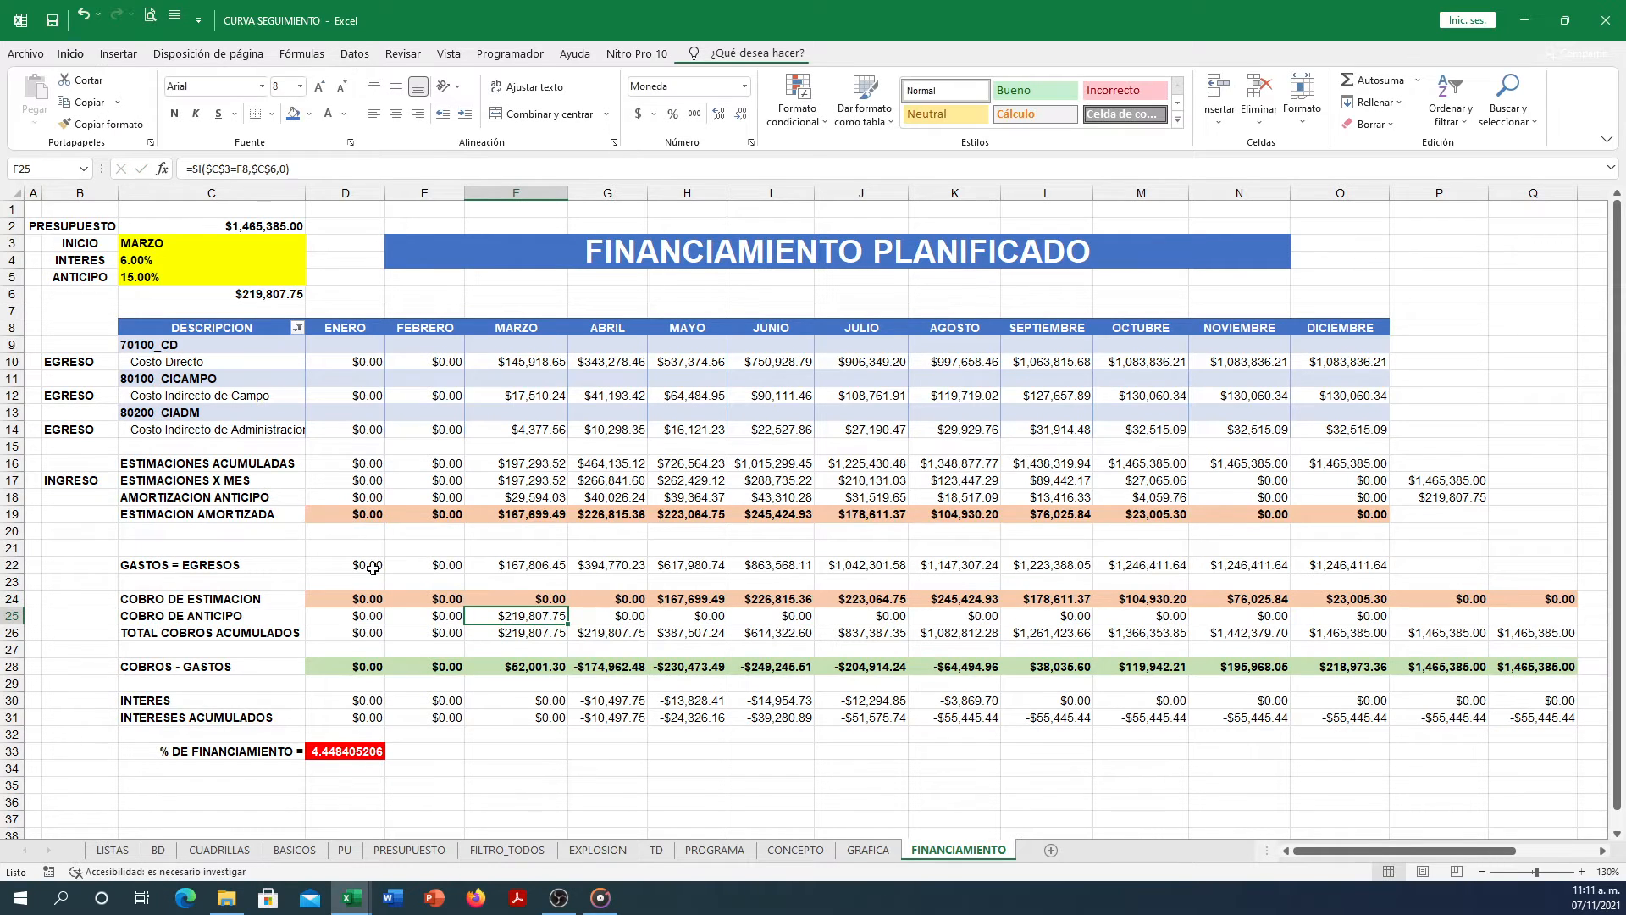
click(532, 603)
drag(568, 607, 1541, 598)
click(1541, 596)
double_click(1541, 595)
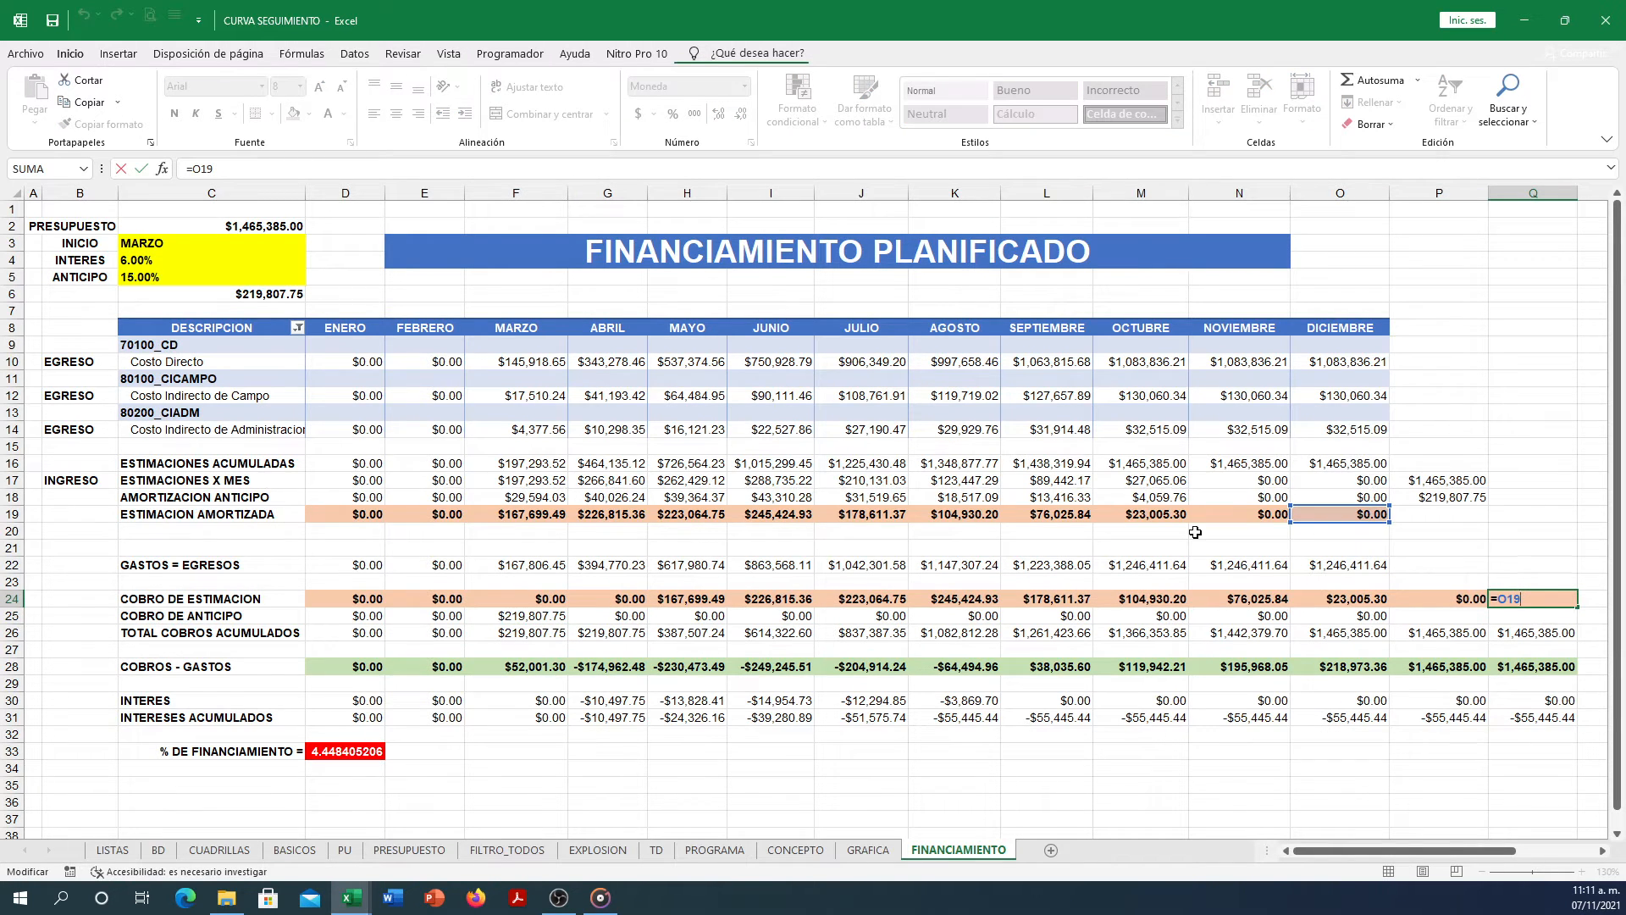
key(Return)
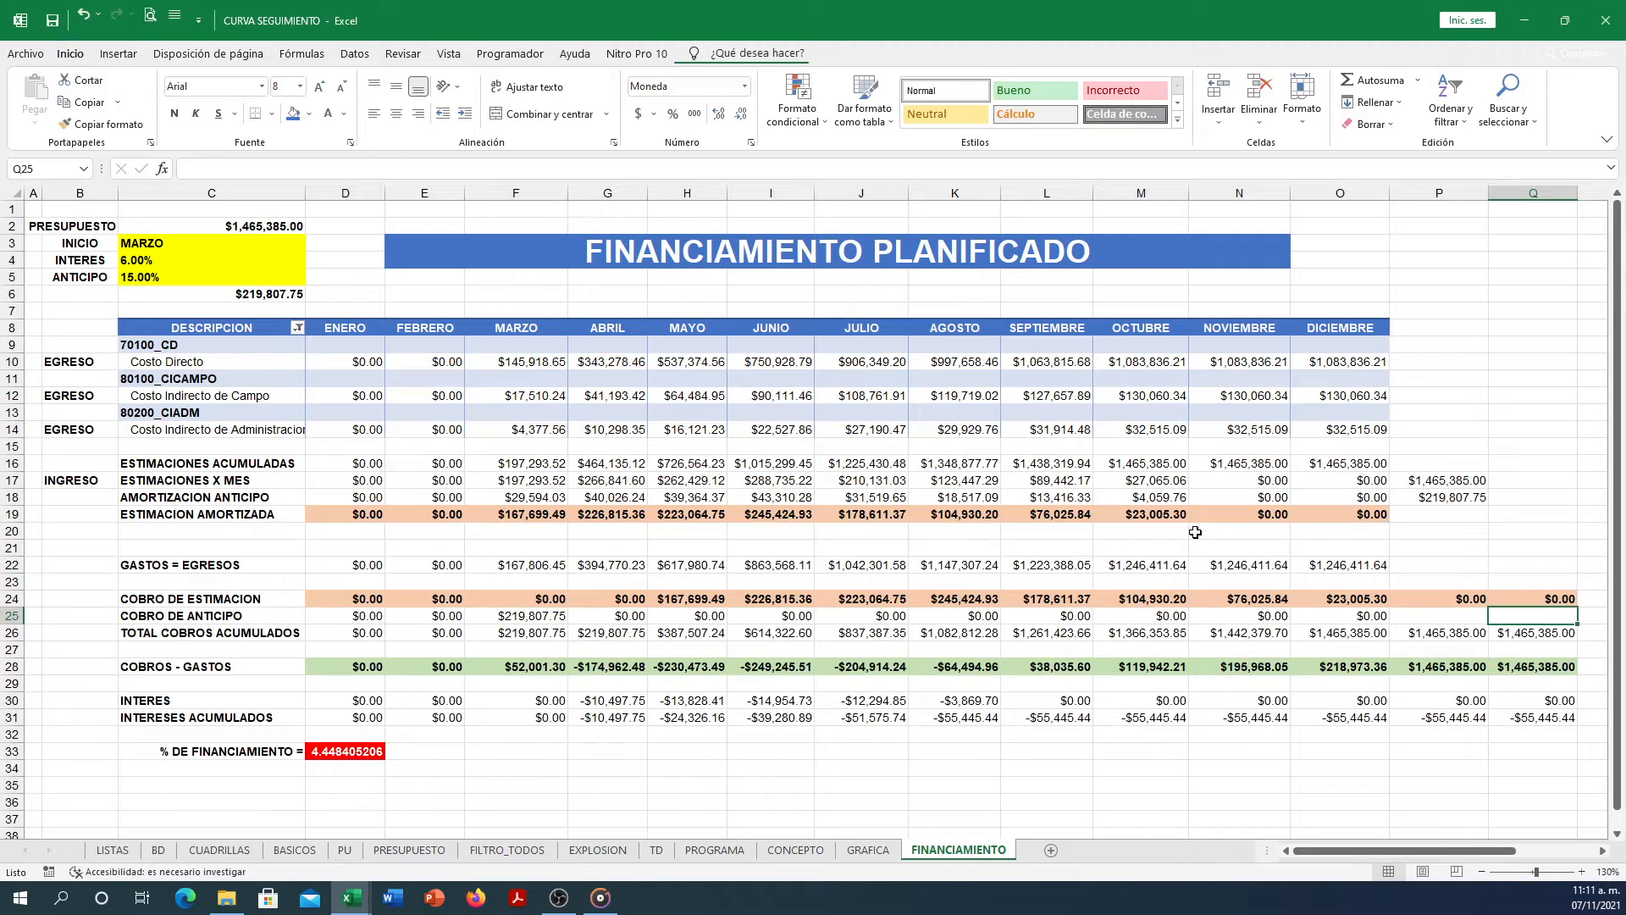
Examine the test, true value and false value arguments of the COBRO DE ANTICIPO SI formula in D25.
click(355, 615)
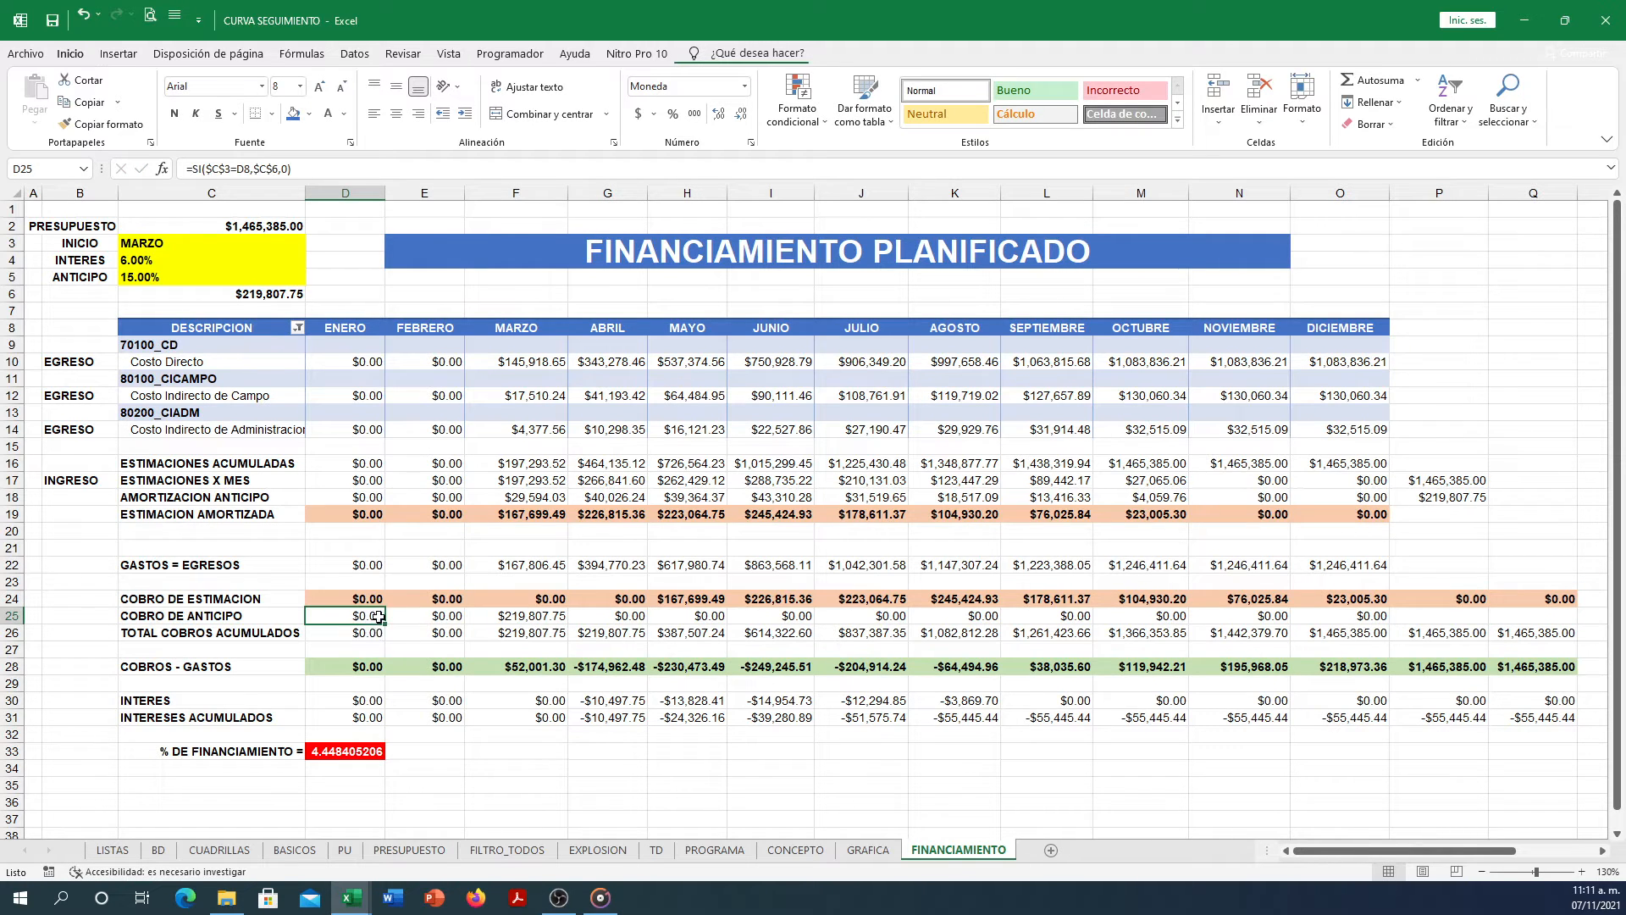
double_click(359, 615)
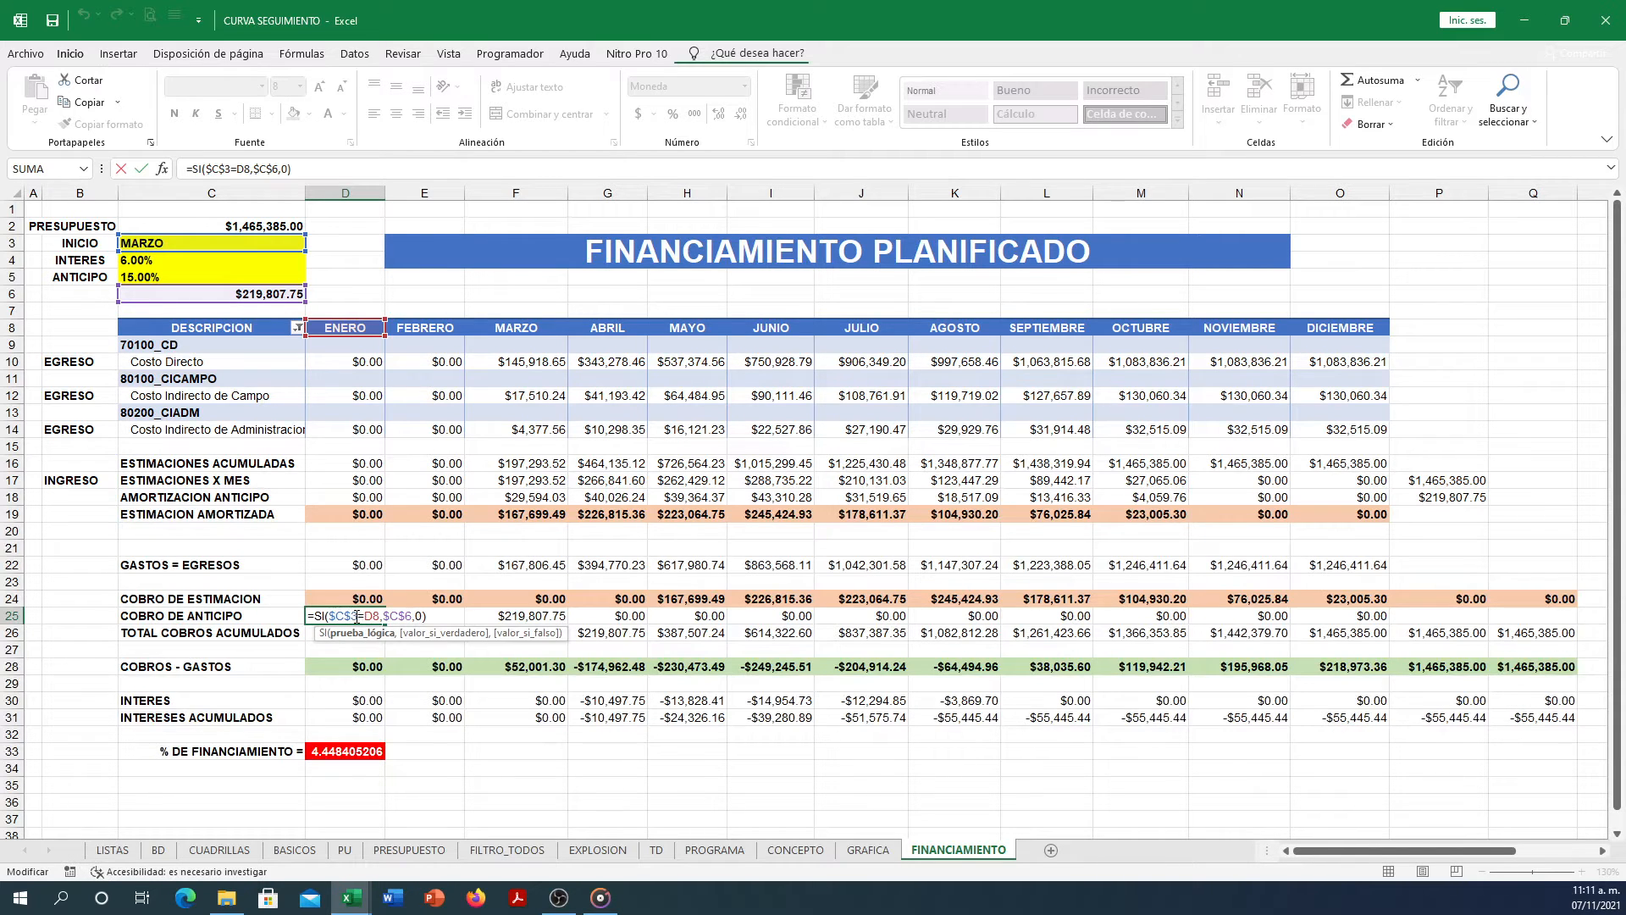
drag(356, 616, 337, 618)
click(436, 635)
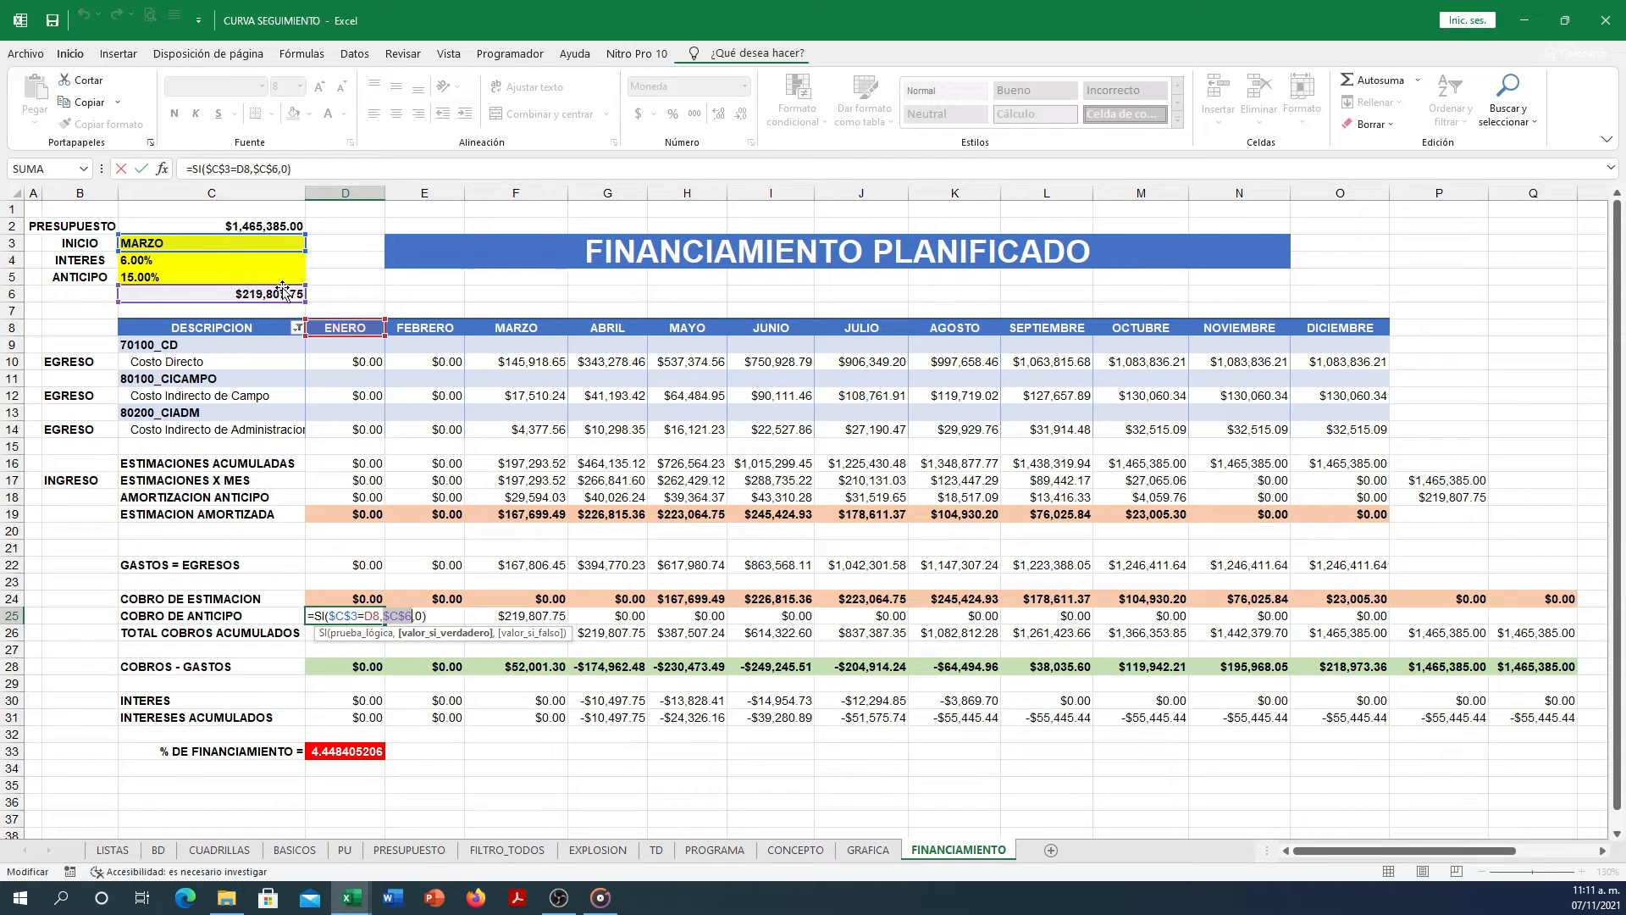
click(520, 634)
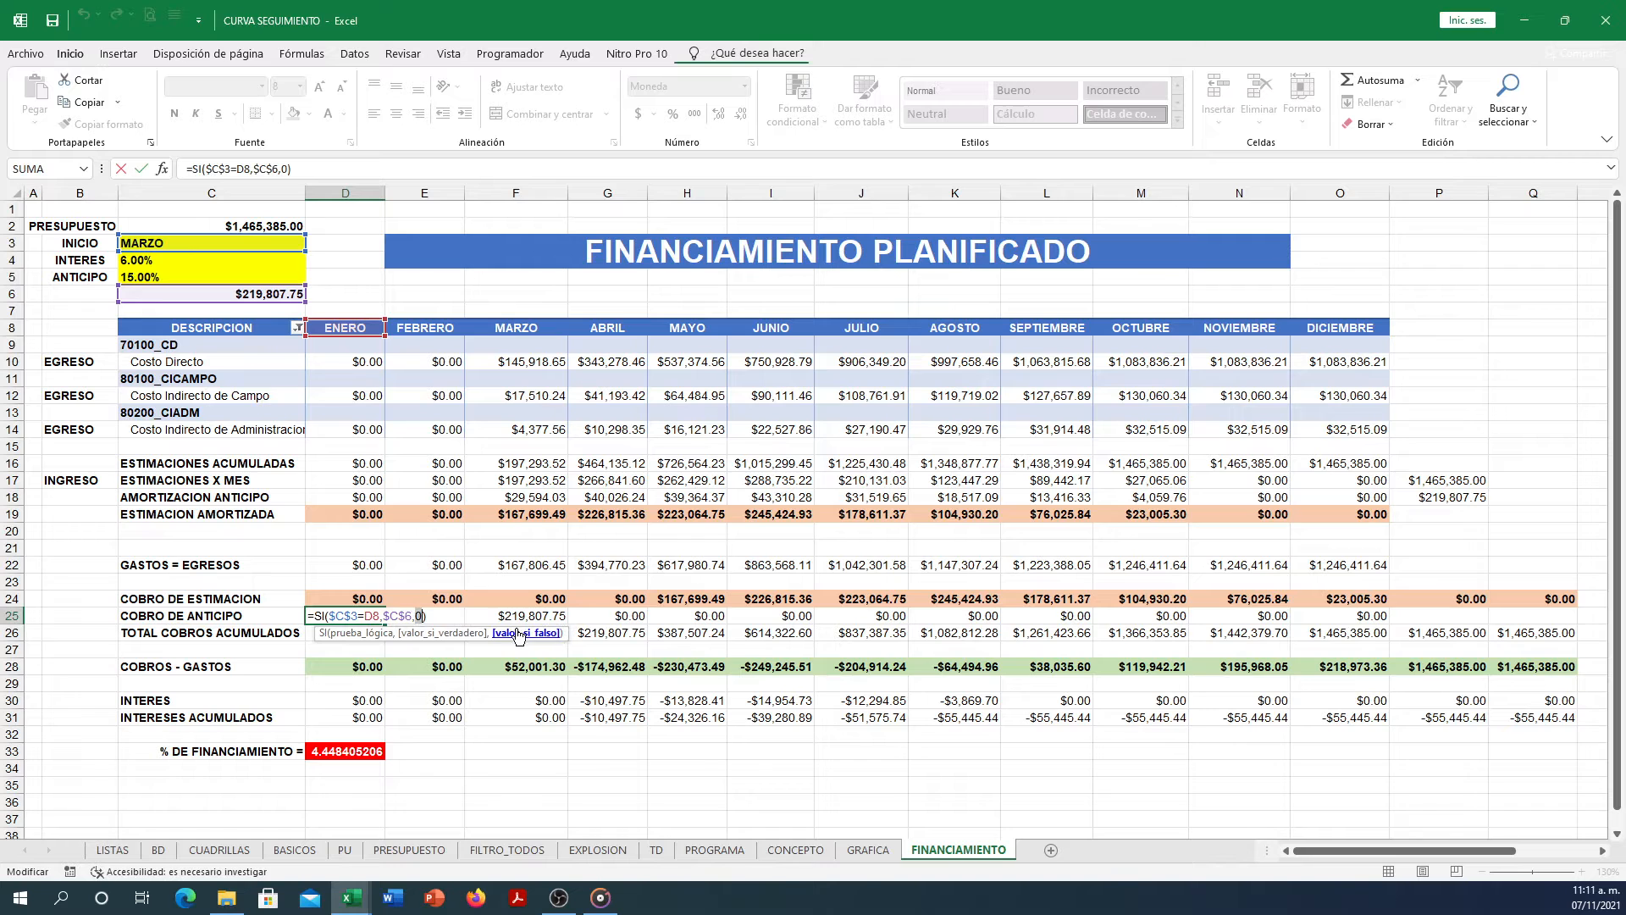
key(Return)
Fill the COBRO DE ANTICIPO formula =SI($C$3=D8,$C$6,0) from D25 through O25 and check its references in F25 and H25.
click(359, 616)
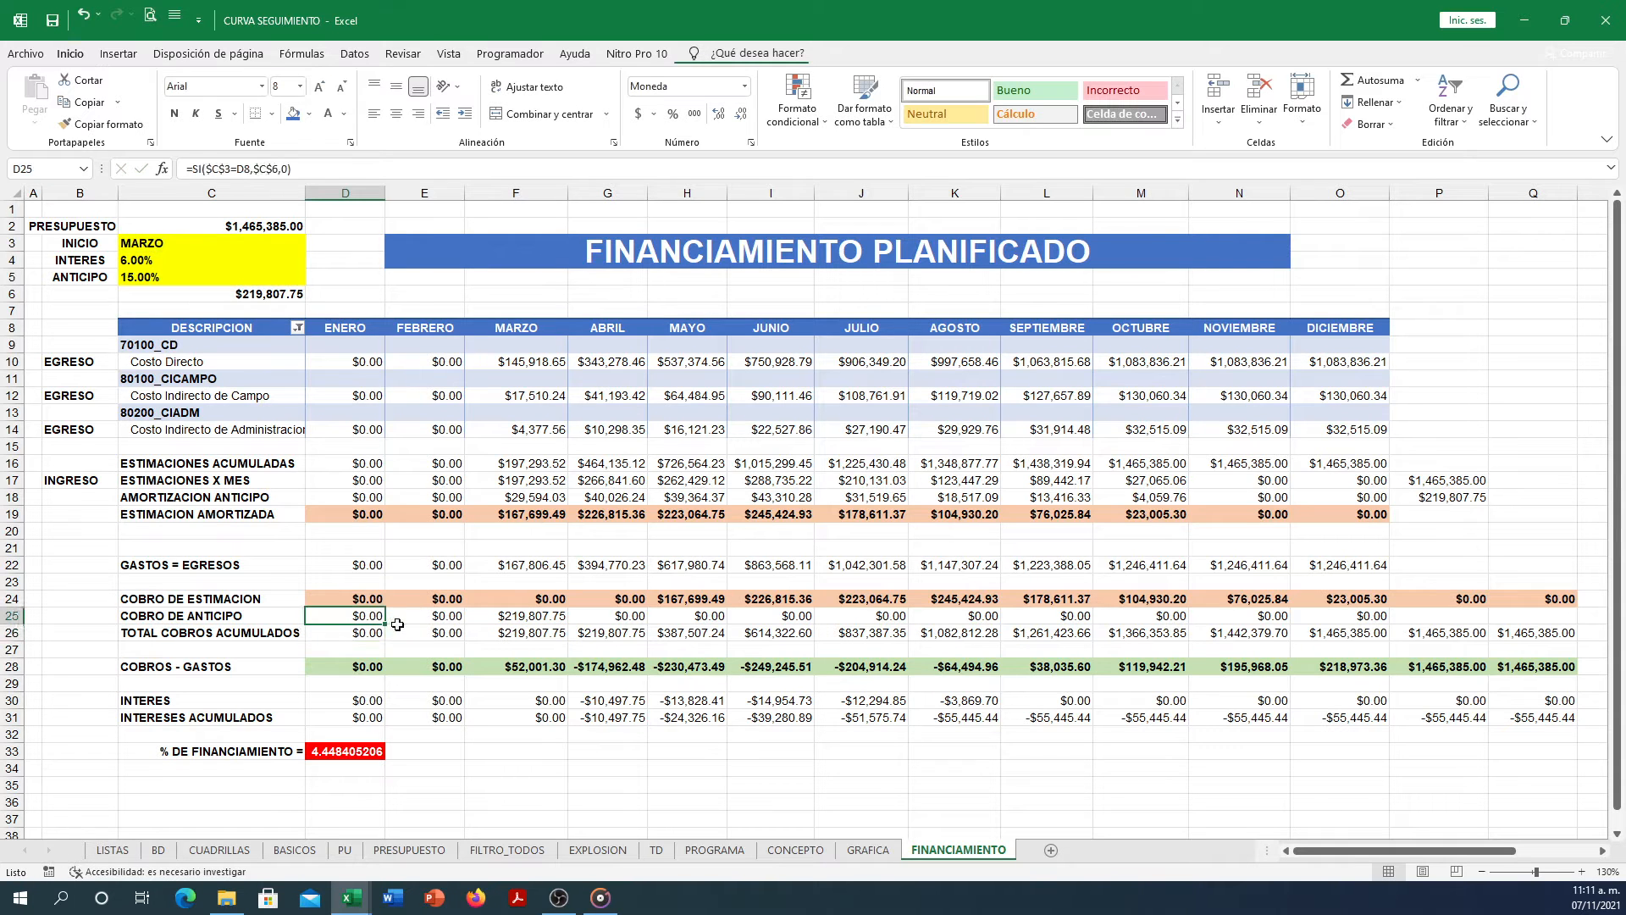
drag(389, 626, 1406, 639)
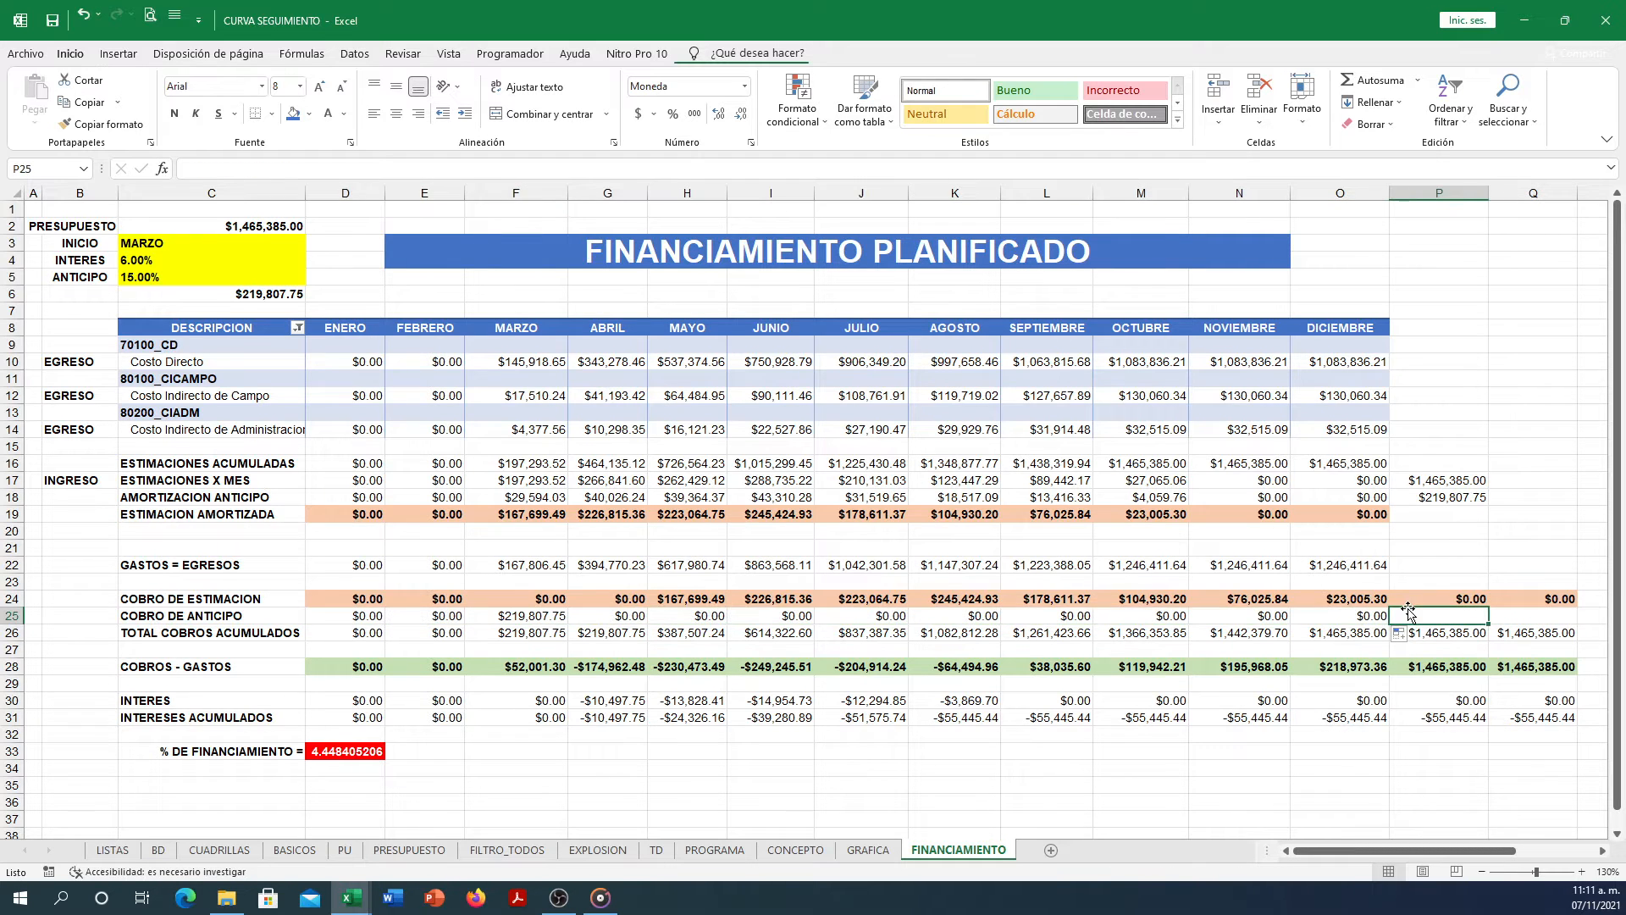
click(478, 616)
double_click(478, 616)
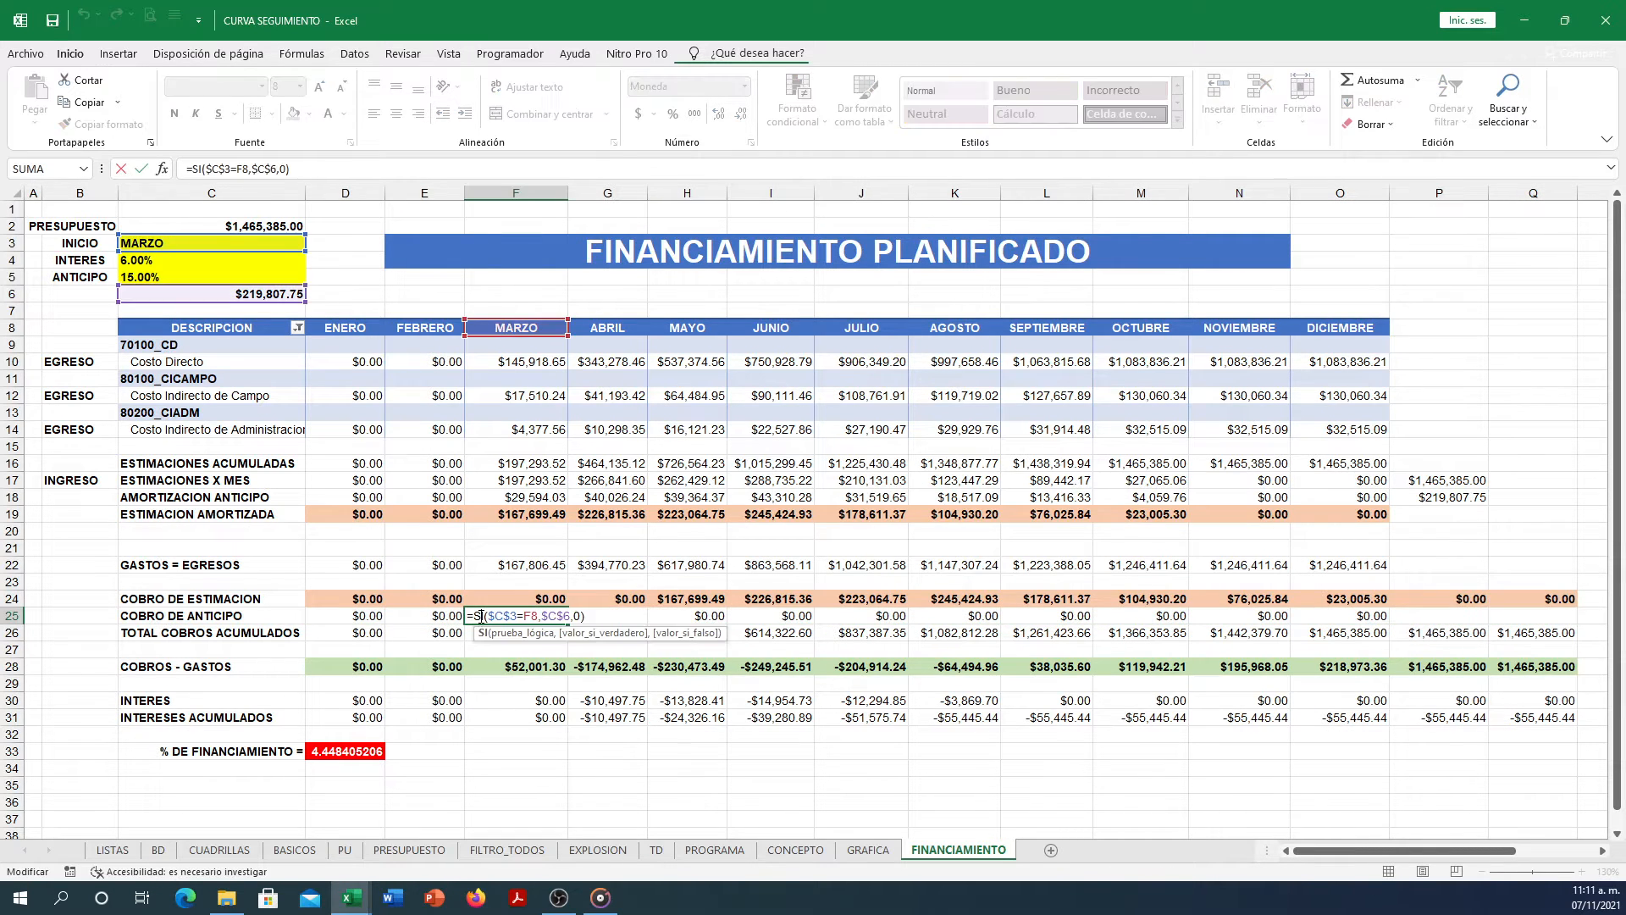
key(Escape)
double_click(707, 618)
key(Escape)
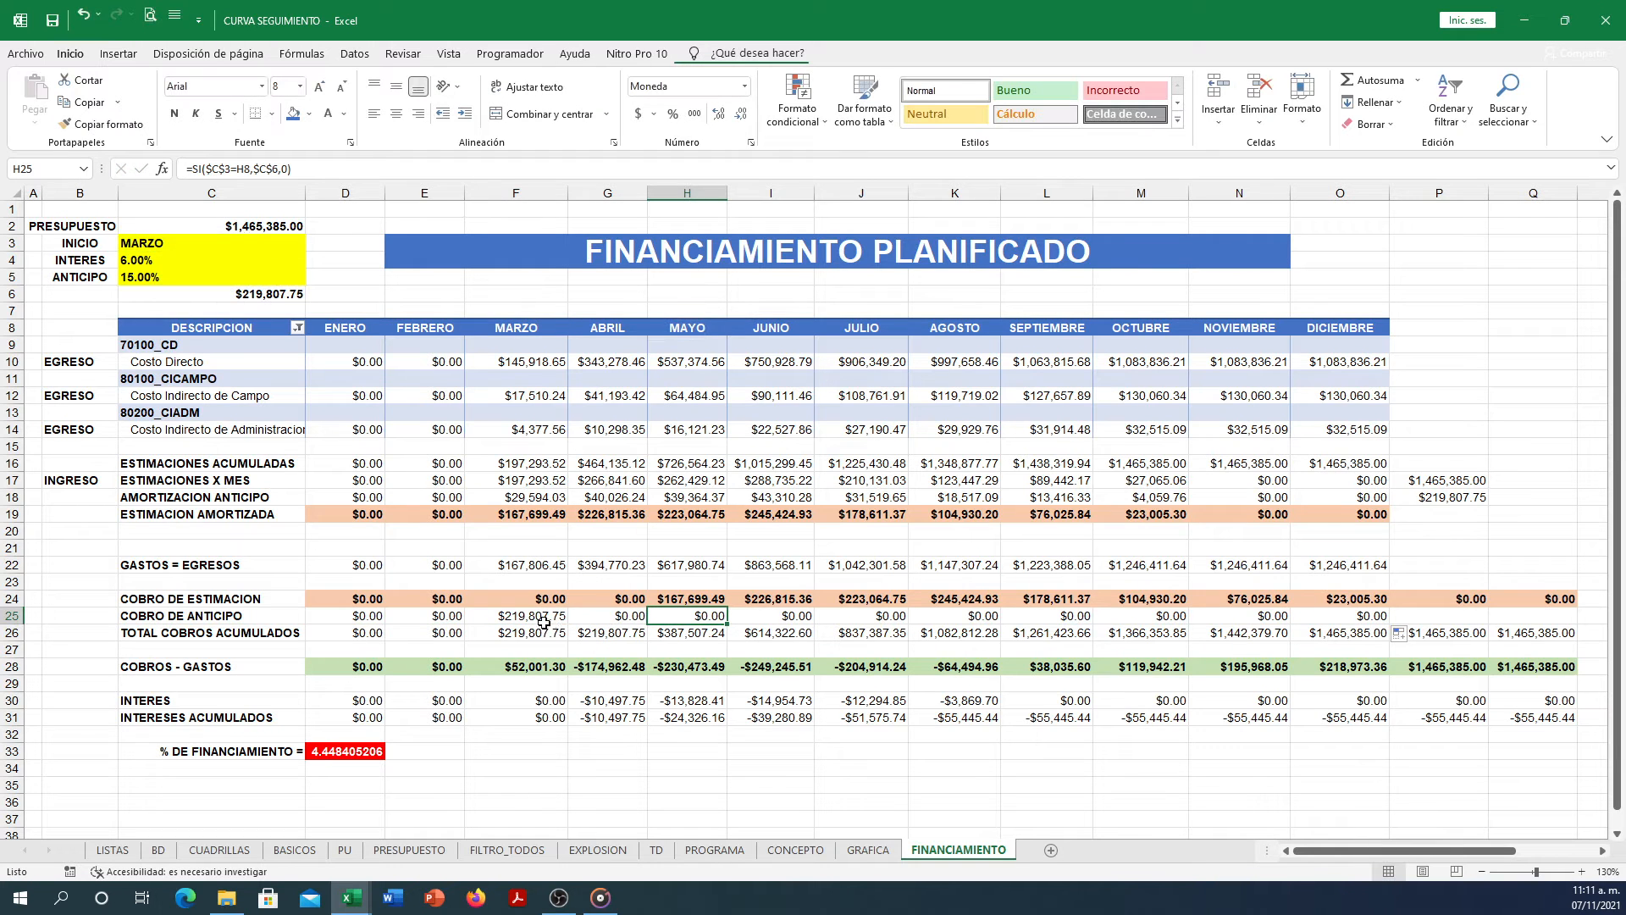
click(543, 615)
double_click(542, 615)
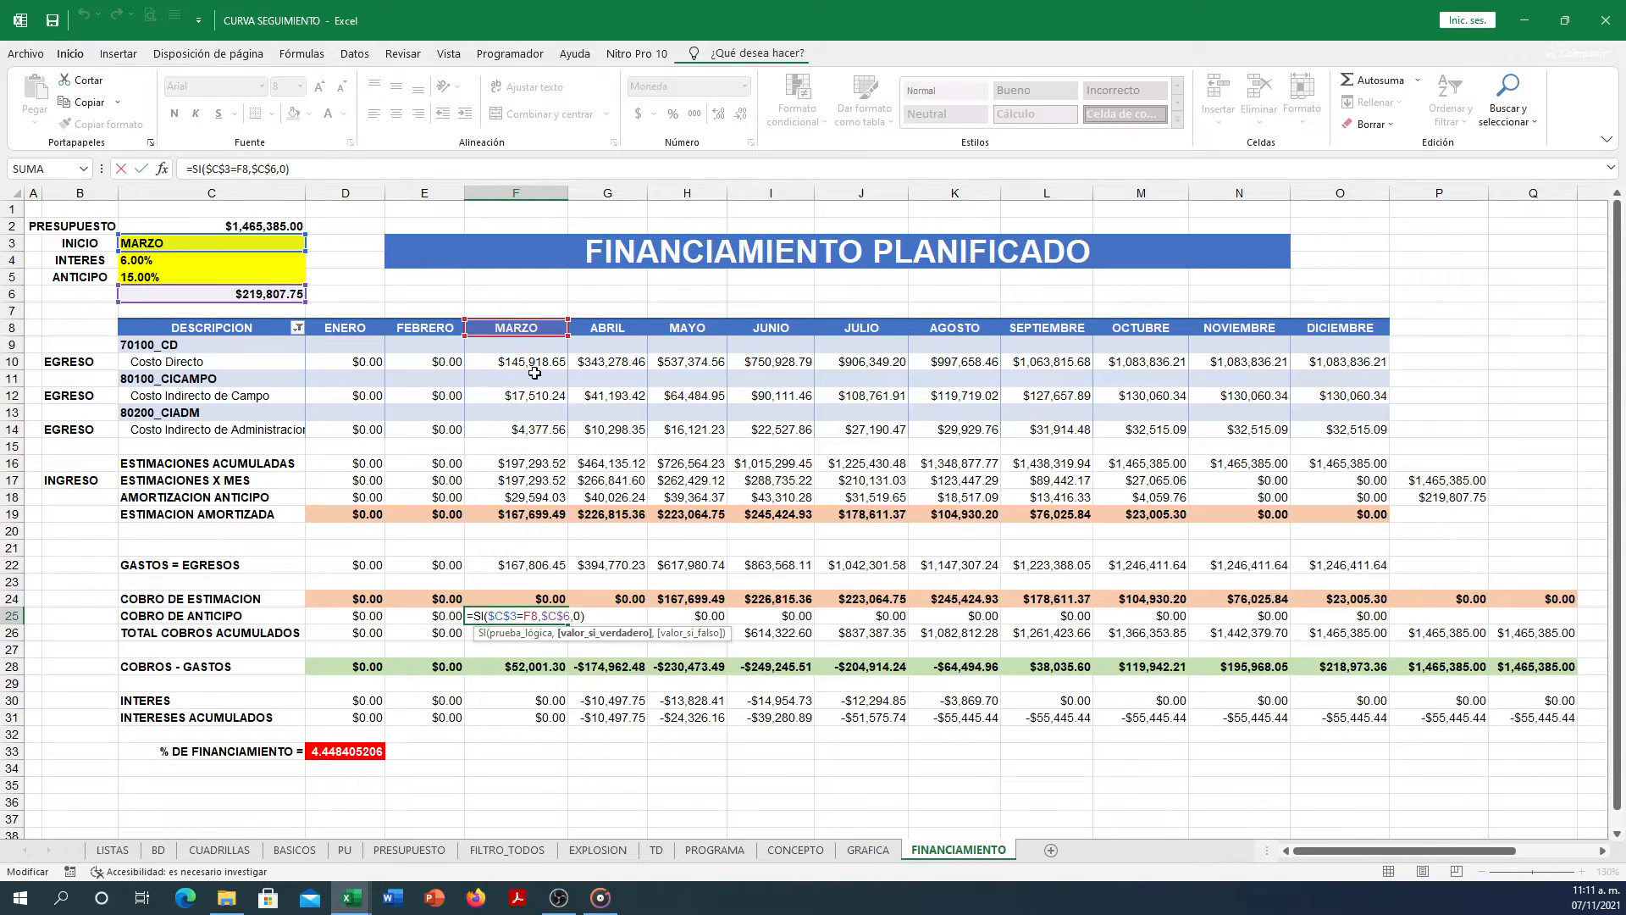
key(Escape)
Set the INICIO month in C3 to FEBRERO and check the advance collection in E25.
click(291, 242)
click(312, 243)
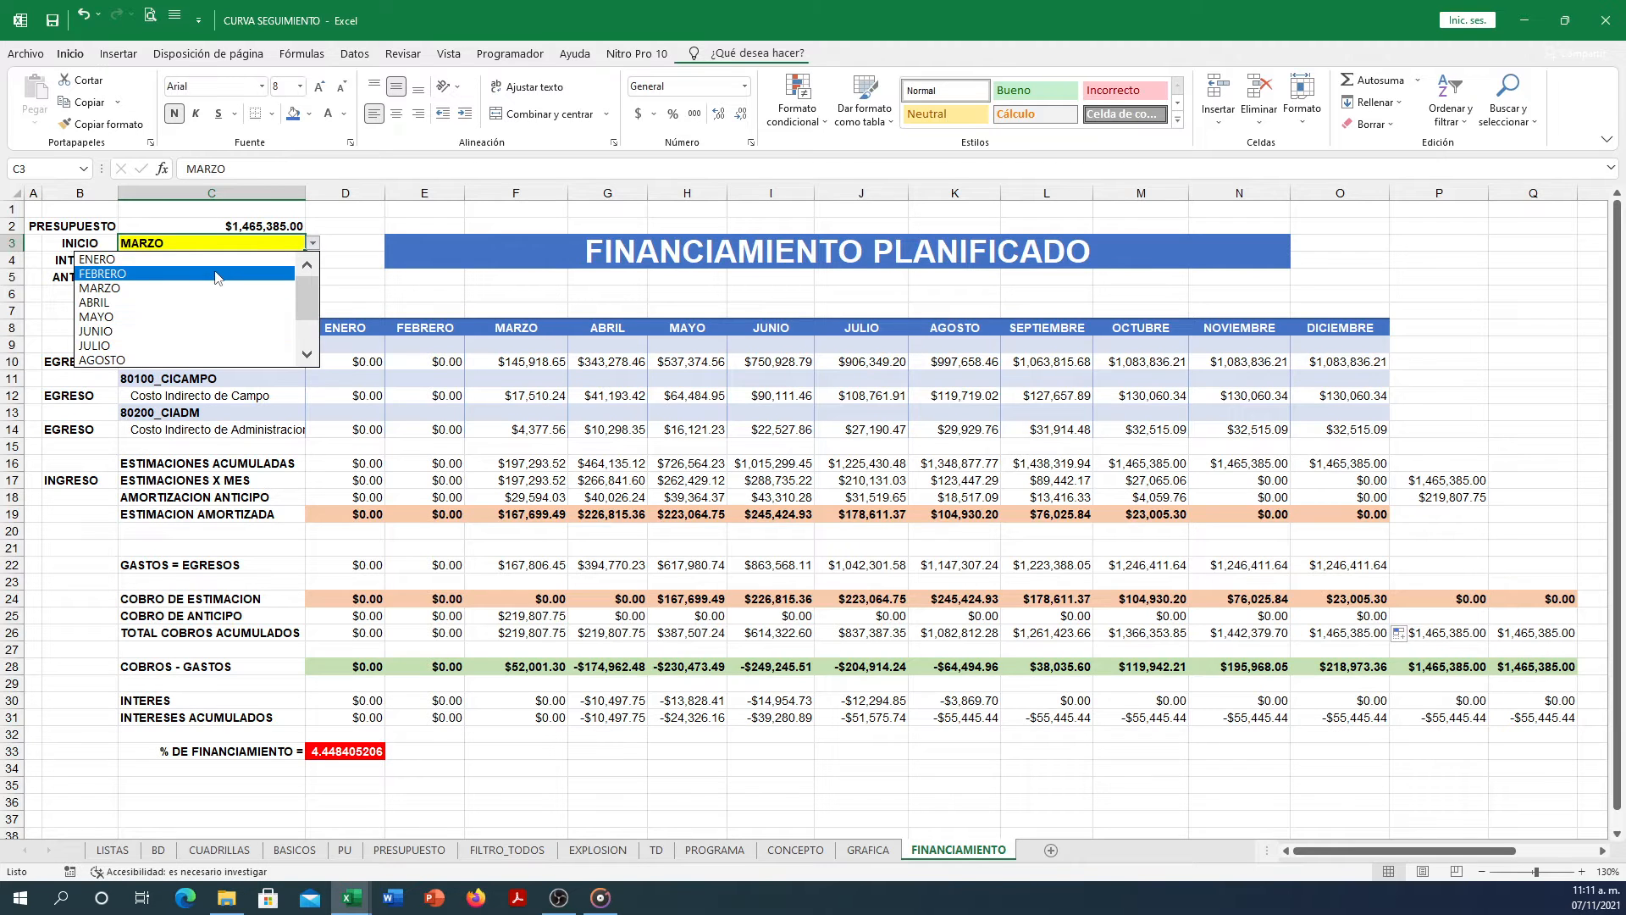
click(217, 273)
click(443, 615)
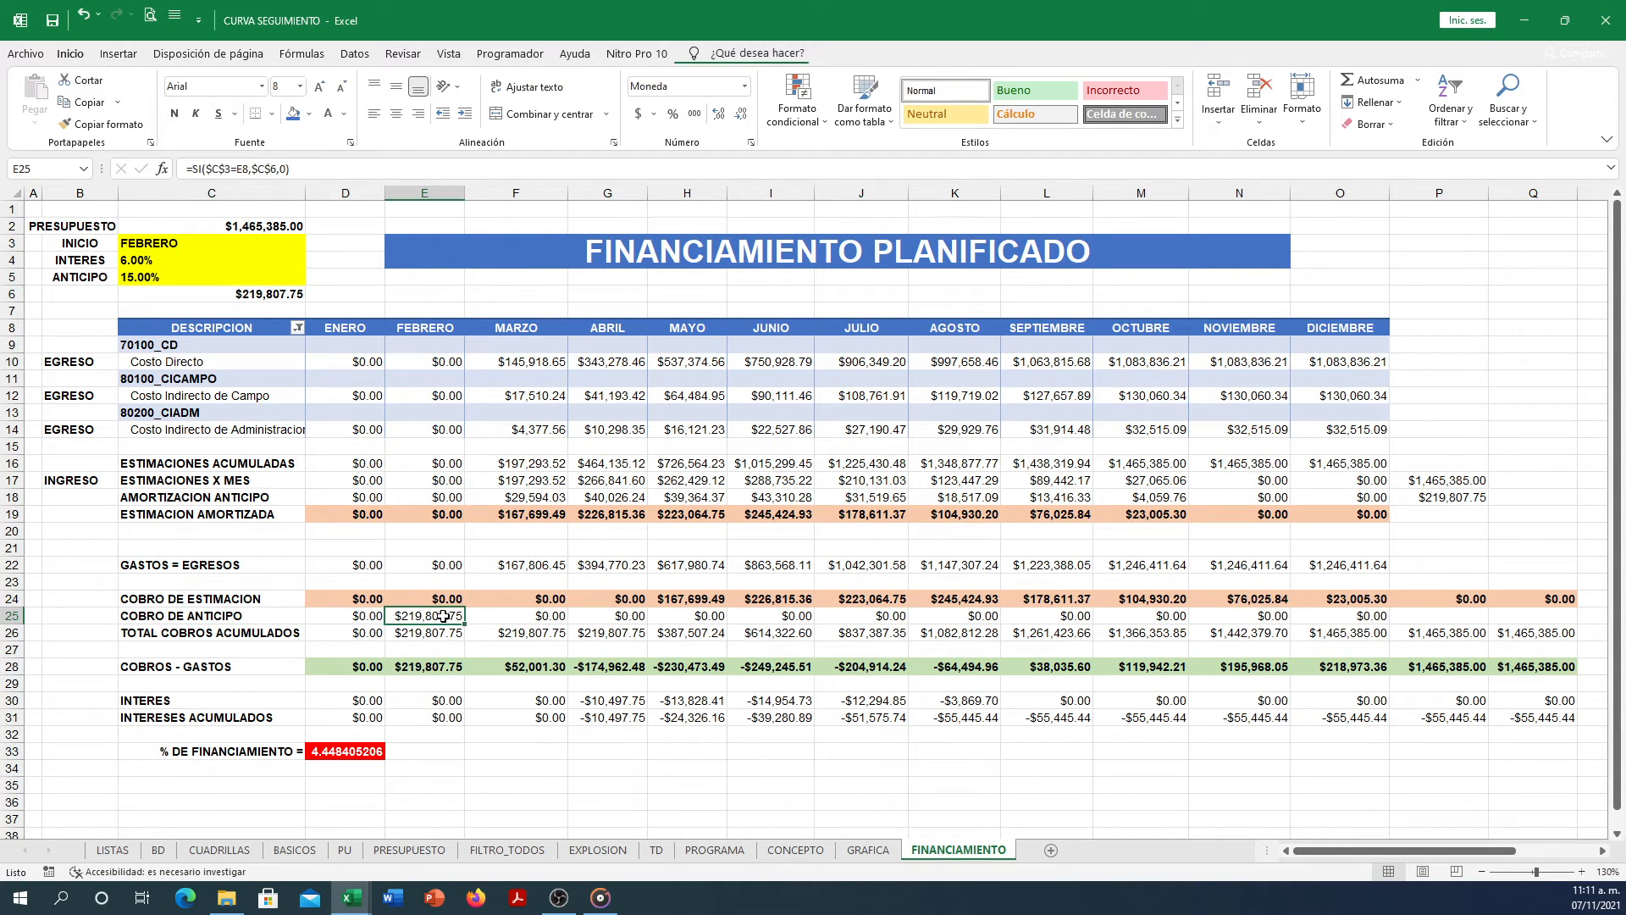
Set the INICIO month in C3 back to MARZO.
click(283, 243)
click(313, 243)
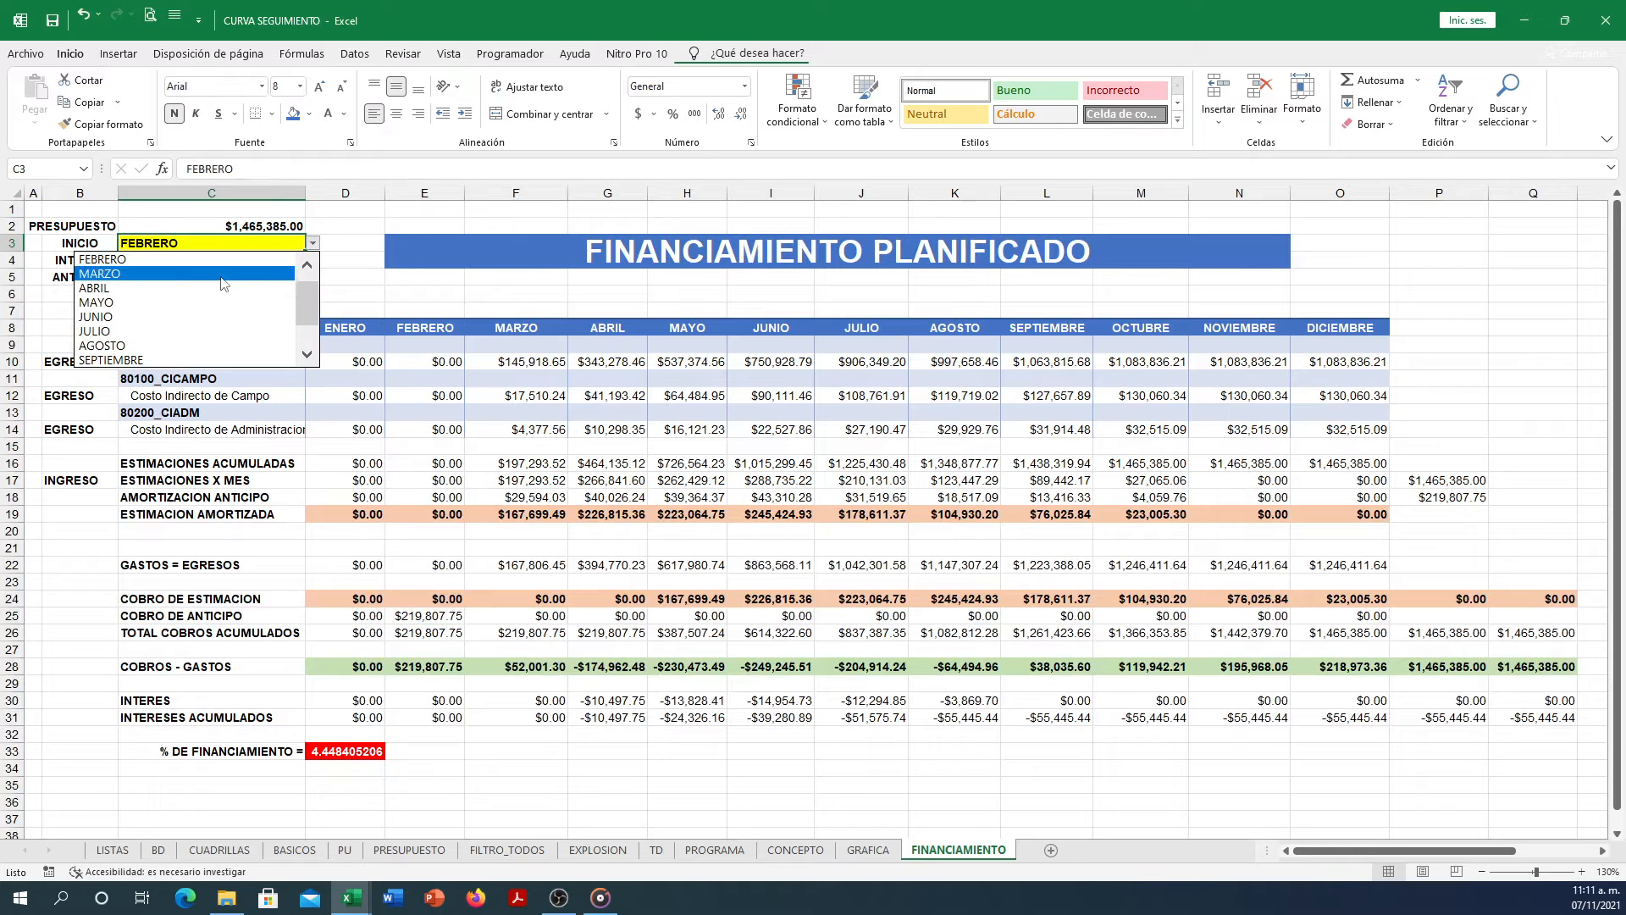
click(212, 288)
click(350, 276)
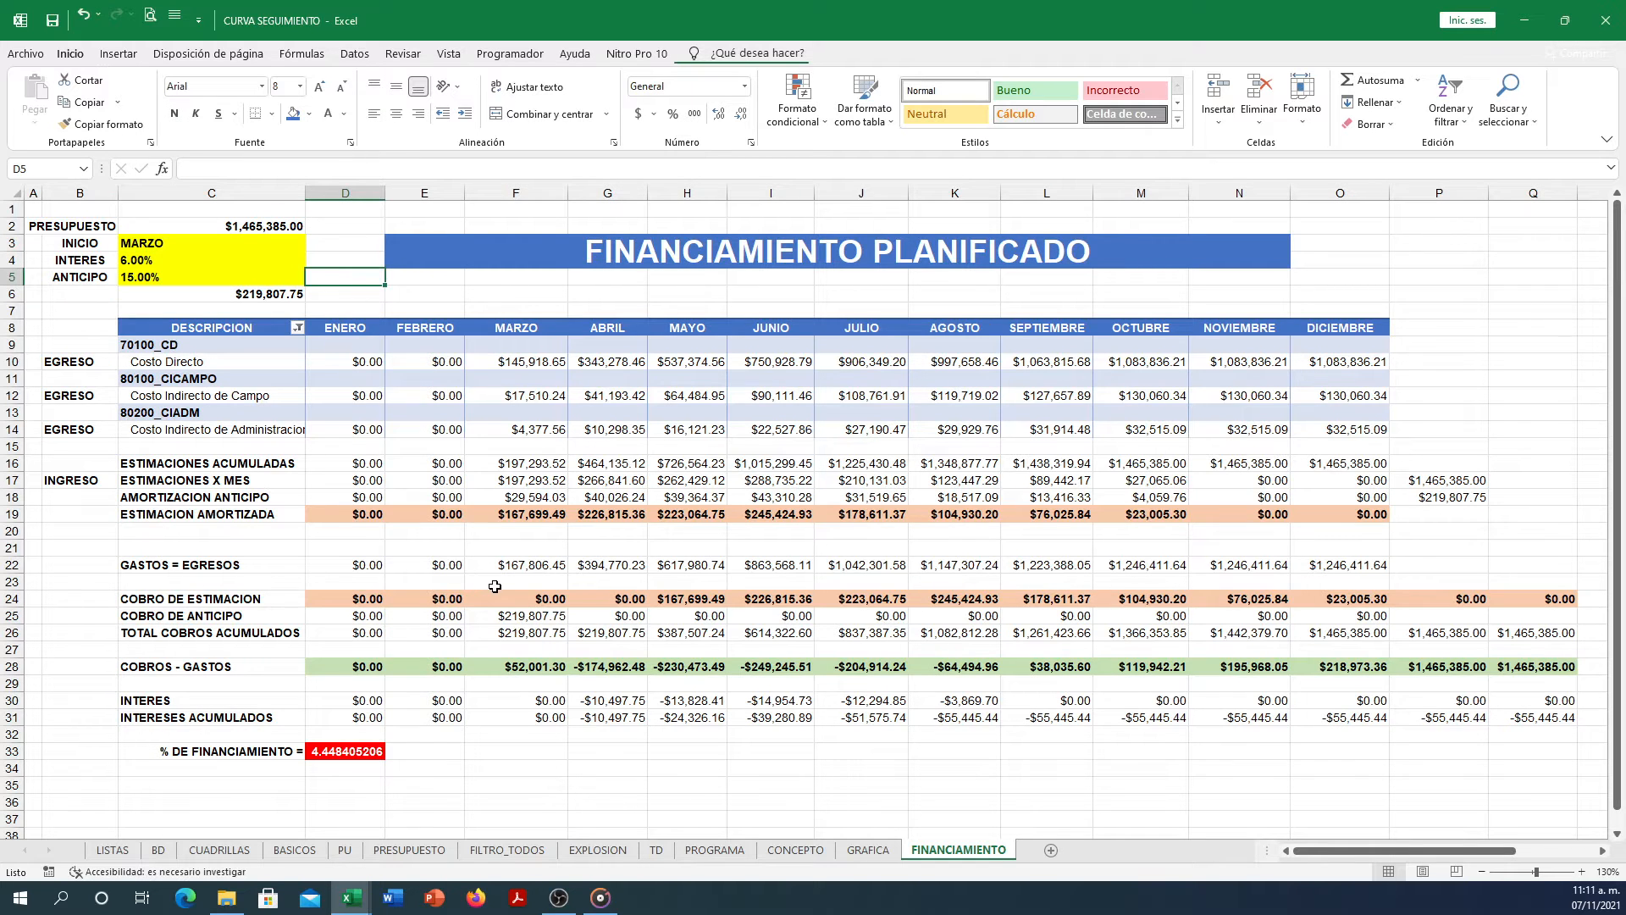
Compare the January TOTAL COBROS ACUMULADOS formula in D26 with the accumulating February formula in E26.
click(359, 632)
double_click(361, 633)
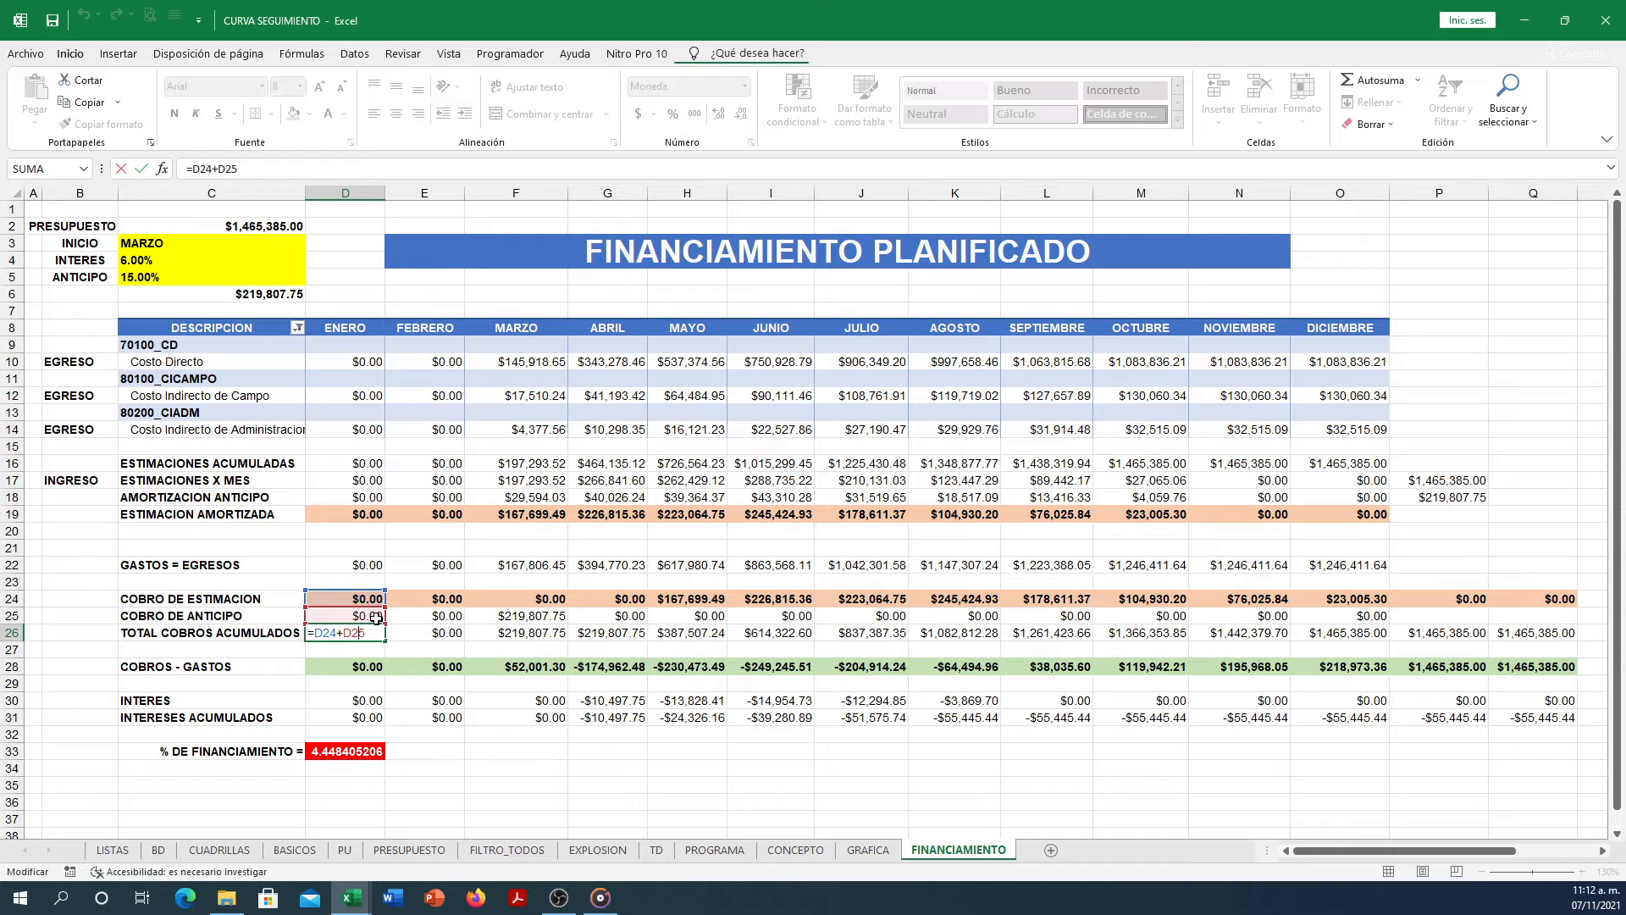
key(Return)
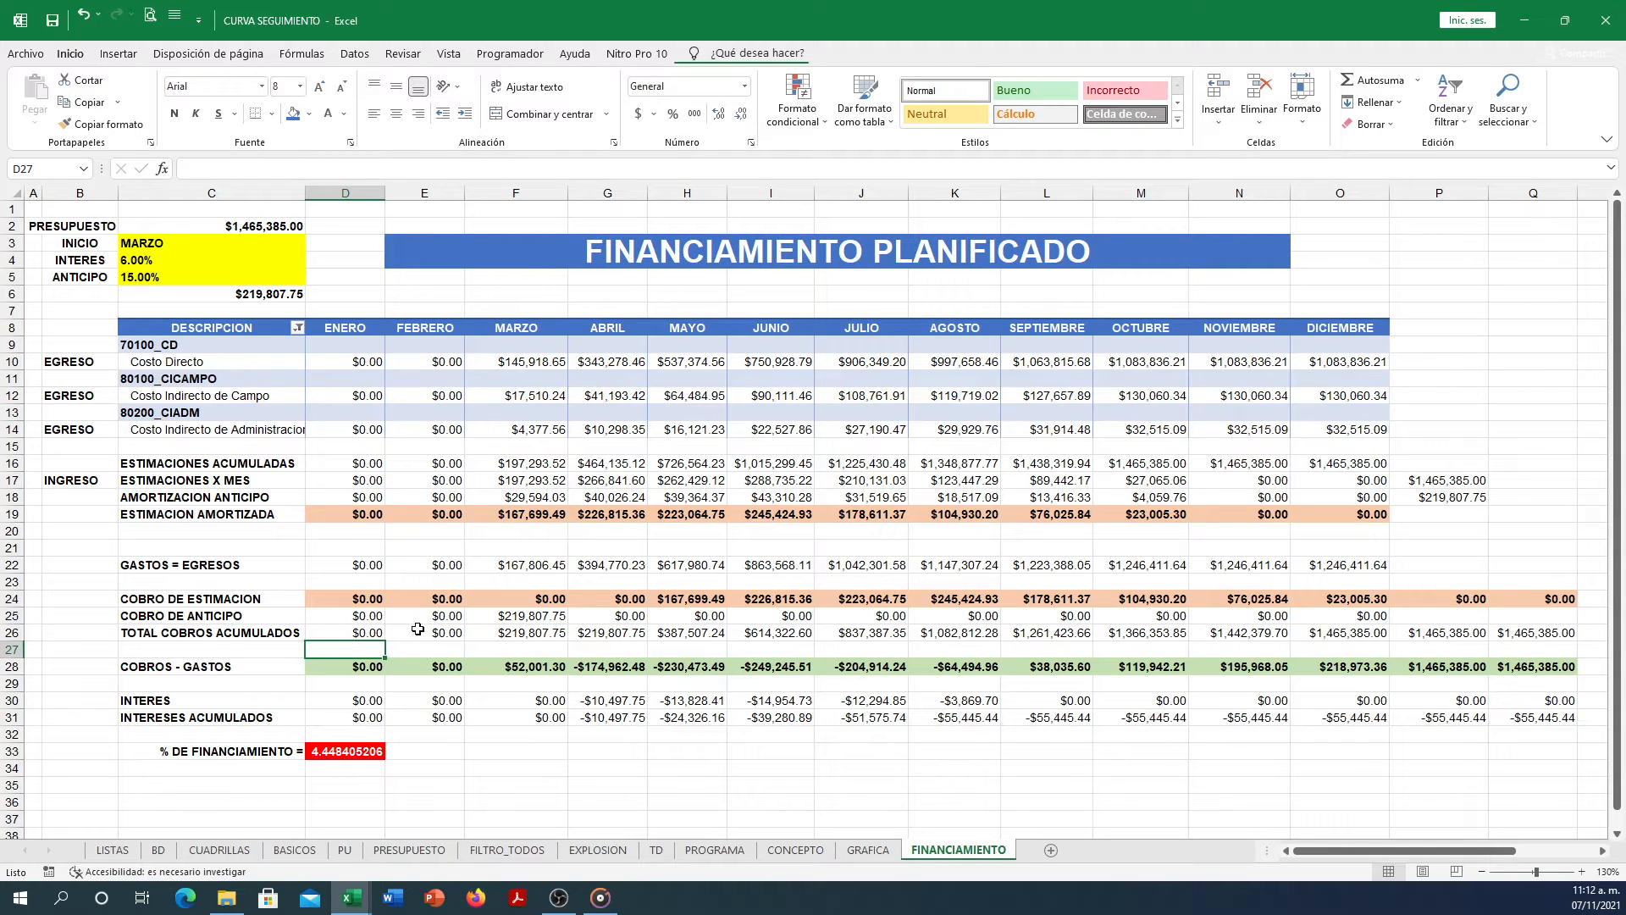
double_click(418, 628)
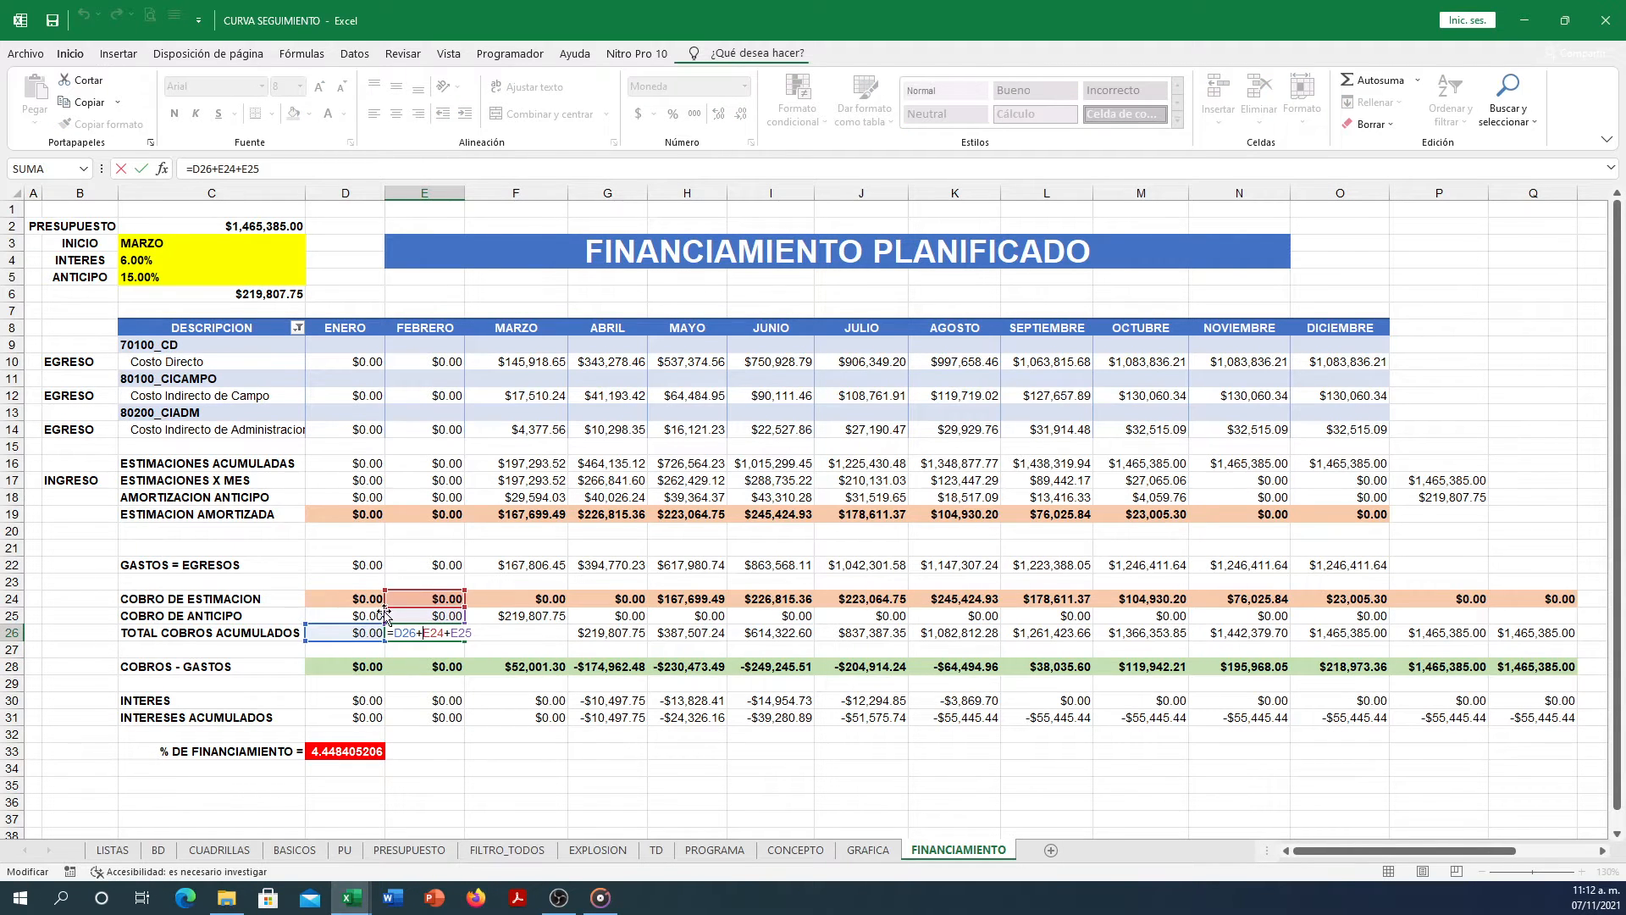
key(Escape)
click(349, 639)
double_click(351, 636)
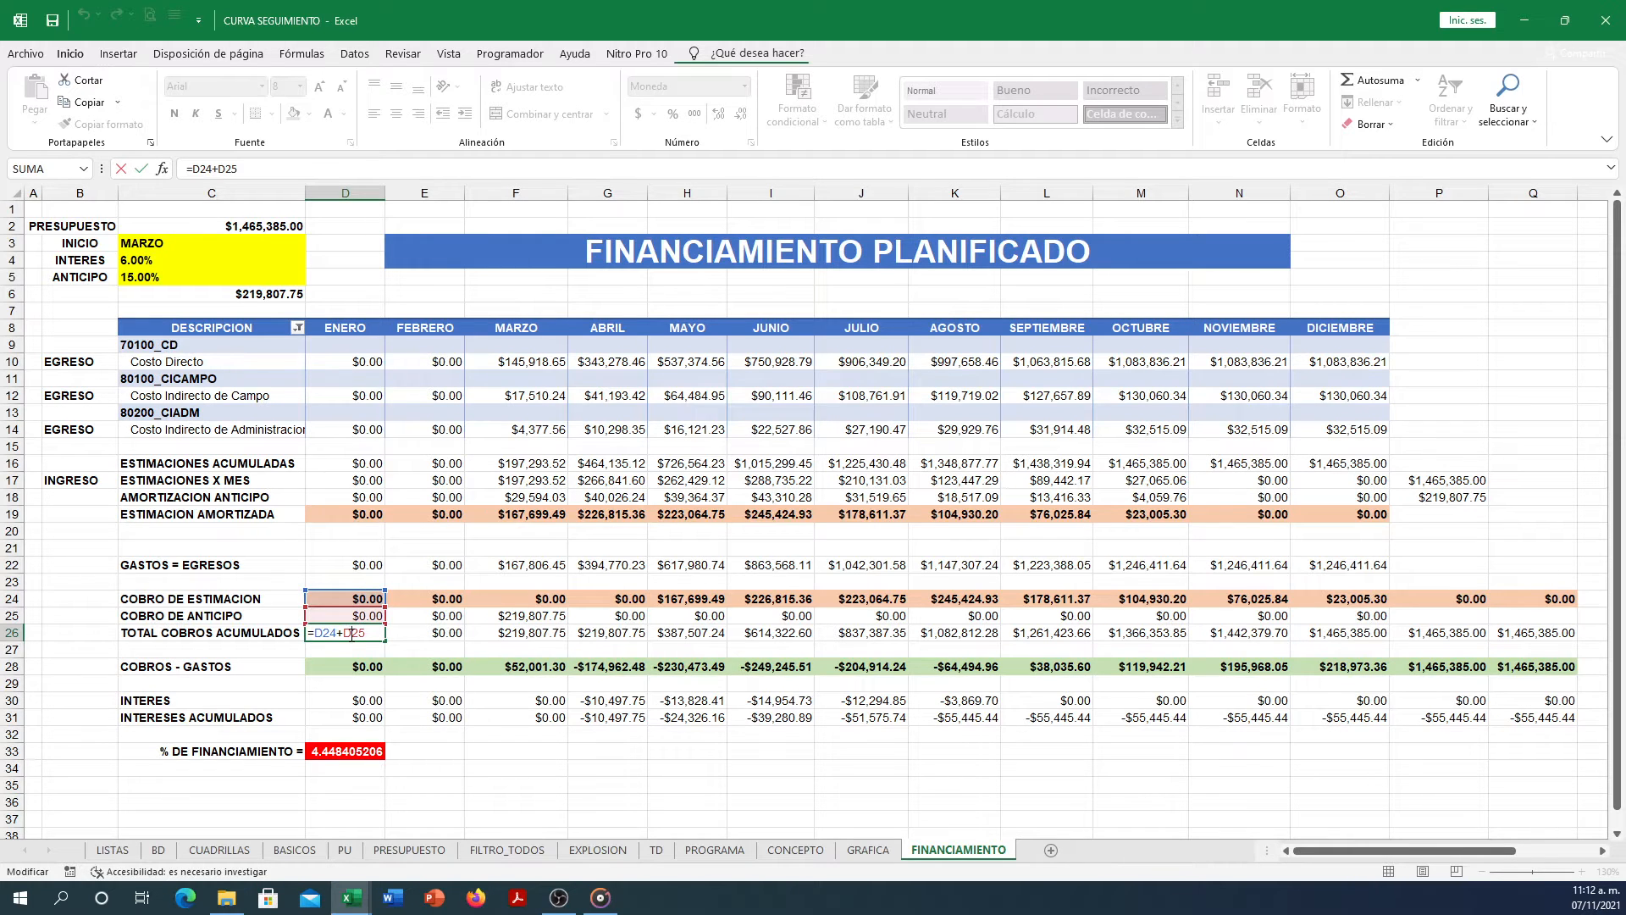
key(Return)
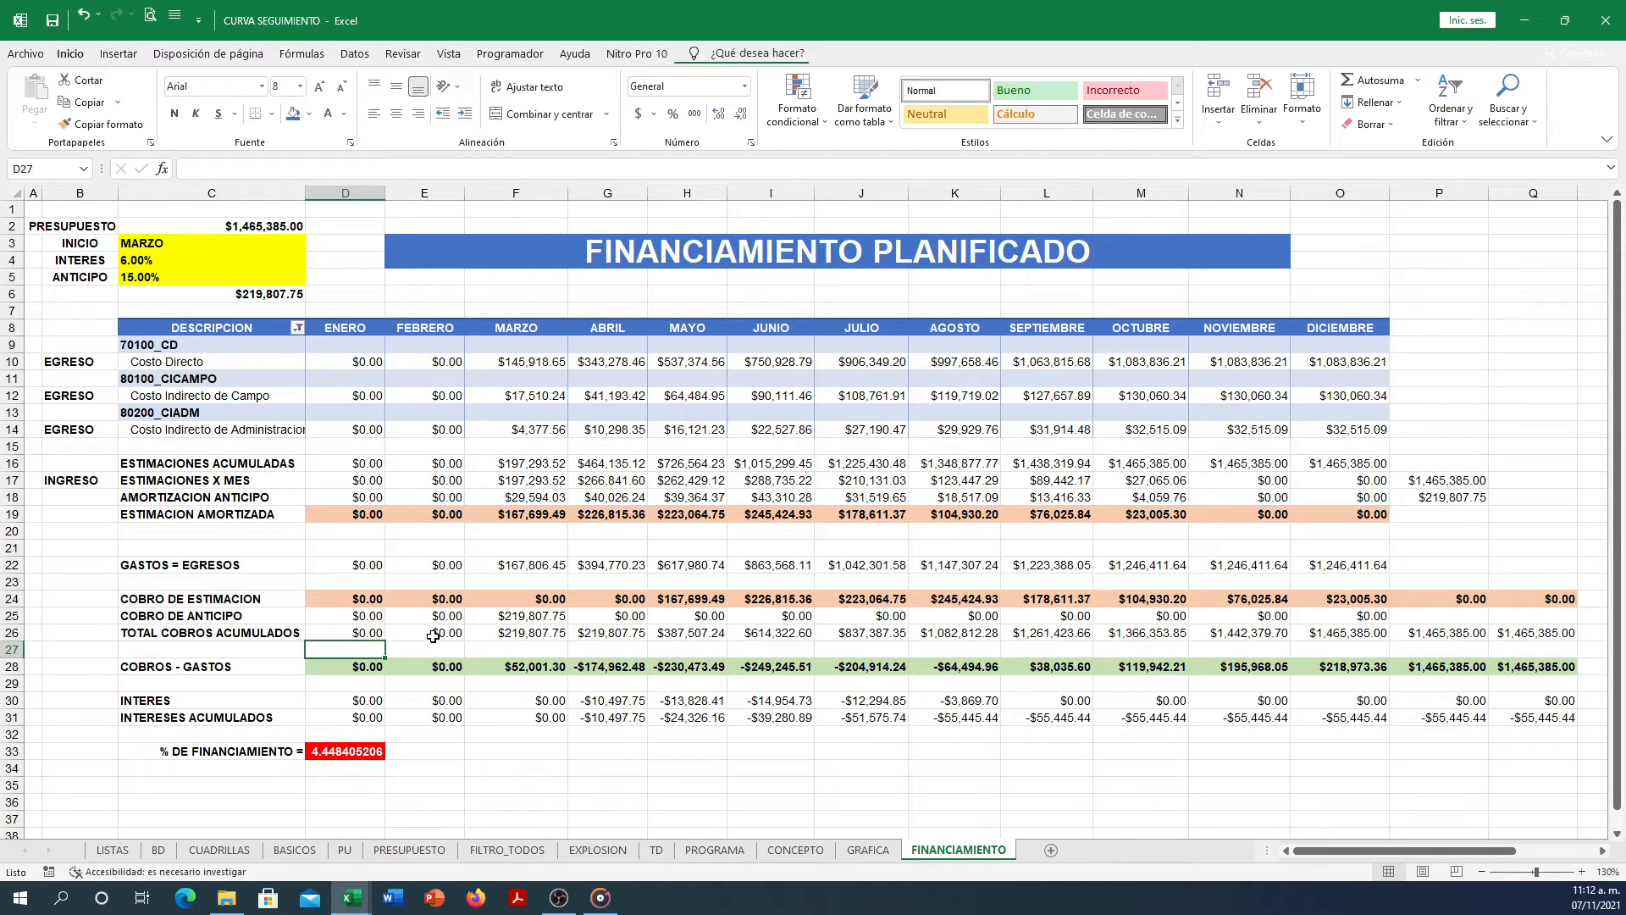
double_click(433, 635)
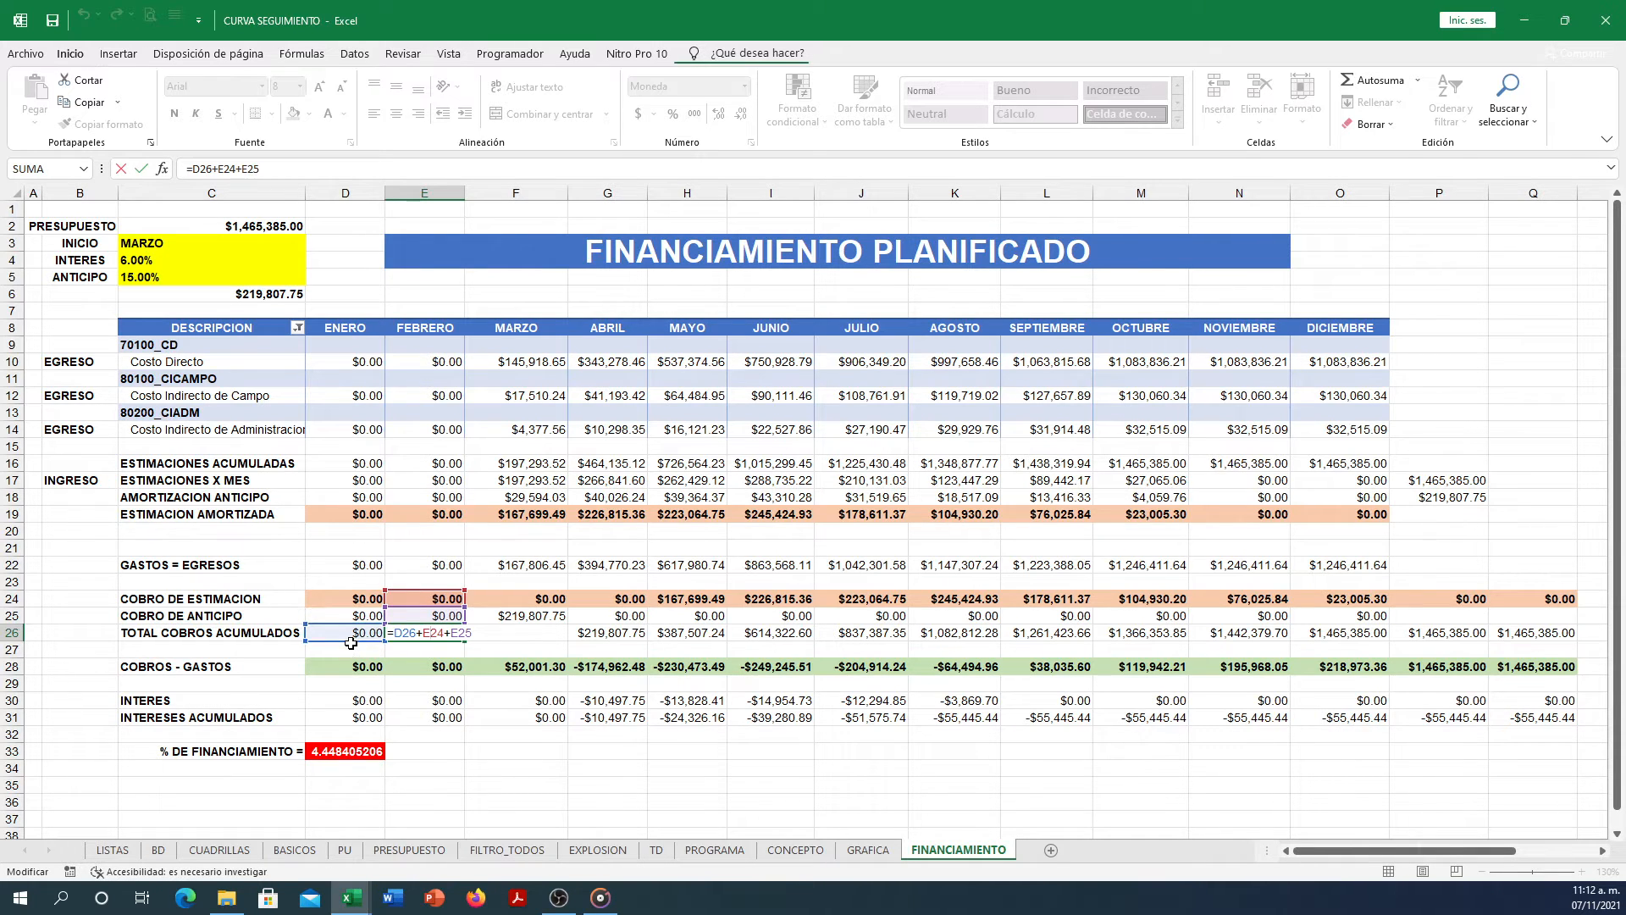
key(Return)
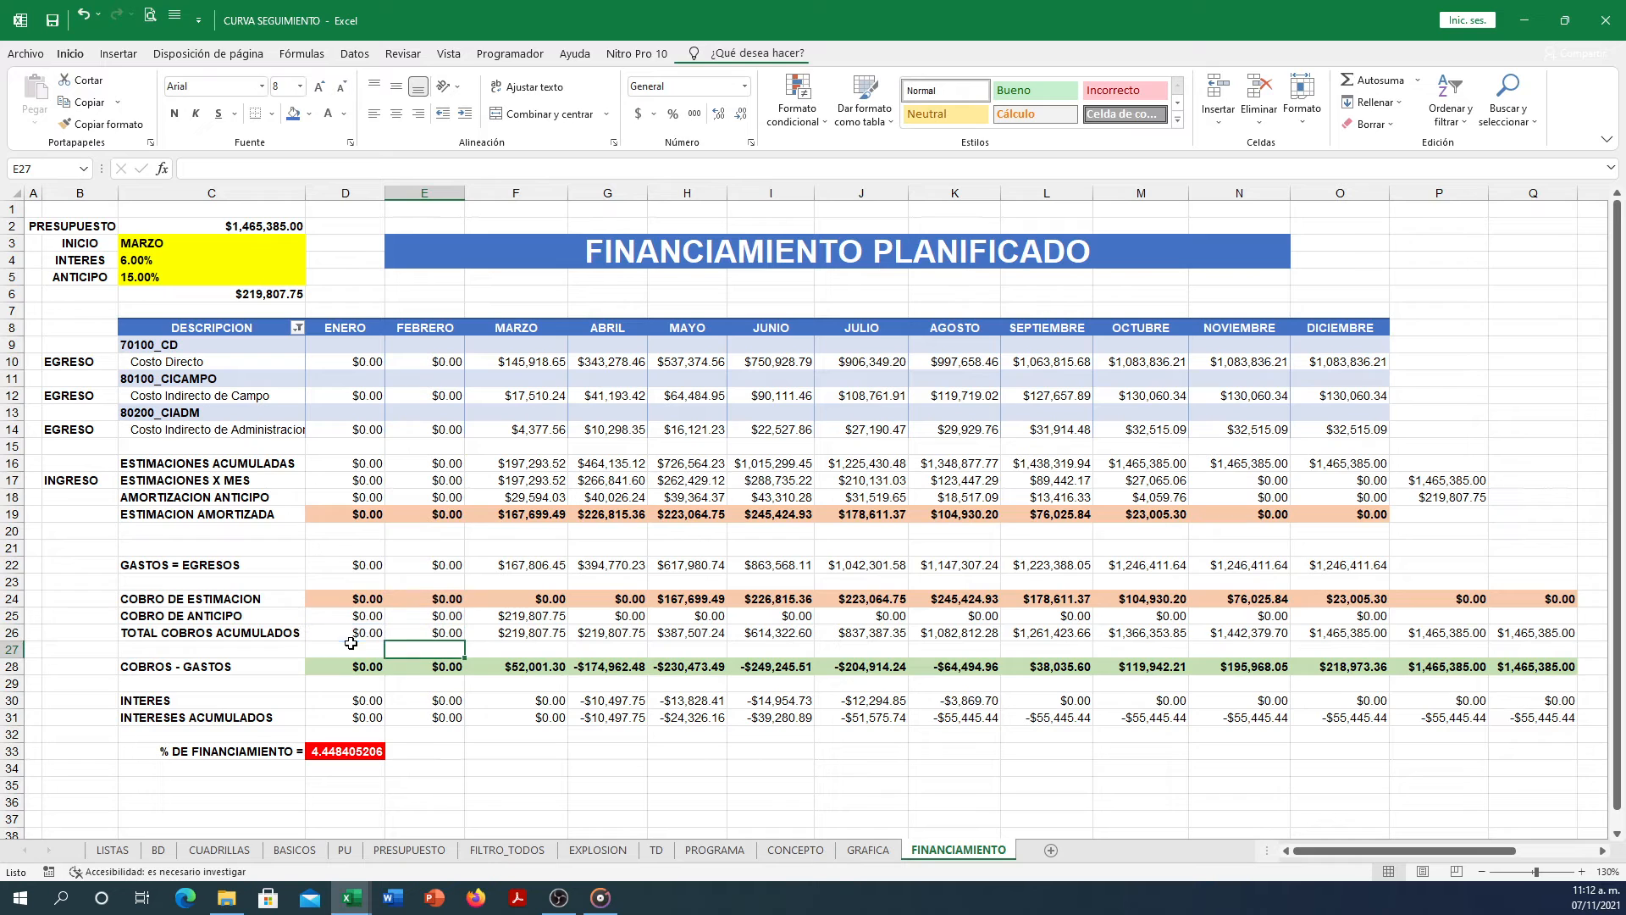
Fill the accumulated collections formula =D26+E24+E25 from E26 through Q26 and check the references in Q26.
click(457, 635)
drag(462, 641, 1573, 633)
double_click(1538, 637)
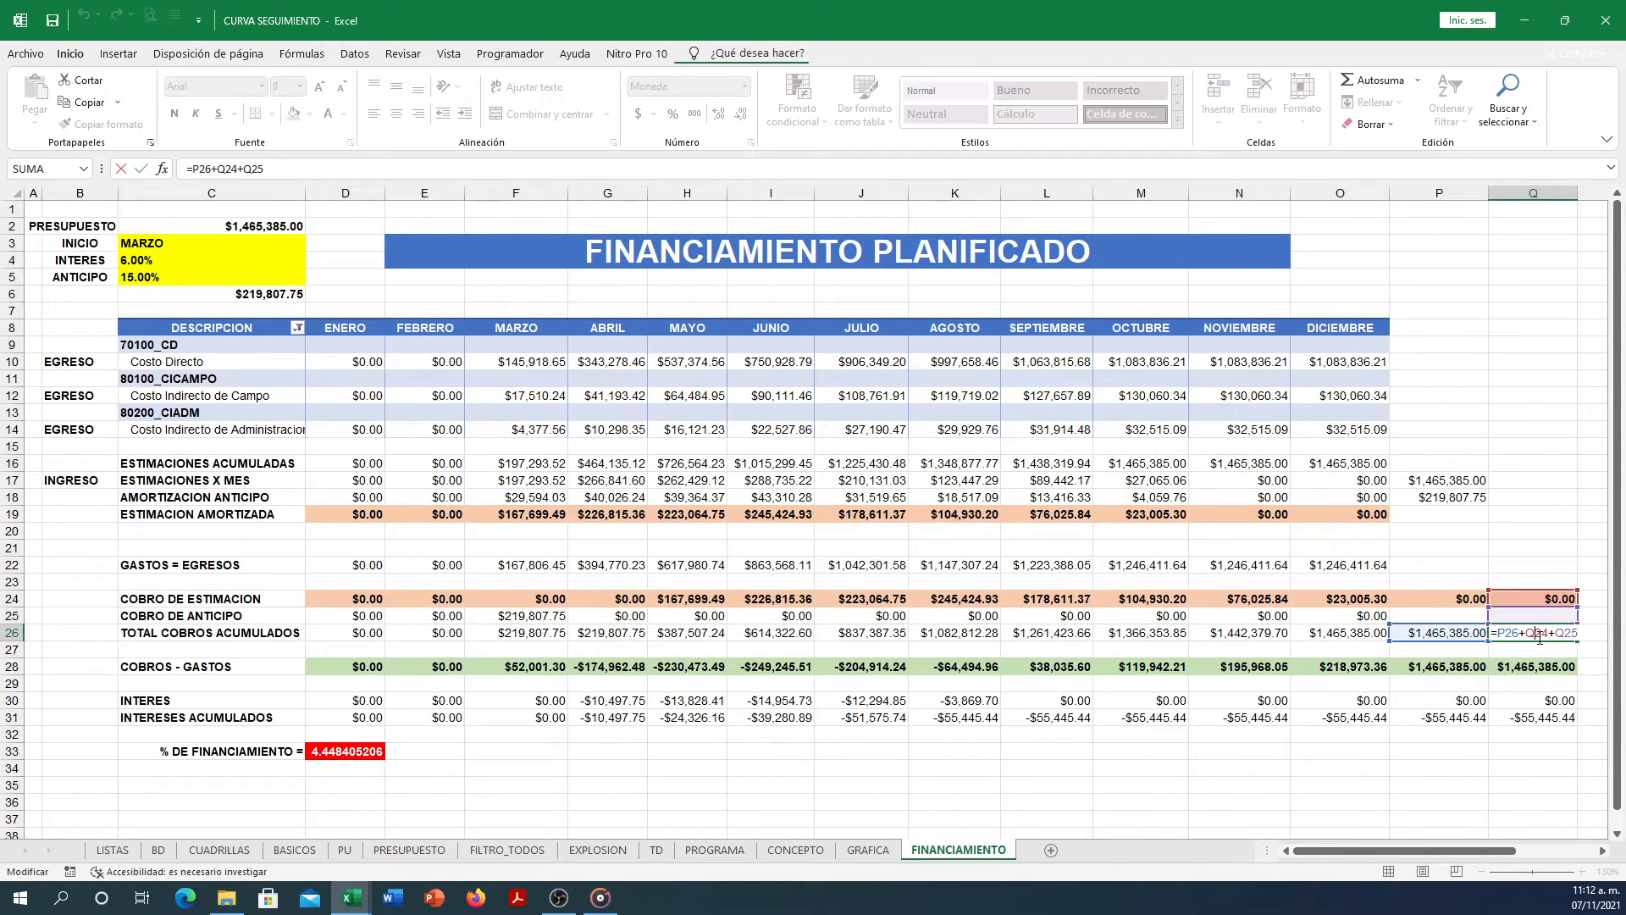
key(Escape)
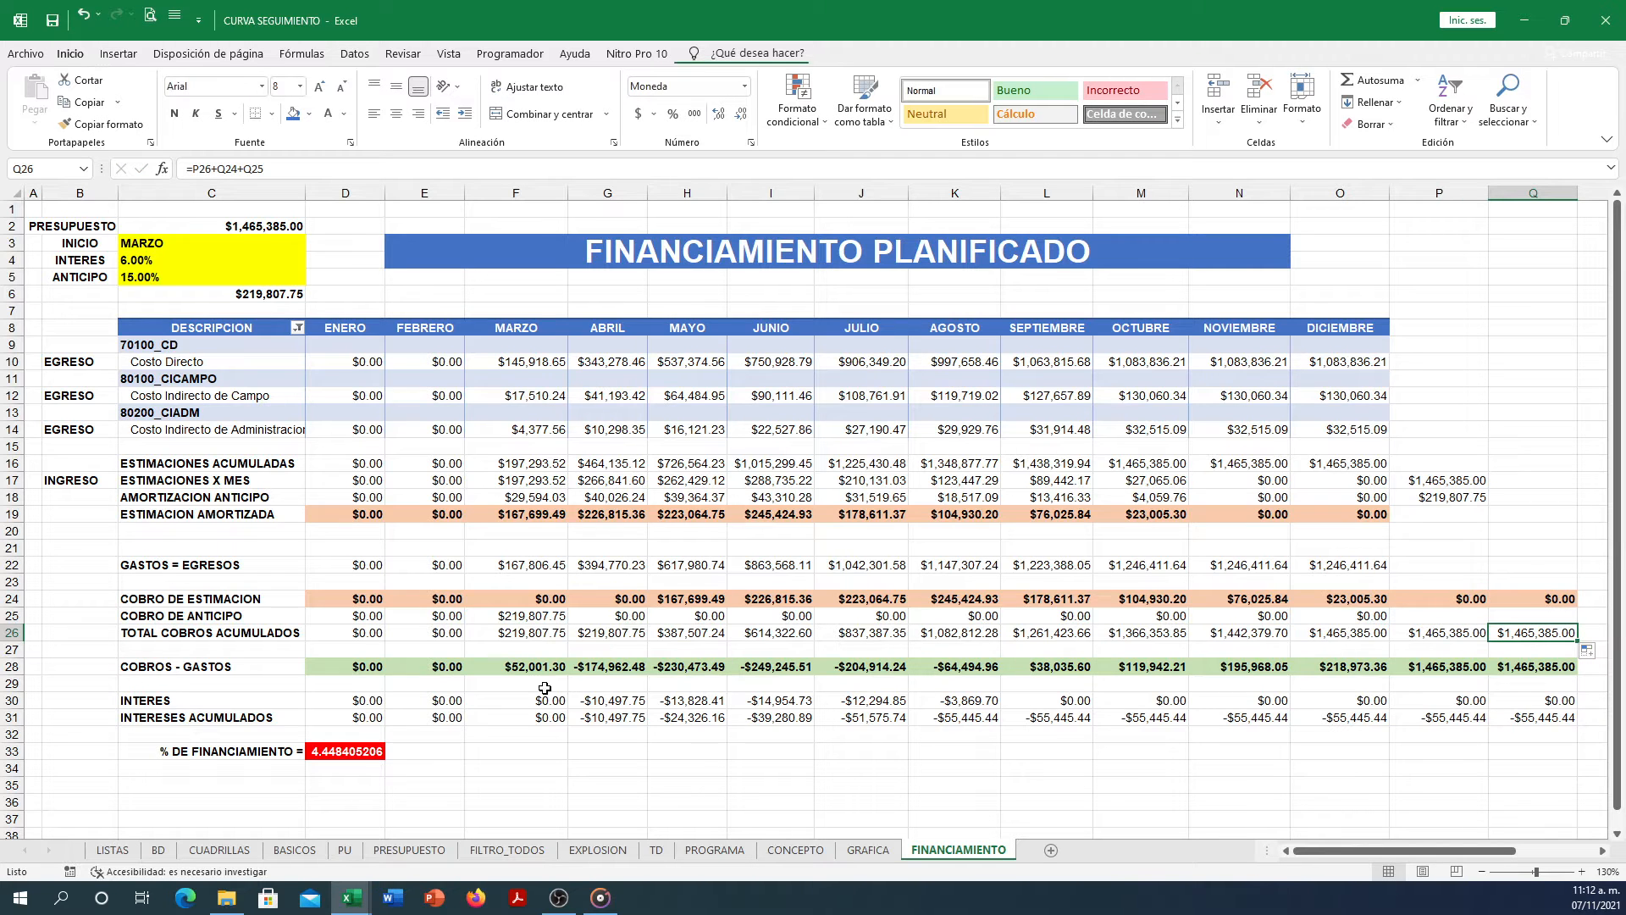
Examine the COBROS - GASTOS formula in D28, tracing its expenses to D22:O22 and the monthly cost table above.
click(351, 665)
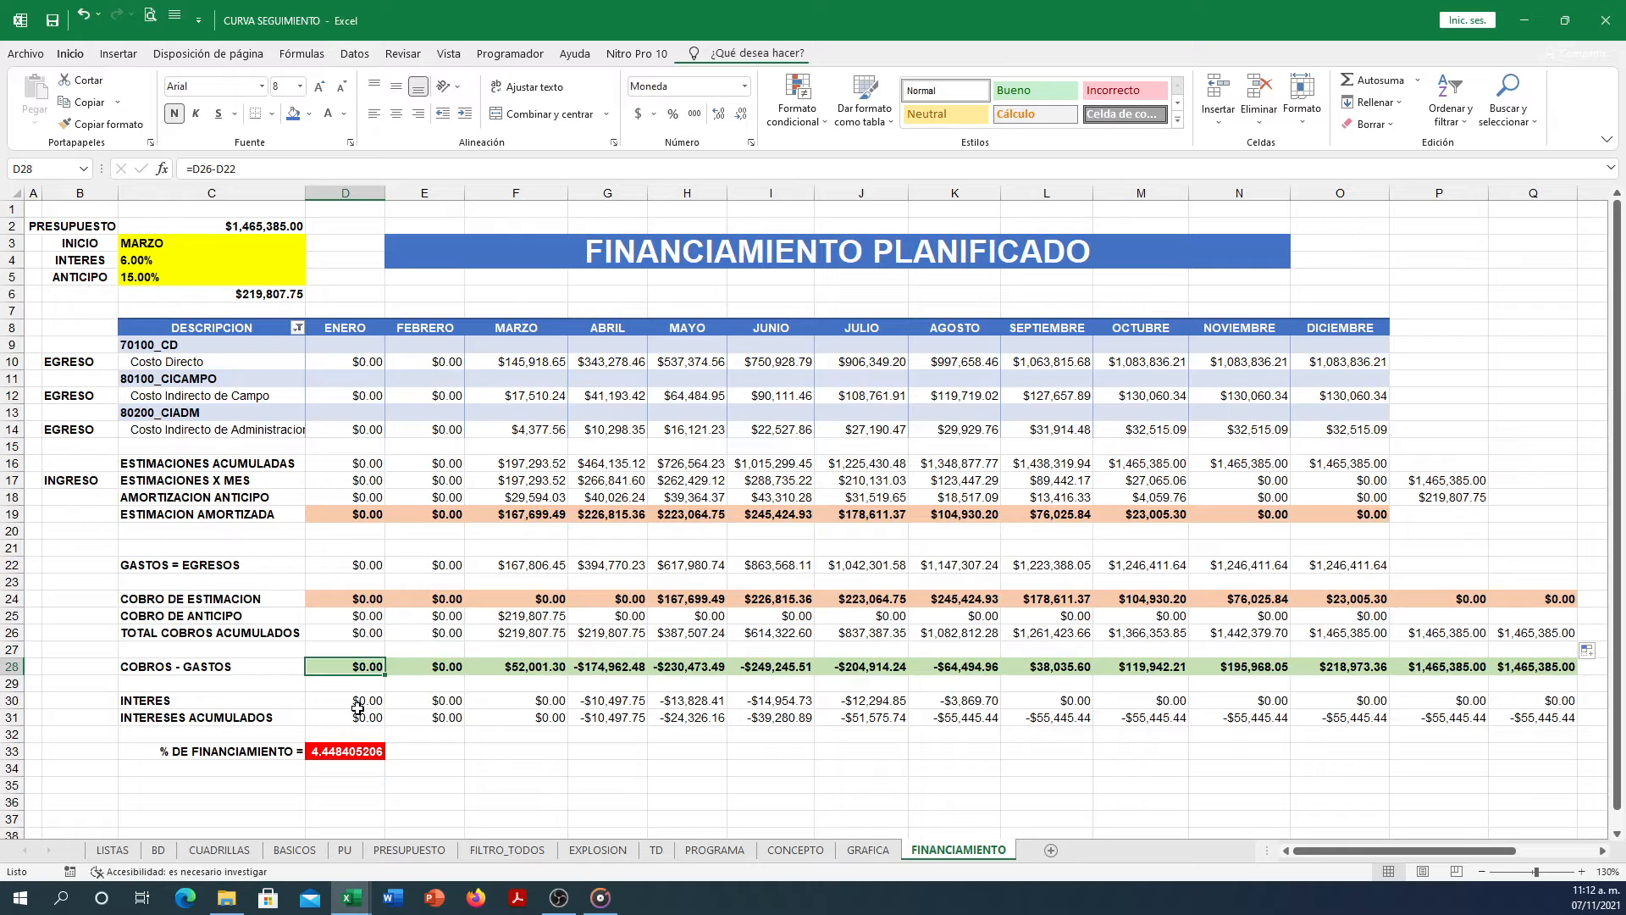
double_click(375, 668)
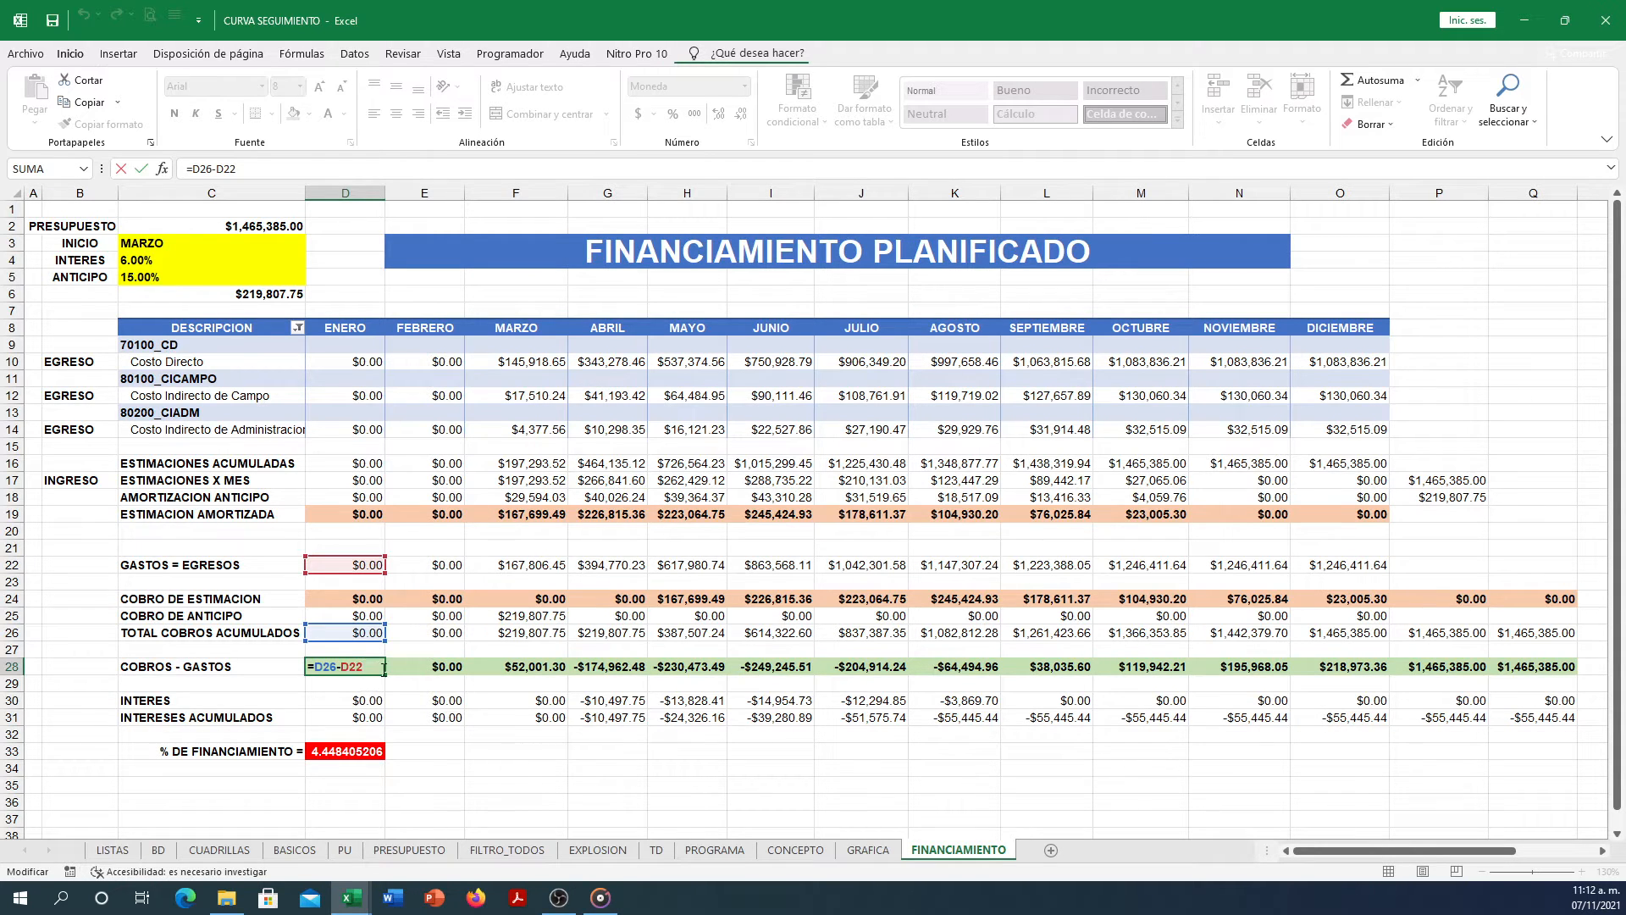
key(Return)
drag(355, 565, 1343, 561)
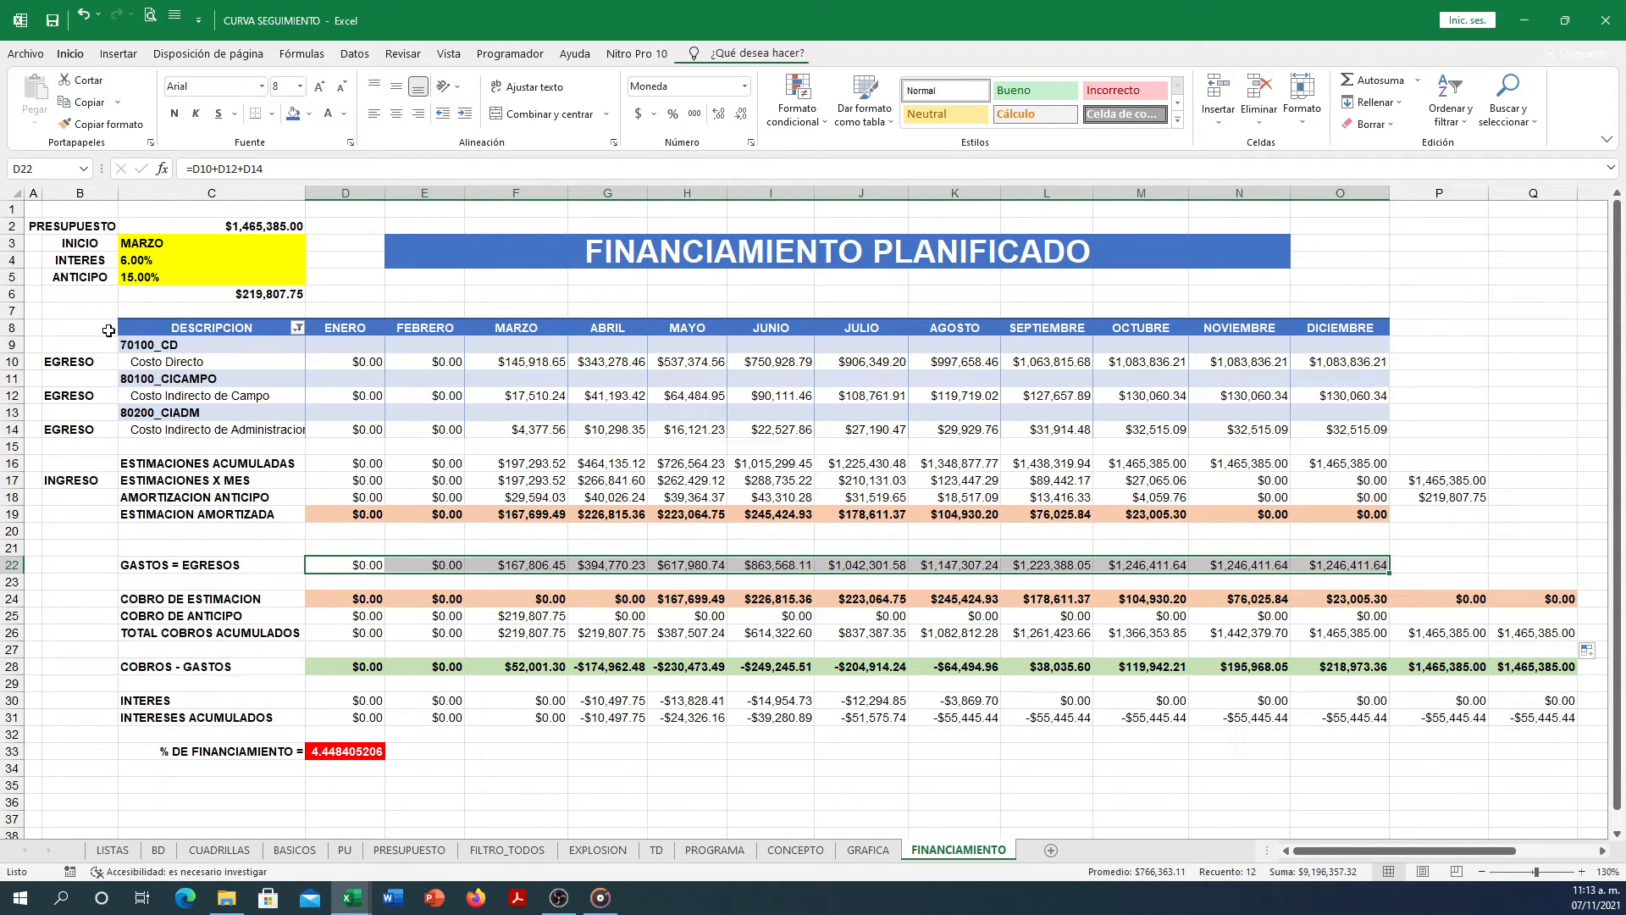
drag(108, 330, 1406, 436)
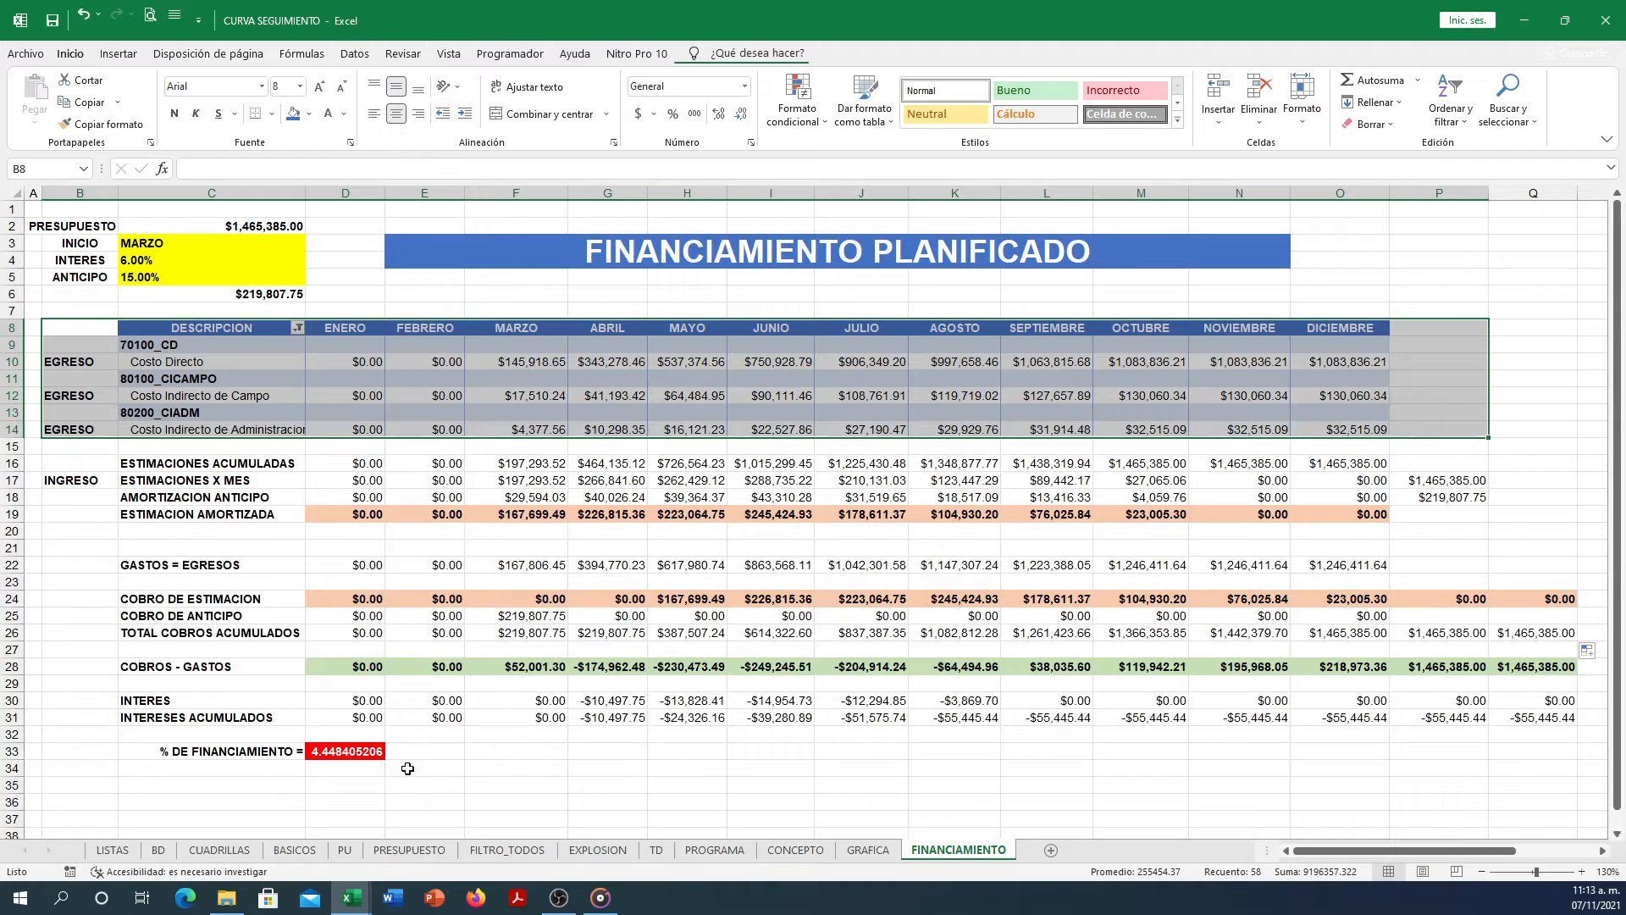
Fill the COBROS - GASTOS formula =D26-D22 from D28 across through Q28.
double_click(359, 667)
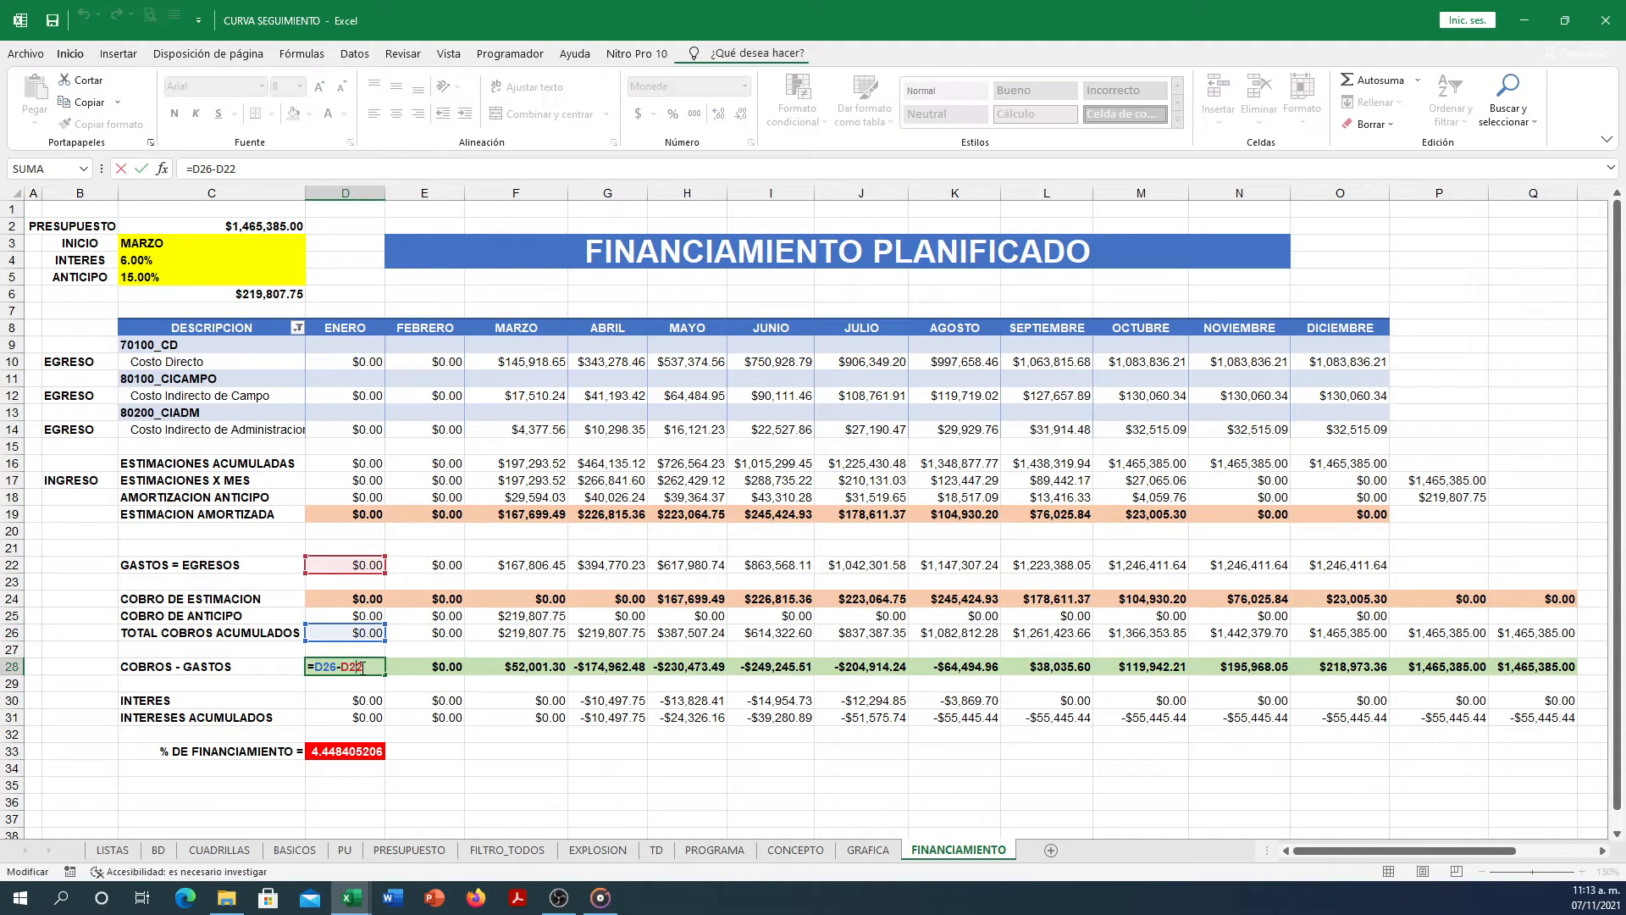
key(Escape)
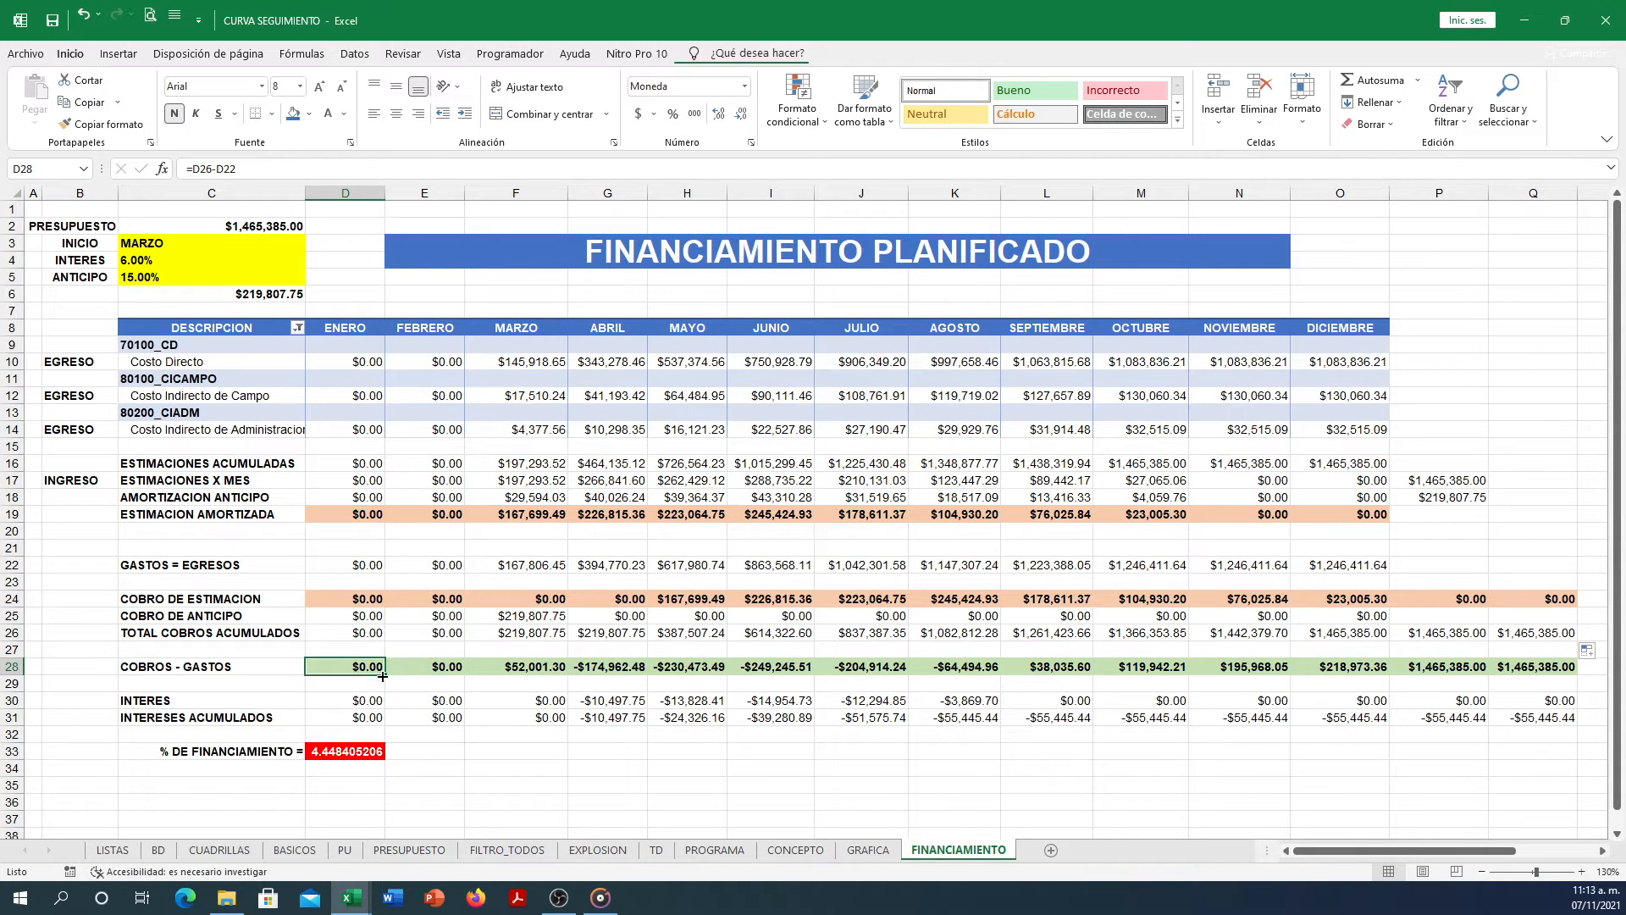
drag(385, 675, 1516, 688)
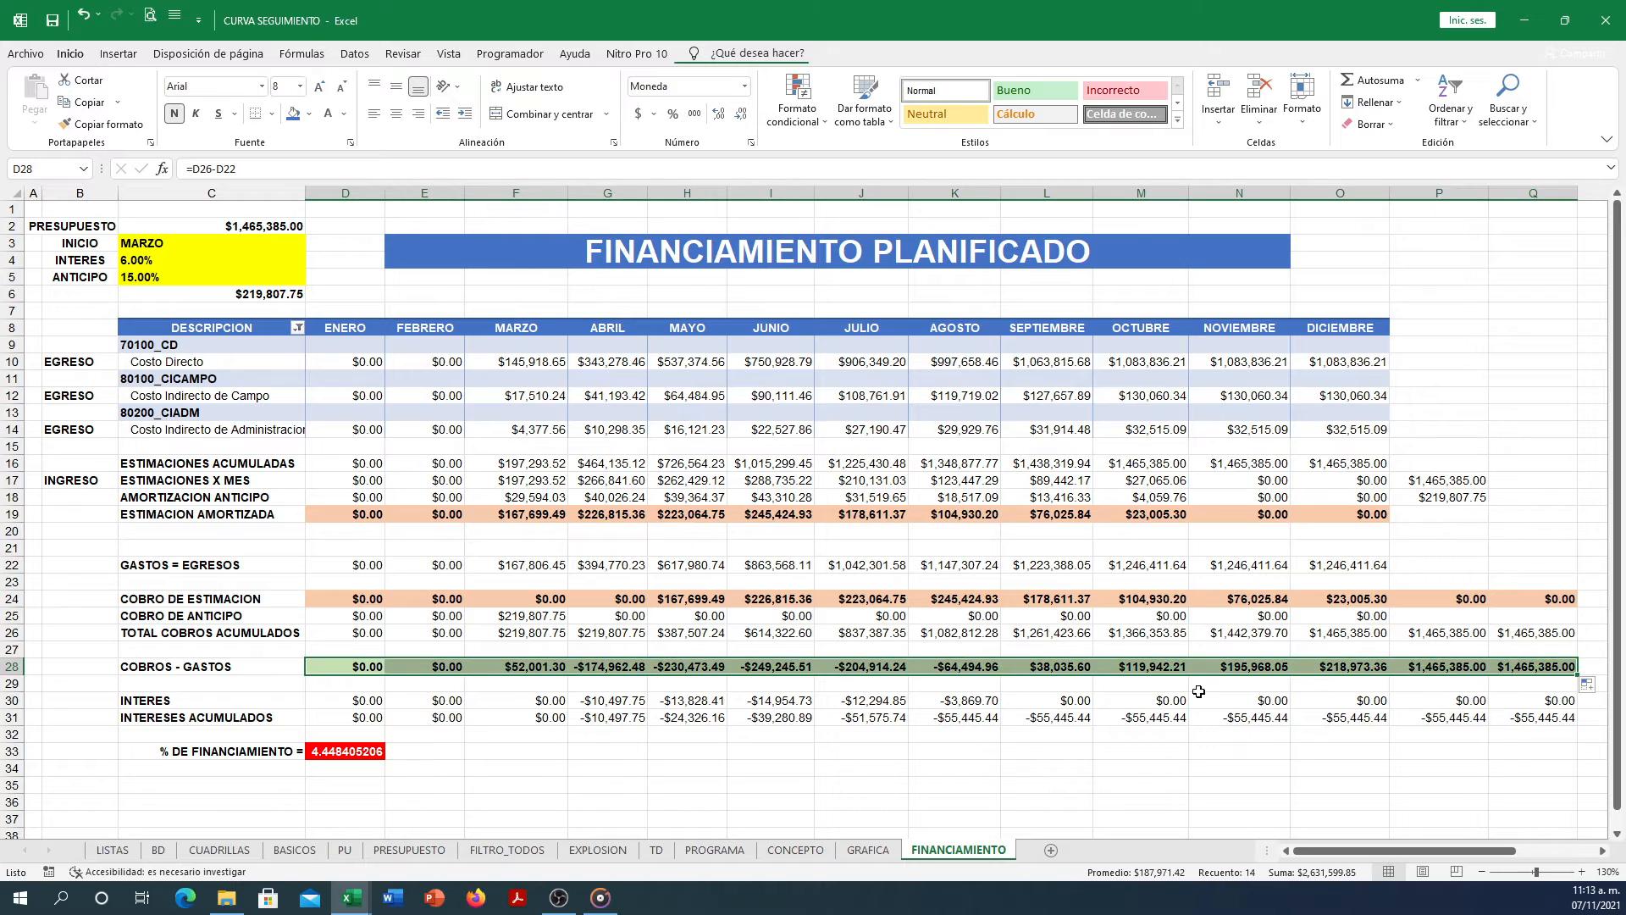
Examine the arguments of the January INTERES formula in D30, including its reference to the interest rate in C4.
click(358, 699)
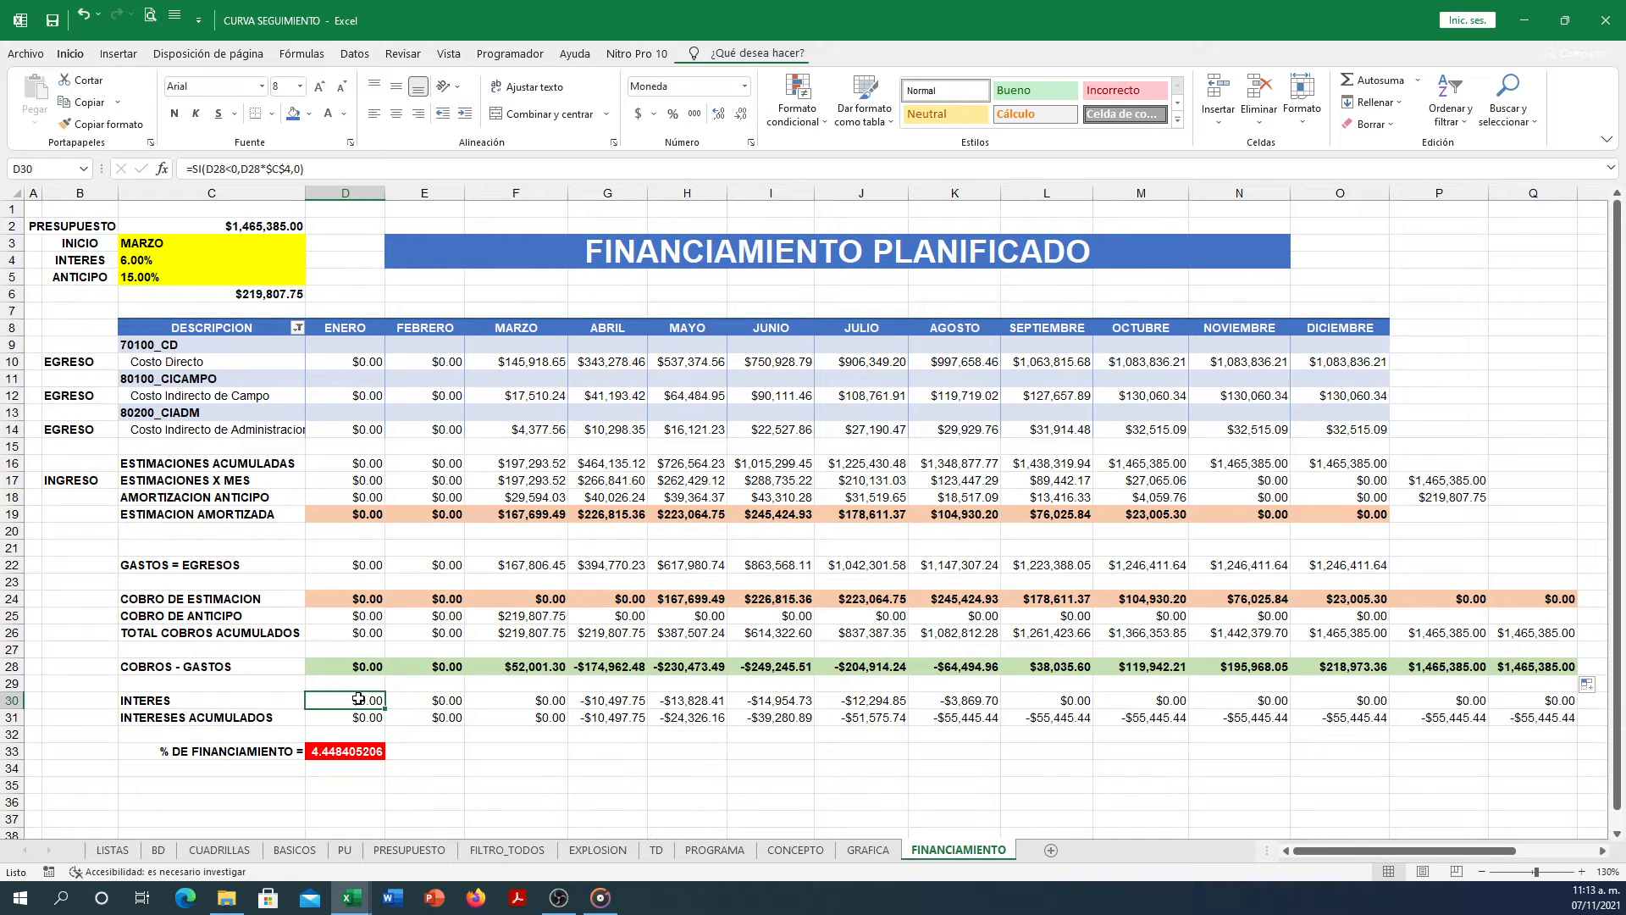
double_click(357, 699)
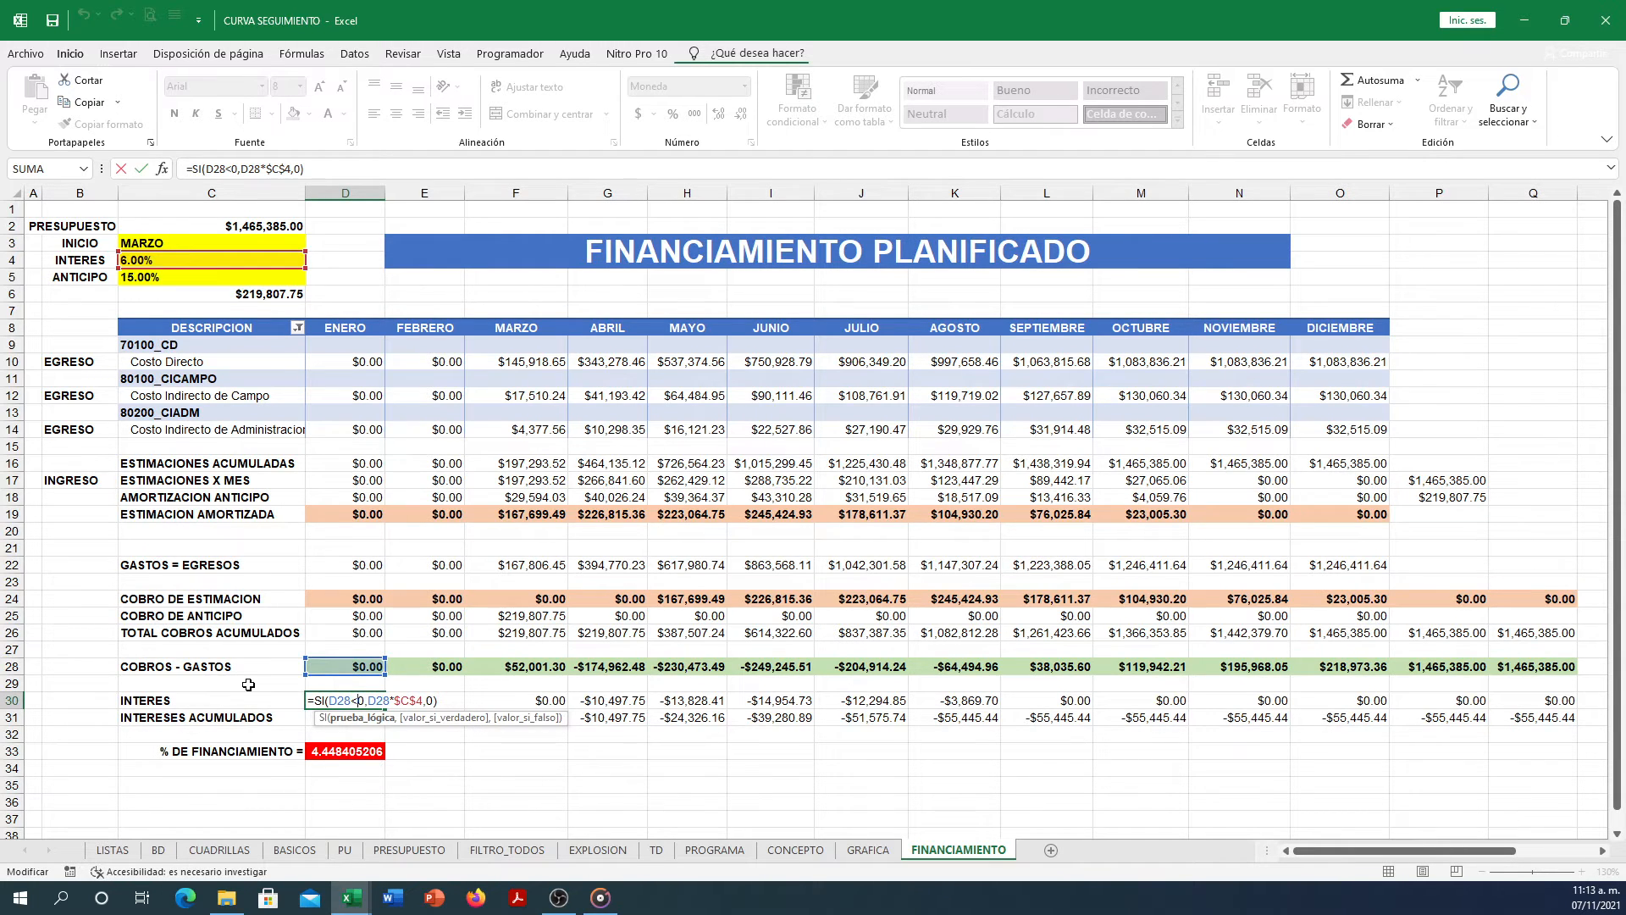
click(369, 700)
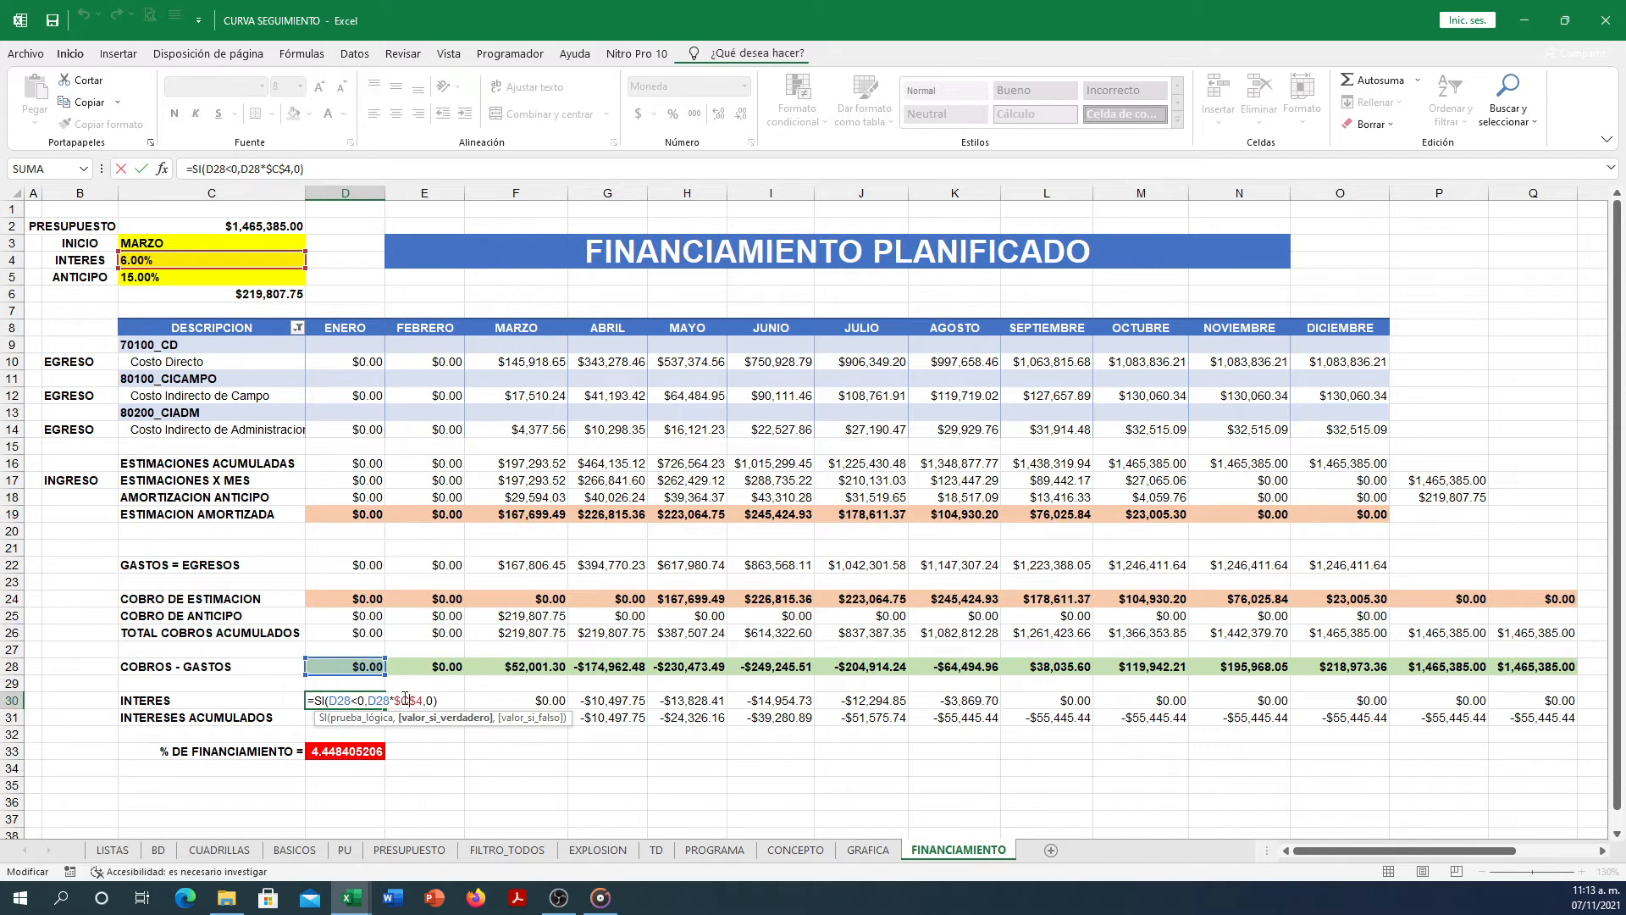
key(Return)
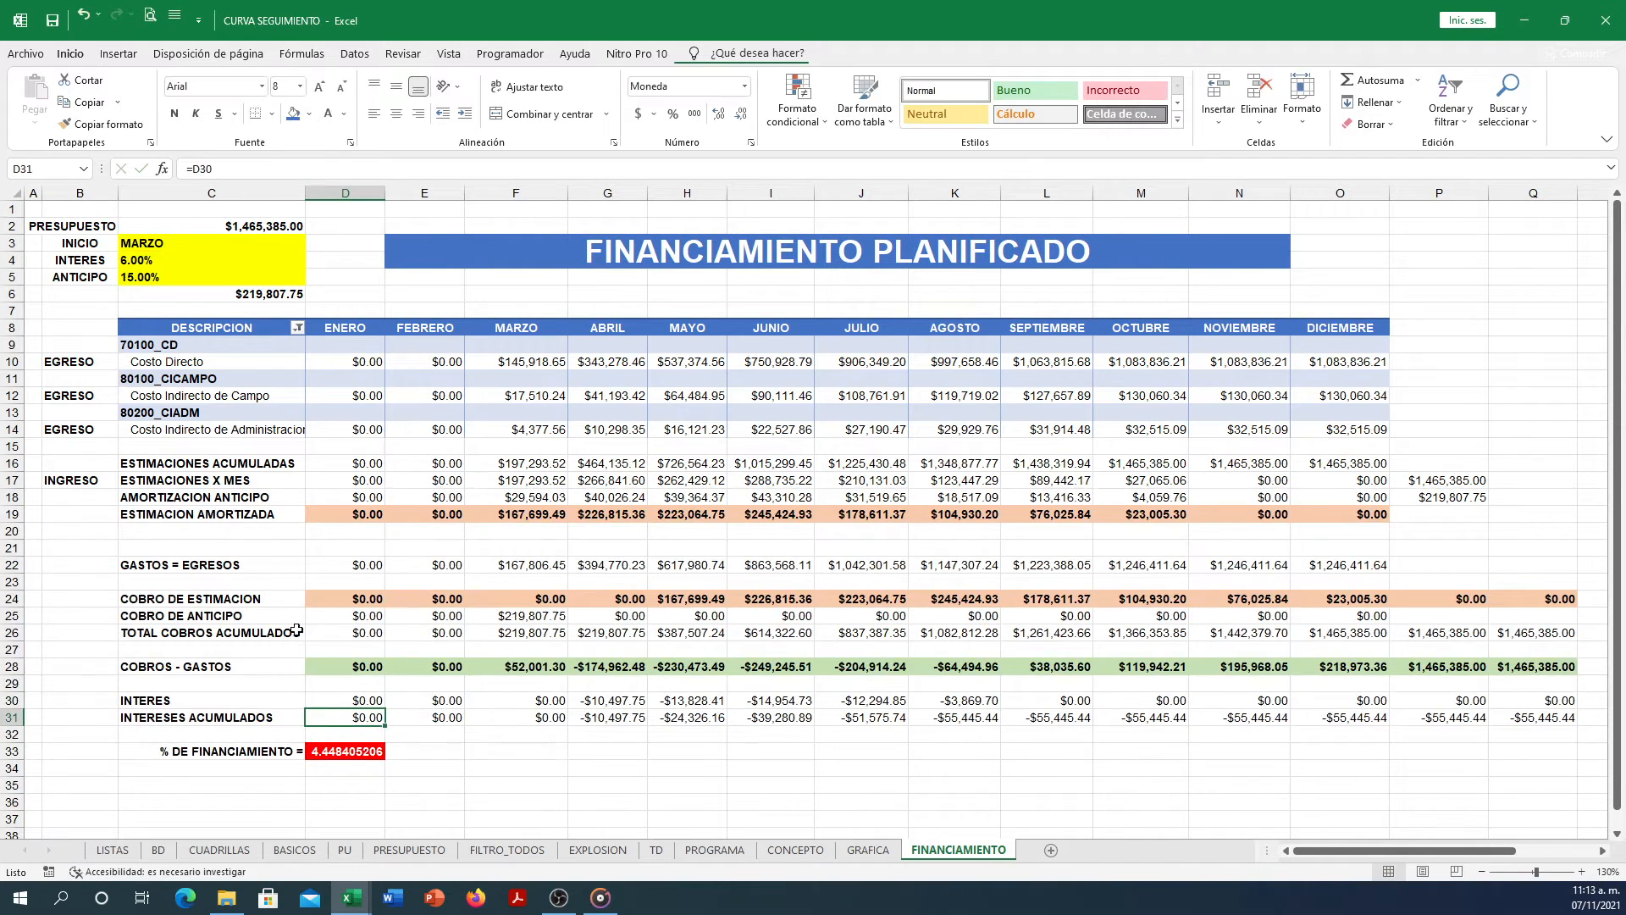
Fill the INTERES formula =SI(D28<0,D28*$C$4,0) from D30 through Q30 and check the August formula in K30.
double_click(368, 700)
drag(432, 704, 1576, 711)
key(Return)
click(371, 702)
click(960, 709)
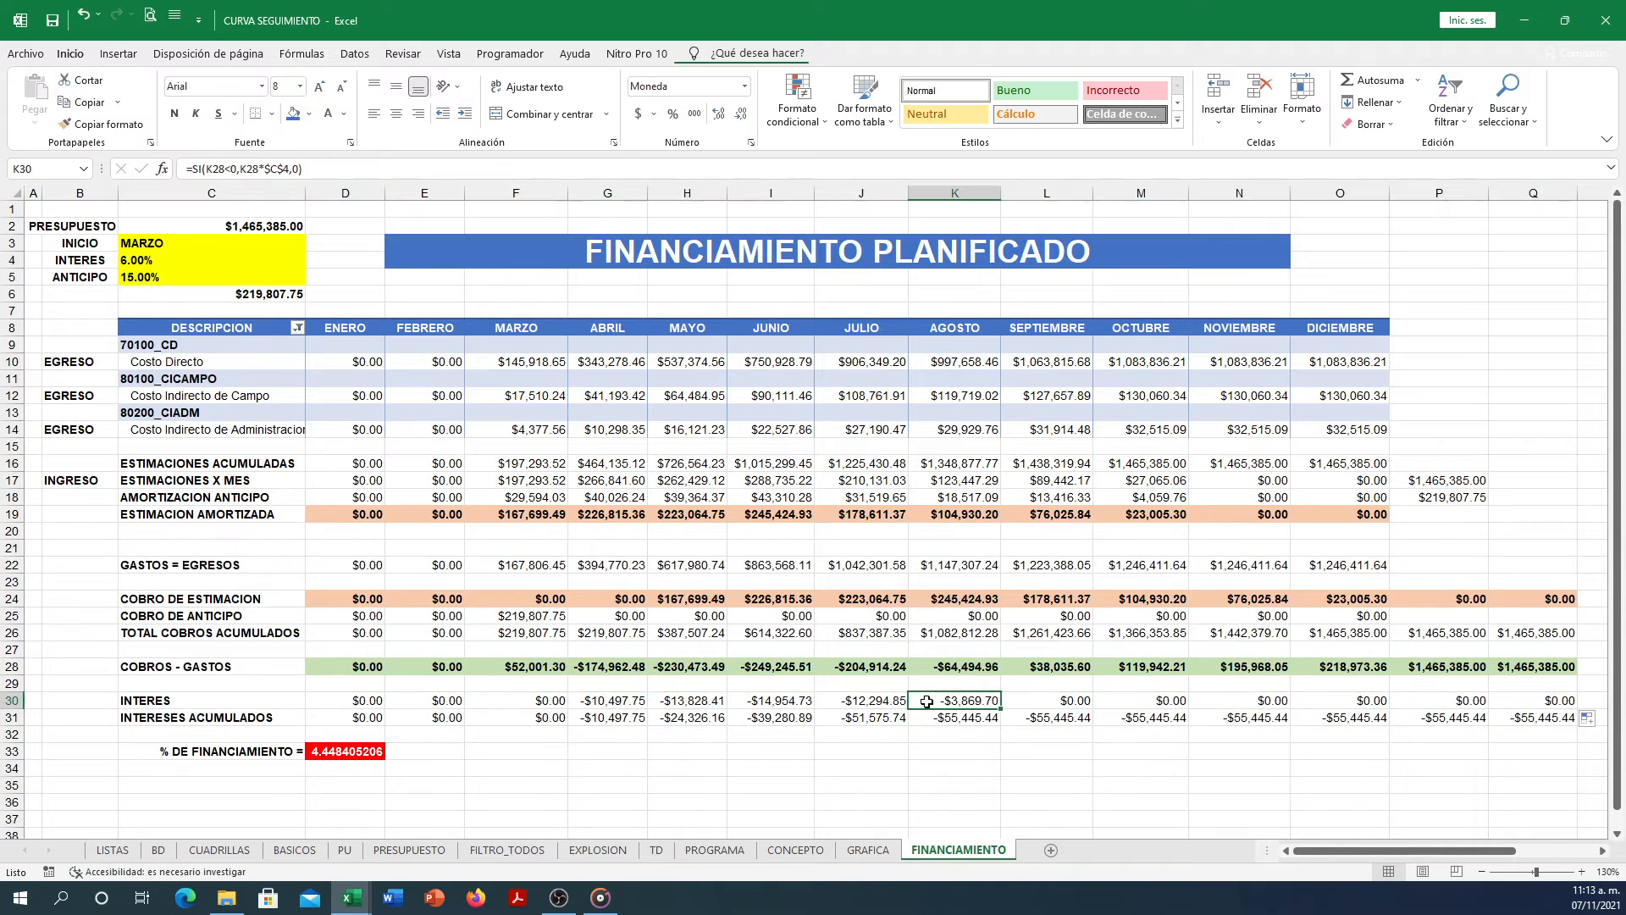
Compare the March and April COBROS - GASTOS balances in row 28 with the INTERES results across D30:Q30.
drag(595, 675, 669, 675)
click(529, 669)
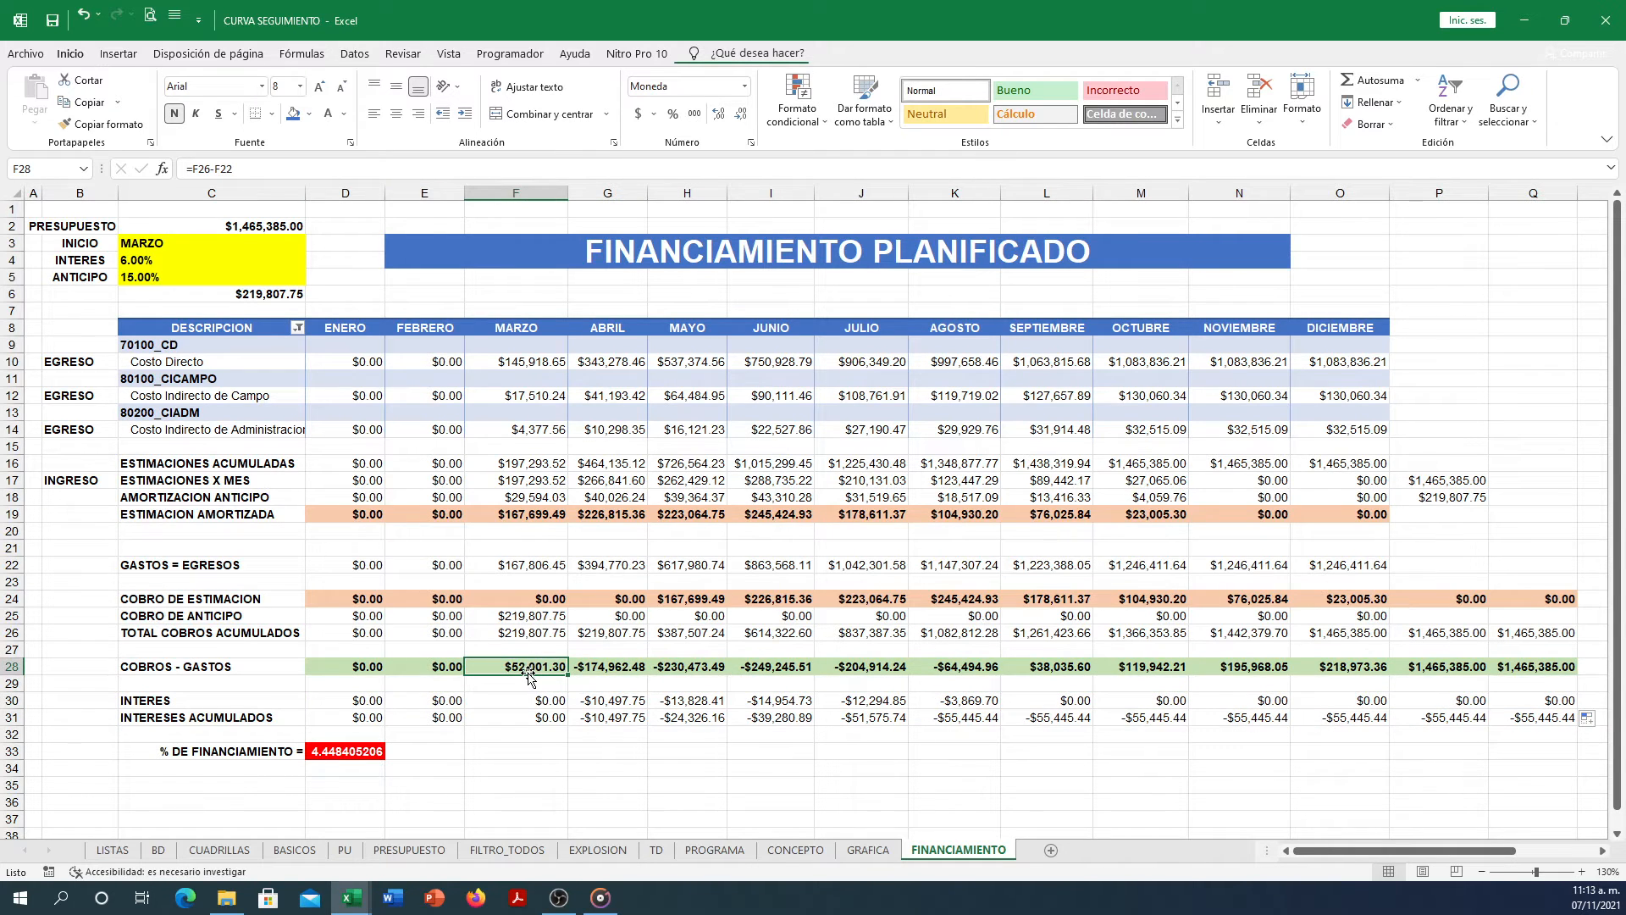
click(623, 669)
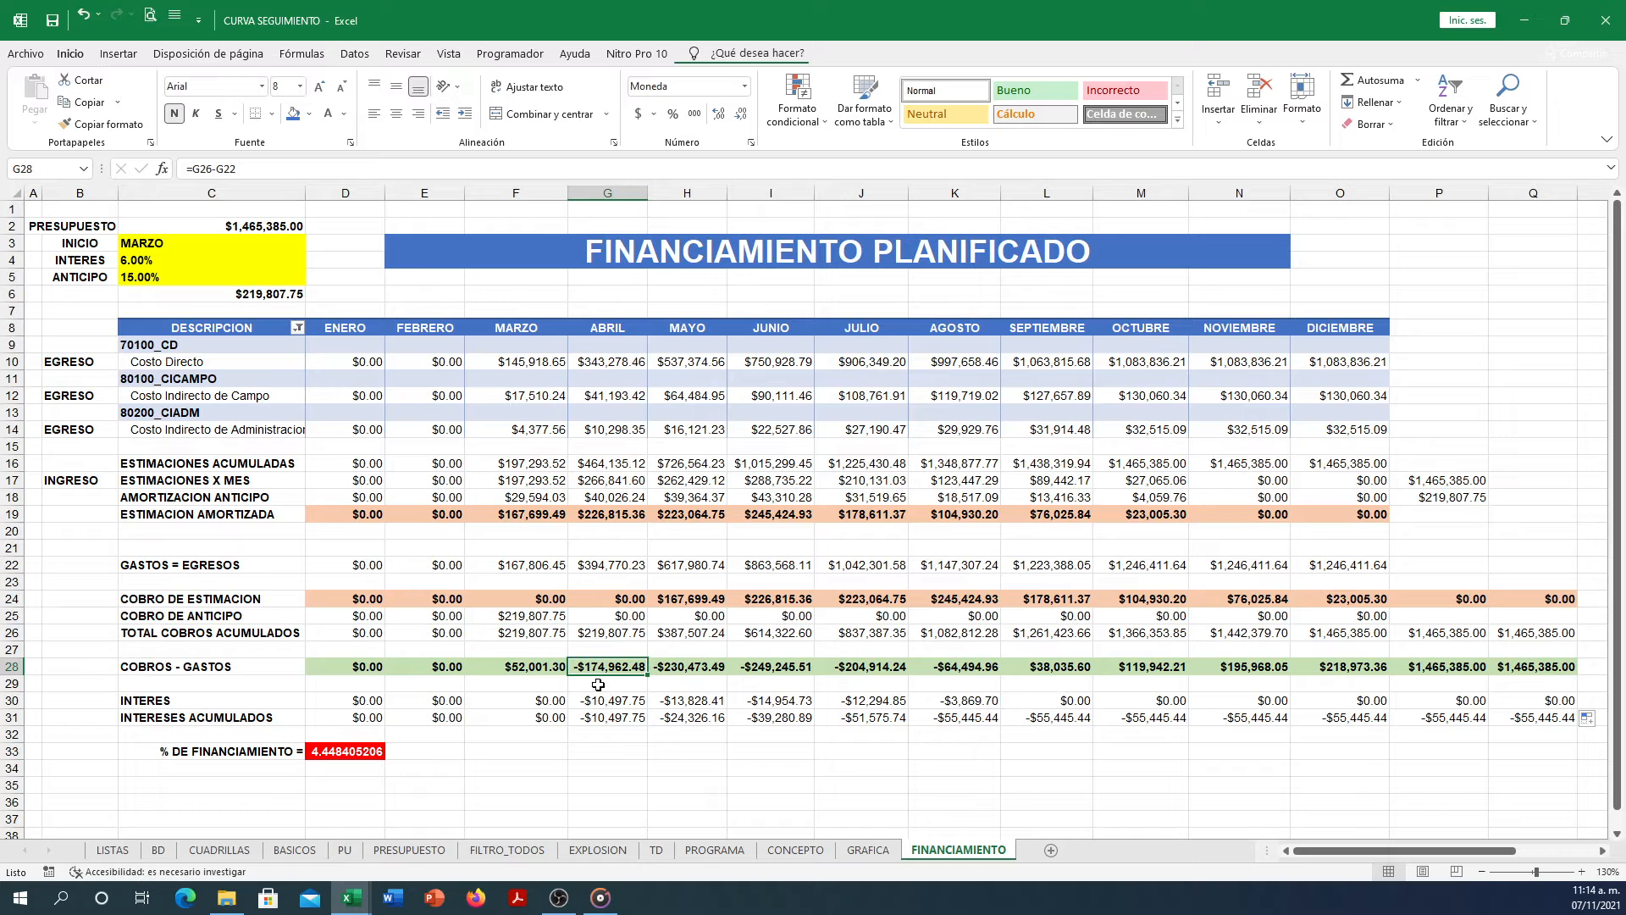
click(369, 703)
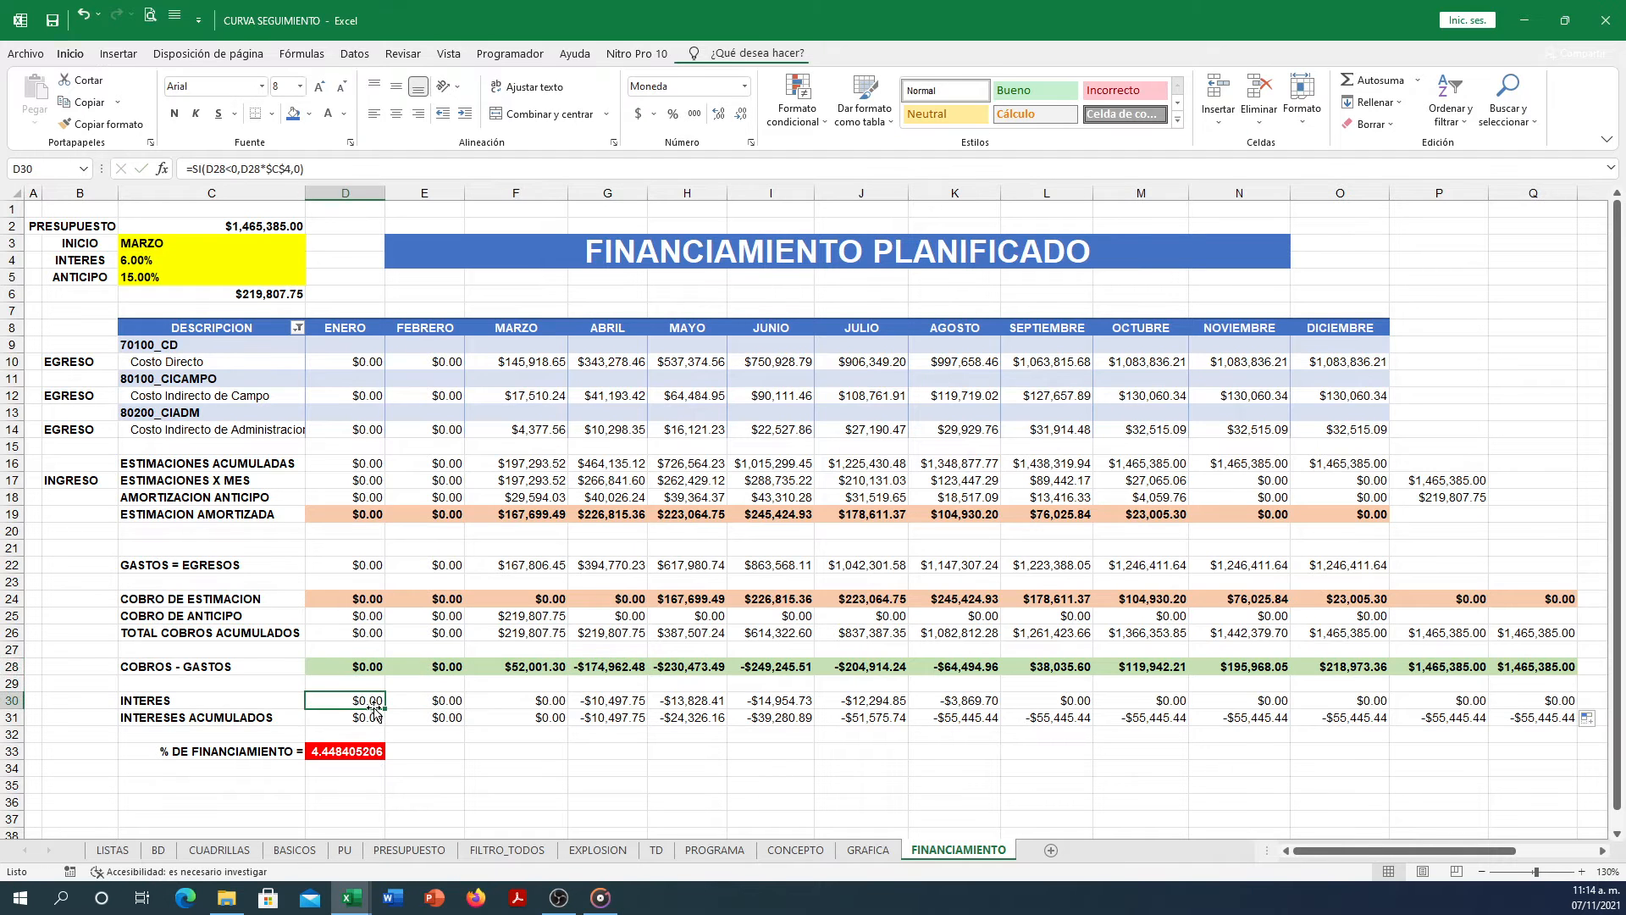
drag(385, 708, 1549, 702)
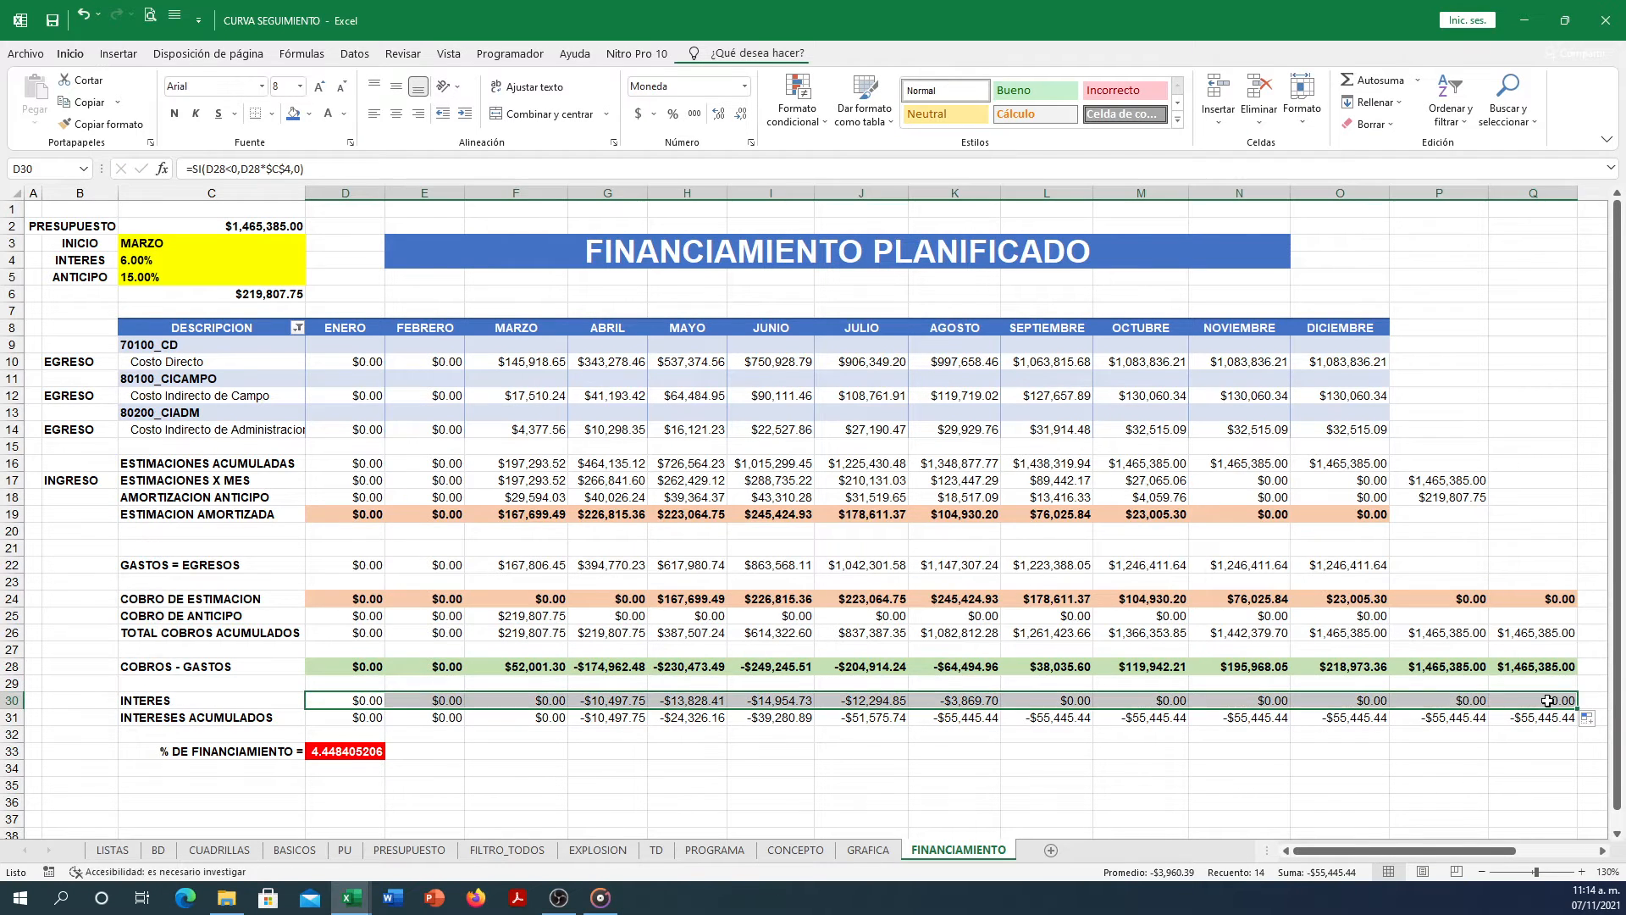
click(760, 700)
click(656, 700)
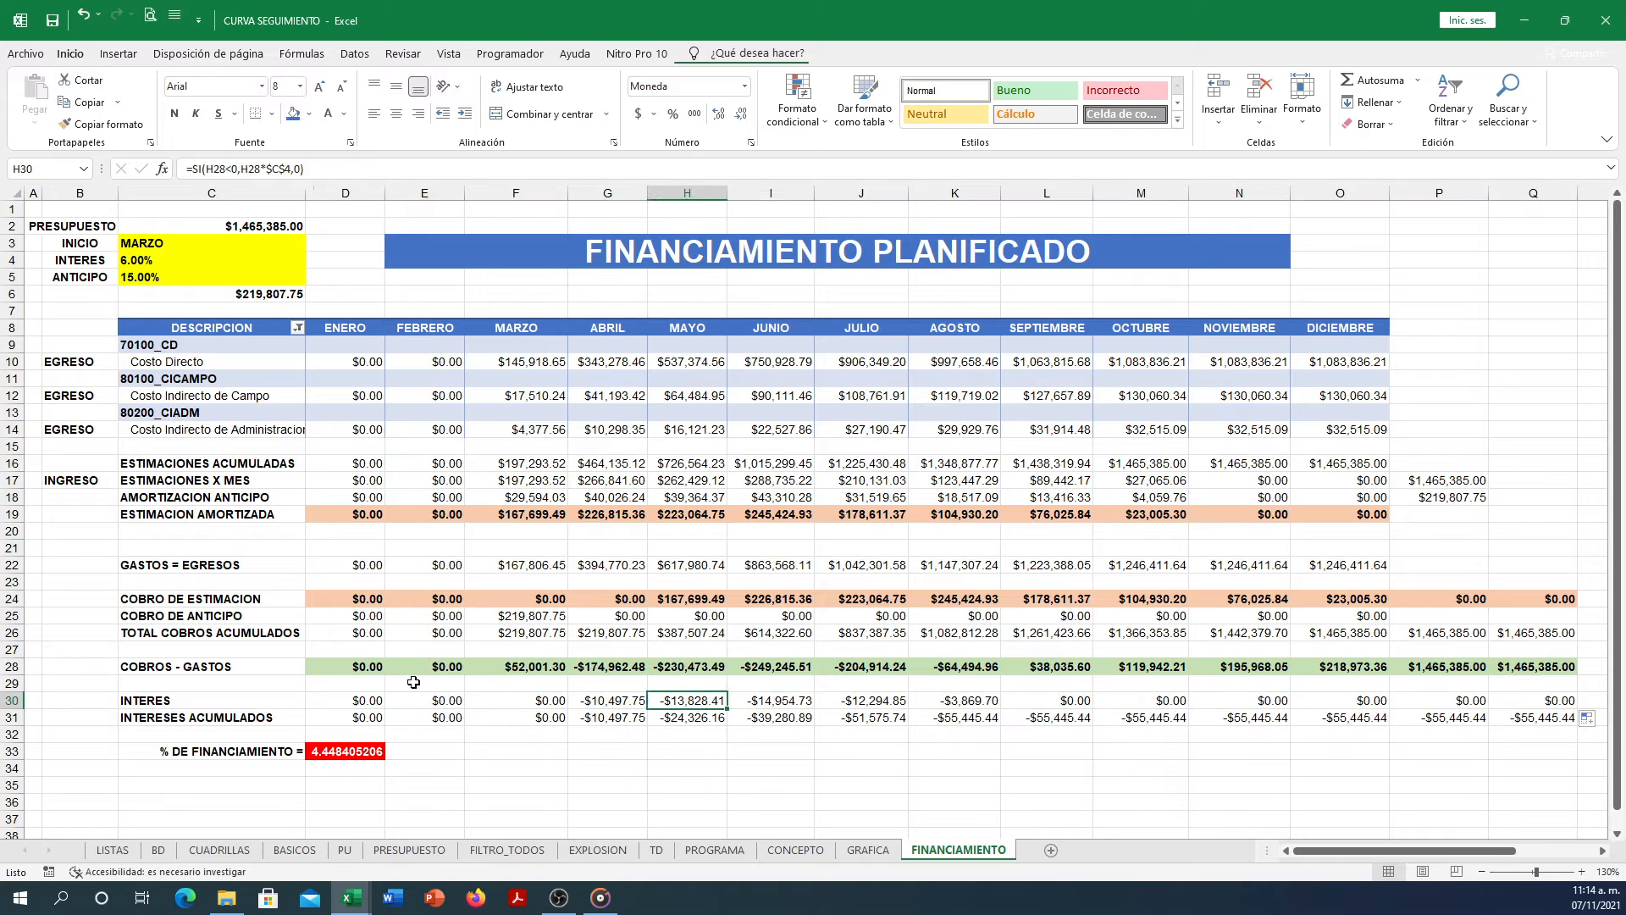
click(374, 701)
Review the INTERESES ACUMULADOS formula in D31 and fill the accumulating formula =D31+E30 from E31 through Q31.
click(356, 719)
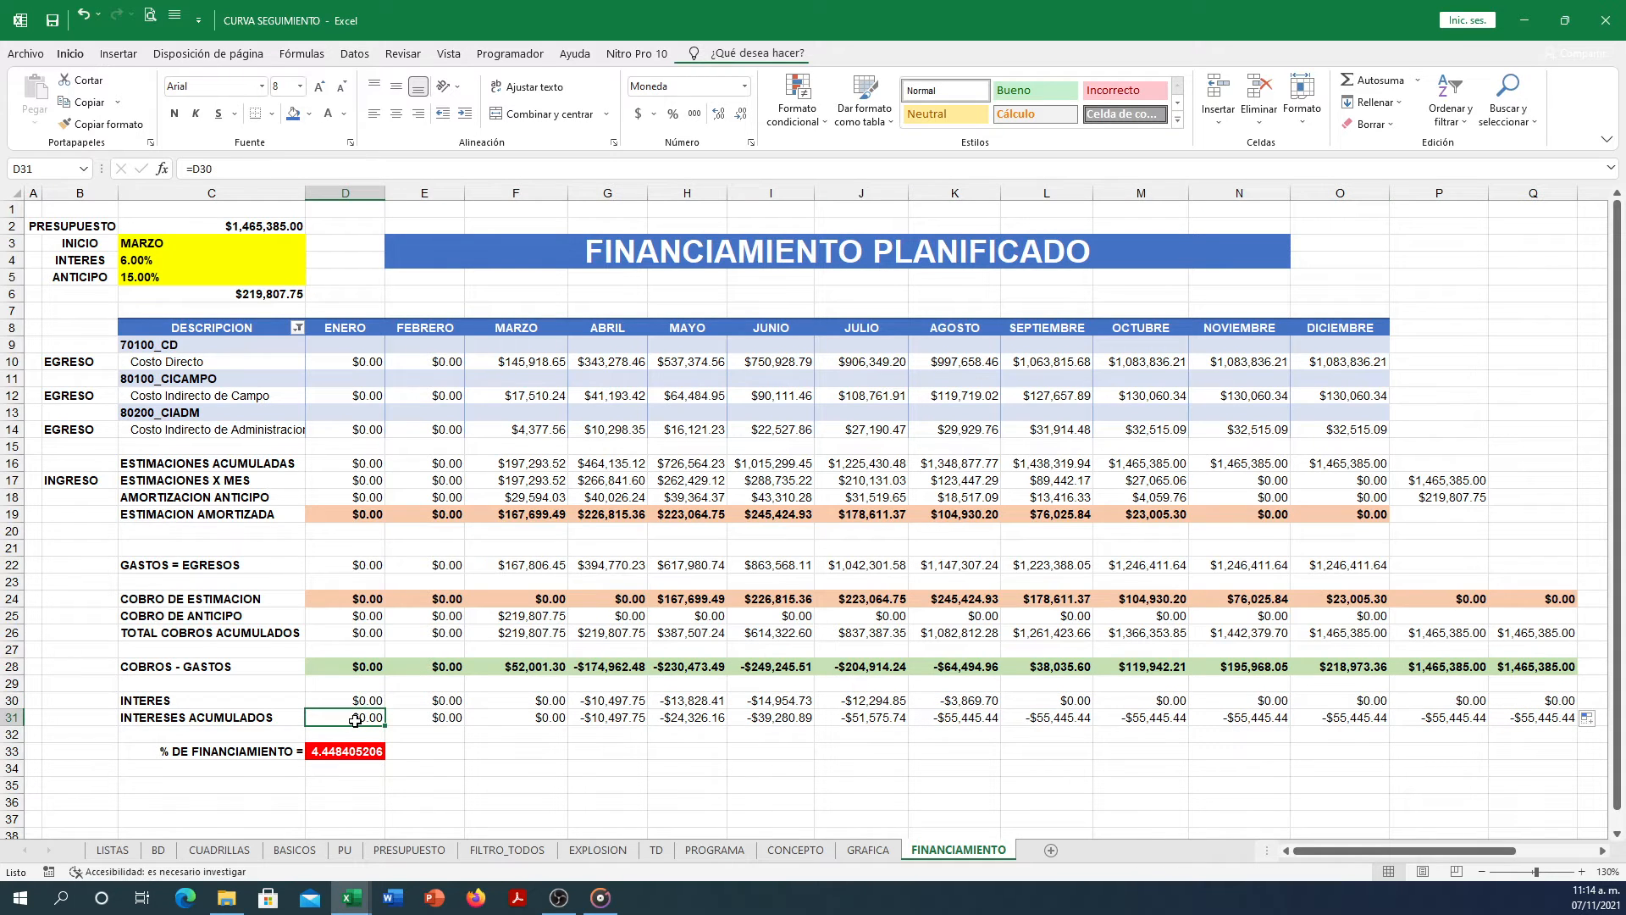
double_click(355, 719)
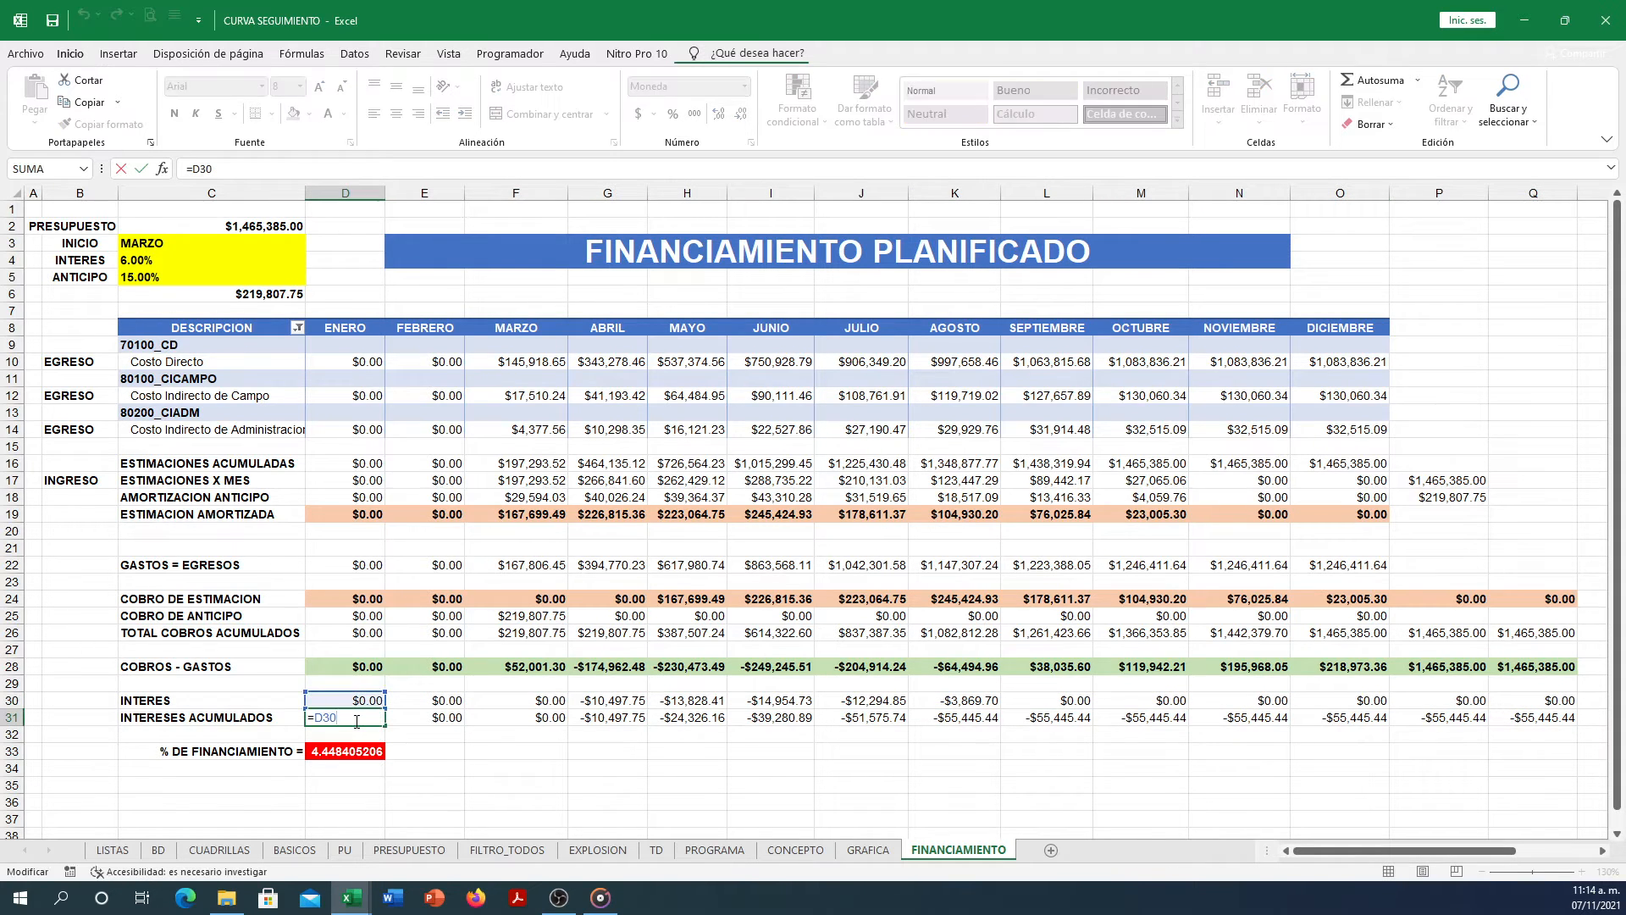
key(Return)
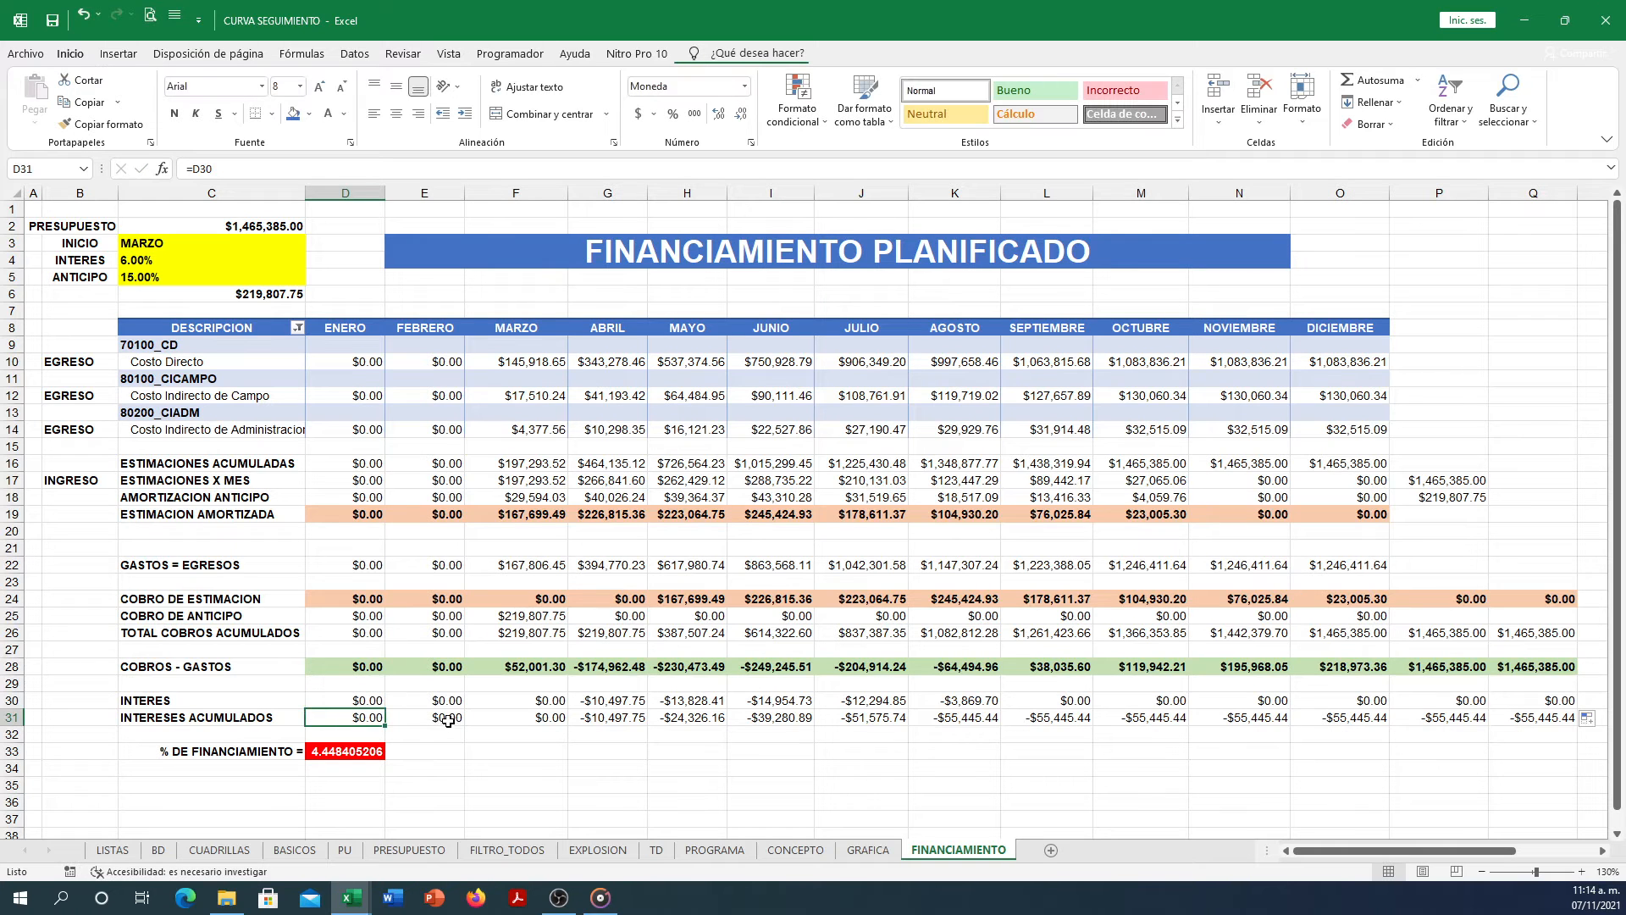
double_click(441, 720)
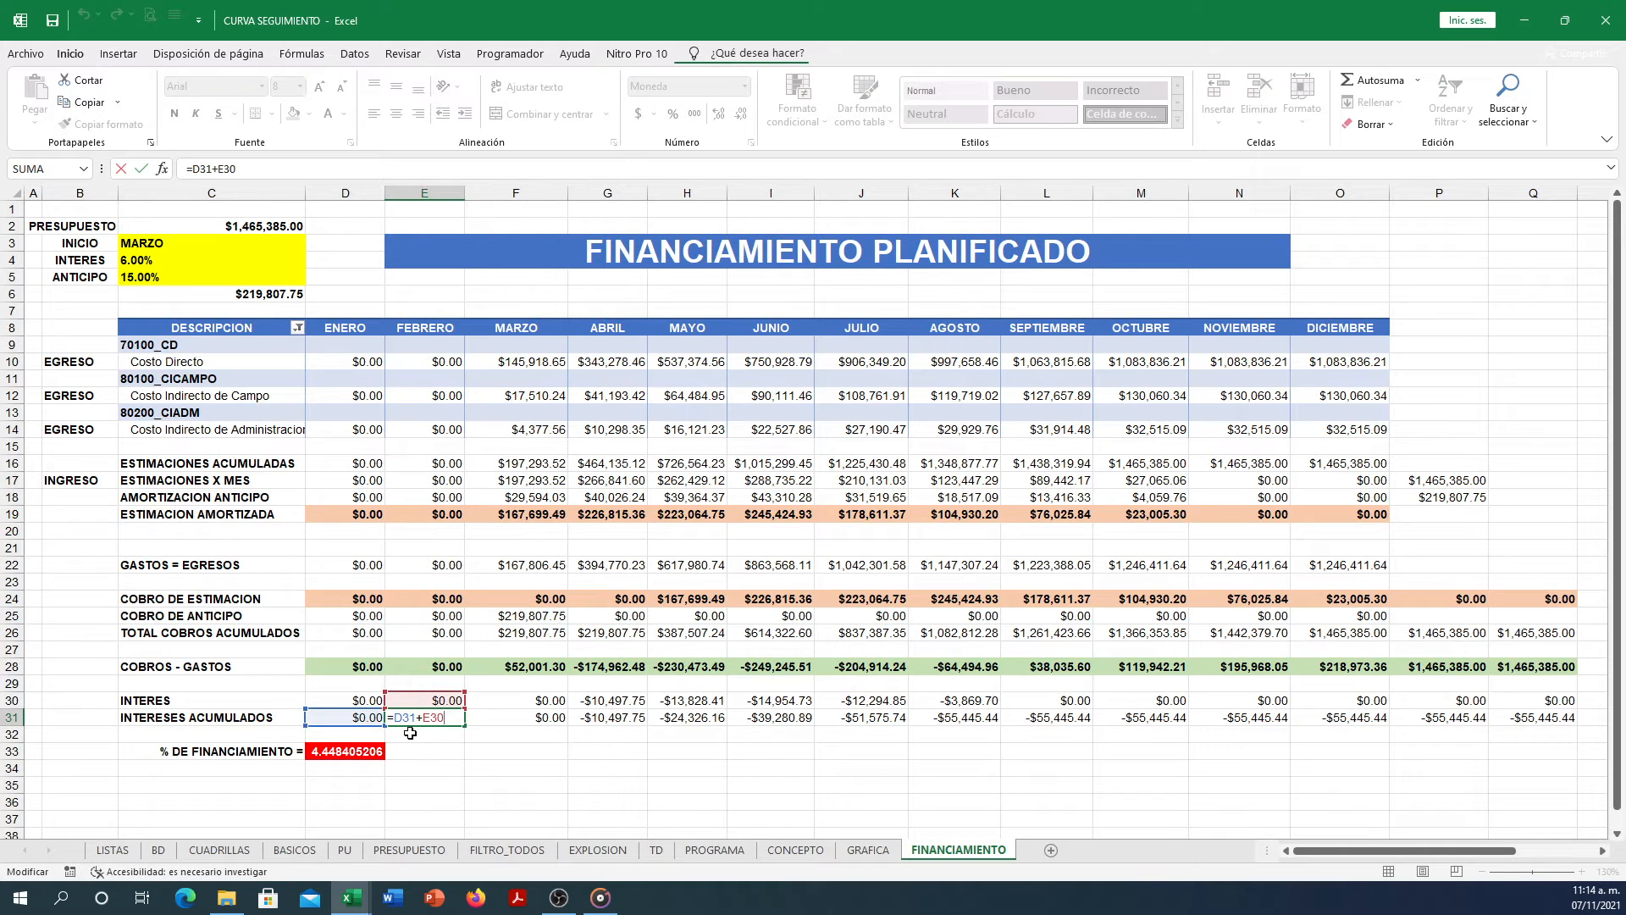
key(Escape)
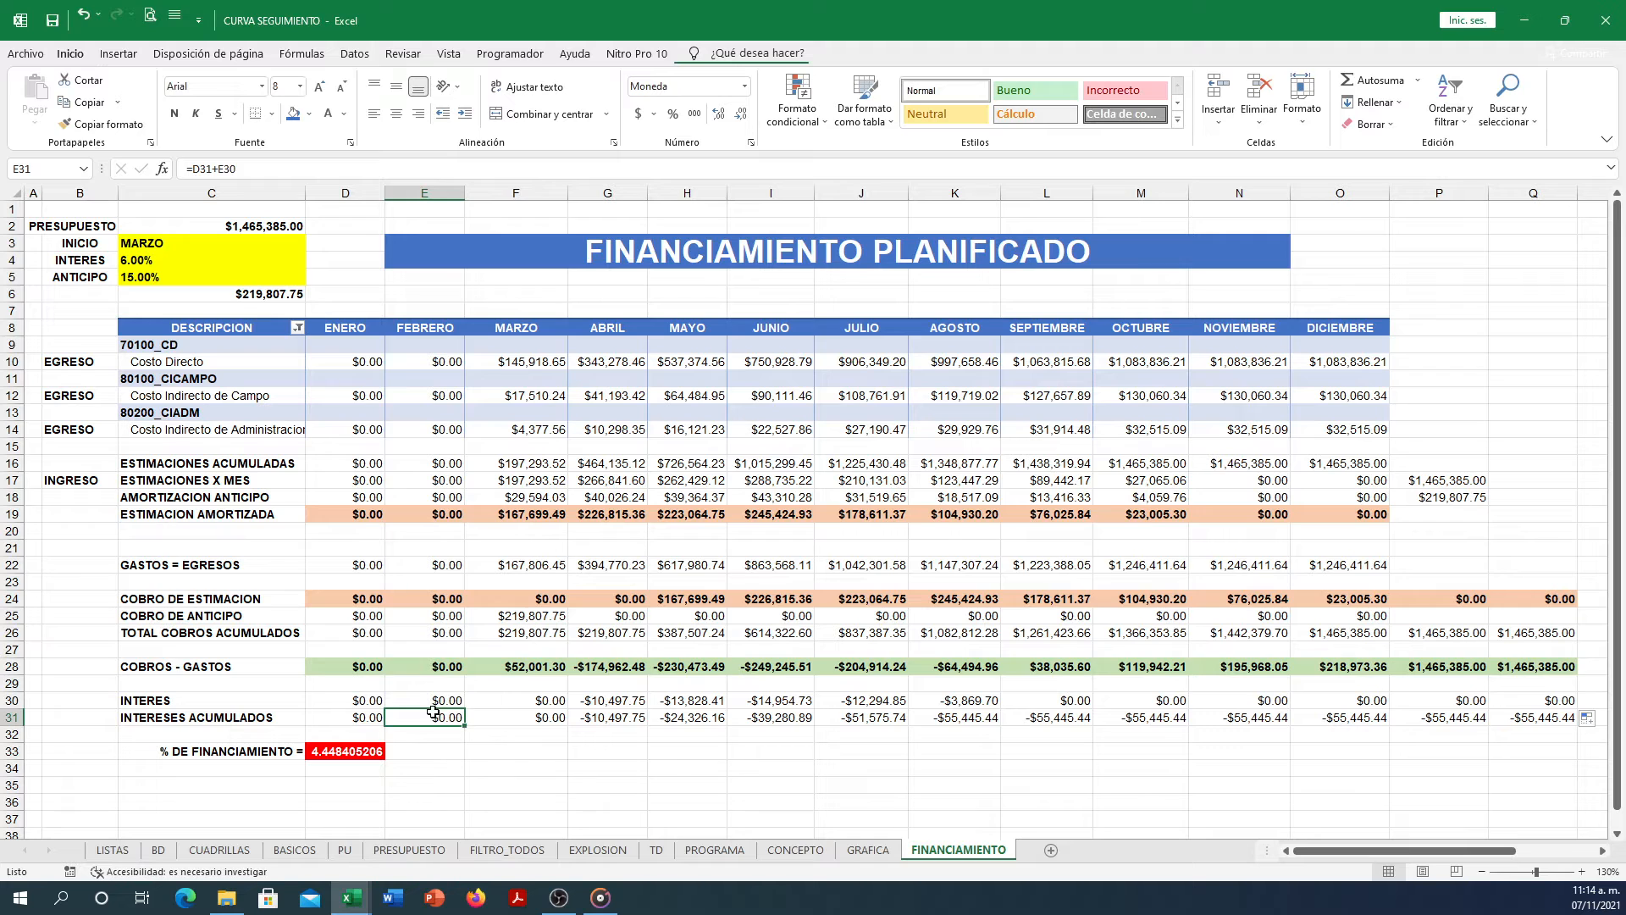
drag(464, 725, 1545, 716)
click(697, 799)
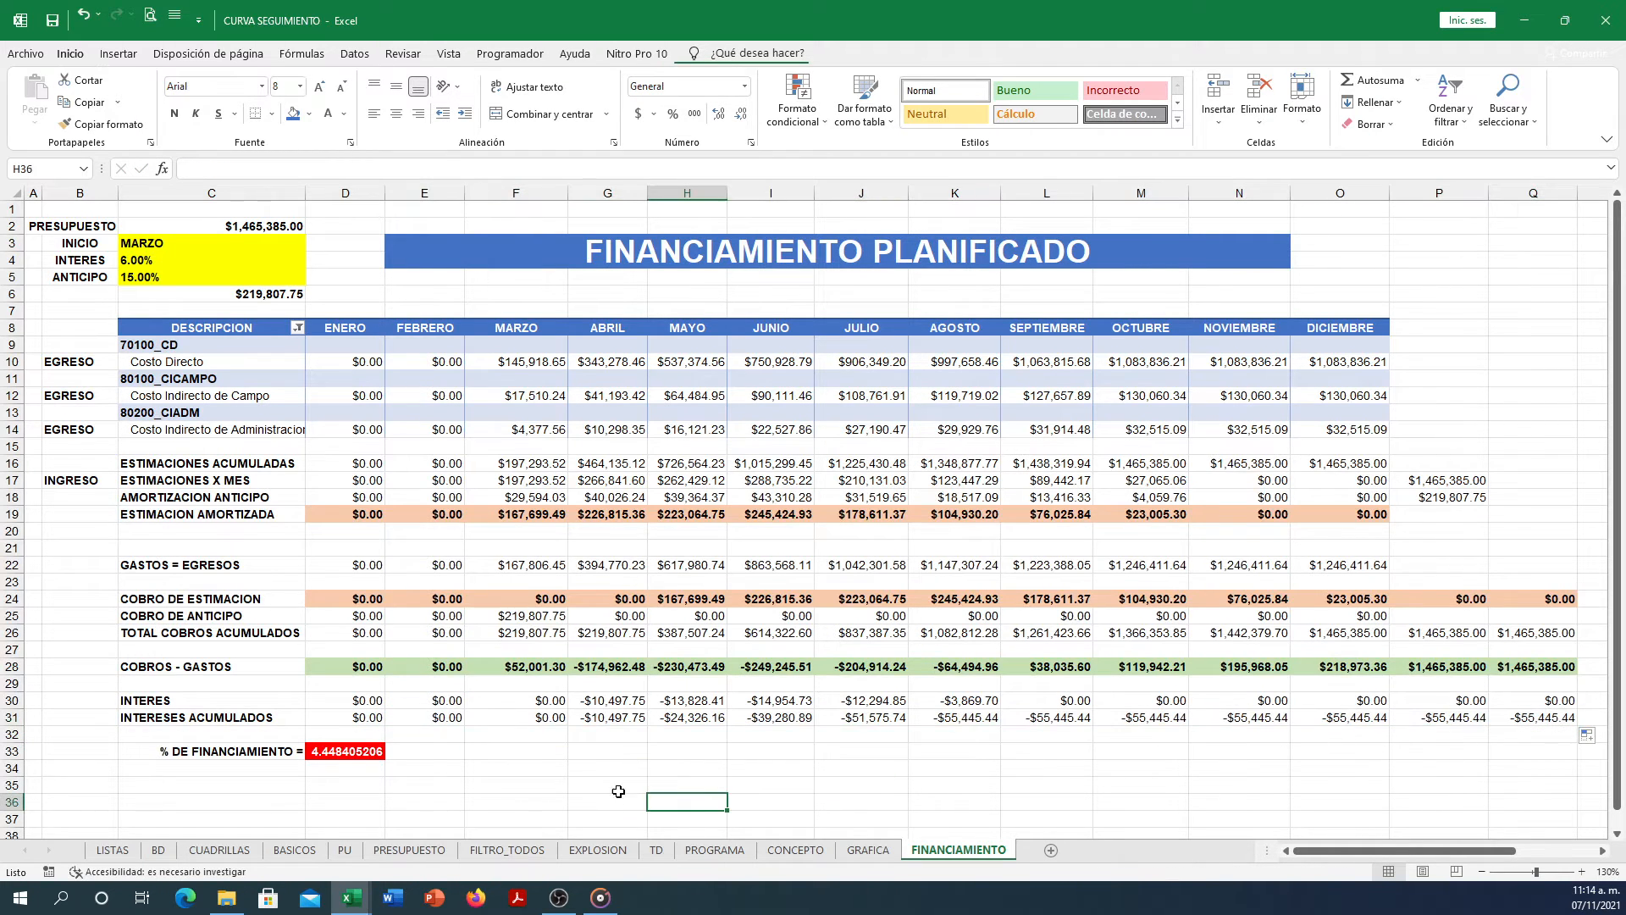
Copy the text of the % DE FINANCIAMIENTO formula =-1*($Q$31/$O$22)*100 from D33 into the empty cell D35.
double_click(344, 751)
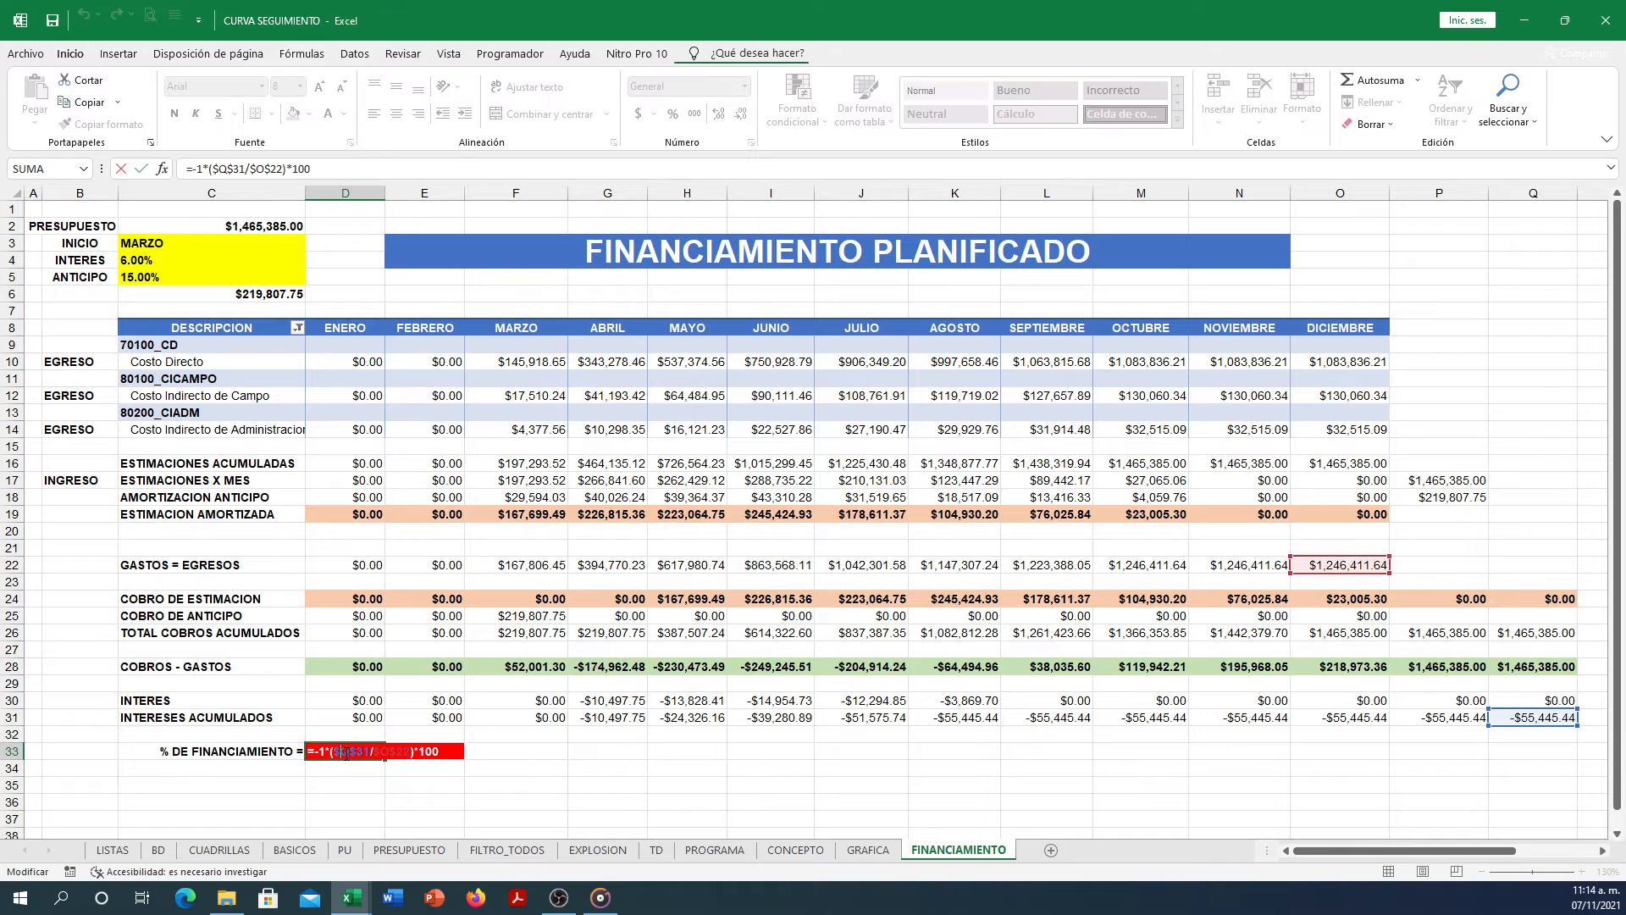
key(Escape)
drag(322, 169, 138, 177)
key(ctrl+c)
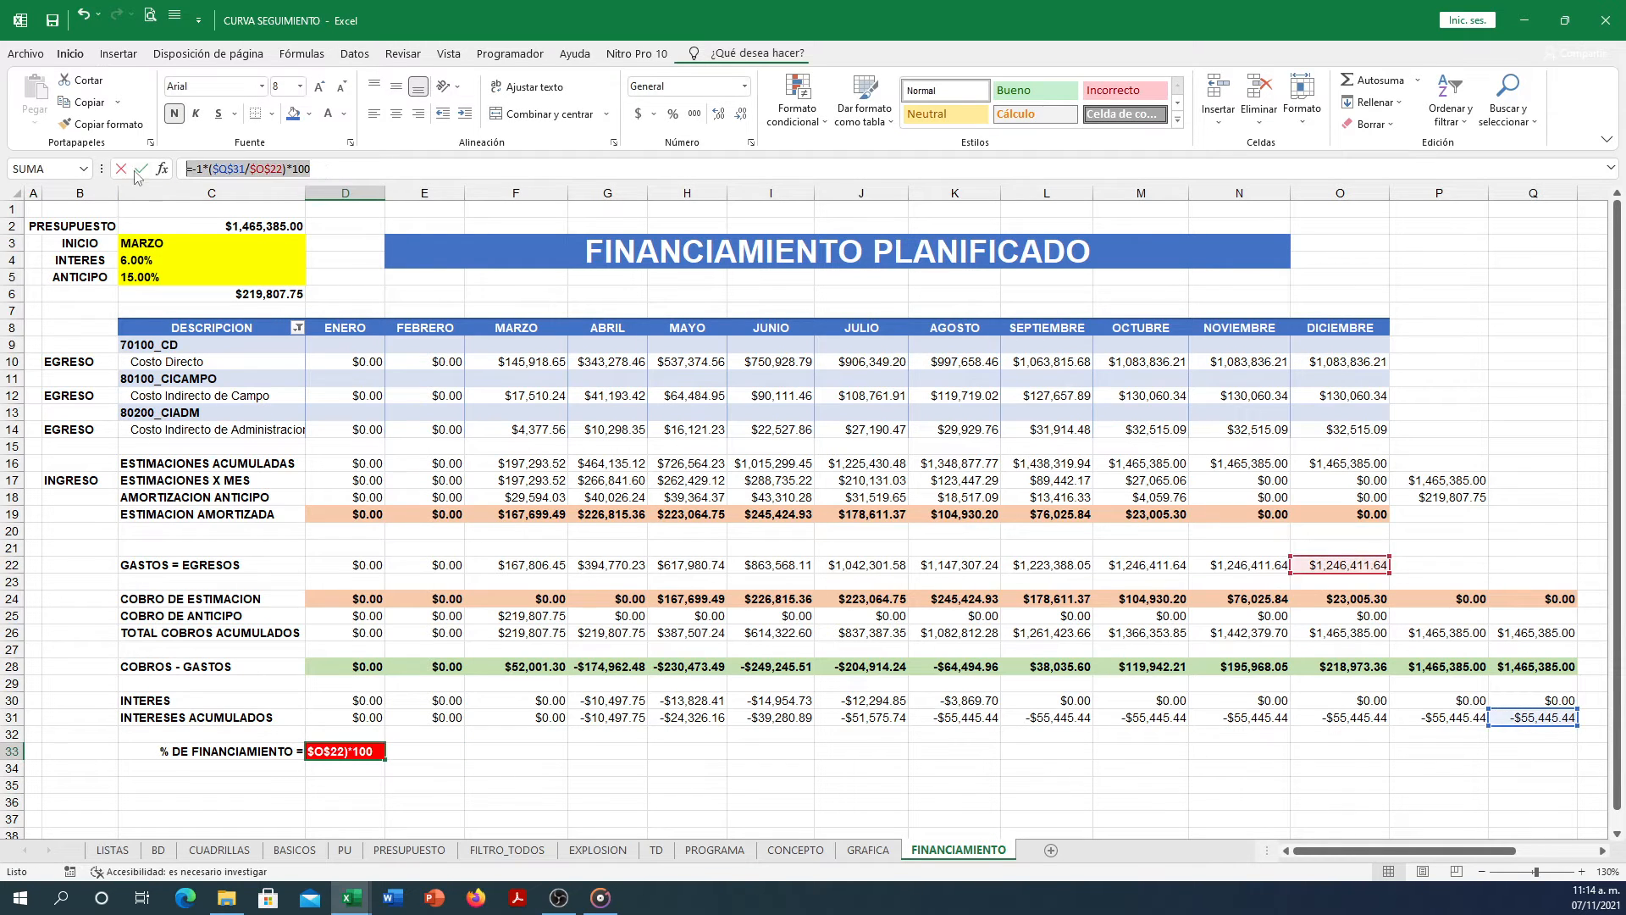
click(90, 102)
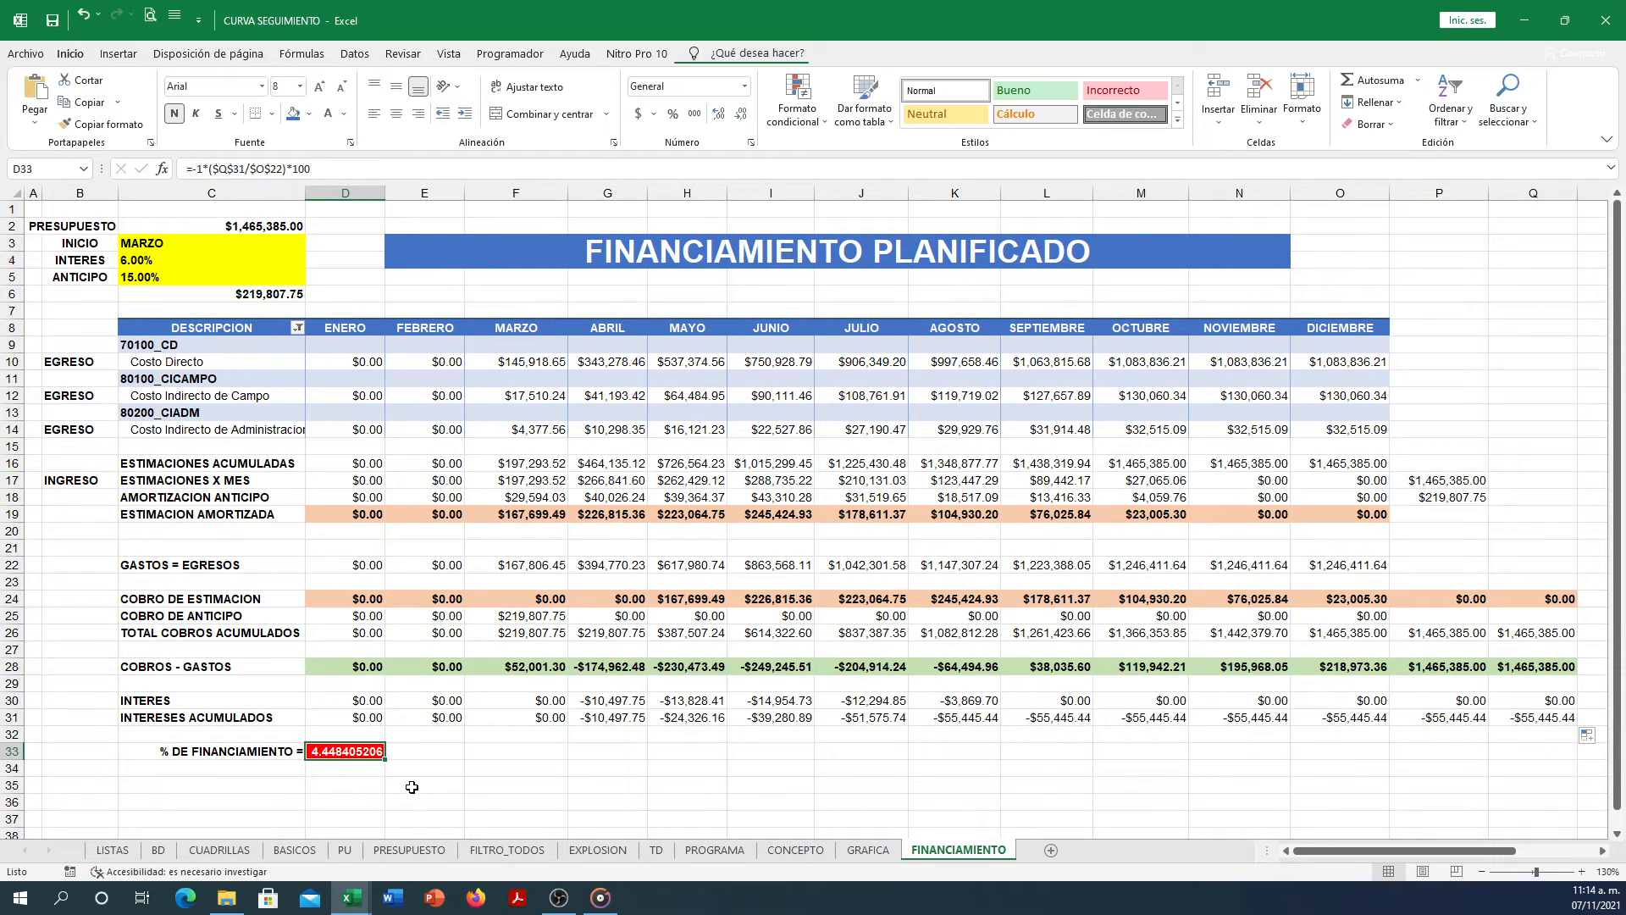
click(362, 783)
key(ctrl+v)
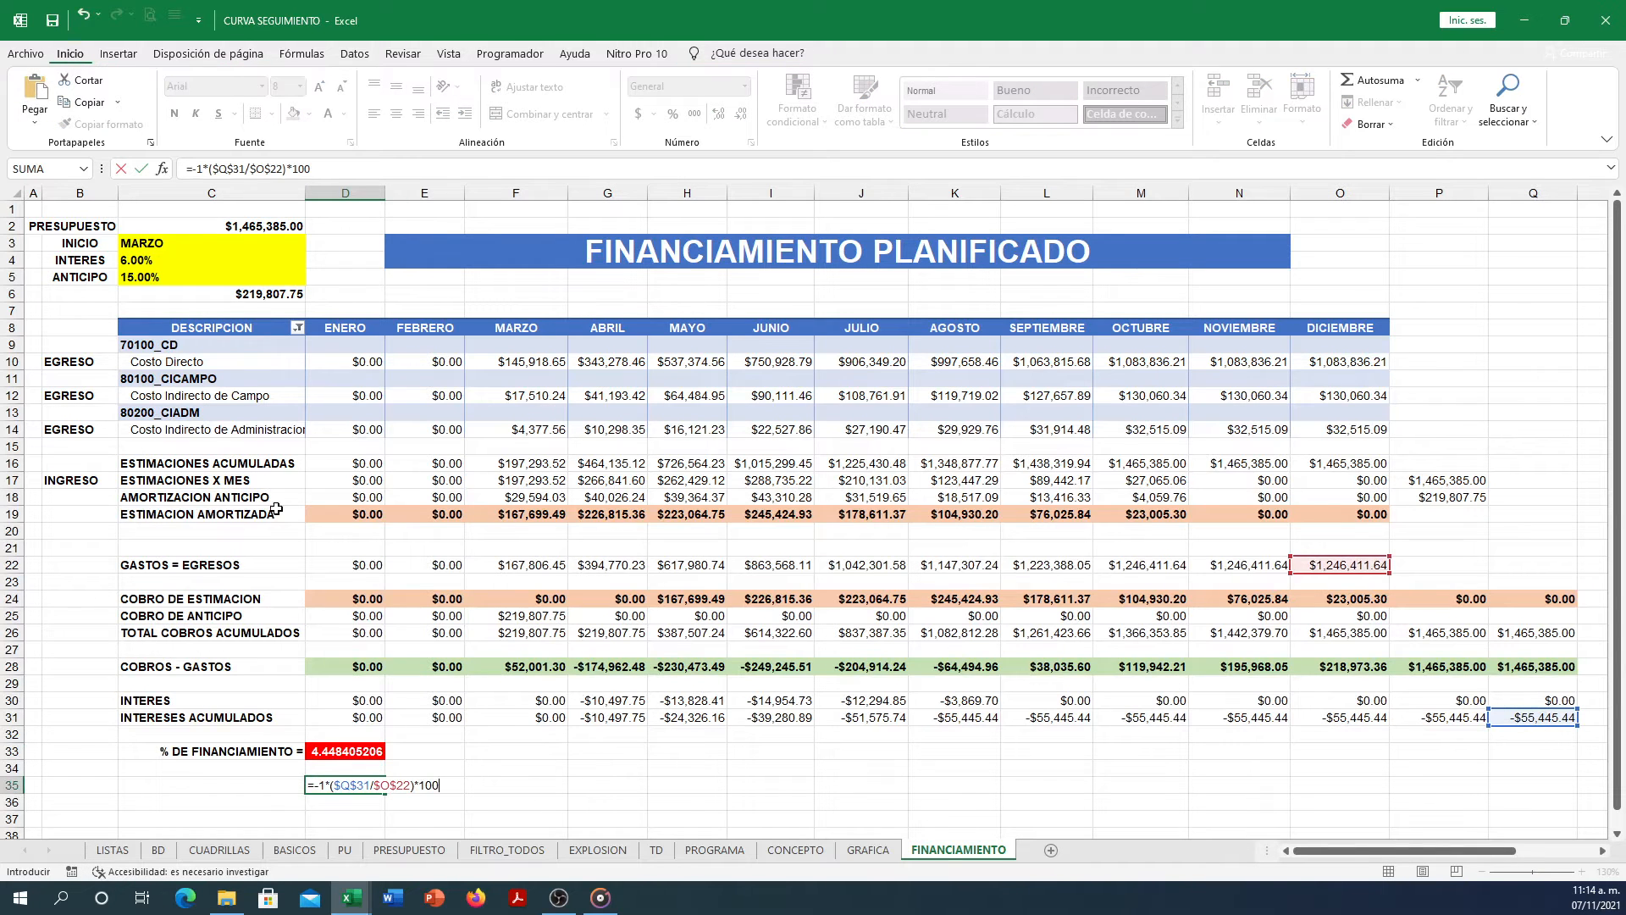
Go through the terms of the copied formula in D35, enter it, and delete the copy.
drag(327, 788, 315, 787)
click(316, 789)
drag(333, 785, 376, 786)
key(Return)
key(Up)
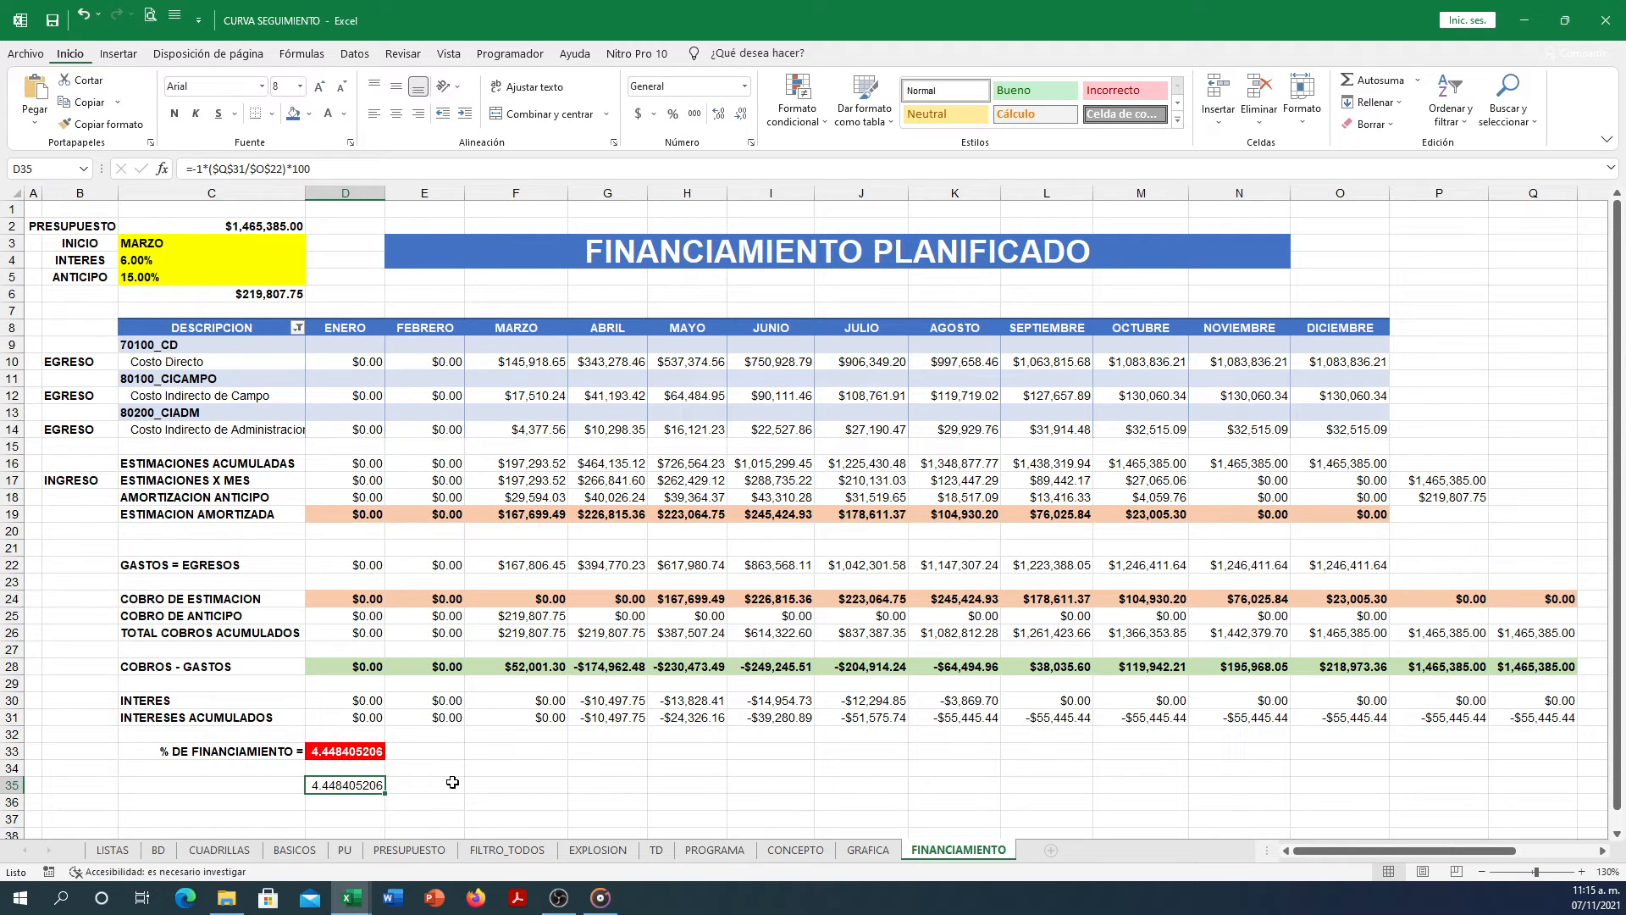
key(Delete)
Compare the % DE FINANCIAMIENTO result with the Financiamiento row on the BD sheet, checking PU cell G44 and linked cell H44.
click(127, 739)
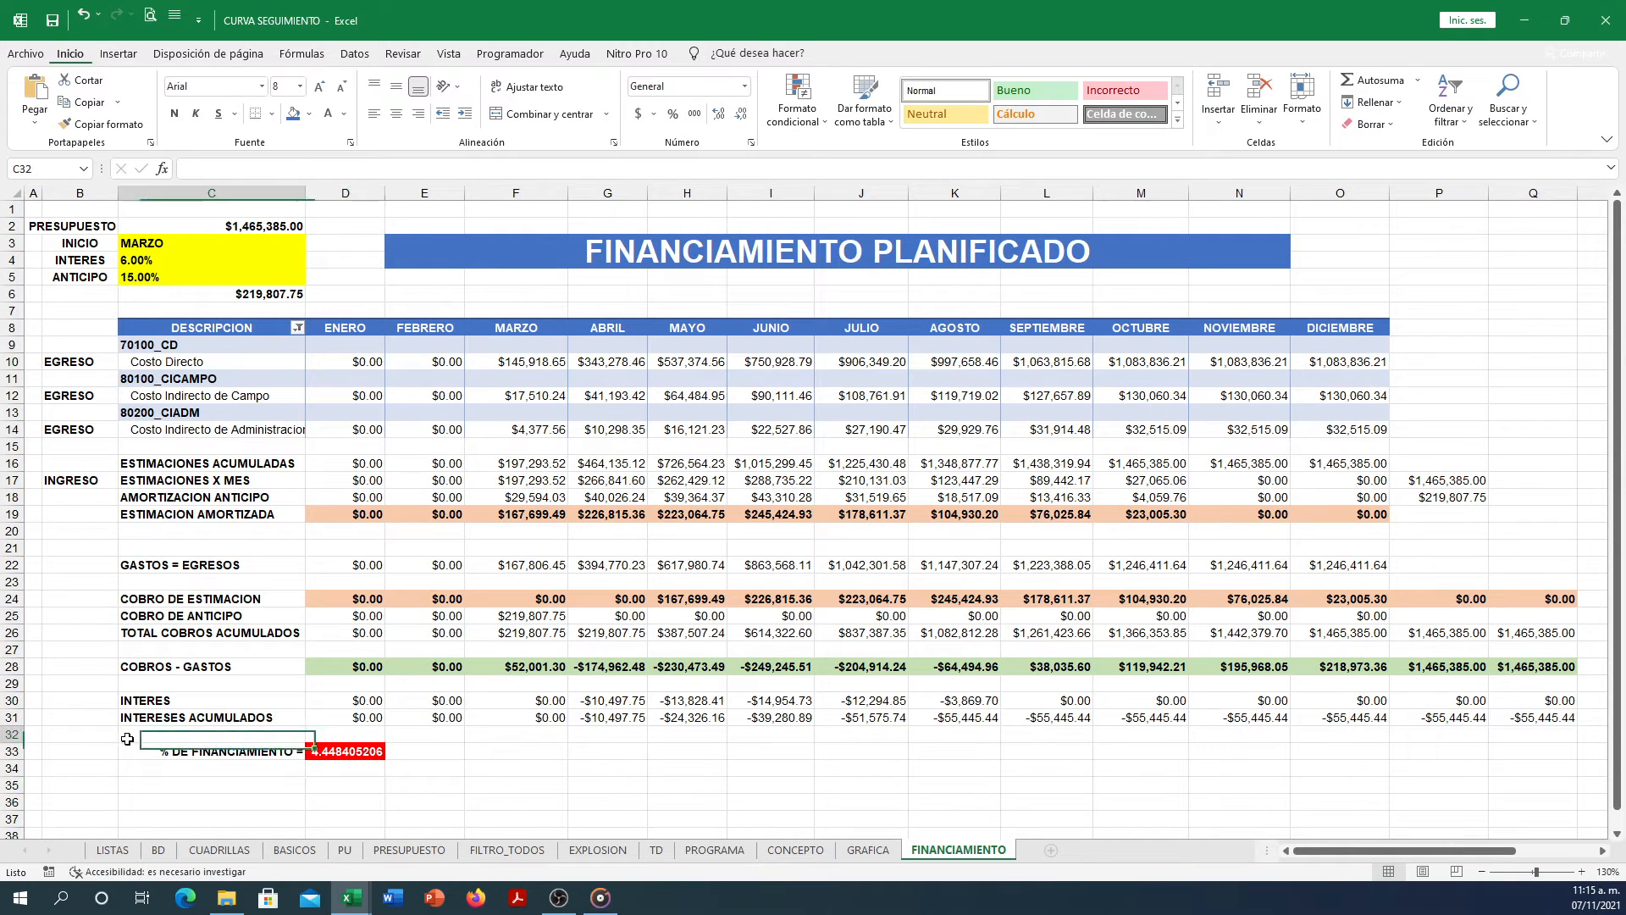
drag(127, 738, 371, 767)
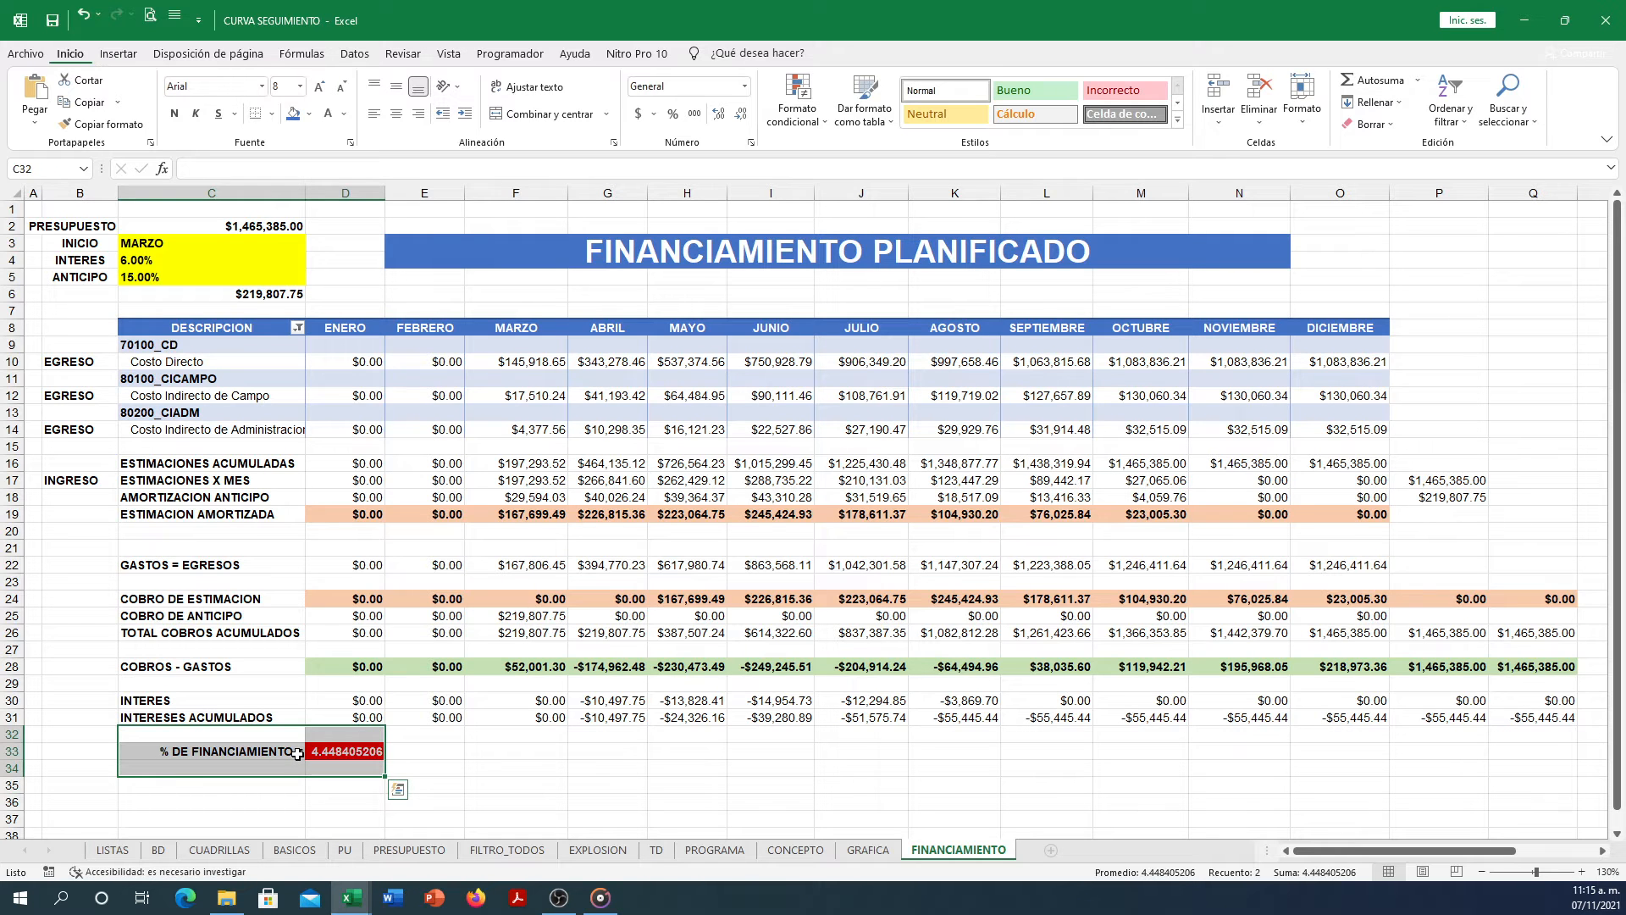
click(436, 751)
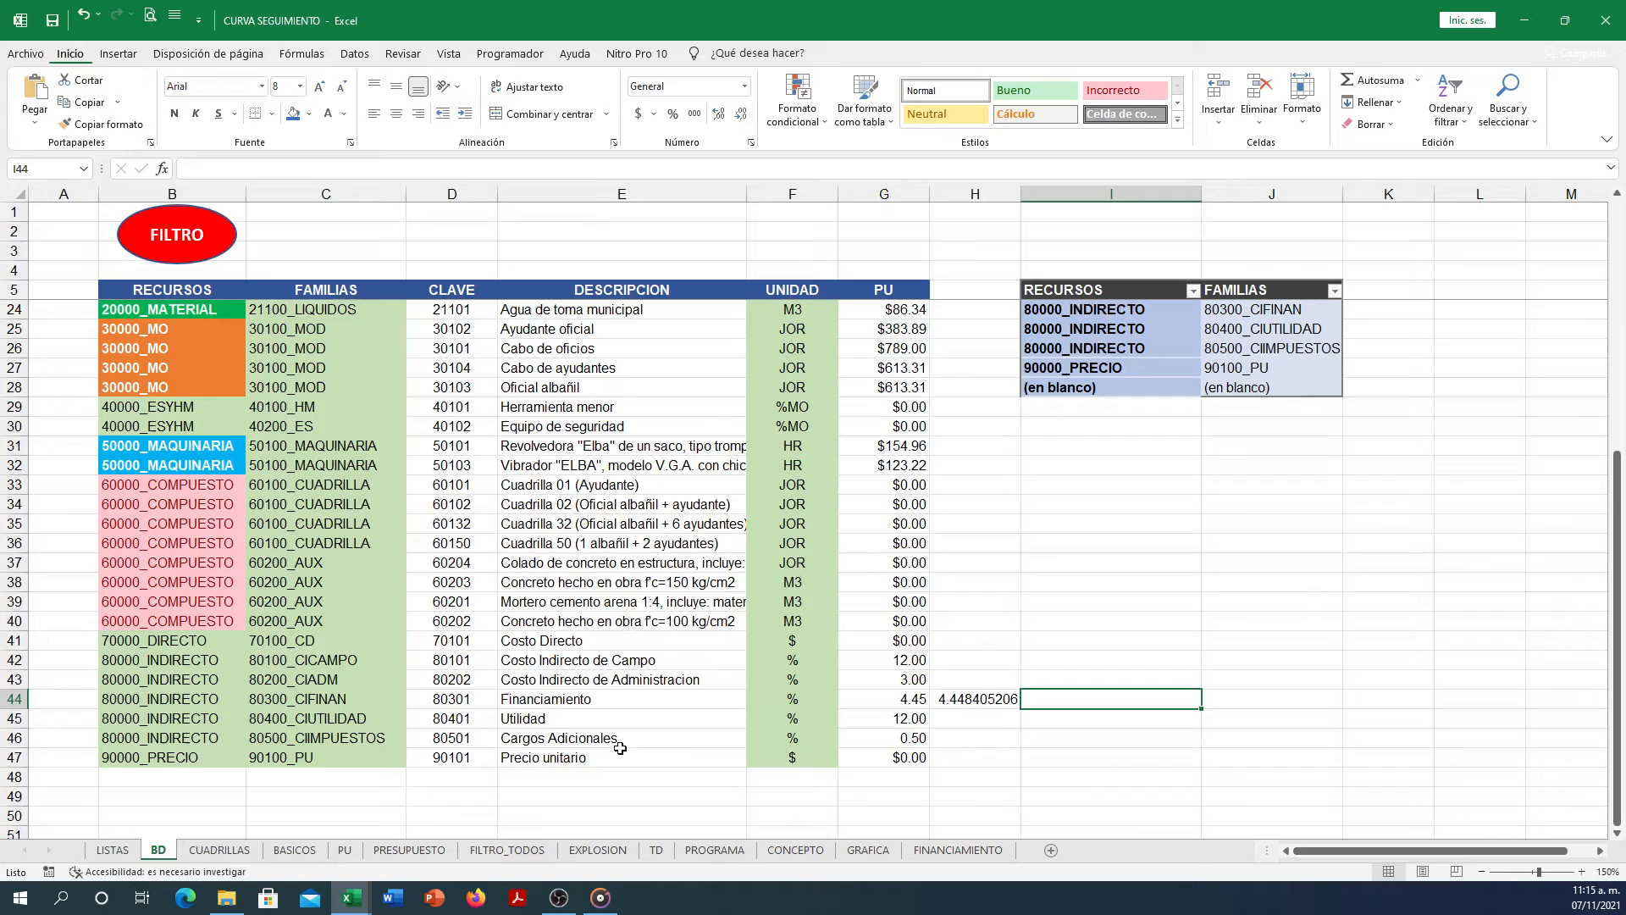
click(944, 701)
click(896, 702)
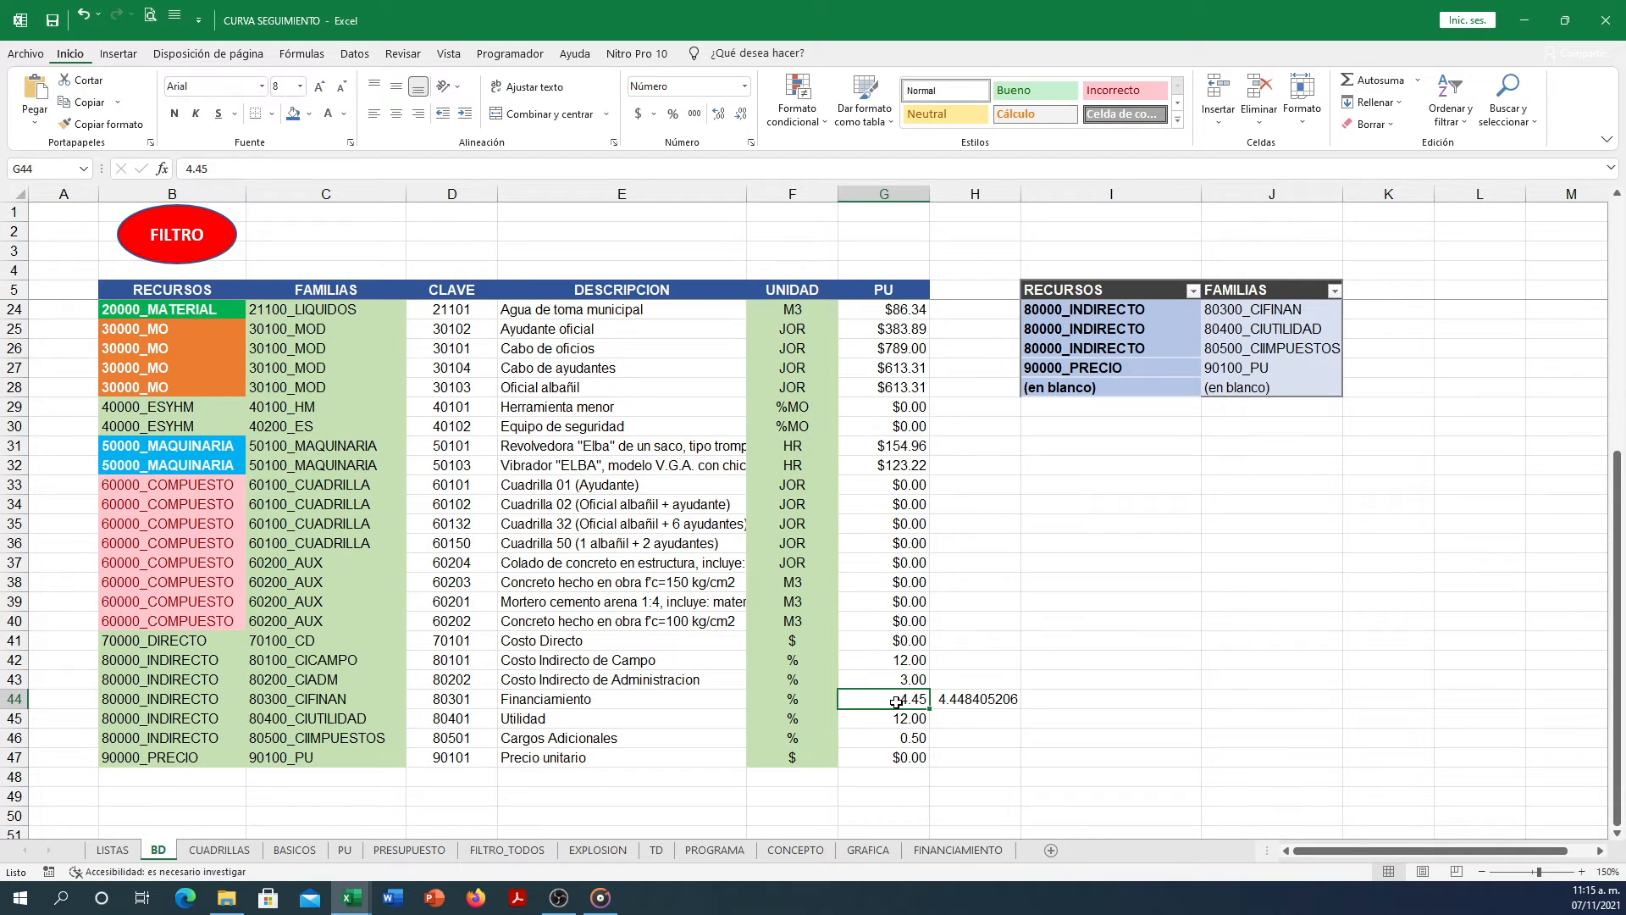
click(969, 701)
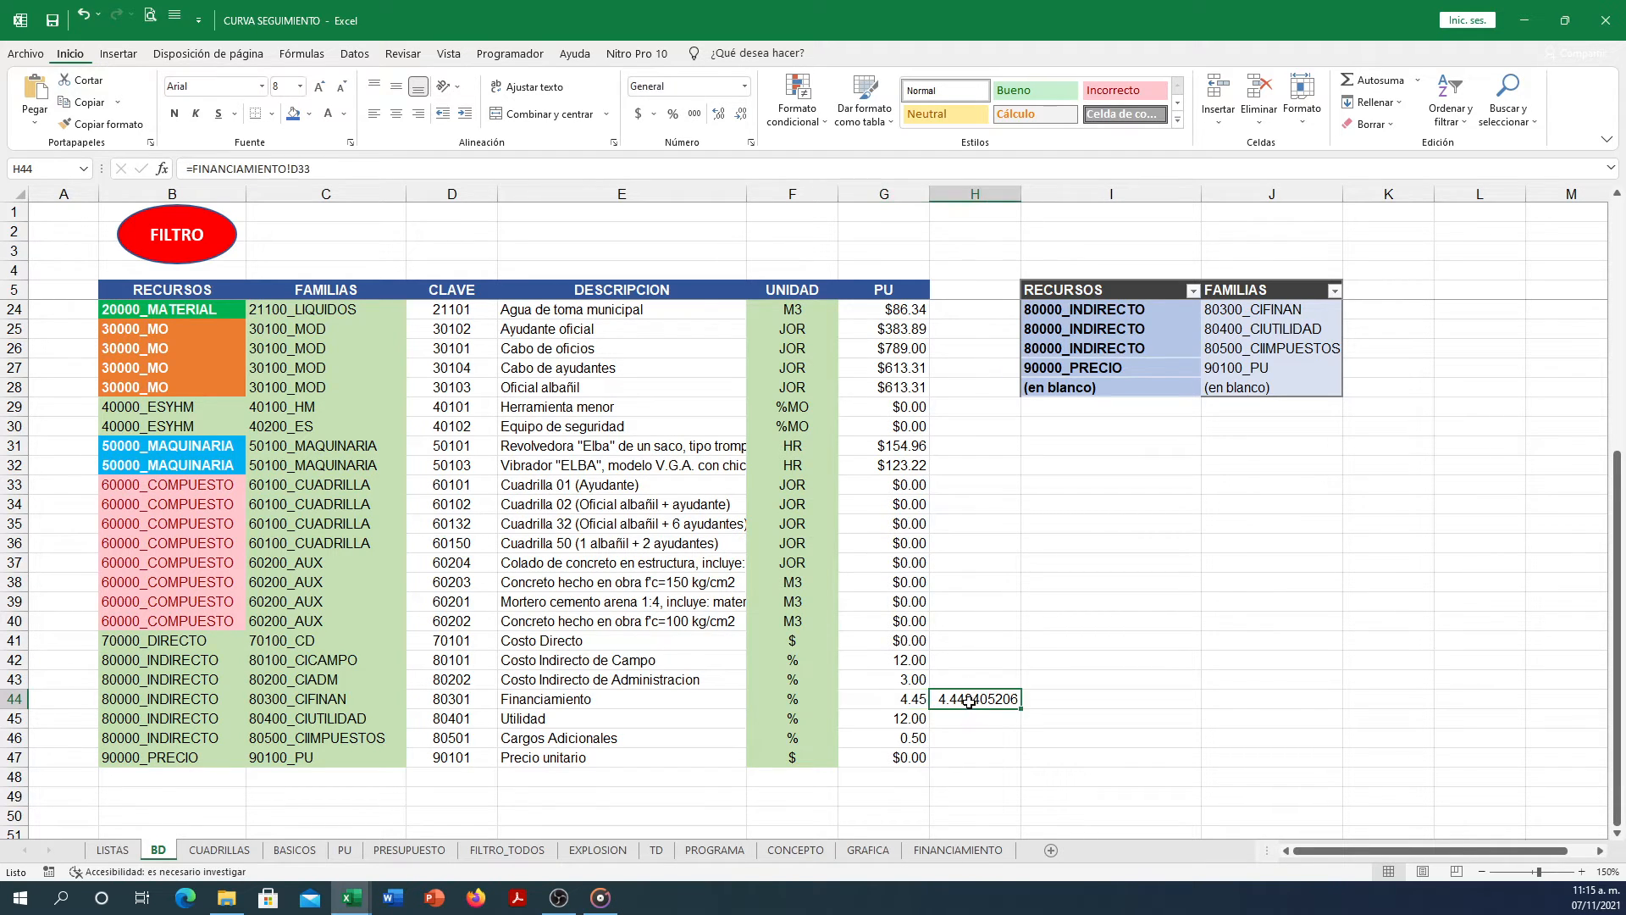
click(890, 700)
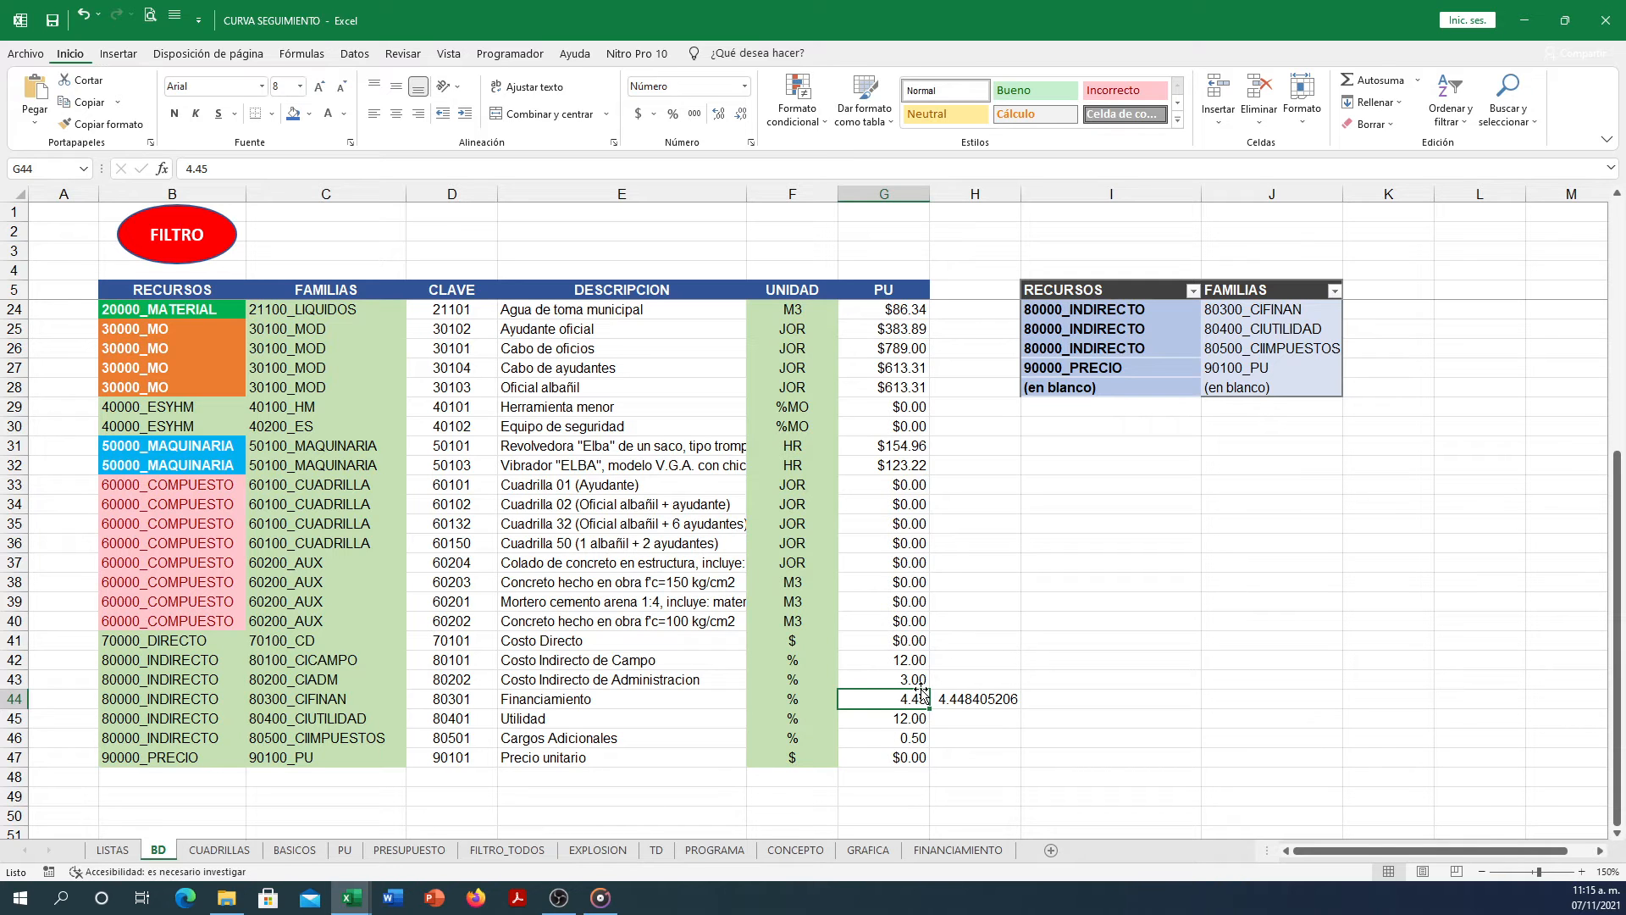
Return to the FINANCIAMIENTO sheet and review the rows from GASTOS = EGRESOS down to % DE FINANCIAMIENTO.
click(958, 850)
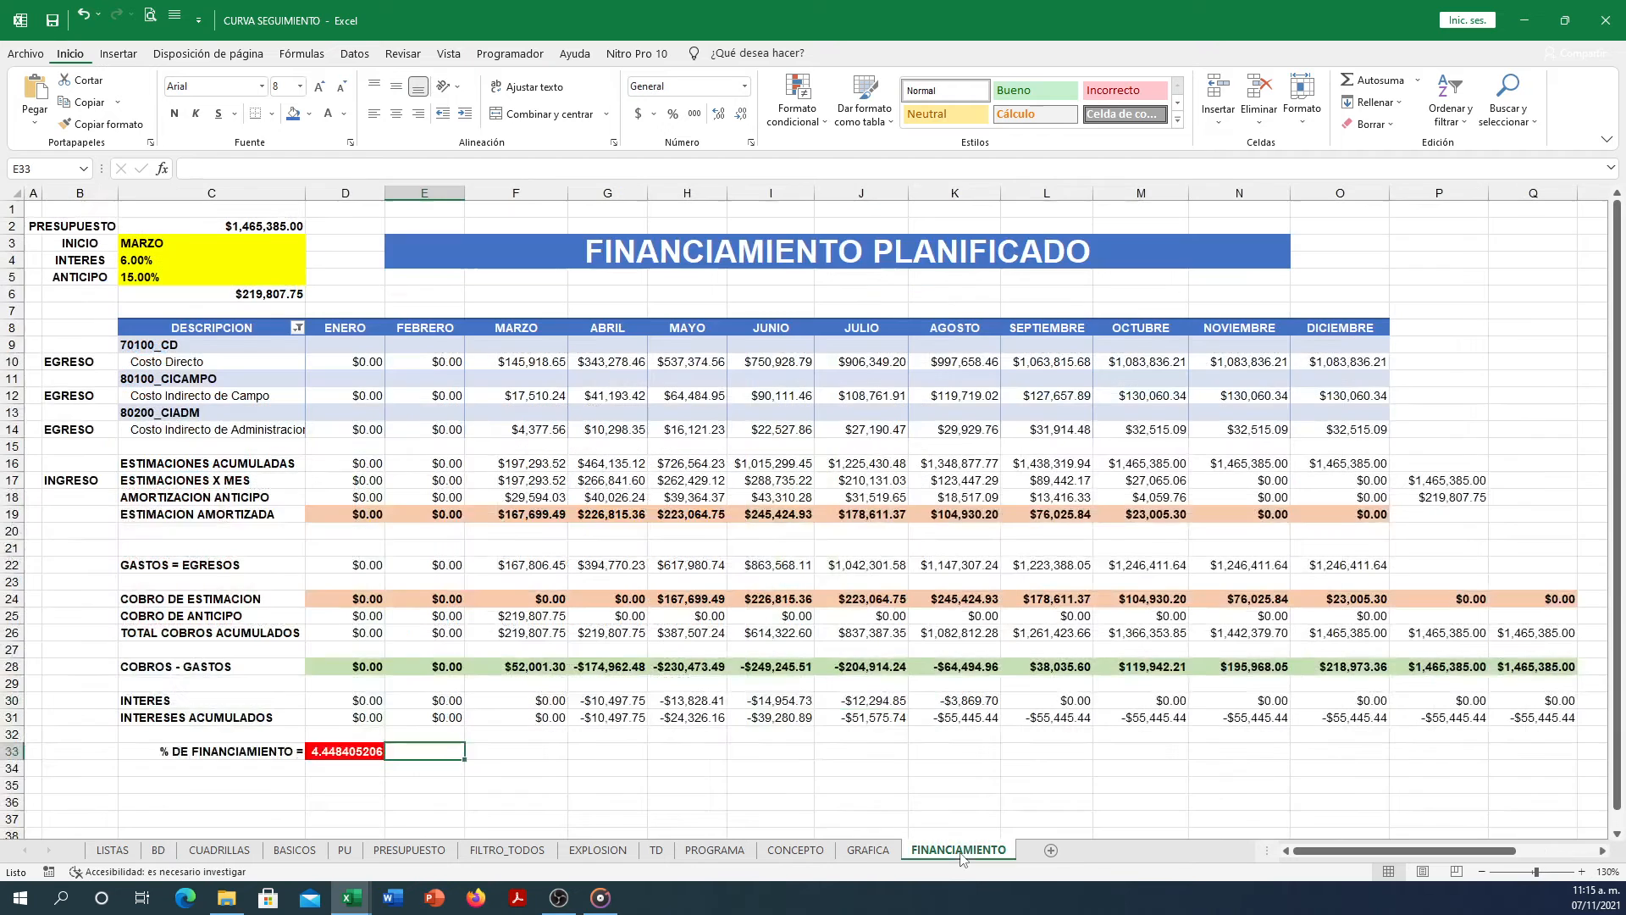
drag(264, 745, 508, 783)
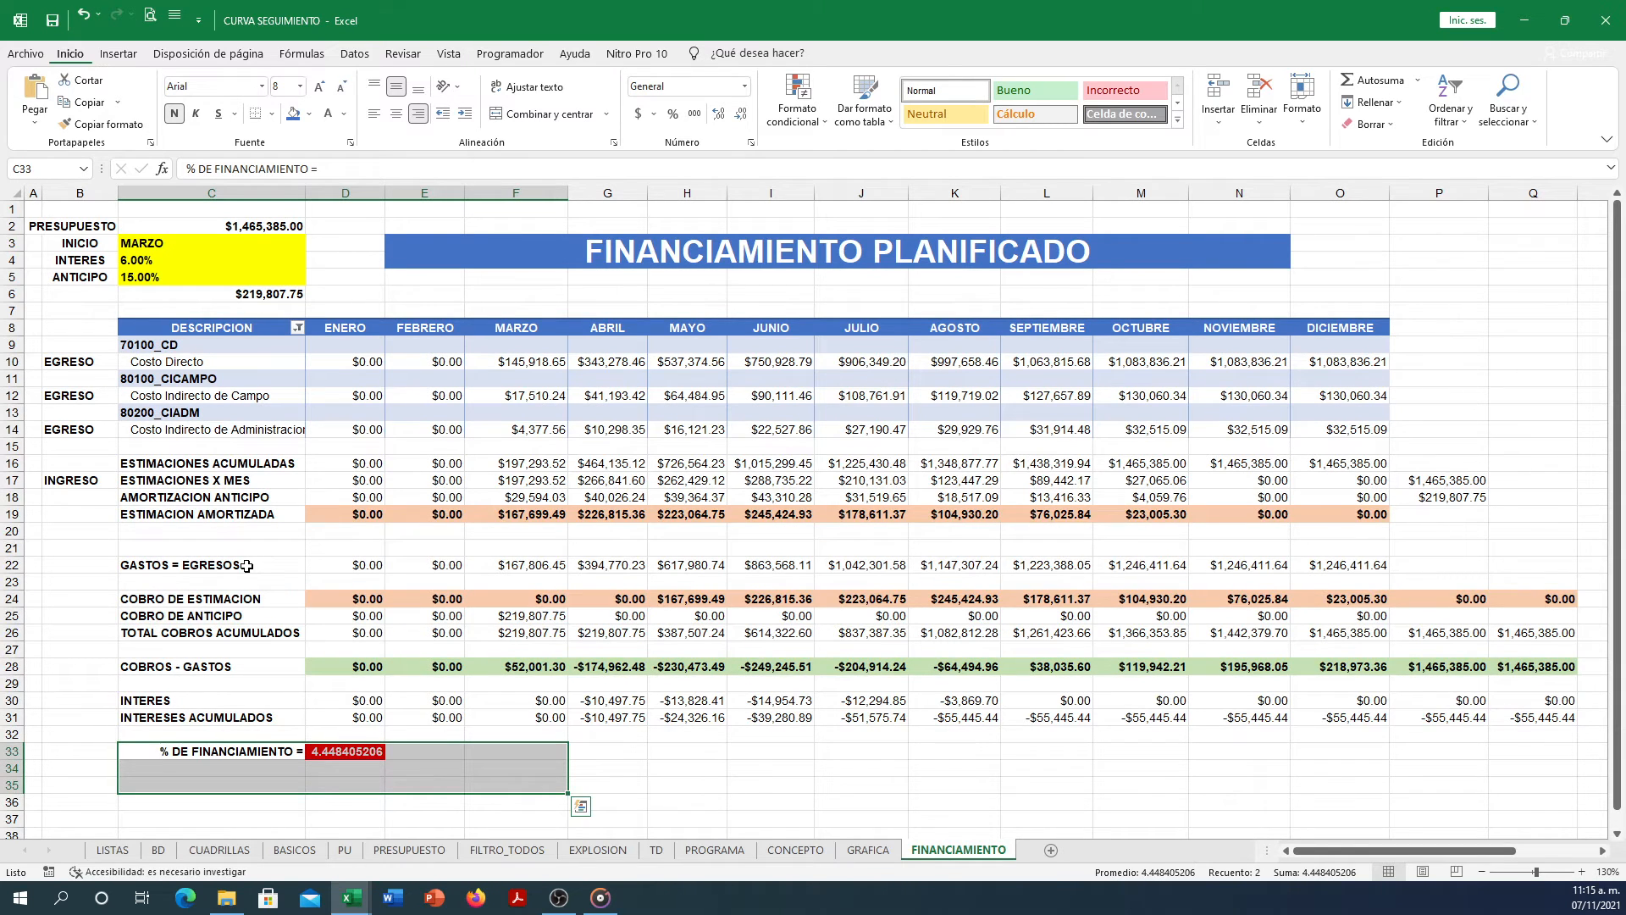
drag(100, 531, 719, 582)
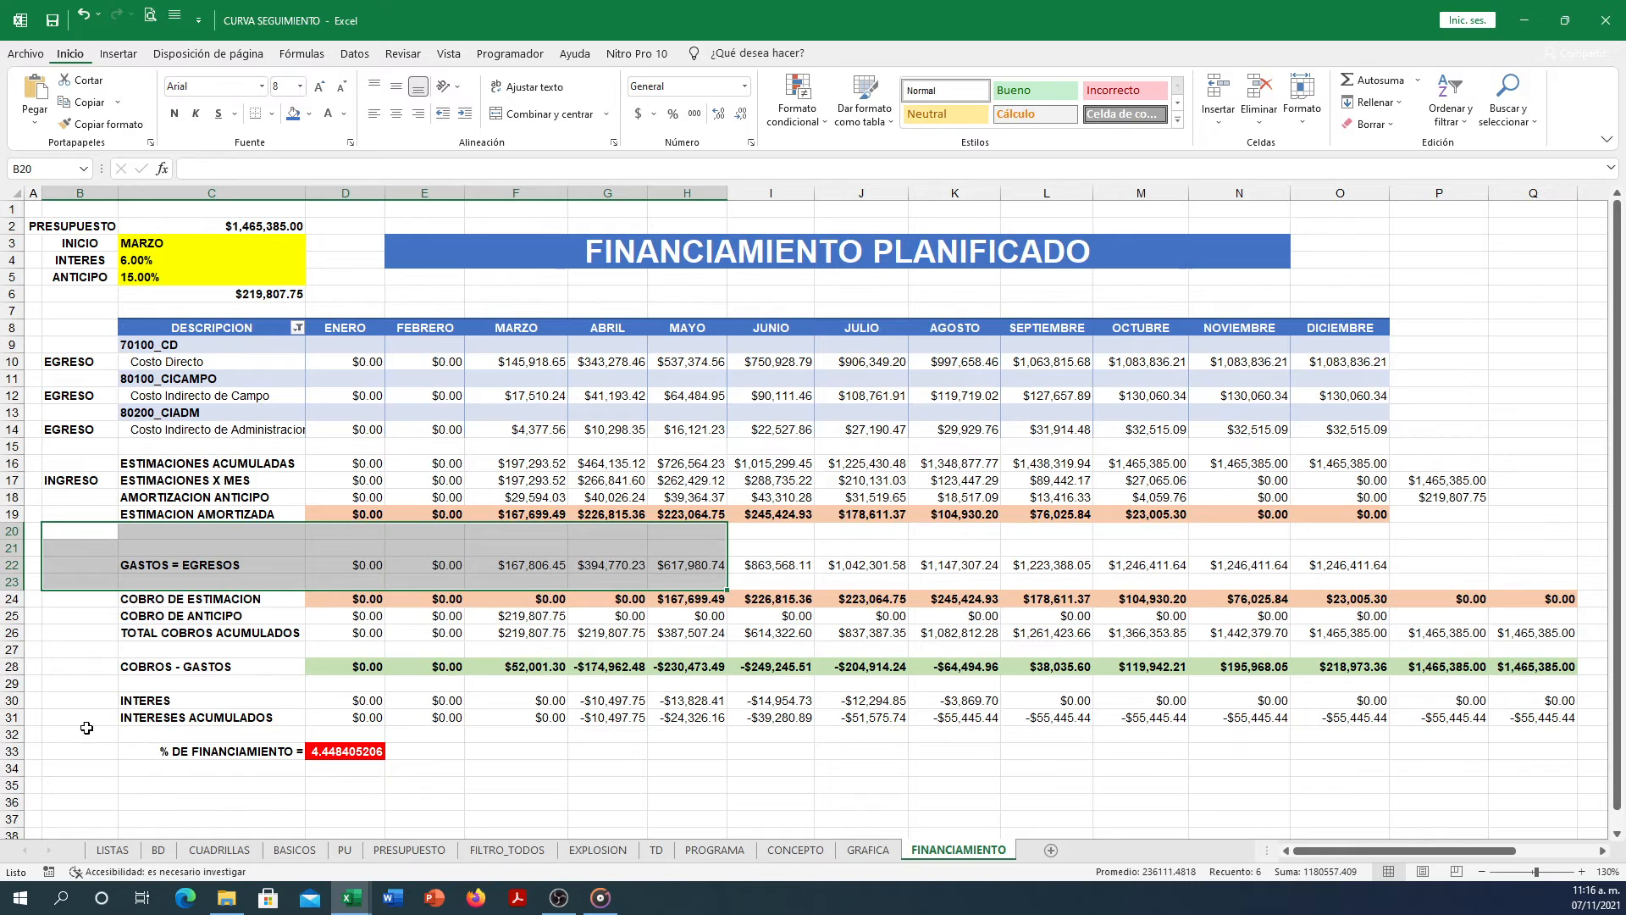
drag(86, 730, 497, 784)
click(100, 542)
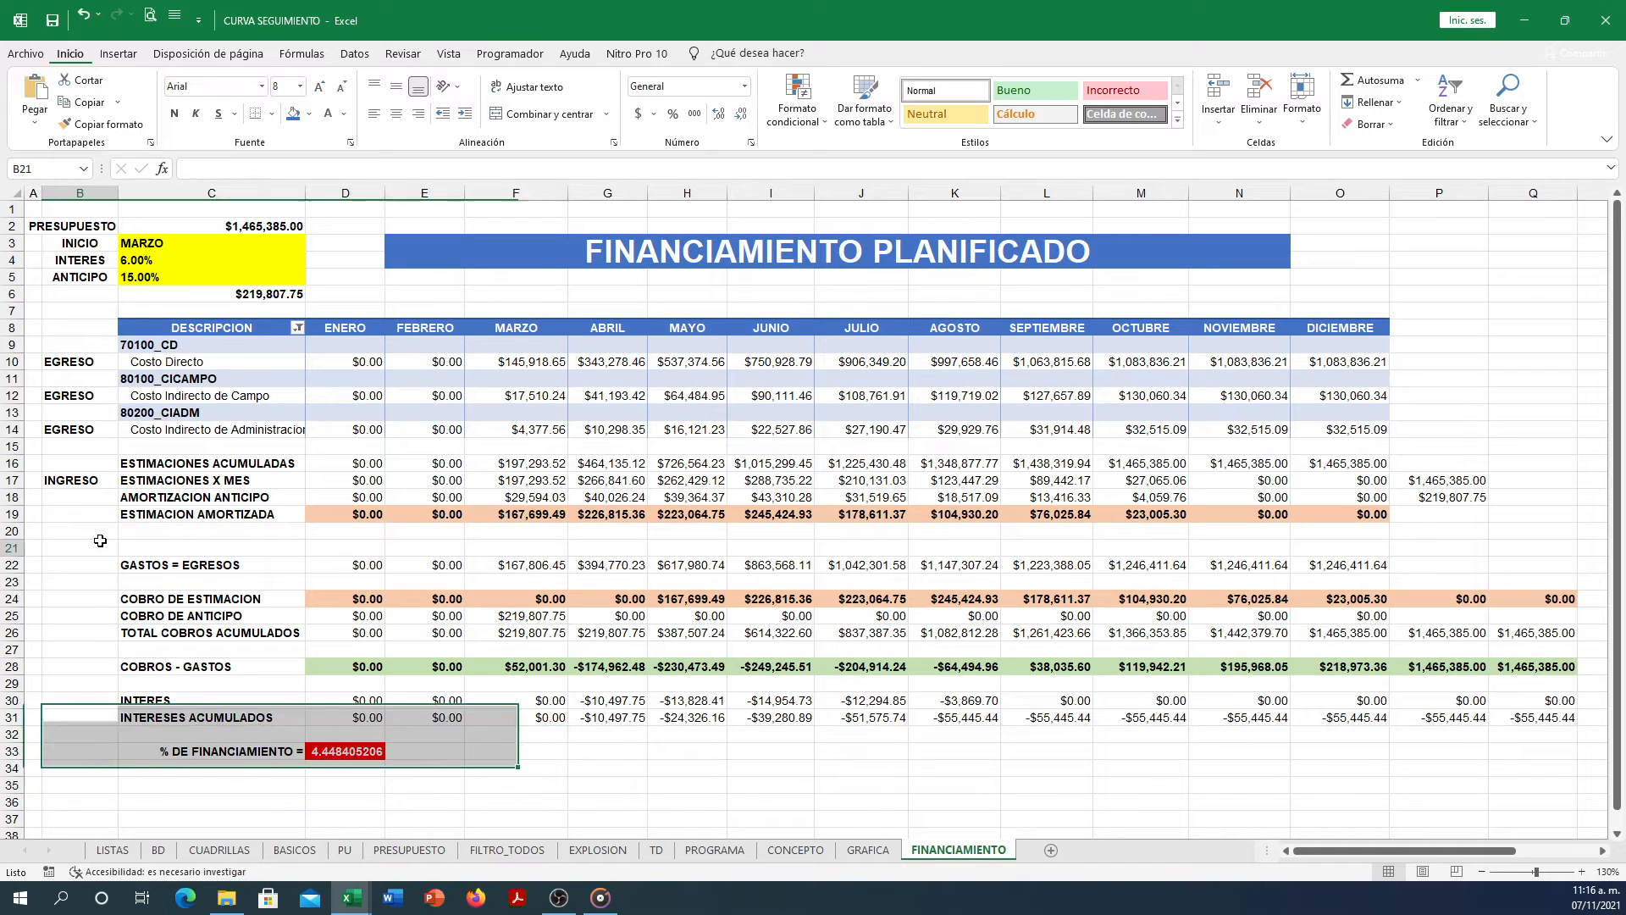
click(99, 729)
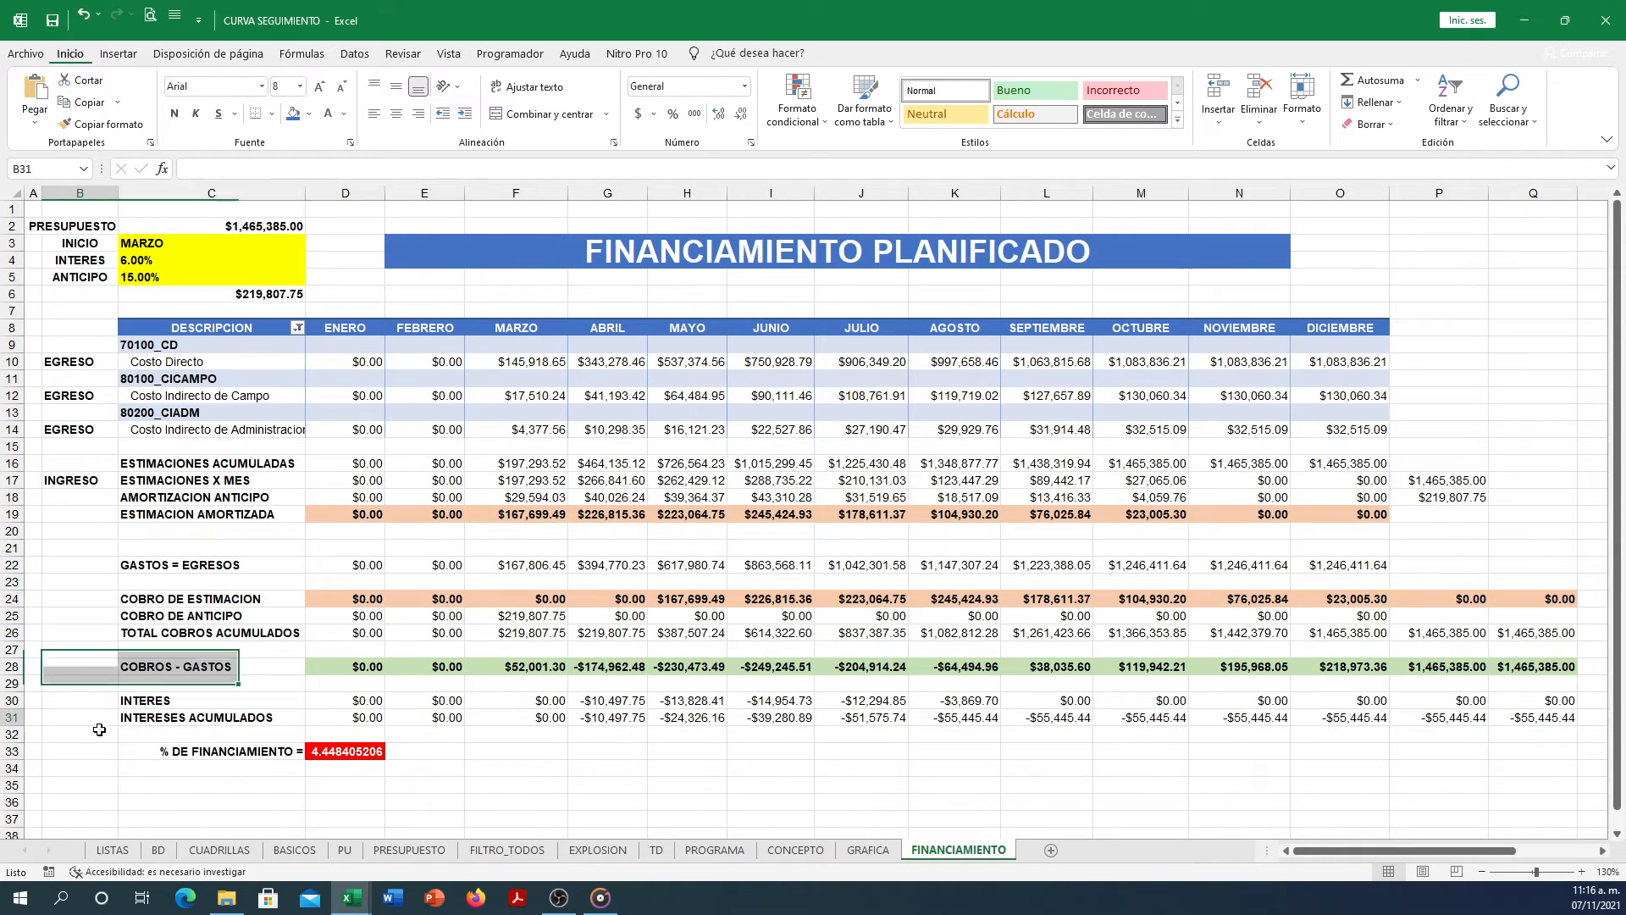
drag(99, 729, 464, 799)
click(179, 547)
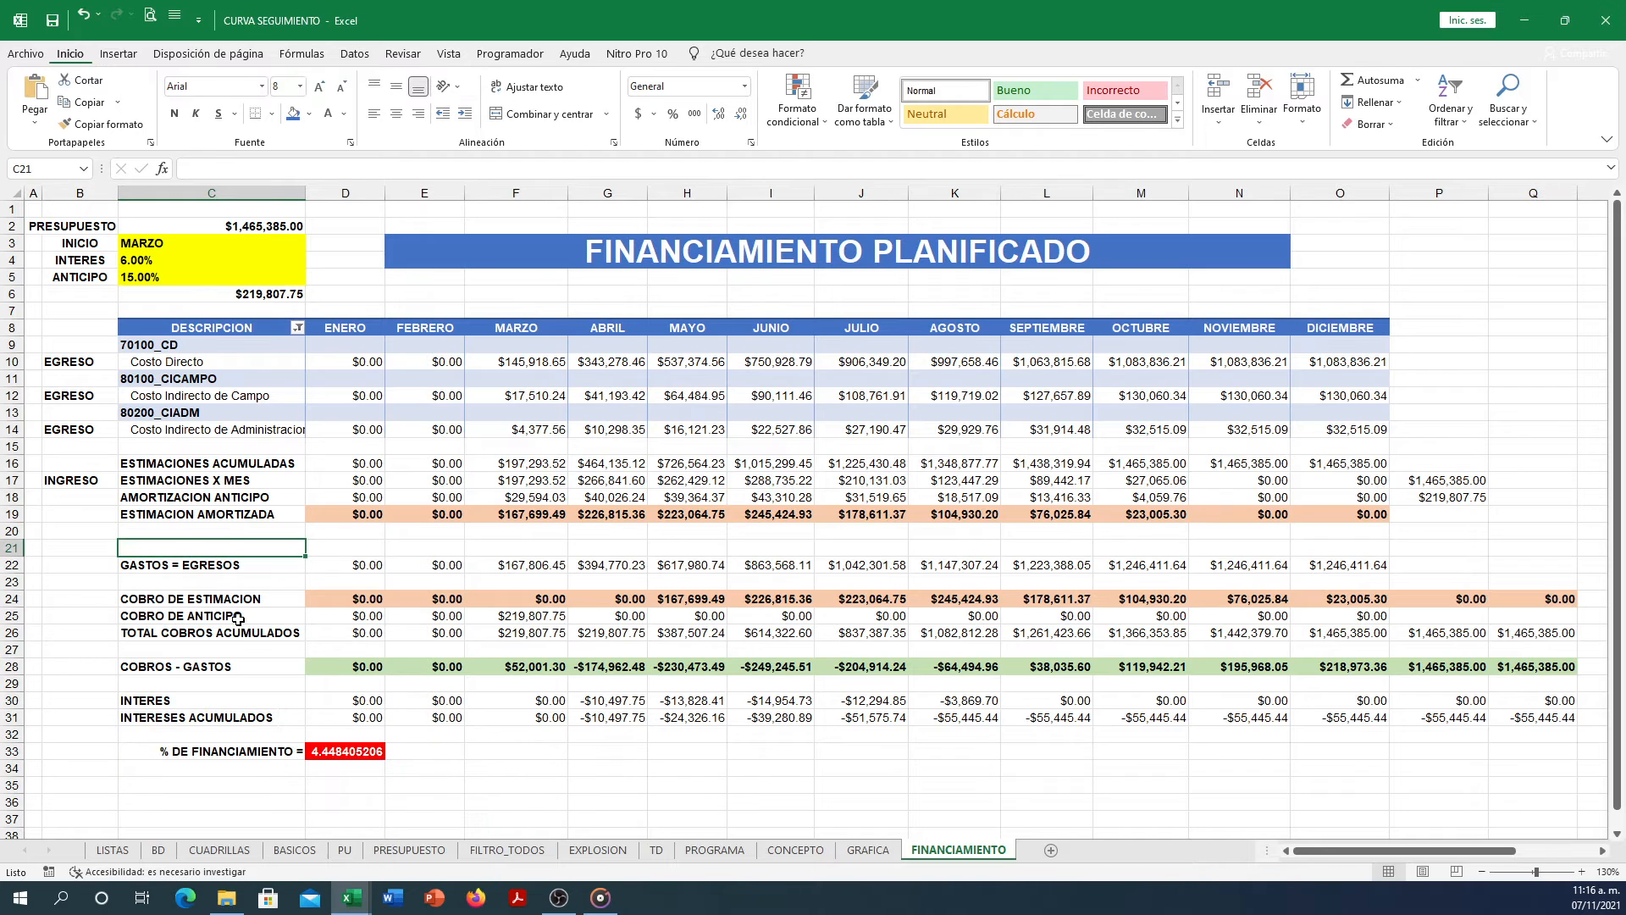
Check the % DE FINANCIAMIENTO formula in D33 and the cell linked to it, H44 on the BD sheet.
click(326, 752)
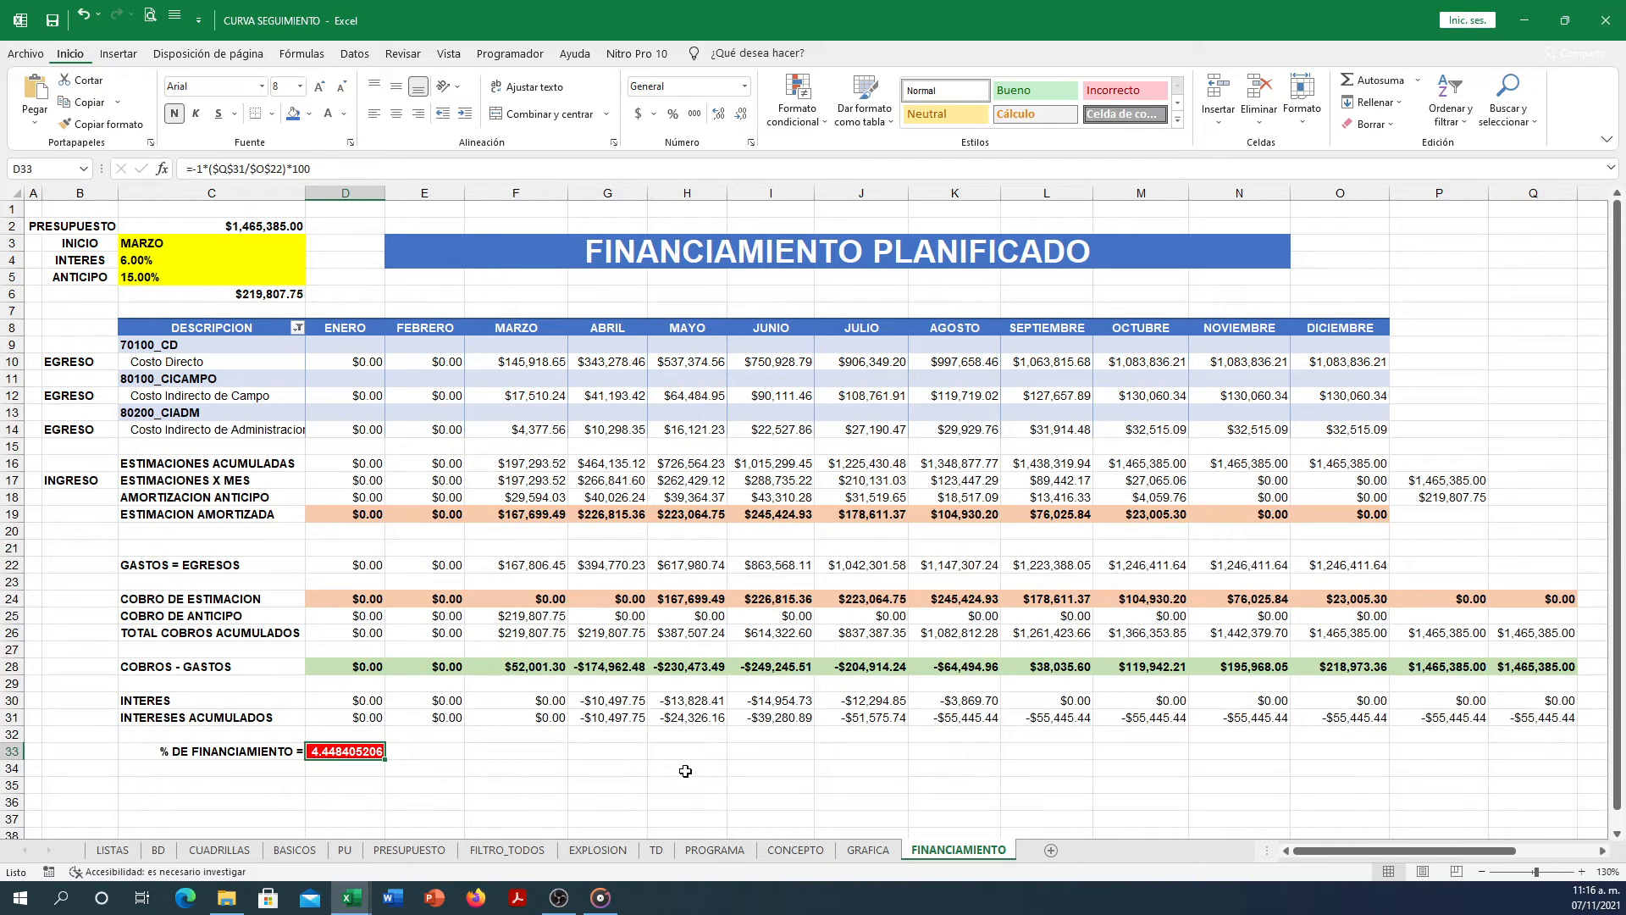
click(159, 850)
click(998, 700)
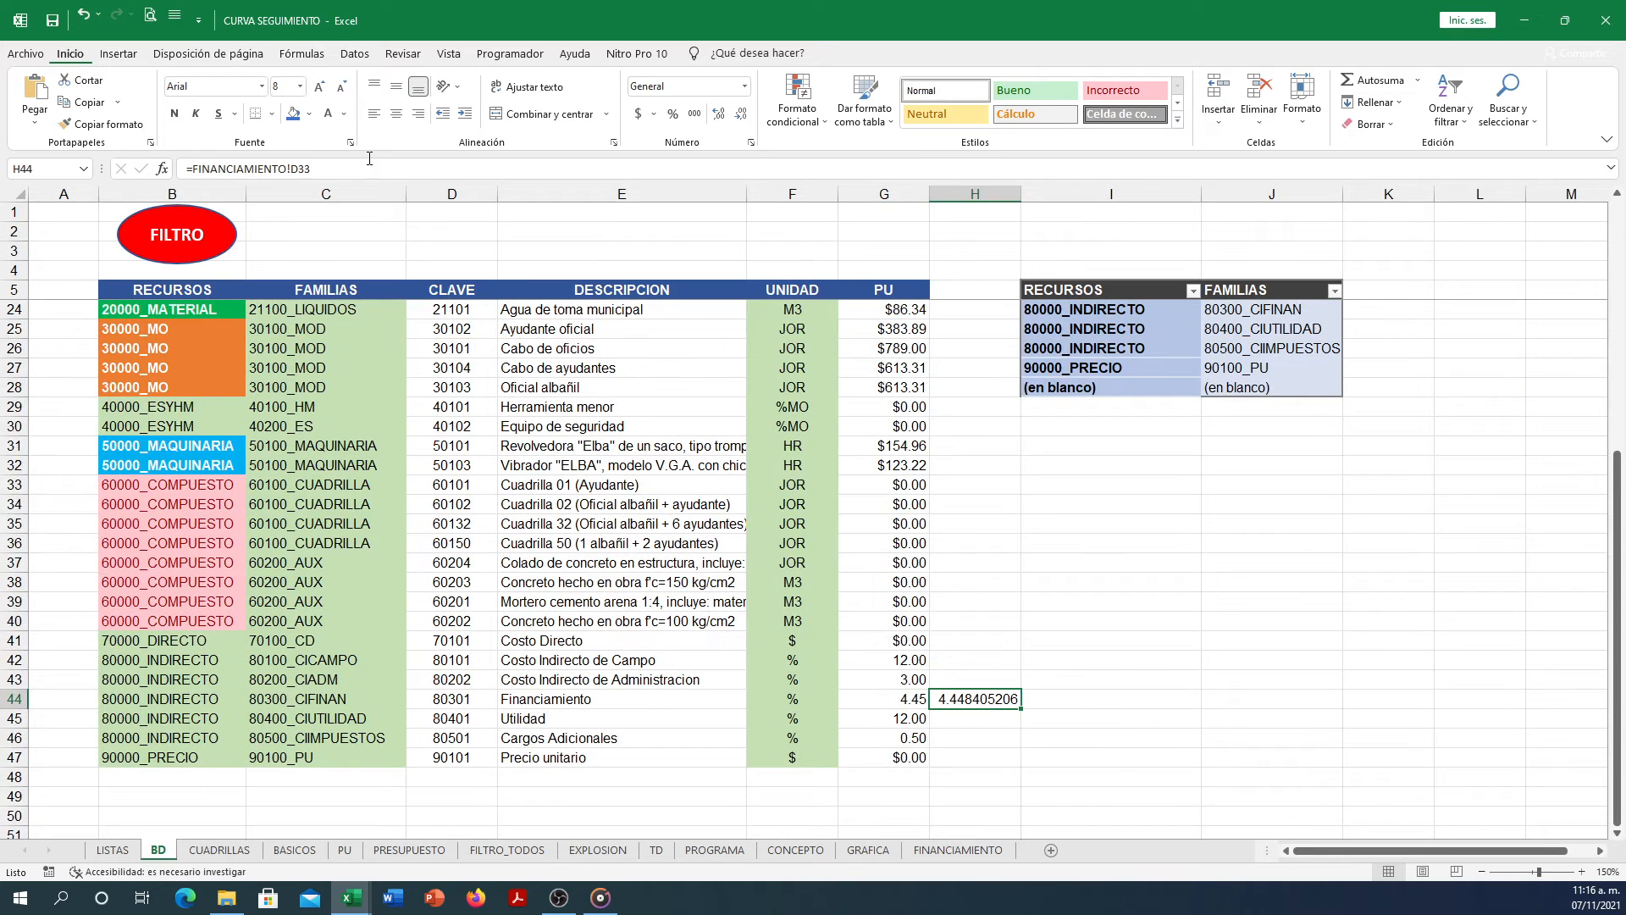
Return to the FINANCIAMIENTO sheet and set the ANTICIPO percentage in C5 to 20%.
click(93, 758)
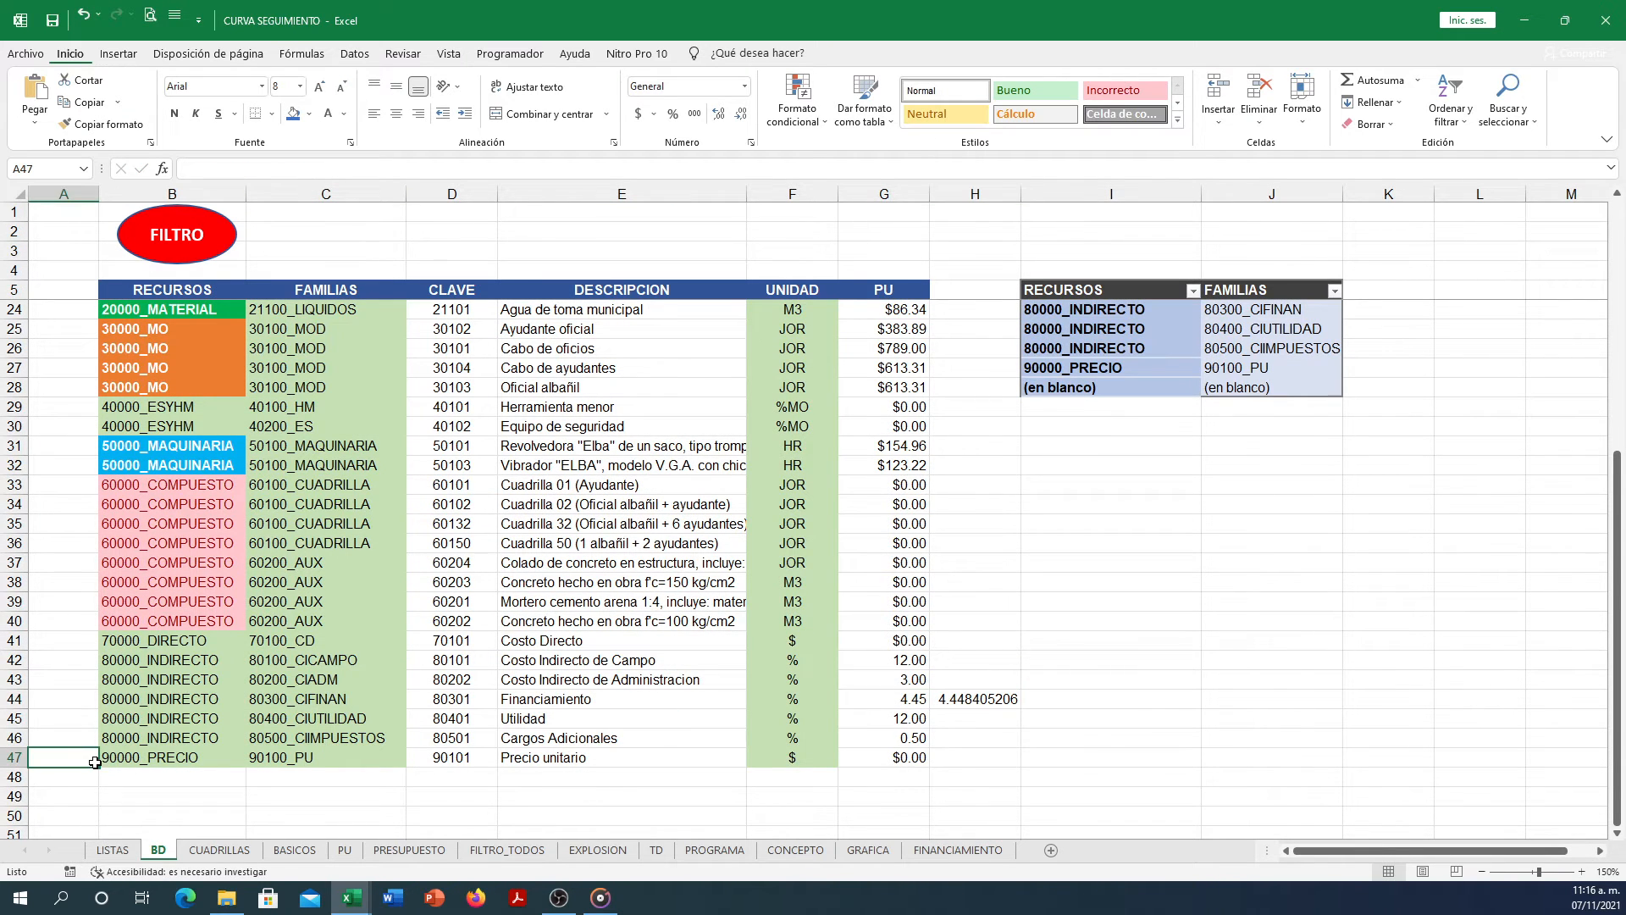
click(929, 853)
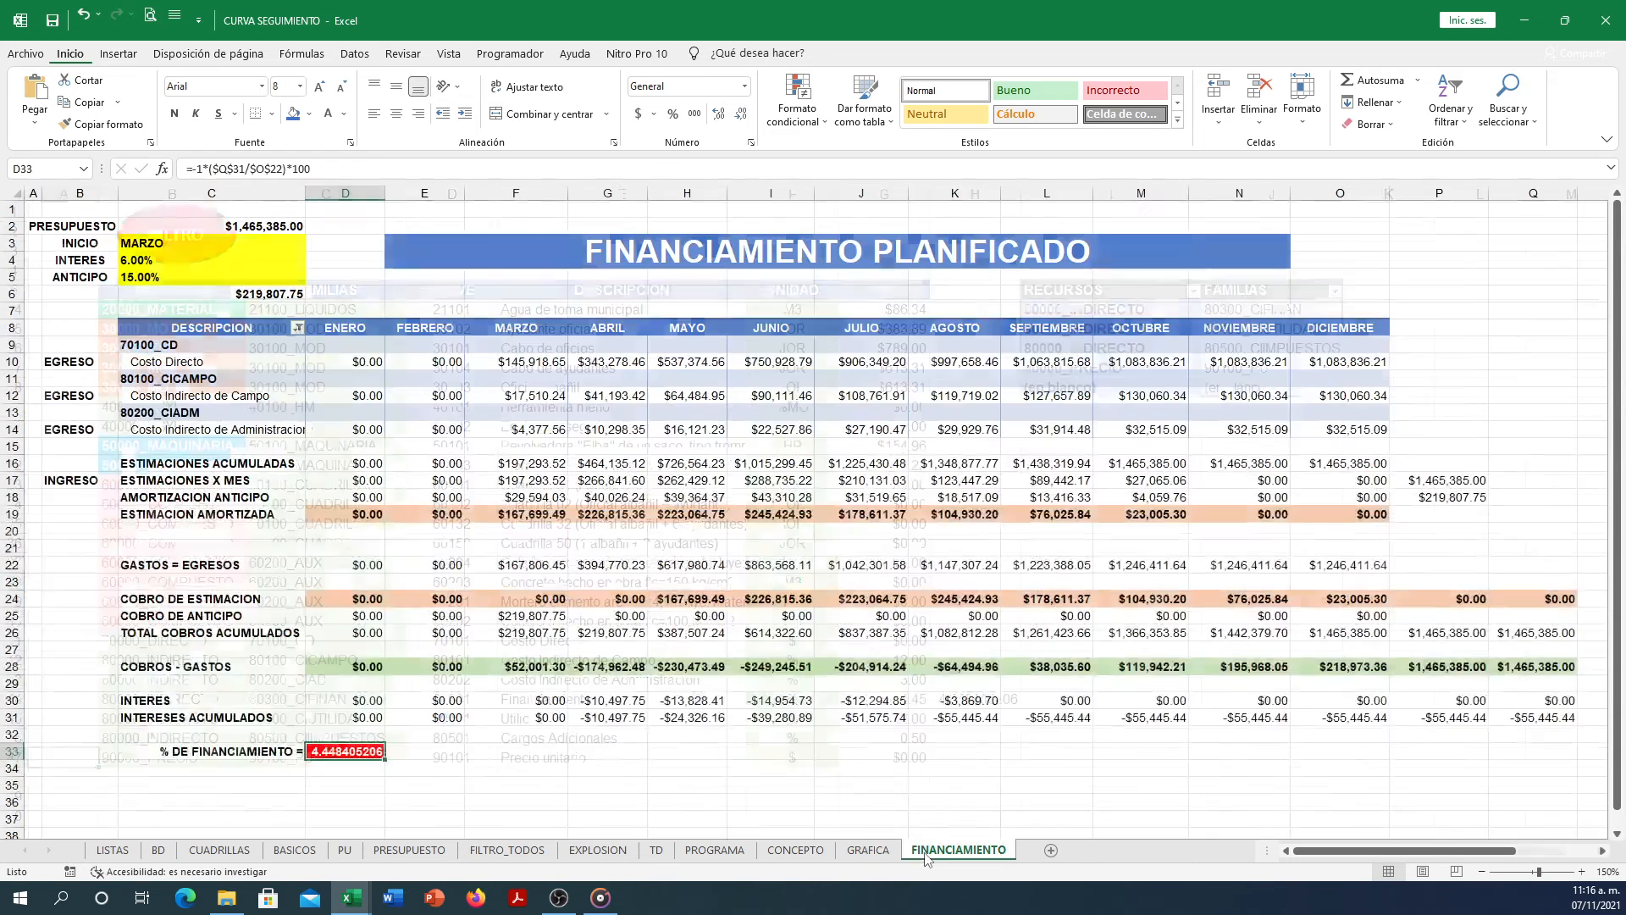
click(256, 248)
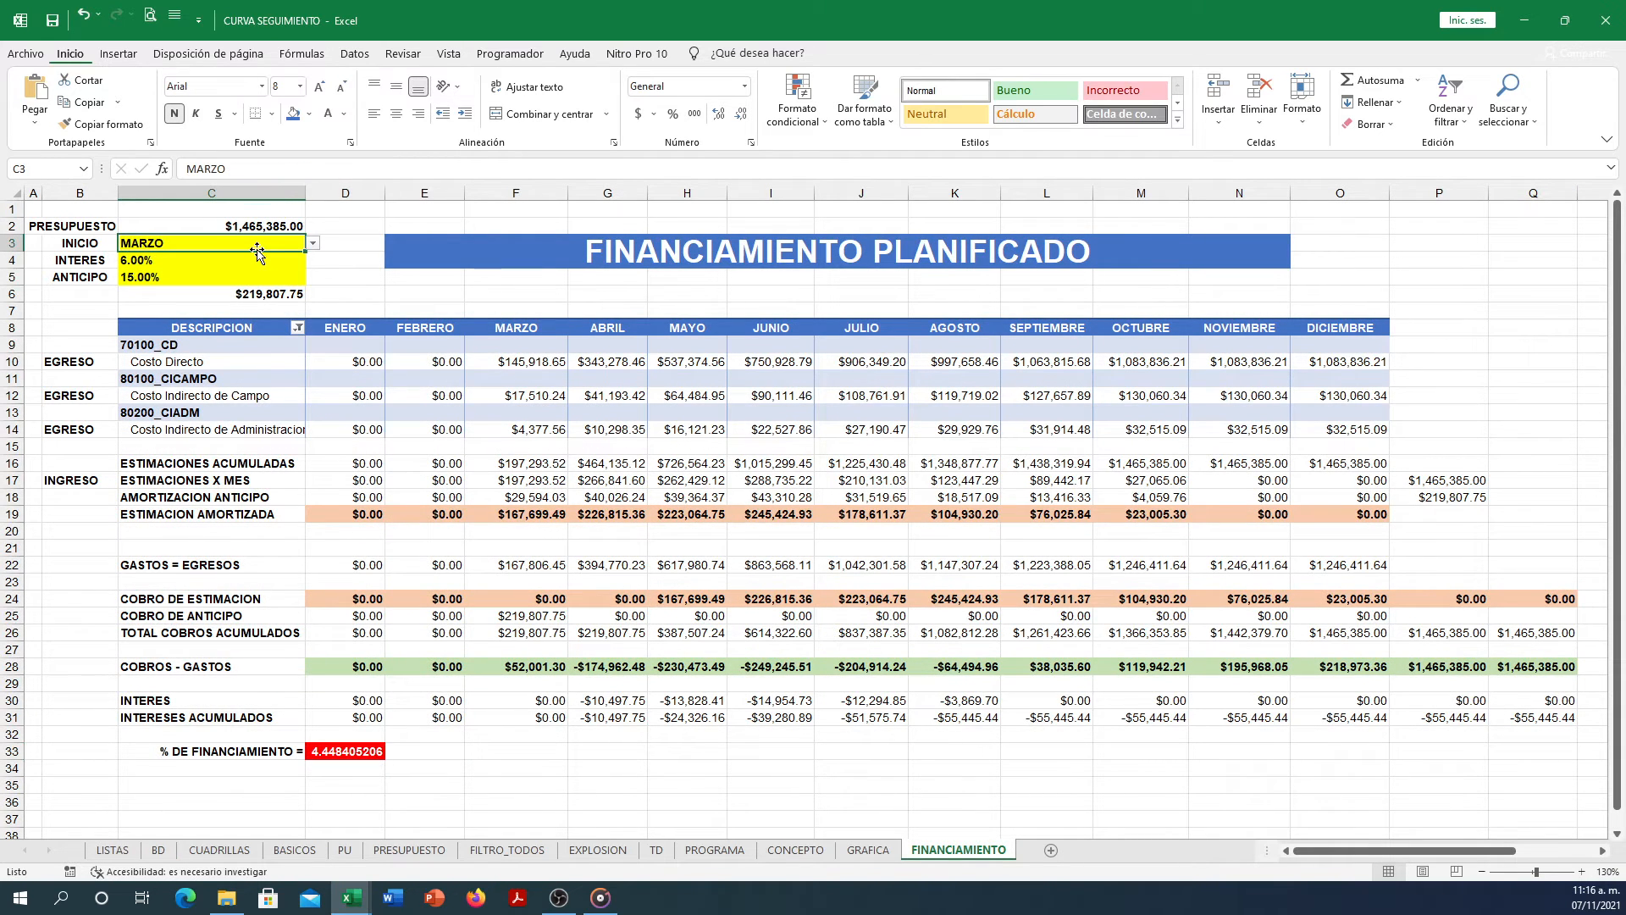
click(239, 271)
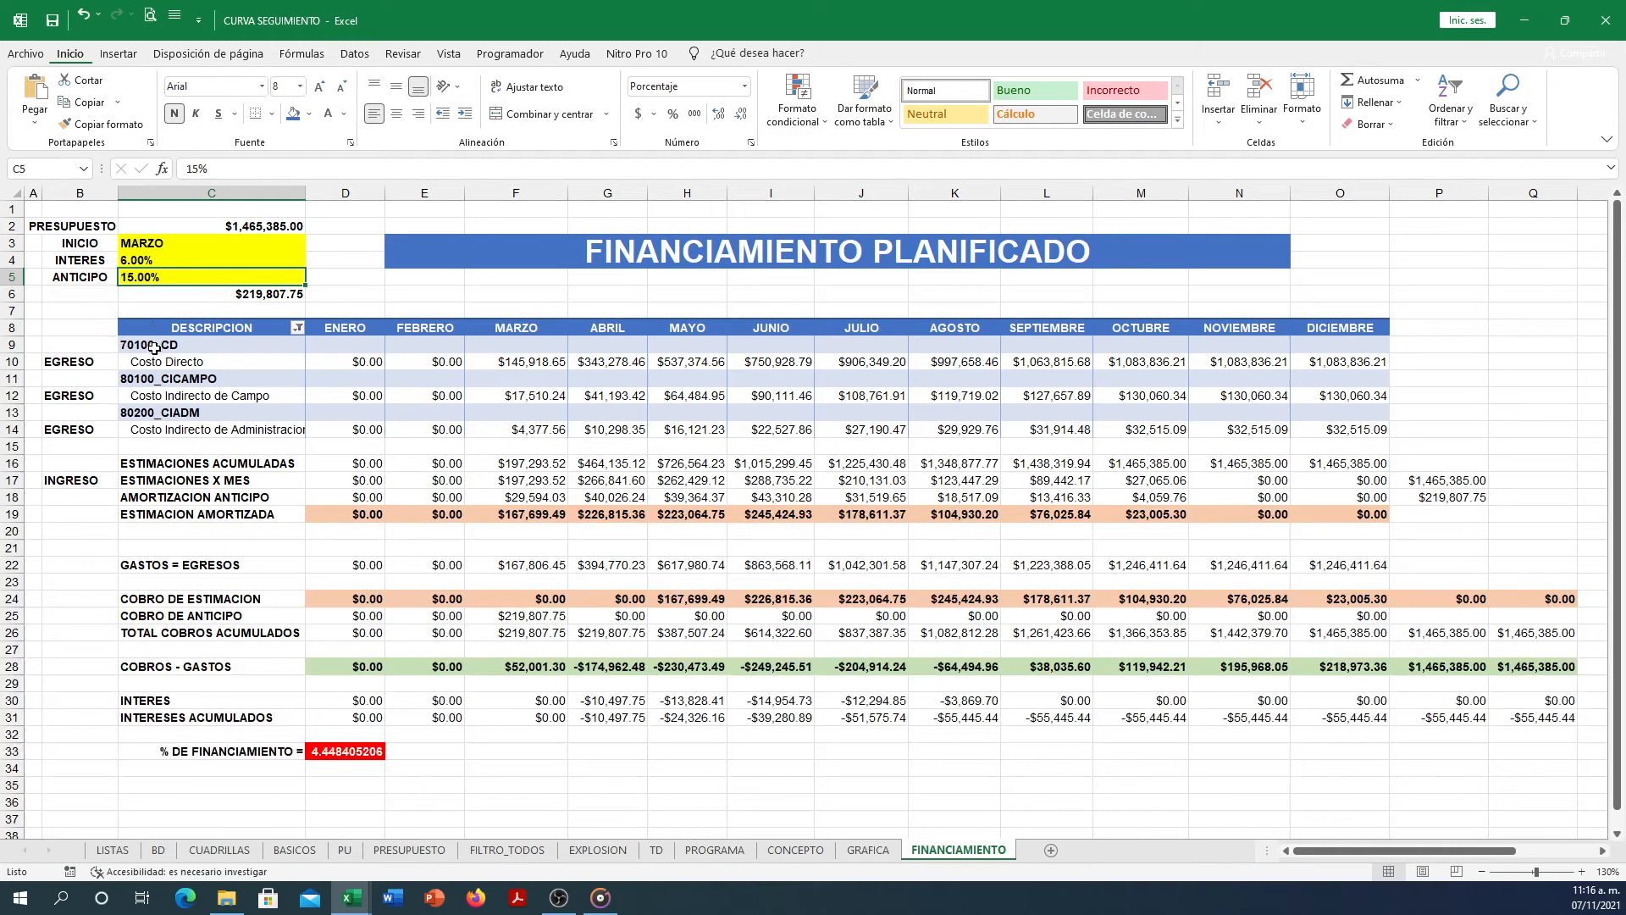
text(1)
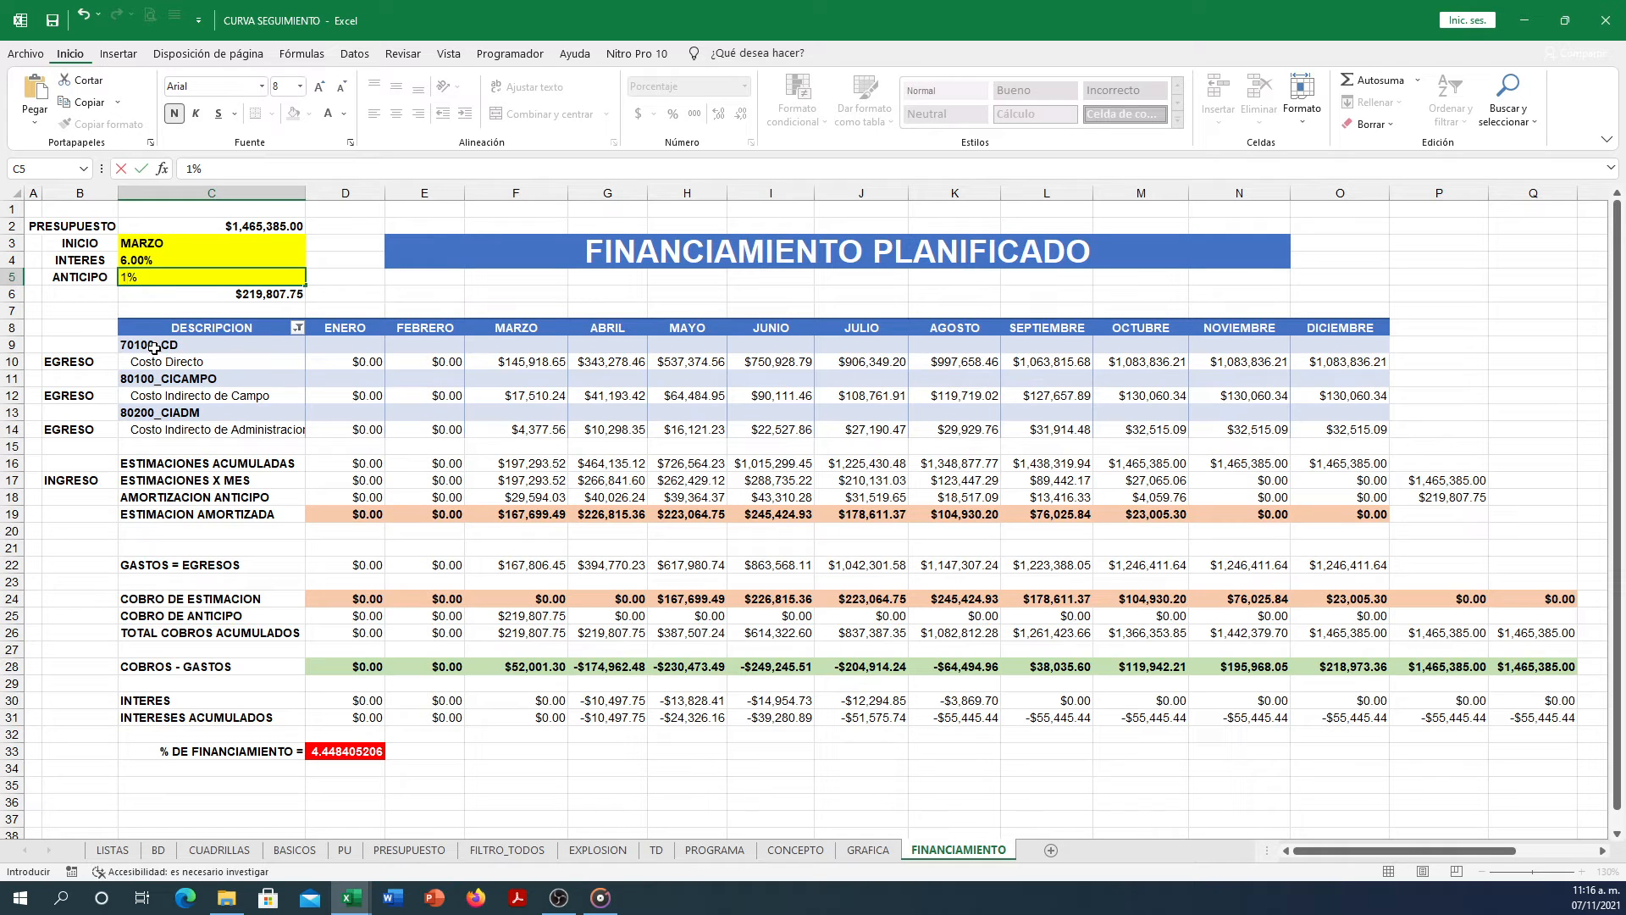
key(Escape)
text(20)
key(Return)
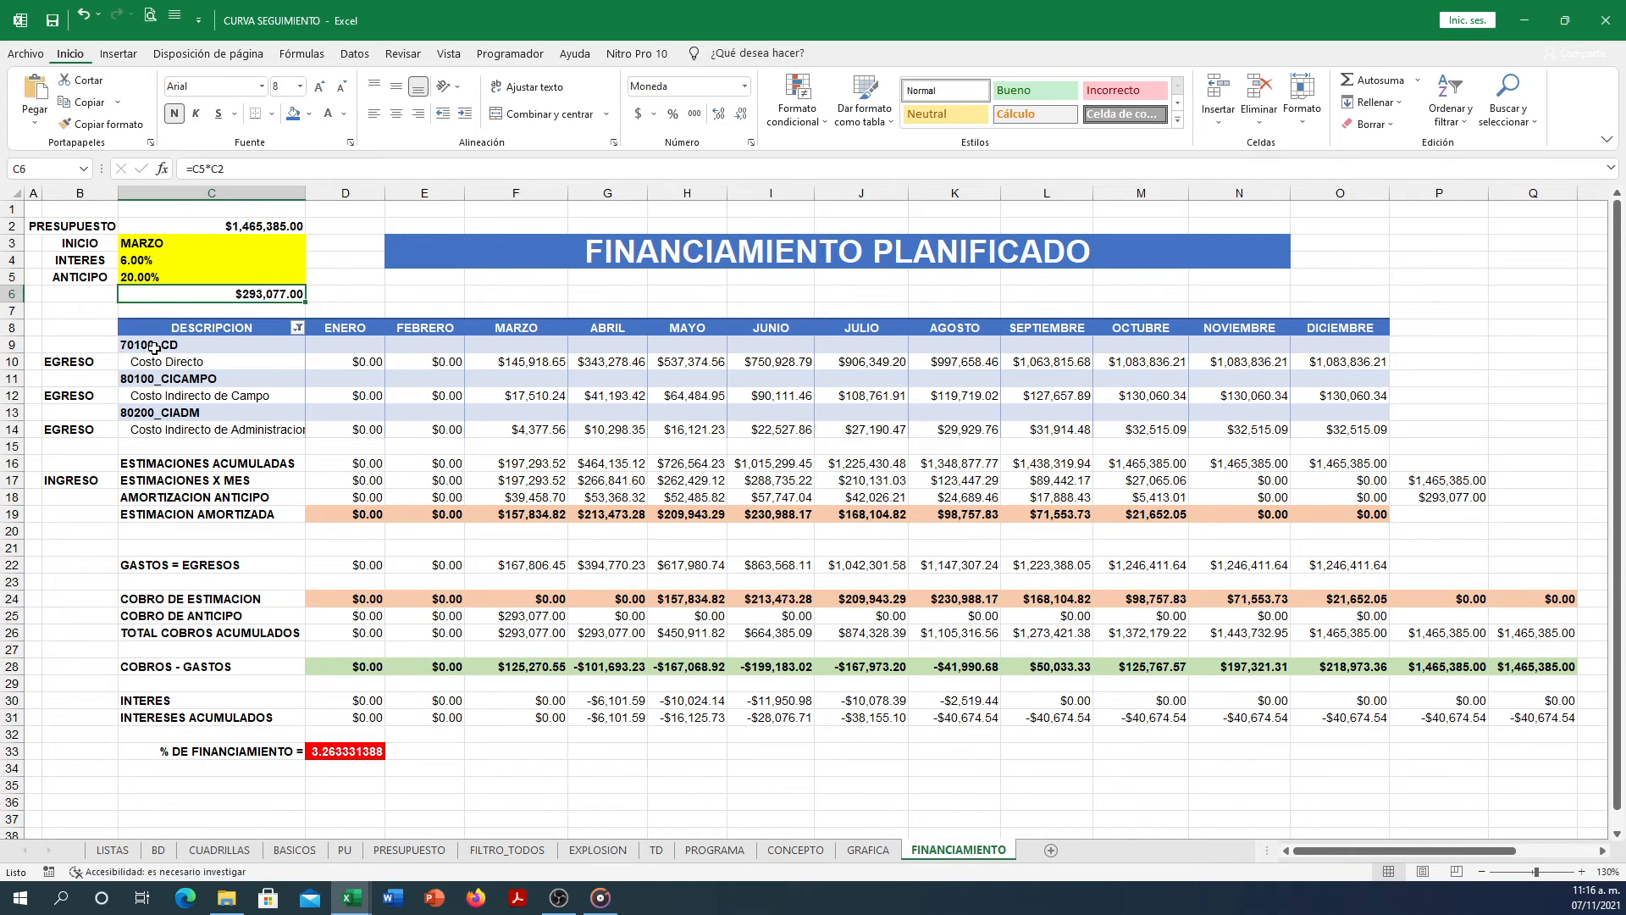
On the PRESUPUESTO sheet, inspect the MIN formula in M2 and the MAX formula in N2 that give the overall start and end dates.
click(416, 854)
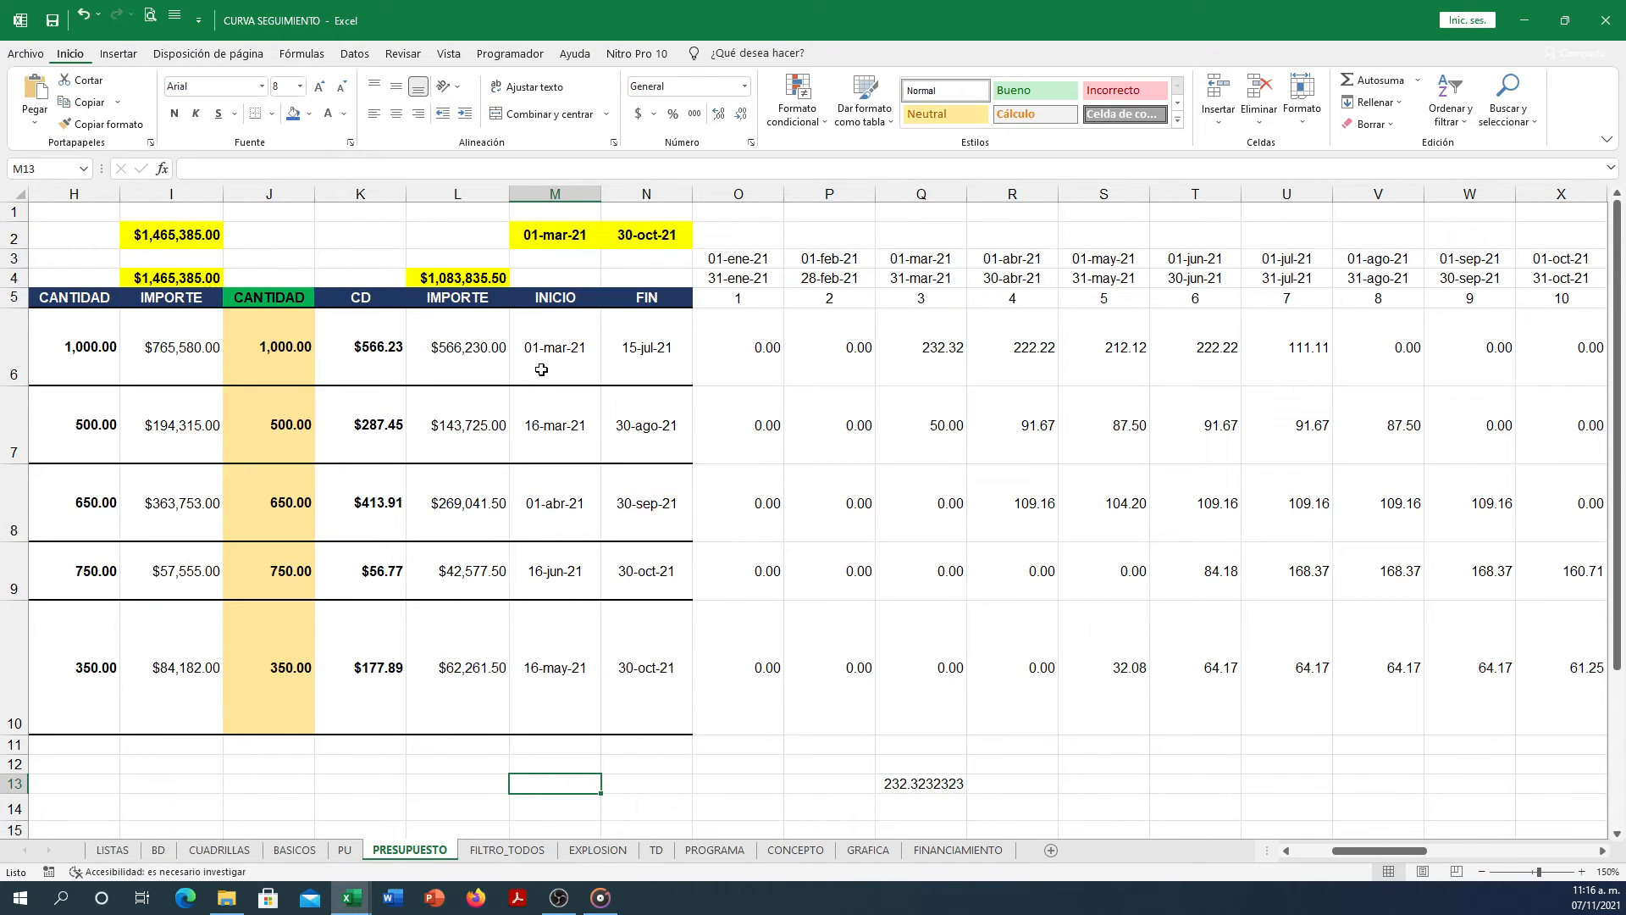
click(577, 233)
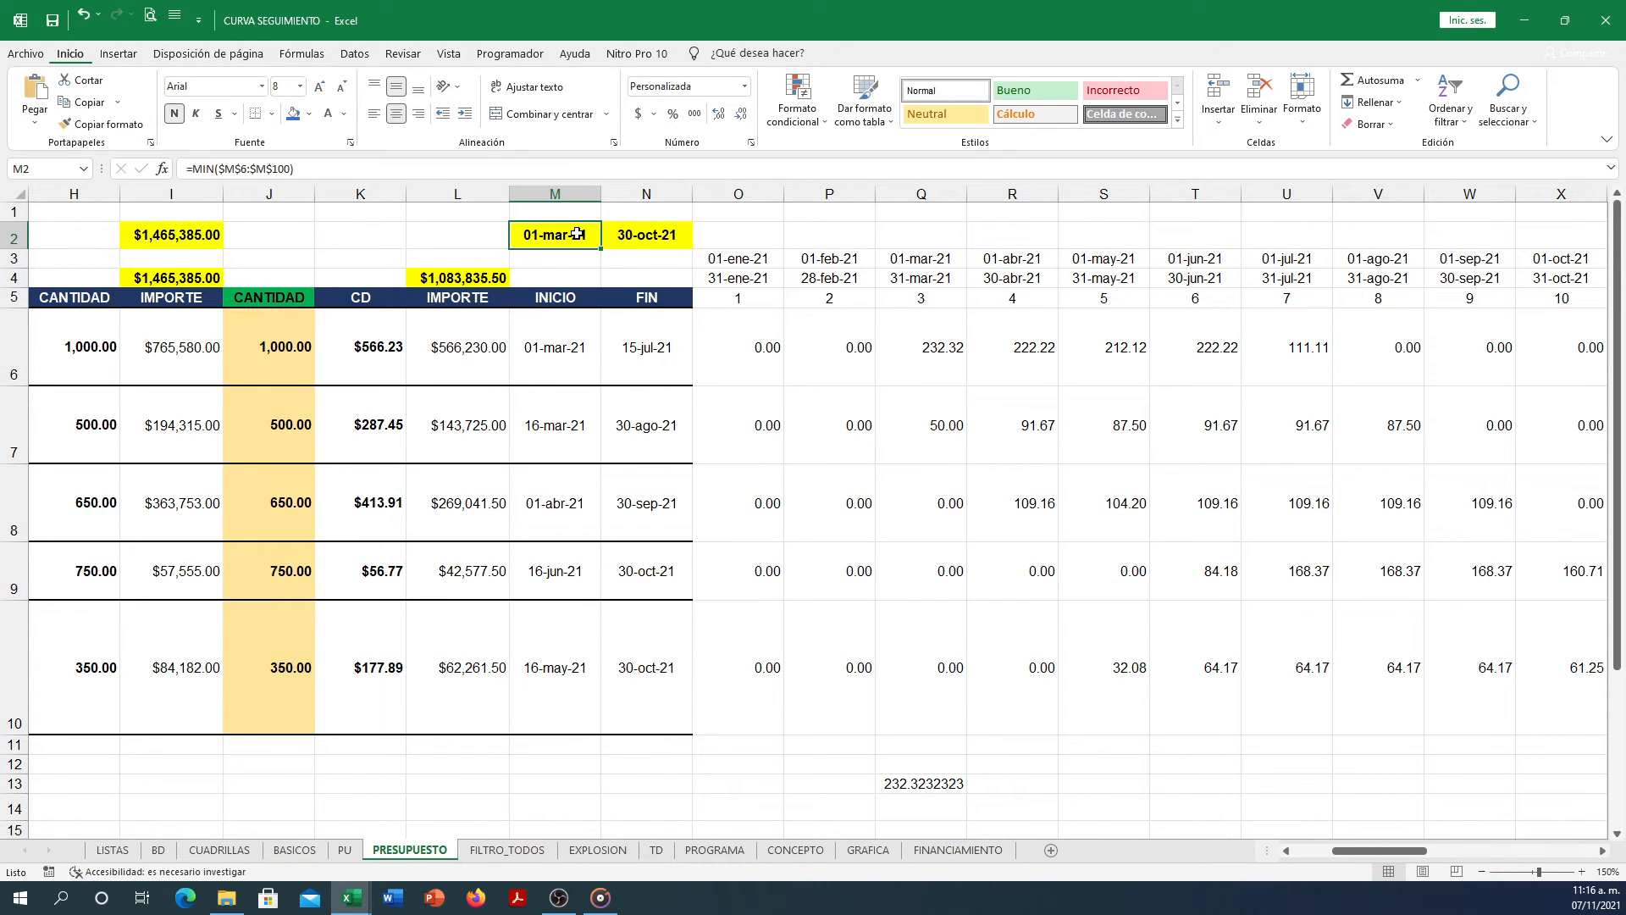
double_click(576, 233)
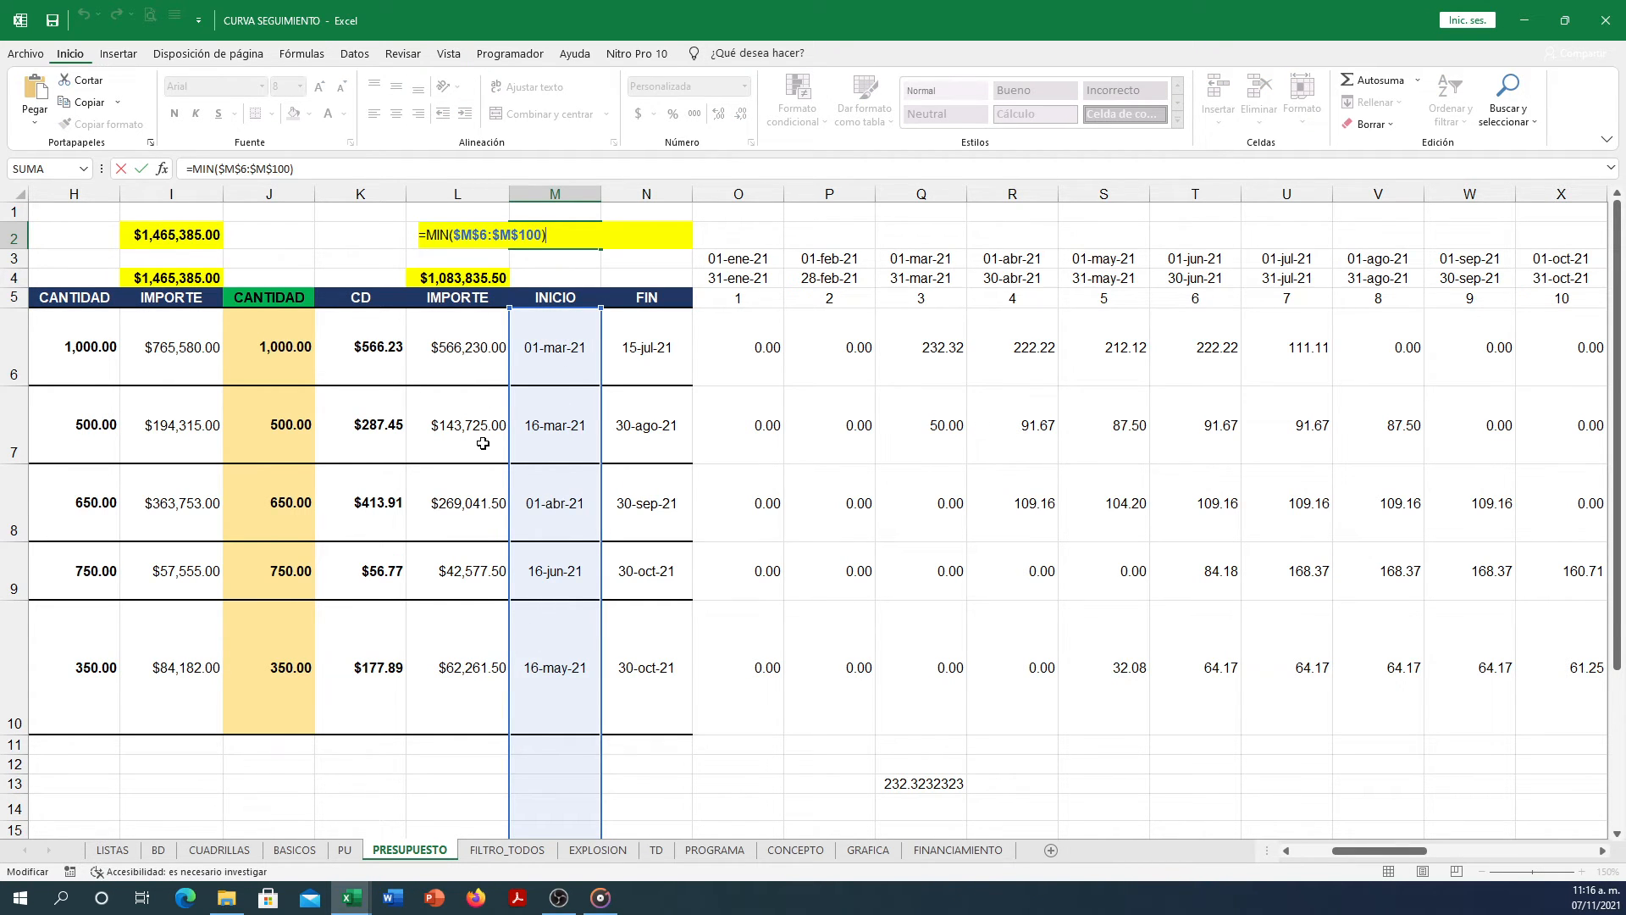
key(Return)
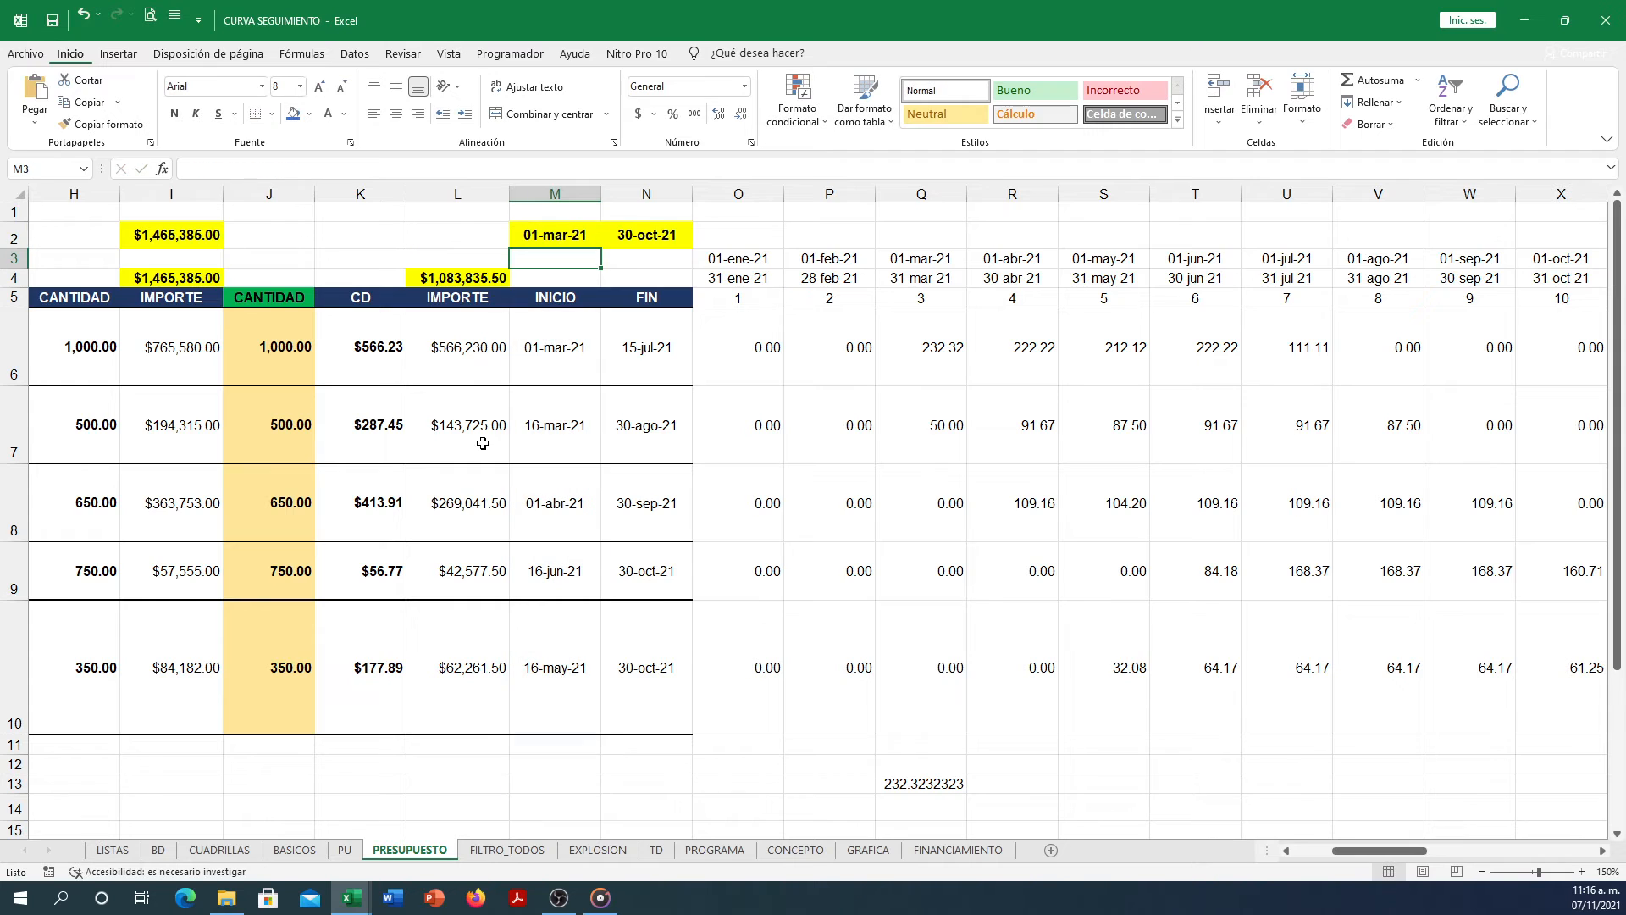
click(566, 240)
double_click(648, 241)
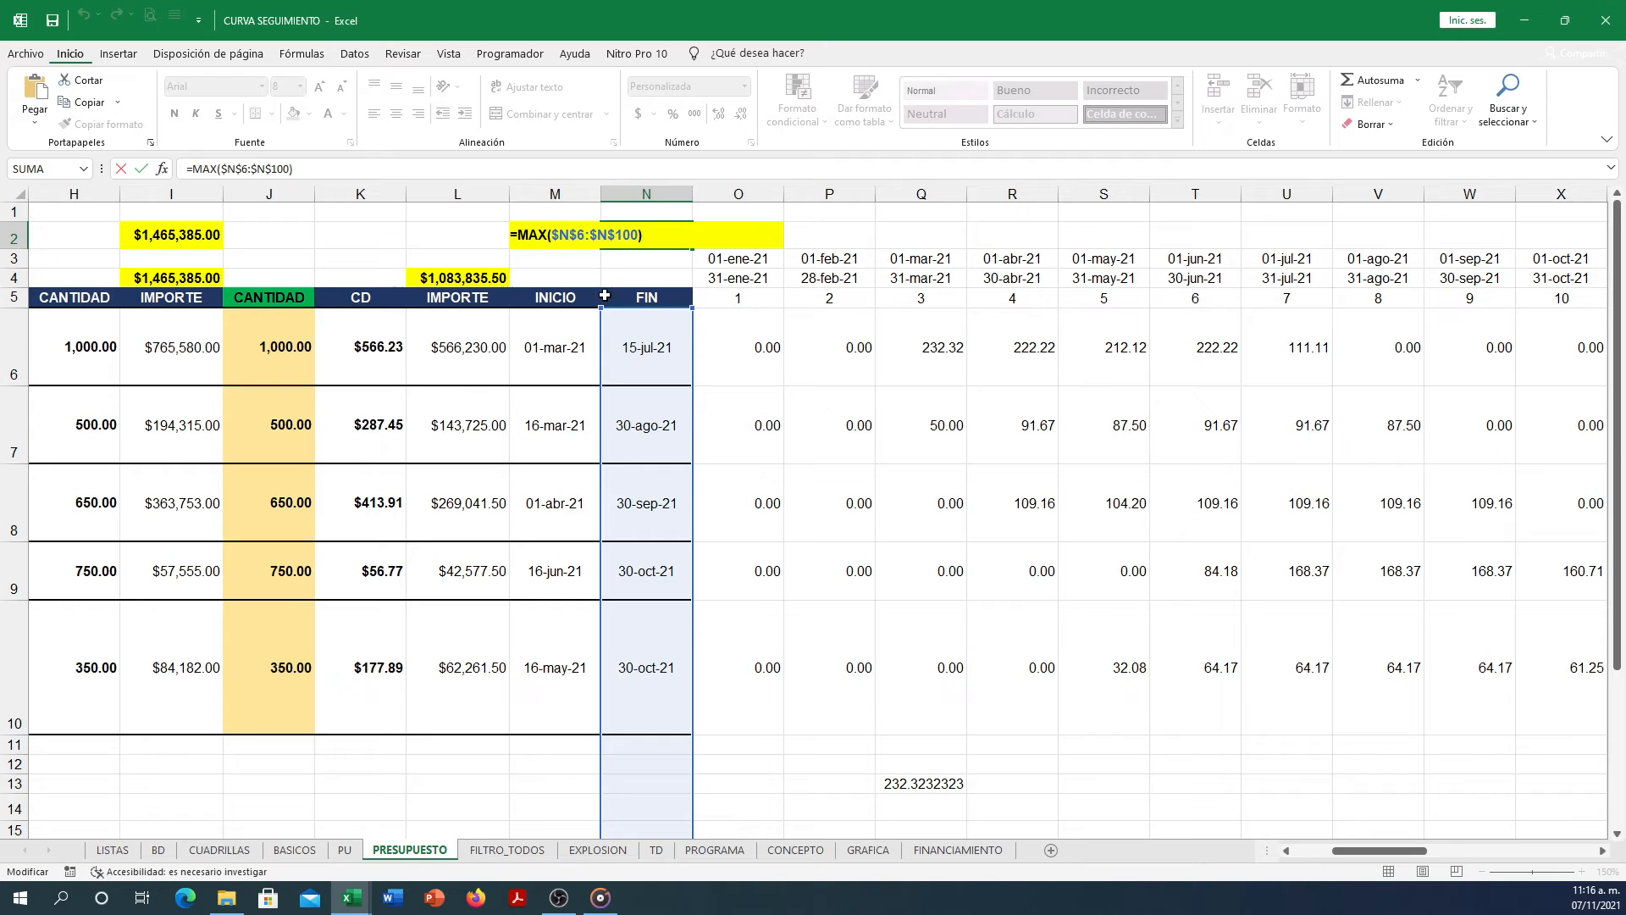
key(Return)
drag(546, 237, 637, 236)
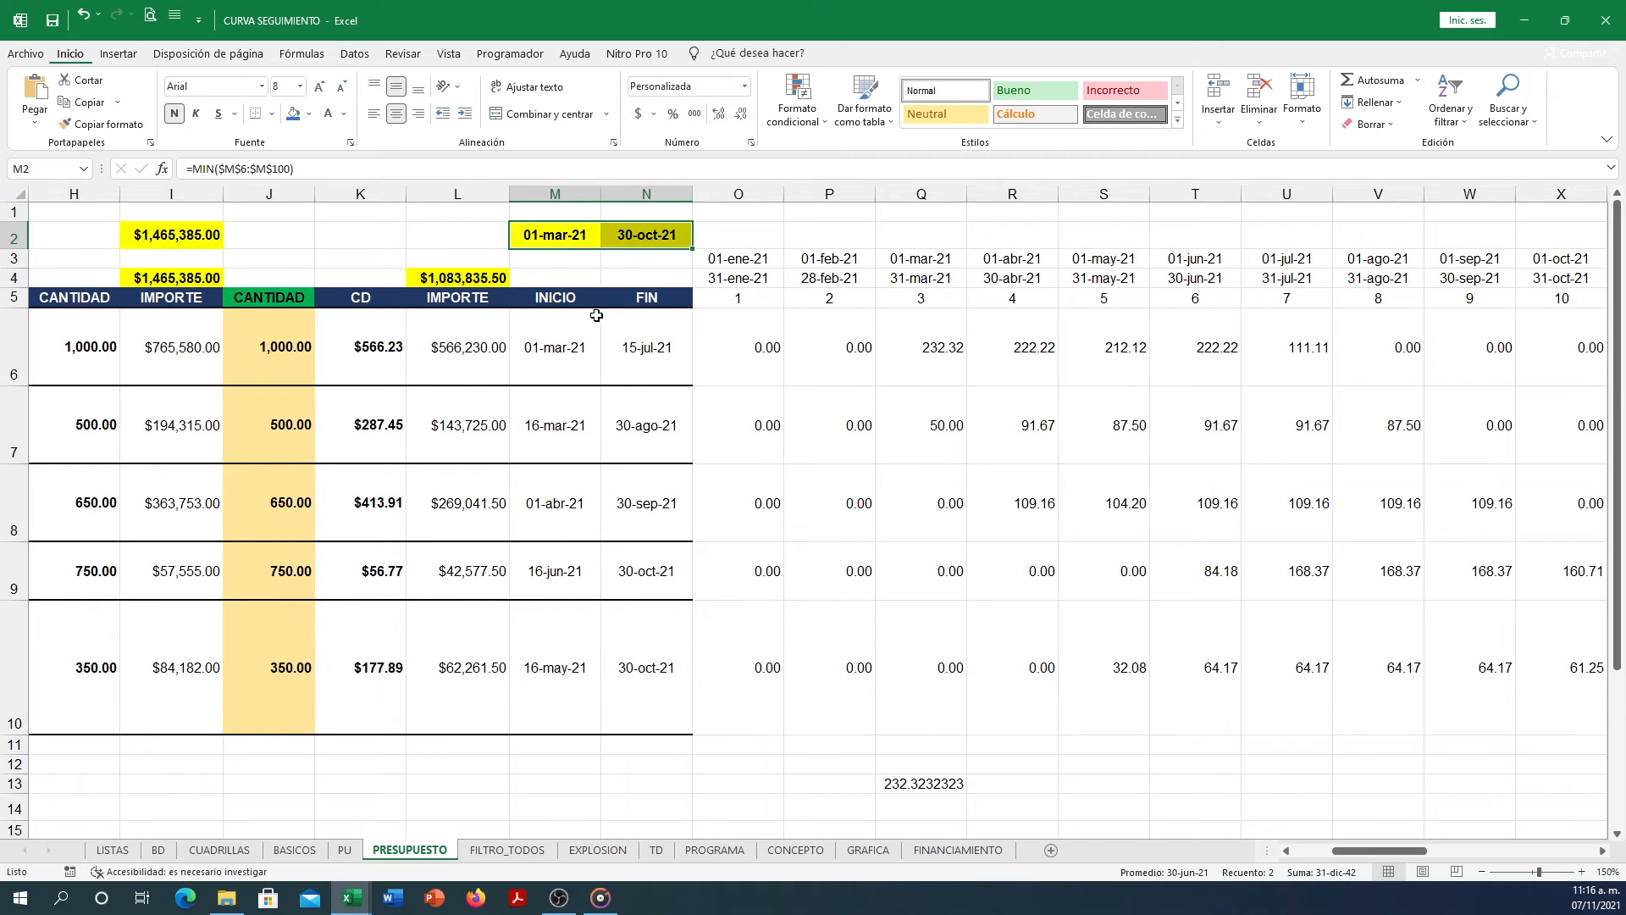
Go through the first INICIO dates and set the start date of the concept in row 8 to 01/02/2021.
click(555, 351)
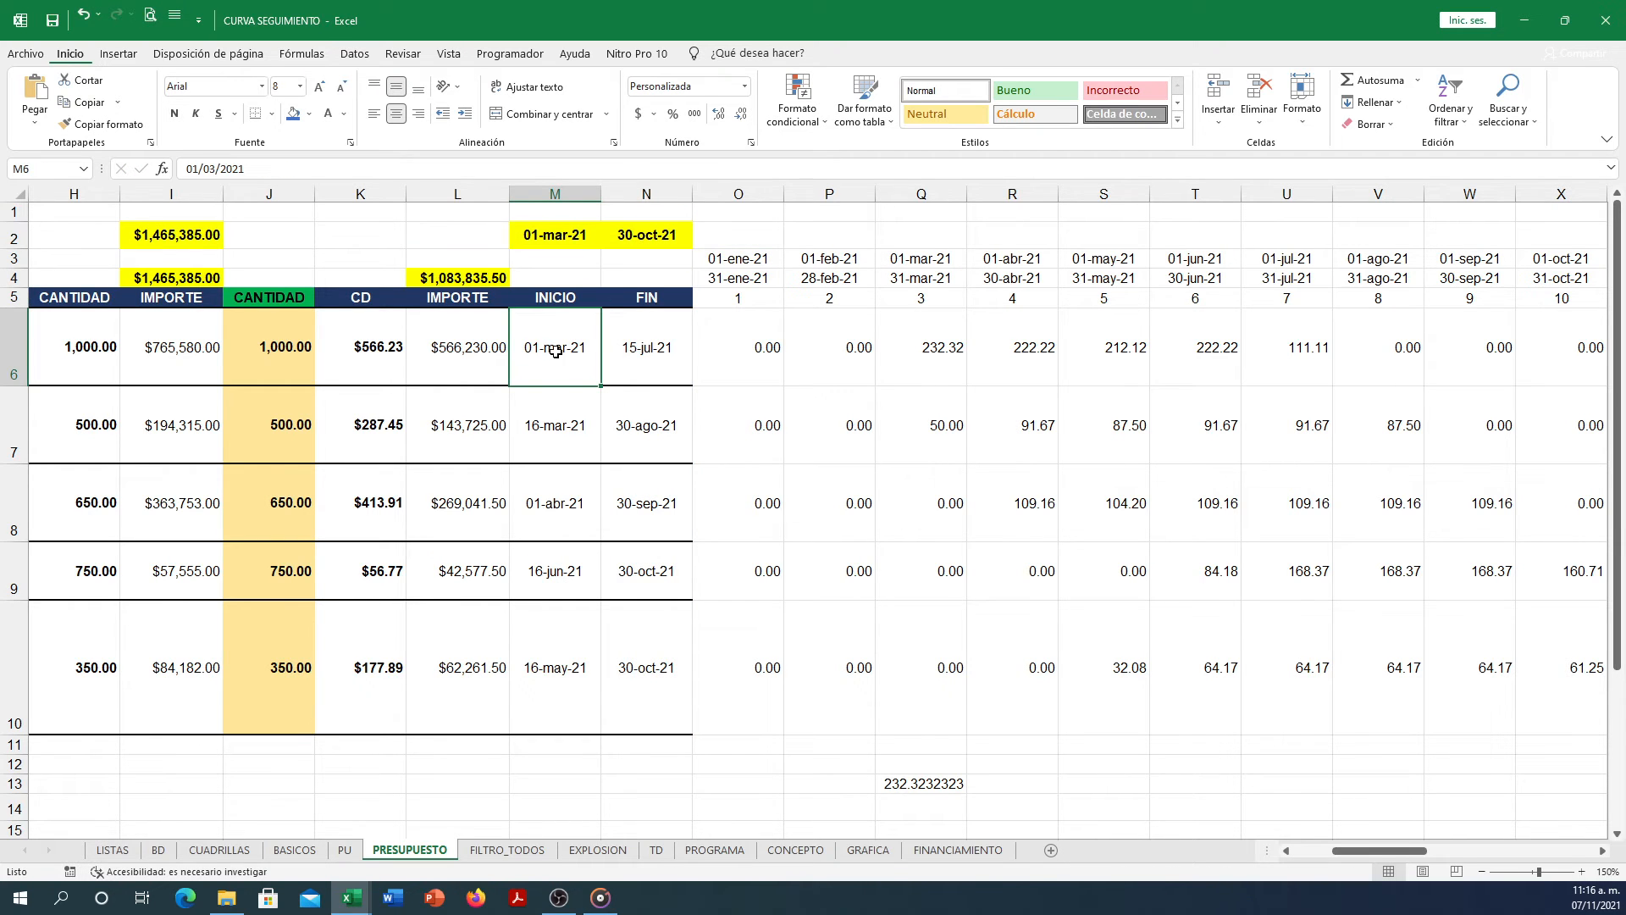
double_click(542, 439)
key(Escape)
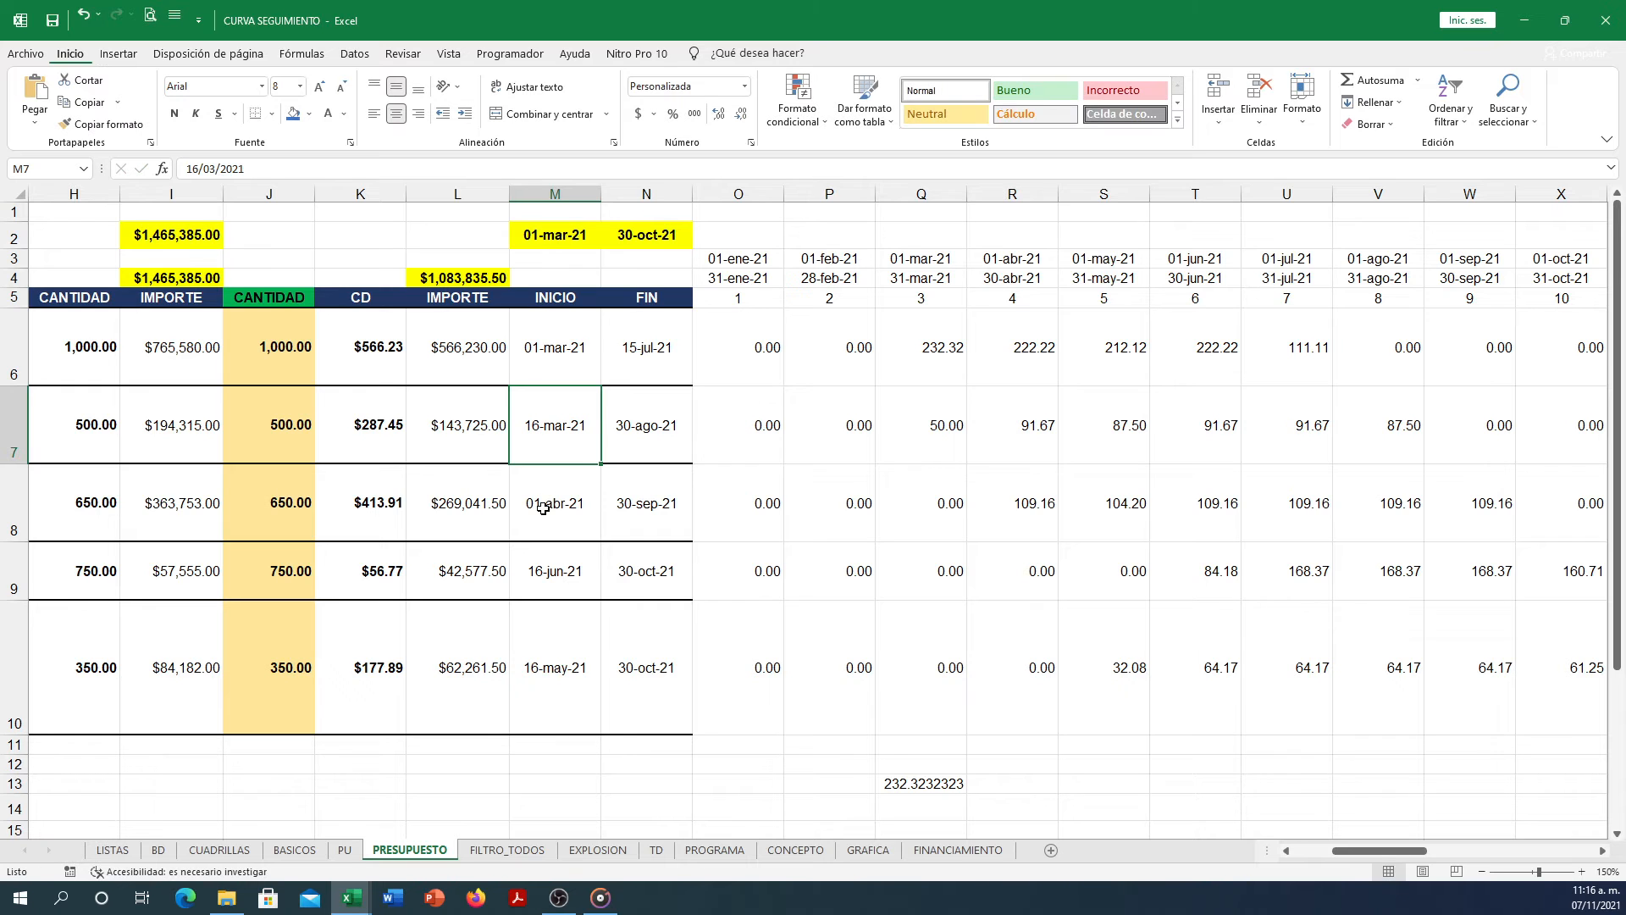
double_click(536, 504)
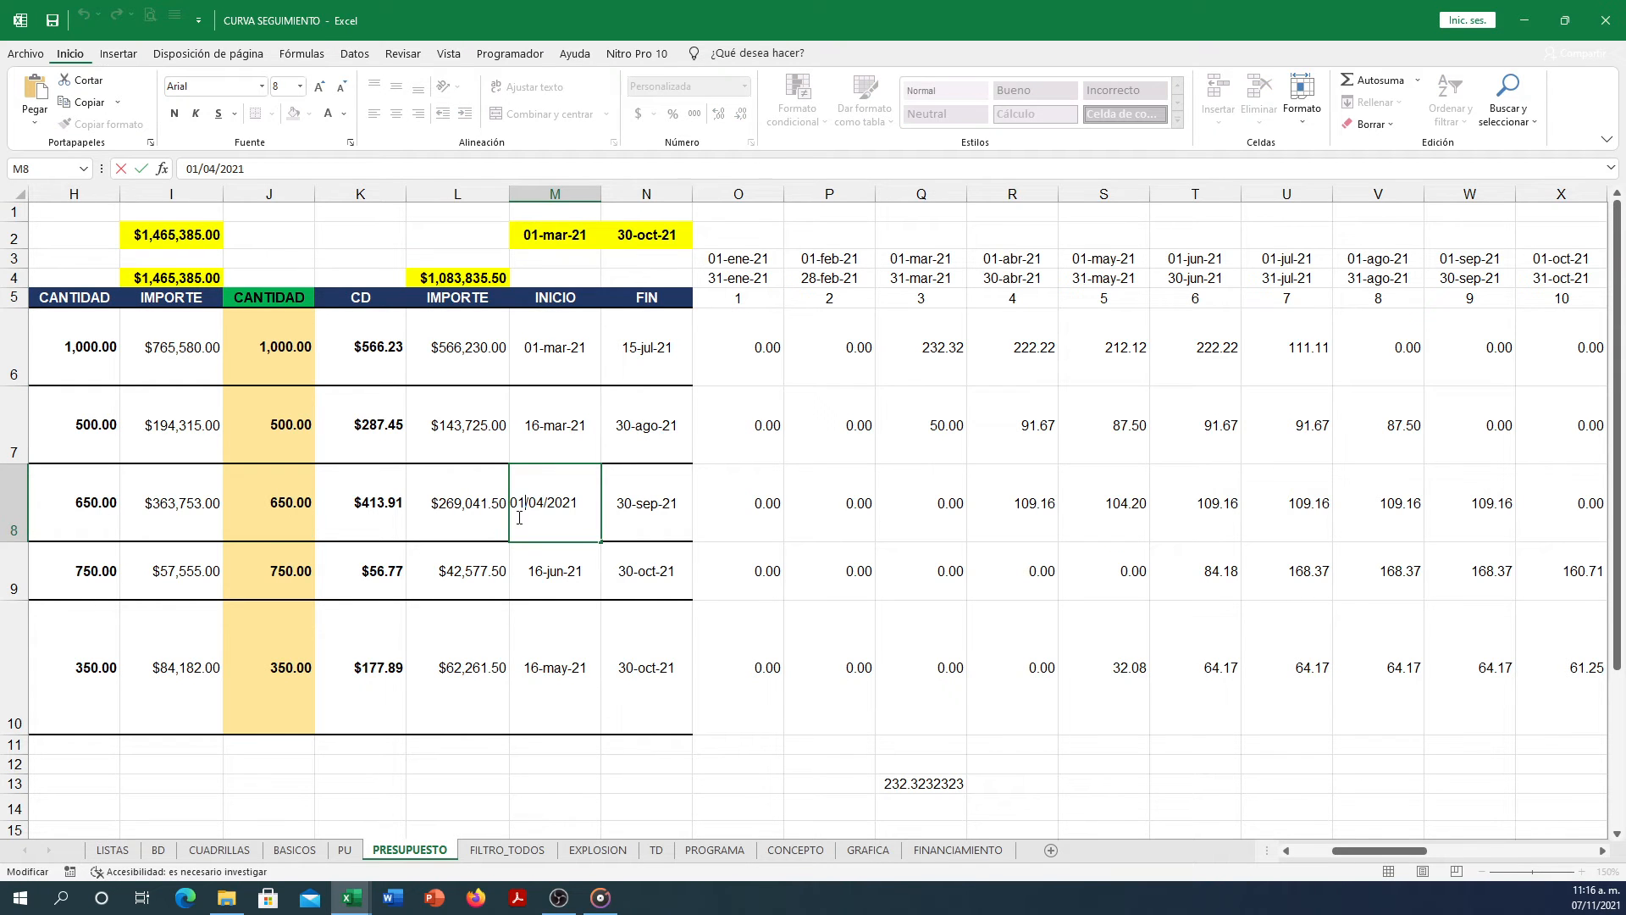
mouse_move(1336, 851)
mouse_down()
mouse_move(1312, 855)
mouse_move(1342, 856)
mouse_up()
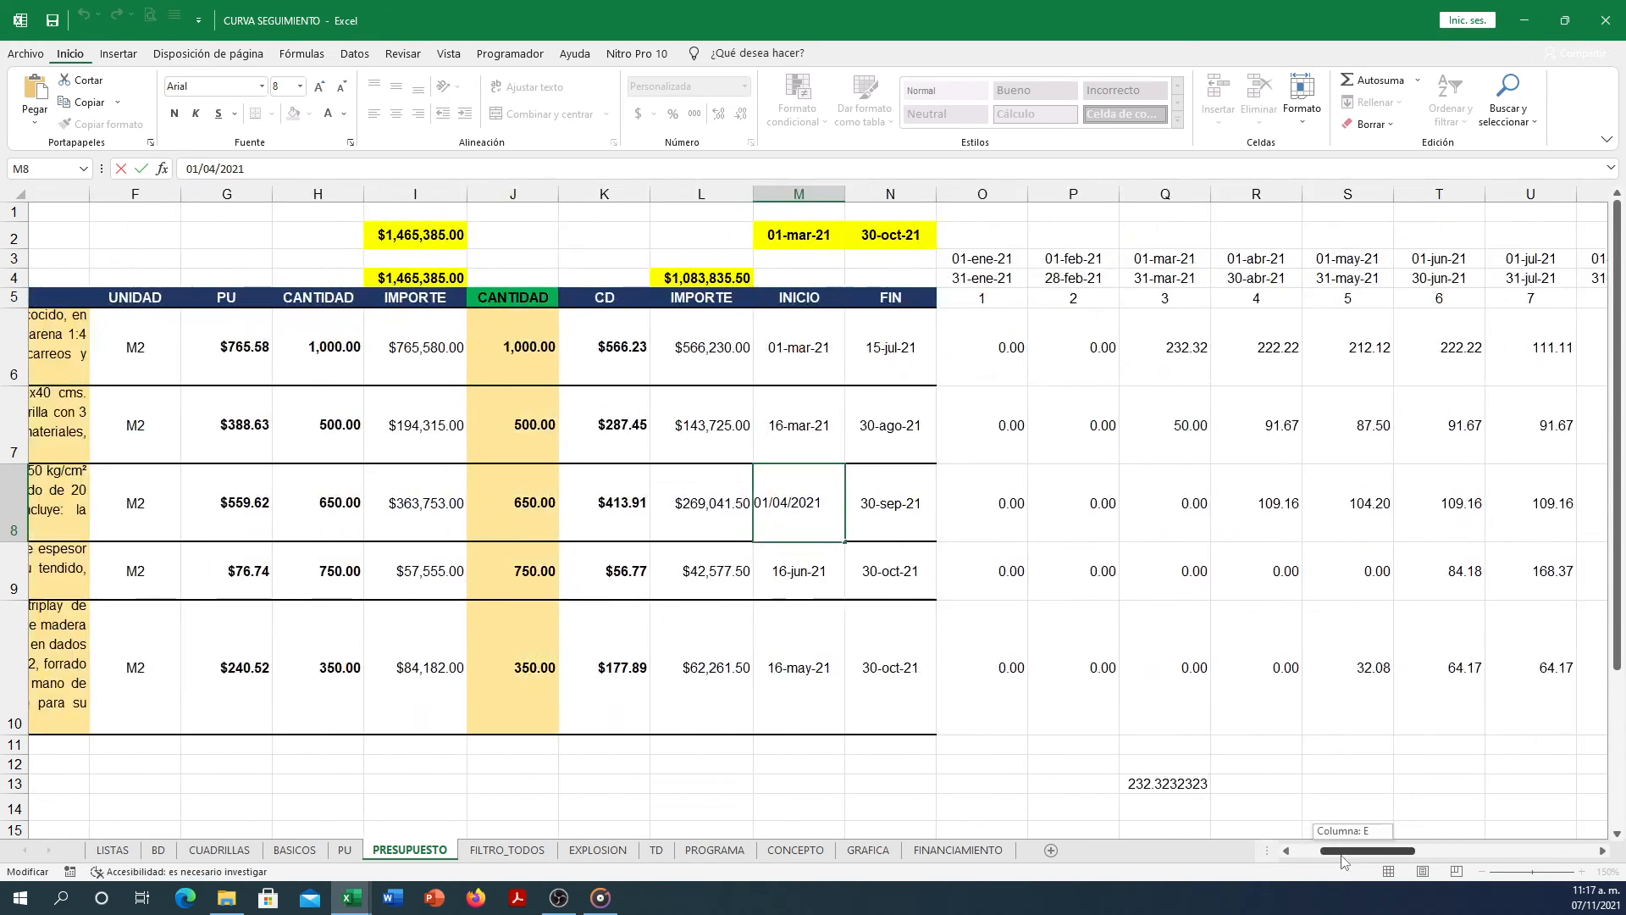
key(Escape)
double_click(726, 501)
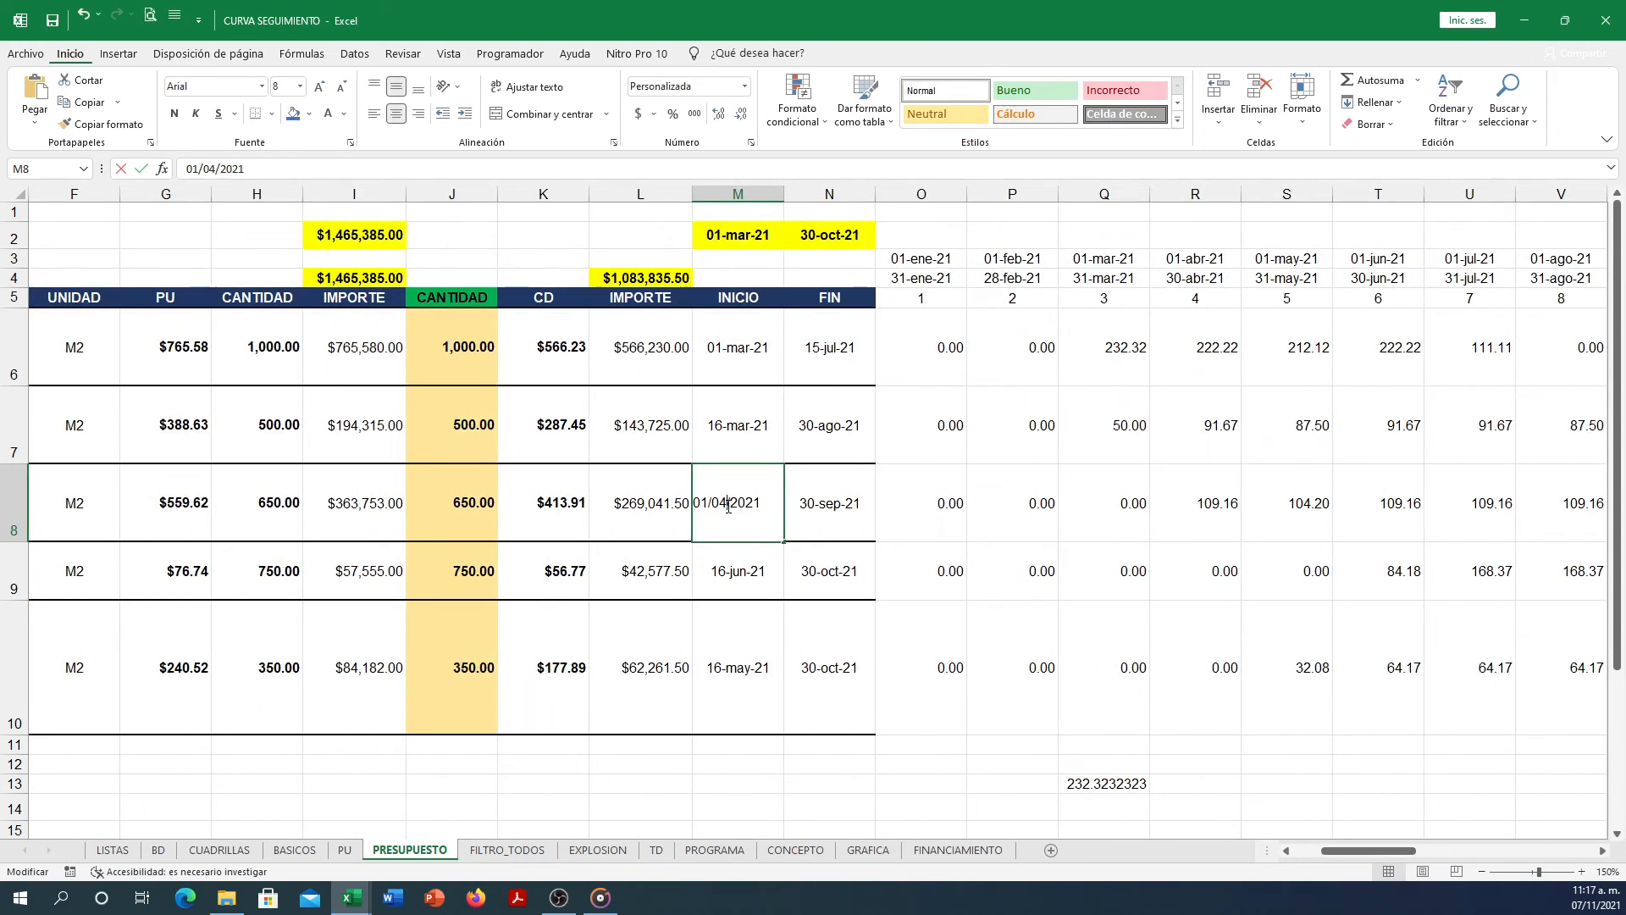
key(BackSpace)
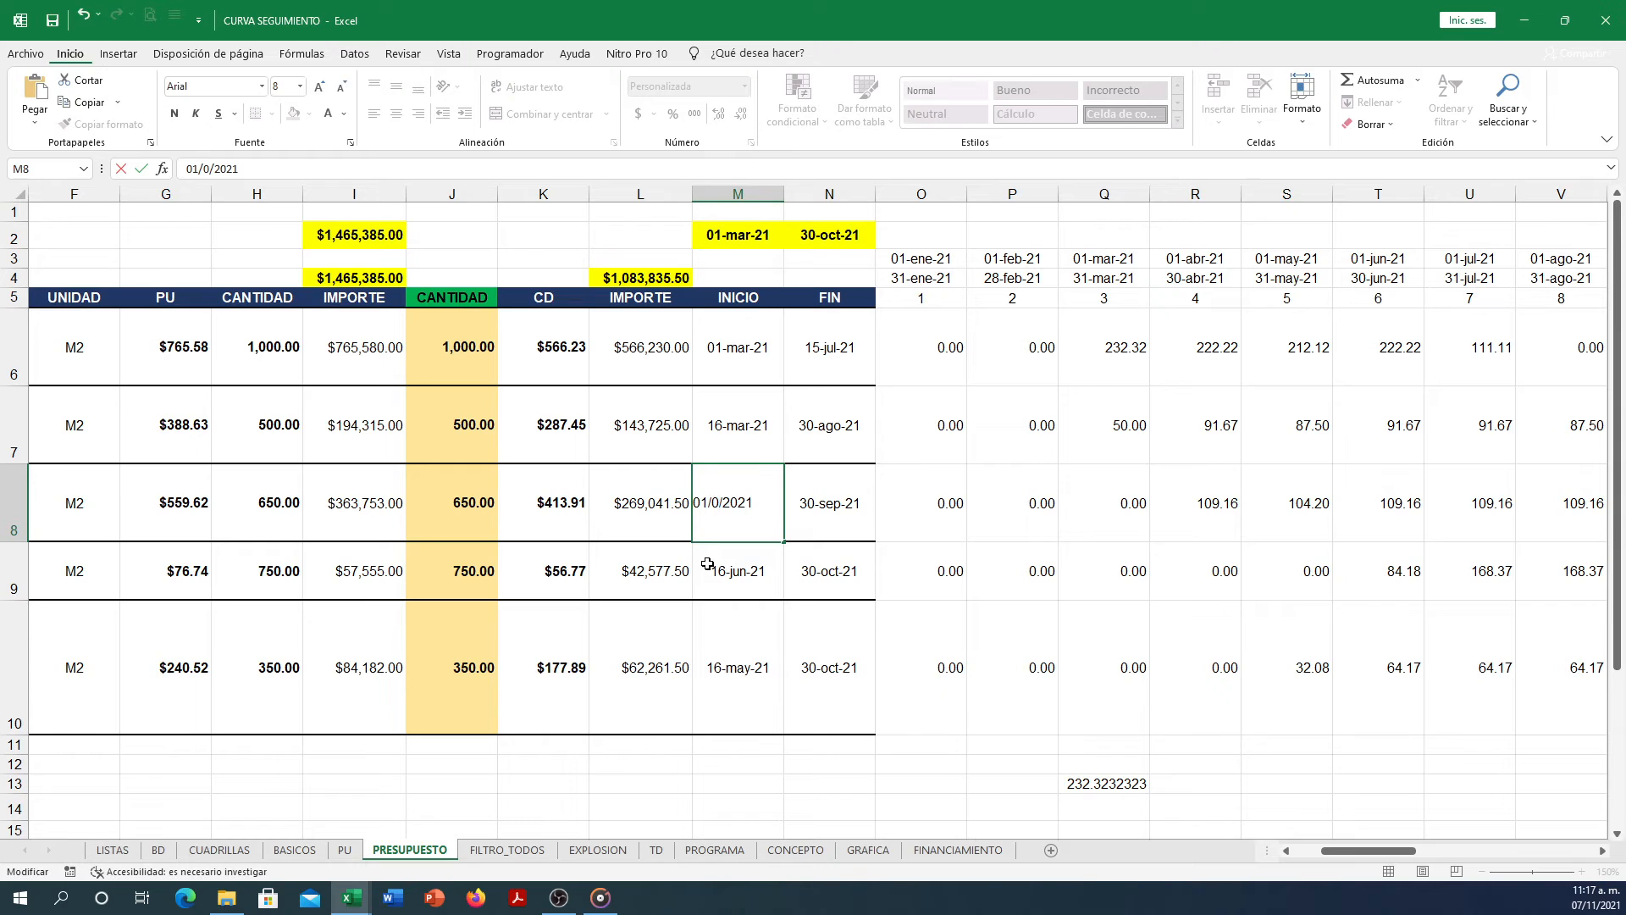
text(2)
key(Return)
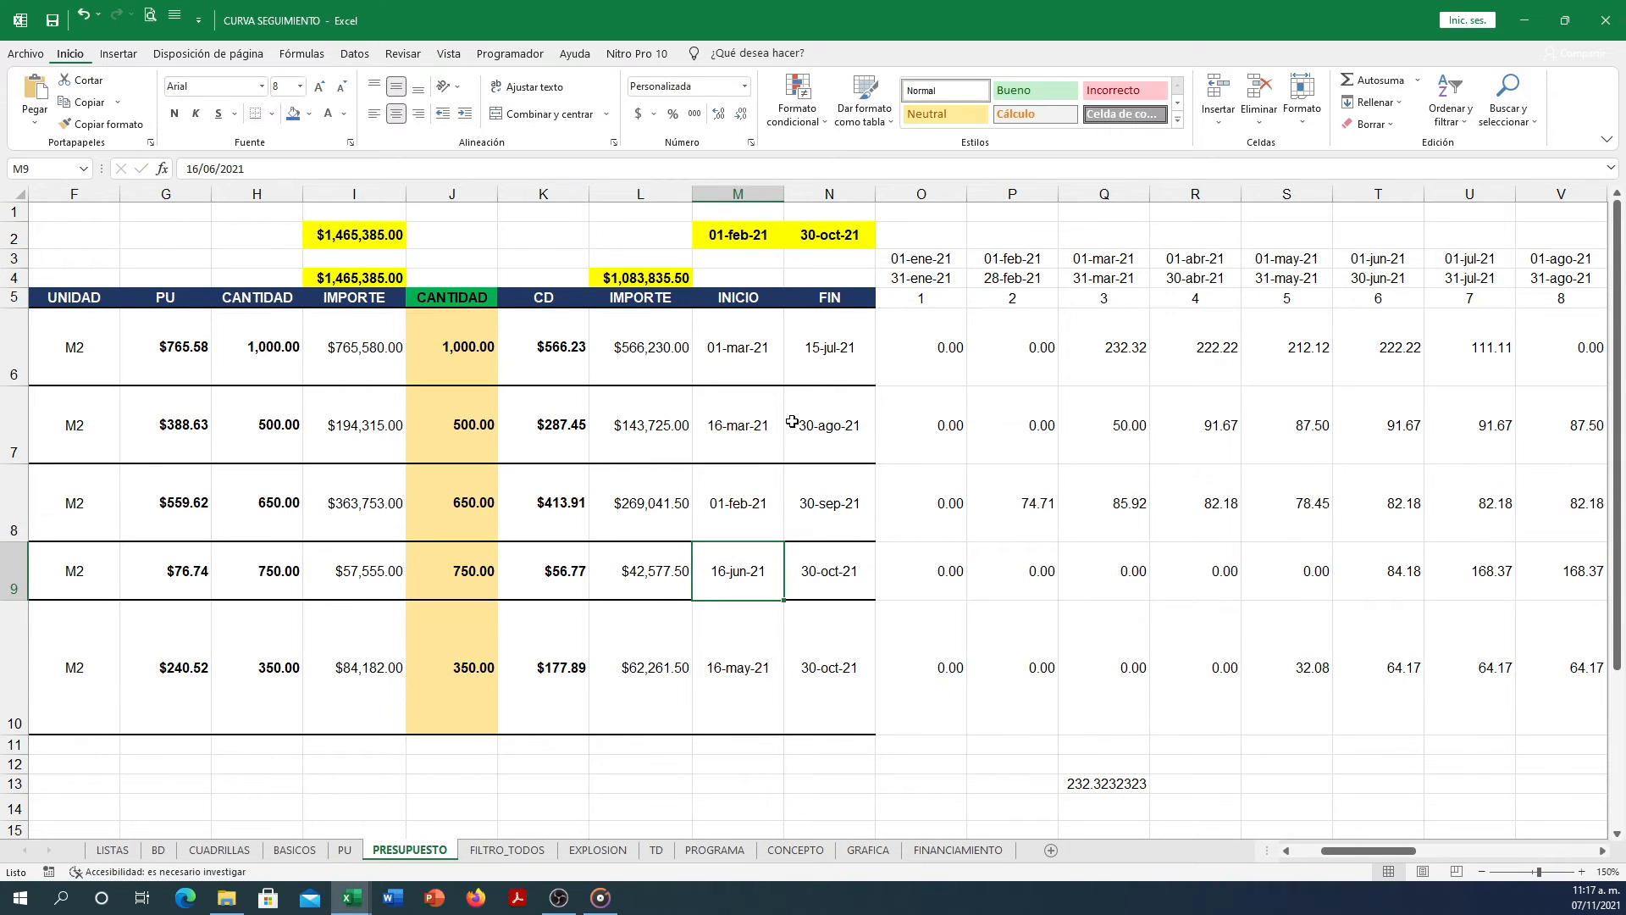
Check the overall dates in M2 and N2 and go through the FIN dates in rows 6 to 10.
click(738, 234)
click(821, 234)
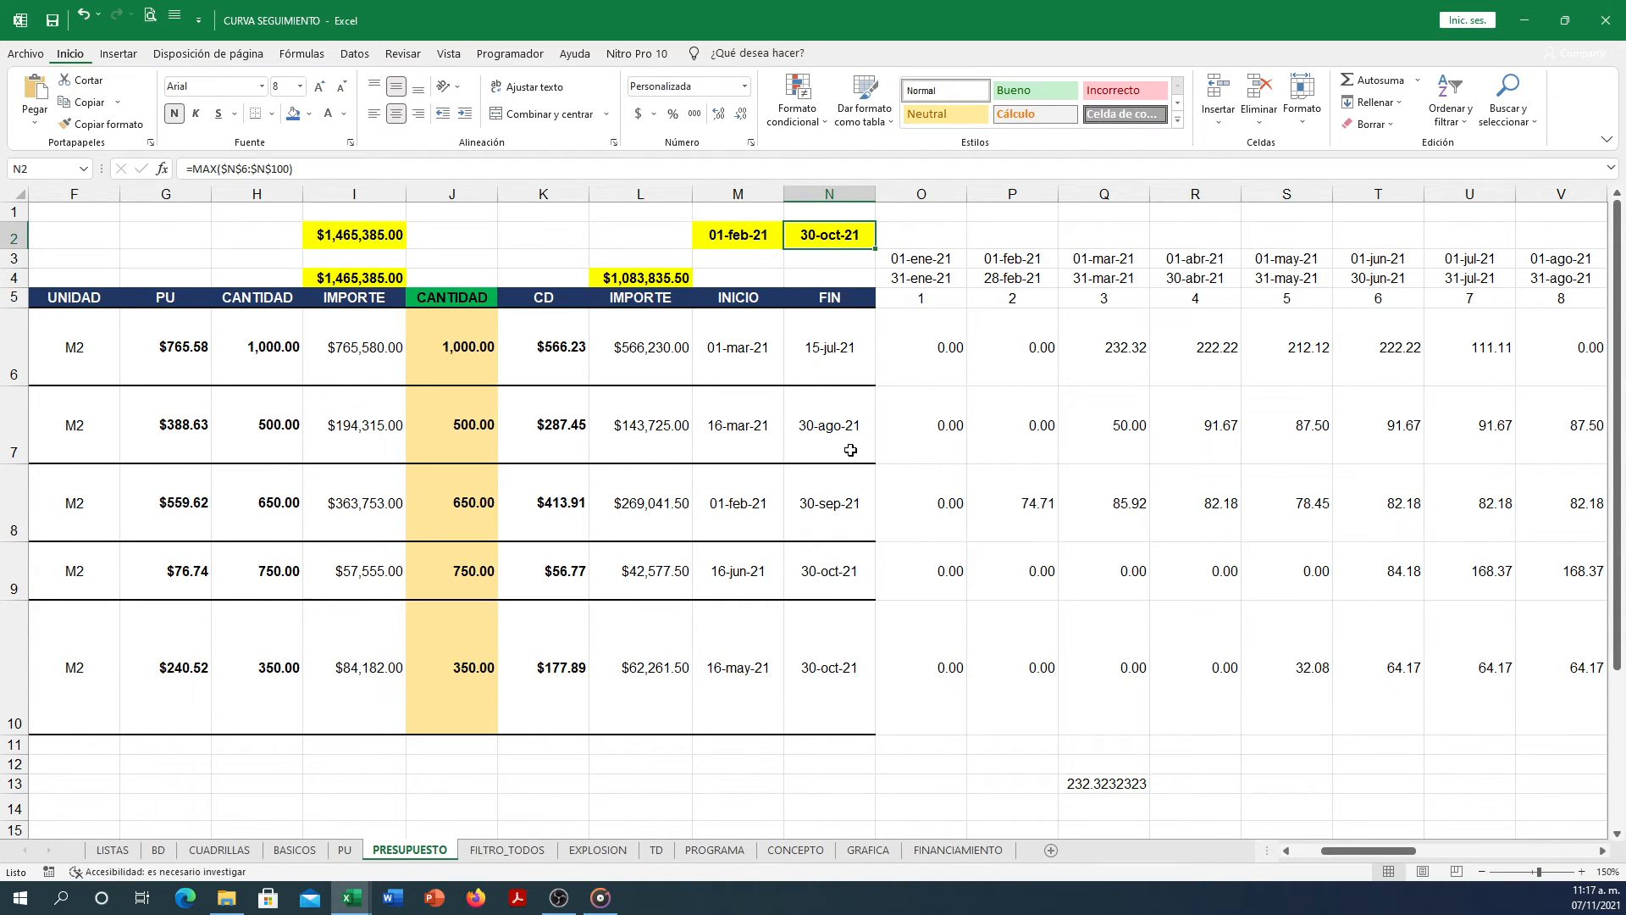
click(821, 572)
click(828, 359)
click(847, 426)
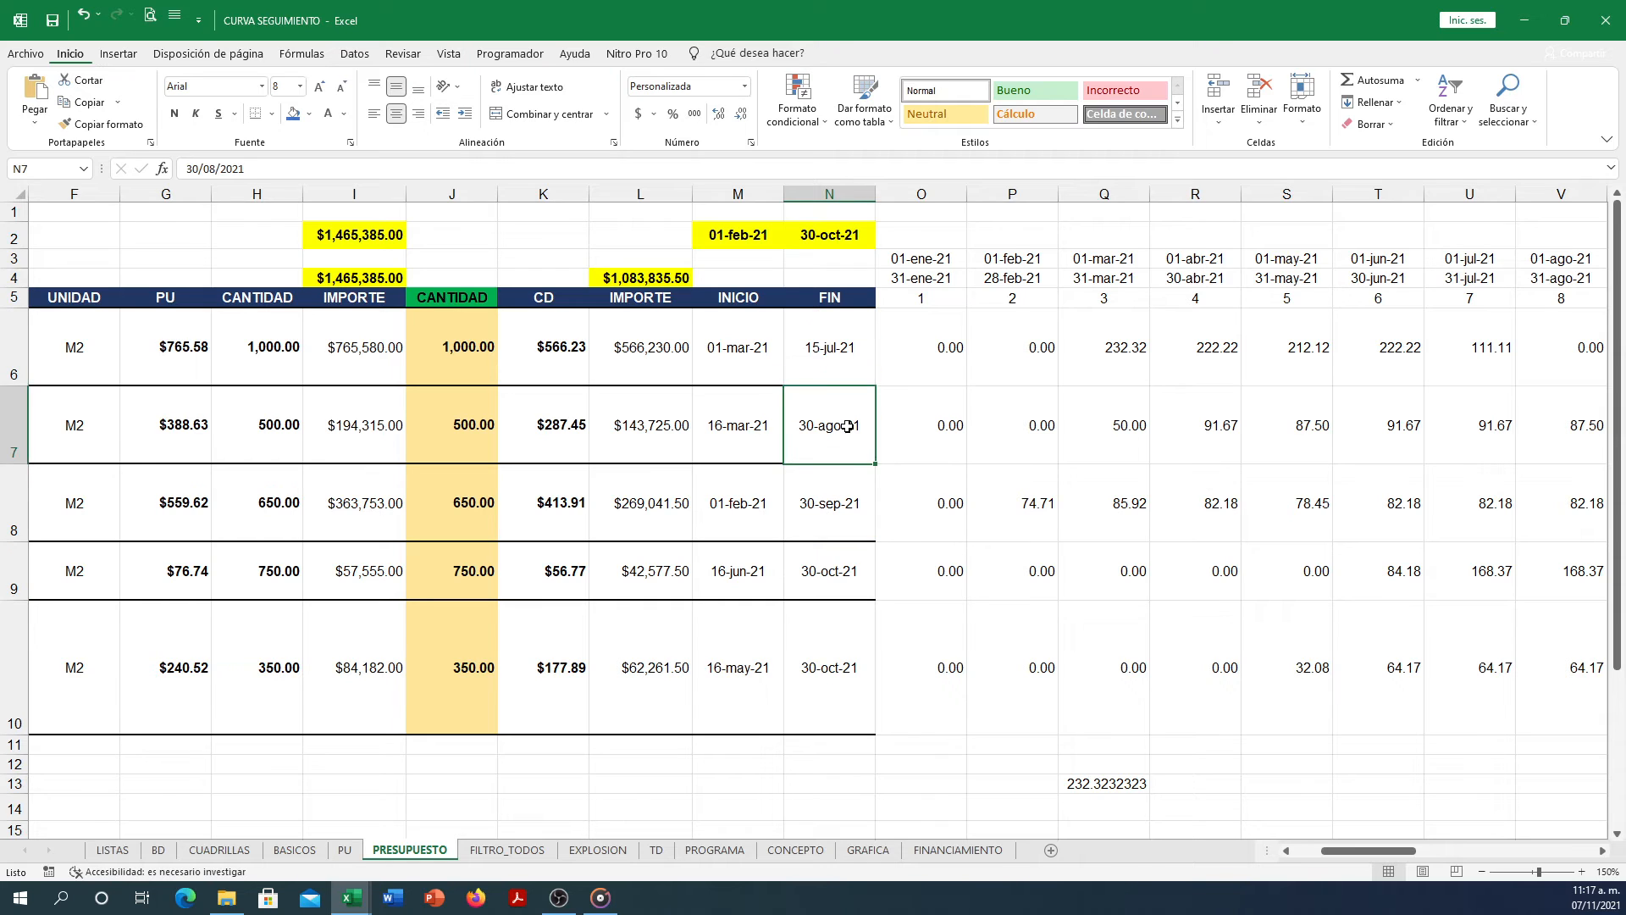
click(845, 503)
click(842, 569)
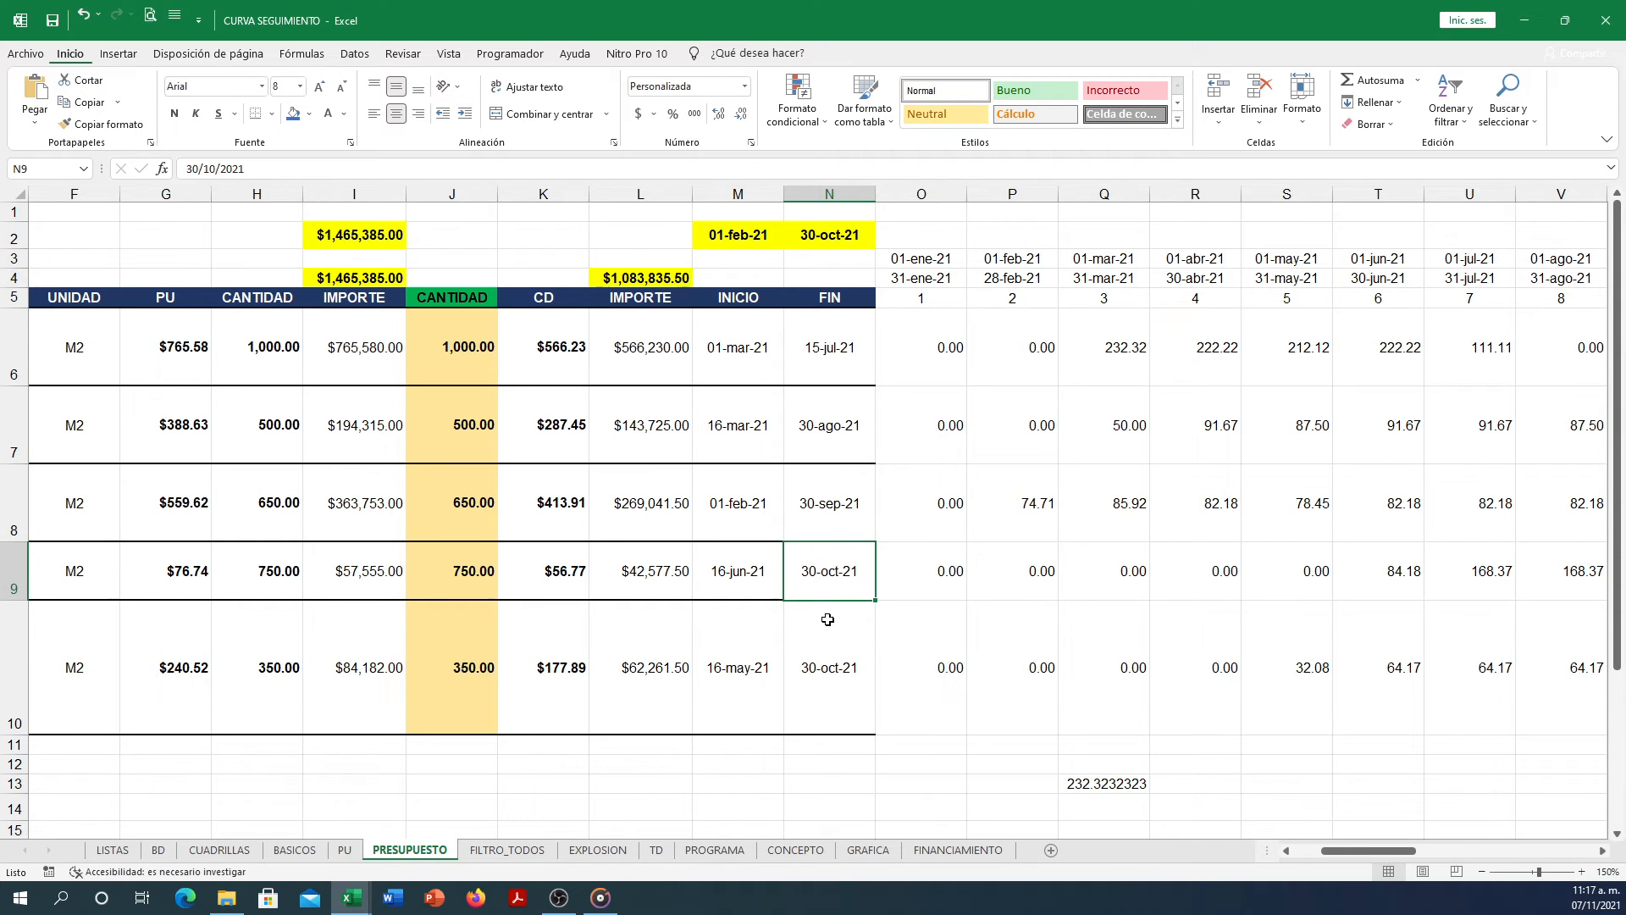
click(841, 663)
Set the FIN date of the concept in row 9 to 30/11/2021.
click(839, 573)
double_click(823, 574)
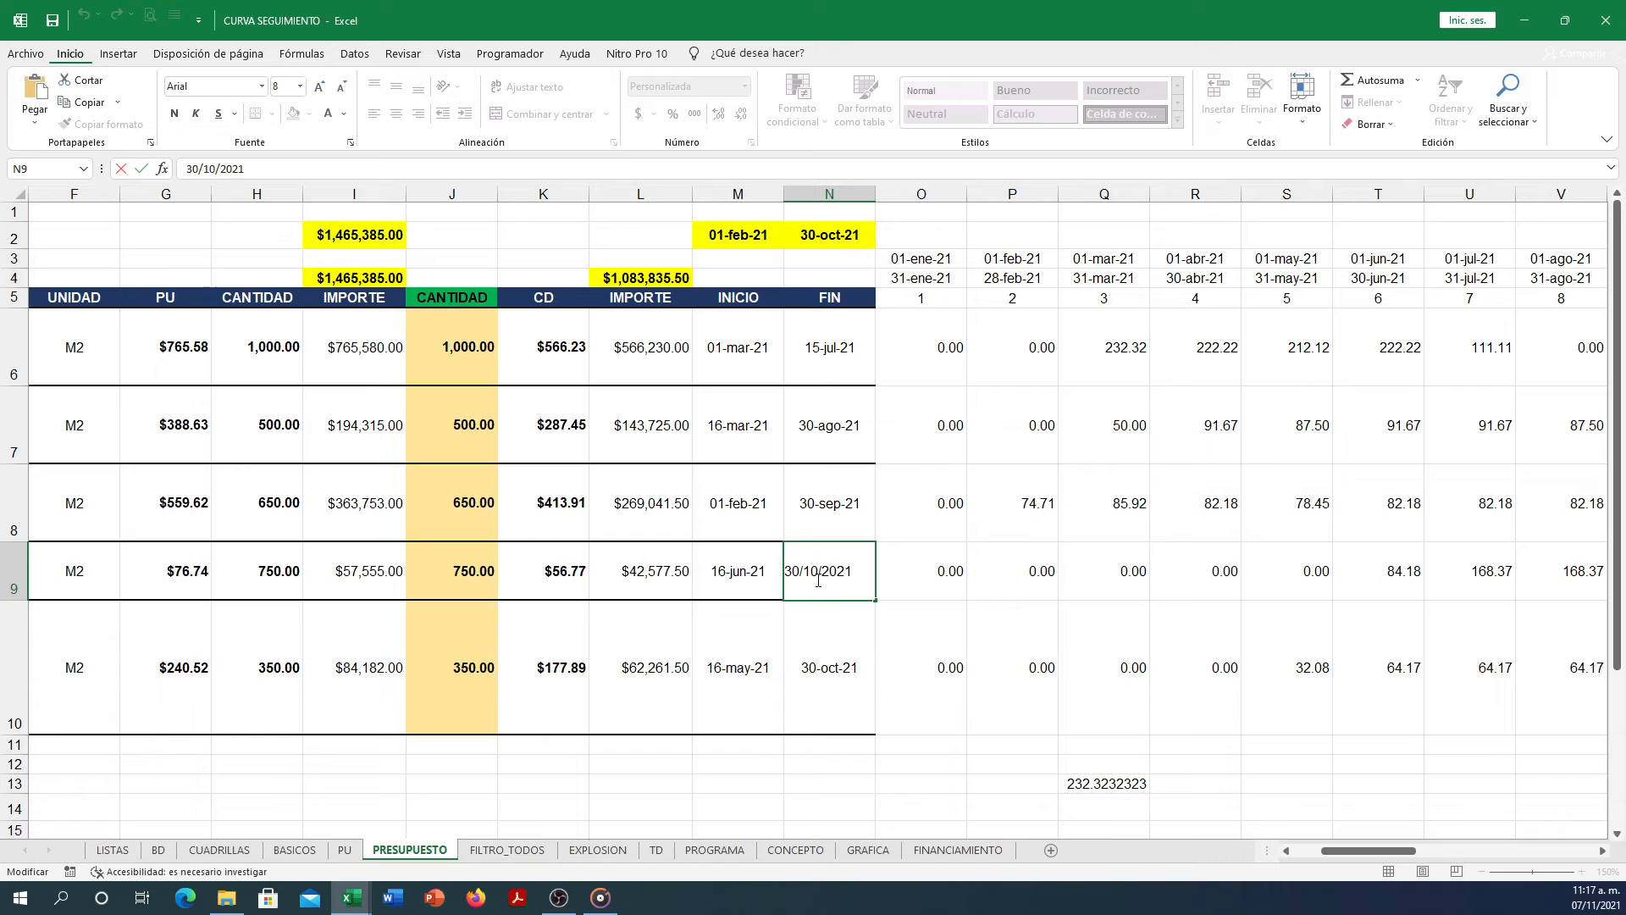
key(BackSpace)
text(1)
key(Return)
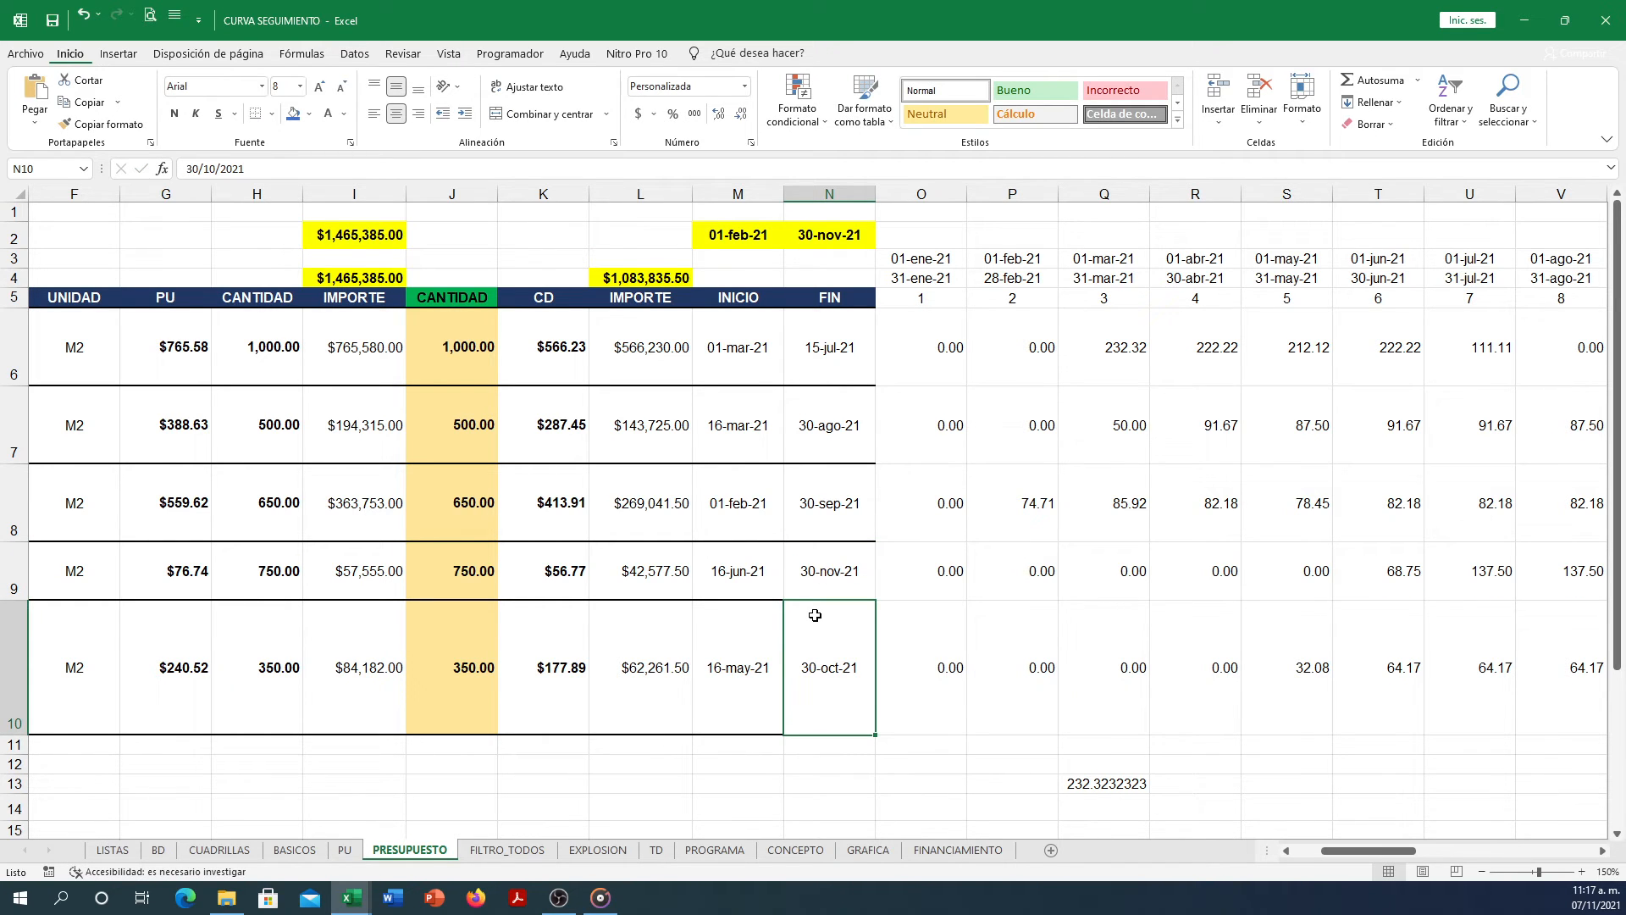
Check the overall start date formula in M2 and refresh all of the workbook's data.
click(675, 238)
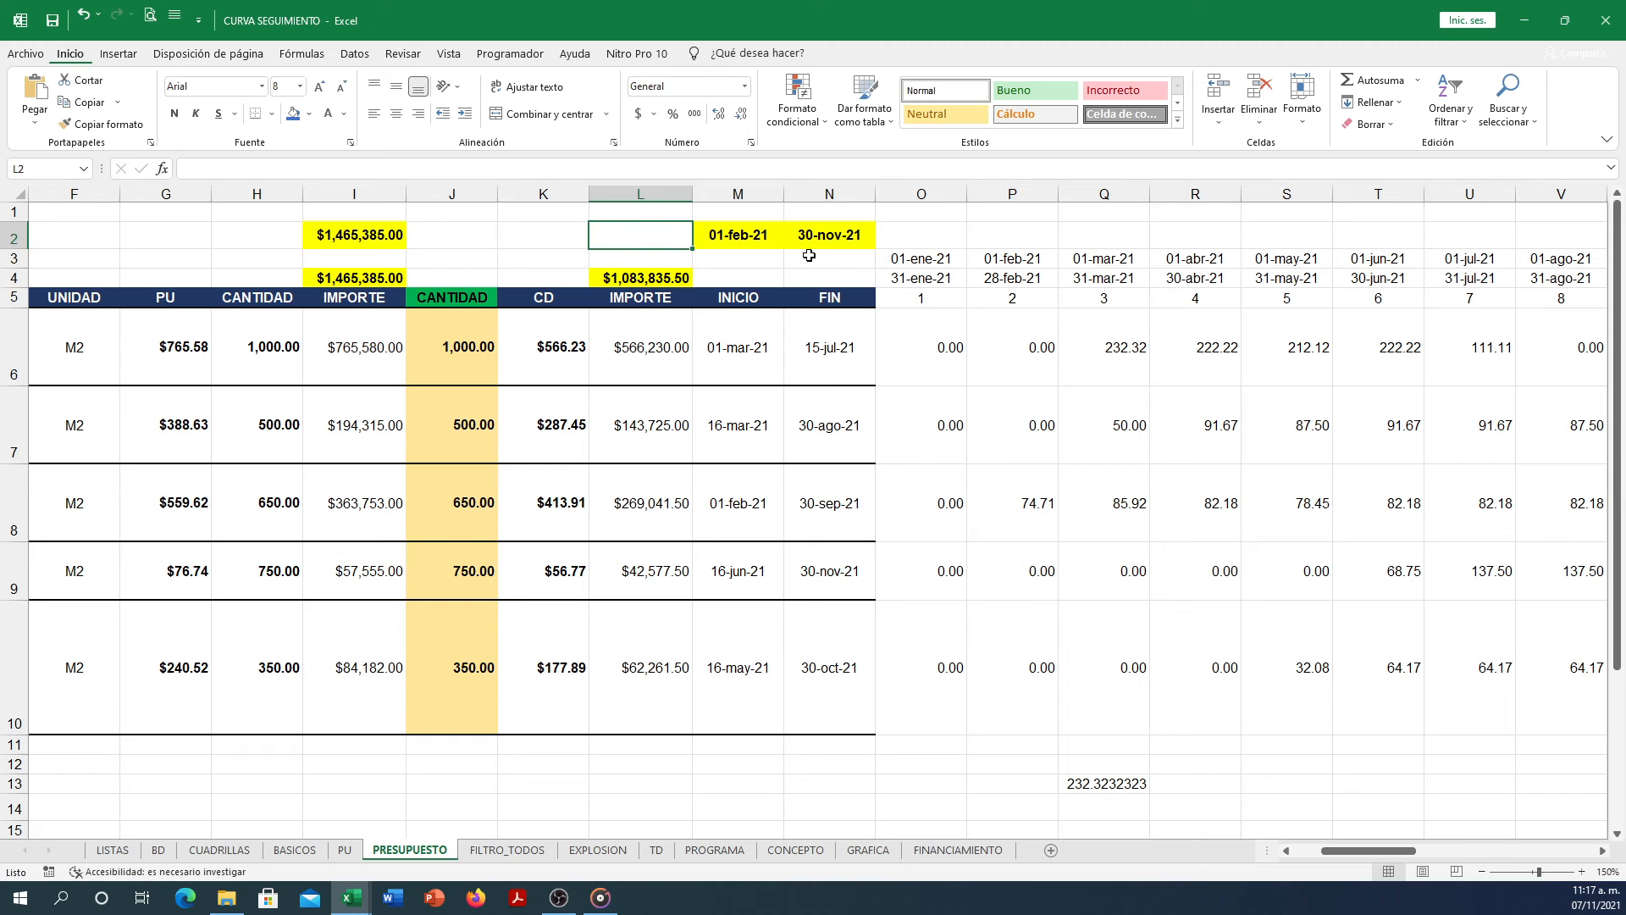
click(750, 244)
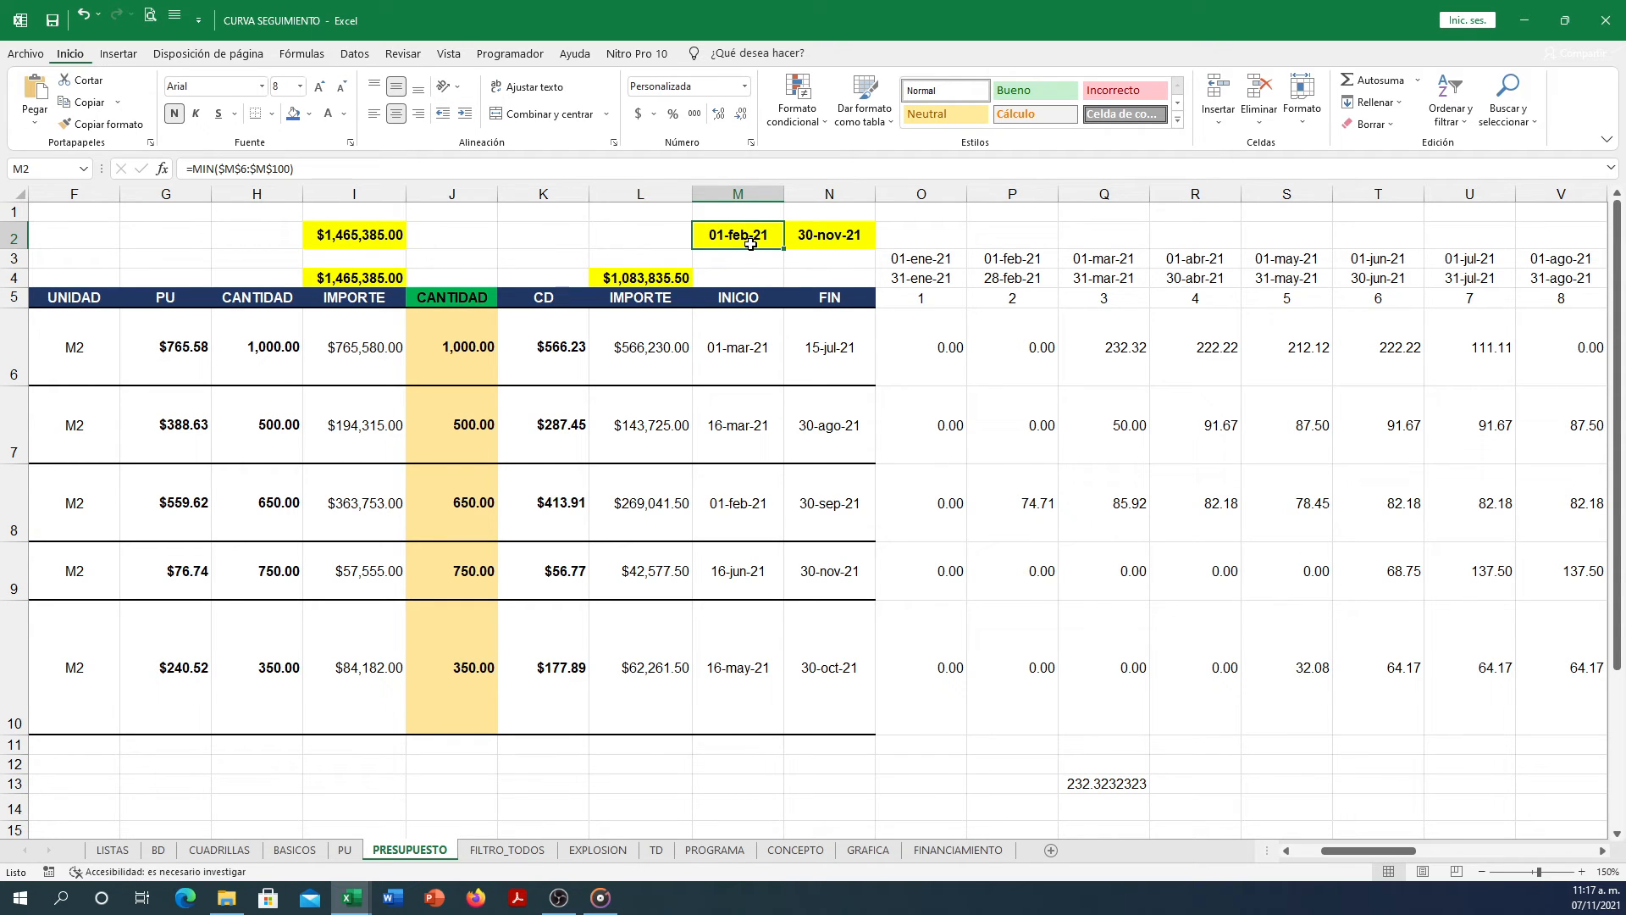
click(593, 257)
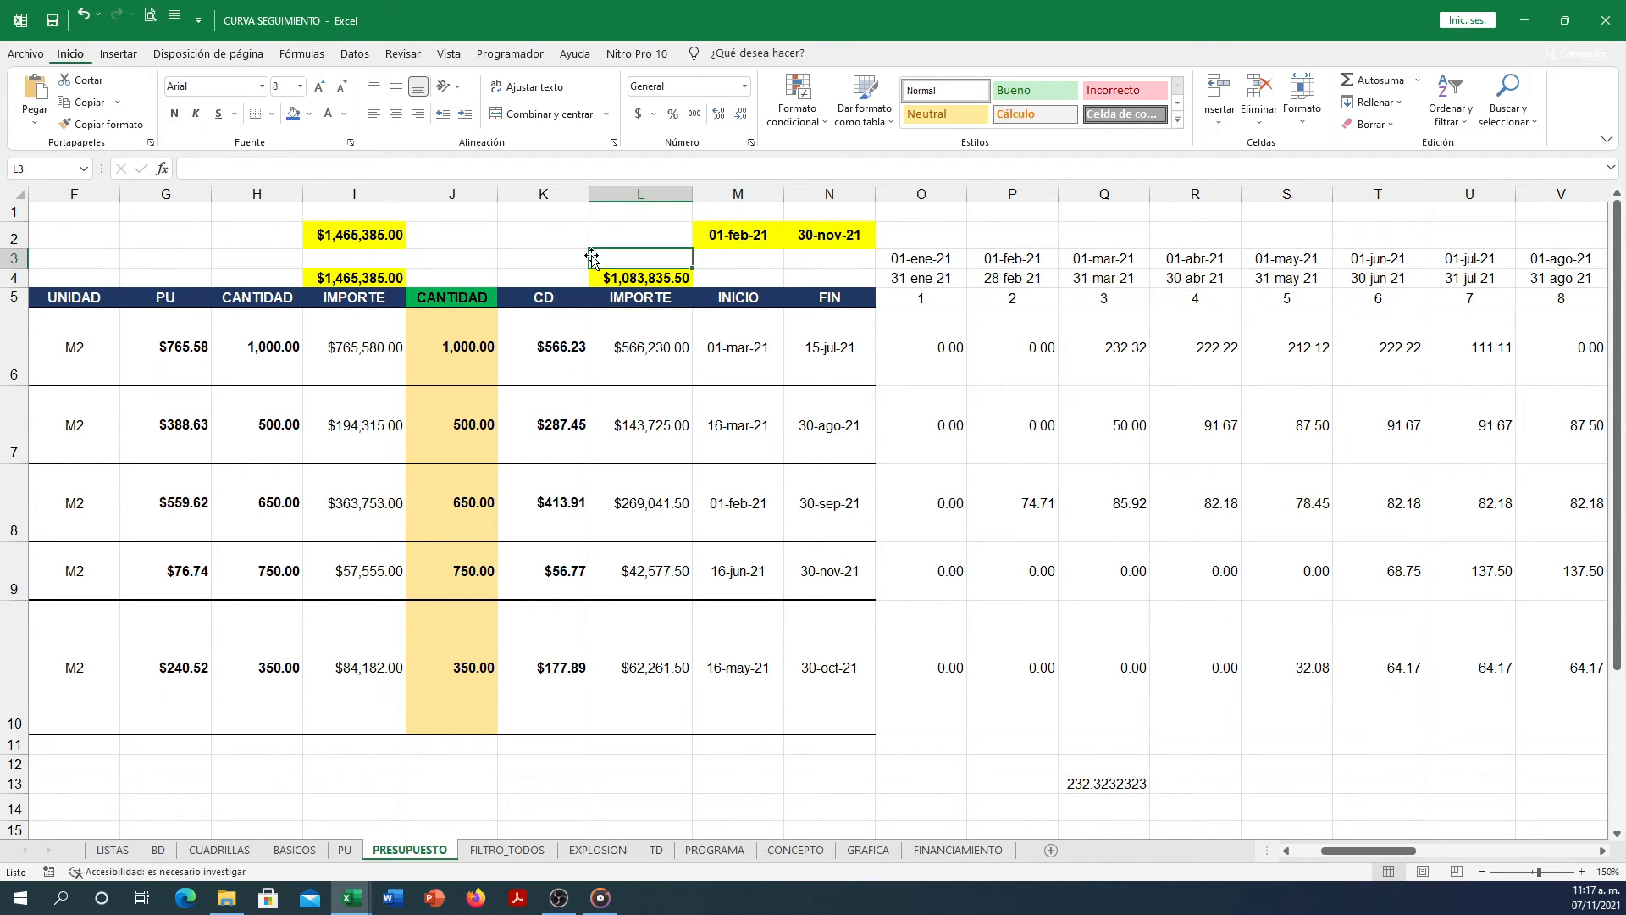
click(366, 56)
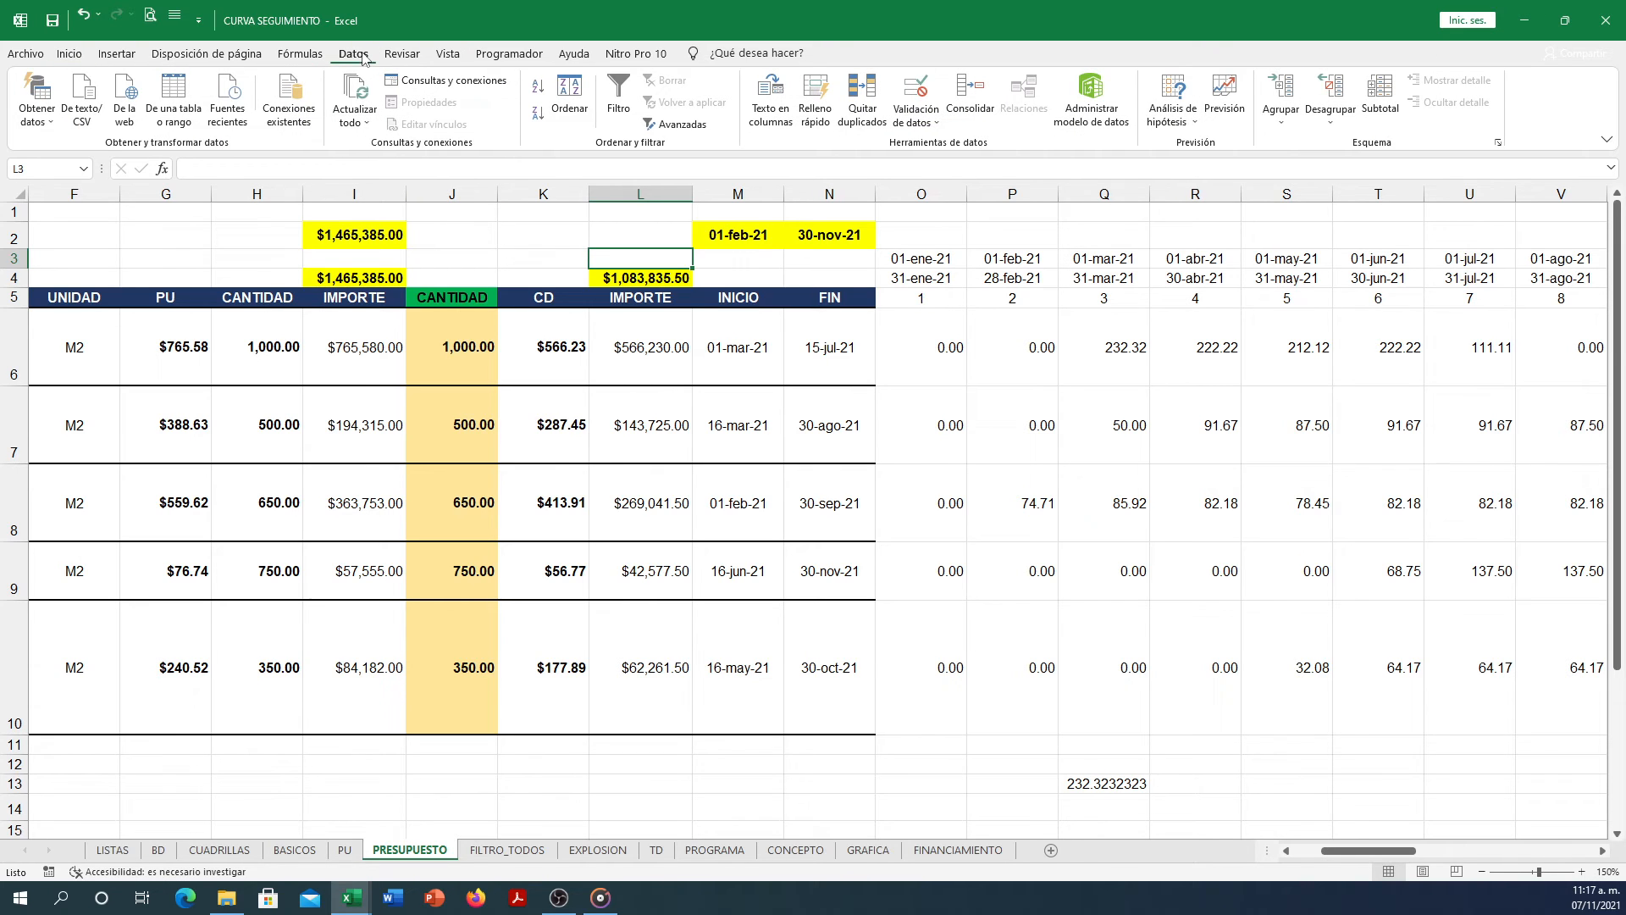
click(363, 95)
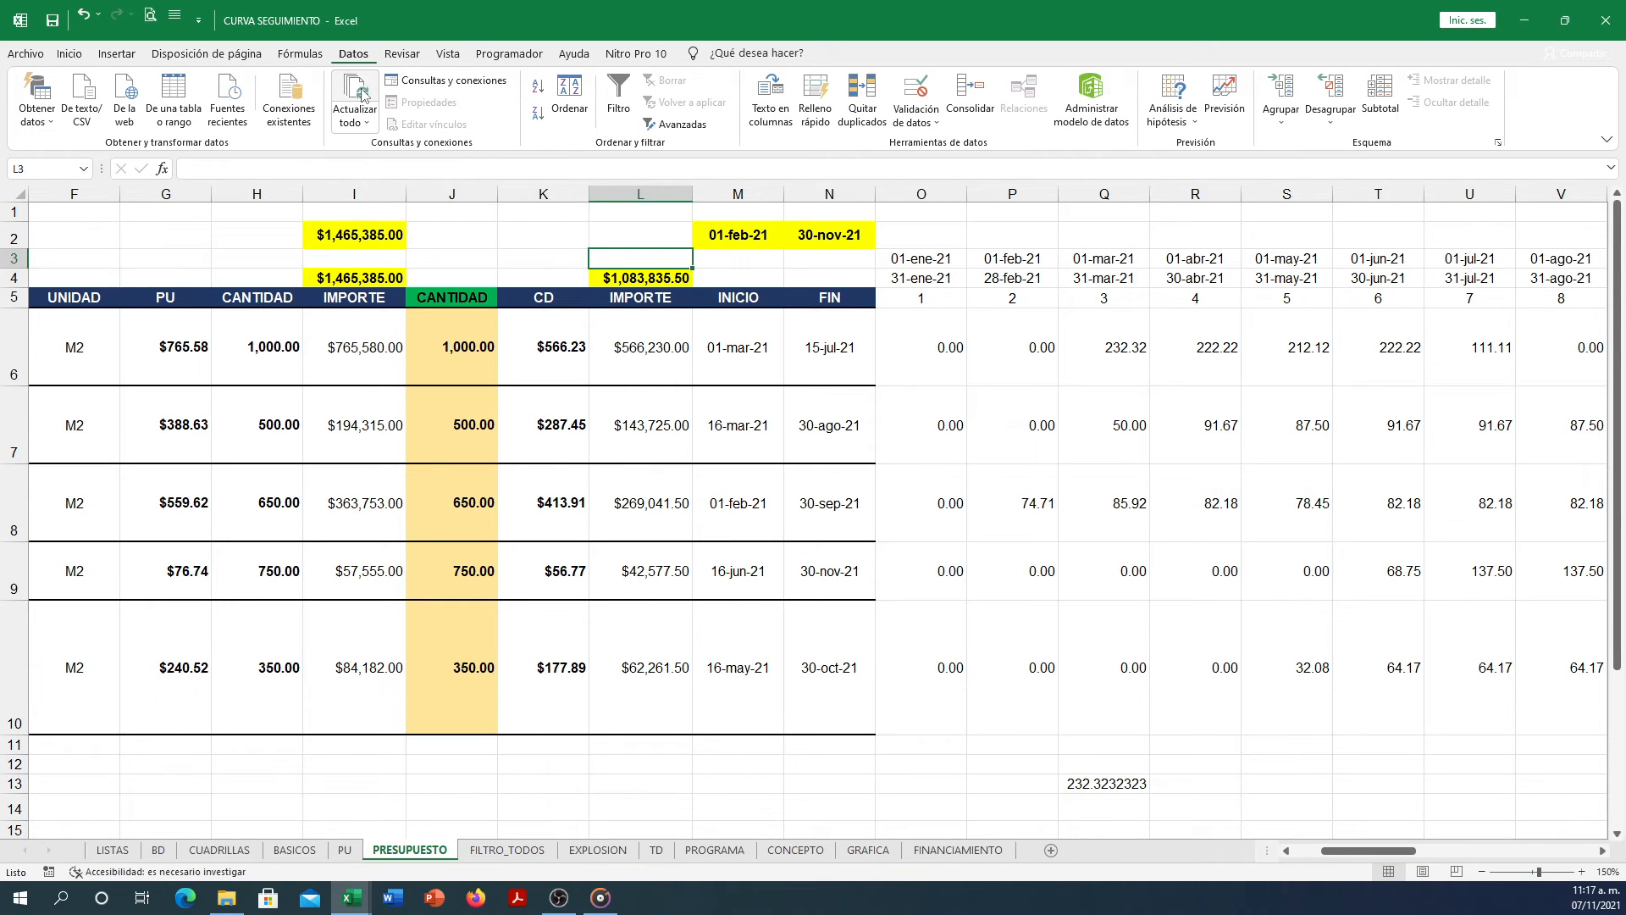
Set the quantity of the concept in row 7 to 800 in the highlighted CANTIDAD column.
click(462, 359)
click(458, 430)
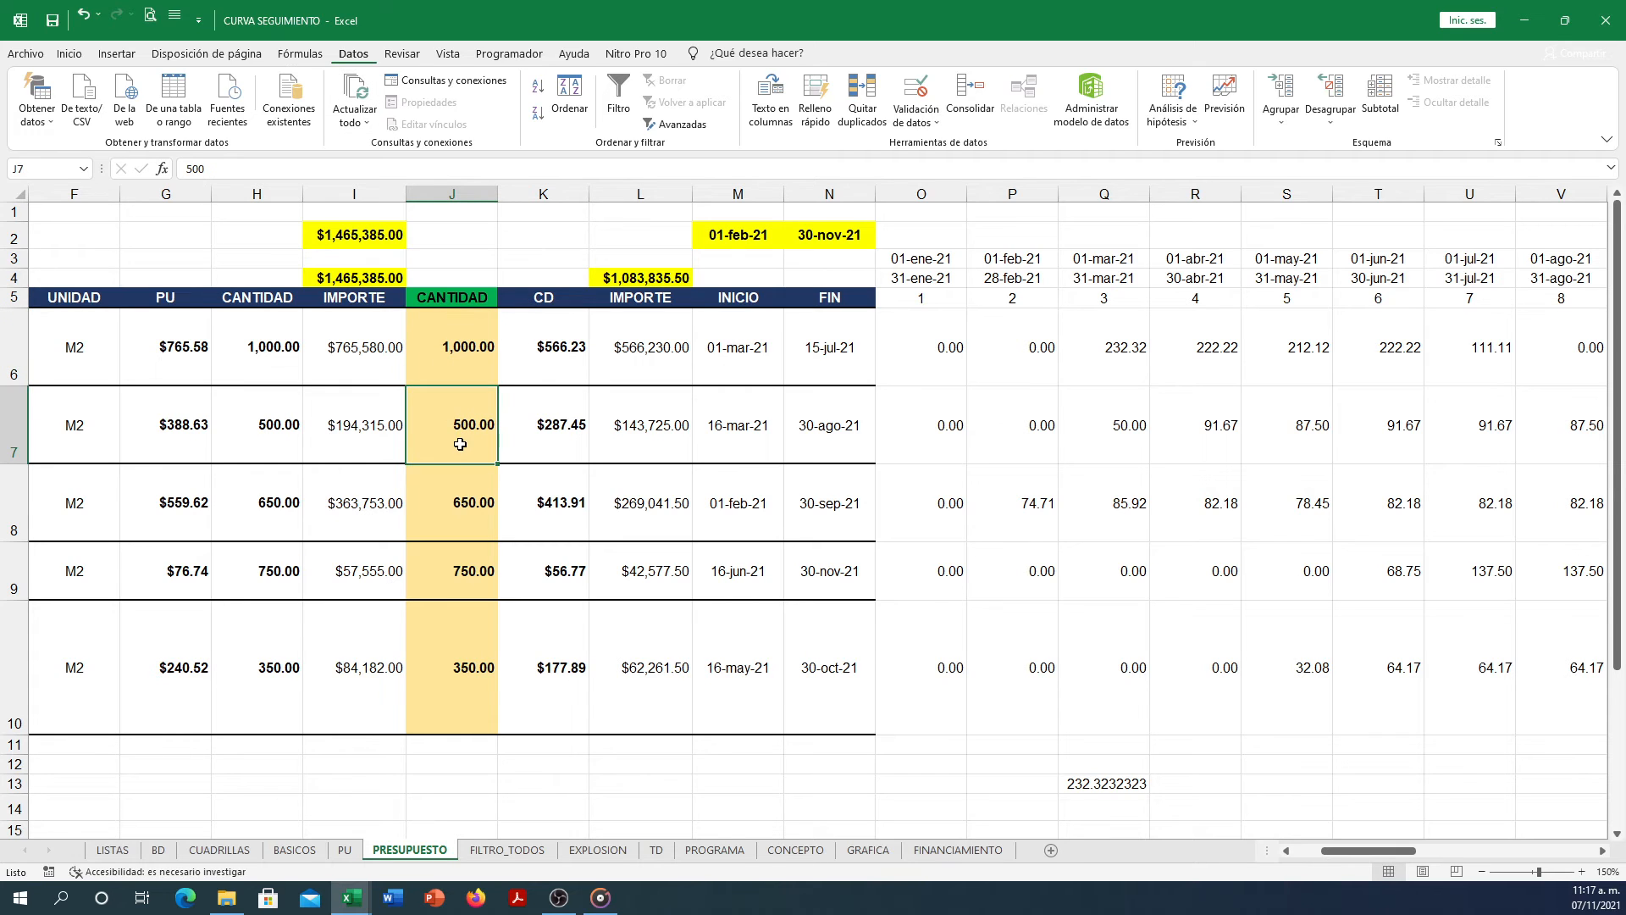
text(800)
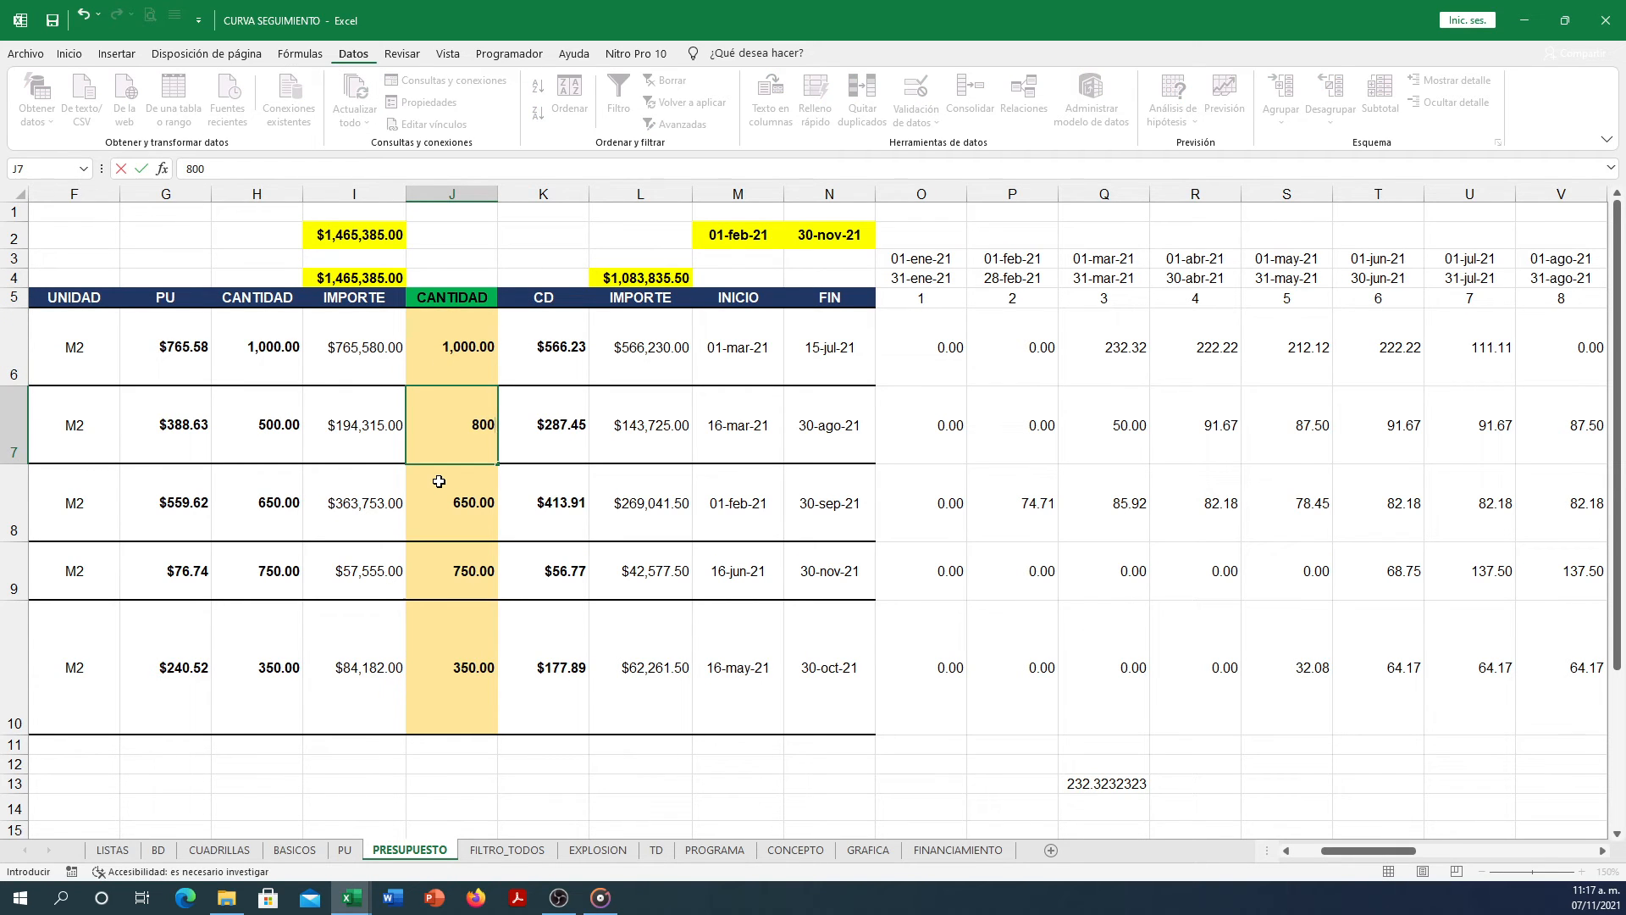
key(Return)
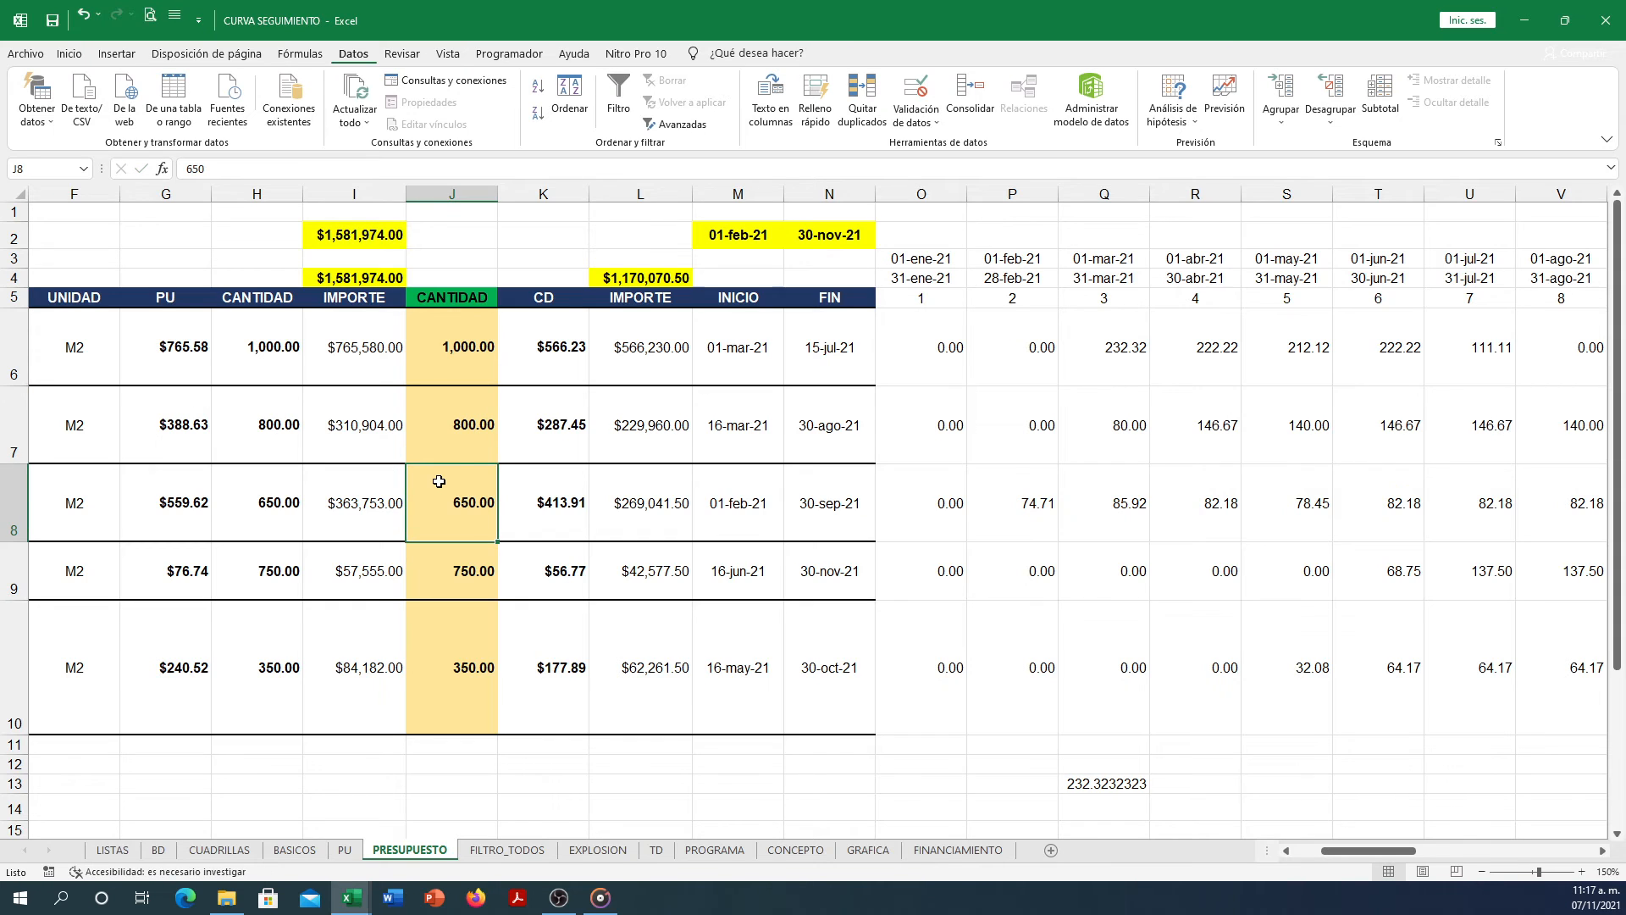
Refresh all data with the new quantity and return to the FINANCIAMIENTO sheet.
click(546, 239)
click(354, 95)
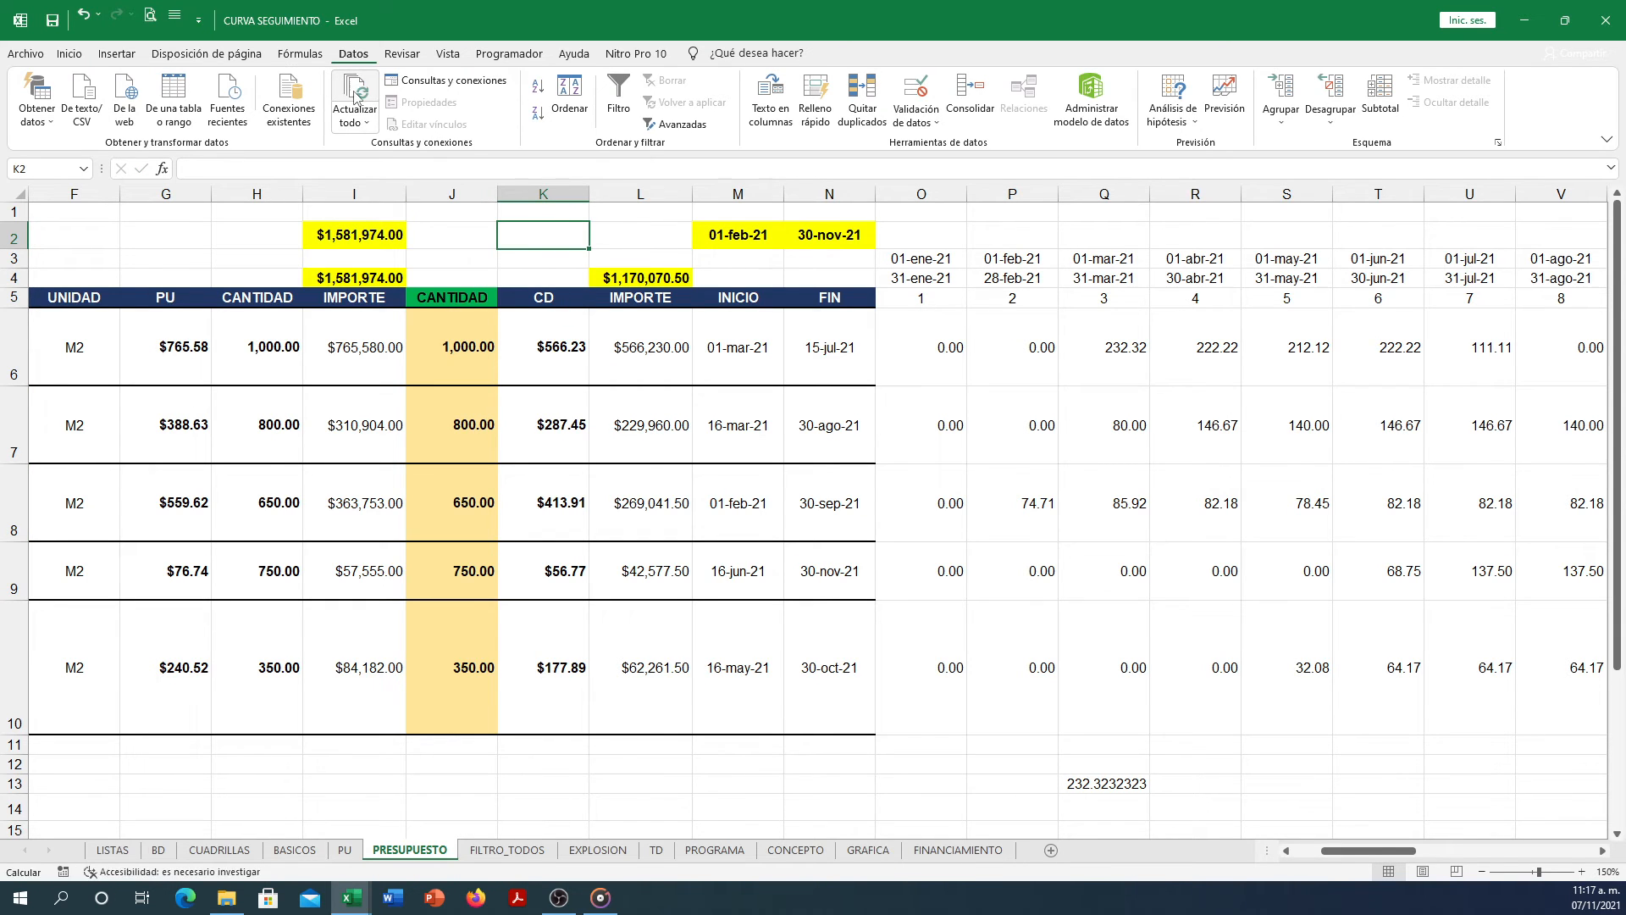
click(775, 783)
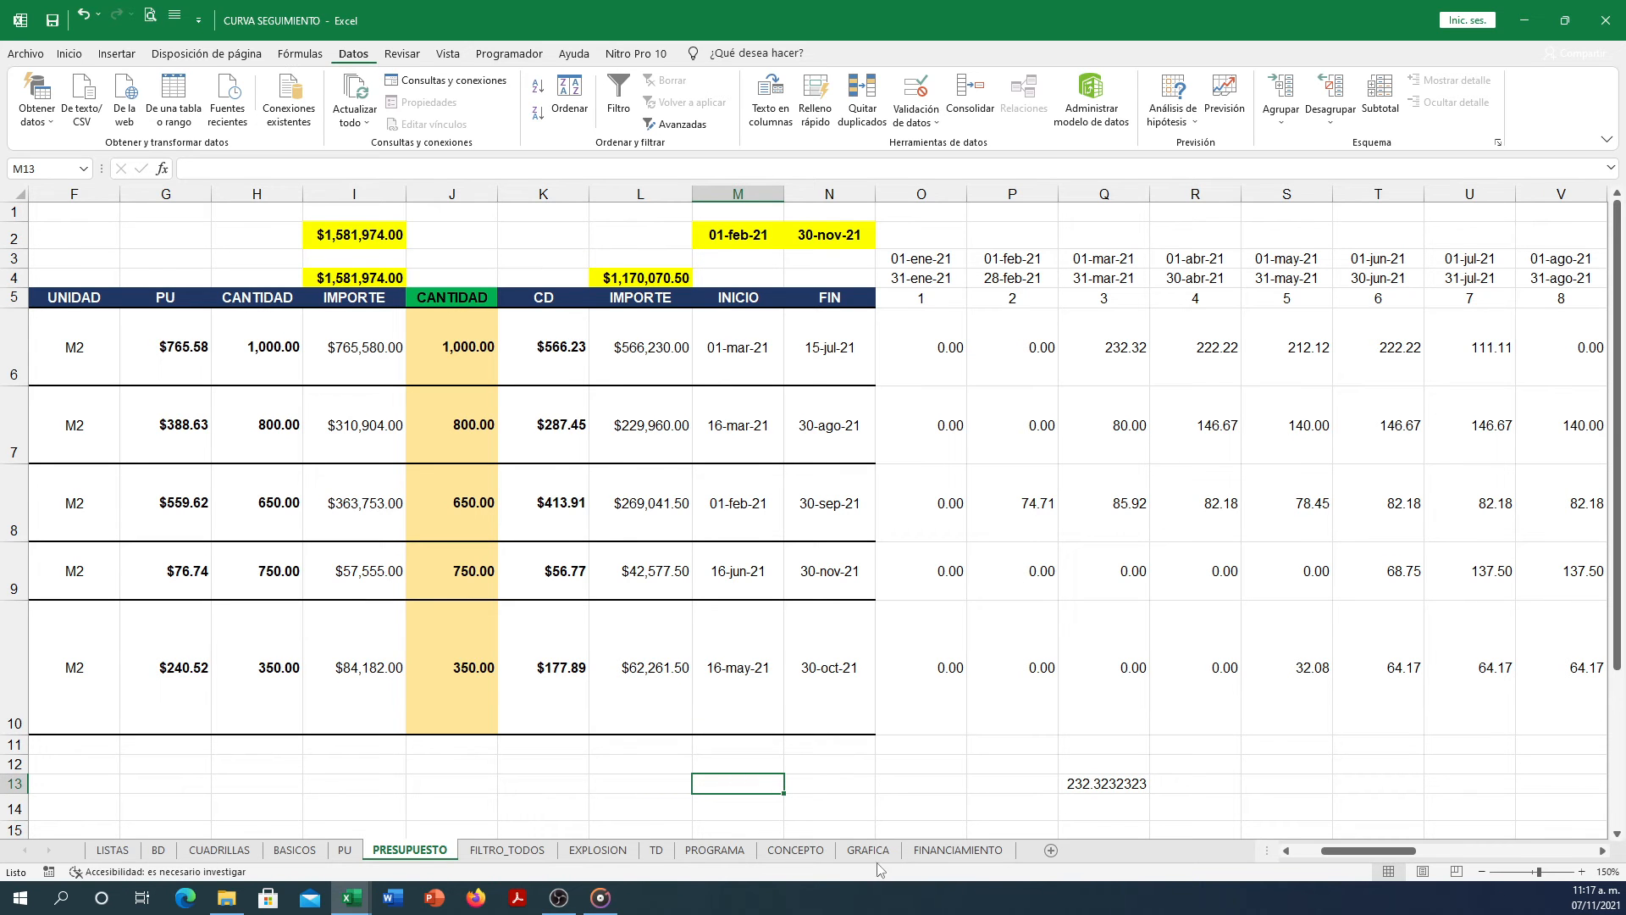
click(959, 849)
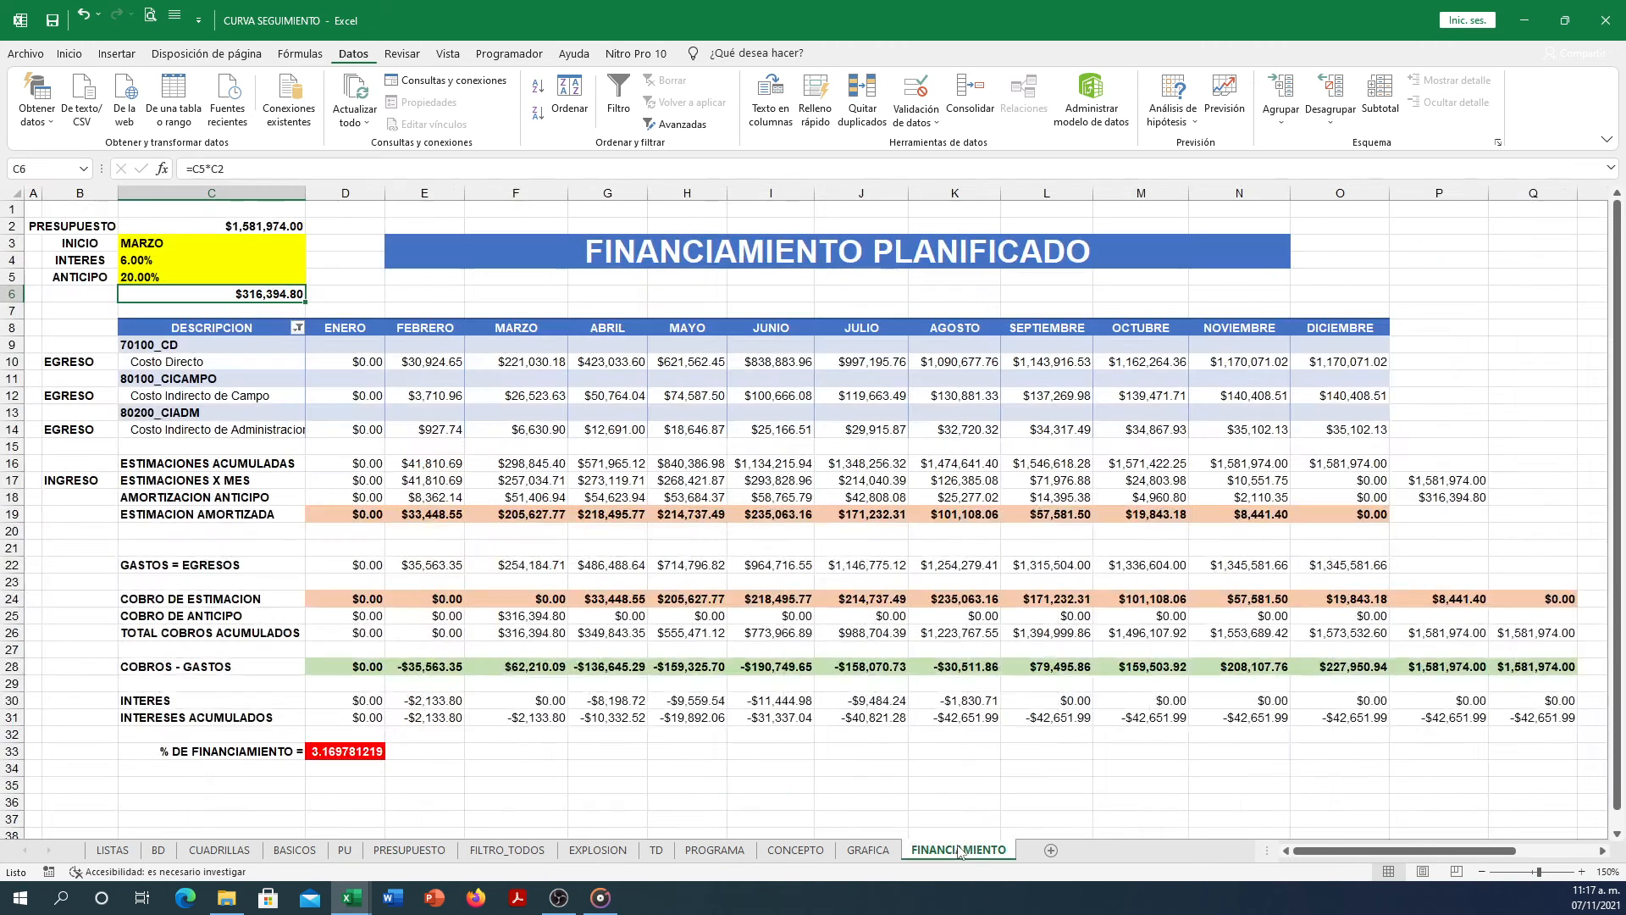
Set the INICIO month on the FINANCIAMIENTO sheet to FEBRERO.
click(254, 250)
click(312, 243)
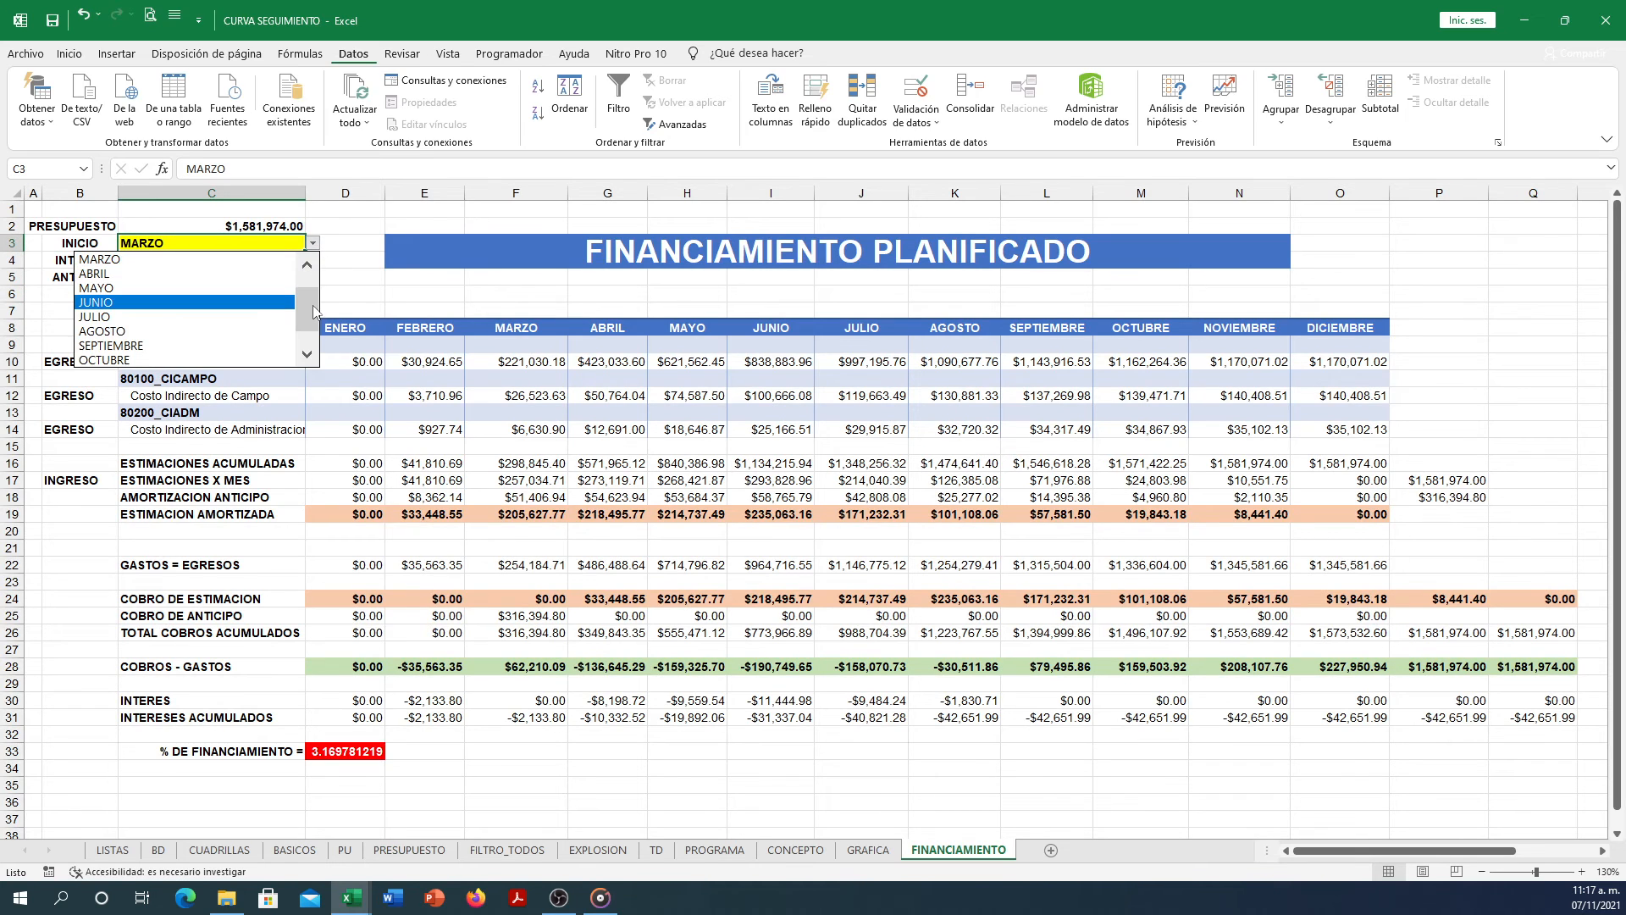
scroll(313, 312, up, 2)
click(244, 273)
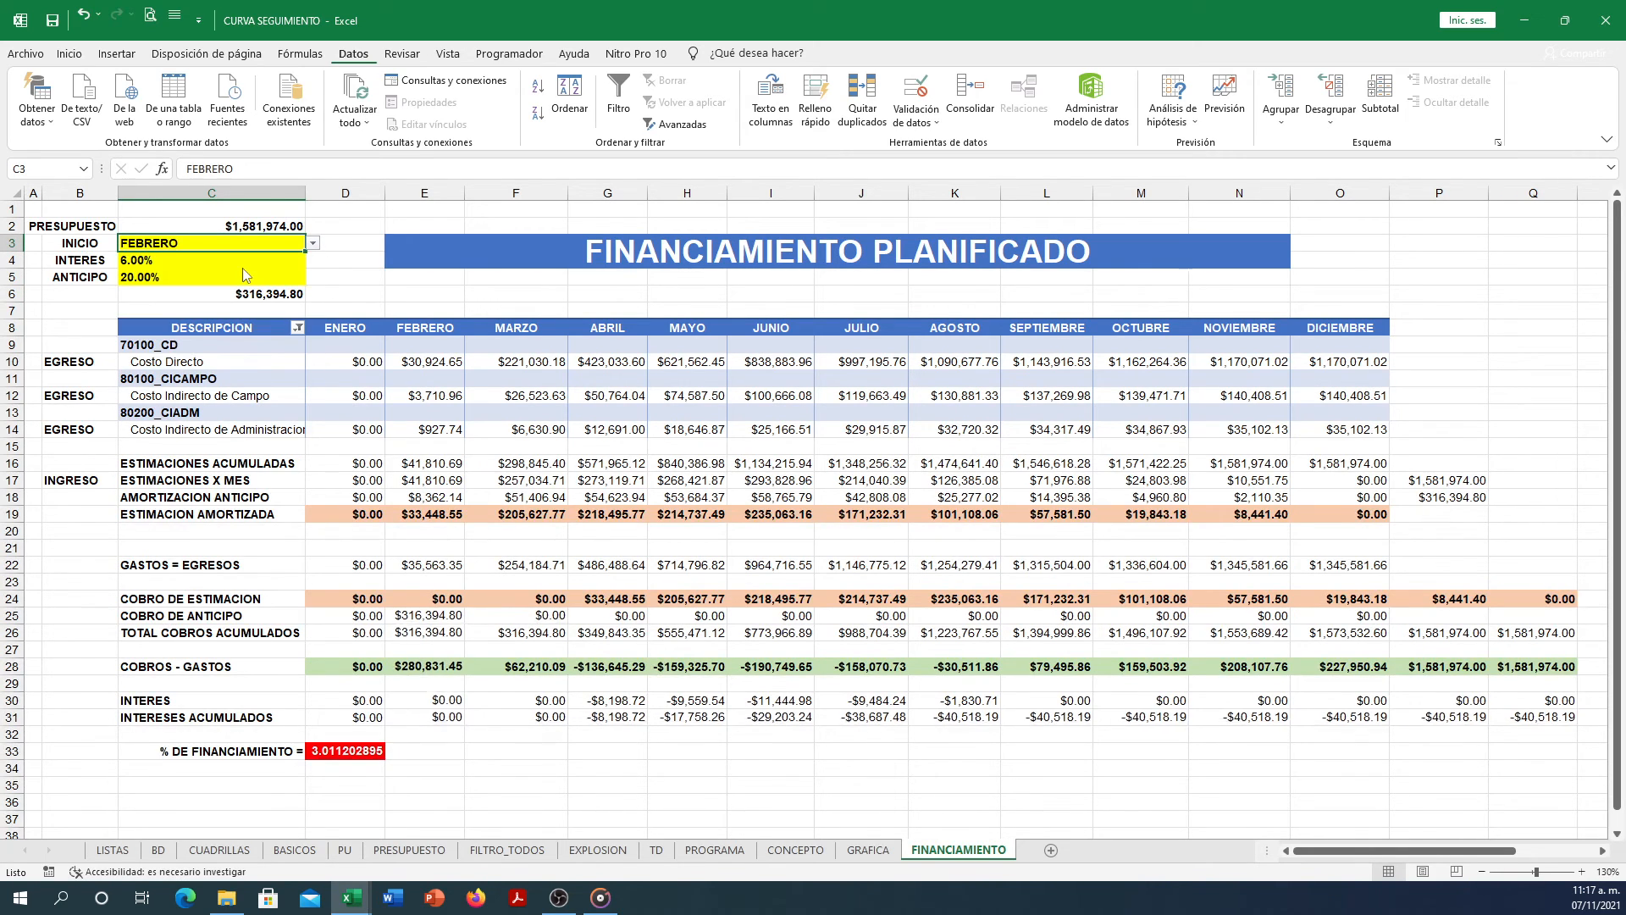
Set the INTERES rate in C4 to 7%.
click(242, 267)
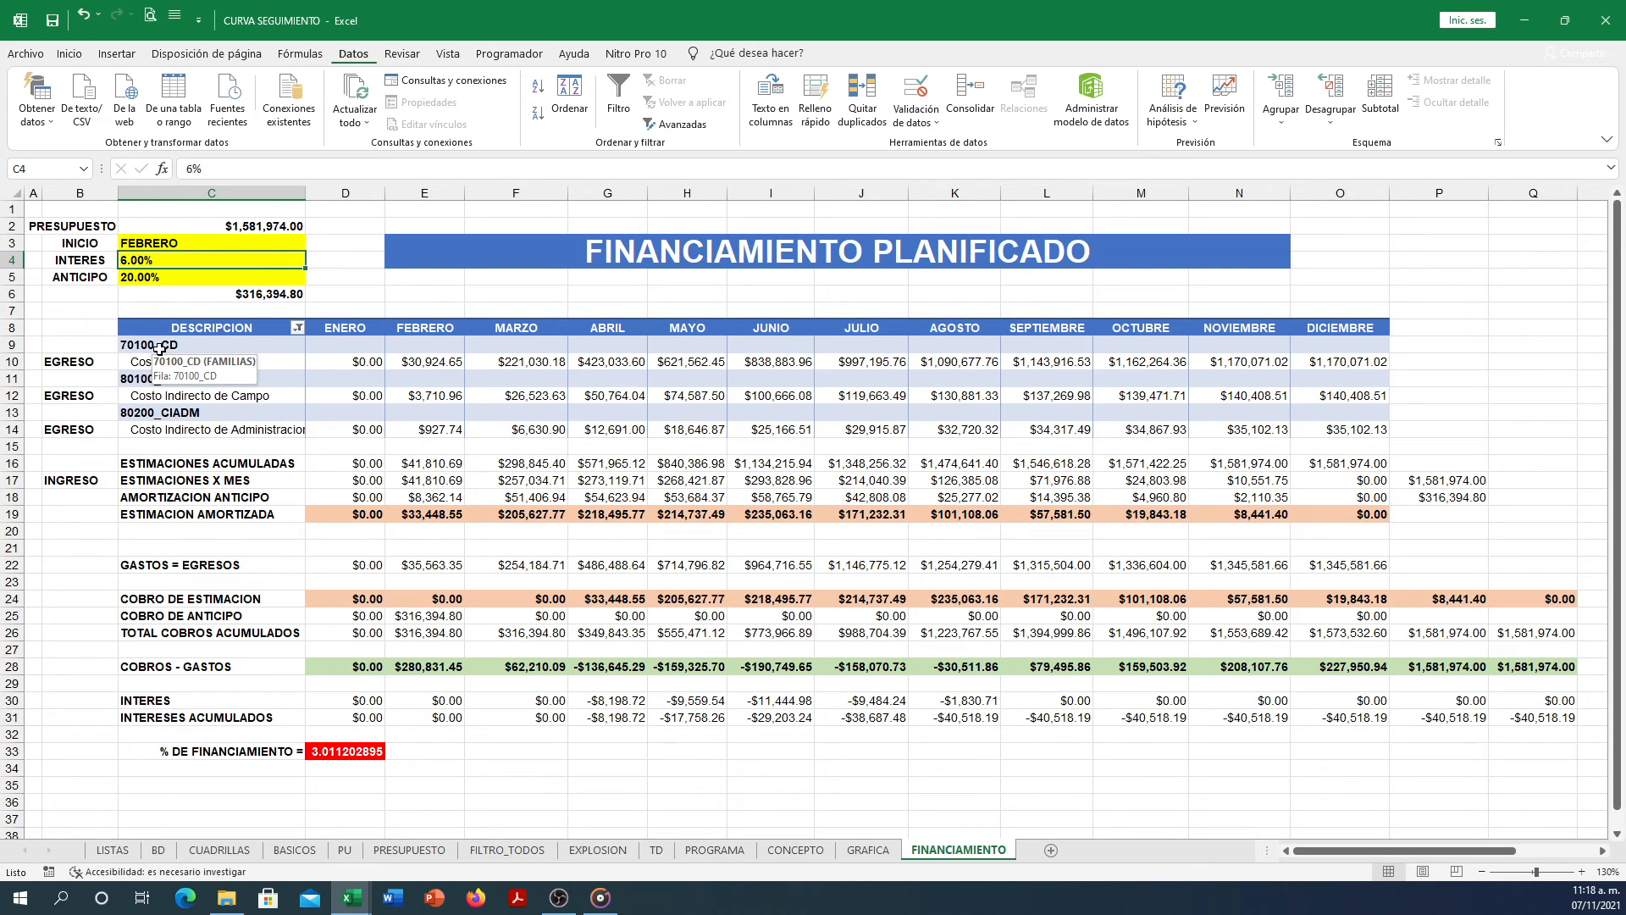
text(7)
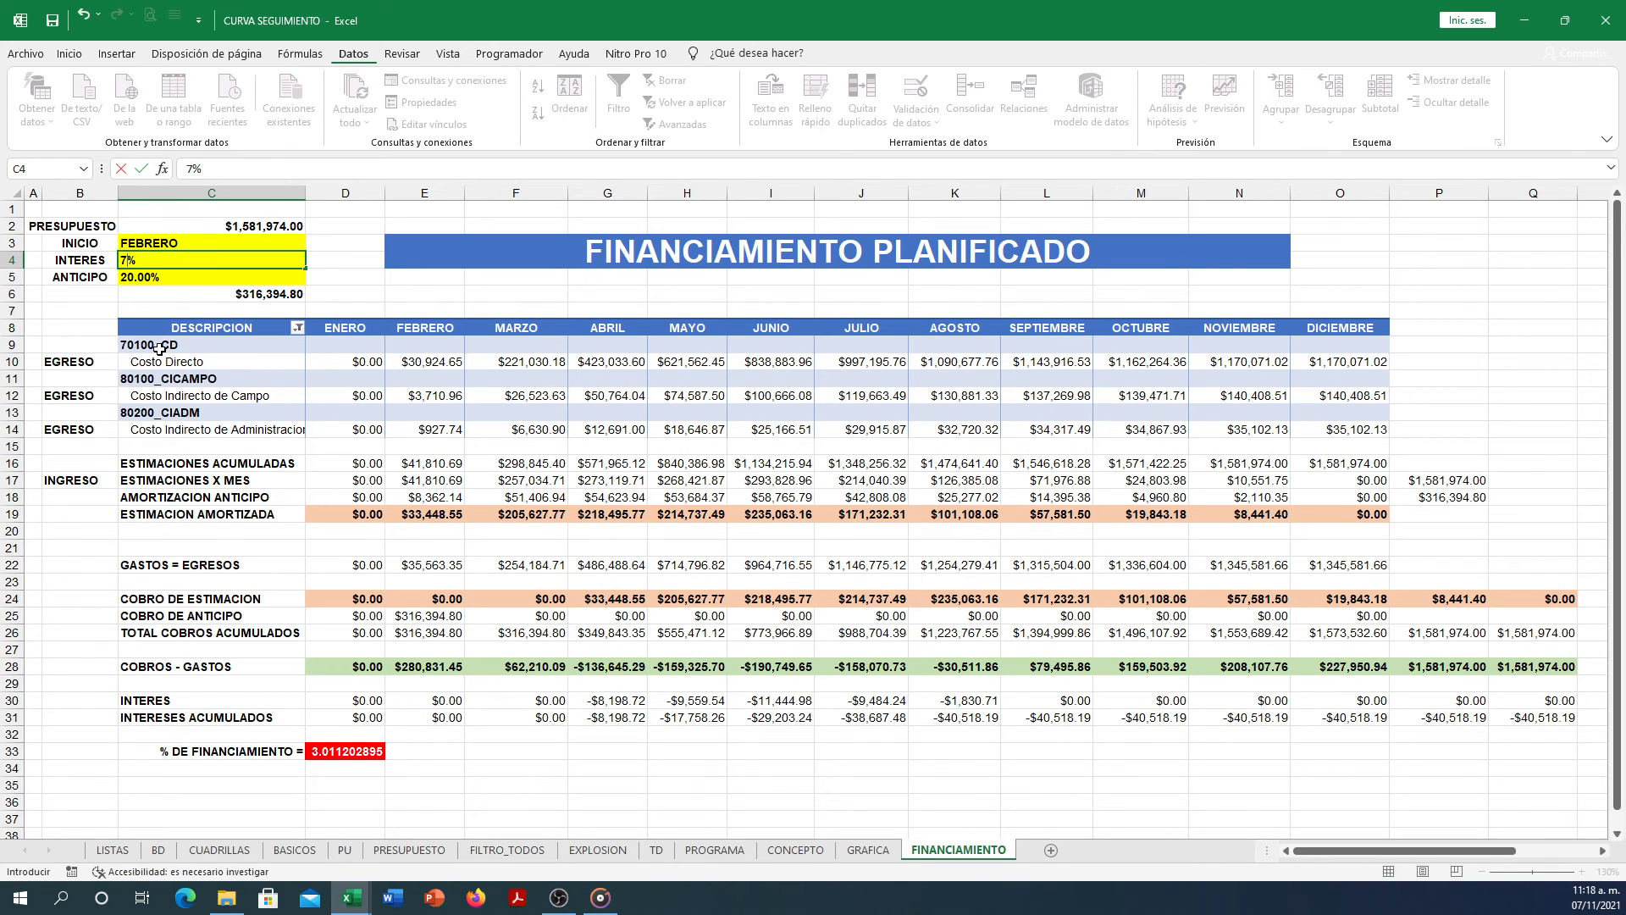
key(Return)
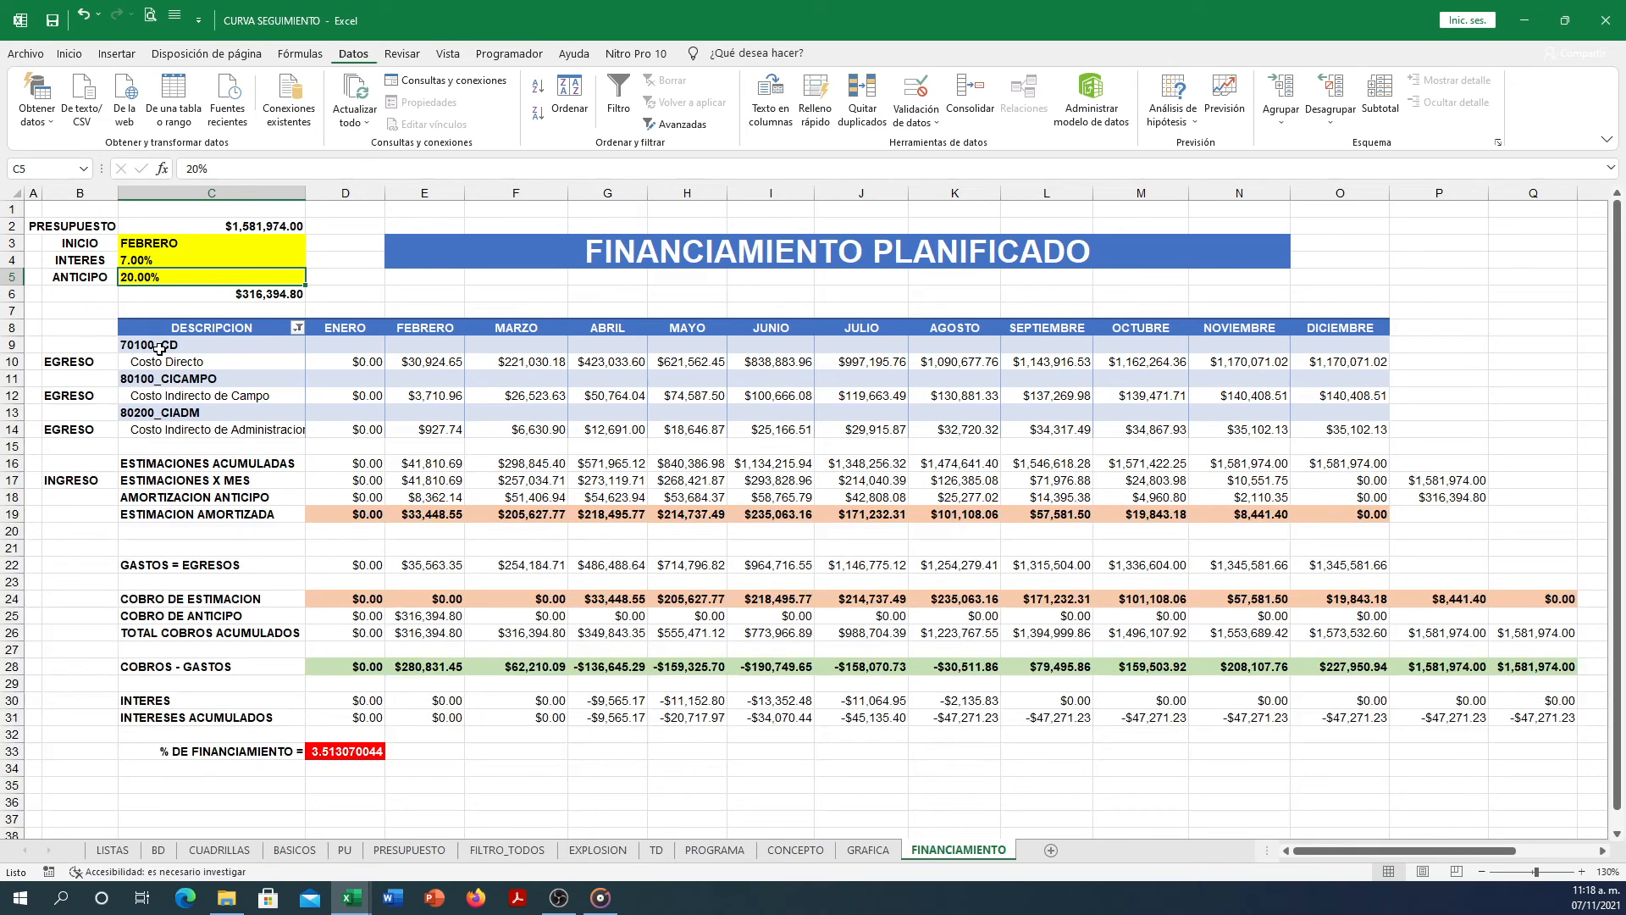
click(235, 297)
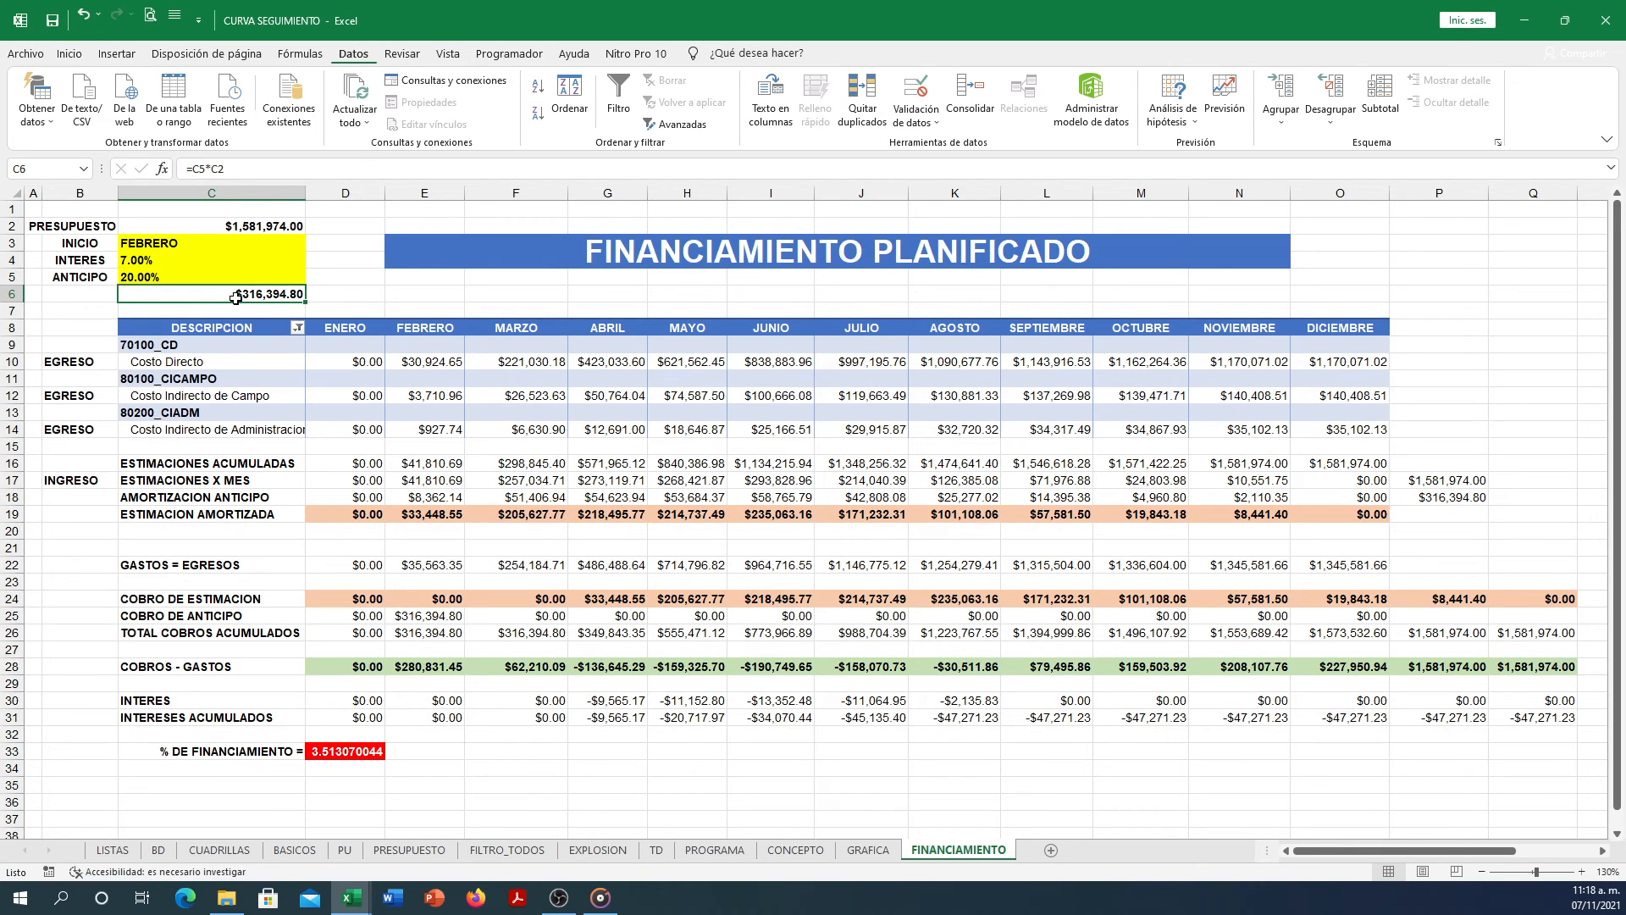
Check the % DE FINANCIAMIENTO formula in D33.
click(849, 291)
click(351, 757)
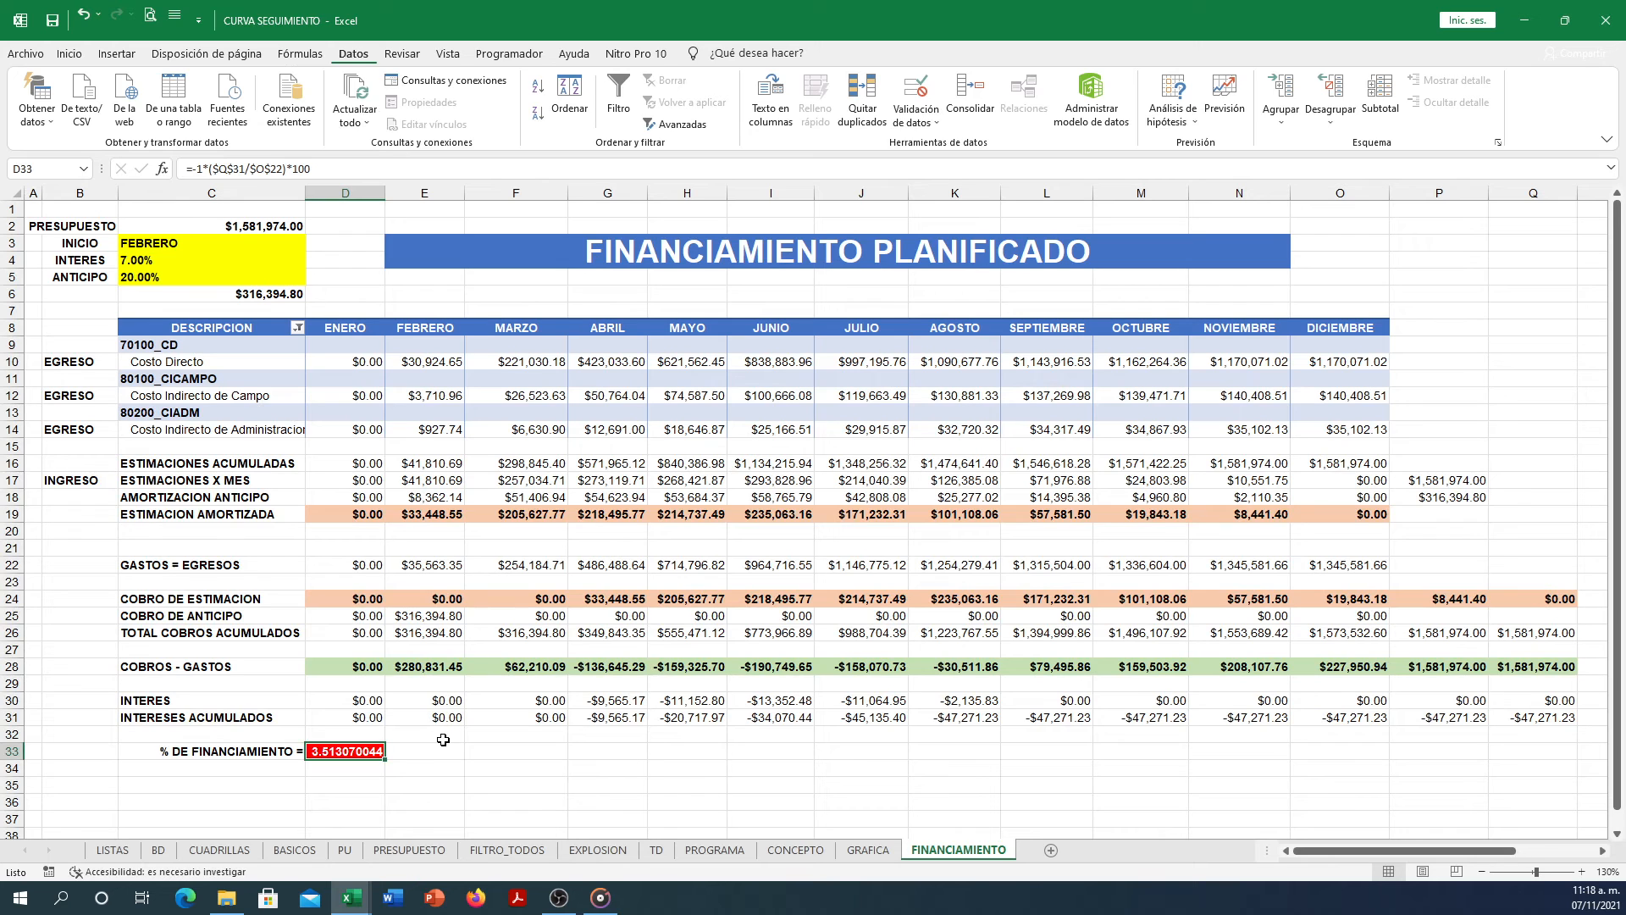
click(212, 785)
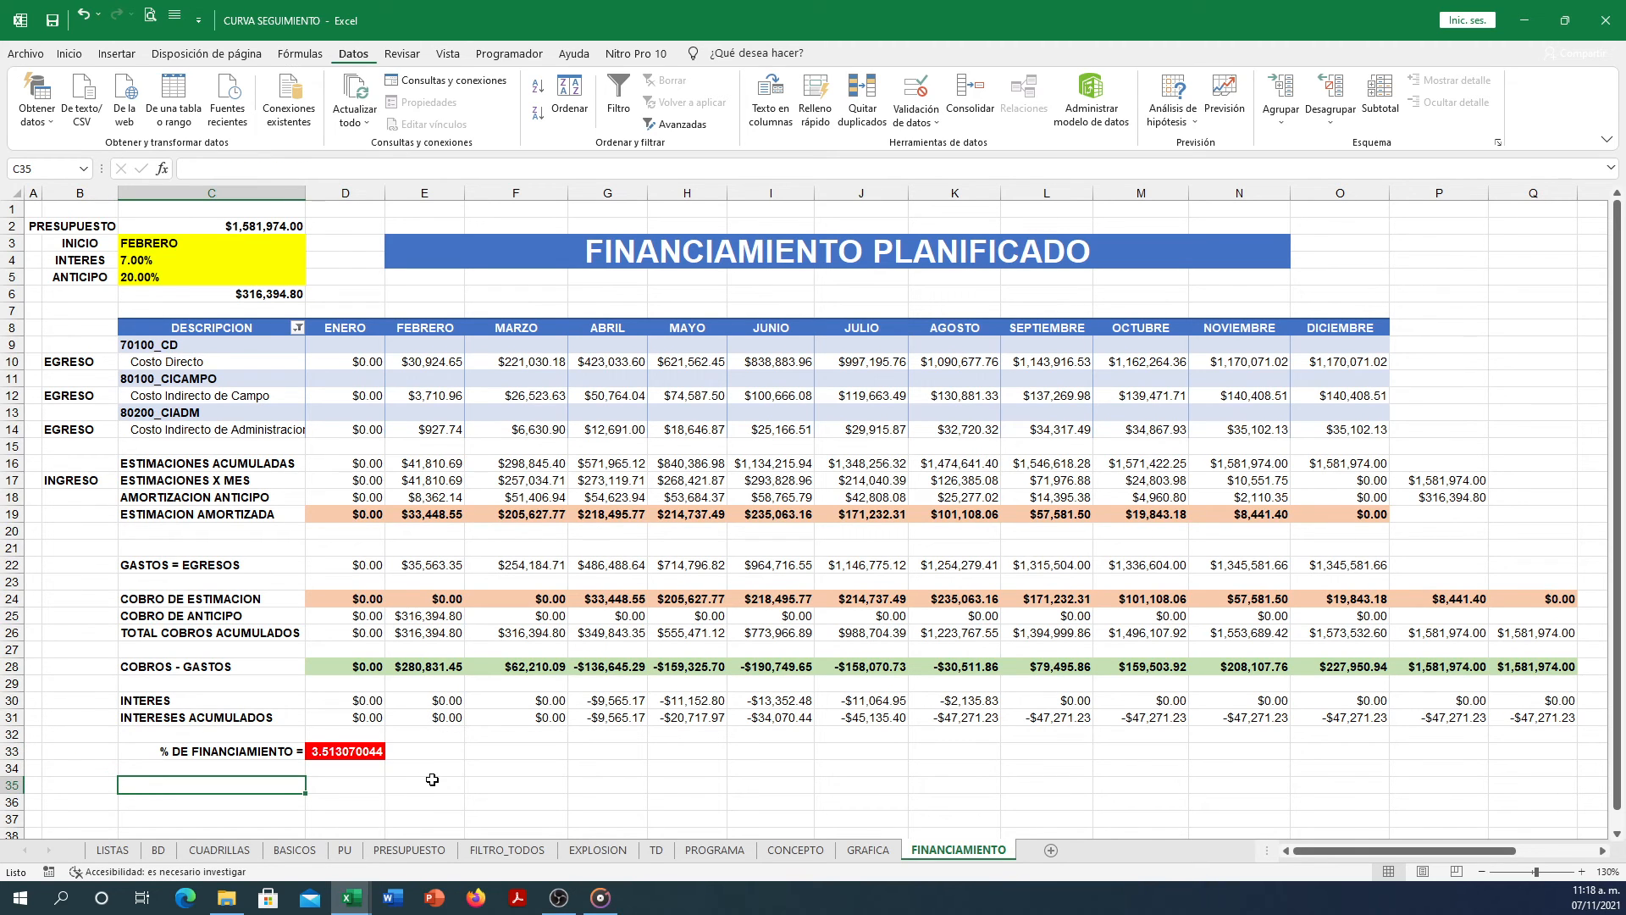
On the BD sheet, set the PU of the Financiamiento row to 3.51 and refresh all of the workbook's data.
click(158, 850)
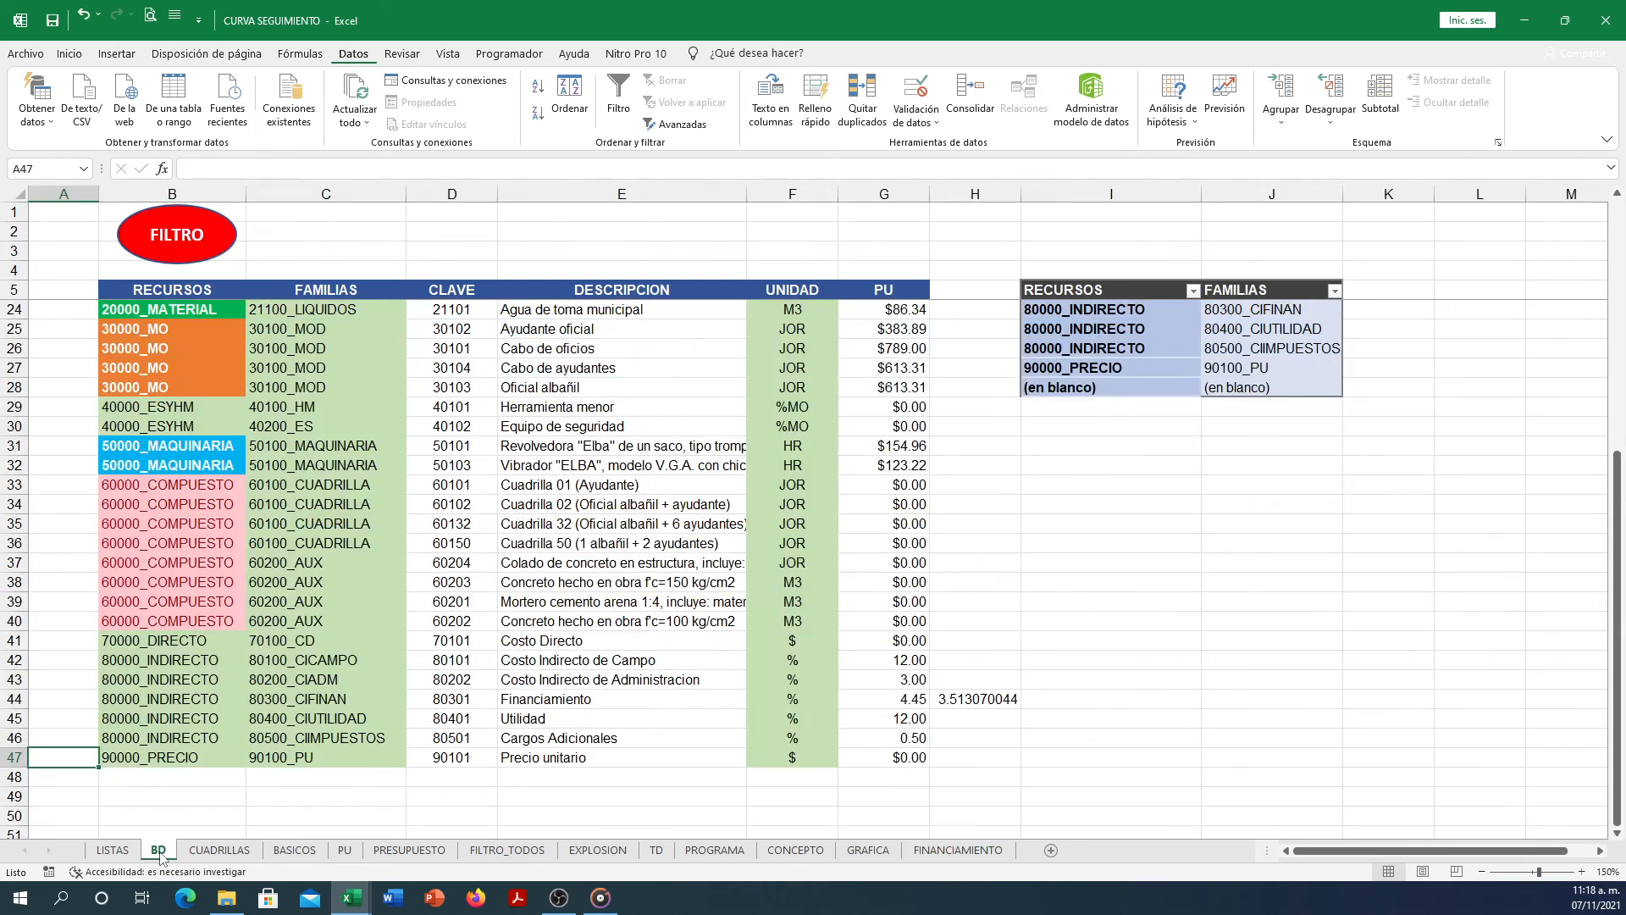
click(938, 788)
click(913, 700)
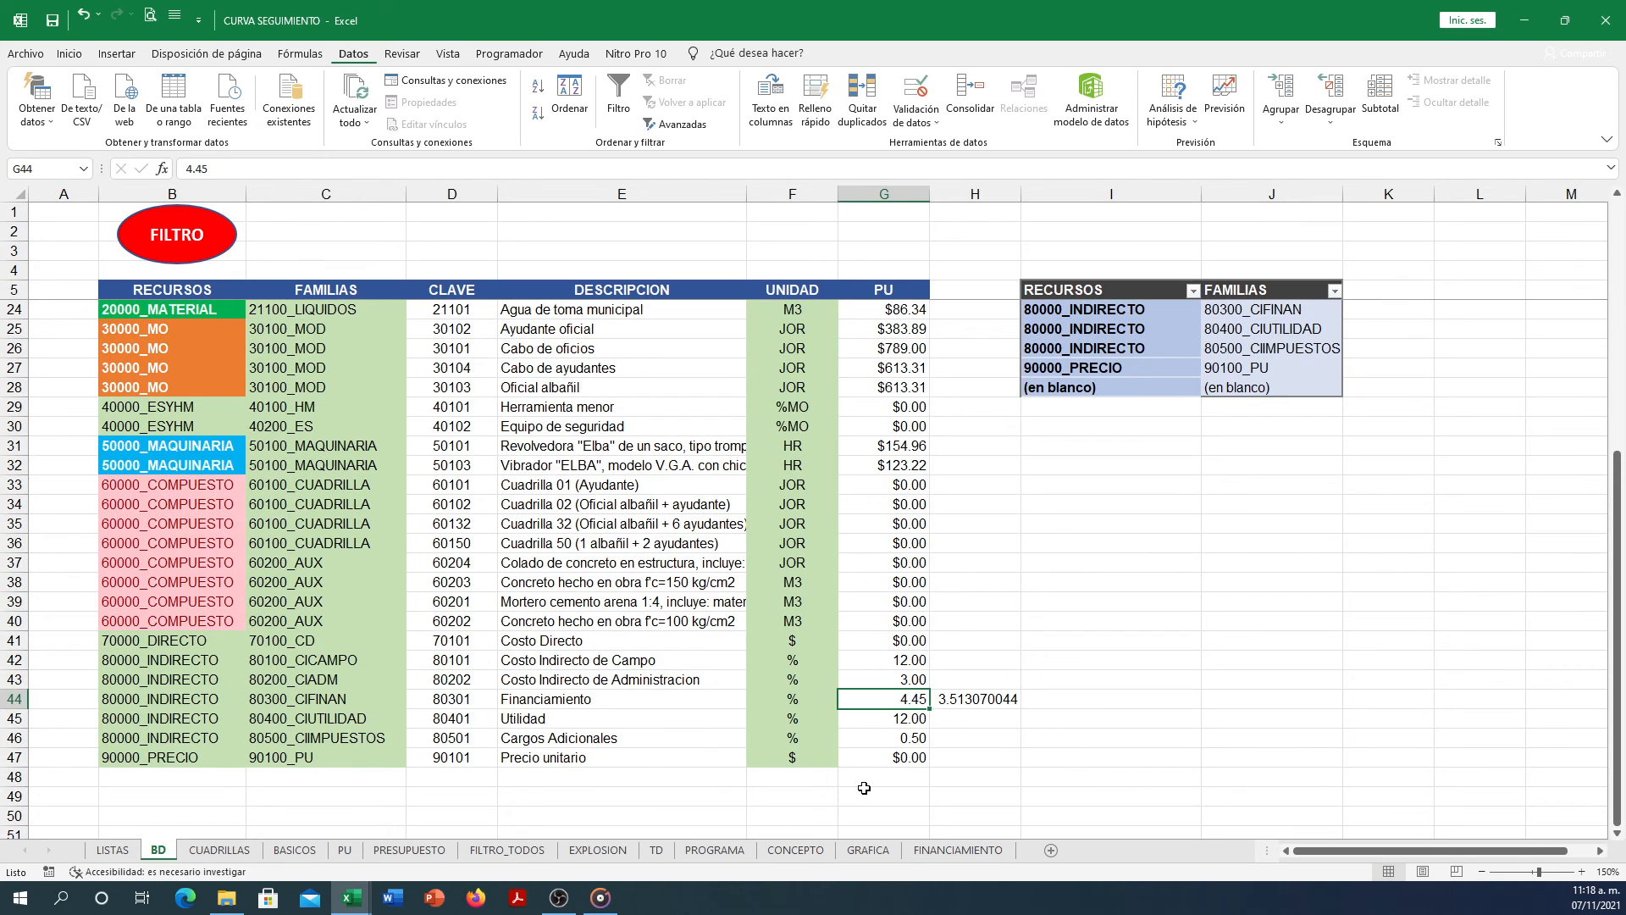
text(3.)
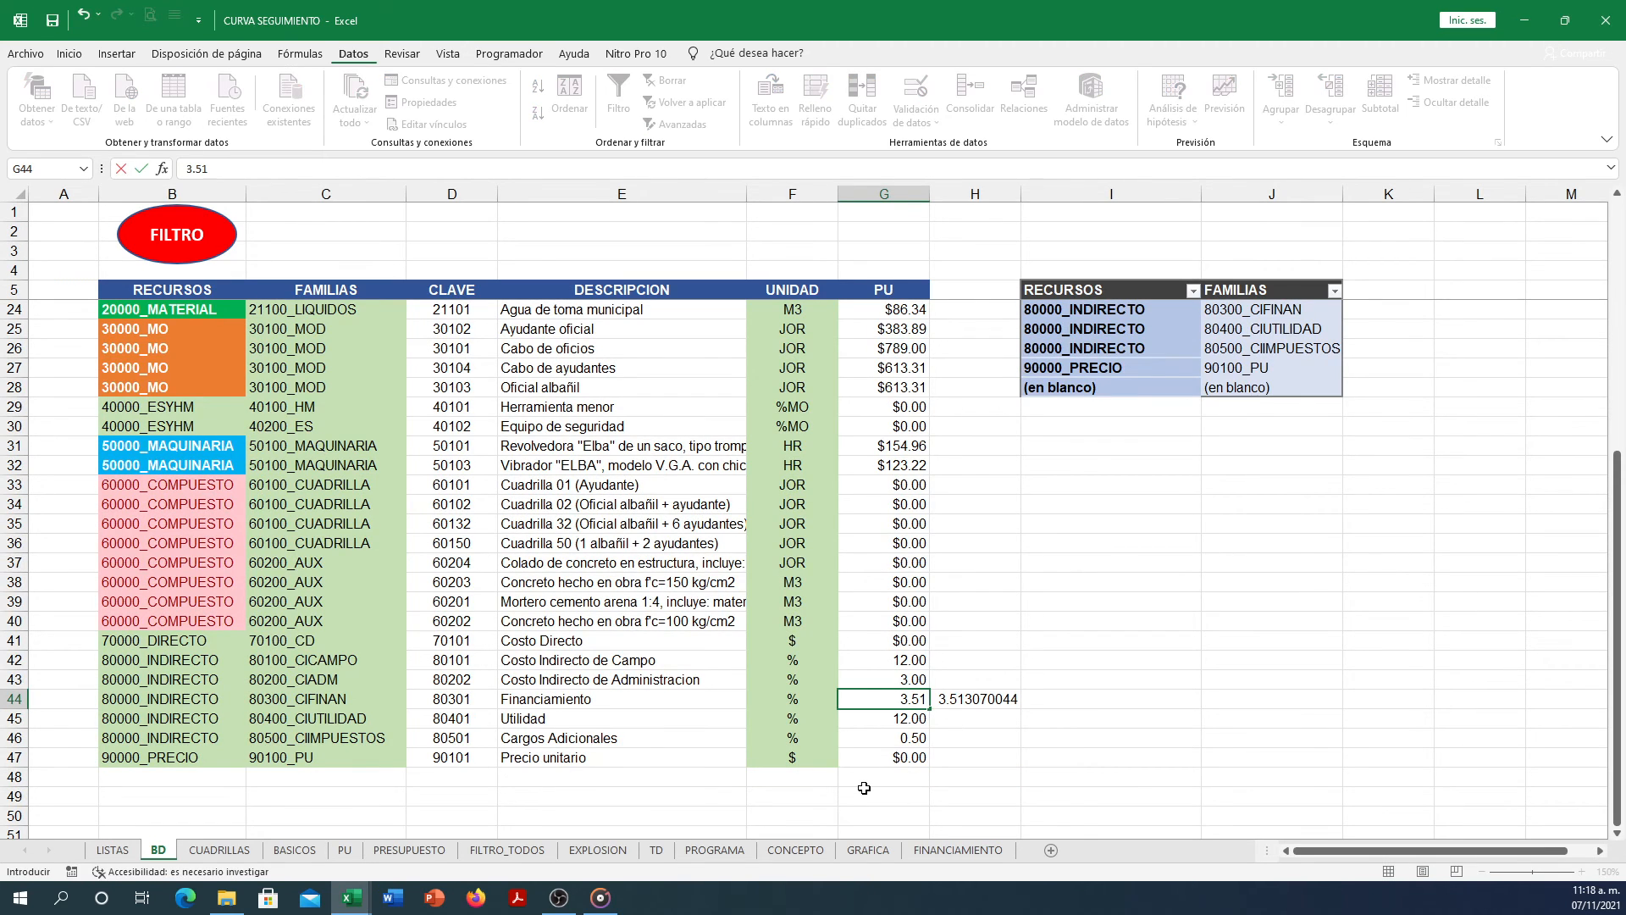
text(51)
click(951, 669)
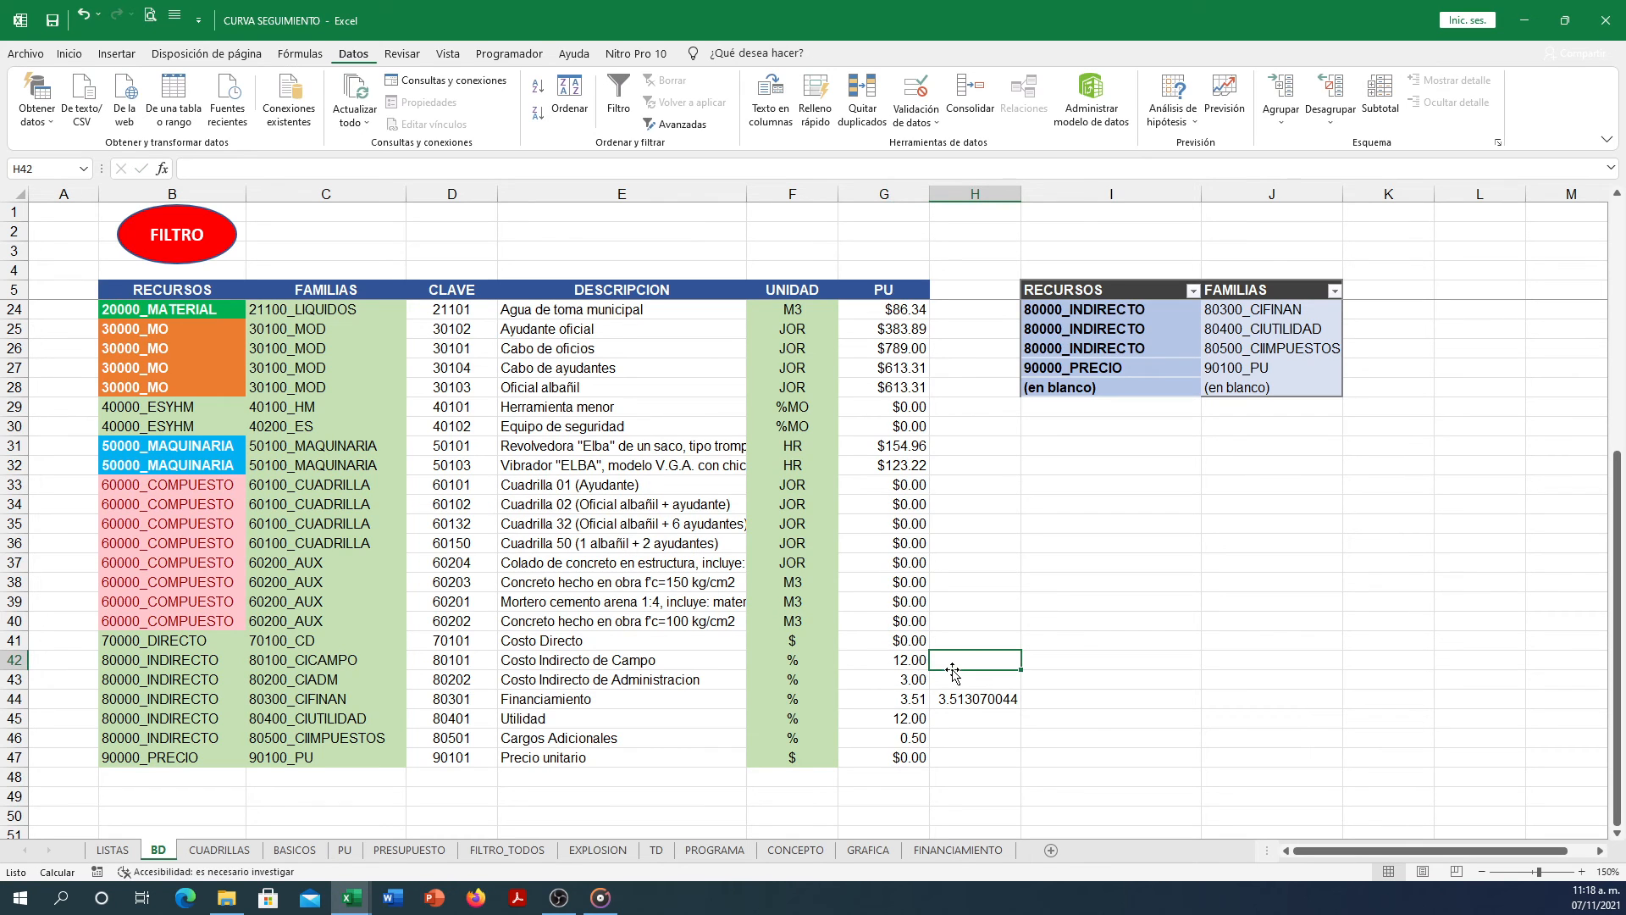
click(367, 95)
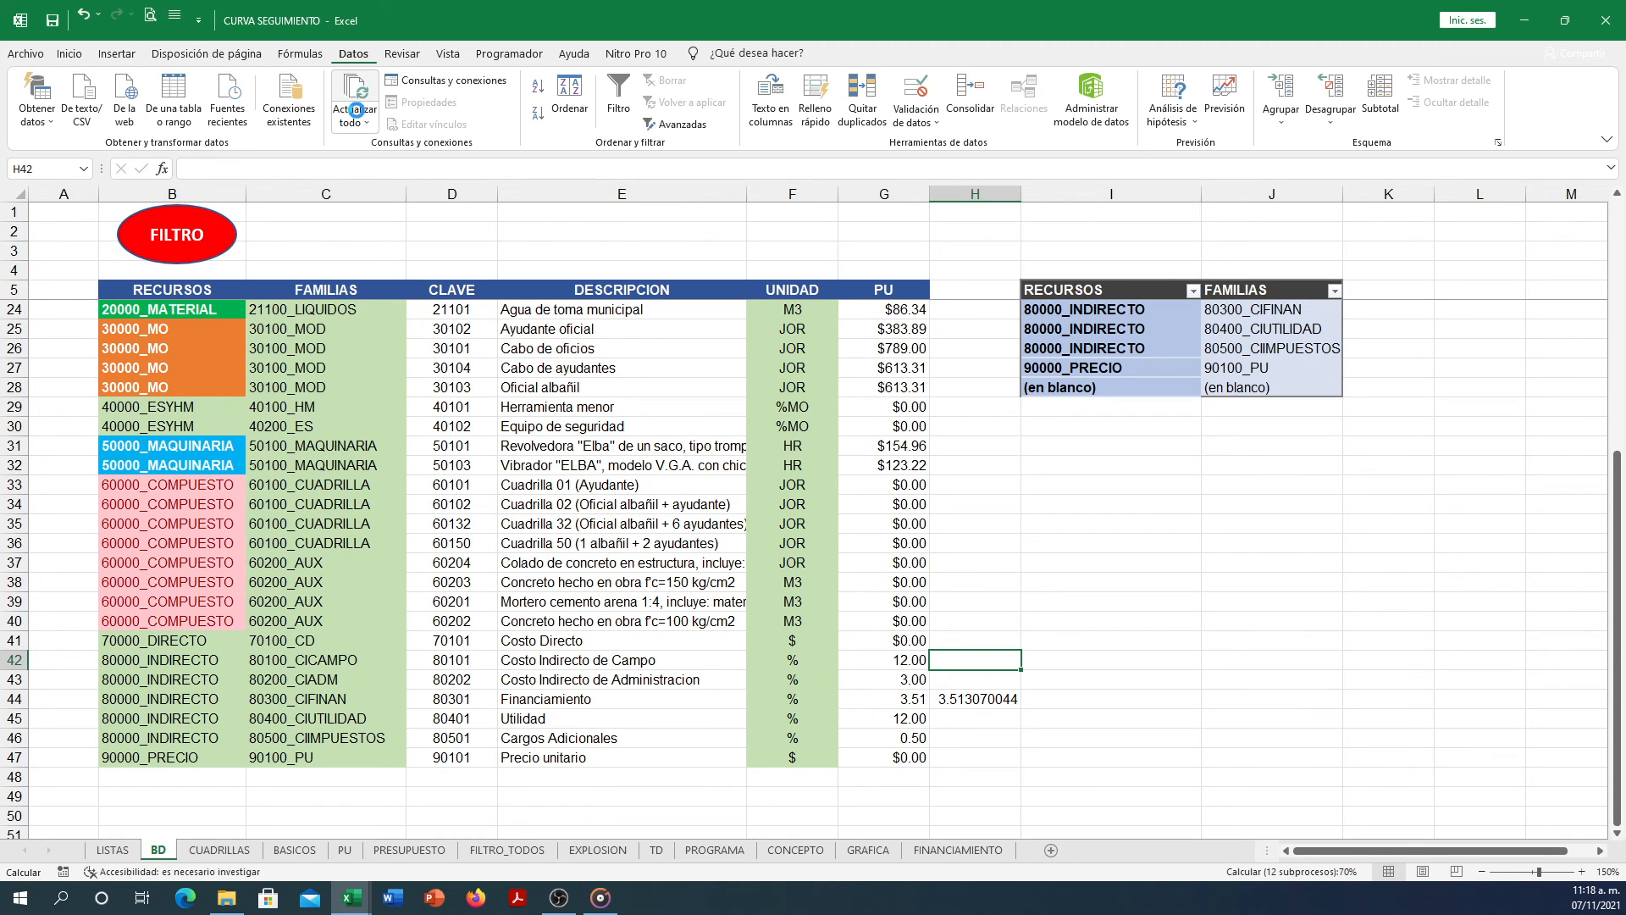
click(356, 91)
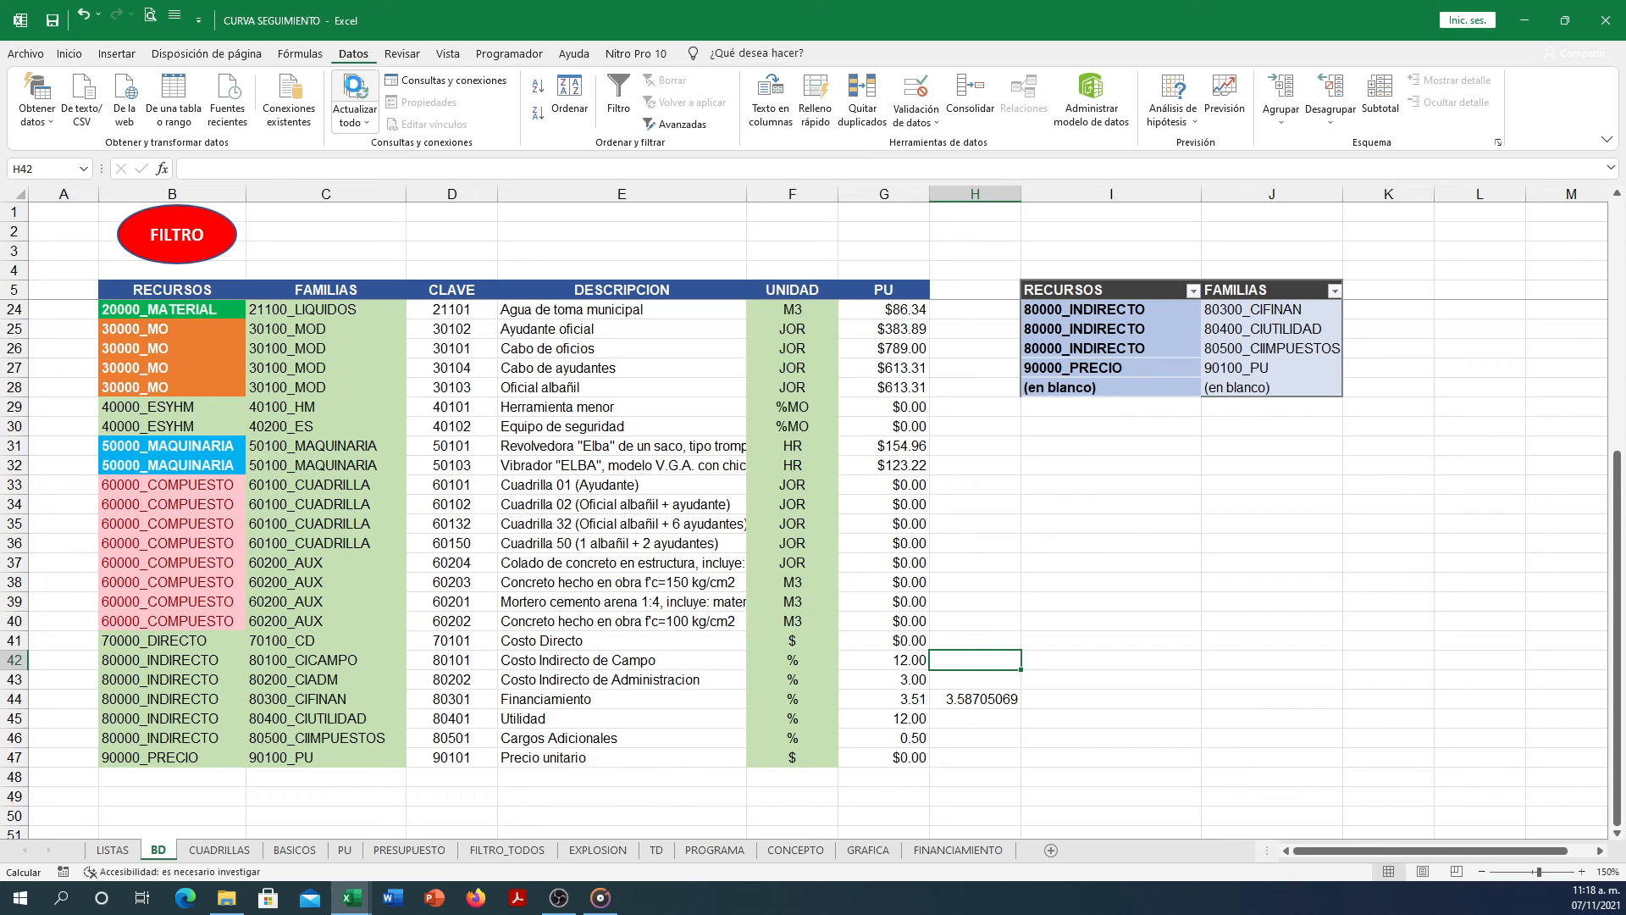
click(356, 92)
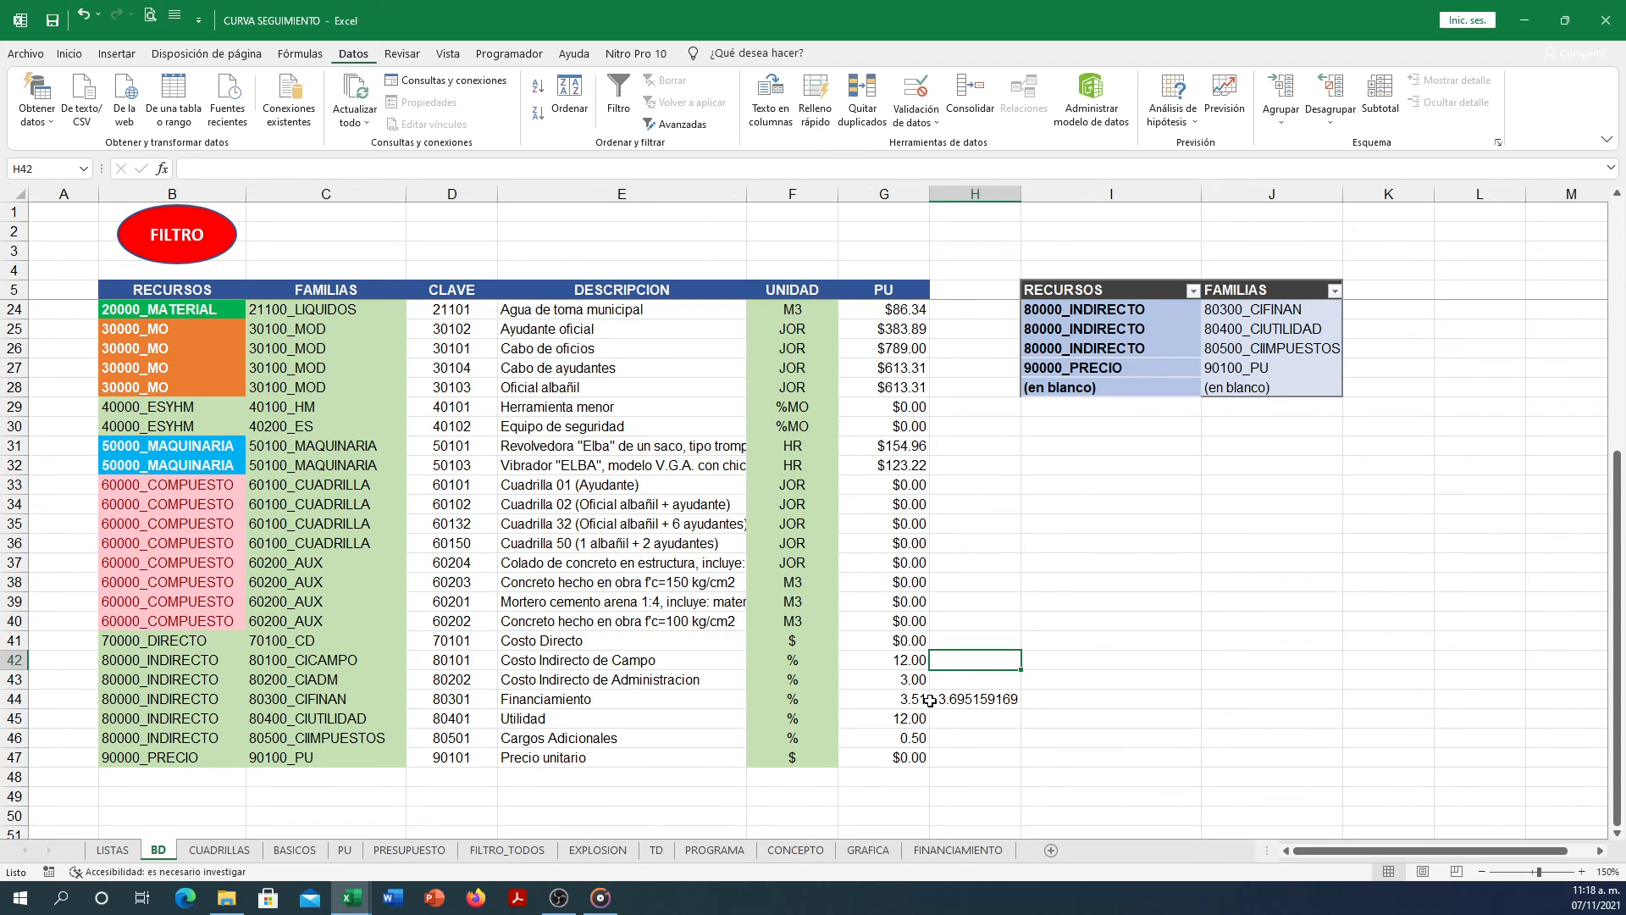
Update the Financiamiento PU in G44 to 3.69 and refresh all data again.
click(965, 696)
key(Left)
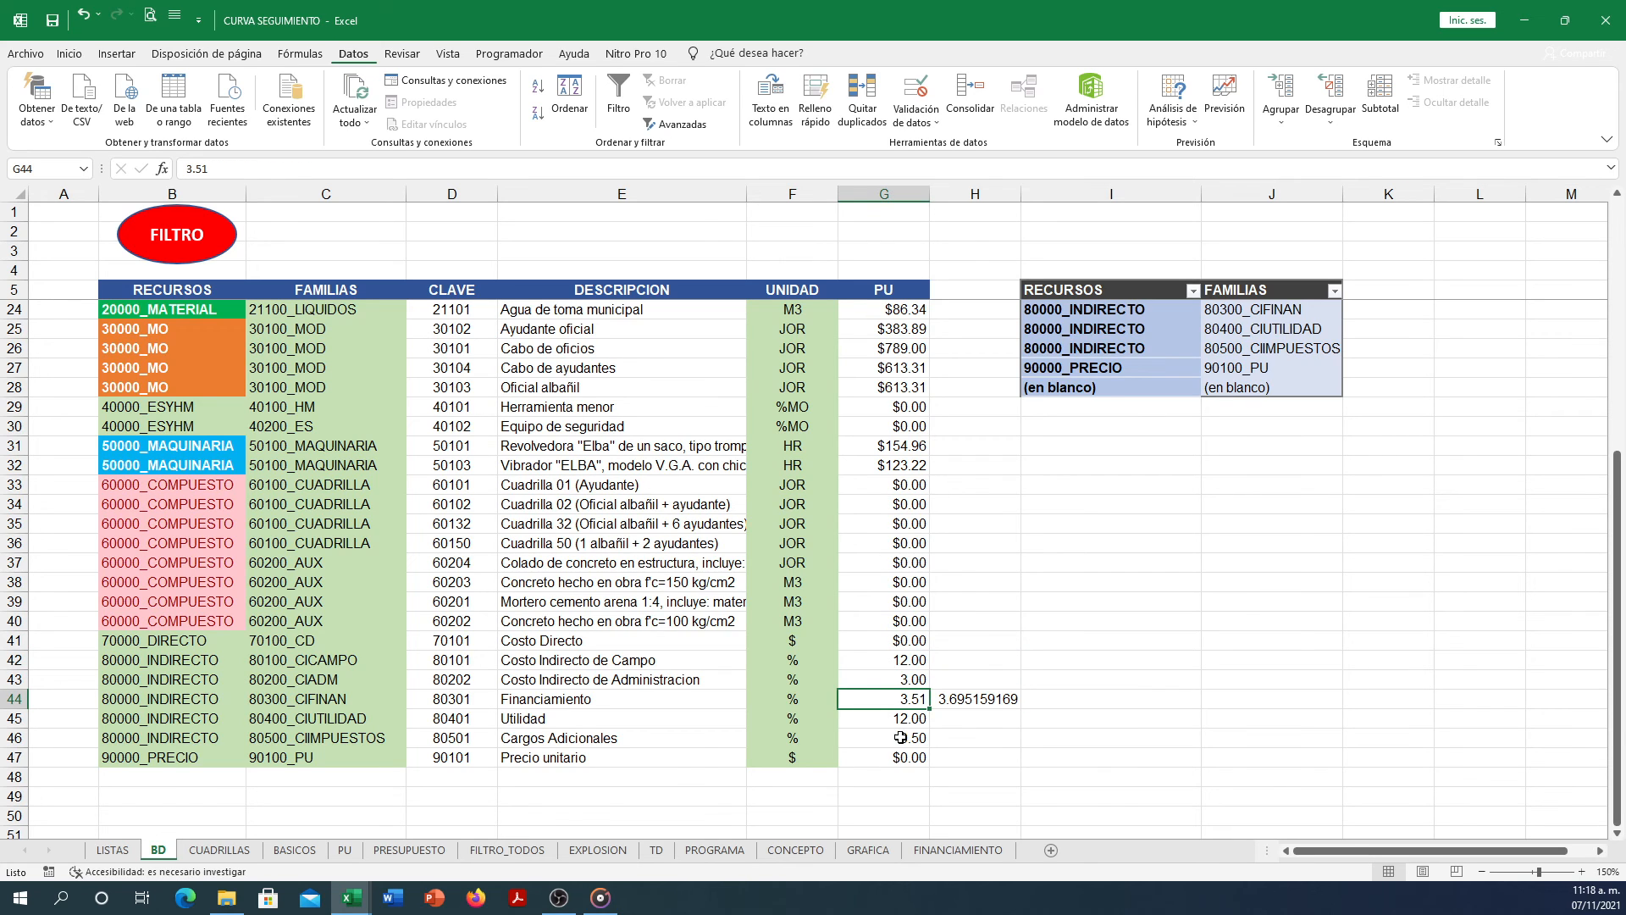
text(3.6)
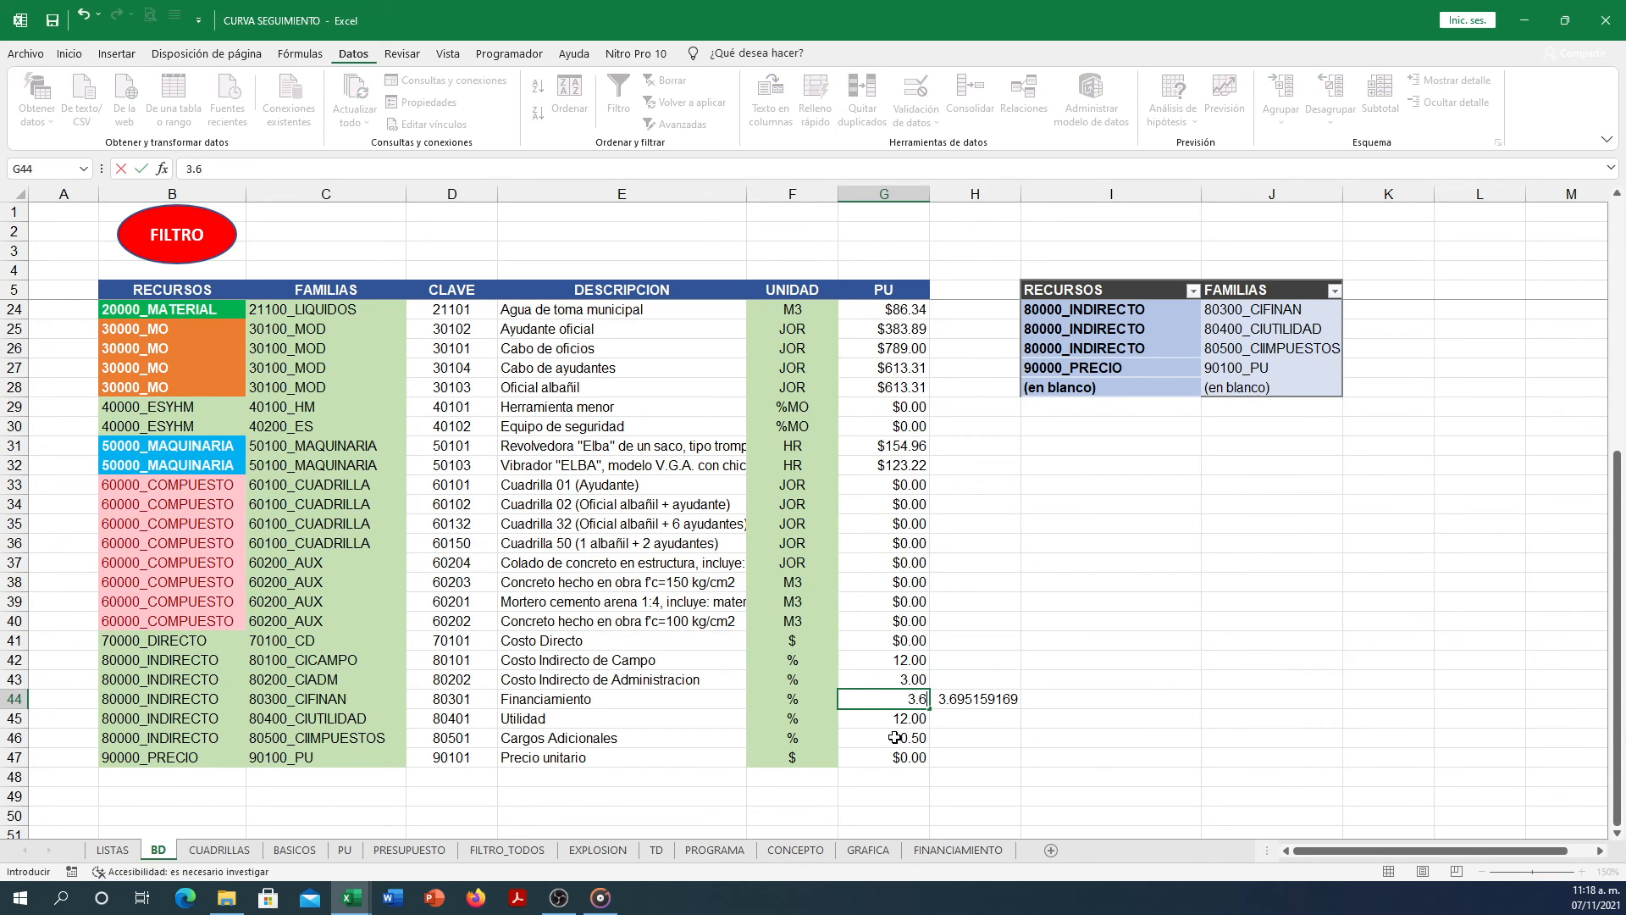
text(9)
click(967, 678)
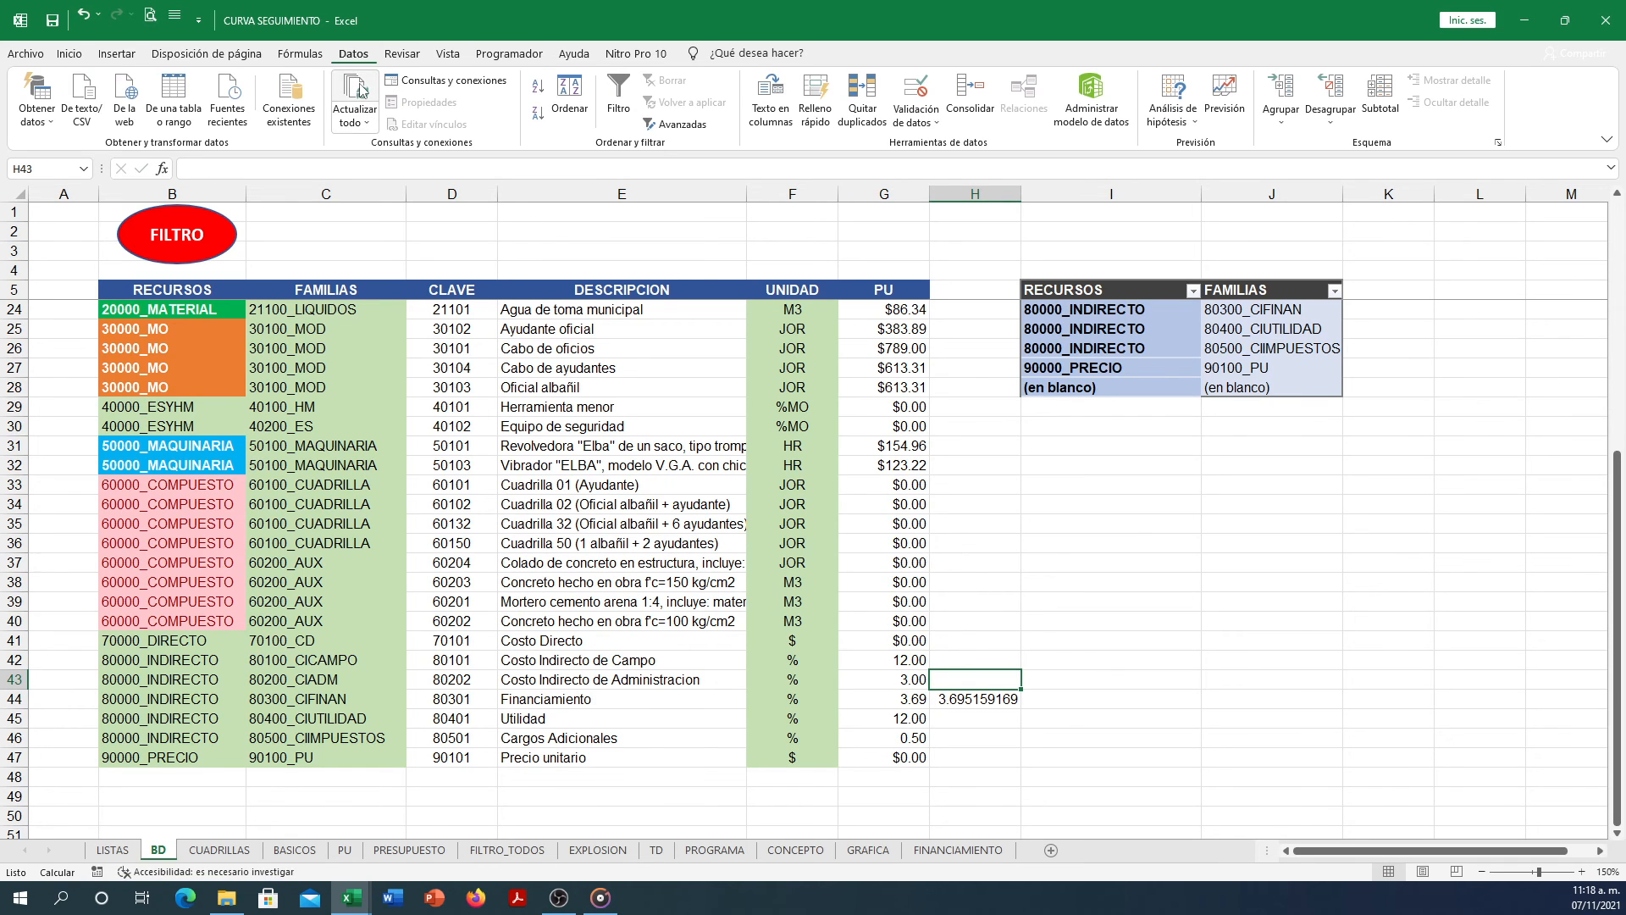
click(361, 90)
click(360, 90)
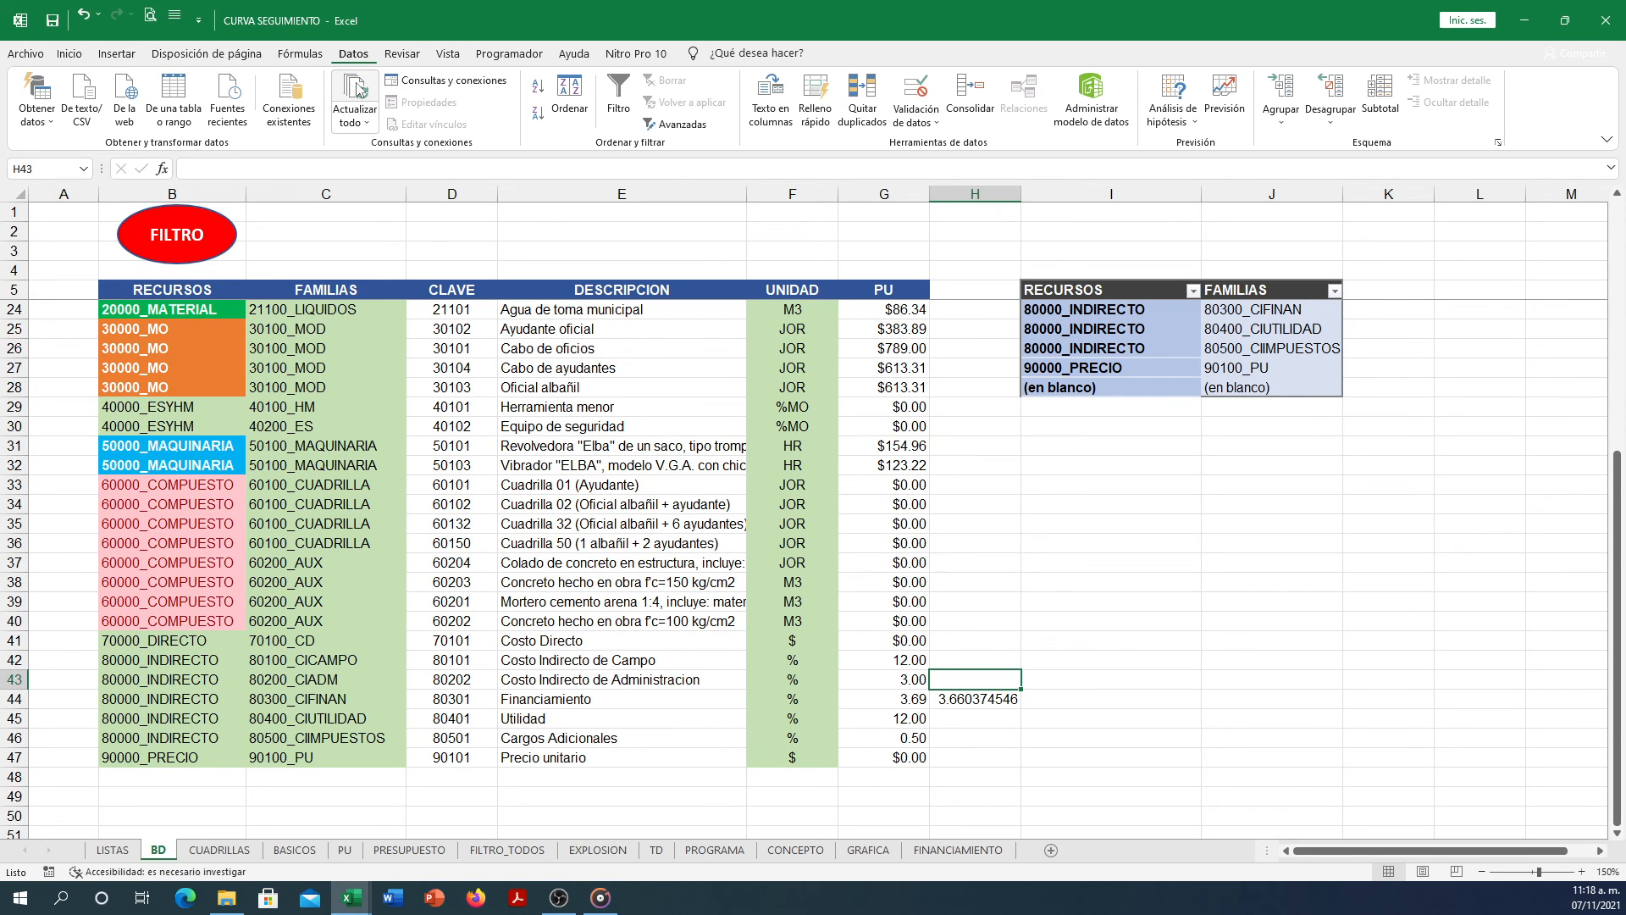
Check the percentage on the FINANCIAMIENTO sheet, enter 3.66 as the Financiamiento PU in BD and refresh all data.
click(957, 849)
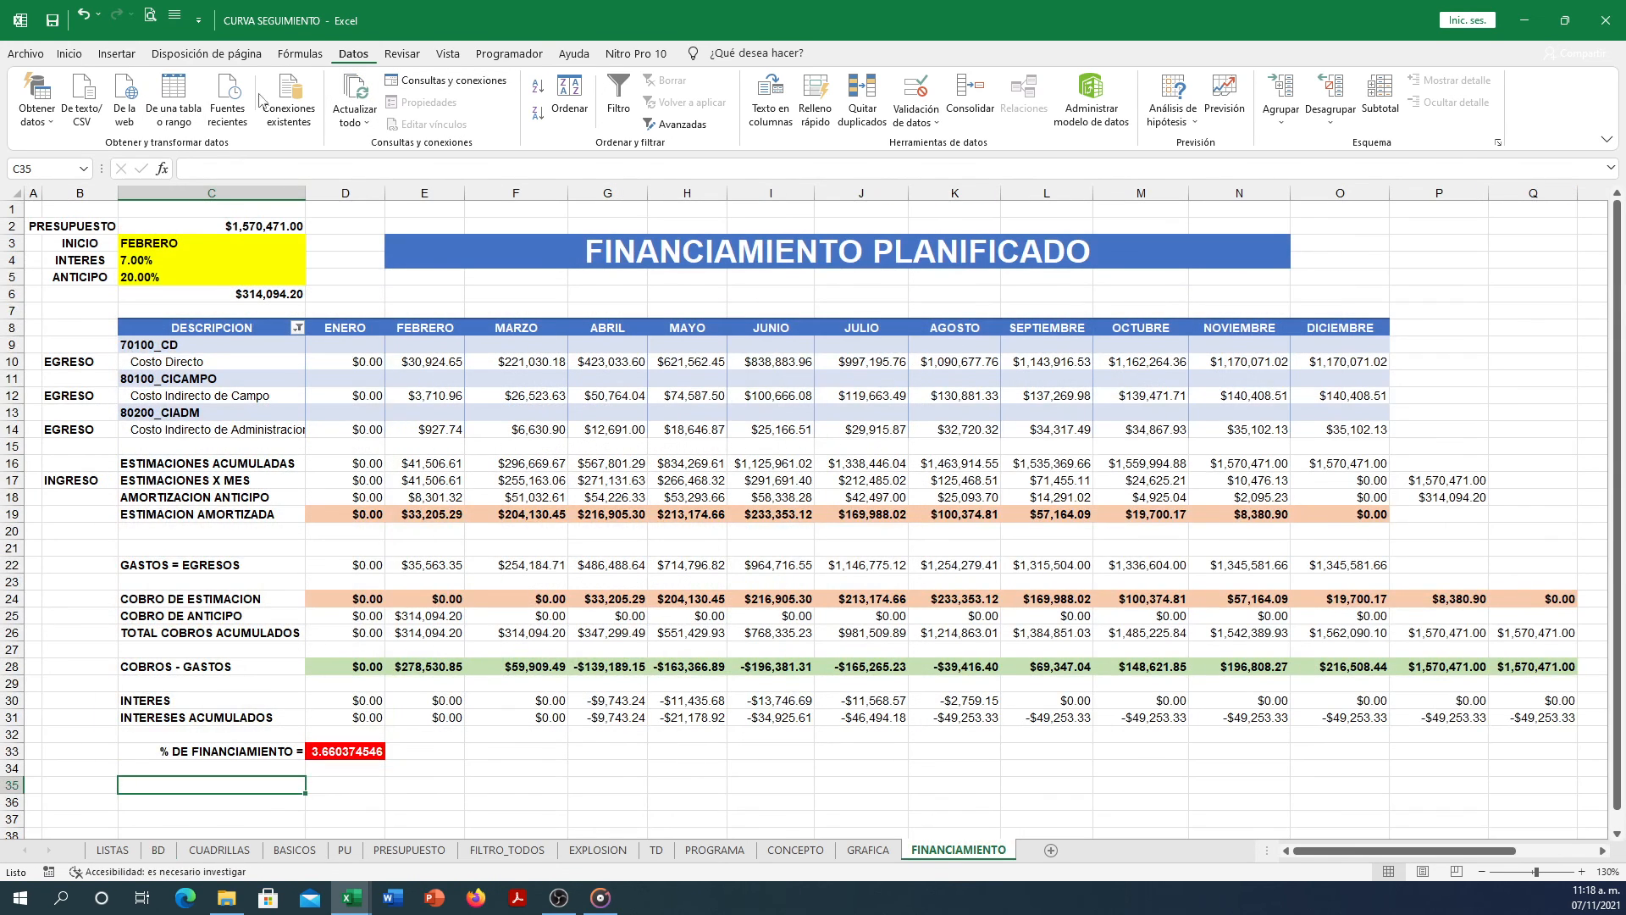
click(159, 849)
click(912, 703)
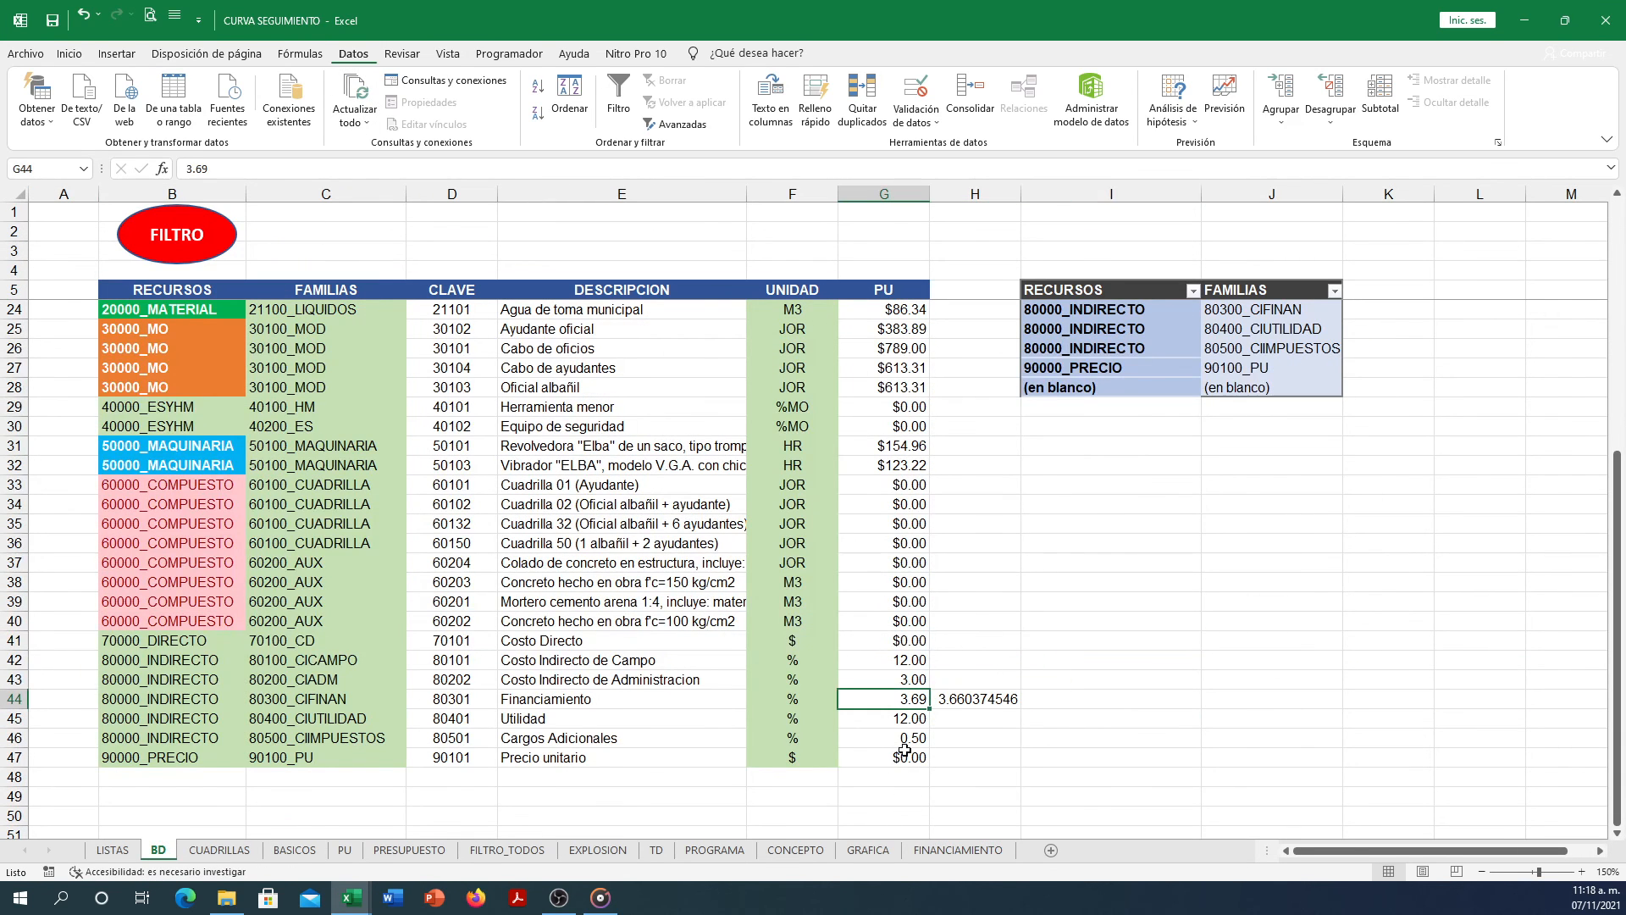
text(3.)
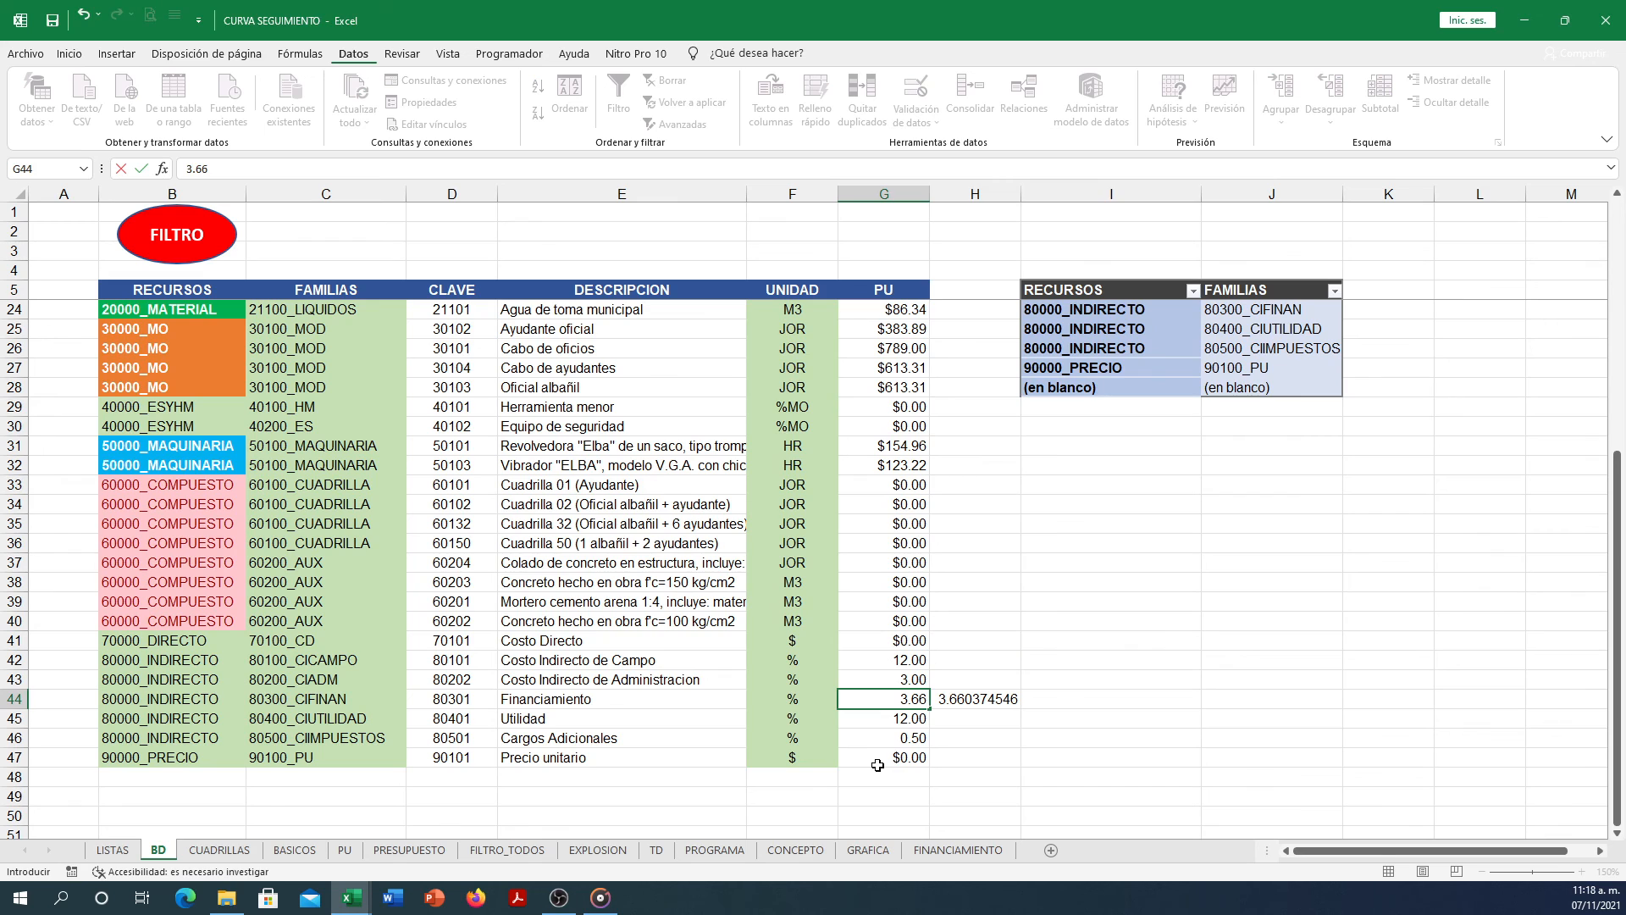
click(972, 604)
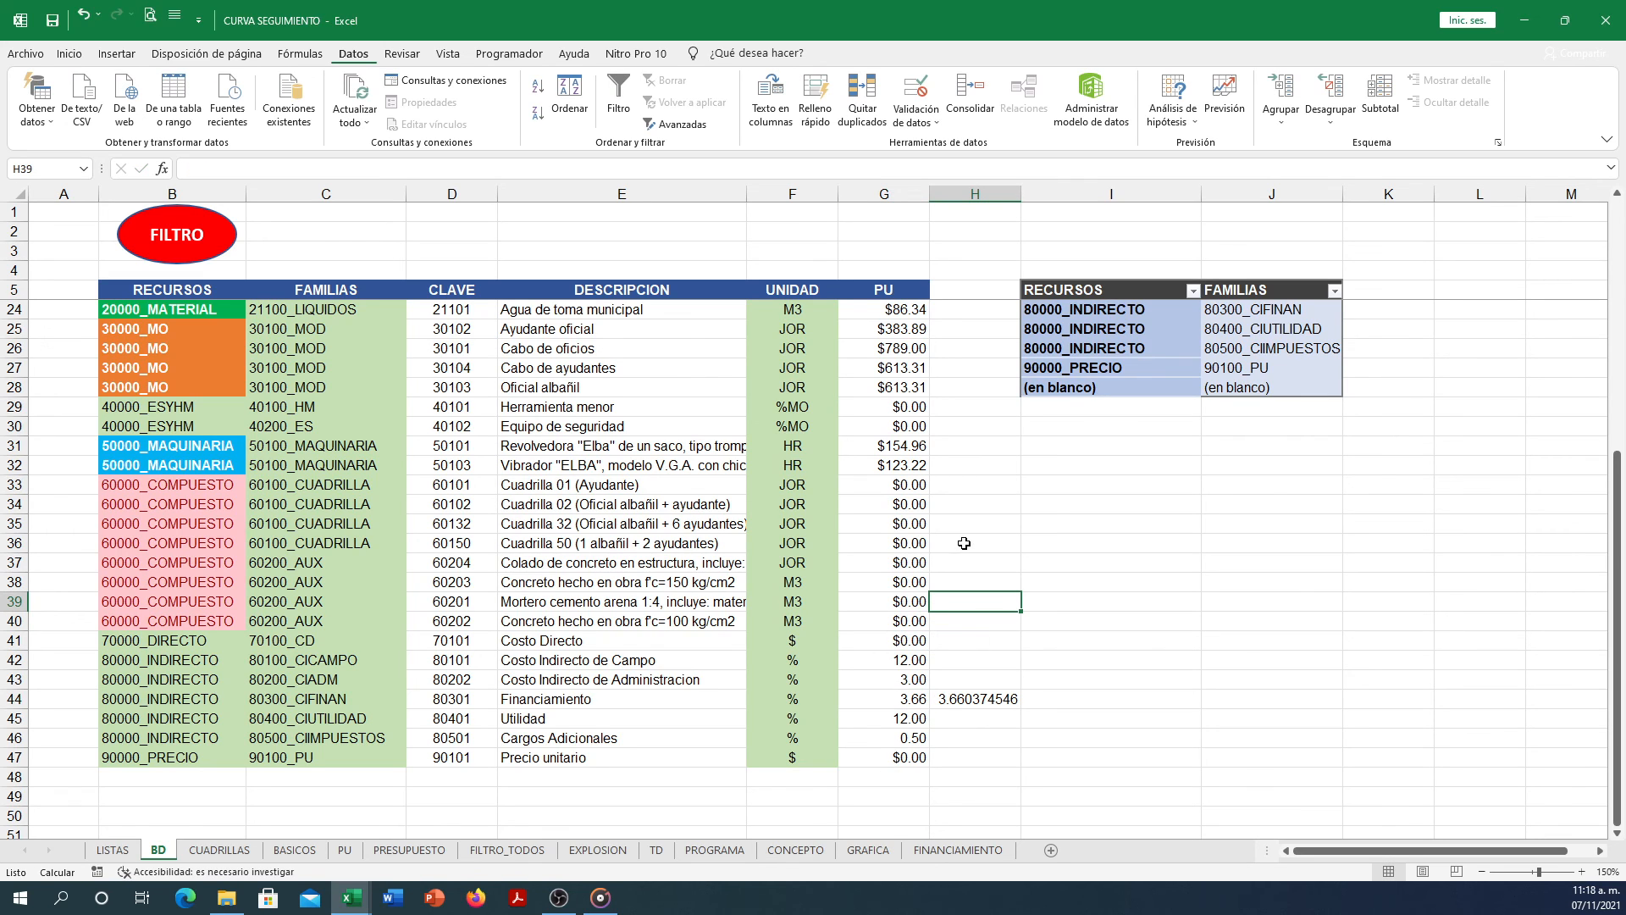
click(354, 100)
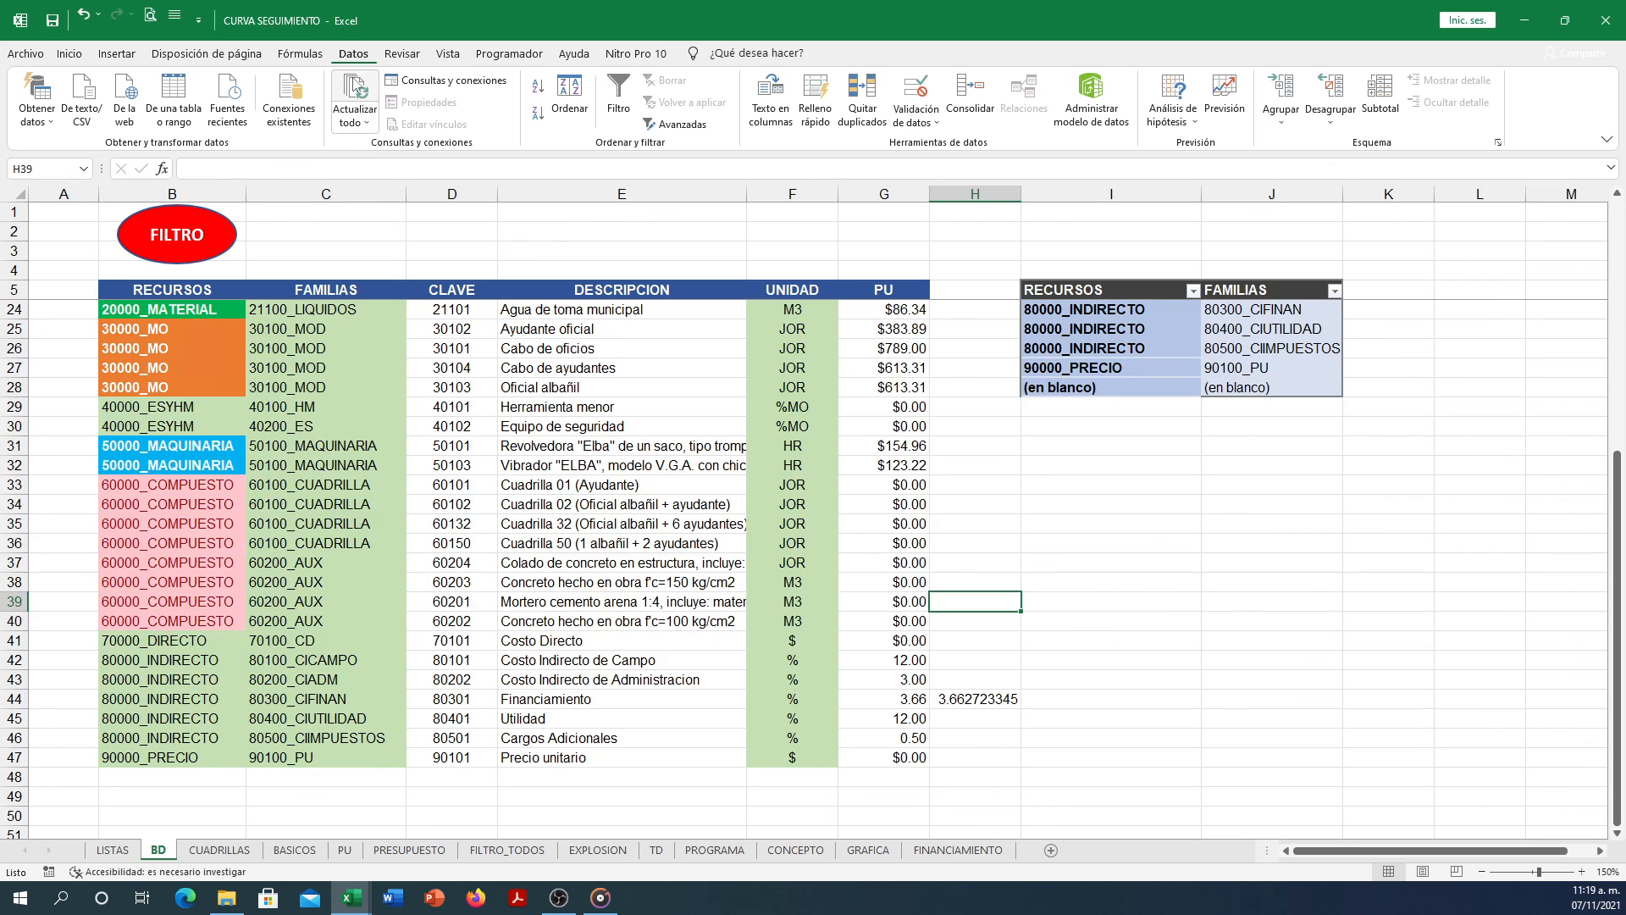
click(356, 92)
Compare the % DE FINANCIAMIENTO on the FINANCIAMIENTO sheet with the Financiamiento PU entered in BD.
click(958, 850)
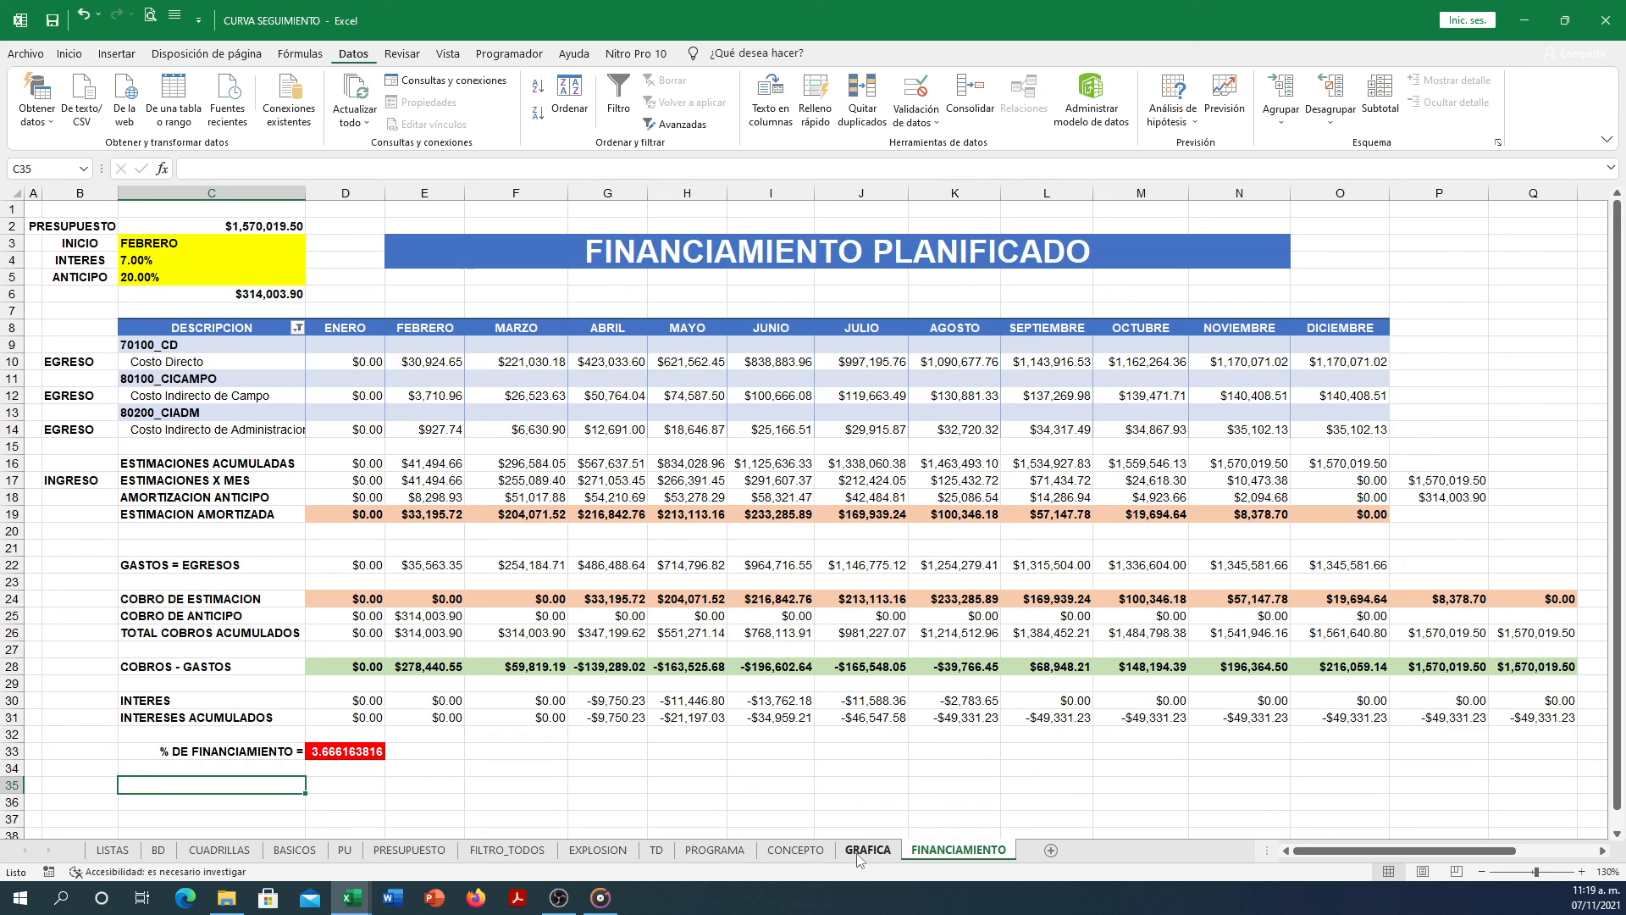
click(158, 851)
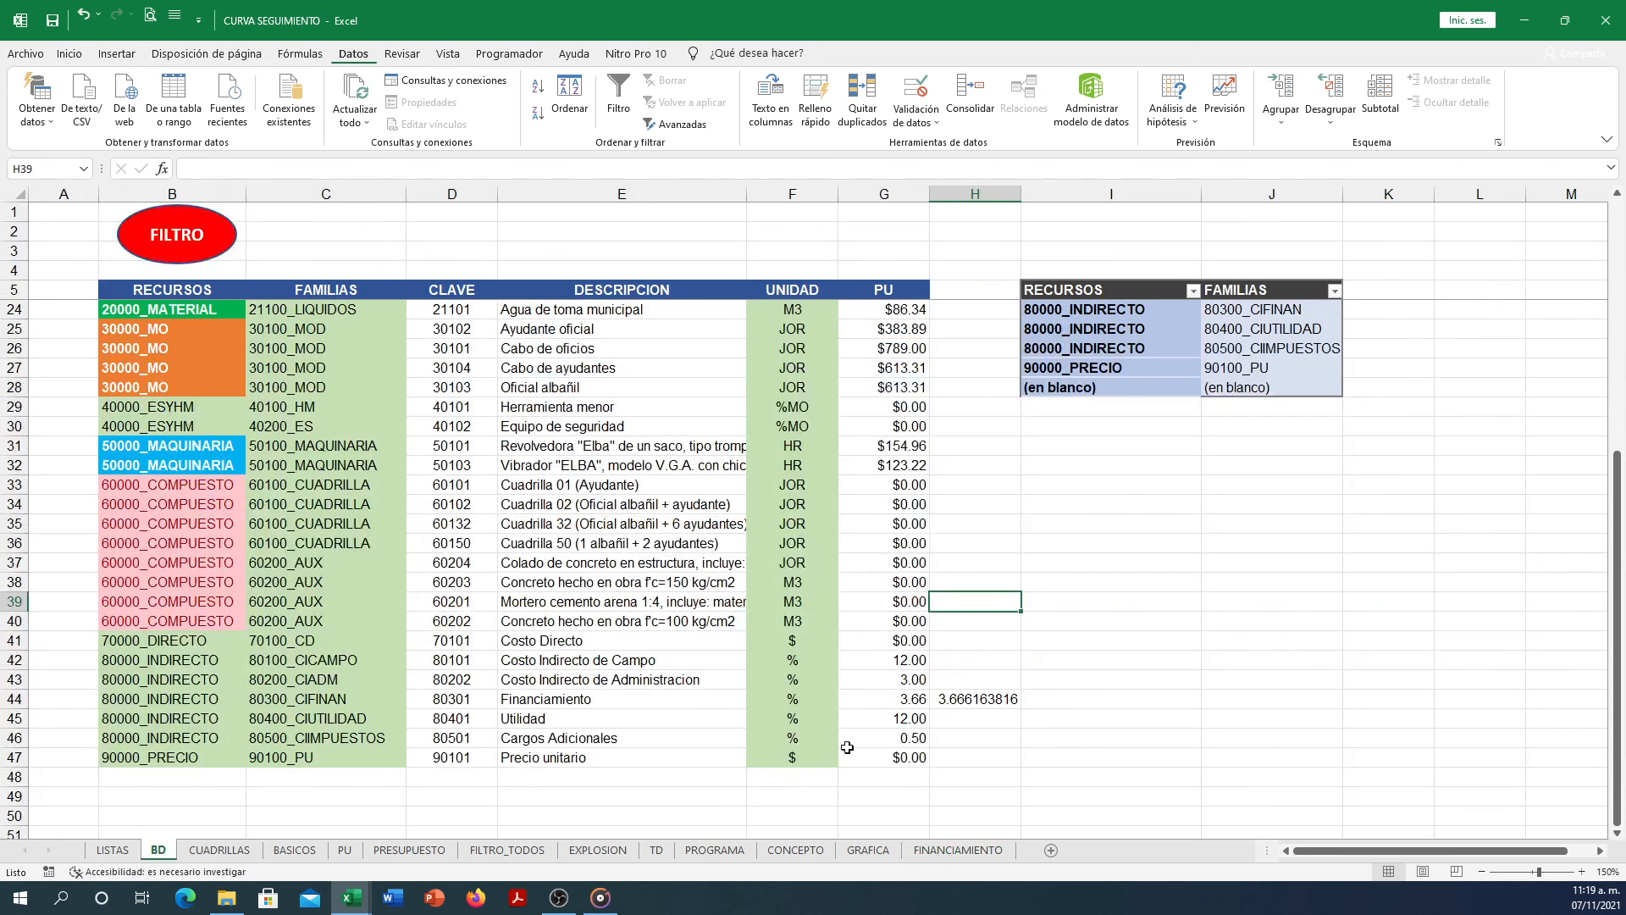
click(885, 701)
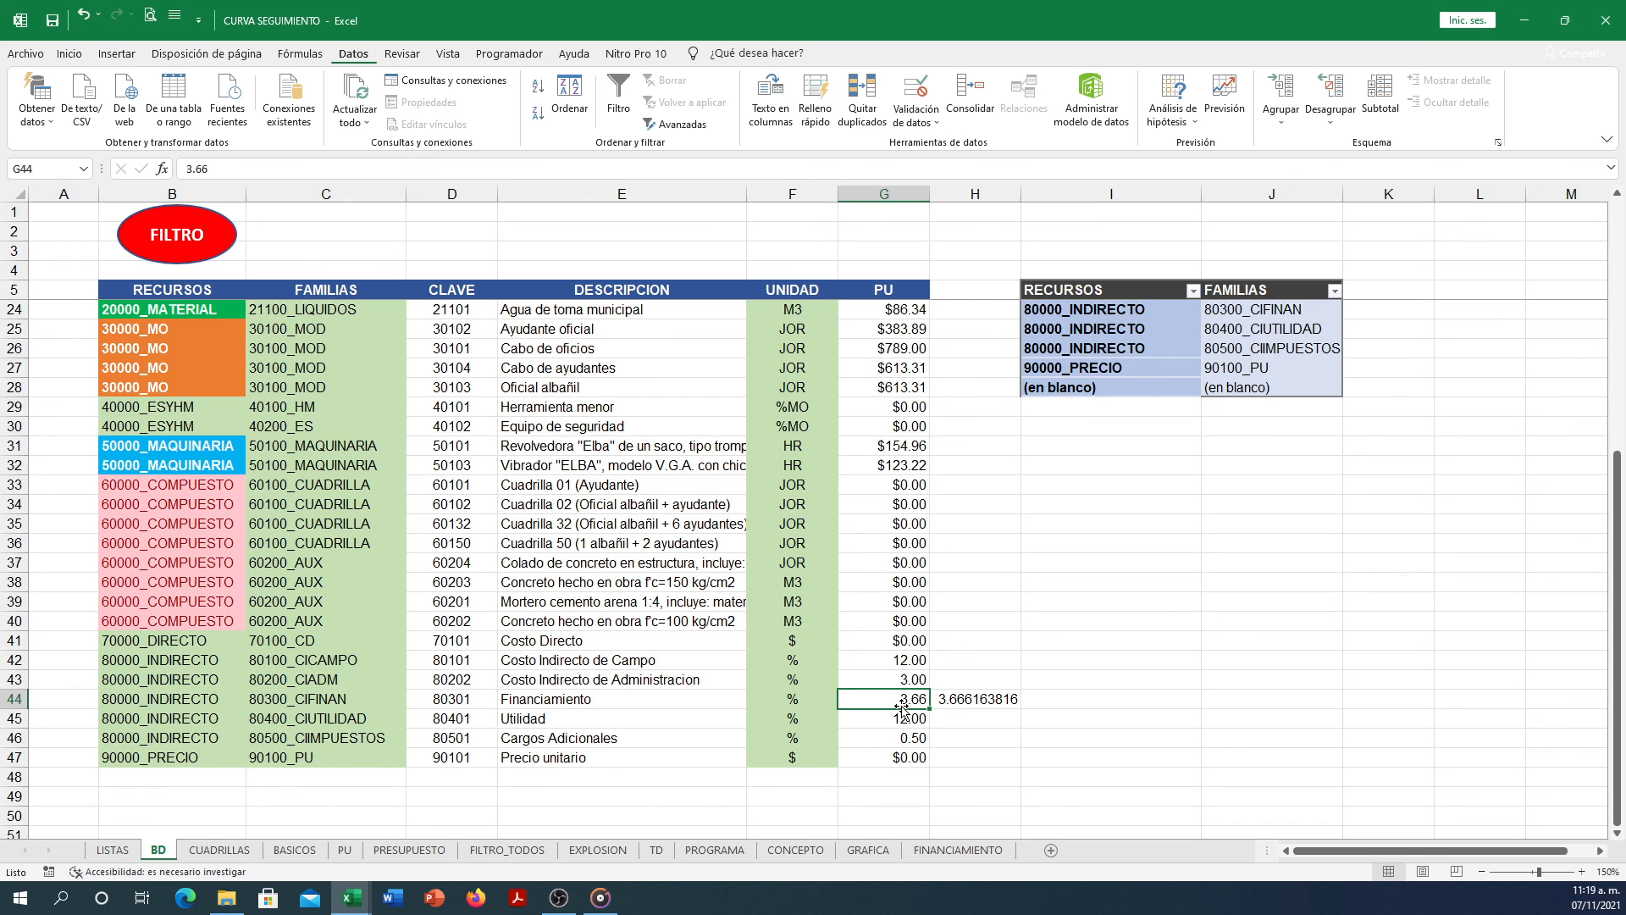
click(947, 850)
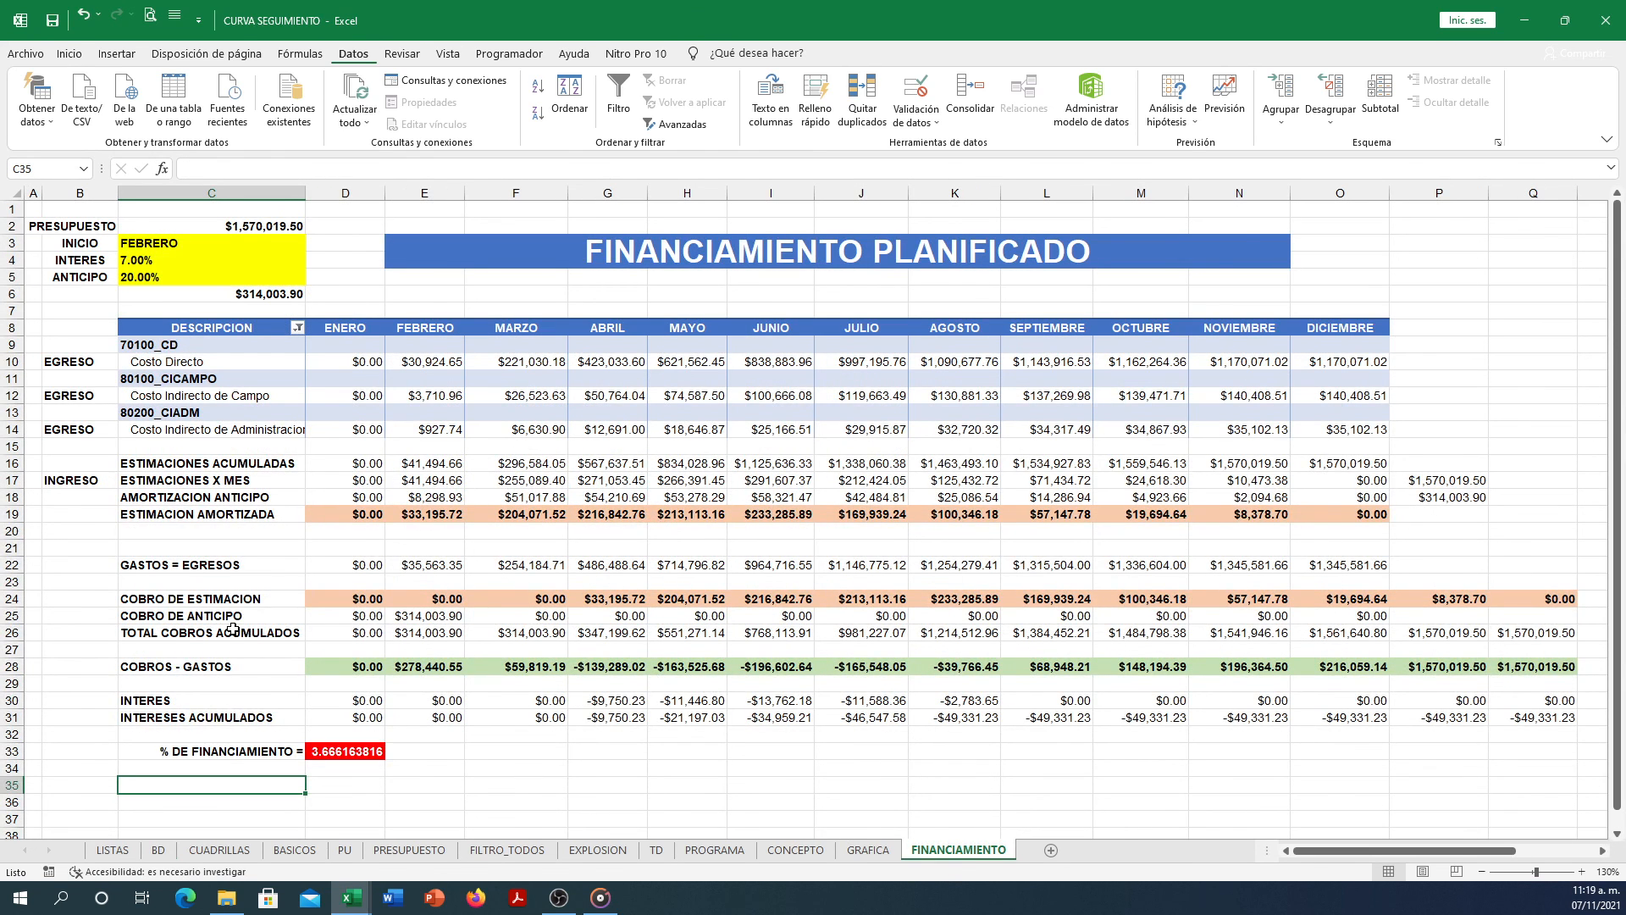
click(745, 785)
click(69, 516)
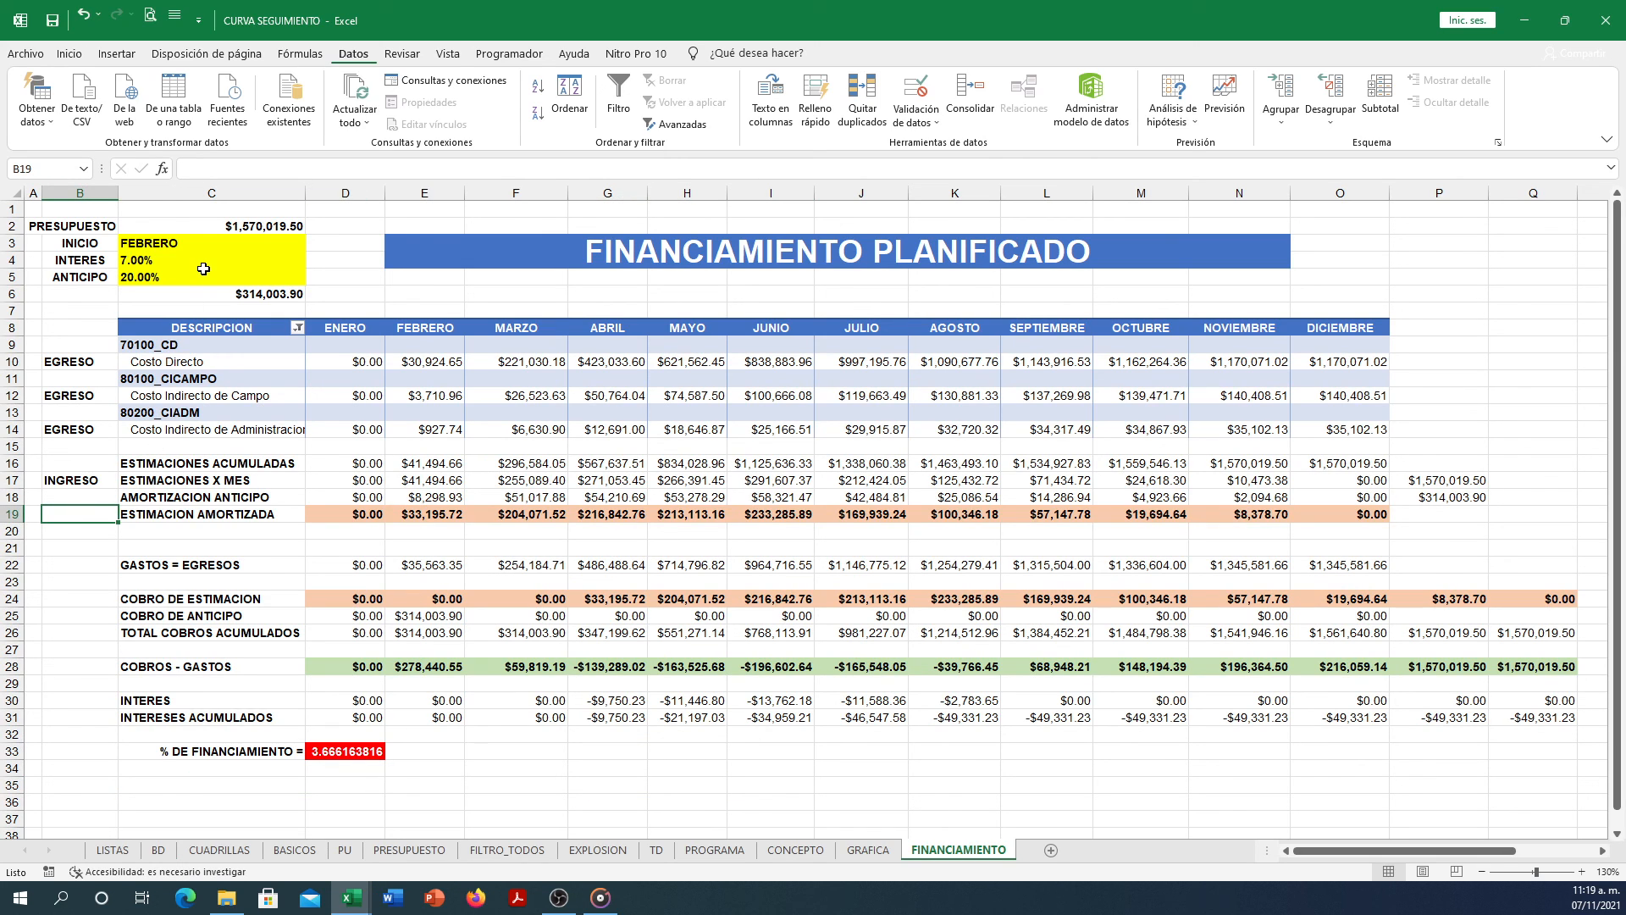
click(334, 256)
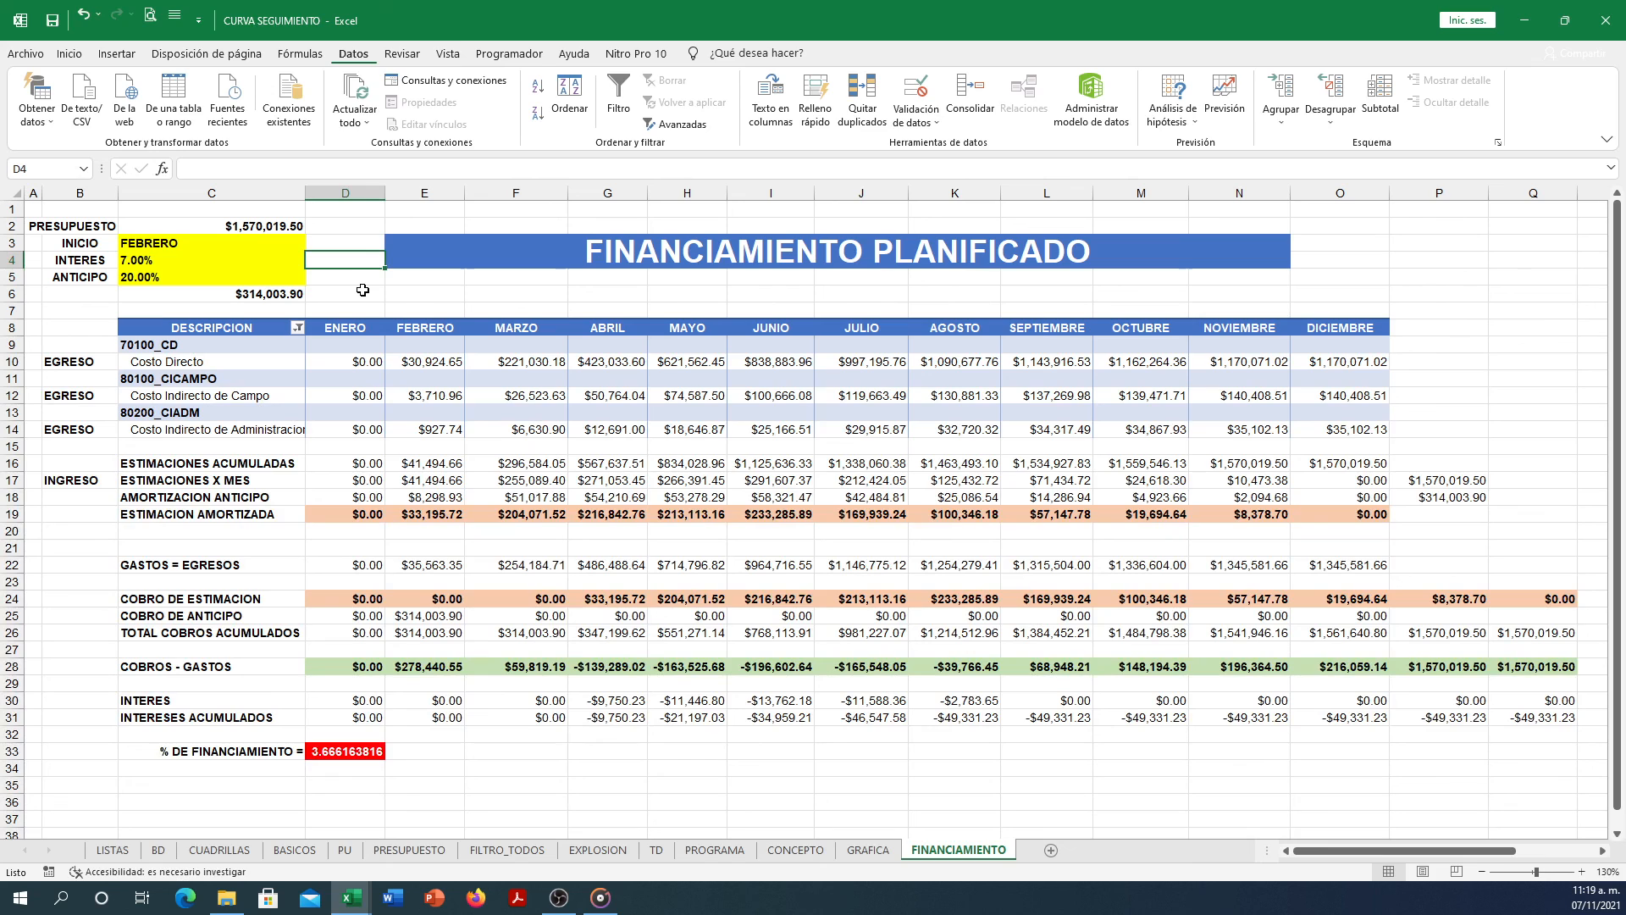